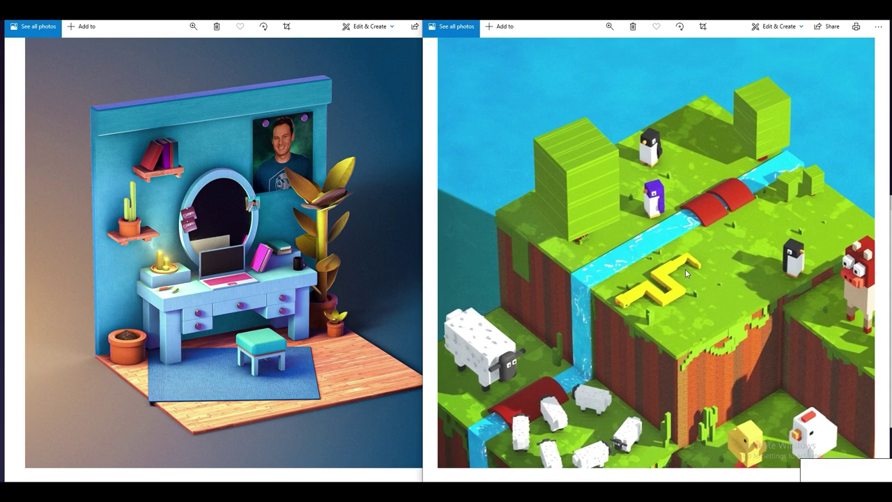
Examine the isometric dressing-table room and the blocky farm island reference images up close.
scroll(671, 271, up, 2)
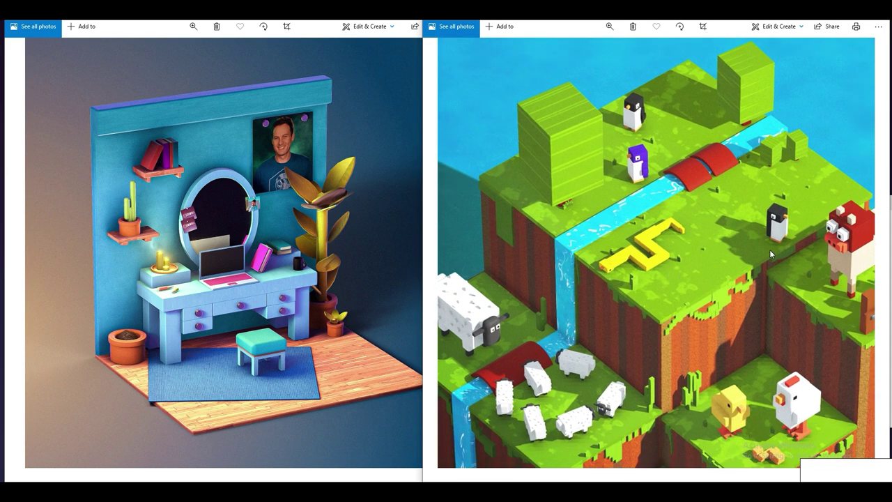
drag(794, 404, 829, 327)
drag(555, 367, 597, 292)
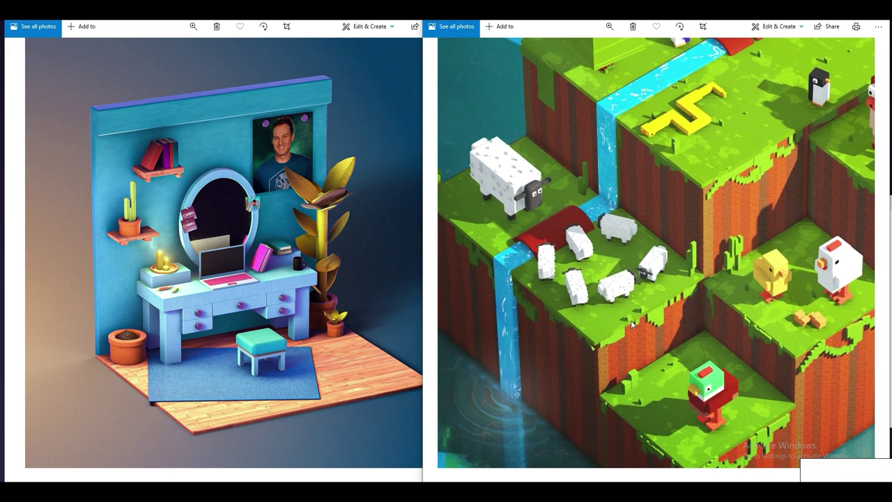
drag(634, 333, 667, 296)
click(263, 255)
scroll(174, 297, up, 2)
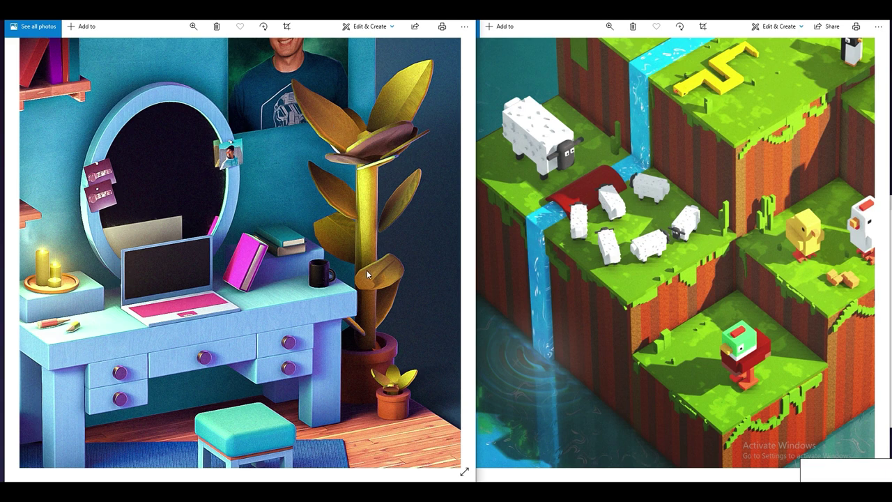
scroll(261, 242, down, 2)
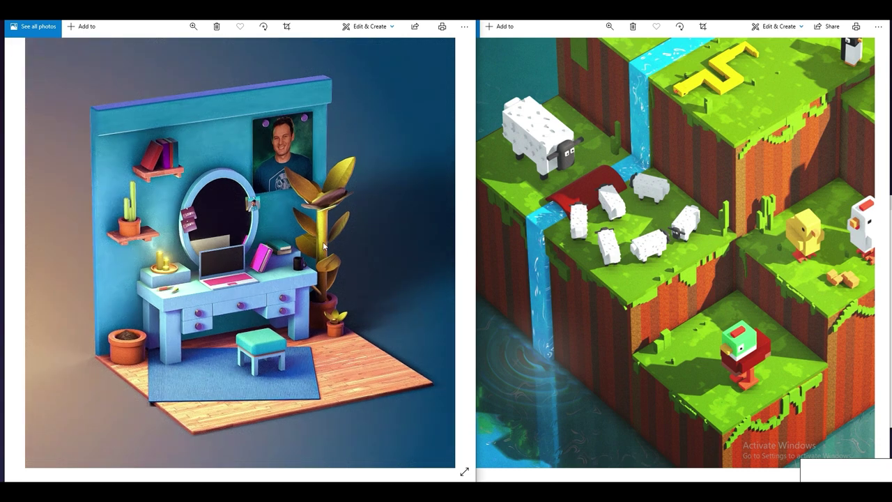
click(545, 253)
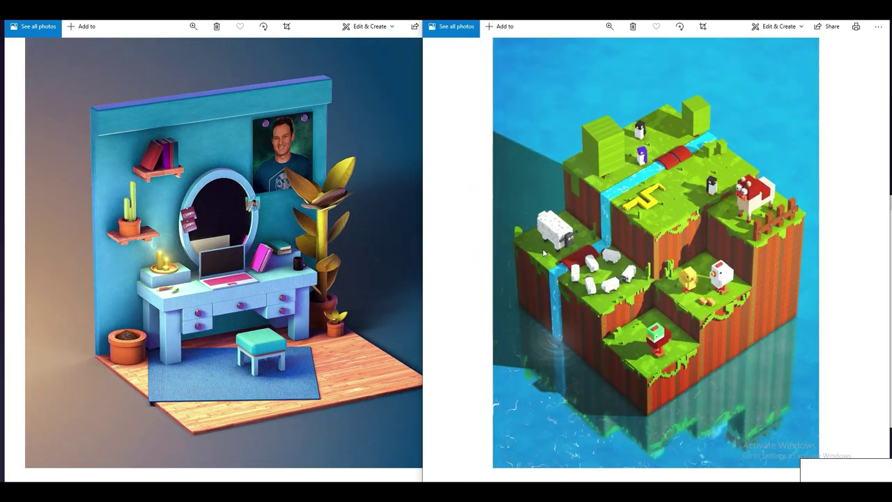
click(366, 20)
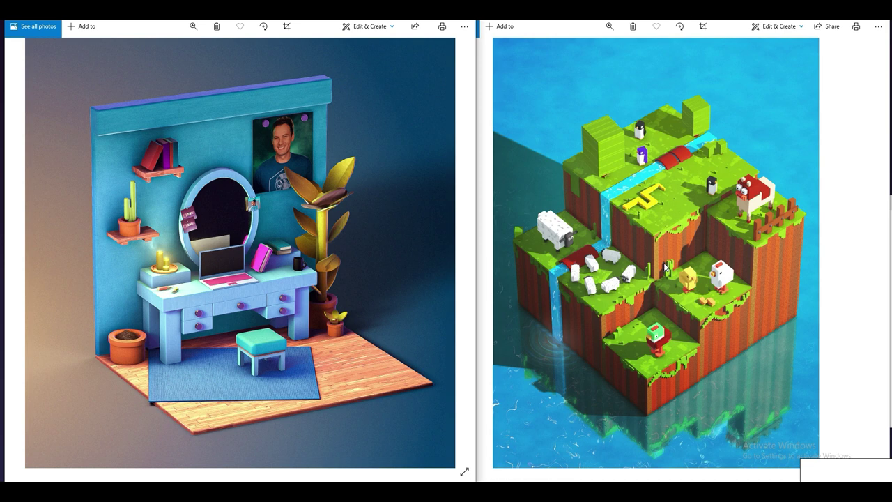
Clear the two example images off the desktop, then reposition and enlarge the pizza shop GIF window.
click(837, 10)
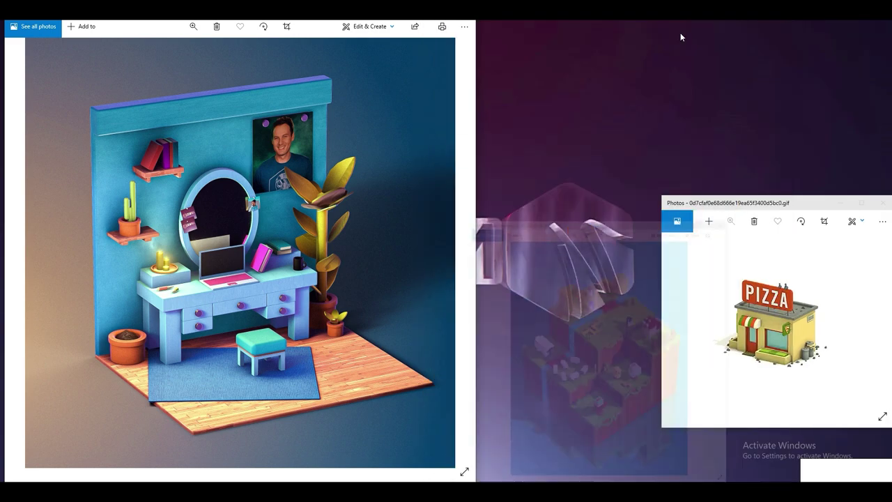
click(422, 10)
drag(709, 205, 340, 104)
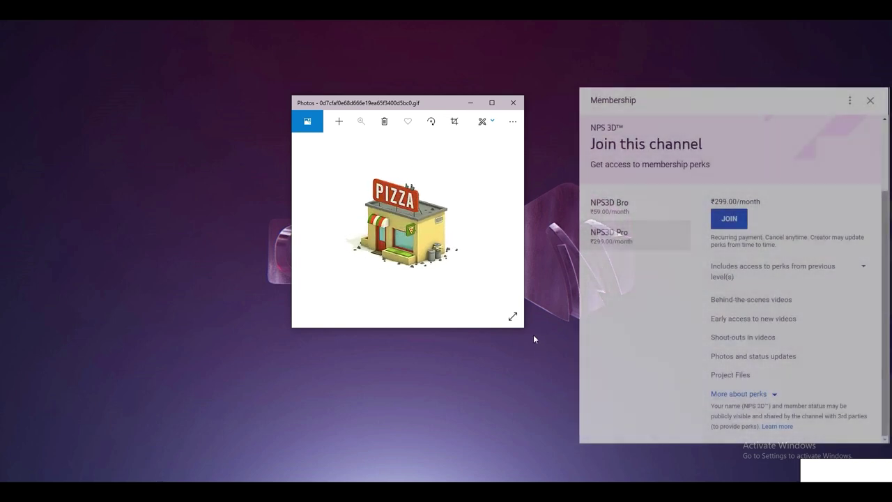
drag(524, 328, 634, 433)
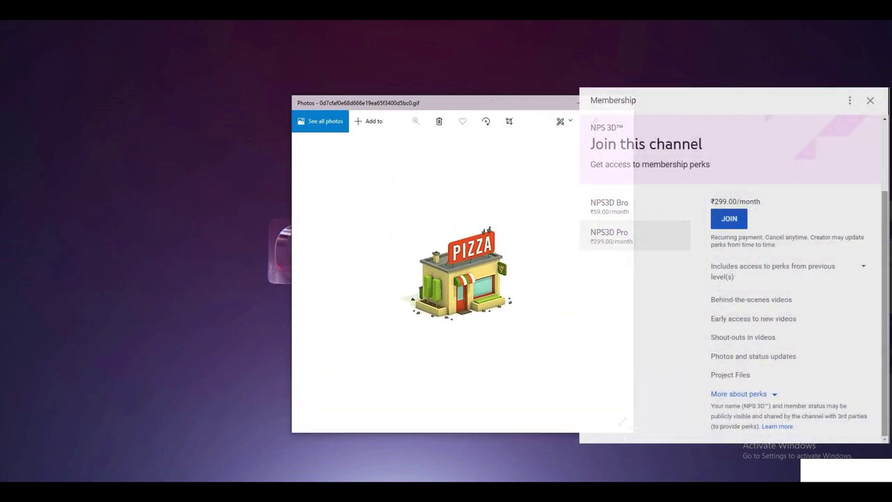
drag(436, 100, 393, 69)
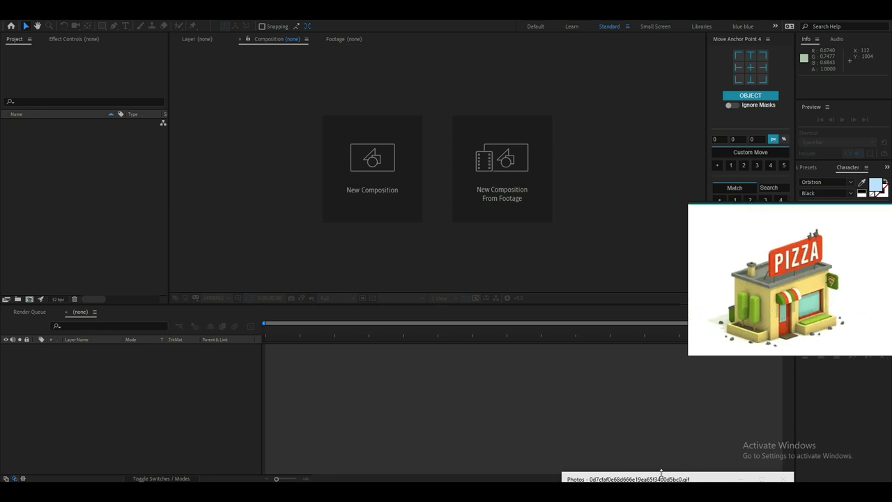
Switch to After Effects and create a new composition 2048 px wide and 2048 px high.
drag(650, 474, 690, 436)
click(27, 395)
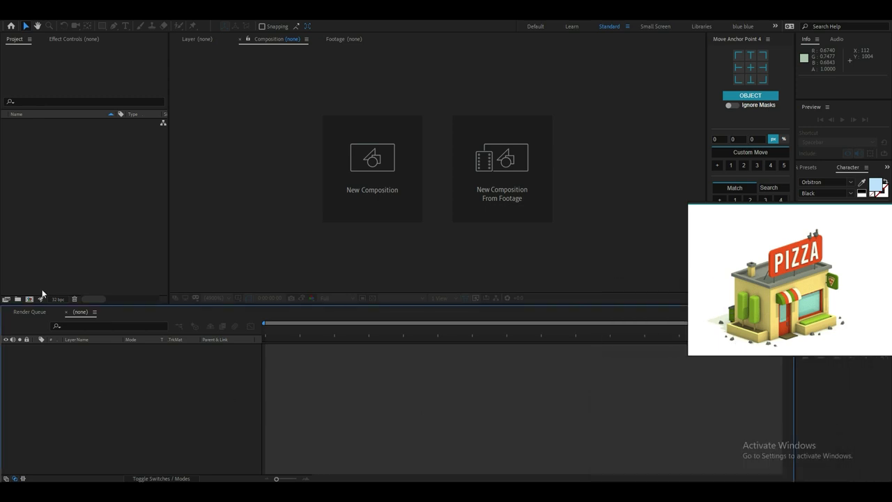
click(30, 300)
click(493, 192)
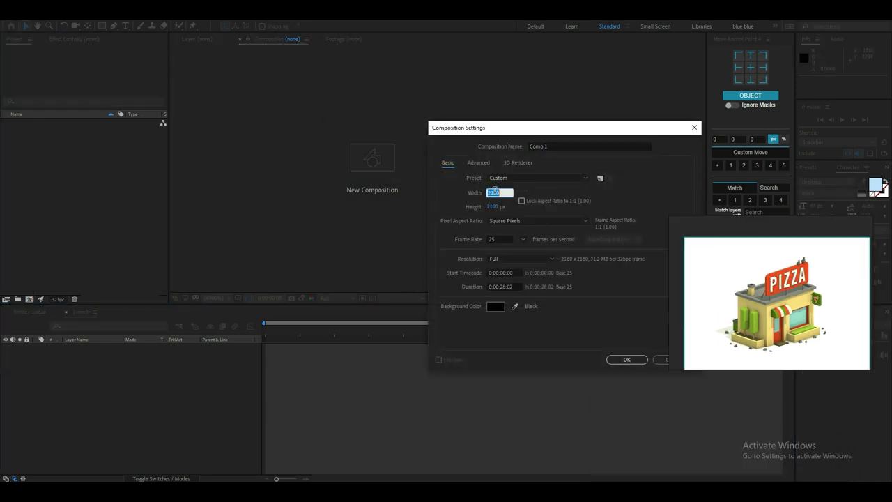
text(2048)
key(Tab)
text(204)
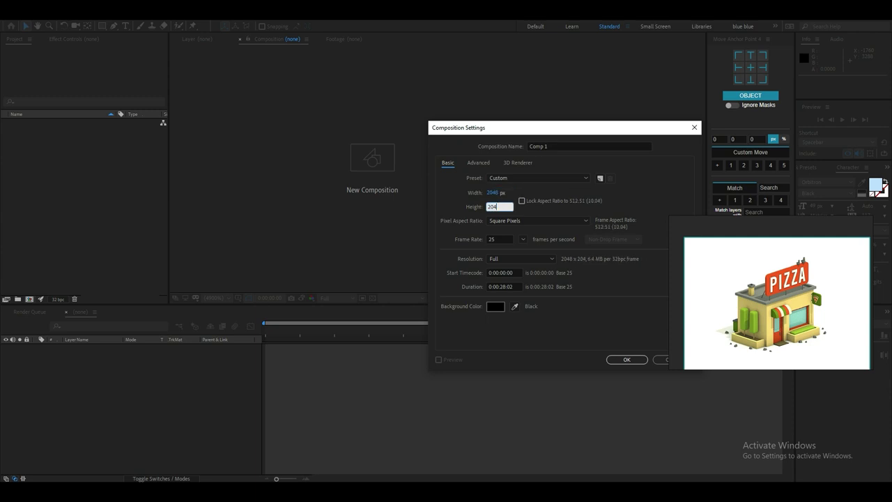
text(8)
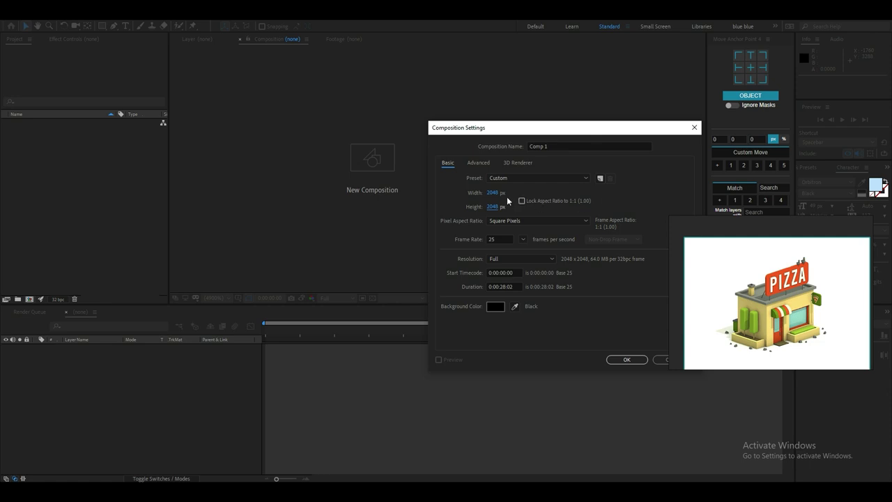
click(506, 197)
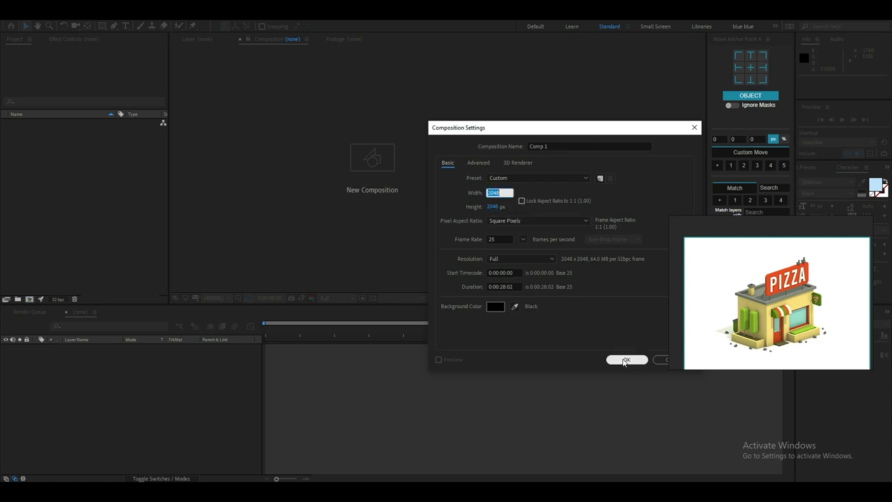
drag(512, 129, 459, 114)
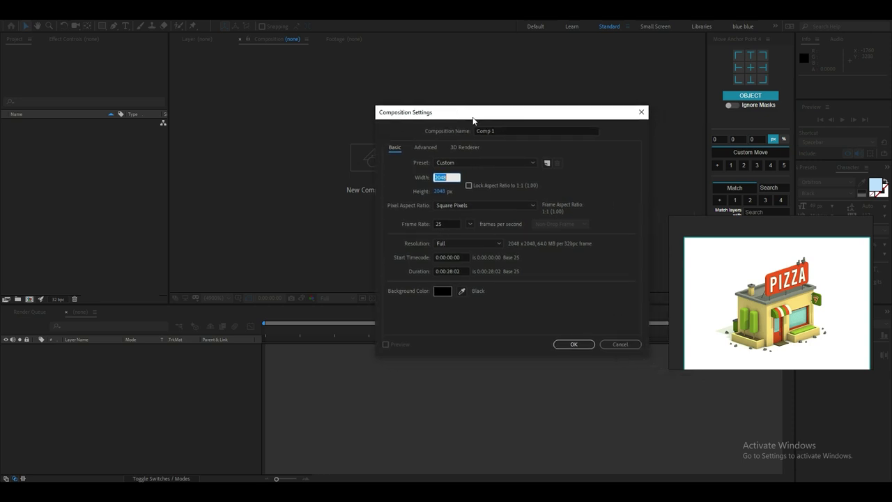
click(534, 321)
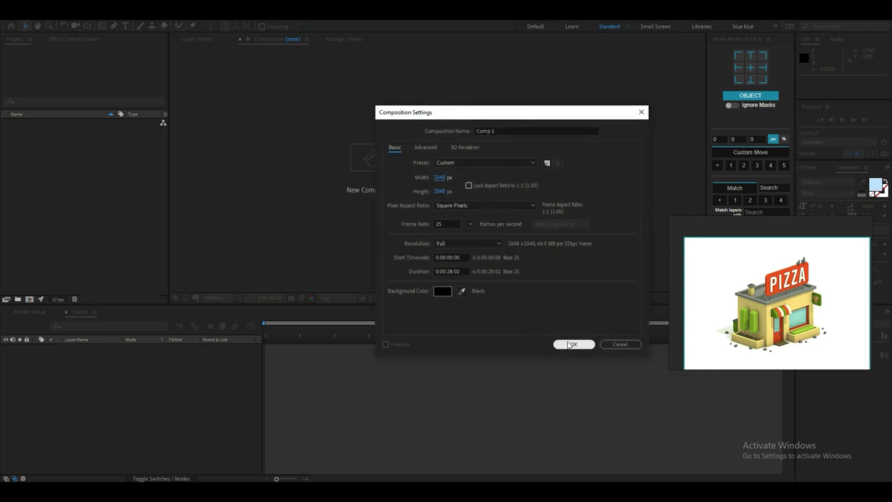
click(570, 344)
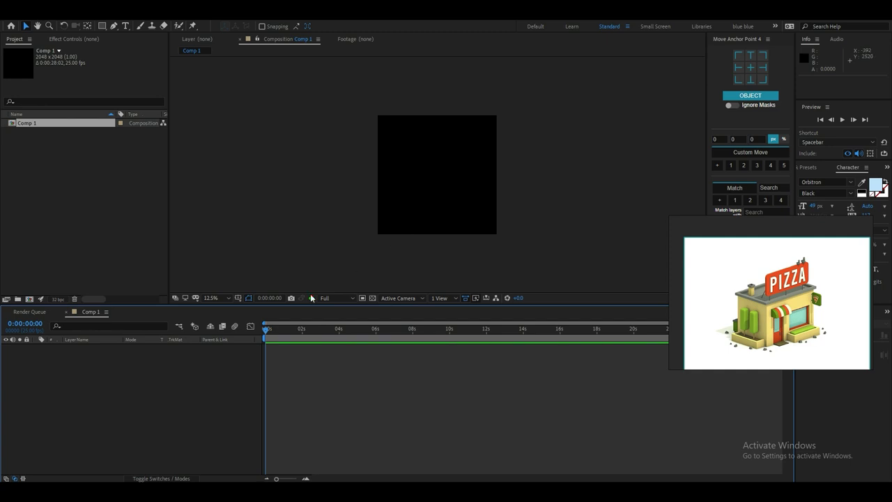
Add a composition-sized solid named "e3d".
right_click(144, 308)
mouse_move(202, 313)
click(300, 340)
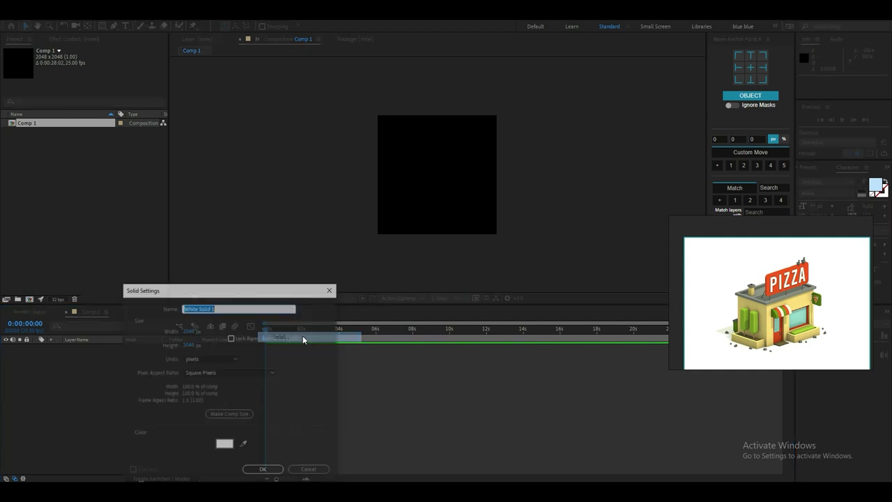
text(e3d)
key(Return)
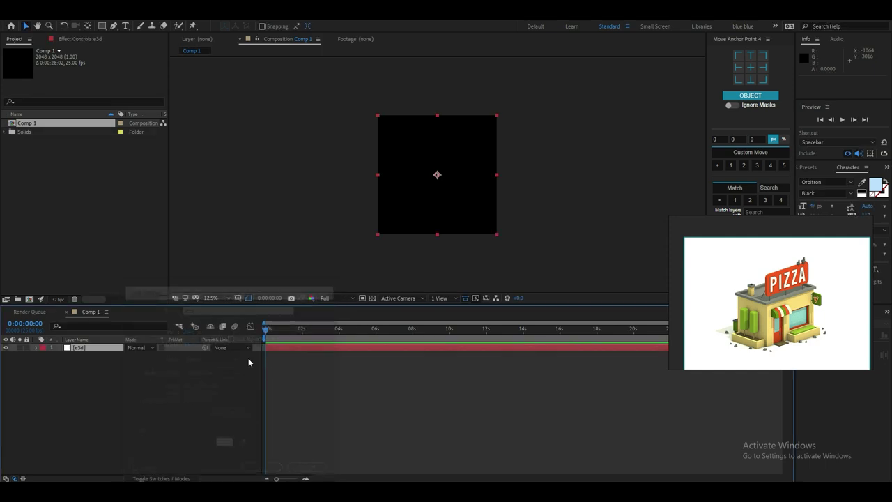
Apply the Element effect to the e3d solid and open its 3D scene setup.
key(ctrl+space)
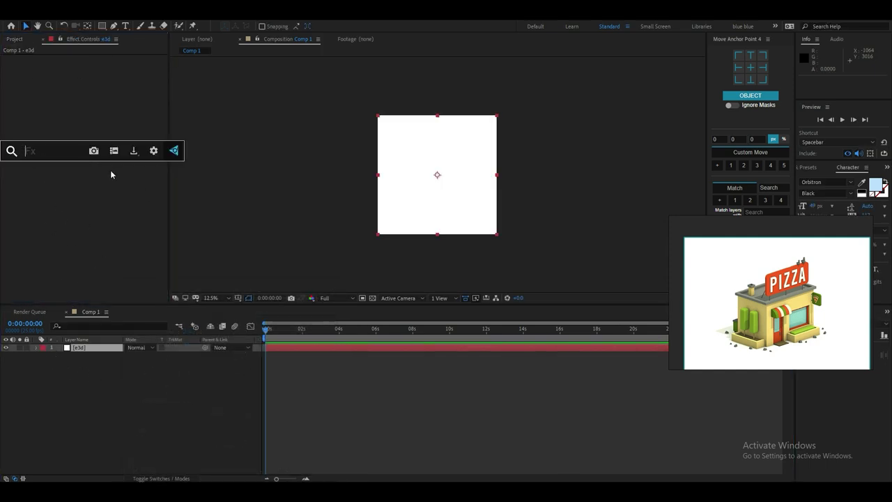
click(50, 210)
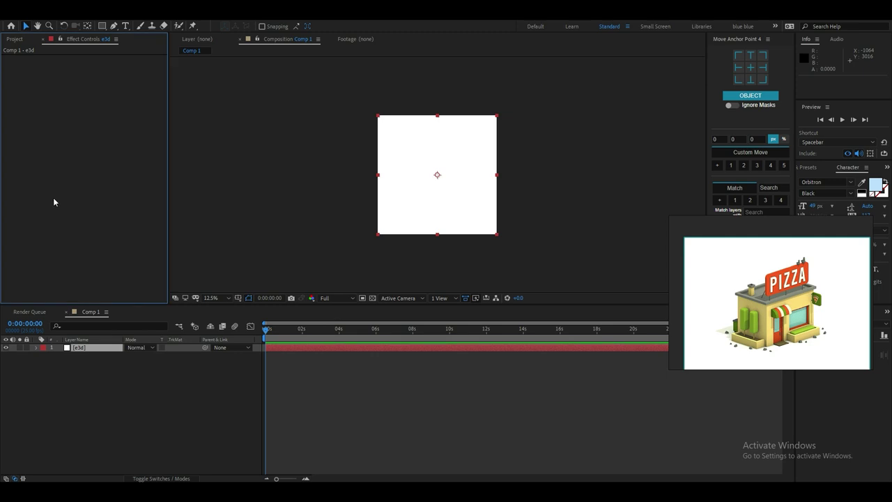
key(ctrl+space)
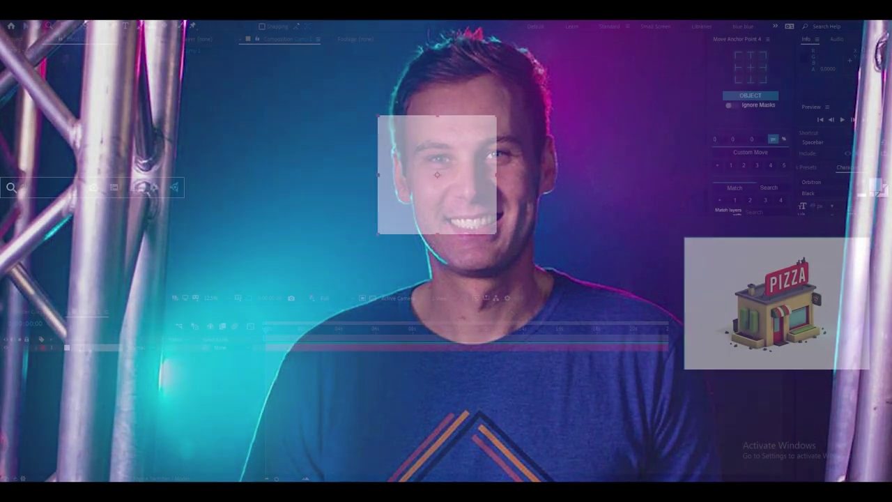
text(El)
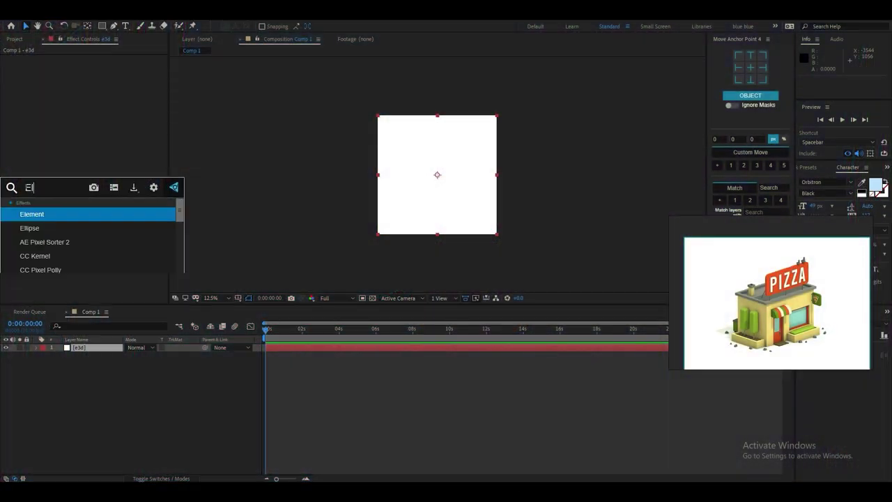
key(Return)
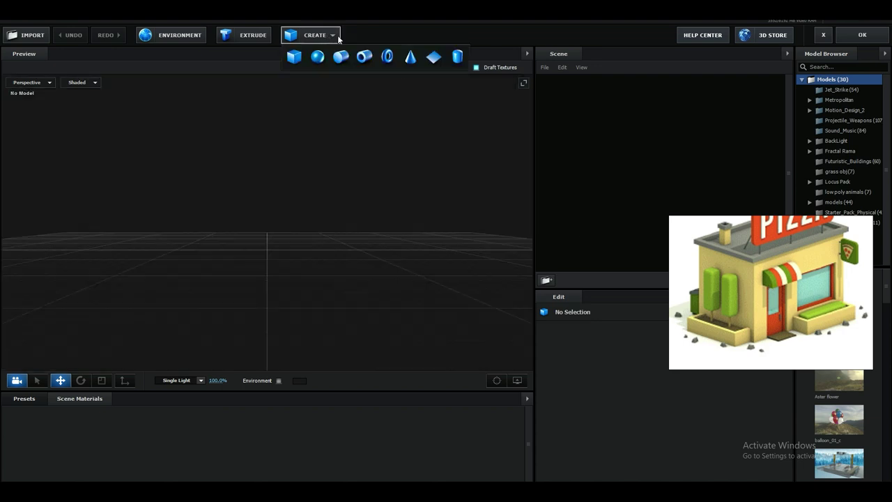
Create a box primitive in the empty scene as the base of the pizza shop building.
click(294, 56)
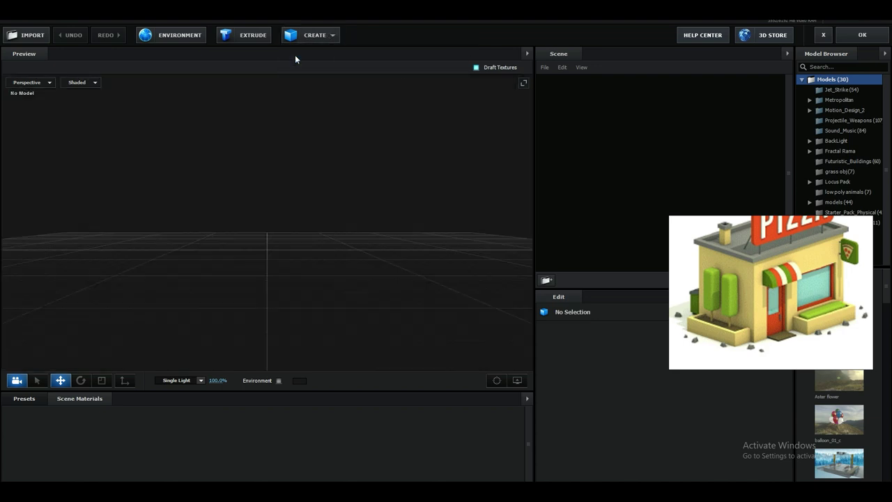
drag(371, 228, 360, 213)
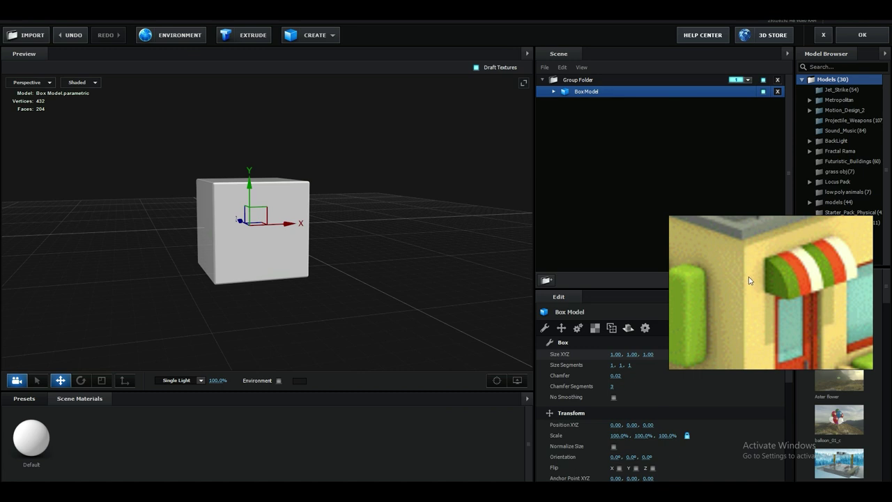
scroll(258, 265, up, 5)
drag(255, 270, 219, 272)
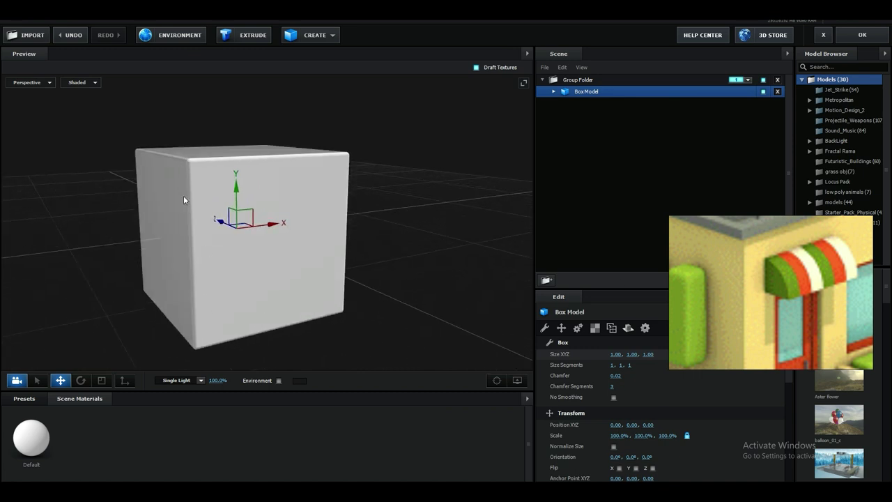
middle_drag(183, 198, 198, 206)
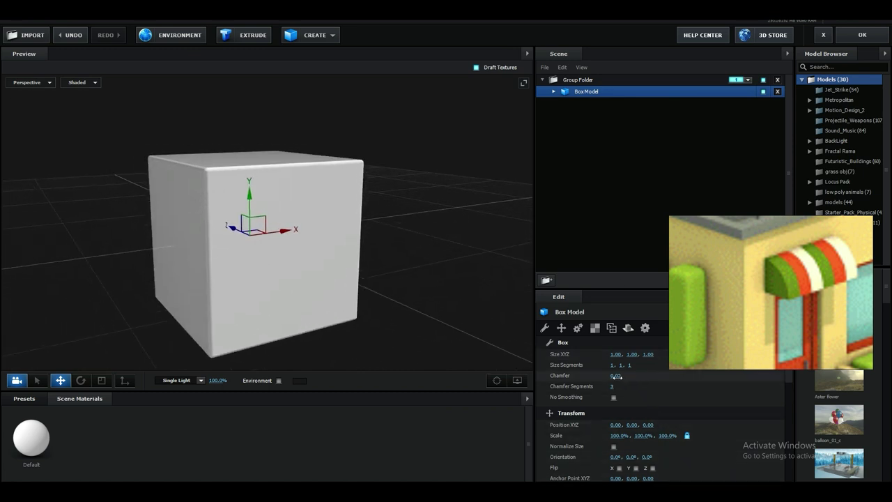
Try a larger chamfer on the box model, undo it, and set the chamfer to 0.01 for sharper edges.
mouse_move(618, 377)
mouse_down()
mouse_move(636, 376)
mouse_move(597, 376)
mouse_move(618, 377)
mouse_move(598, 382)
mouse_move(618, 383)
mouse_move(605, 385)
mouse_up()
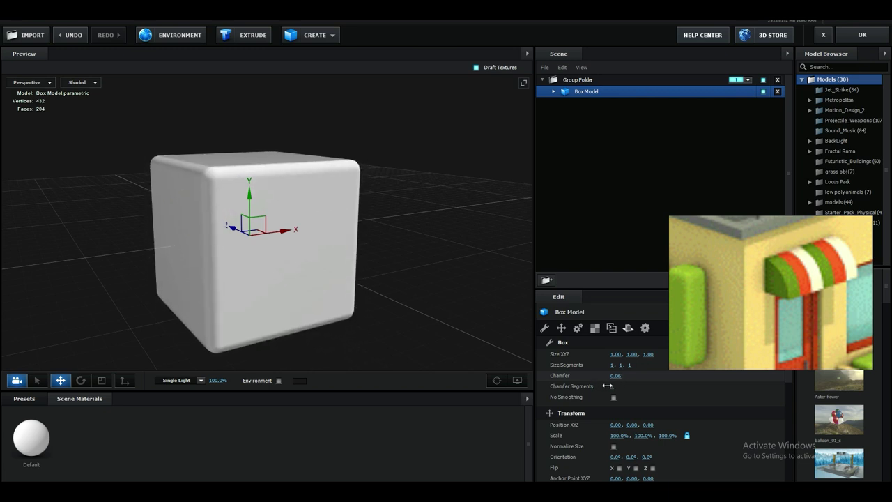
key(ctrl+z)
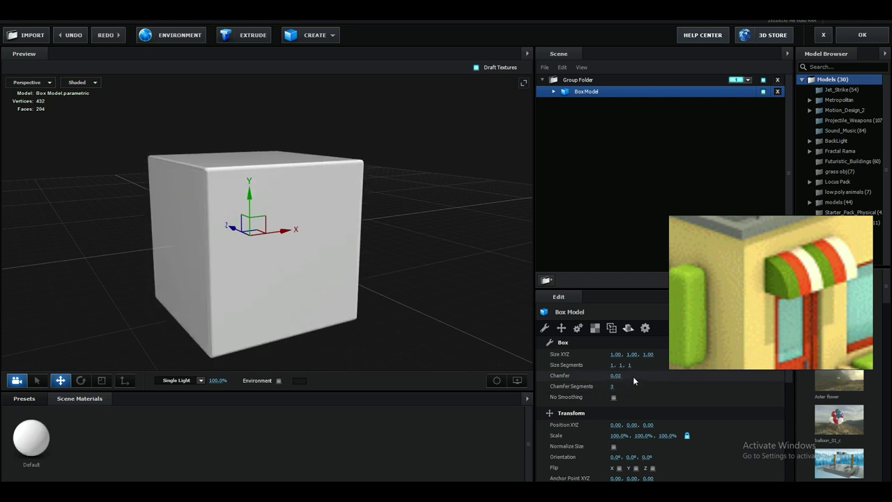
drag(394, 312, 363, 295)
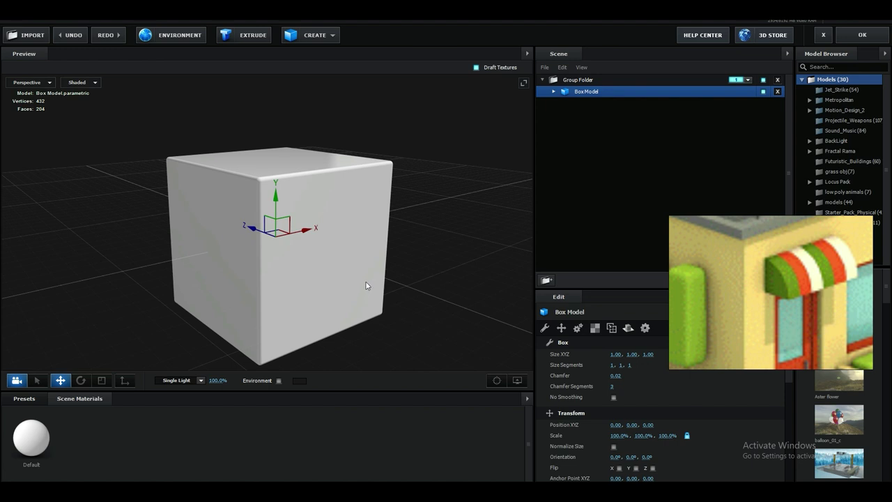
drag(615, 376, 632, 384)
drag(615, 376, 606, 376)
drag(470, 325, 456, 306)
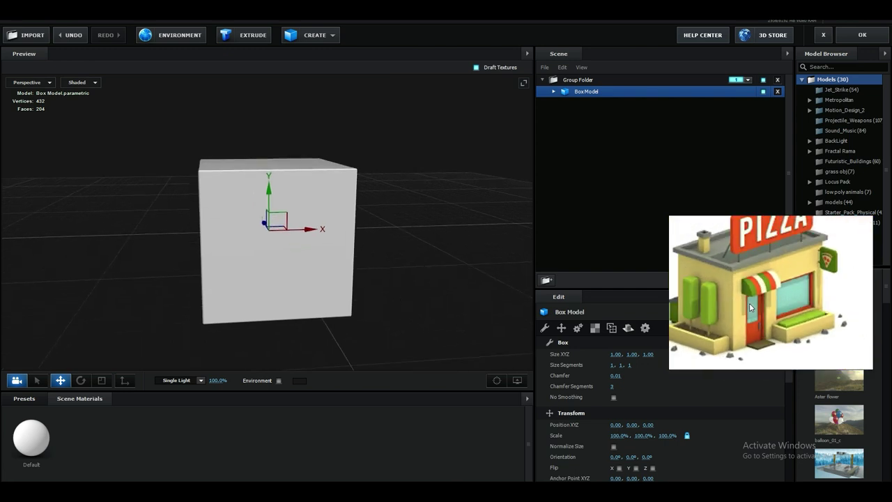
drag(364, 283, 319, 291)
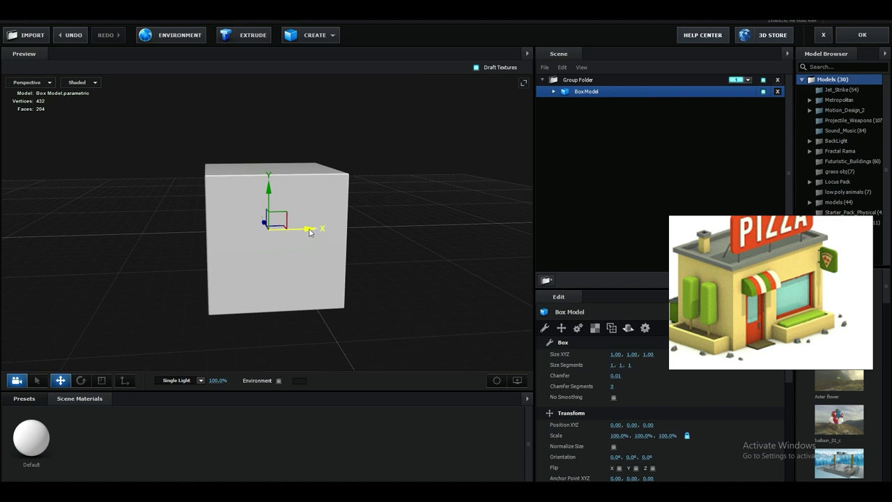
scroll(362, 252, down, 3)
middle_drag(363, 252, 347, 258)
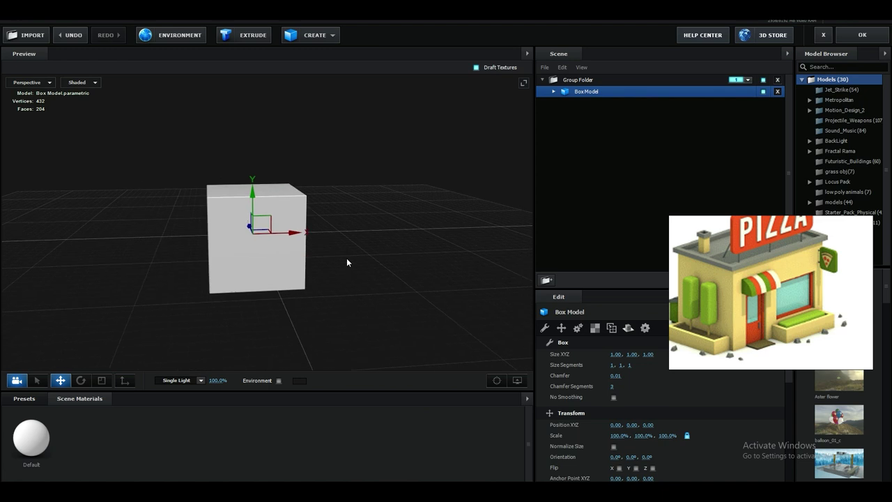
key(r)
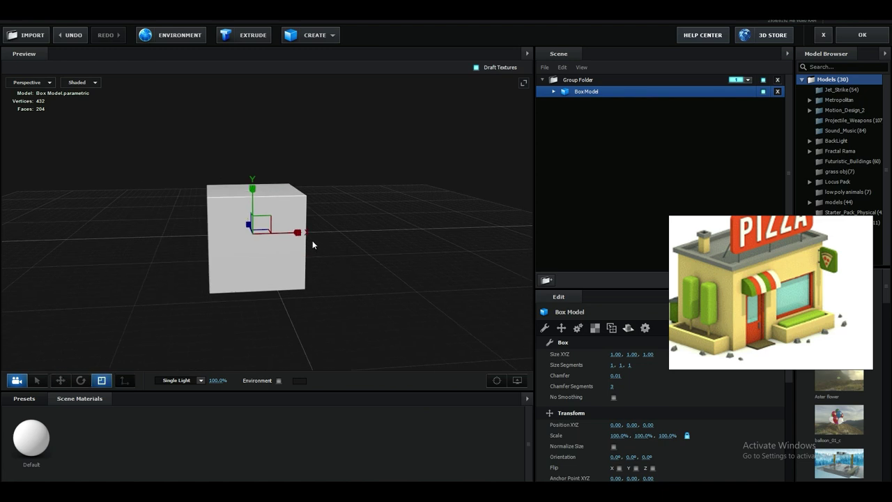
drag(310, 235, 388, 259)
key(ctrl+z)
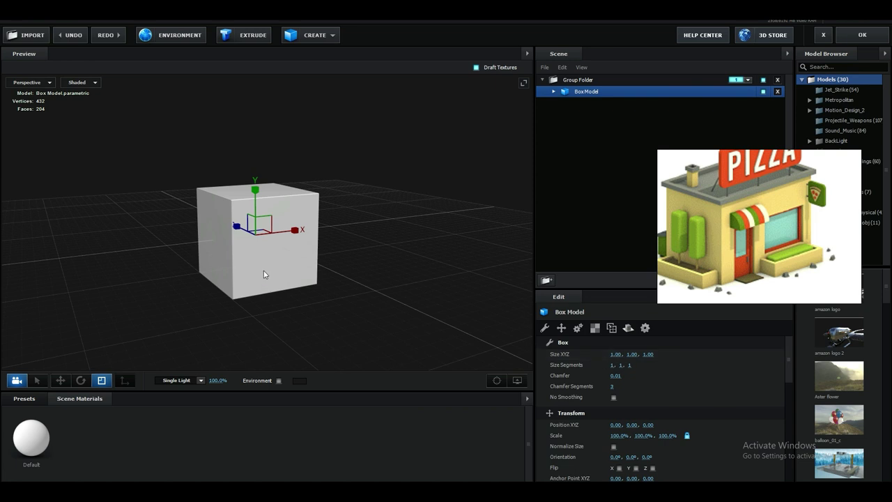
drag(263, 270, 273, 281)
scroll(274, 281, up, 2)
middle_drag(285, 280, 293, 282)
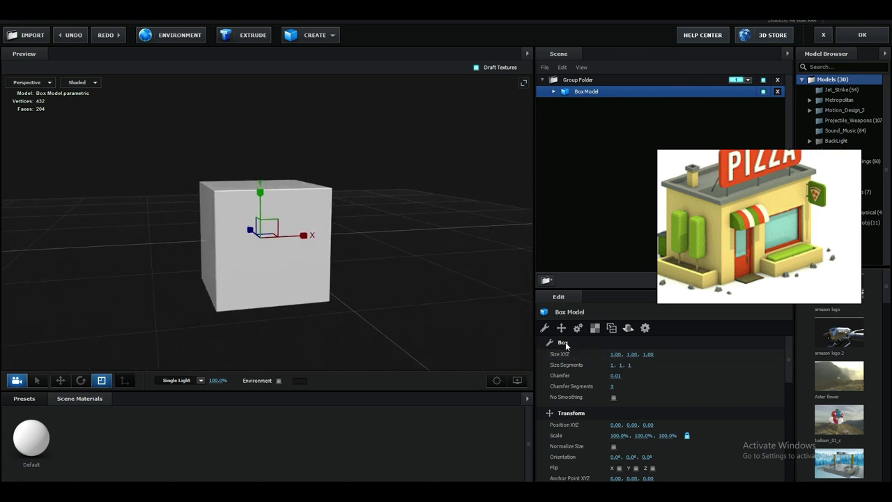
drag(647, 355, 621, 354)
key(ctrl+z)
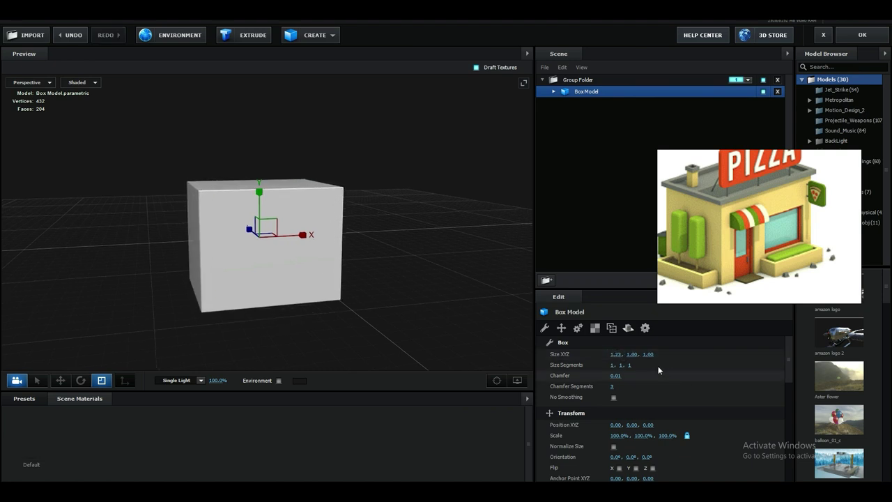
Set the box's X size to 2 and its Y size to 1.2.
click(623, 354)
text(2)
key(Tab)
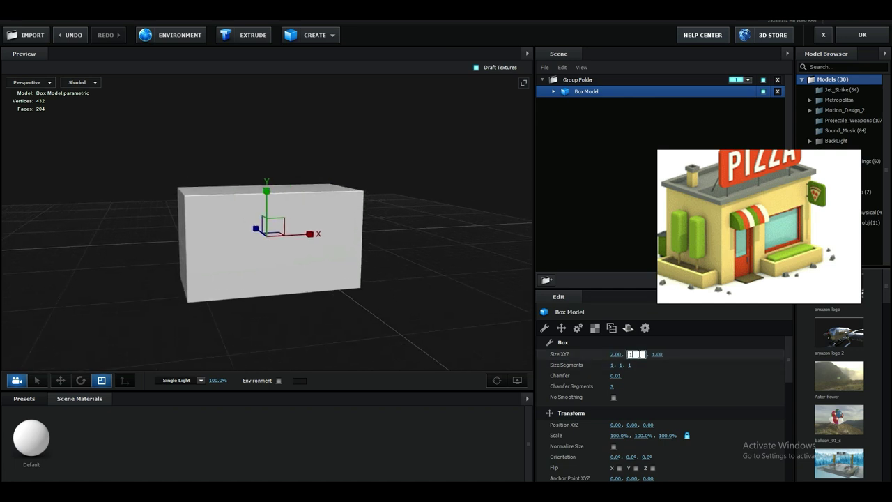
text(1.2)
click(698, 368)
scroll(408, 294, down, 4)
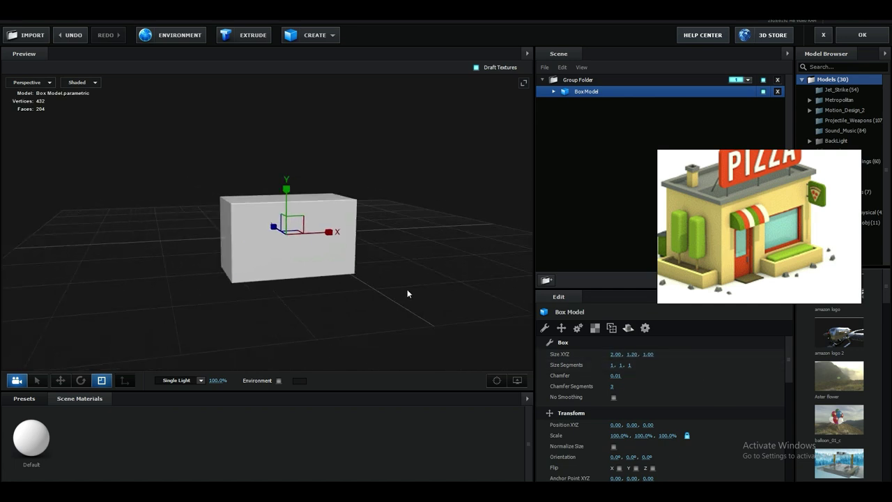
Set the box's Y size to 1.4.
click(633, 354)
text(1.)
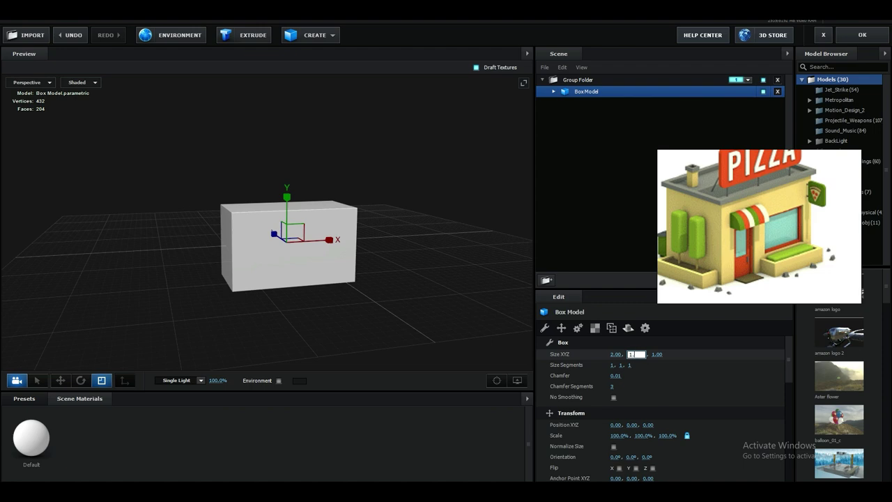
text(4)
click(676, 363)
scroll(356, 295, down, 1)
drag(357, 295, 377, 295)
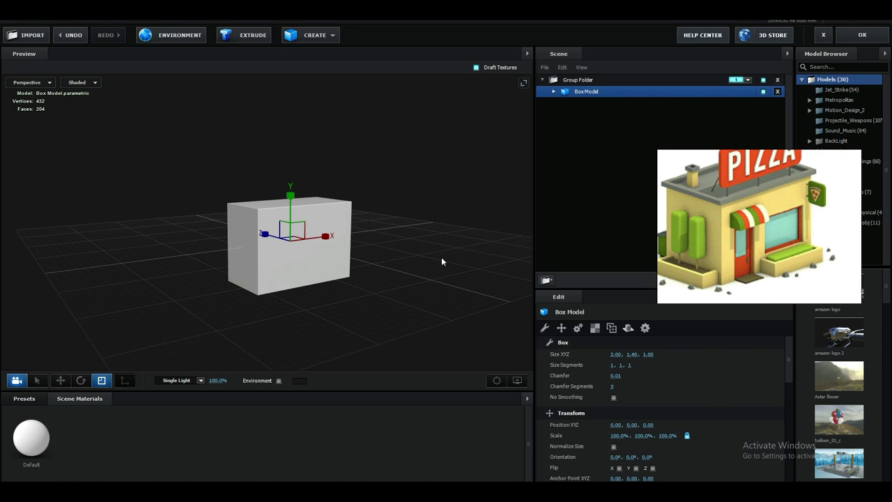
Check the building's depth in the reference GIF and set the box's Z size to 1.4.
drag(441, 261, 386, 262)
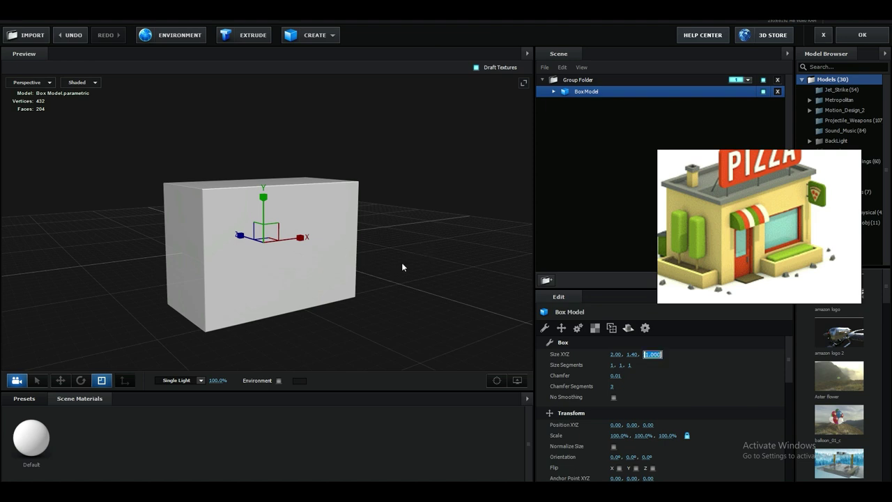
drag(402, 265, 410, 275)
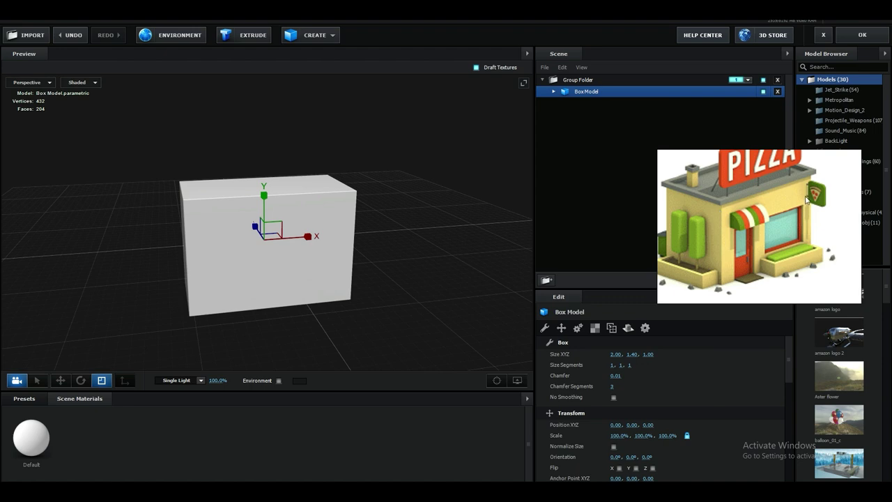
click(729, 491)
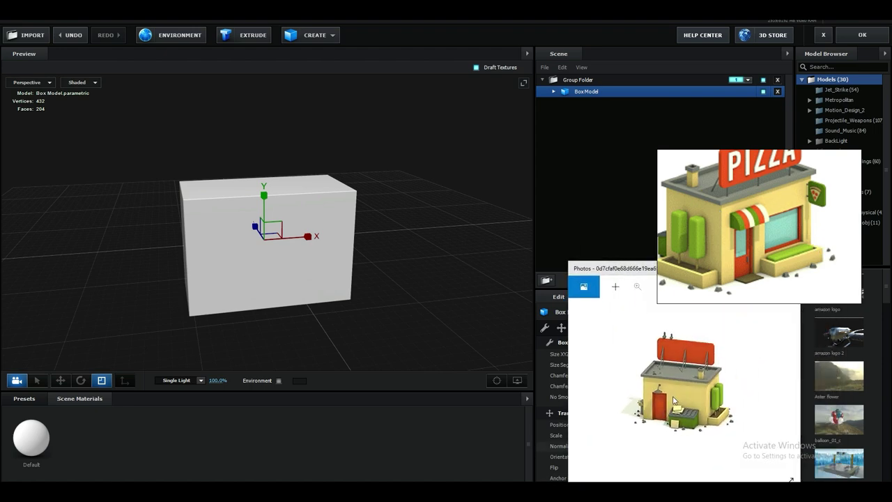
click(271, 277)
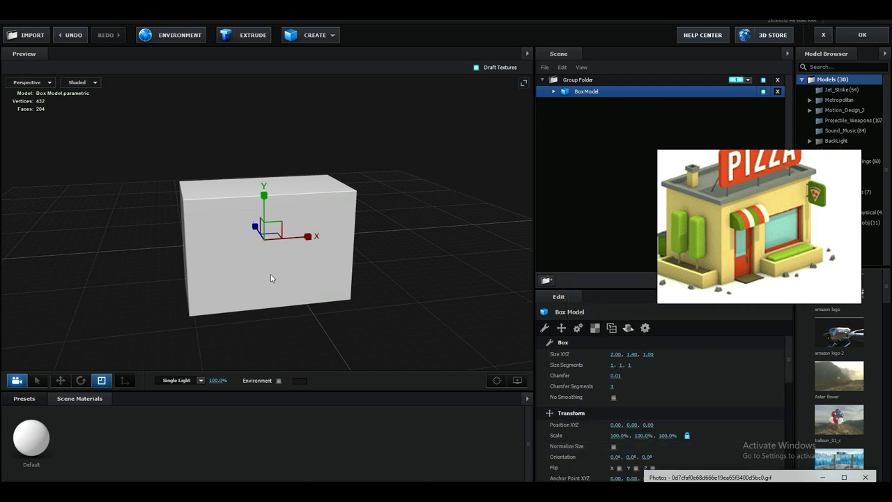
drag(271, 277, 354, 285)
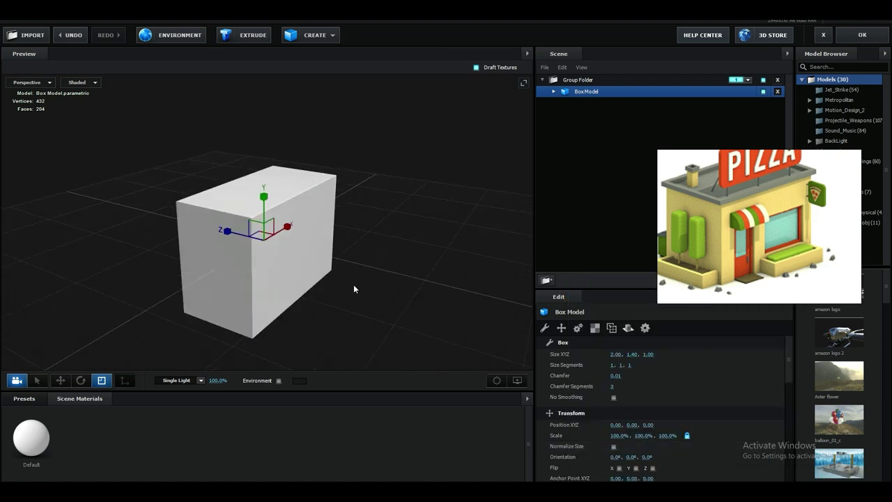
click(649, 355)
text(1.4)
key(Return)
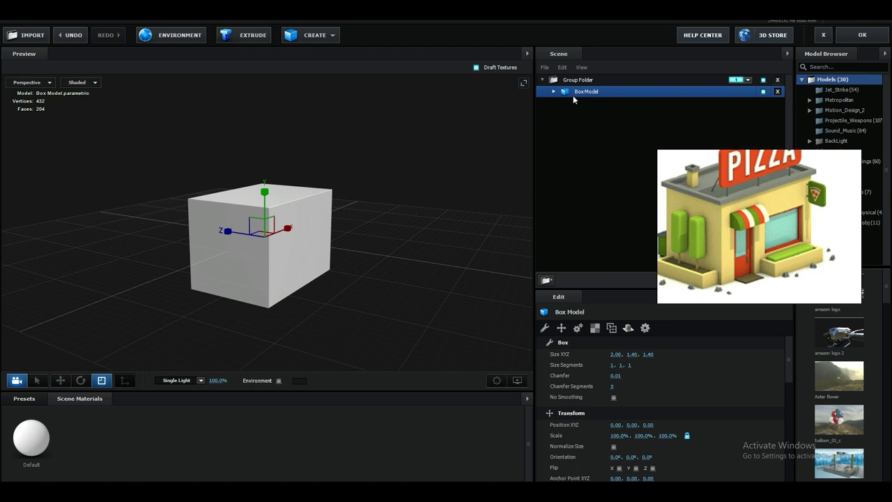
Rename the box model as "inside".
double_click(578, 91)
text(in)
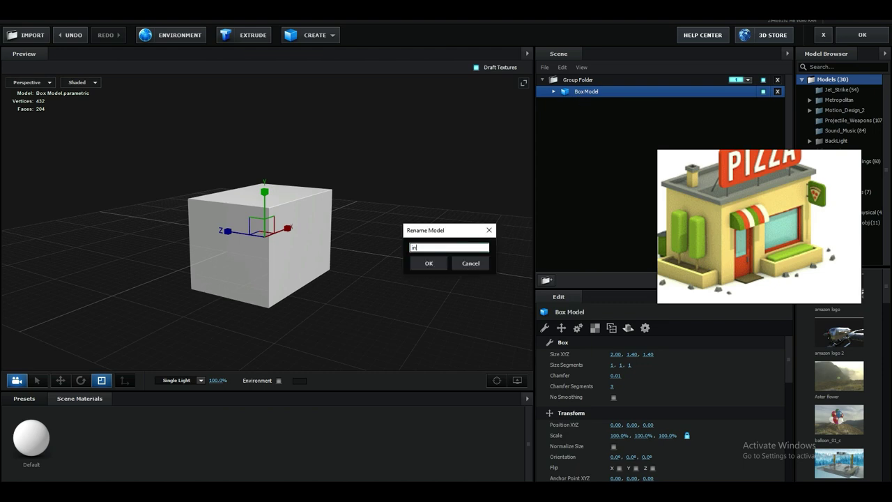
text(side)
key(Return)
Duplicate the "inside" model and move the copy out along Z to about -1.43.
right_click(576, 92)
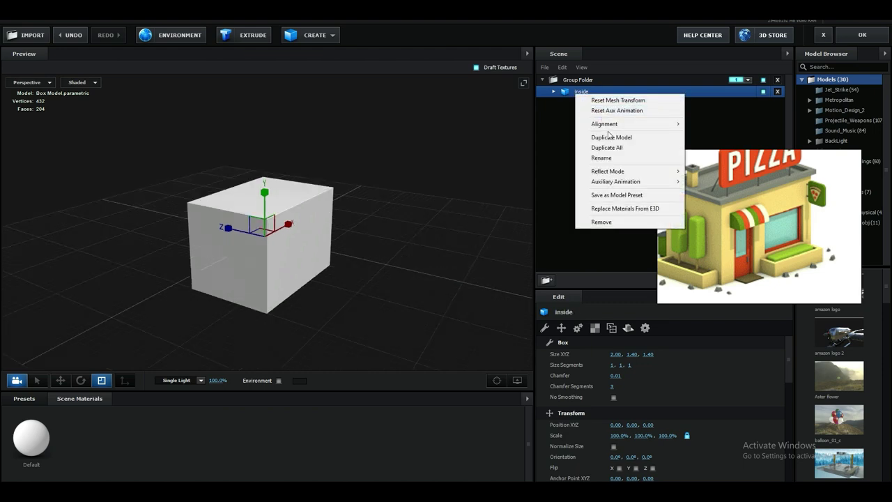
click(612, 137)
drag(493, 199, 459, 212)
drag(363, 254, 343, 253)
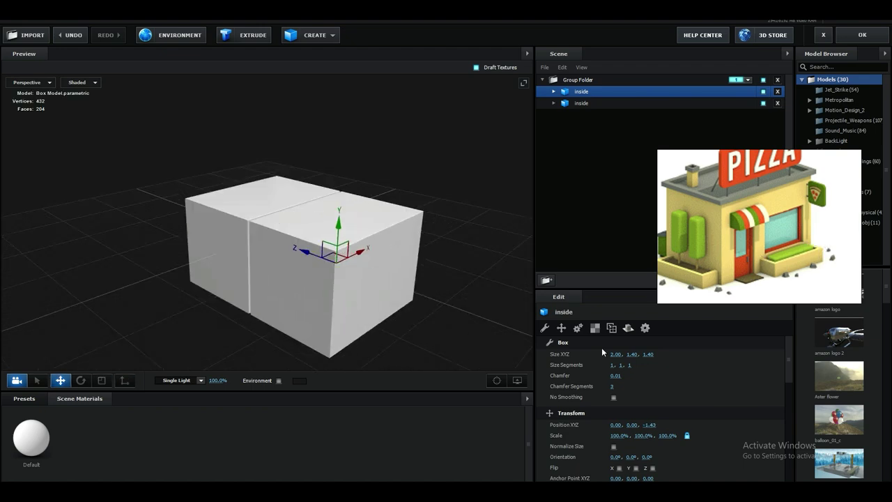
Thin the duplicated box into a wall panel with a Z size of 0.1.
drag(614, 354, 596, 355)
key(ctrl+z)
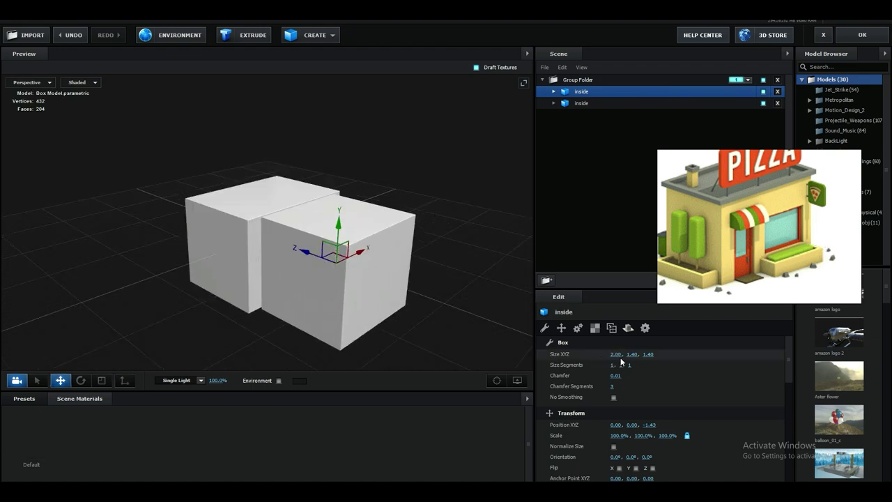
drag(651, 355, 593, 359)
click(649, 355)
text(.1)
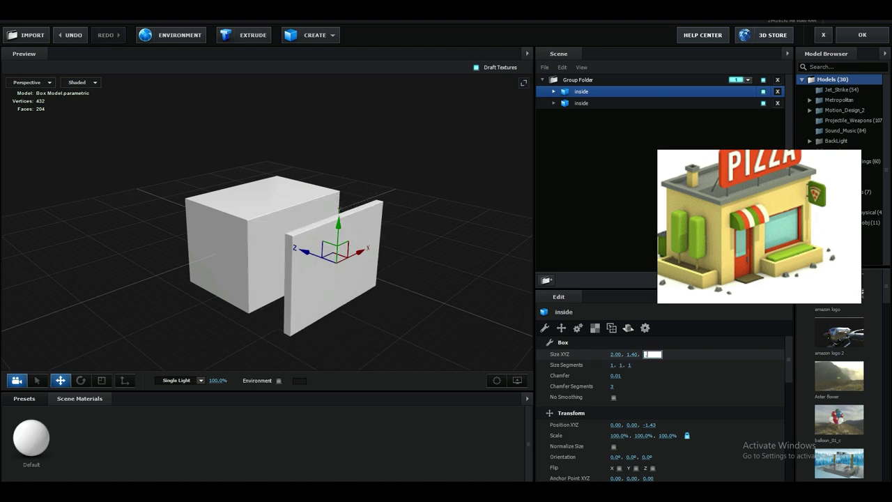
click(696, 358)
scroll(388, 332, down, 1)
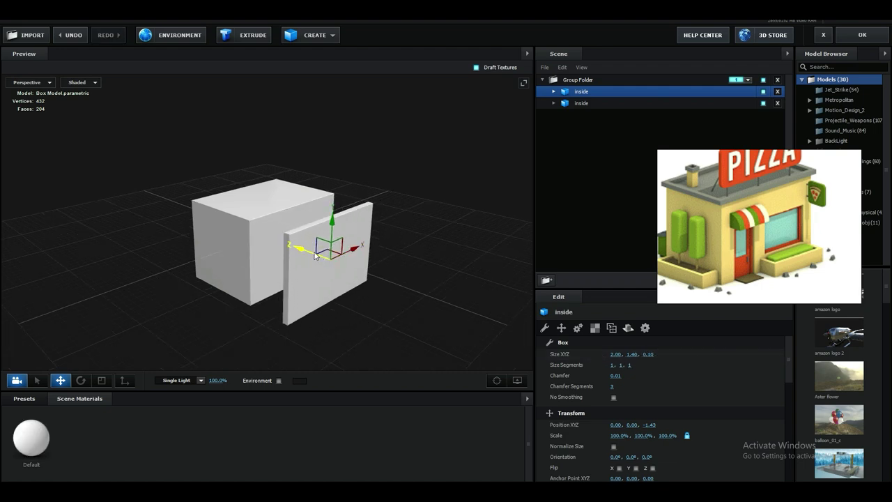
Move the thin panel along Z to about -0.75 so it sits against the box's front face.
drag(315, 256, 280, 238)
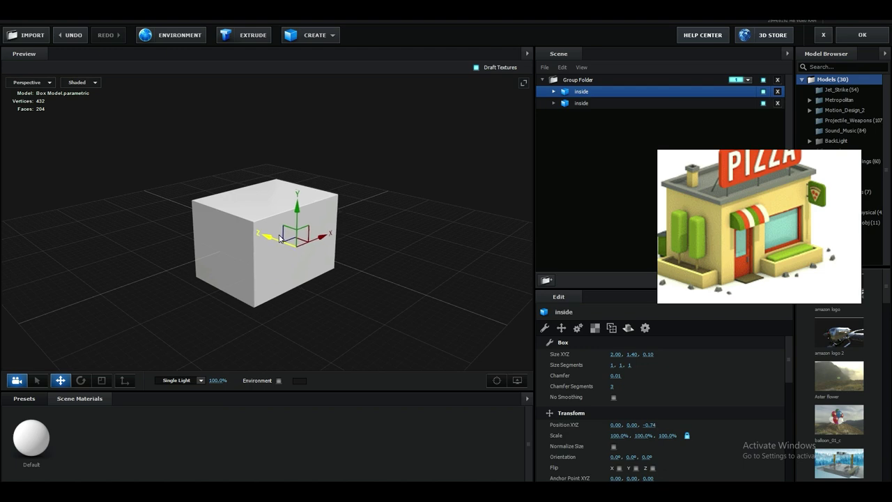
scroll(281, 293, up, 4)
scroll(359, 320, up, 2)
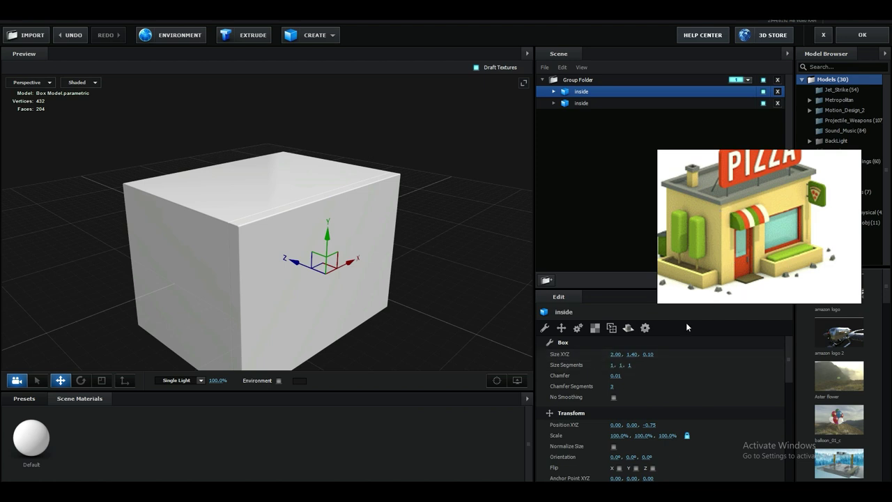
Narrow the panel to an X size of about 0.34 and move it to the front wall's edge, at about X -0.84.
drag(615, 354, 552, 365)
drag(352, 262, 305, 207)
middle_drag(305, 210, 305, 196)
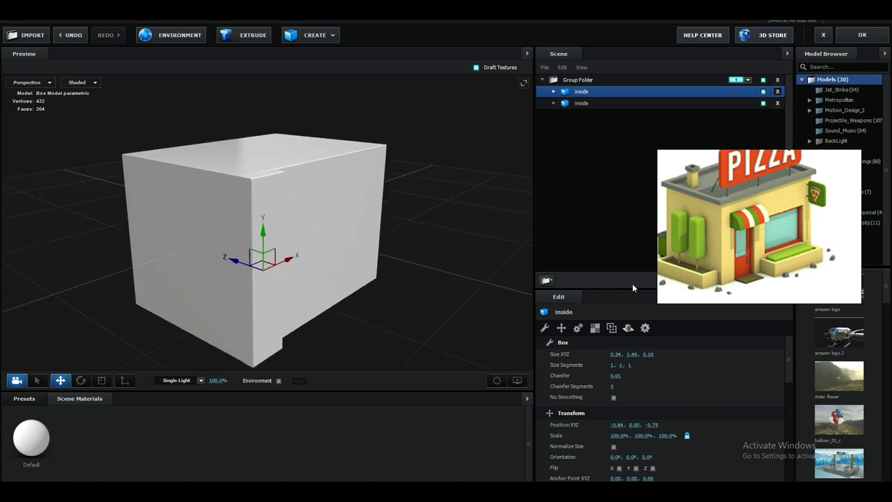
Set the narrow panel's Y size to 1.5 so it is taller than the box.
click(631, 354)
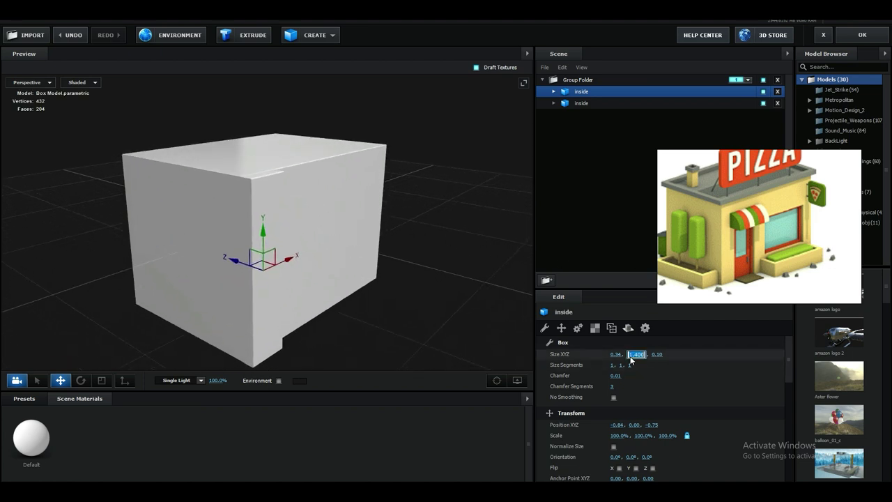
text(1.5)
key(Return)
drag(518, 350, 365, 324)
drag(120, 265, 245, 304)
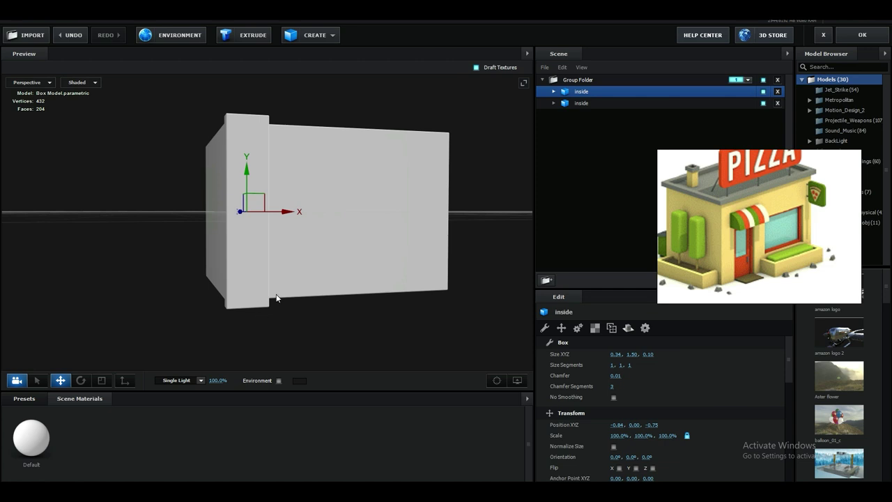
Using the Left view, raise the panel to about Y 0.05 to align its base with the box, and return to Perspective.
click(42, 83)
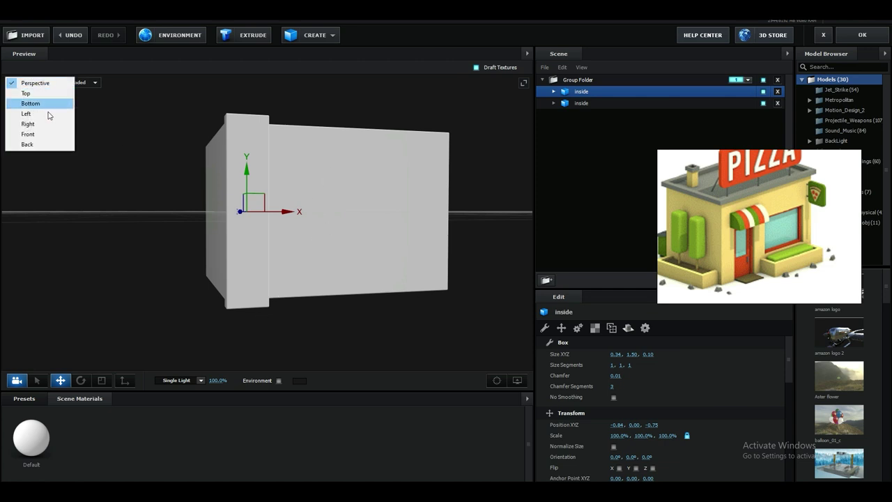
click(42, 114)
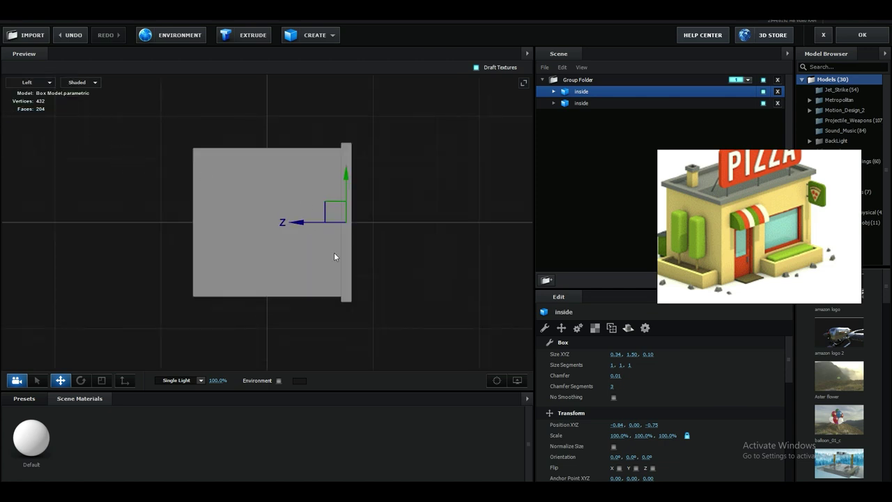
scroll(352, 253, up, 3)
drag(346, 155, 347, 145)
scroll(390, 293, up, 3)
middle_drag(395, 306, 314, 287)
drag(322, 128, 322, 128)
key(p)
scroll(287, 221, down, 3)
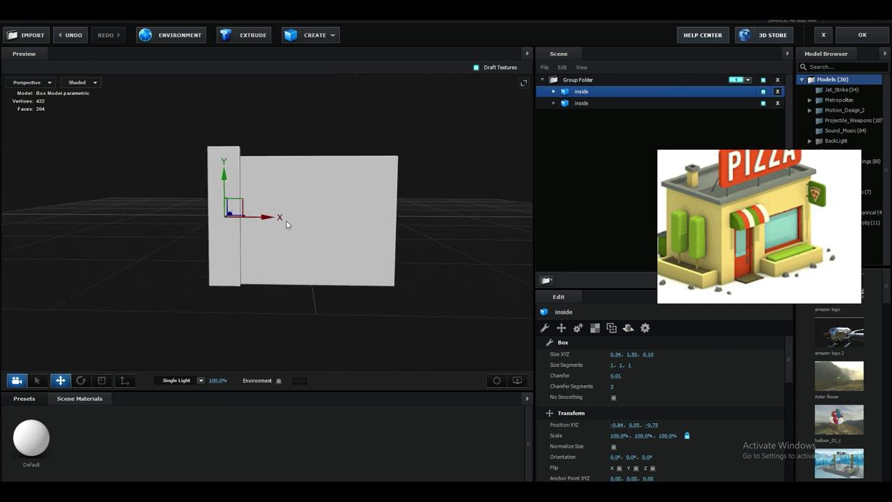
Set the corner panel's X size to 0.40 and shift it along X to about -0.90.
drag(287, 221, 297, 268)
right_drag(297, 268, 279, 284)
drag(616, 354, 616, 355)
click(617, 354)
key(Return)
drag(281, 269, 383, 286)
right_drag(383, 285, 314, 253)
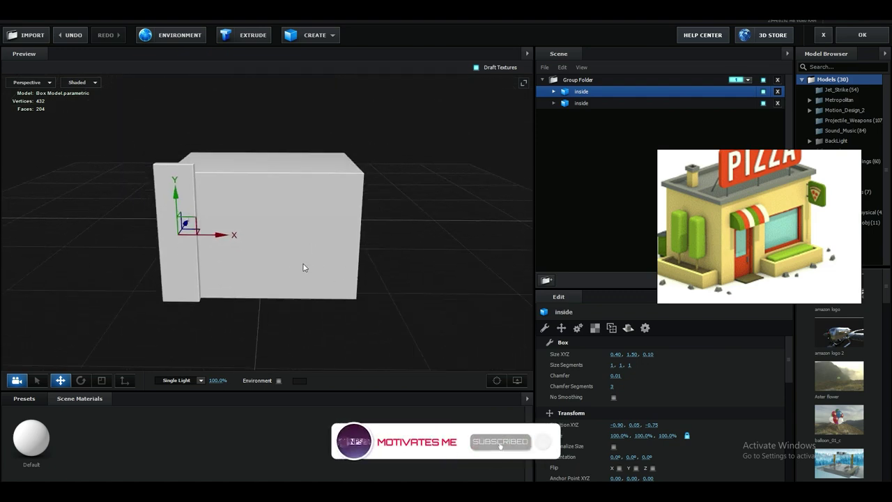
drag(230, 238, 300, 263)
Duplicate the corner panel as a narrower strip with an X size of 0.20, placed at about X 0.02.
scroll(300, 262, up, 2)
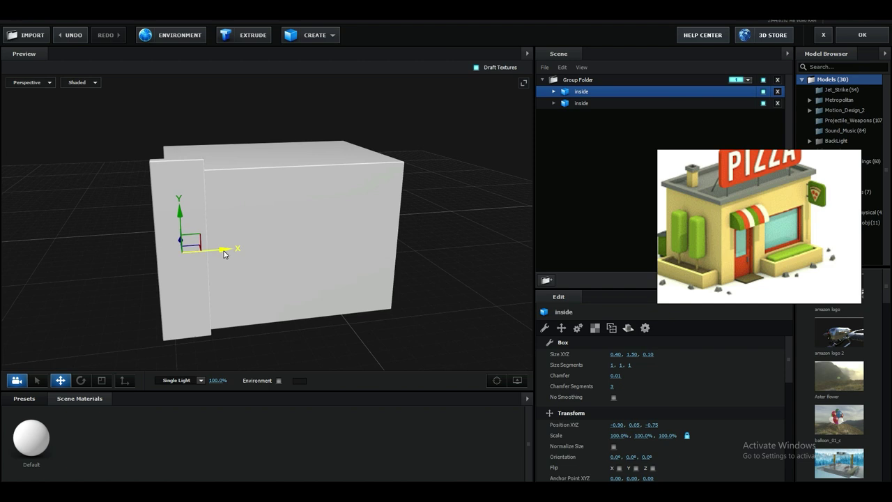
key(ctrl+d)
drag(242, 250, 324, 250)
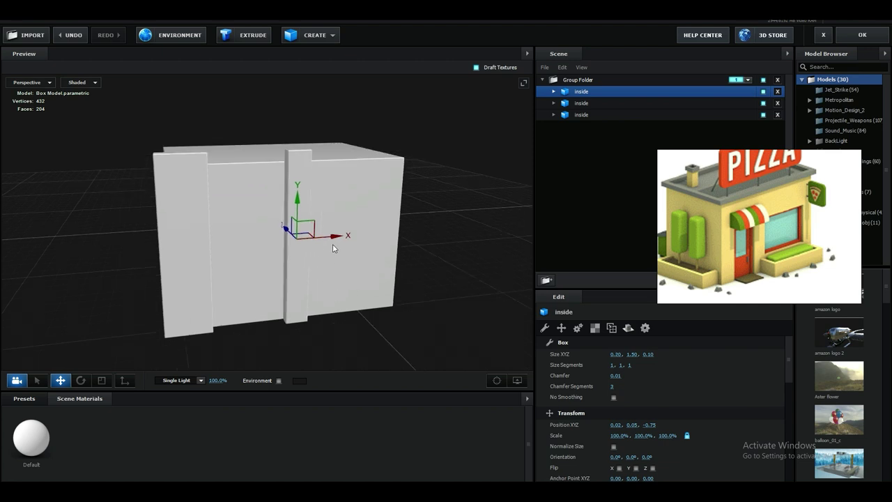
Duplicate the narrow strip, rotate the copy to horizontal as a crosspiece on the front wall, and select it.
key(ctrl+d)
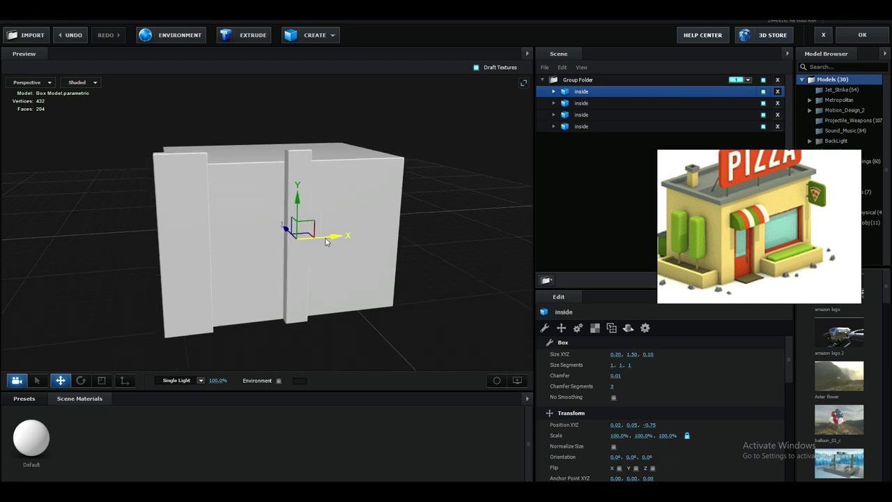
drag(334, 245, 255, 202)
key(e)
key(w)
drag(265, 269, 321, 252)
click(318, 252)
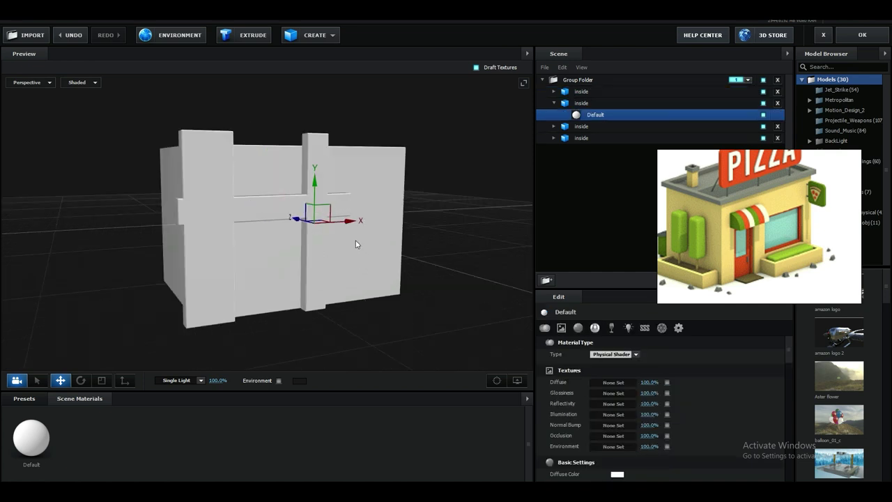
drag(355, 183, 355, 189)
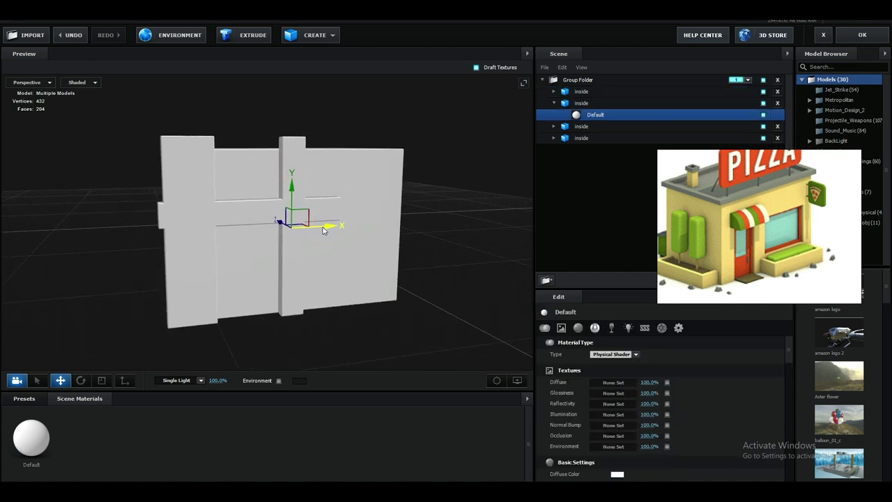
drag(353, 265, 323, 276)
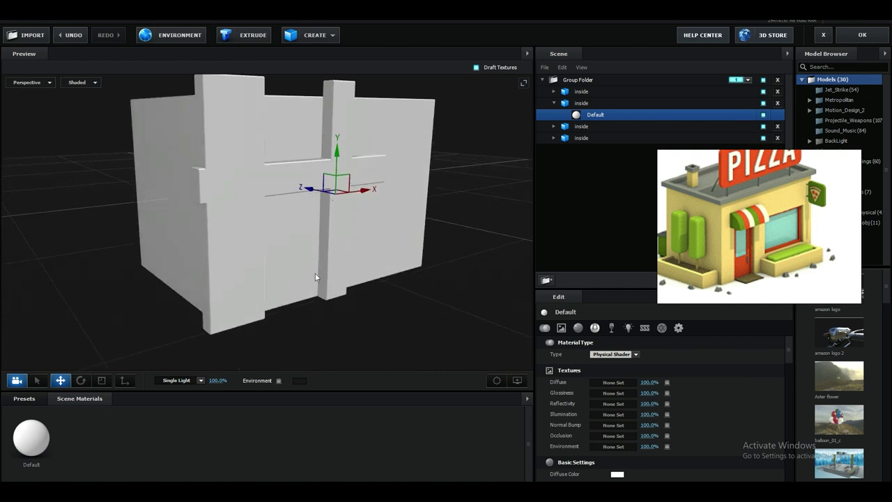
Raise the horizontal crosspiece on the front wall to about Y 0.33 and select its model.
drag(315, 277, 299, 292)
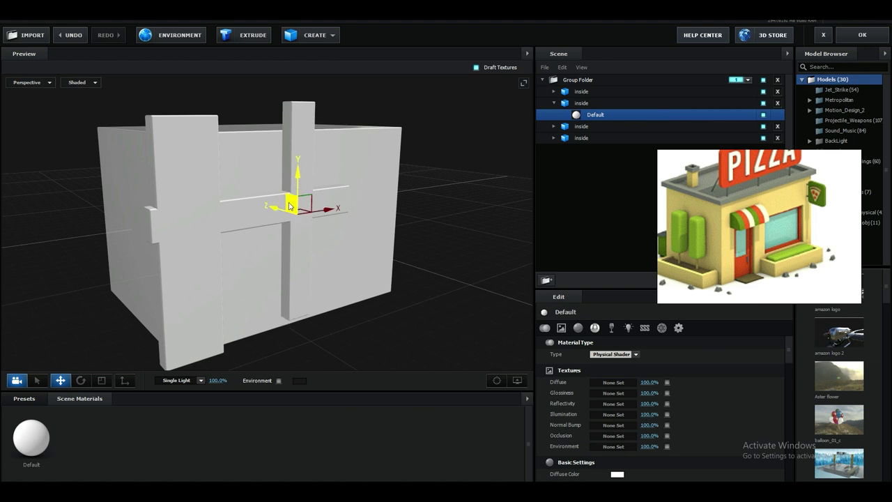
key(ctrl+z)
click(252, 210)
drag(262, 184, 261, 163)
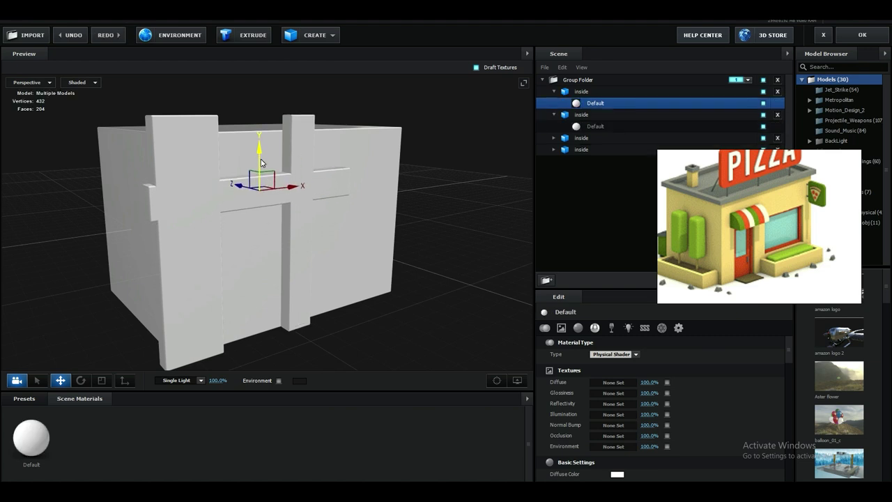
mouse_move(316, 269)
mouse_down()
mouse_move(295, 269)
mouse_move(330, 273)
mouse_move(307, 276)
mouse_up()
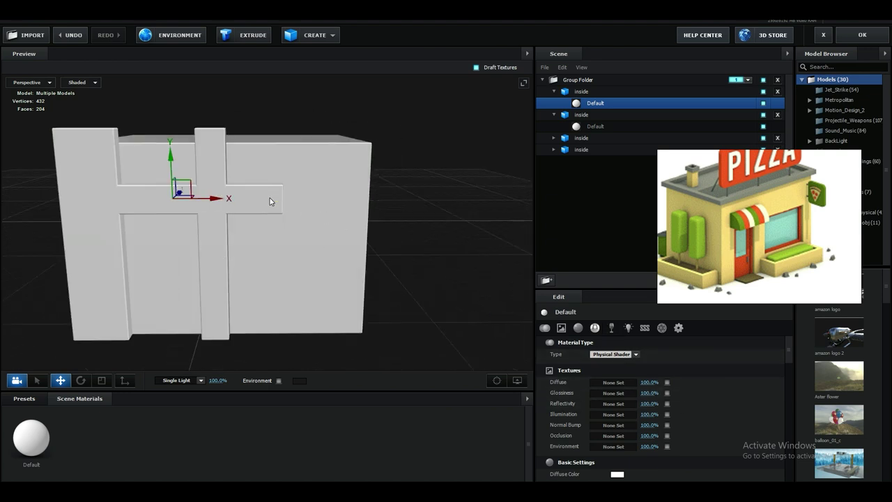
click(580, 92)
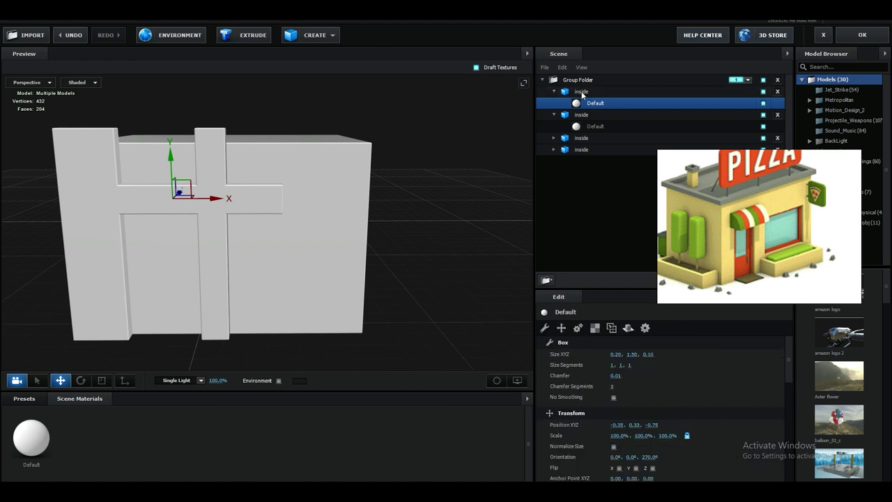
click(578, 99)
click(588, 92)
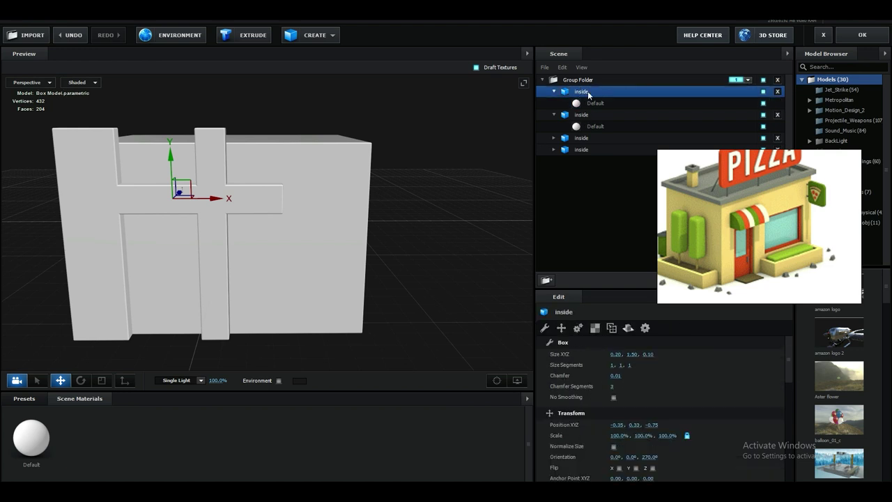
Set the crosspiece's X size to 0.60 and raise it to about Y 0.50, level with the wall's top.
mouse_move(635, 355)
mouse_down()
mouse_move(618, 354)
mouse_move(626, 354)
mouse_up()
key(ctrl+z)
drag(171, 149, 176, 125)
drag(276, 275, 342, 289)
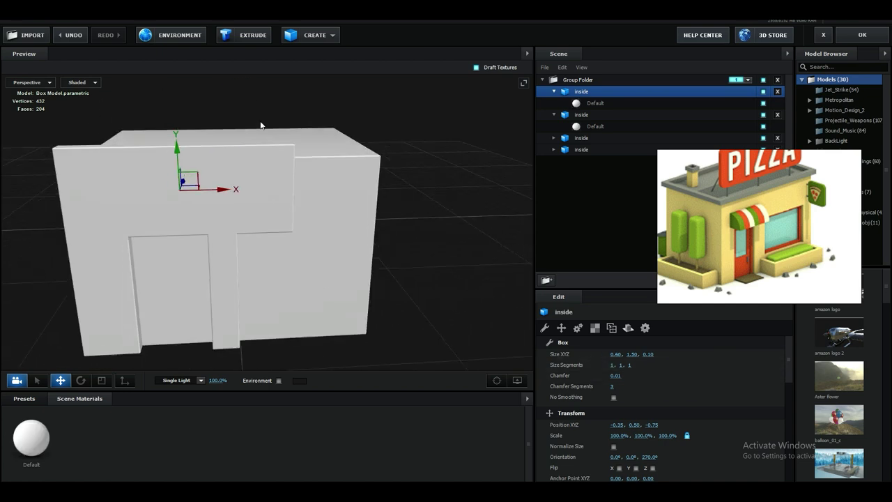
drag(261, 126, 317, 222)
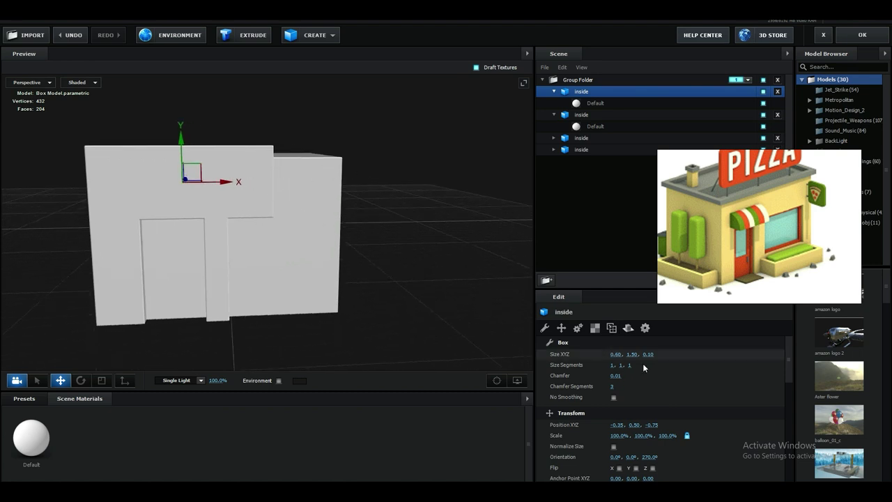
Increase the upper panel's Y size and shift it along X so it spans the full width of the front wall.
drag(611, 355, 655, 354)
key(ctrl+z)
drag(227, 182, 259, 184)
drag(627, 355, 634, 354)
drag(307, 210, 293, 213)
drag(259, 185, 272, 191)
Duplicate the narrow vertical strip beside the doorway and place the copy at the far X end of the front wall.
scroll(300, 269, up, 3)
drag(304, 280, 241, 256)
scroll(299, 270, down, 1)
click(245, 259)
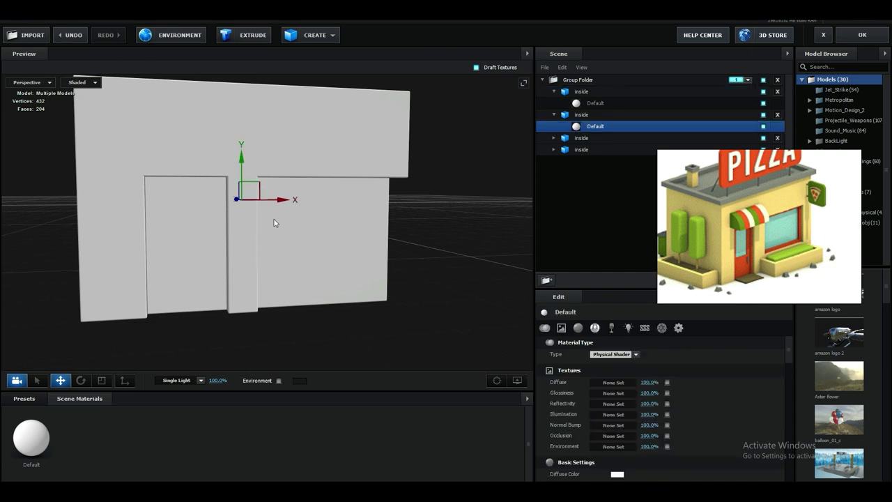
drag(279, 200, 423, 220)
drag(422, 223, 343, 223)
Duplicate the vertical strip, rotate the copy 90° to horizontal, and lower it to about Y -0.60 under the window opening.
key(ctrl+d)
key(e)
shift+drag(340, 184, 238, 194)
key(w)
drag(313, 189, 311, 278)
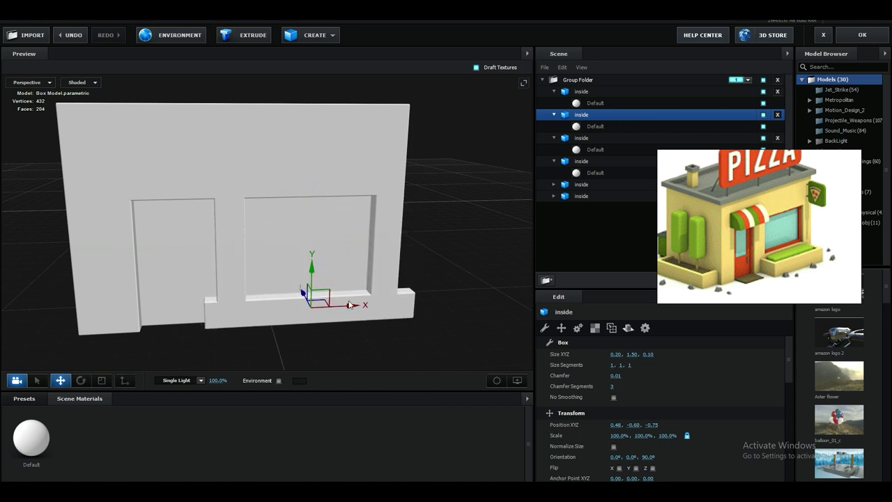
Set the window sill panel's Y size to 1.25 and position it at about X 0.47, Y -0.54.
drag(350, 305, 342, 293)
drag(632, 354, 453, 341)
scroll(333, 258, up, 5)
drag(333, 242, 332, 226)
middle_drag(362, 258, 329, 266)
drag(342, 267, 340, 267)
scroll(338, 244, down, 6)
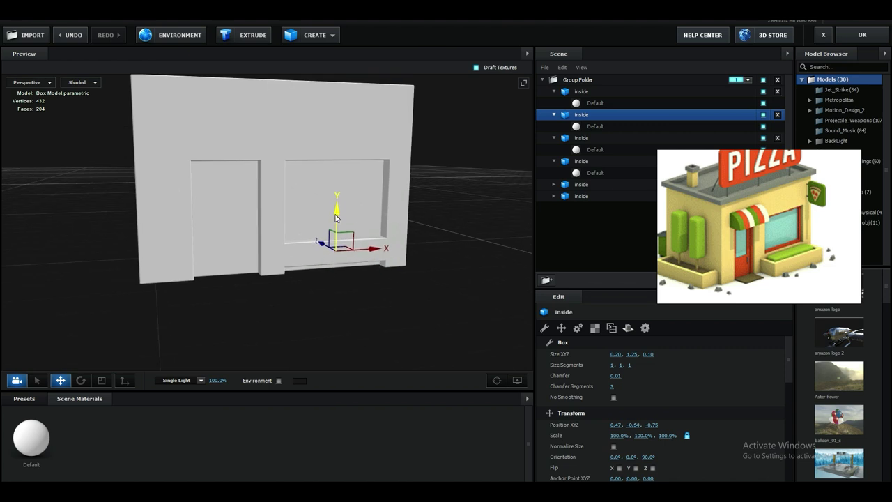
Set the window sill panel's X size to 0.40 and raise it to about Y -0.50 to fill the wall's base.
drag(336, 218, 336, 202)
key(ctrl+z)
drag(615, 354, 755, 354)
drag(337, 216, 337, 211)
scroll(342, 283, up, 4)
drag(241, 297, 266, 312)
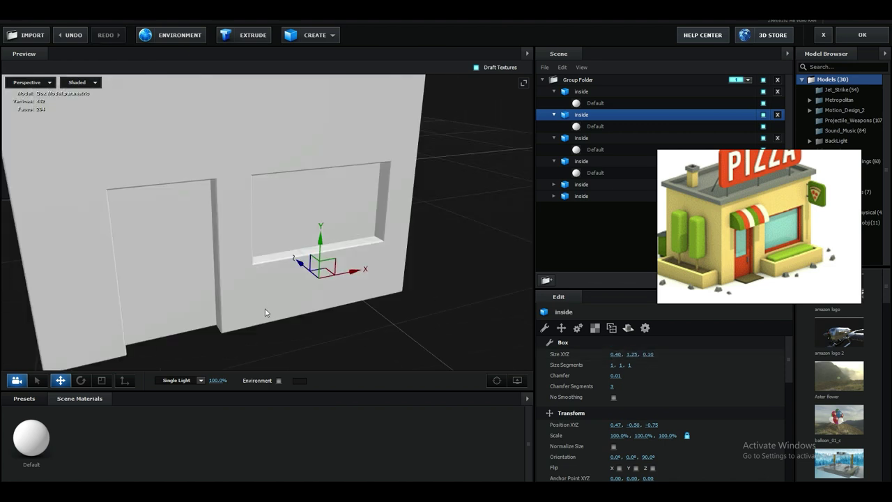
scroll(305, 328, down, 3)
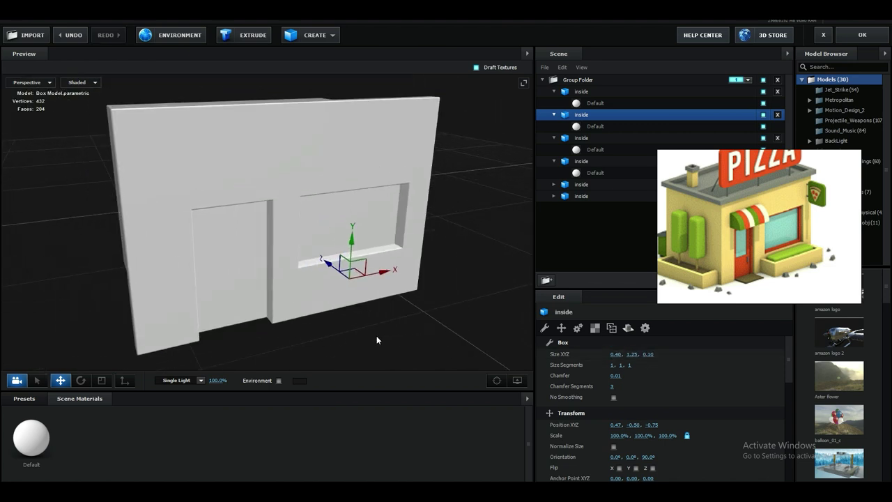
Duplicate the panel below the window and move the copy across the door opening at about X -0.31.
drag(371, 336, 341, 320)
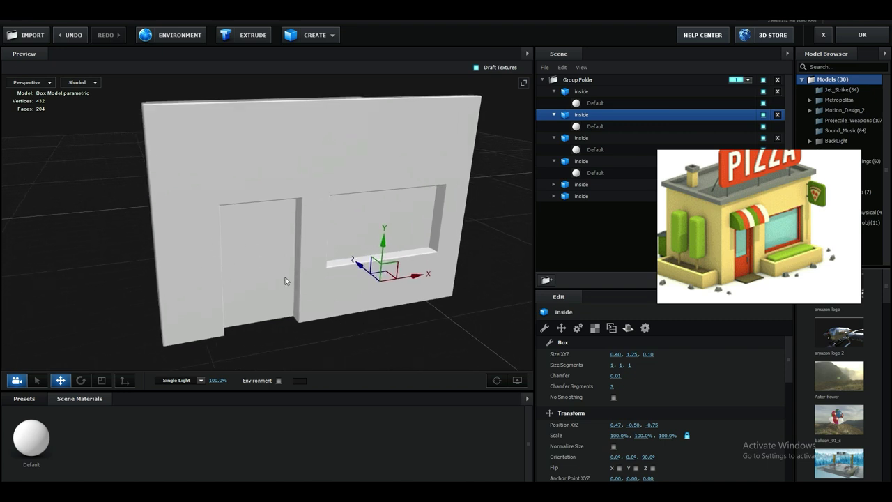
middle_drag(307, 287, 300, 271)
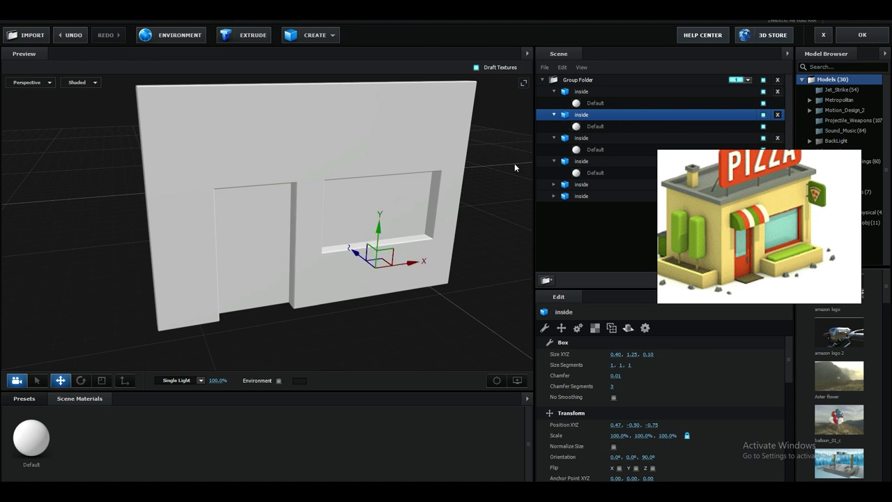
drag(417, 261, 320, 281)
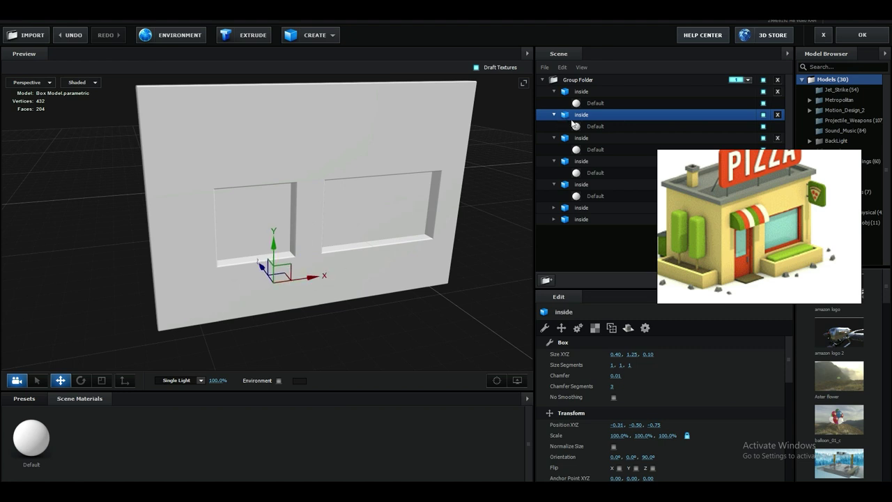
Put the copied panel in a new group folder, move that folder above the other models, and rename it "door".
drag(584, 117, 546, 284)
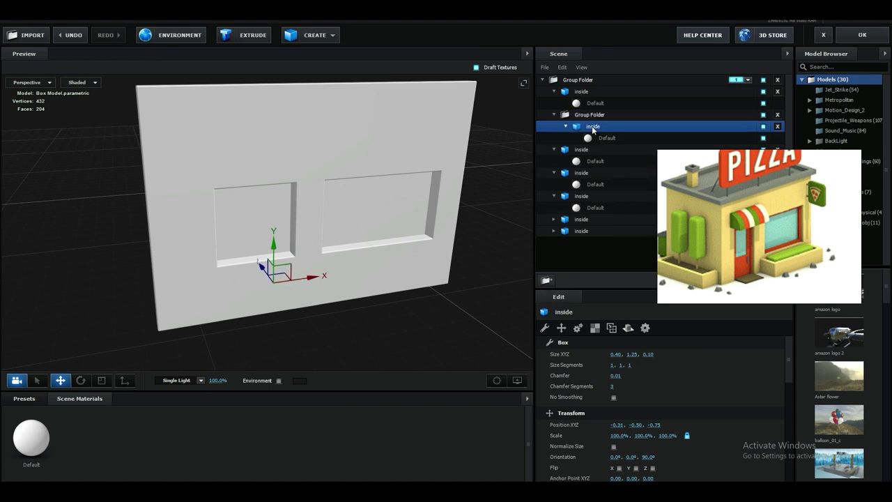
drag(588, 114, 584, 79)
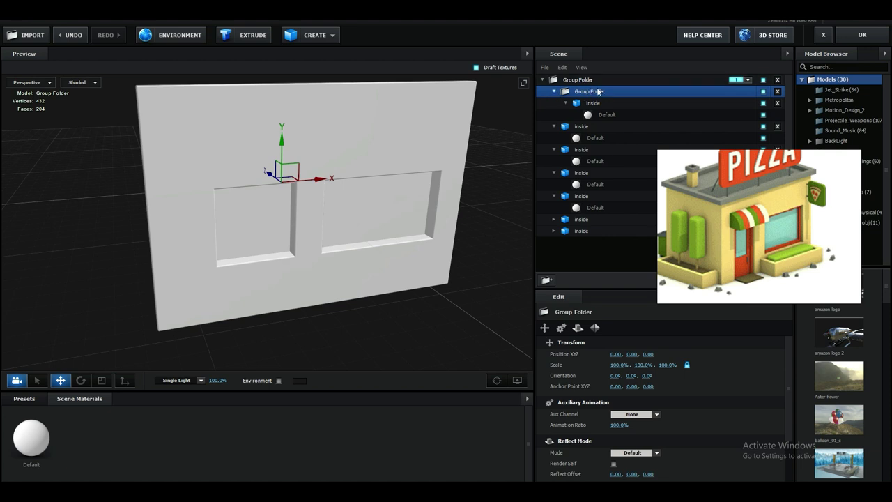
double_click(629, 93)
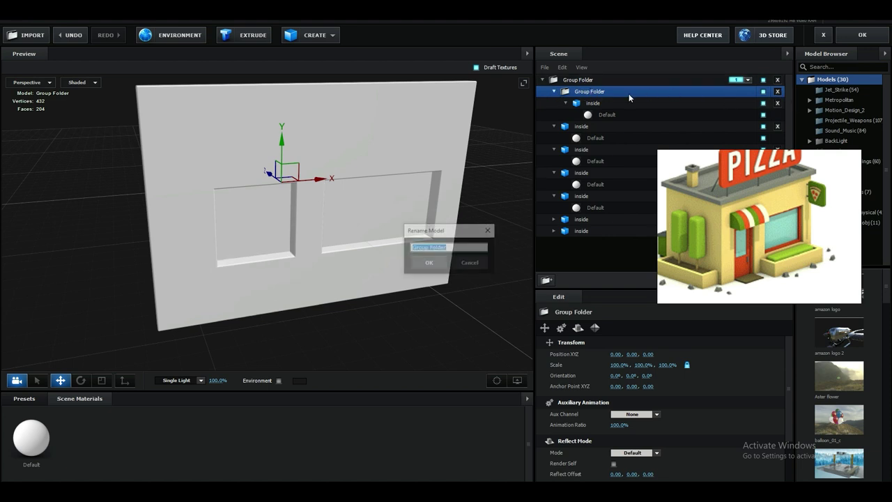
text(door)
key(Return)
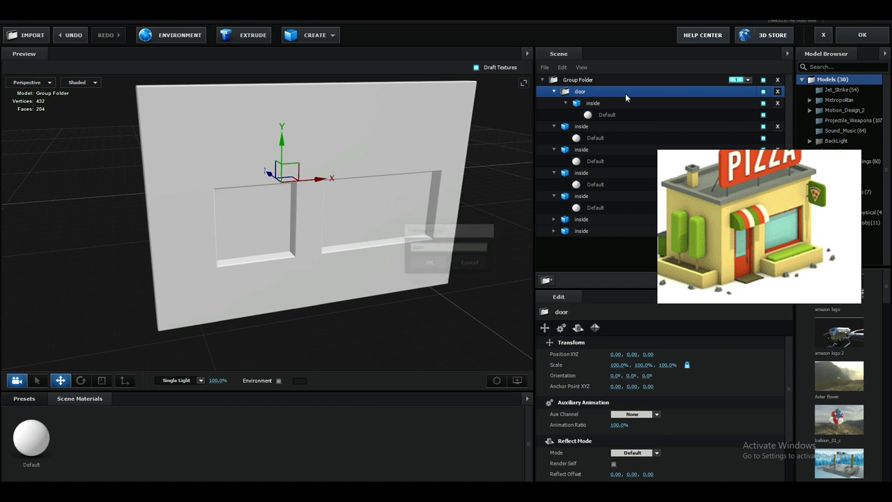
Collapse the door folder and the expanded box models in the scene list.
click(566, 104)
click(553, 115)
click(554, 126)
click(553, 138)
click(554, 149)
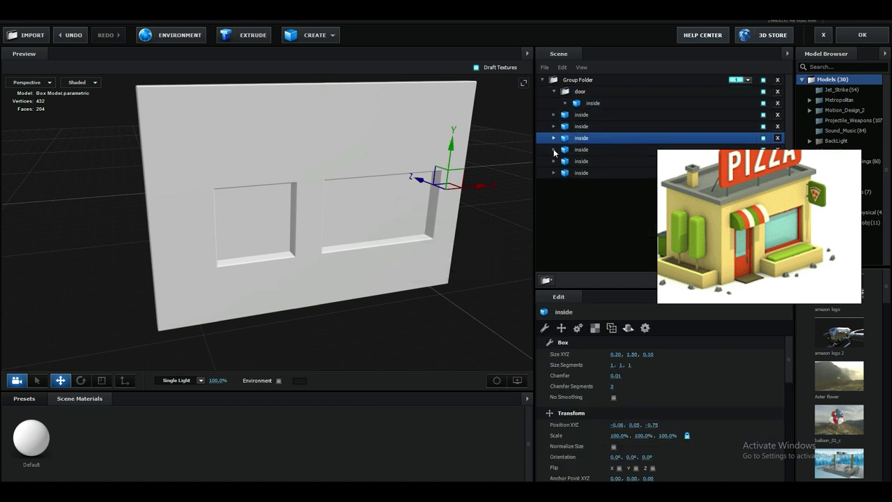
click(555, 150)
click(554, 91)
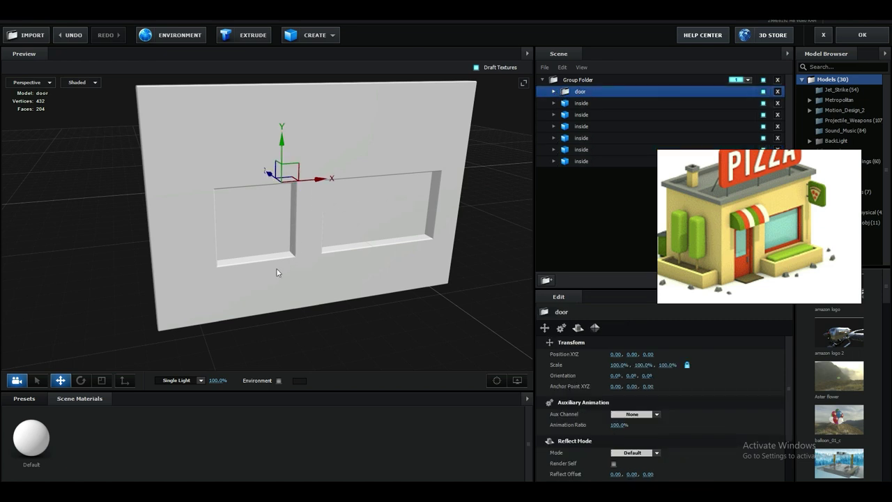
Move the door group's box to about X -0.43, Y -0.26 and reduce its Y size to 0.03.
click(553, 91)
click(592, 103)
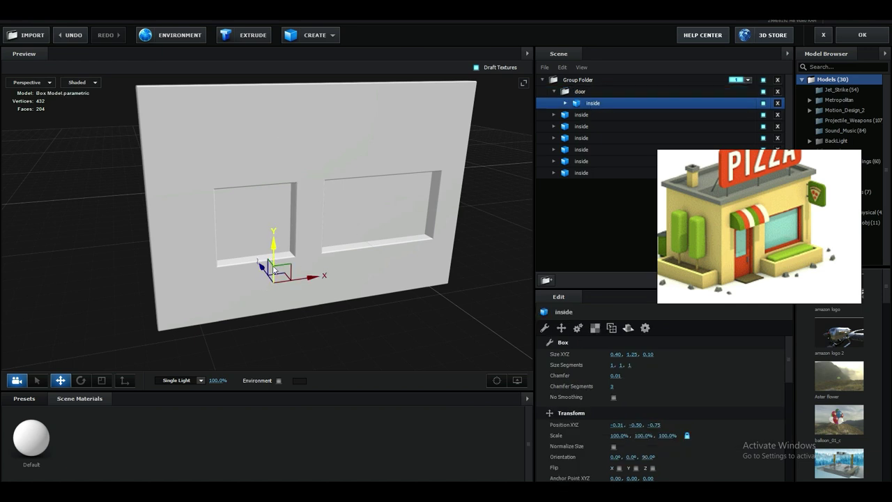
drag(275, 255, 275, 221)
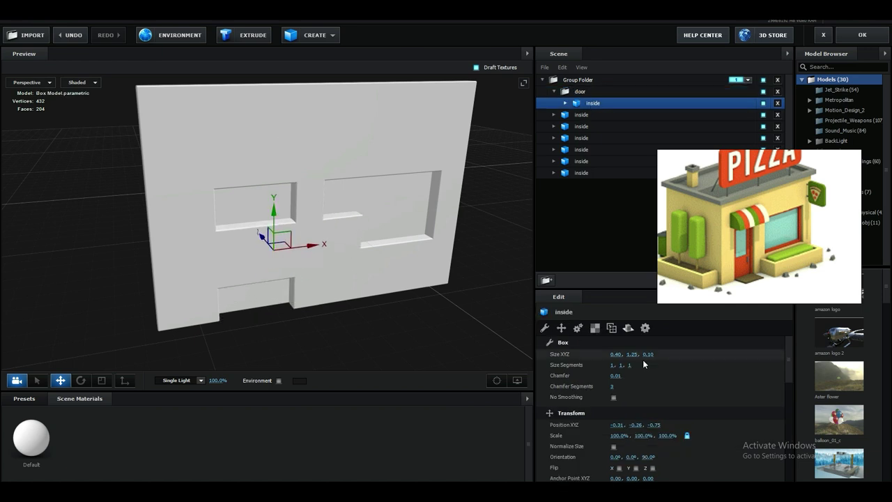
drag(617, 356, 586, 355)
key(ctrl+z)
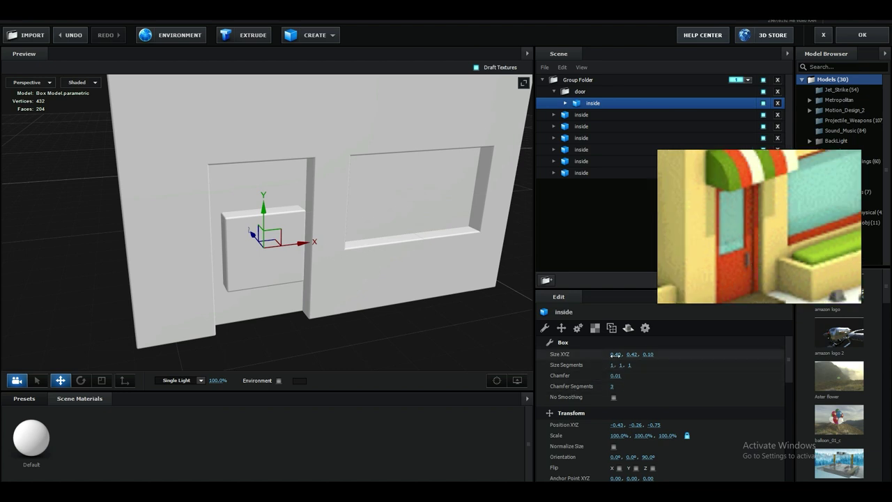
mouse_move(614, 355)
mouse_down()
mouse_move(627, 357)
mouse_move(620, 357)
mouse_up()
key(ctrl+z)
scroll(305, 304, up, 5)
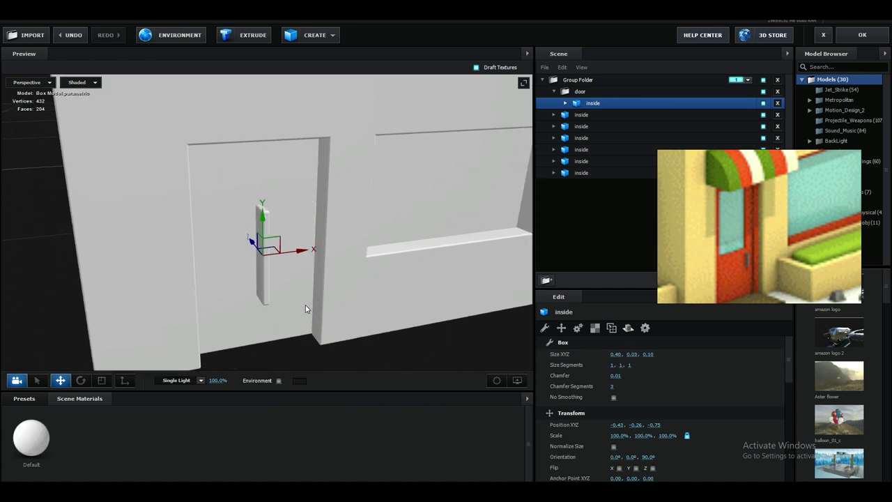
Fit the strip as a door jamb with chamfer 0.00 and X size 0.93, positioned at about X -0.19, Y -0.24.
drag(344, 256, 427, 247)
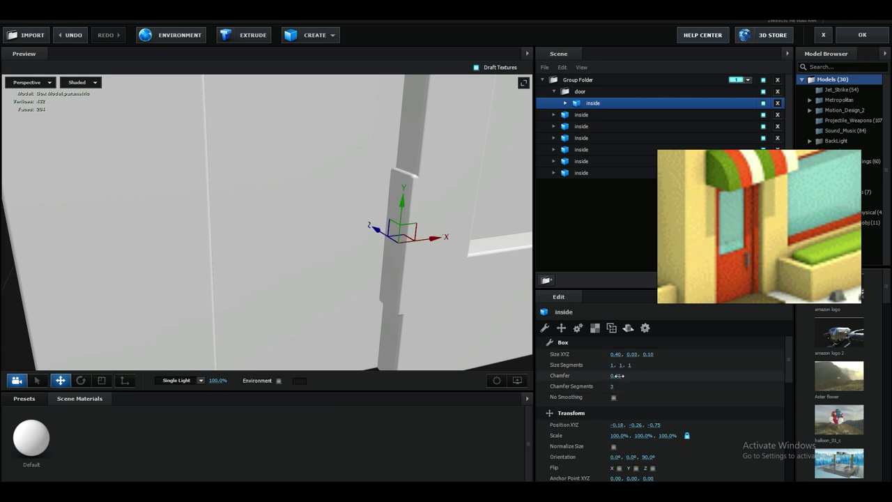
scroll(423, 307, down, 3)
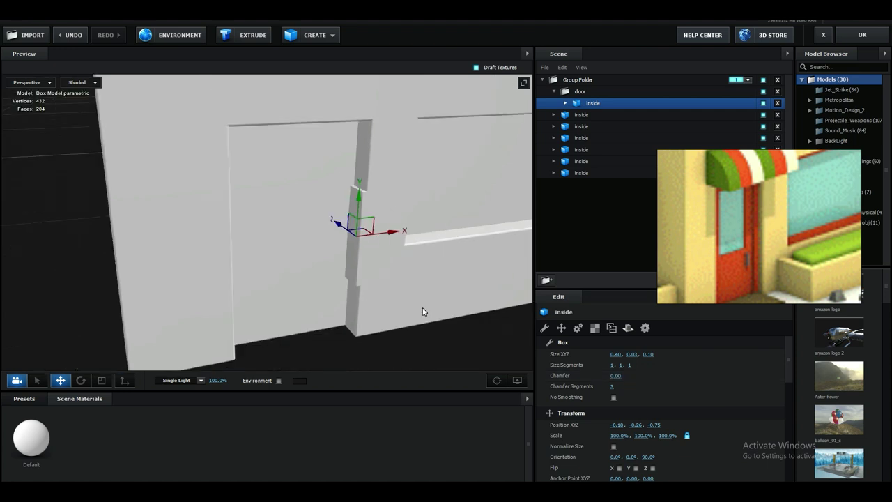
drag(632, 354, 705, 332)
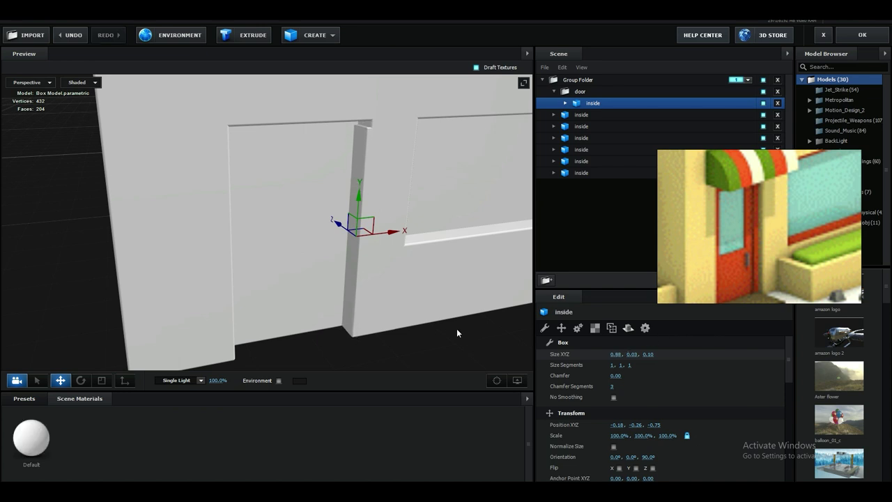
middle_drag(449, 317, 431, 318)
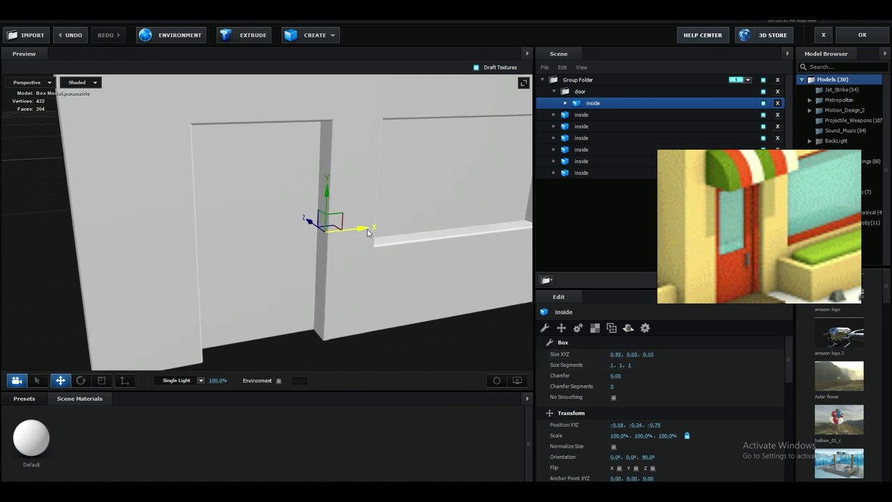
drag(369, 229, 366, 235)
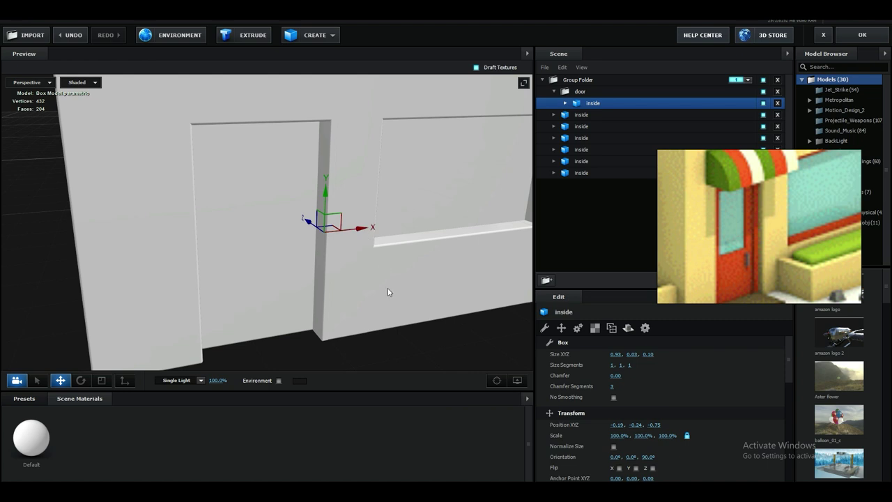
drag(429, 293, 404, 282)
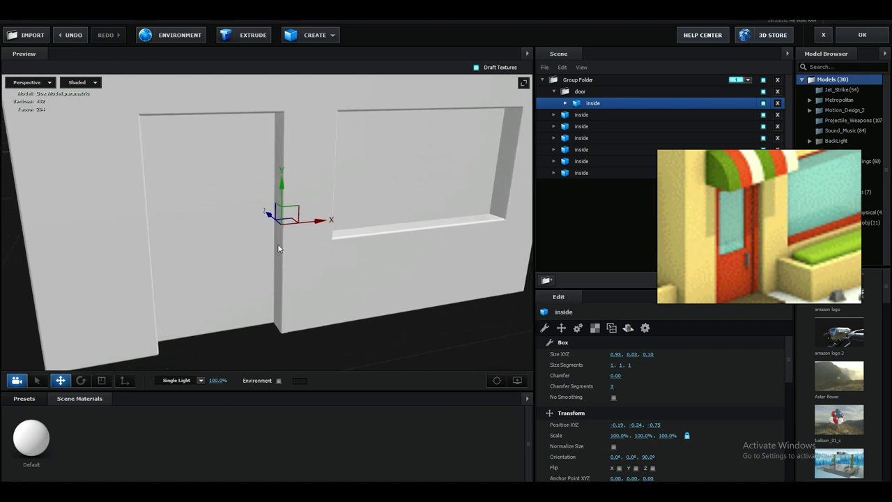
Create a new material, apply it to the door jamb strip, and set its diffuse color to red.
right_click(146, 422)
click(181, 426)
drag(83, 437, 284, 311)
click(627, 454)
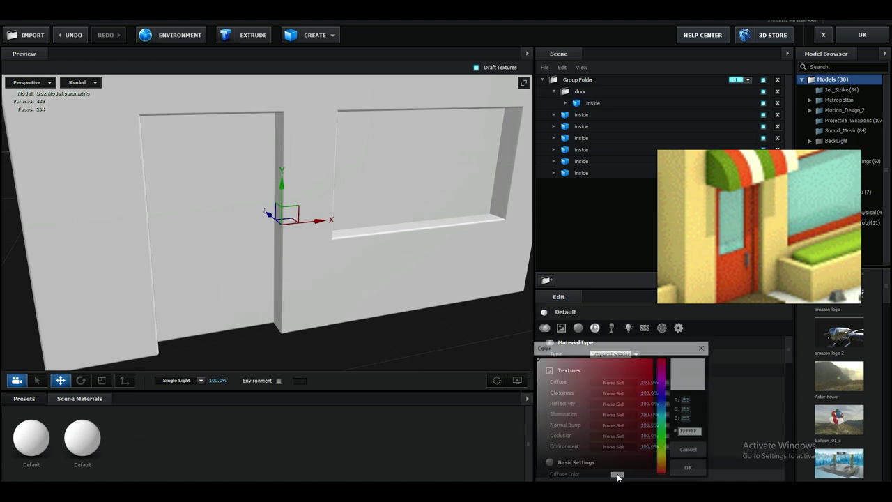
click(624, 369)
click(677, 466)
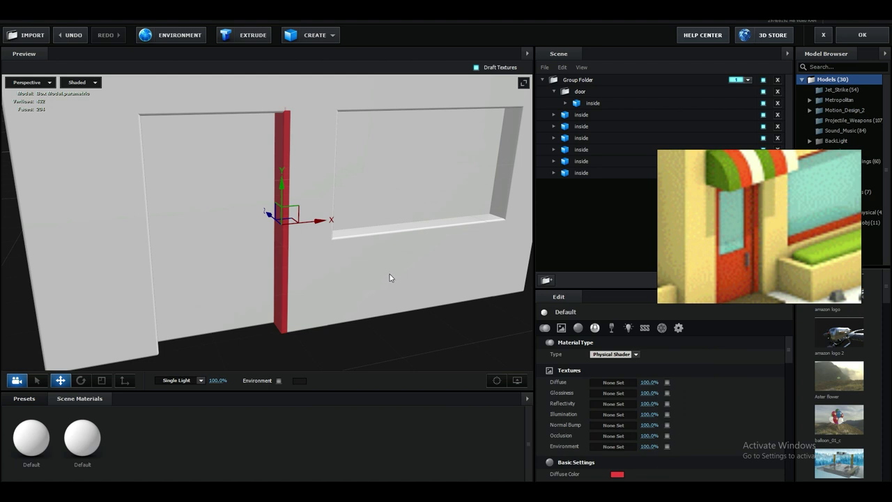
Try to shift the red door jamb strip along Z.
drag(390, 274, 395, 285)
drag(336, 274, 327, 228)
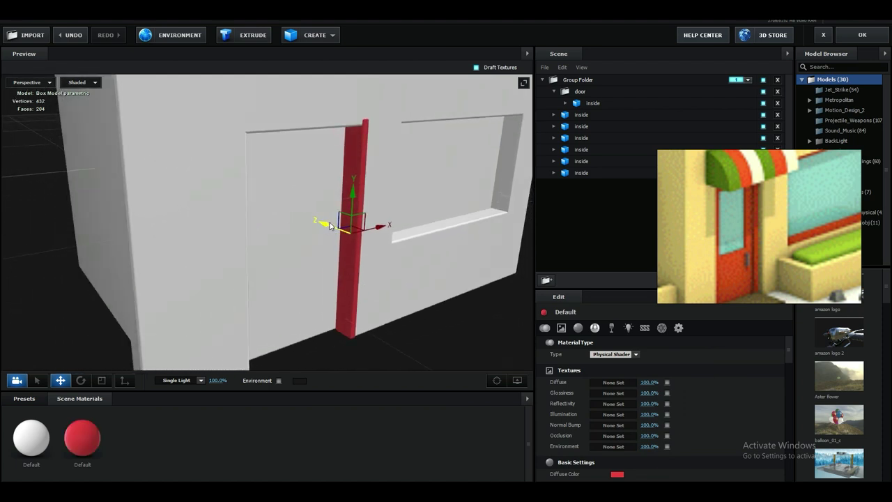
key(ctrl+z)
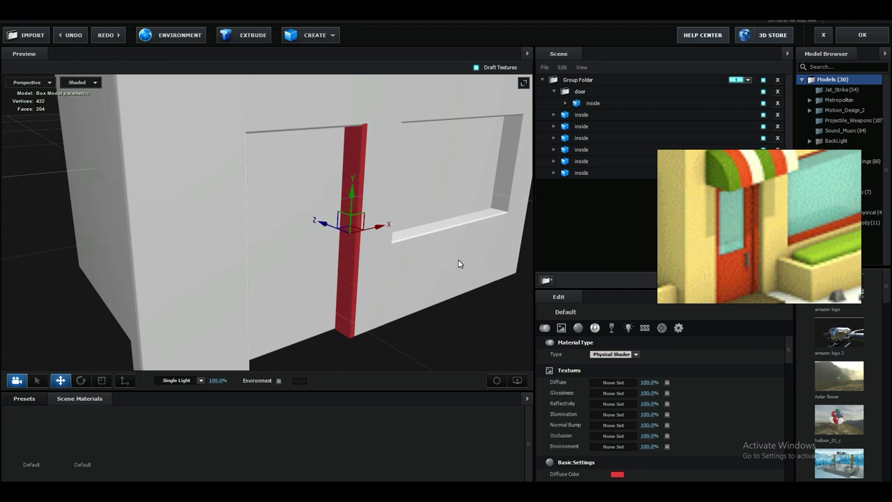
Duplicate the red door jamb to the opposite side of the doorway at about X -0.70.
drag(459, 264, 256, 249)
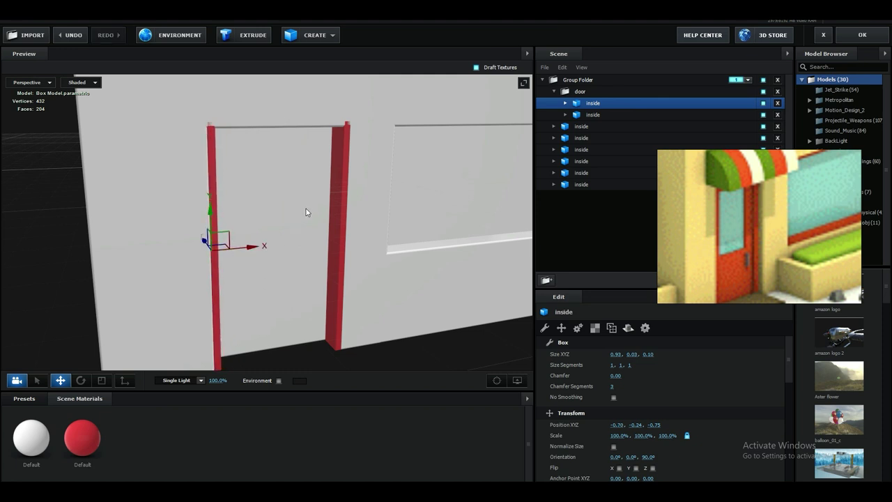
drag(306, 208, 314, 219)
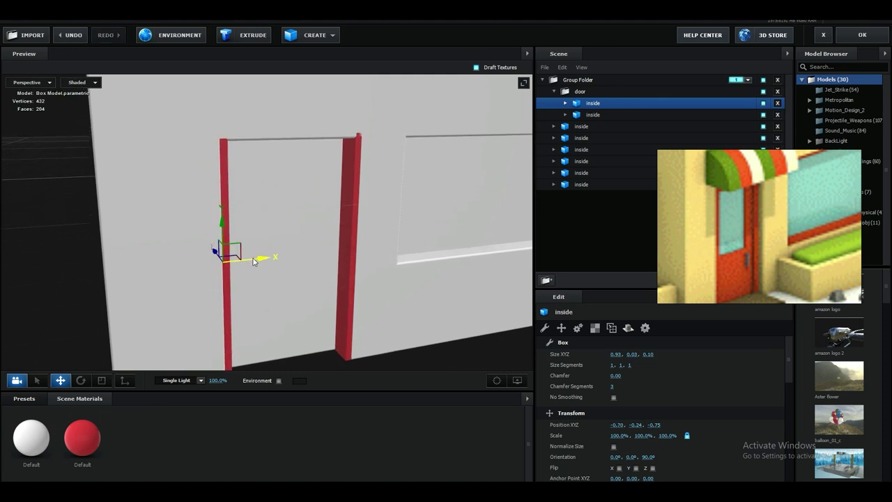
Duplicate the jamb as a horizontal lintel with X size 0.60 and place it above the doorway at about X -0.44, Y 0.22.
shift+drag(253, 258, 298, 258)
key(e)
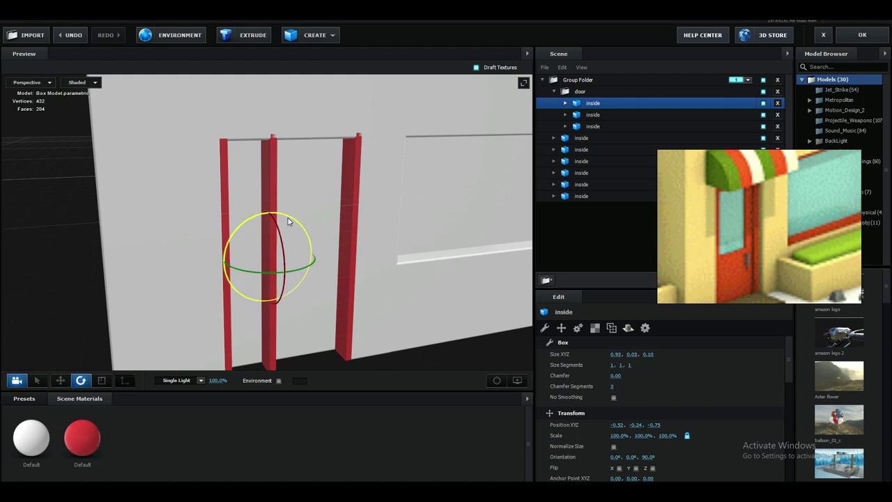
drag(288, 223, 385, 266)
mouse_move(612, 354)
mouse_down()
mouse_move(594, 357)
mouse_move(623, 354)
mouse_up()
key(w)
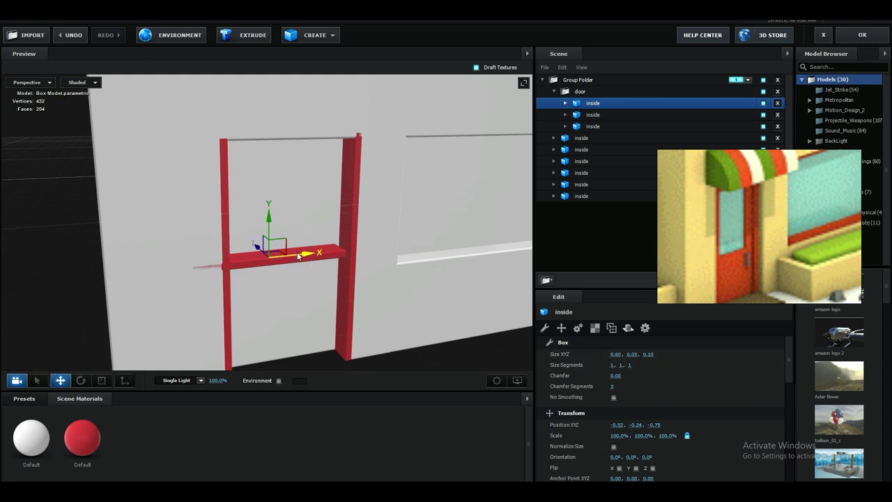
drag(297, 255, 318, 254)
drag(290, 224, 373, 186)
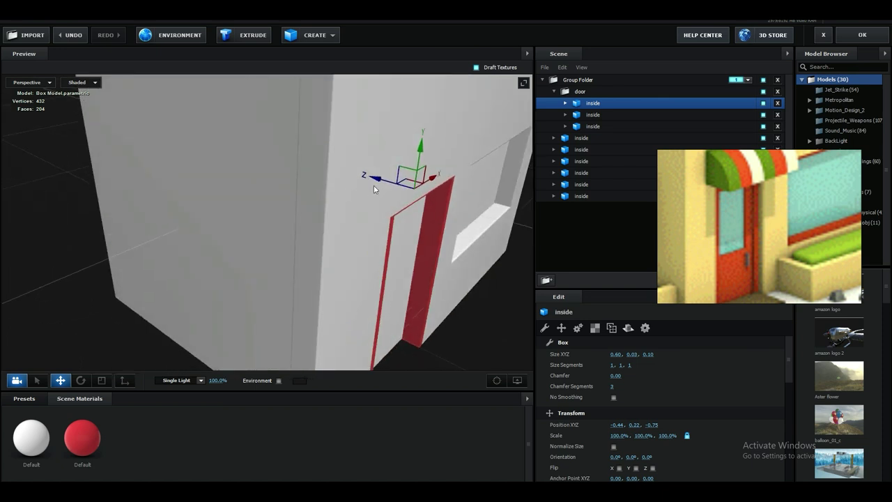
drag(430, 243, 379, 274)
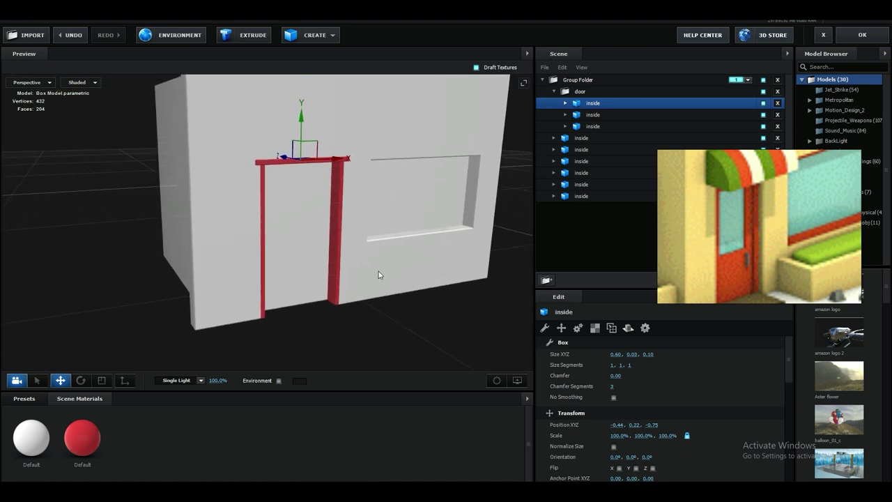
Duplicate the jamb beside the window into the middle of the doorway at about X -0.43 and rotate it to orientation 90°, 360°, 180°.
click(334, 285)
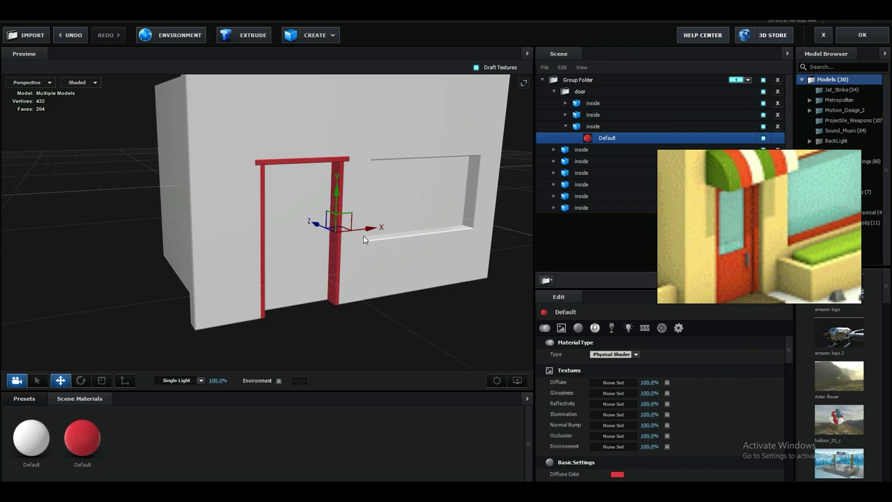
ctrl+drag(364, 234, 340, 239)
key(e)
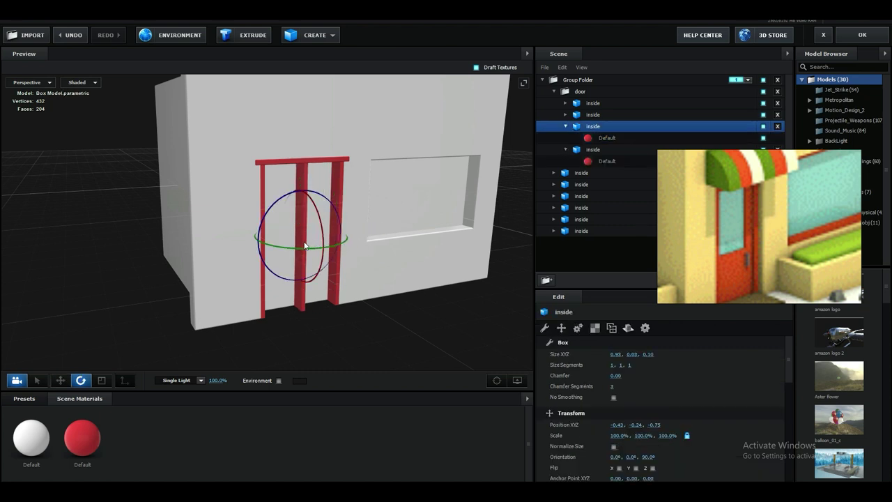
drag(345, 240, 417, 244)
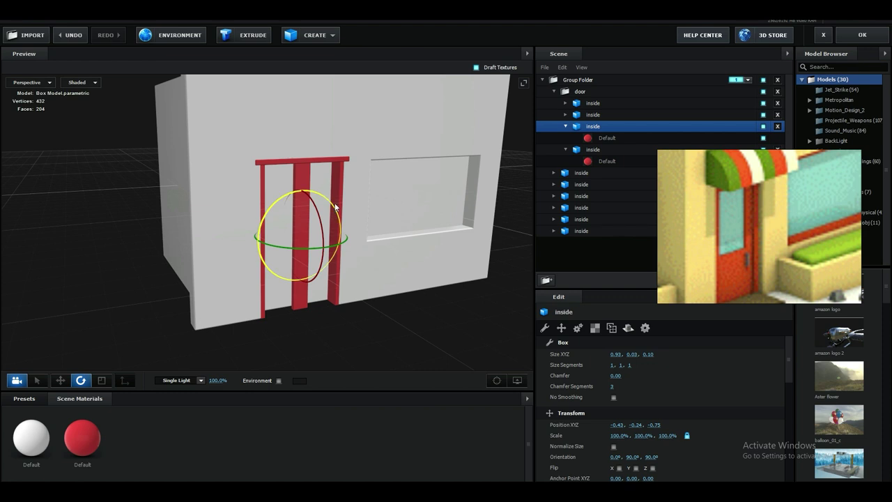
shift+drag(373, 242, 414, 313)
drag(261, 223, 226, 275)
key(w)
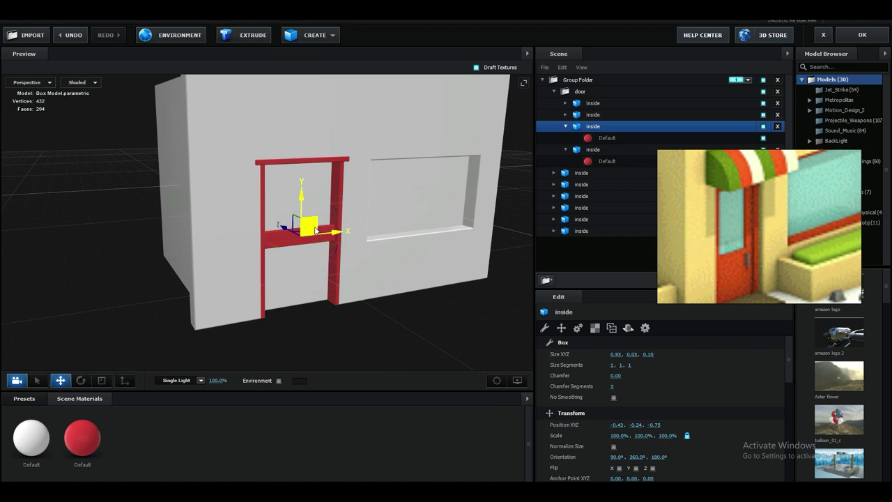
Shorten the horizontal door board to X size 0.47 and center it between the jambs at about X -0.45.
drag(615, 354, 596, 357)
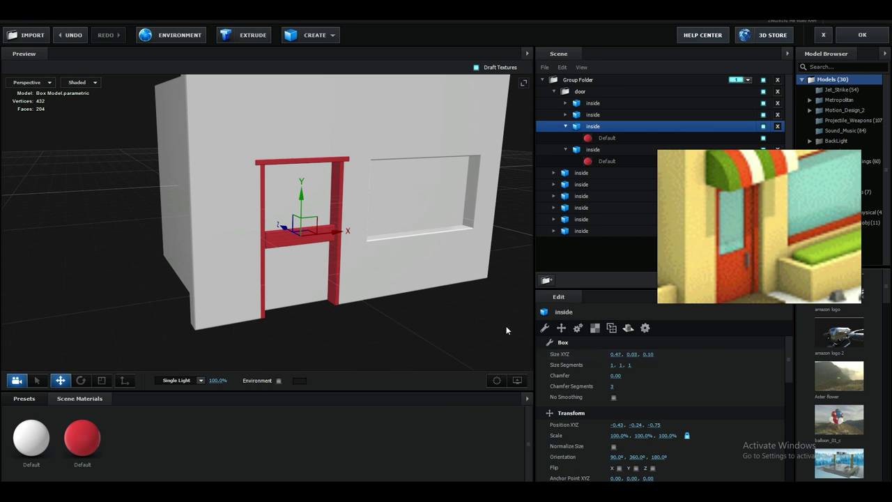
scroll(288, 268, up, 5)
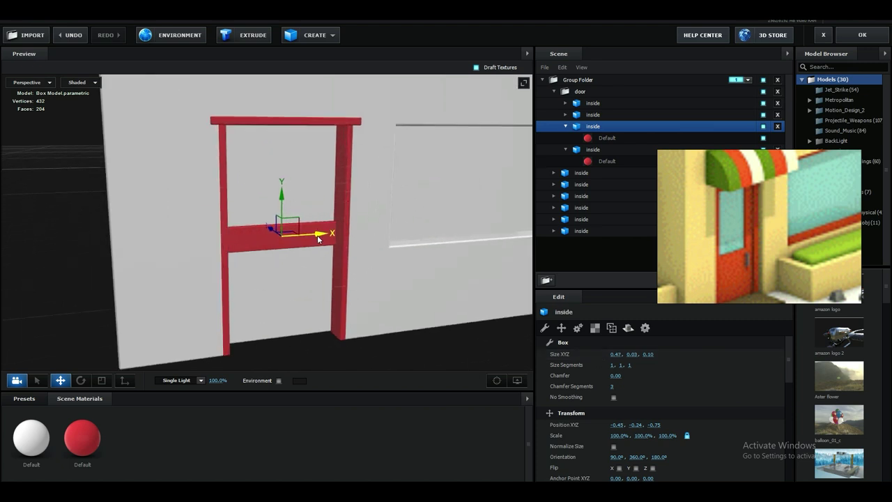
drag(318, 239, 321, 239)
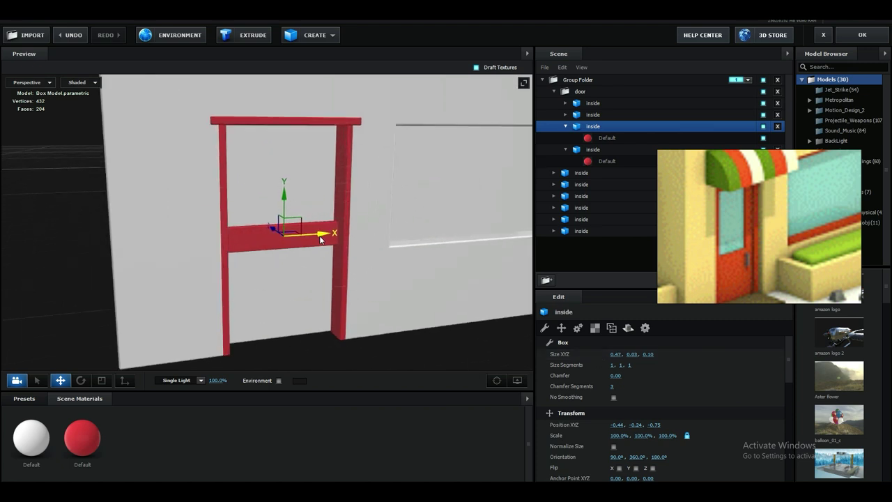
drag(364, 274, 357, 274)
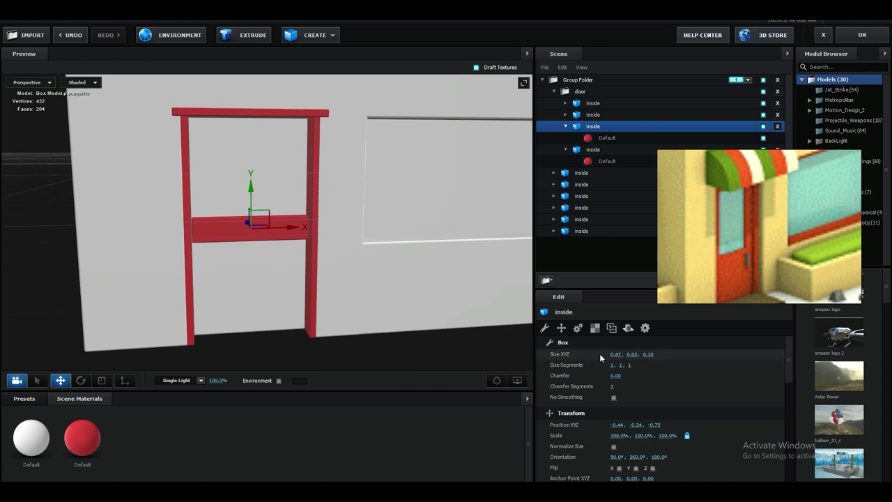
drag(294, 230, 330, 270)
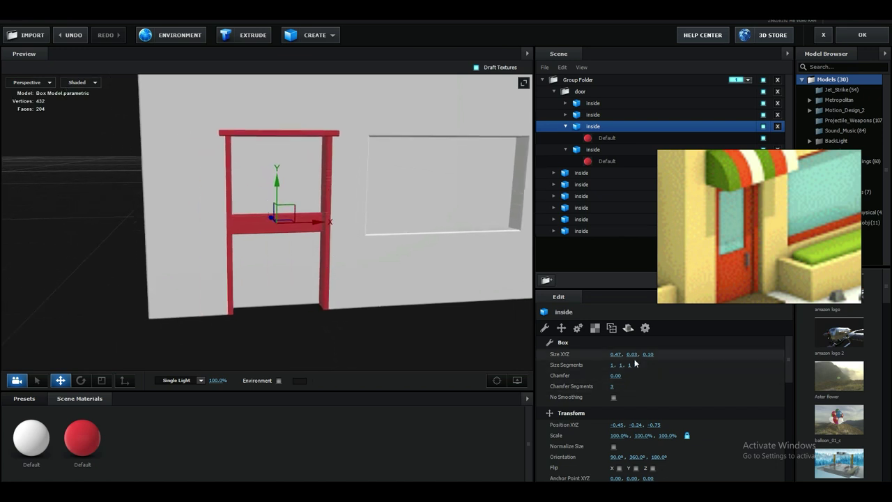
Enlarge the board to Z size 0.40 and lower it to about Y -0.50 as the door's lower panel.
drag(633, 354, 659, 351)
key(ctrl+z)
drag(278, 192, 317, 272)
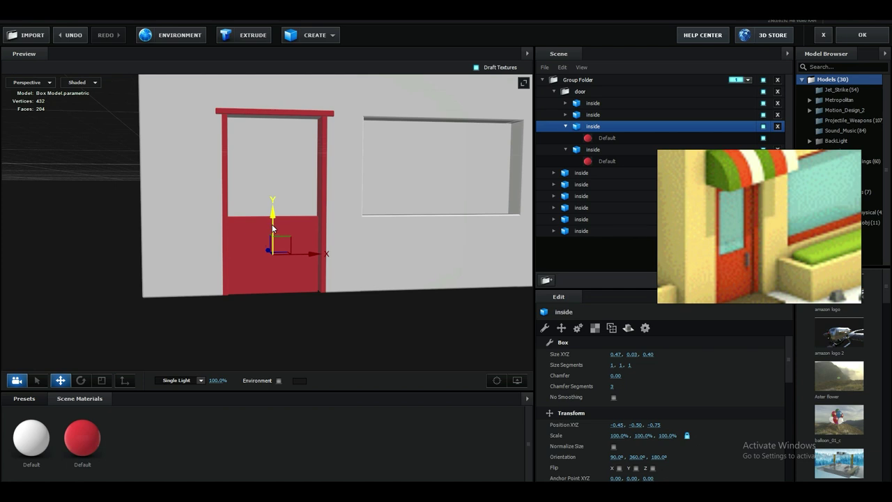
Set the lower door panel's Y size to 0.05 and X size to 0.48, and shift it to about X -0.44.
drag(284, 293, 327, 308)
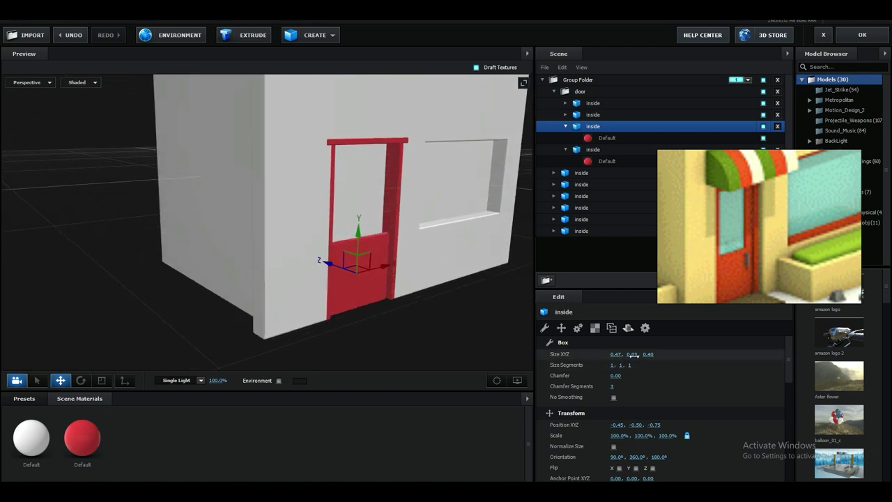
drag(635, 355, 630, 355)
drag(479, 346, 335, 309)
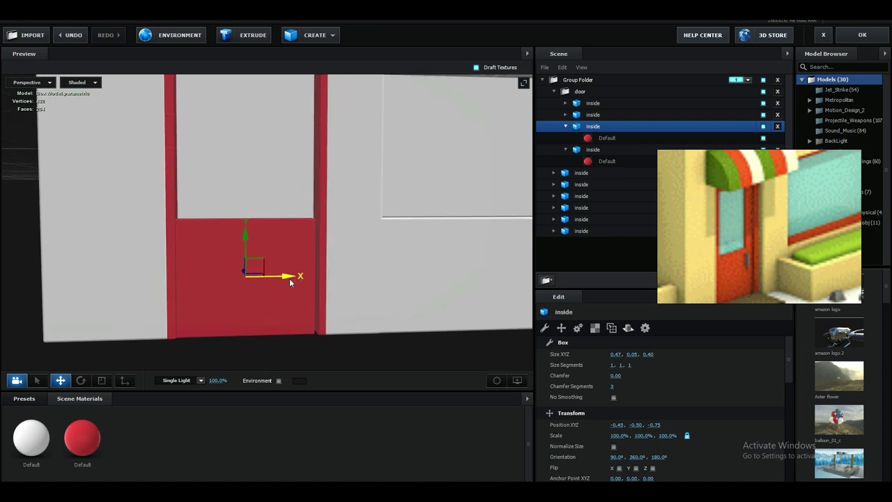
drag(288, 276, 290, 281)
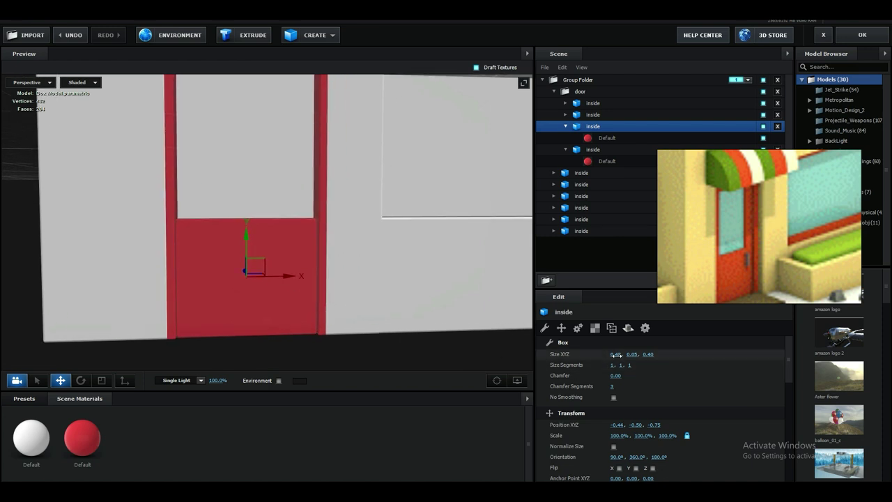
scroll(374, 298, down, 4)
drag(374, 298, 446, 314)
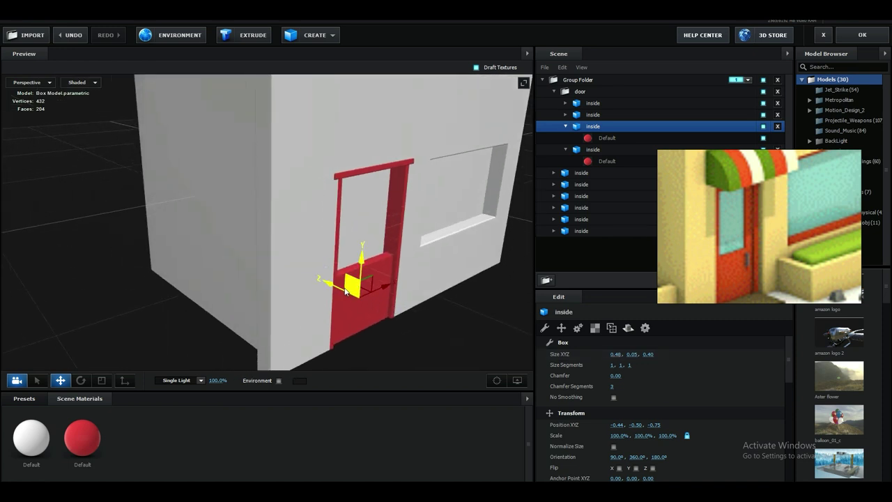
Duplicate the lower panel as a vertical stile sized 0.13, 0.05, 0.52 and place it beside the window-side jamb at about X -0.27, Y -0.05.
drag(422, 277, 311, 158)
drag(632, 354, 605, 354)
key(ctrl+z)
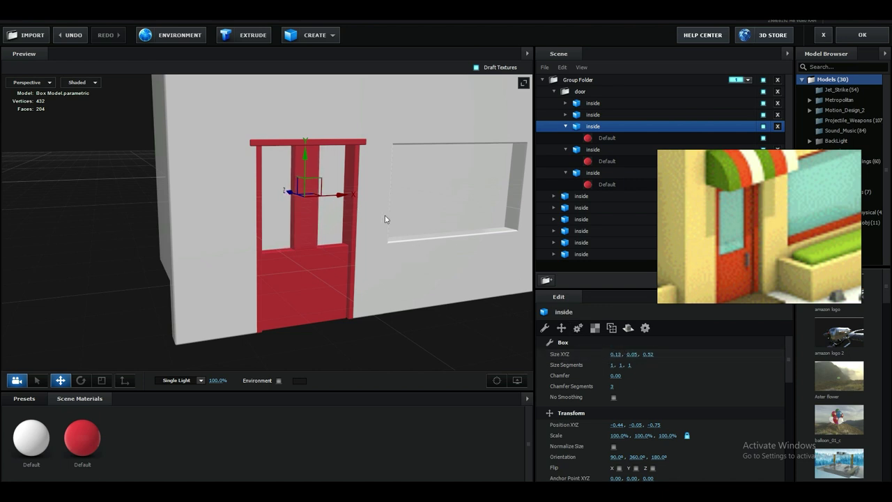
drag(329, 194, 362, 201)
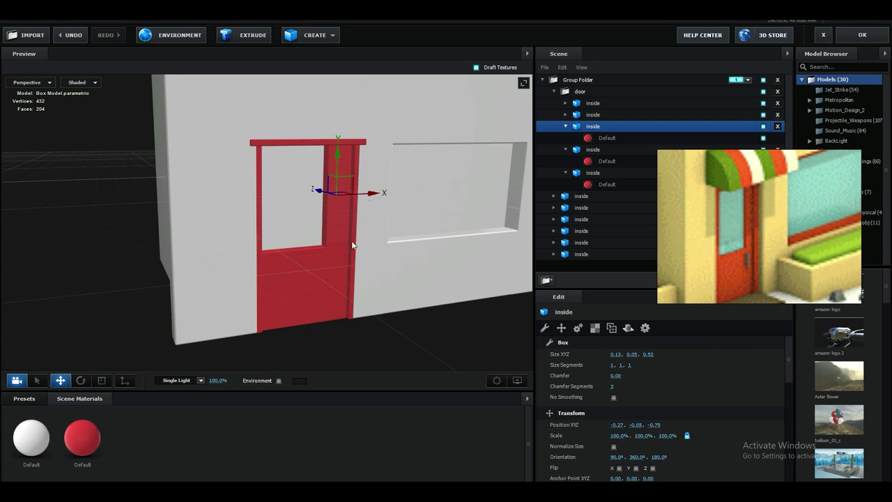
Extend the vertical stile's Z size to 0.59 to close the gaps above and below it.
scroll(353, 246, up, 5)
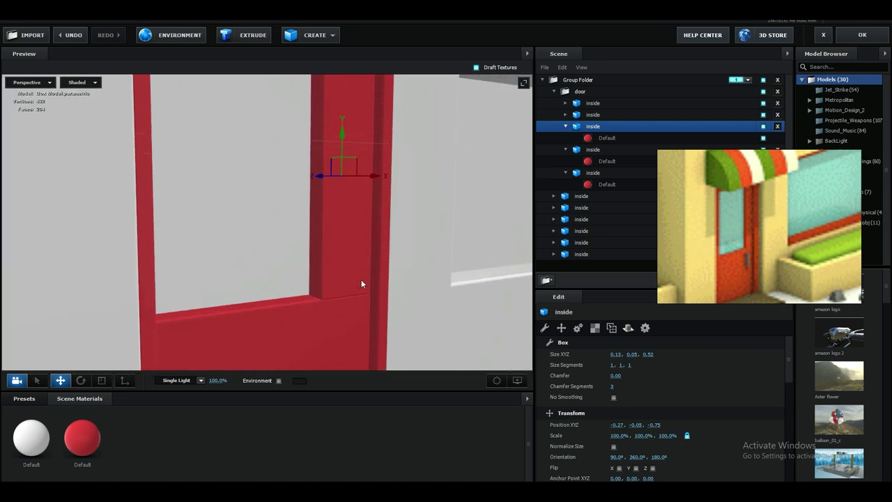
drag(632, 354, 654, 355)
key(ctrl+z)
key(ctrl+z)
scroll(359, 301, down, 4)
middle_drag(347, 256, 342, 286)
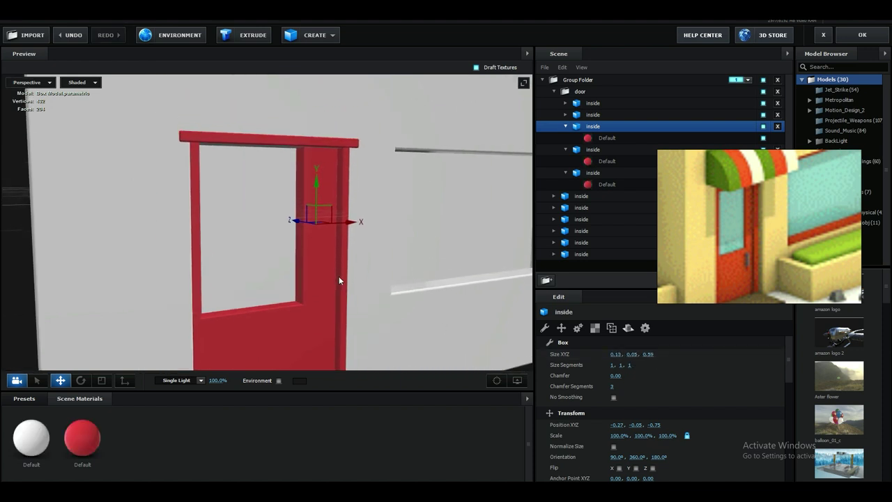
Duplicate the stile to the door's opposite side, narrow it to X size 0.07, and position it at about X -0.65.
drag(340, 277, 323, 274)
key(ctrl+d)
drag(340, 232, 244, 243)
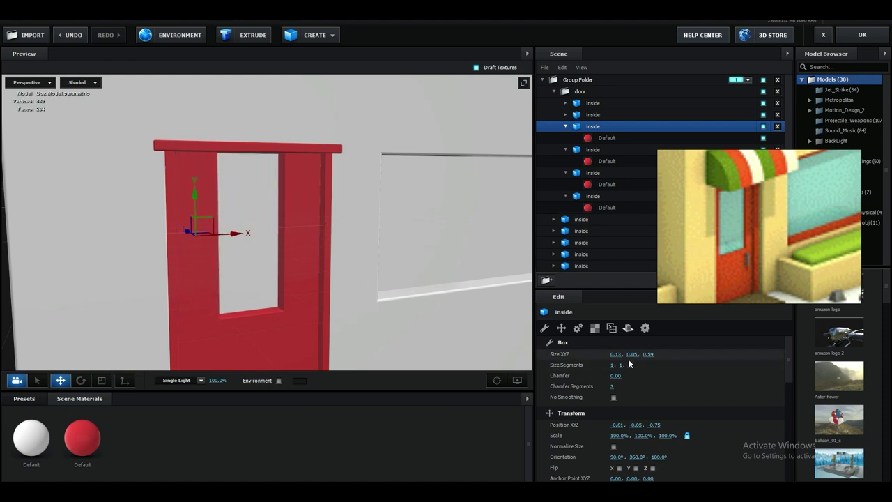
drag(616, 354, 613, 355)
drag(236, 237, 226, 237)
scroll(291, 282, down, 3)
drag(291, 282, 360, 296)
middle_drag(291, 265, 324, 286)
scroll(293, 255, up, 3)
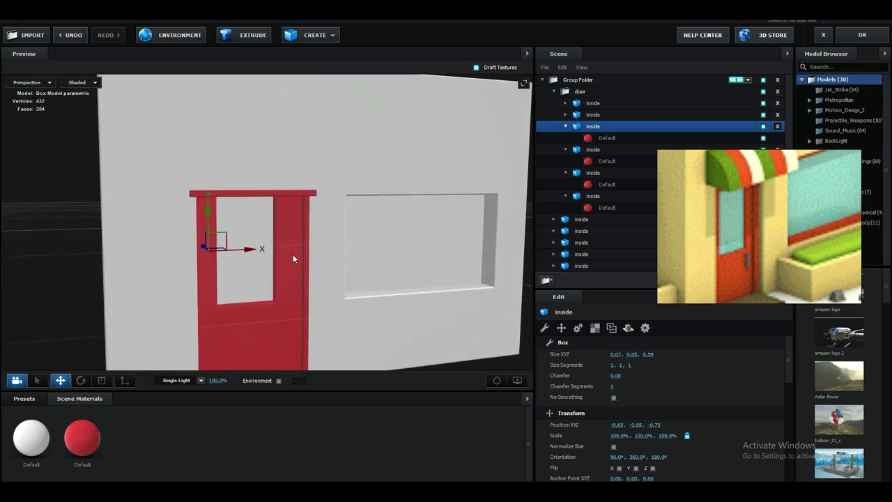
Duplicate the narrow stile as a top rail with orientation 0°, 90°, 90°, placed under the lintel at about X -0.54, Y 0.17.
drag(251, 250, 269, 250)
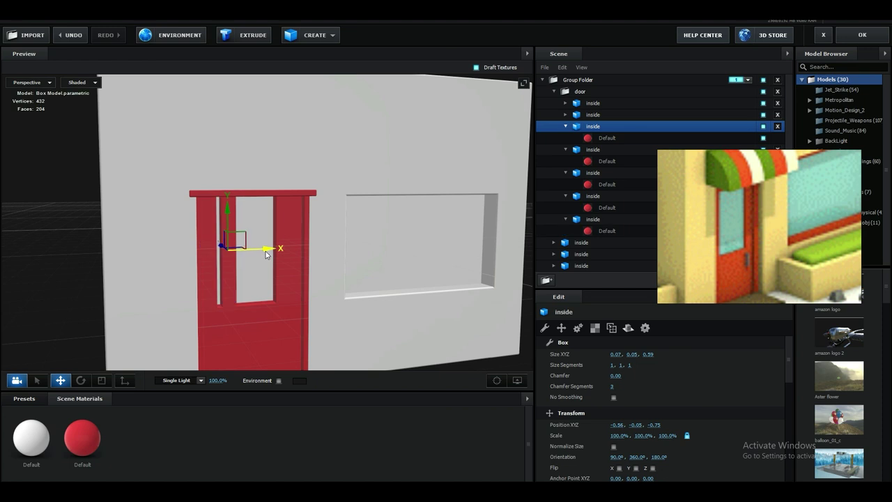
key(e)
drag(255, 215, 336, 288)
key(w)
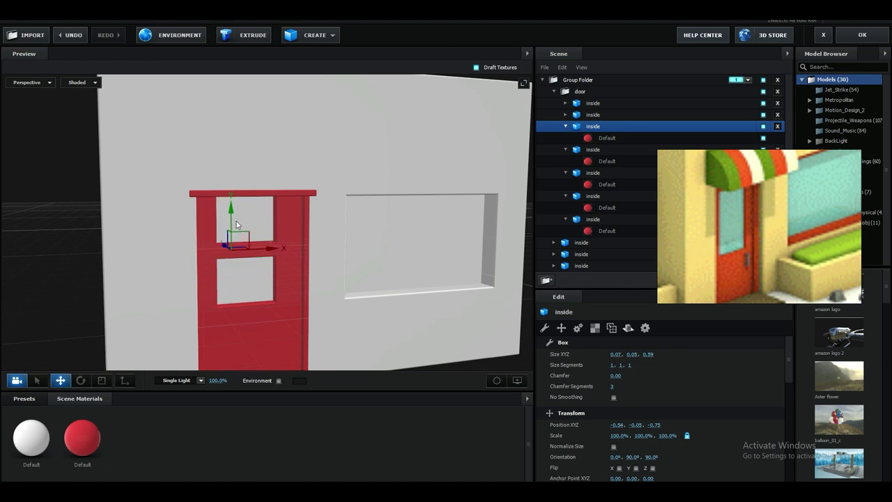
drag(235, 223, 244, 172)
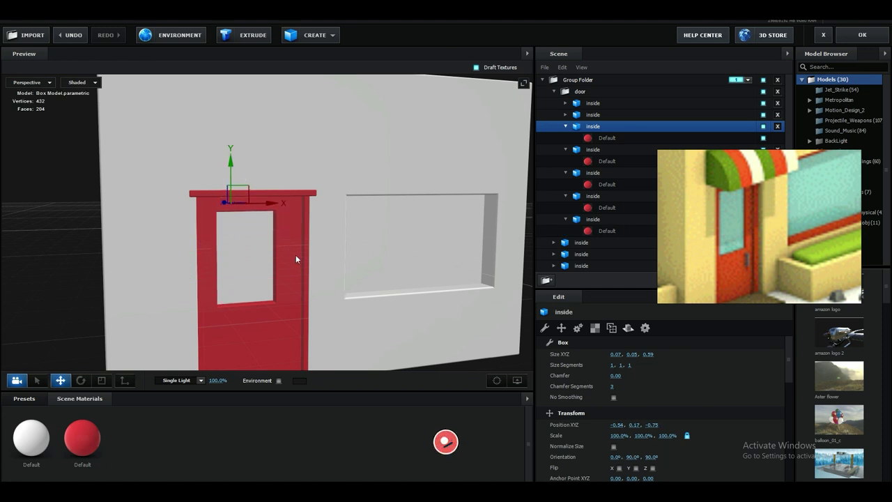
Hide the ground grid in the preview viewport.
scroll(291, 254, down, 3)
drag(292, 253, 336, 284)
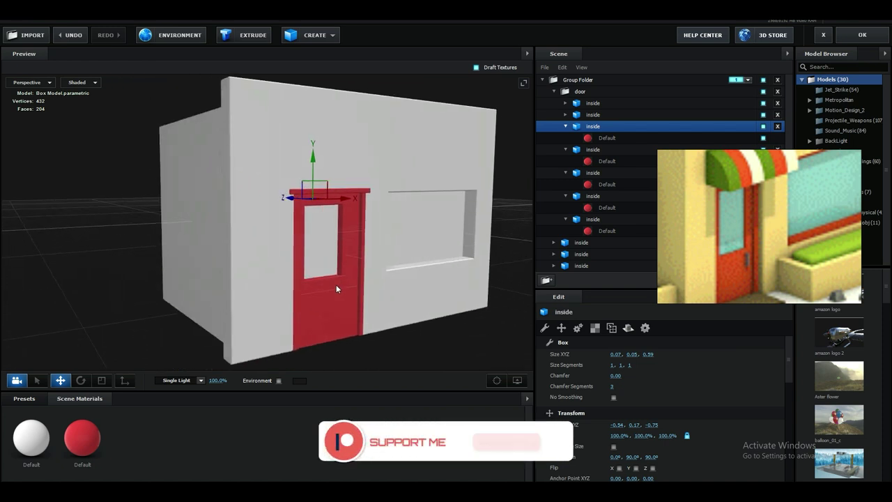
scroll(348, 303, down, 3)
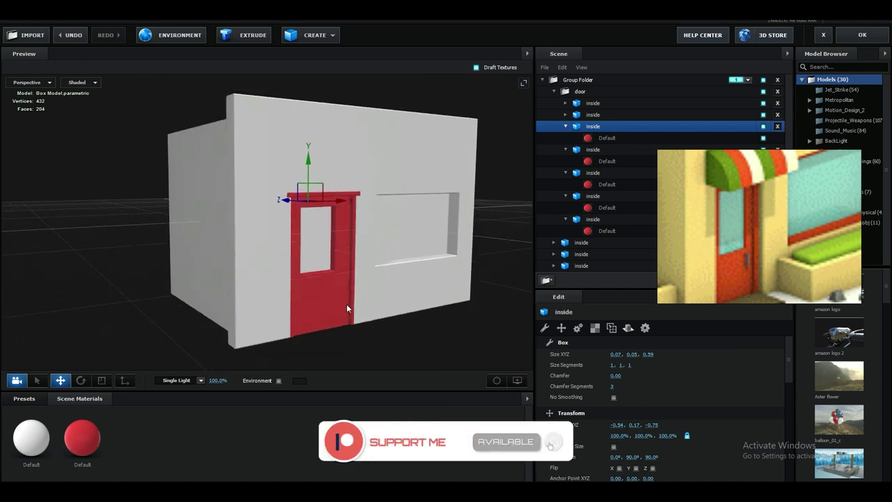
drag(347, 304, 355, 305)
middle_drag(356, 305, 327, 271)
scroll(325, 312, up, 3)
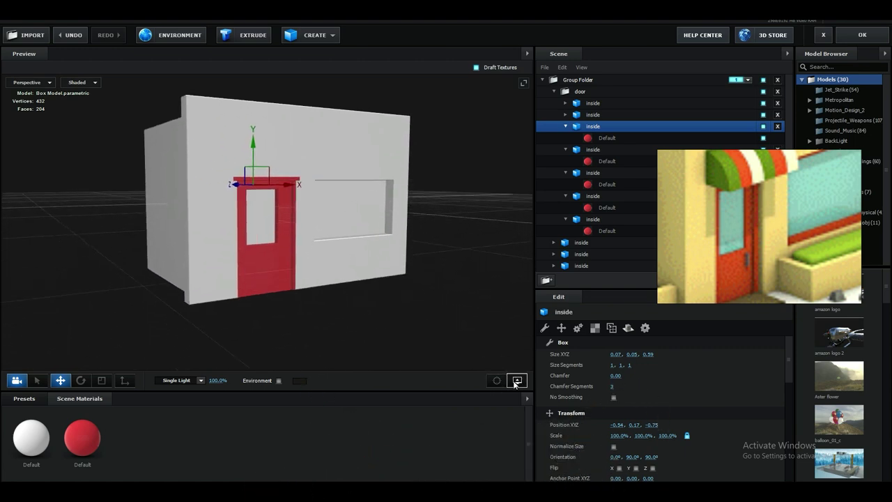
click(517, 380)
click(470, 350)
drag(433, 264, 394, 282)
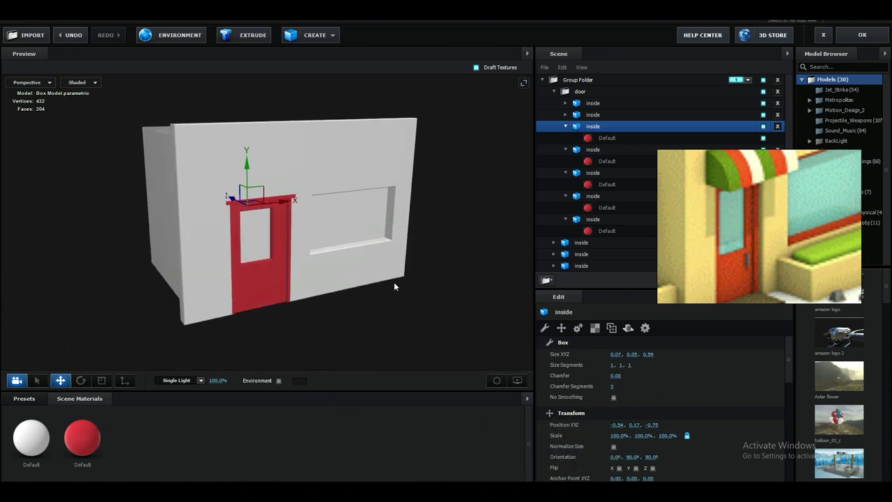
scroll(394, 279, up, 3)
drag(339, 284, 332, 267)
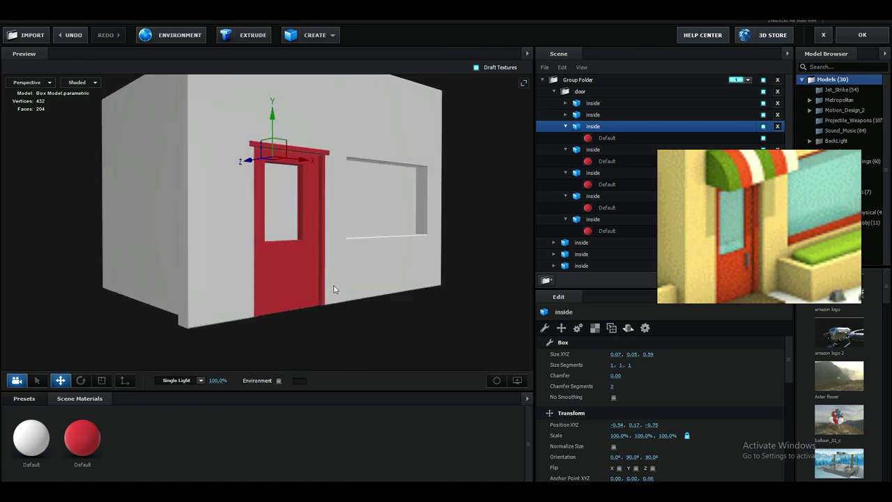
middle_drag(335, 286, 342, 321)
scroll(353, 306, down, 1)
scroll(387, 292, down, 3)
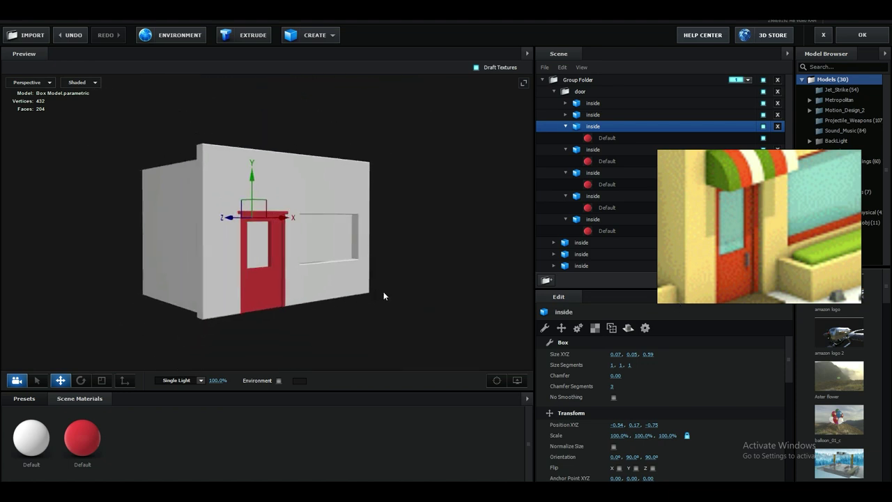
Collapse the door folder and add a new subfolder named frame inside the main Group Folder.
middle_drag(384, 292, 356, 305)
scroll(805, 264, down, 3)
middle_drag(825, 265, 782, 262)
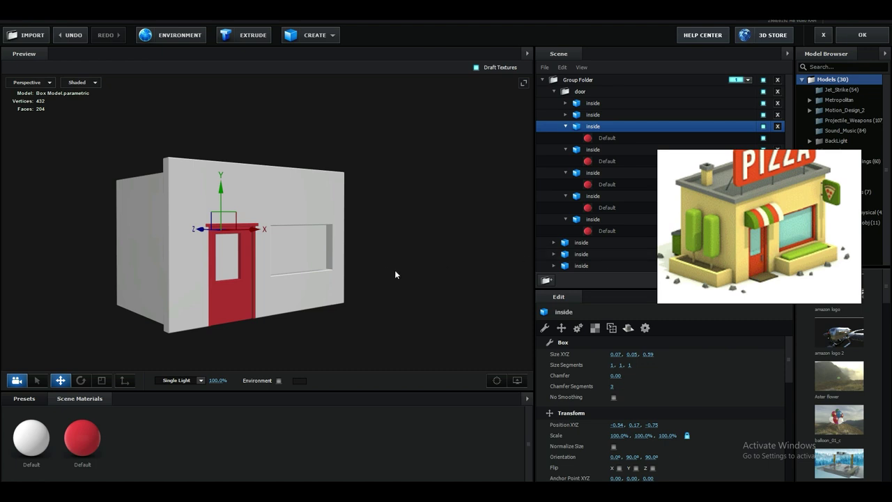
drag(380, 269, 348, 276)
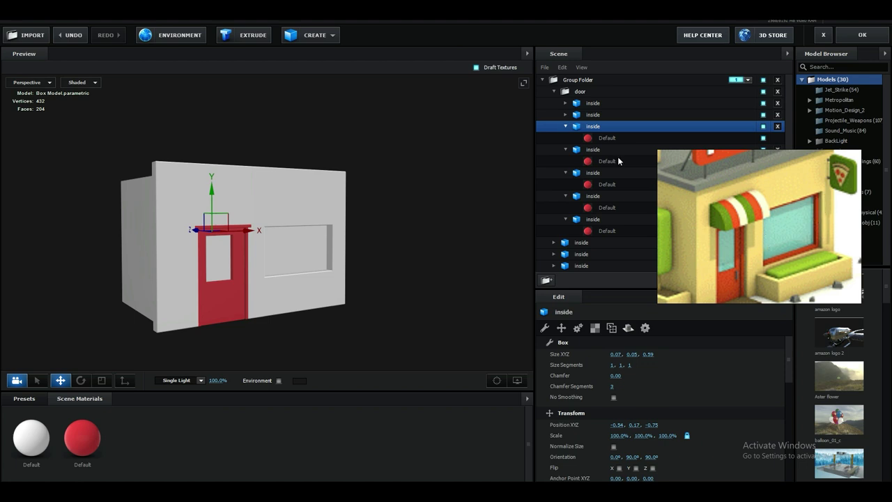
click(557, 91)
click(576, 94)
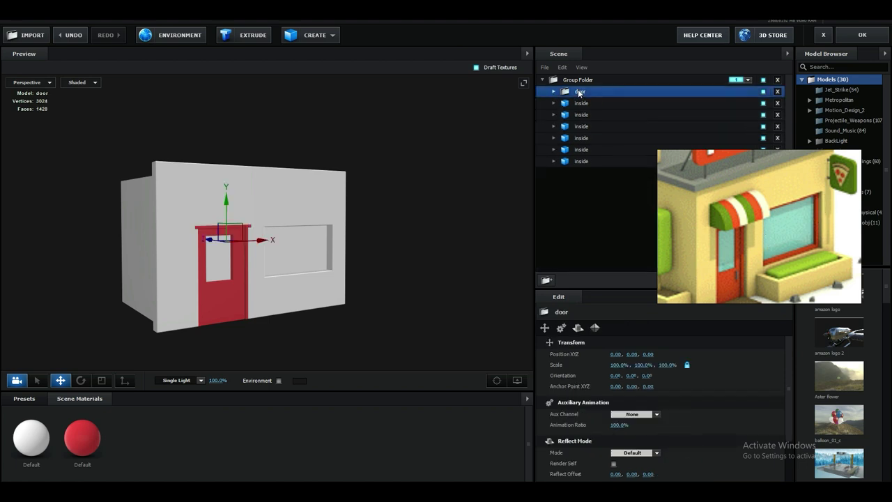
click(582, 80)
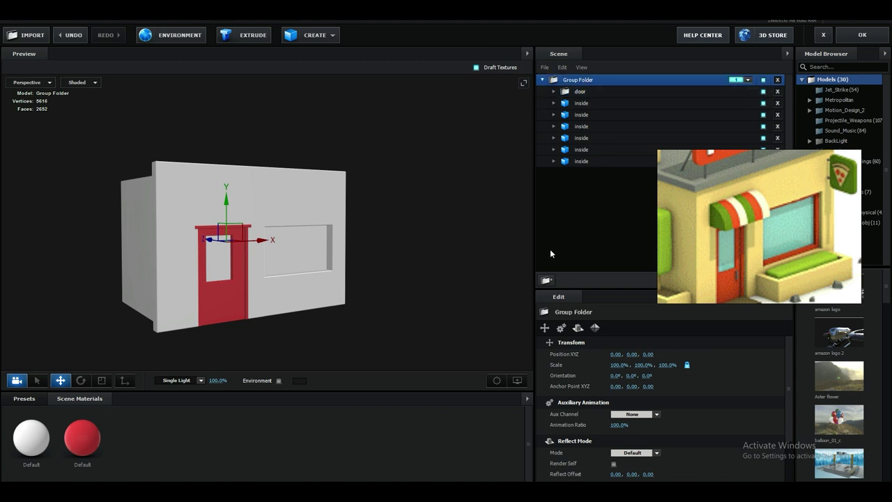
click(548, 280)
double_click(586, 92)
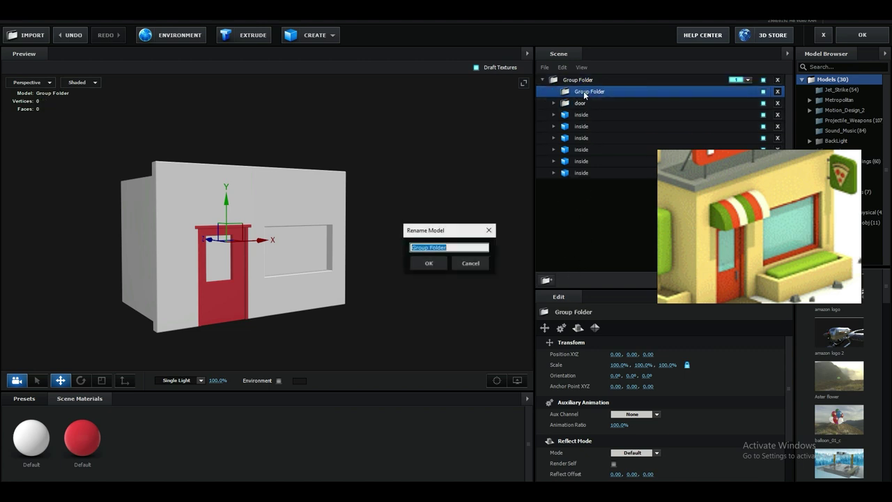
text(fl)
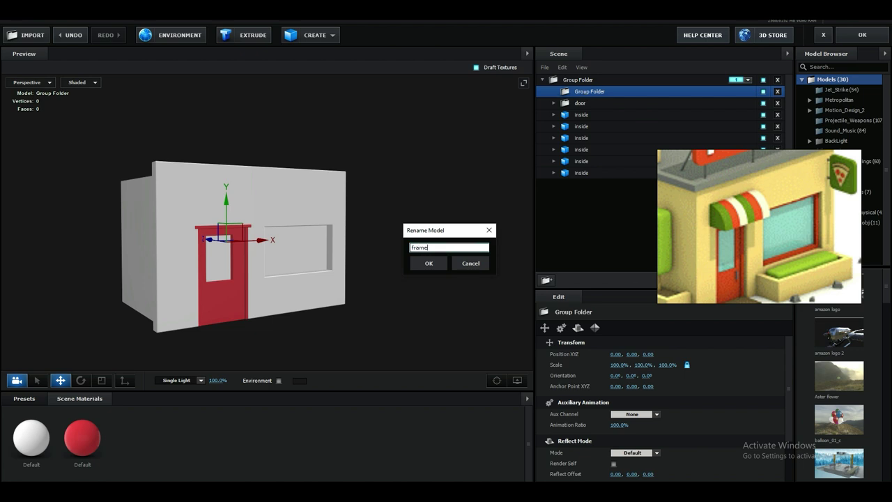
text(ame)
key(Return)
Duplicate the door's lintel to above the window opening at about X 0.39 and move the copy into the frame folder.
drag(284, 275, 251, 265)
scroll(255, 262, up, 3)
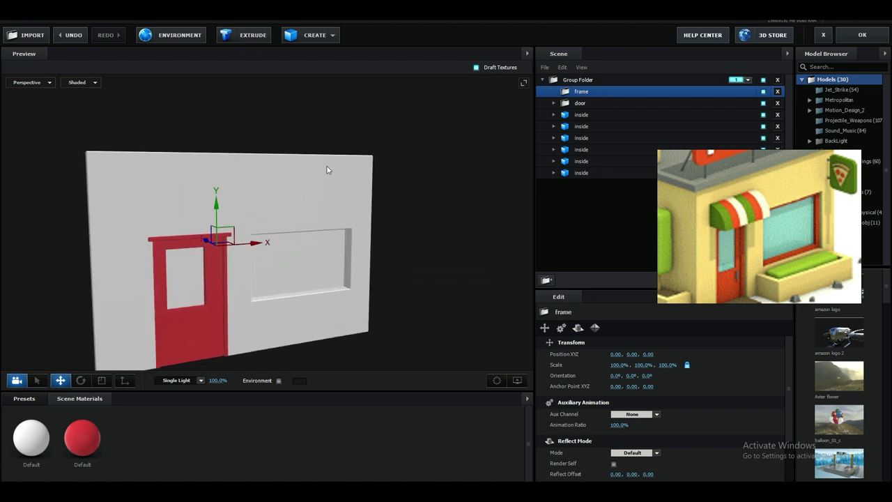
click(333, 36)
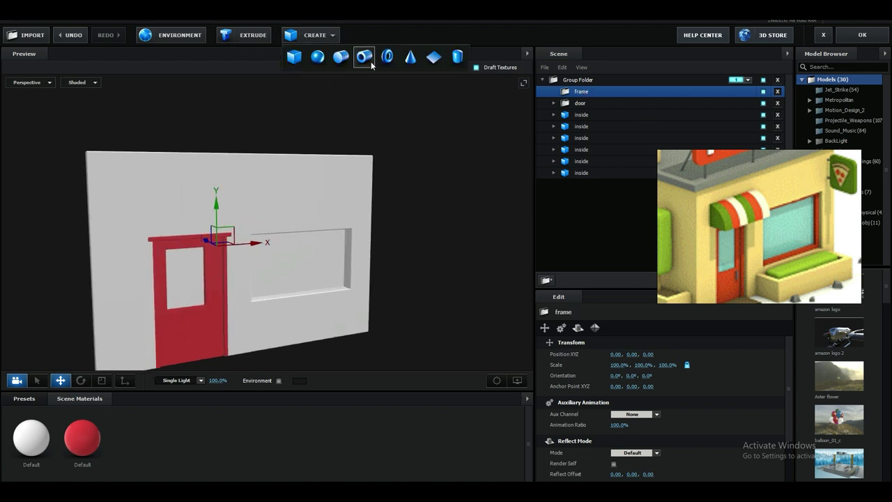
click(584, 104)
scroll(215, 287, up, 5)
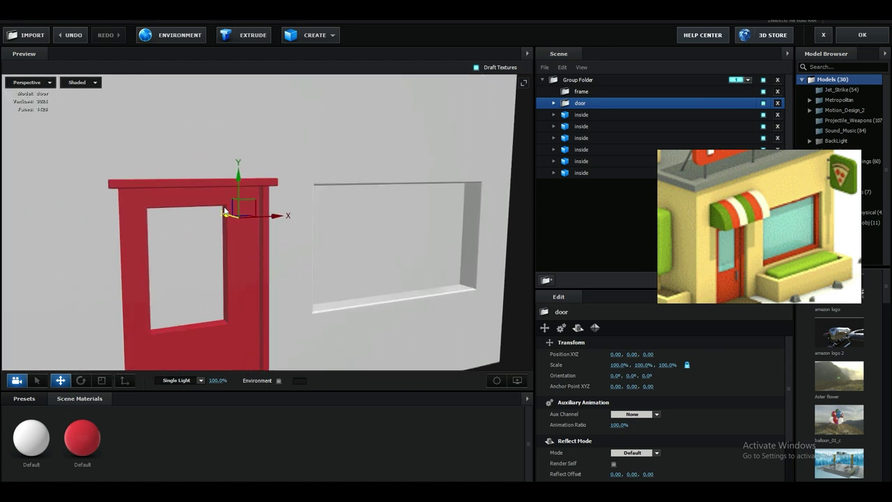
click(194, 184)
drag(235, 181, 421, 181)
drag(594, 122, 604, 92)
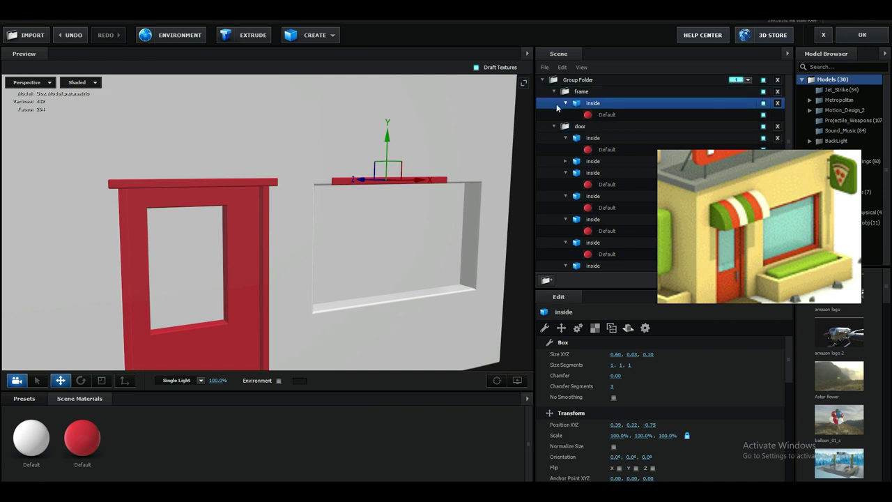
Widen the bar above the window to X size 0.91 and align it with the opening at about X 0.45.
scroll(425, 205, down, 2)
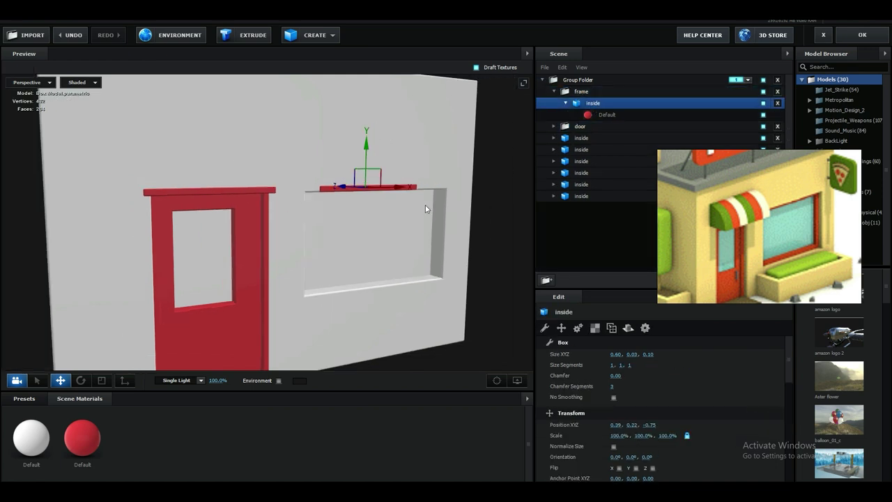
scroll(425, 209, up, 3)
middle_drag(427, 227, 394, 229)
scroll(394, 230, up, 1)
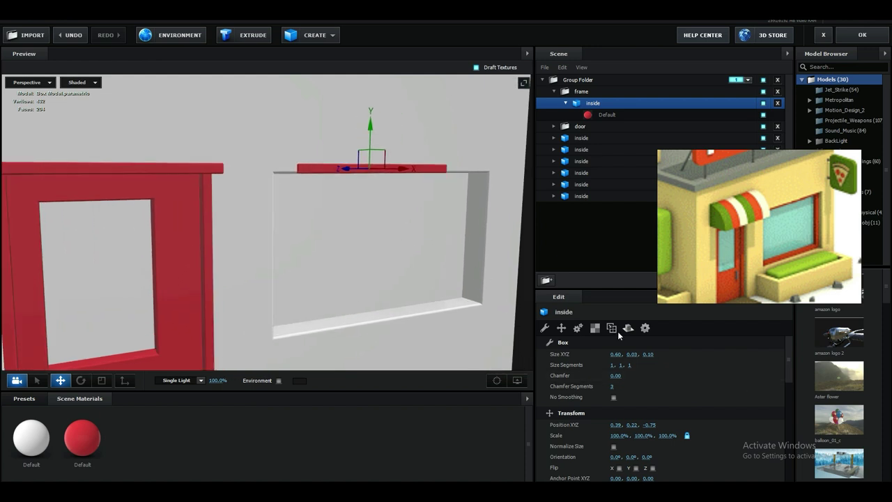
drag(615, 354, 661, 354)
drag(390, 170, 401, 170)
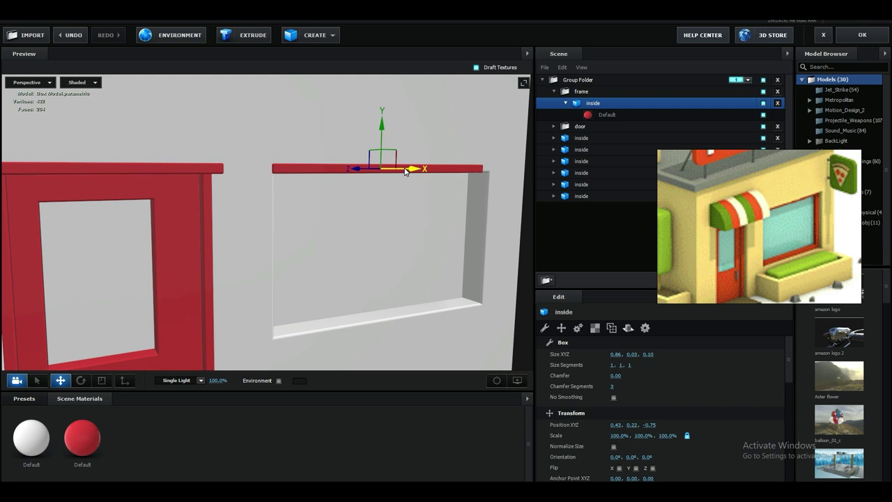
click(31, 83)
click(28, 134)
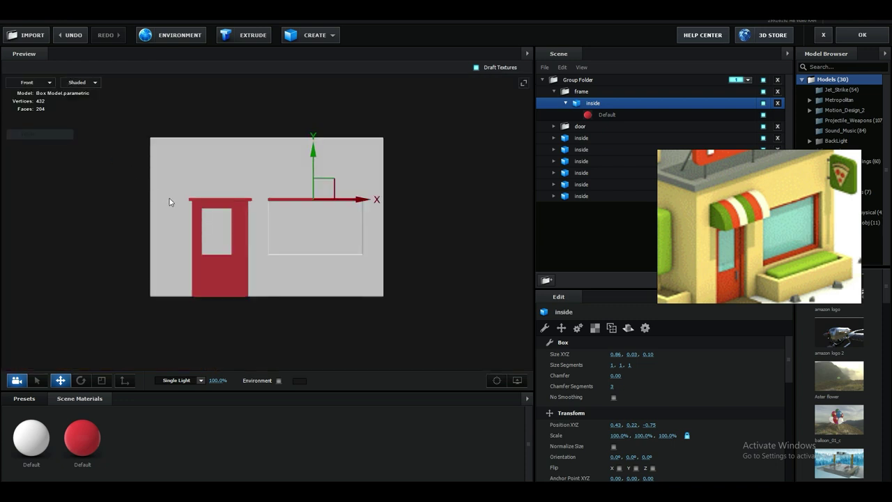
scroll(352, 247, up, 5)
scroll(274, 293, up, 2)
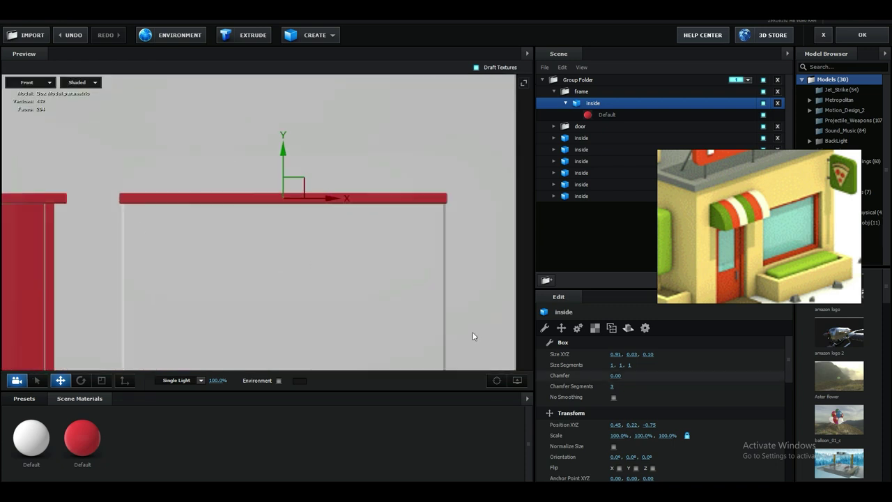
Lower the bar into the window opening at about Y 0.19 and reduce it to X size 0.88 and Z size 0.05.
click(26, 83)
click(30, 91)
drag(132, 180, 203, 189)
scroll(311, 227, up, 2)
middle_drag(369, 239, 283, 254)
scroll(283, 255, up, 2)
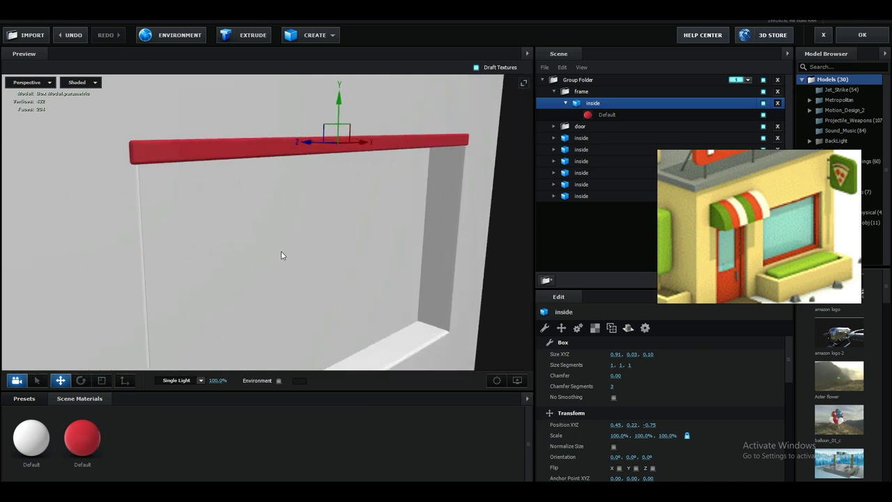
scroll(317, 252, down, 1)
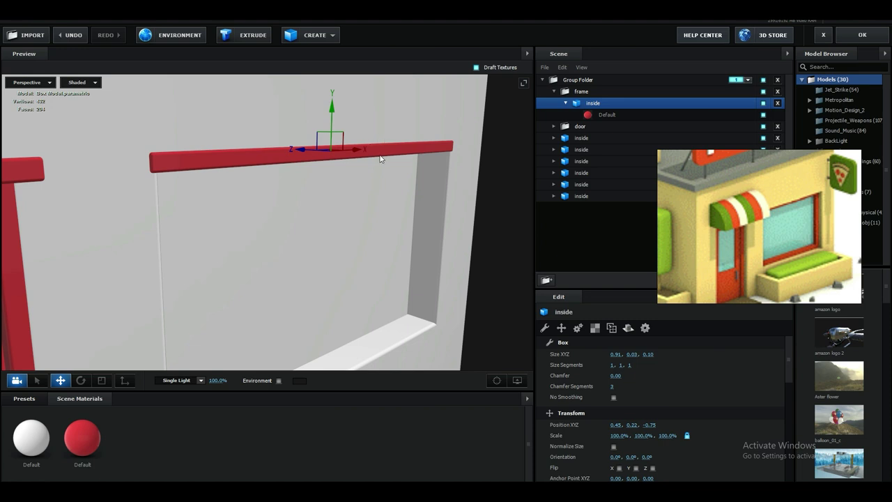
drag(331, 112, 330, 129)
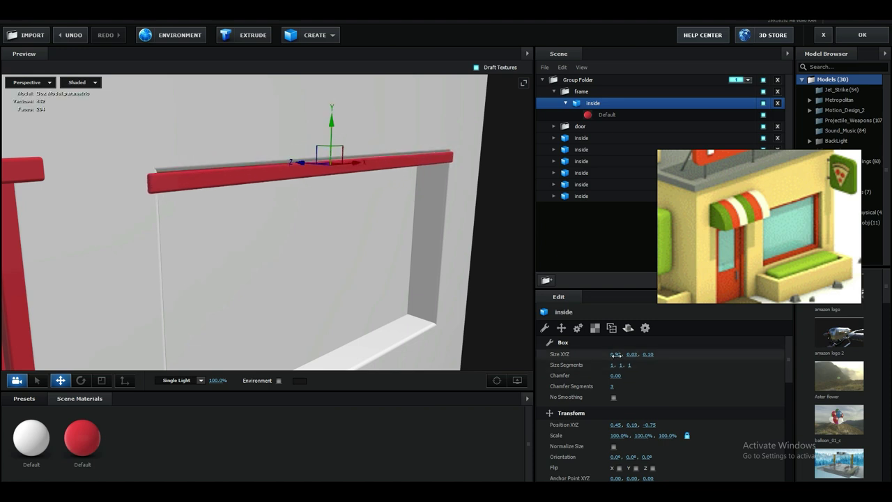
drag(616, 354, 615, 356)
drag(514, 306, 372, 248)
drag(648, 354, 640, 356)
mouse_move(387, 268)
mouse_down()
mouse_move(402, 278)
mouse_move(392, 257)
mouse_up()
ctrl+drag(362, 100, 371, 345)
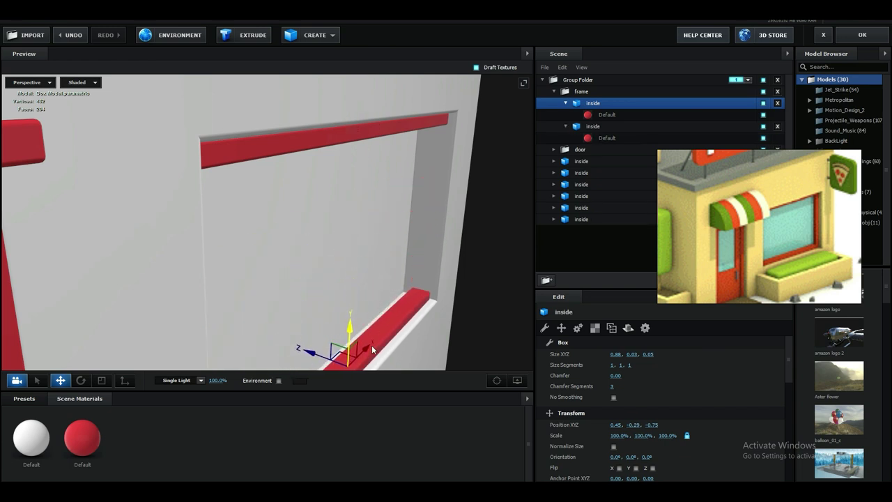
middle_drag(434, 315, 434, 274)
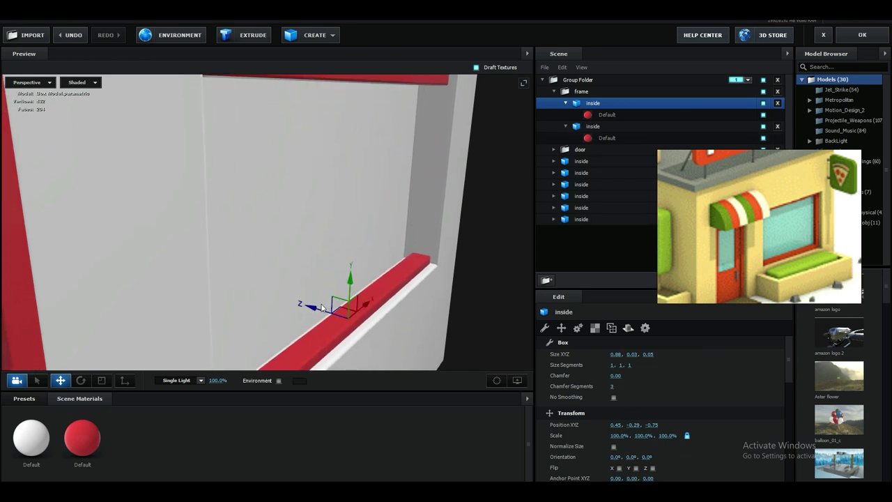
drag(321, 307, 312, 310)
key(ctrl+z)
key(ctrl+z)
key(ctrl+z)
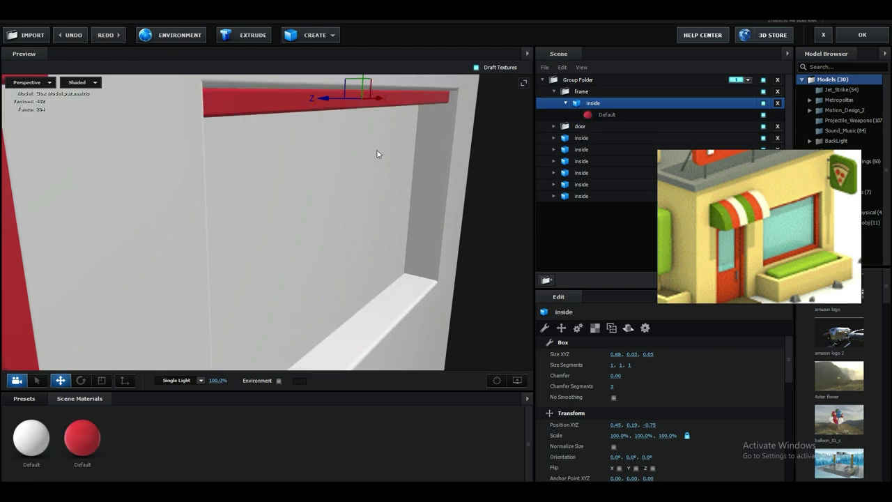
Move the window's top bar deeper into the wall recess, to about Z -0.73.
drag(377, 151, 342, 122)
middle_drag(342, 122, 366, 278)
drag(367, 278, 397, 261)
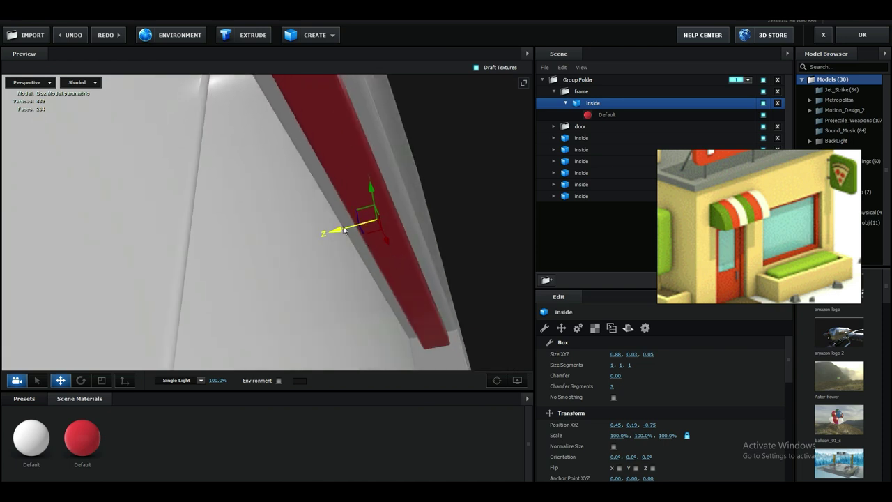
drag(344, 230, 330, 232)
drag(366, 283, 380, 150)
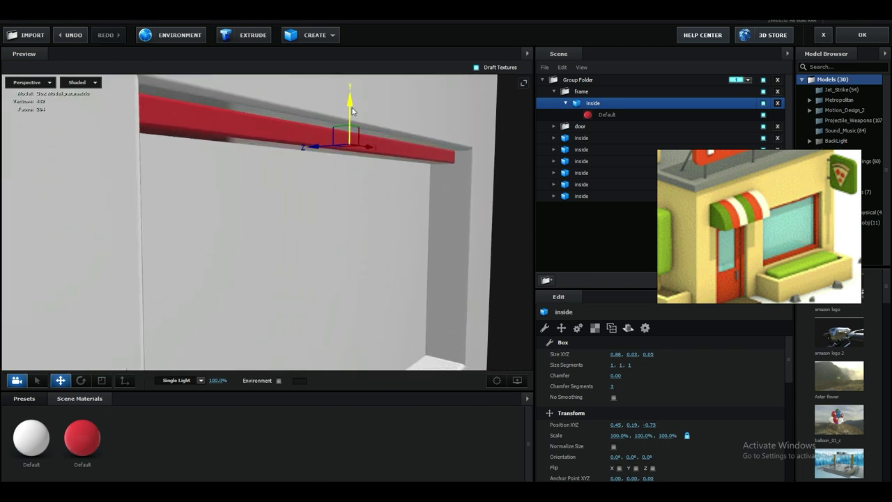
Duplicate the top bar and lower the copy onto the window sill at about Y -0.29.
key(ctrl+d)
drag(352, 111, 351, 294)
middle_drag(412, 309, 410, 212)
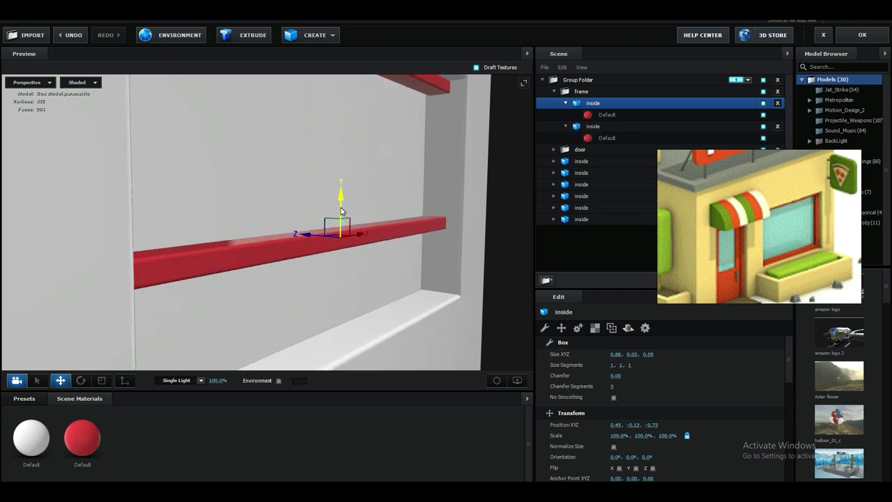
drag(340, 210, 339, 300)
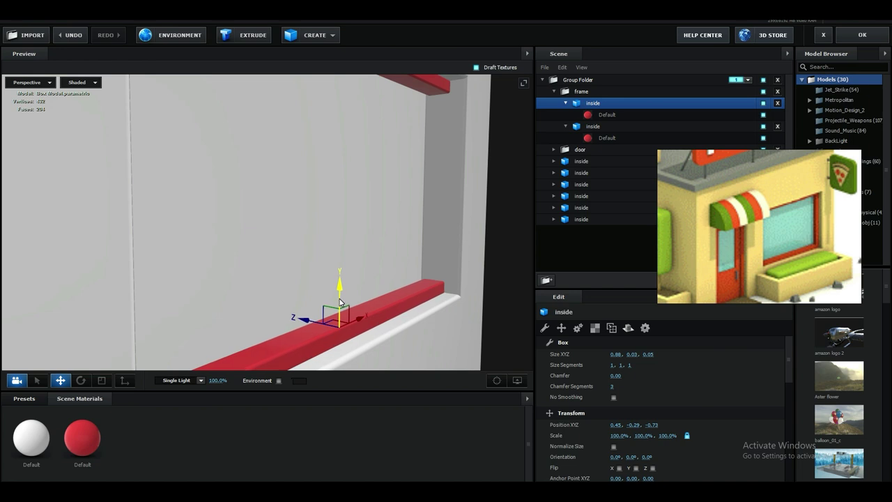
Duplicate the window bar as a vertical centre mullion with Z orientation 90°, at about X 0.45, Y -0.09.
drag(341, 304, 397, 248)
scroll(397, 247, up, 1)
key(w)
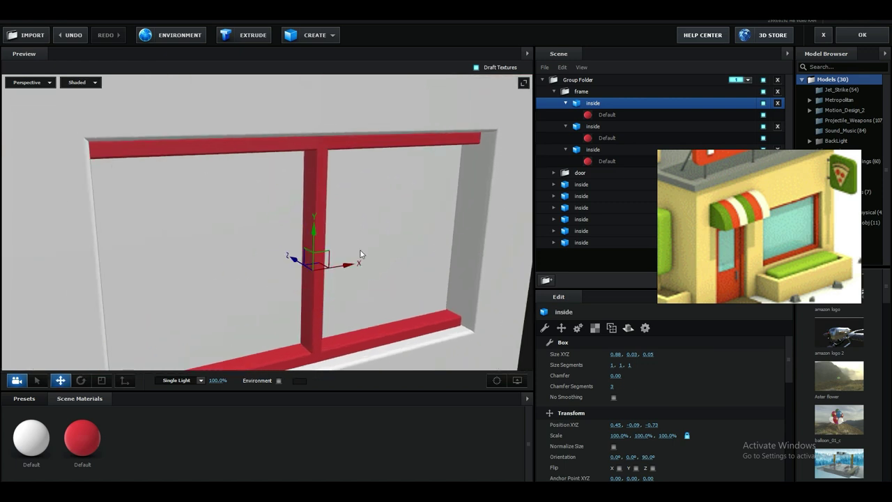
middle_drag(377, 270, 417, 232)
scroll(417, 245, down, 4)
drag(417, 245, 372, 260)
middle_drag(382, 255, 379, 262)
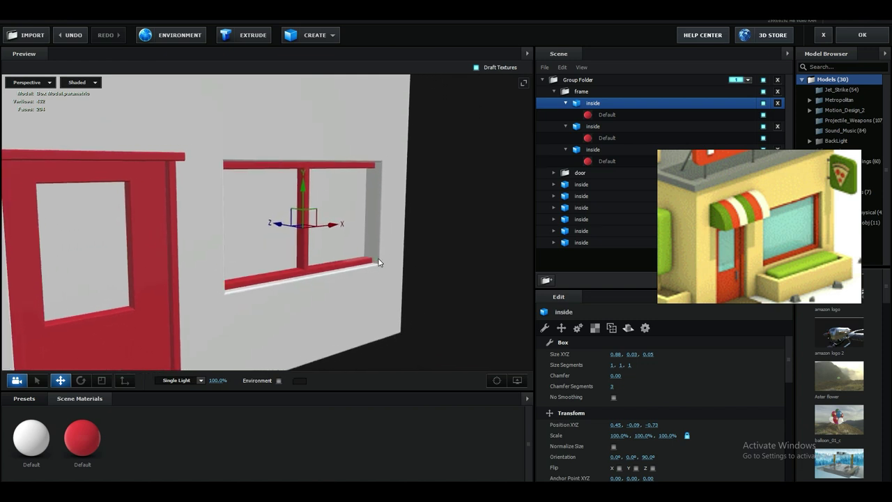
Duplicate the mullion to the window's side farthest from the door, at about X 0.88.
scroll(365, 265, up, 3)
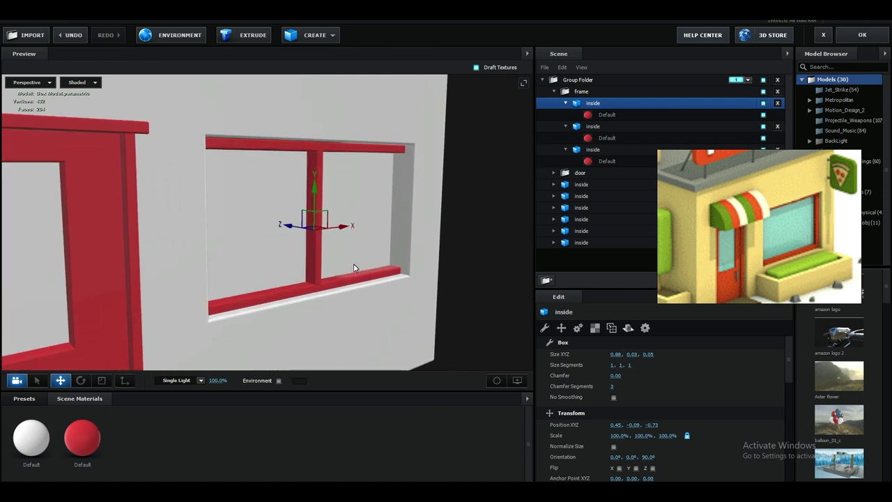
scroll(353, 267, up, 5)
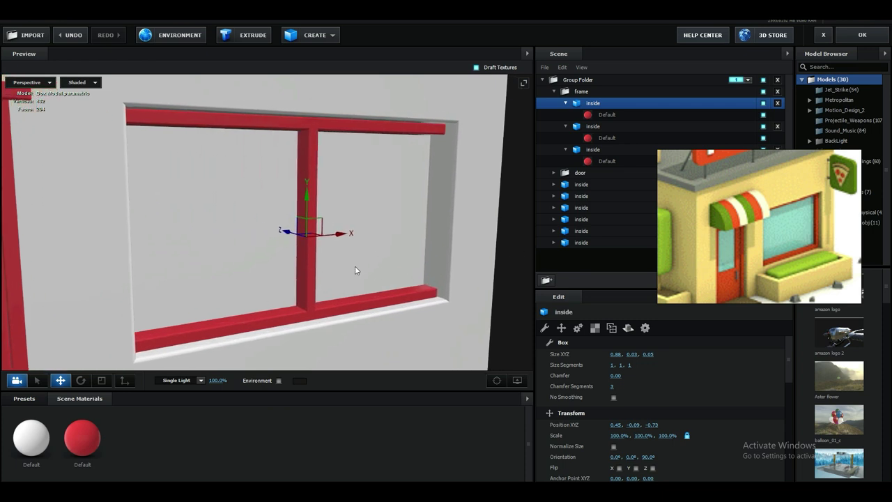
scroll(357, 268, up, 3)
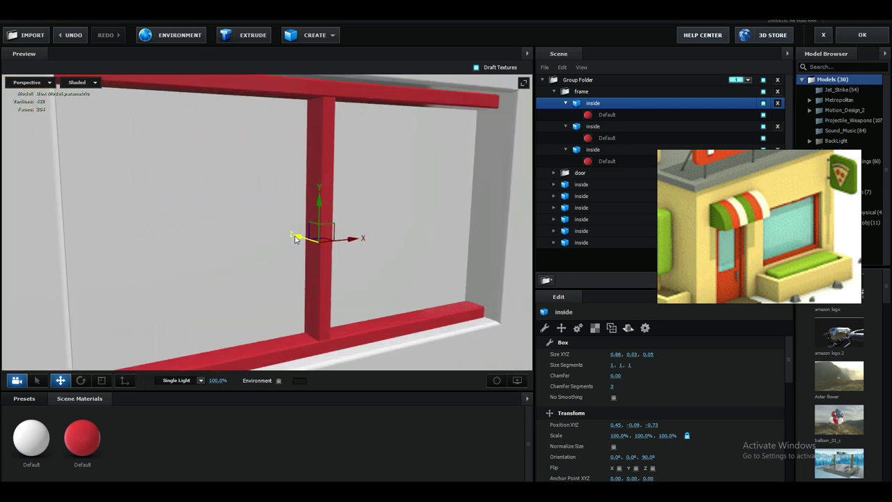
scroll(296, 241, down, 3)
drag(311, 288, 502, 249)
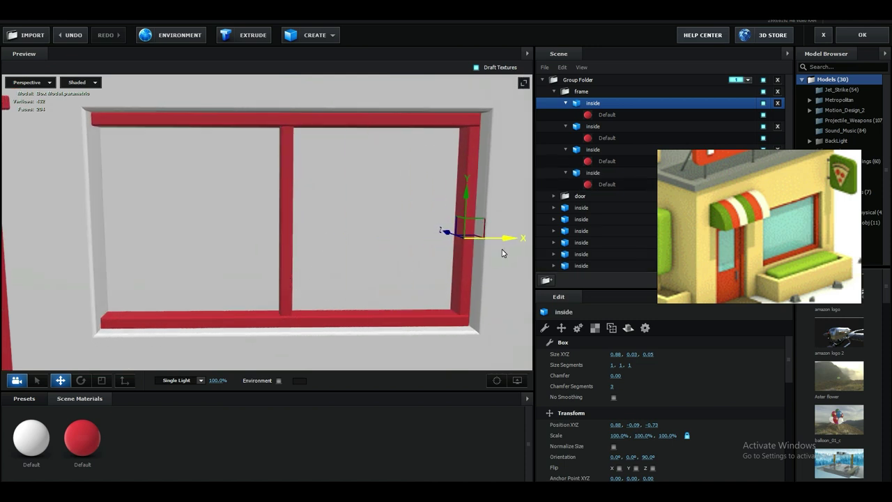
drag(411, 285, 432, 255)
scroll(430, 242, up, 3)
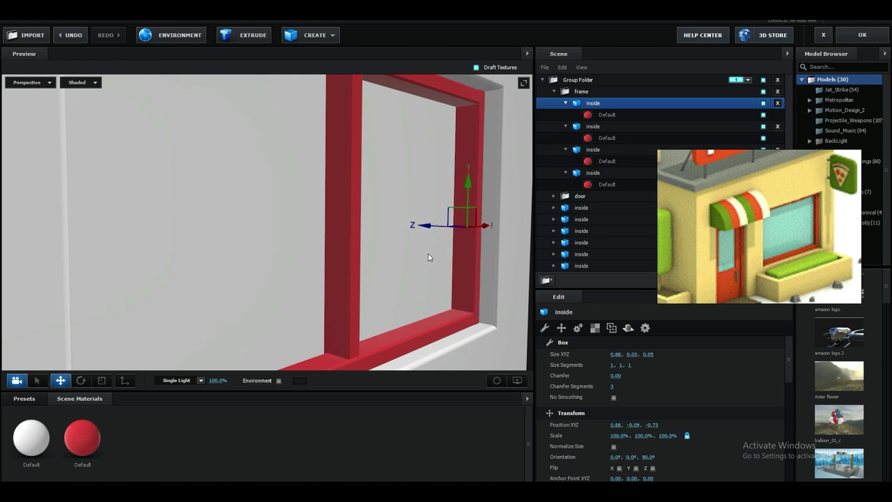
drag(428, 256, 421, 262)
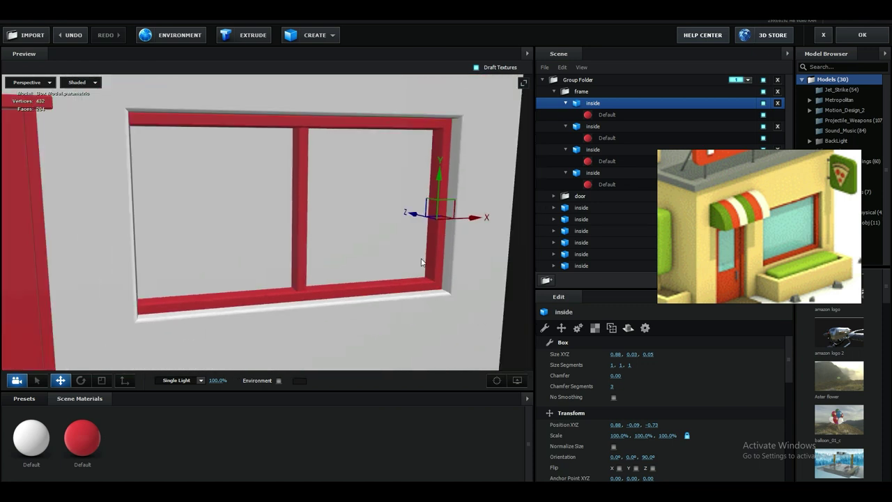
Duplicate the vertical frame bar to the window's side nearest the door, at about X 0.03.
drag(466, 230, 351, 282)
scroll(300, 299, down, 6)
scroll(378, 296, up, 2)
scroll(404, 288, up, 2)
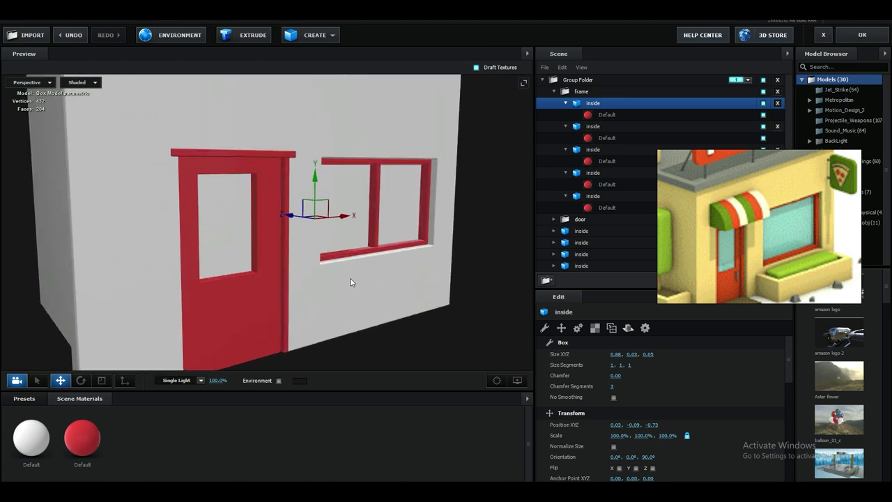
Create a two-sided plane, stand it upright with X orientation 270°, and move it in front of the wall at about Z -1.24.
click(332, 35)
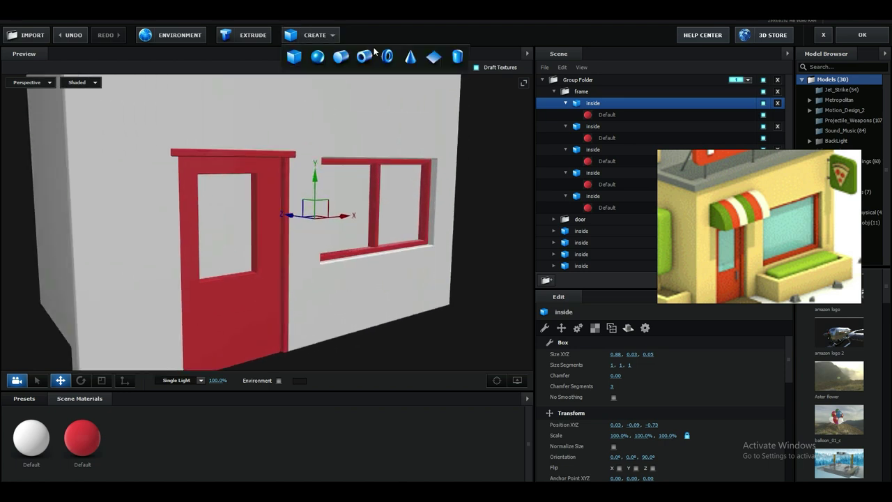
click(433, 58)
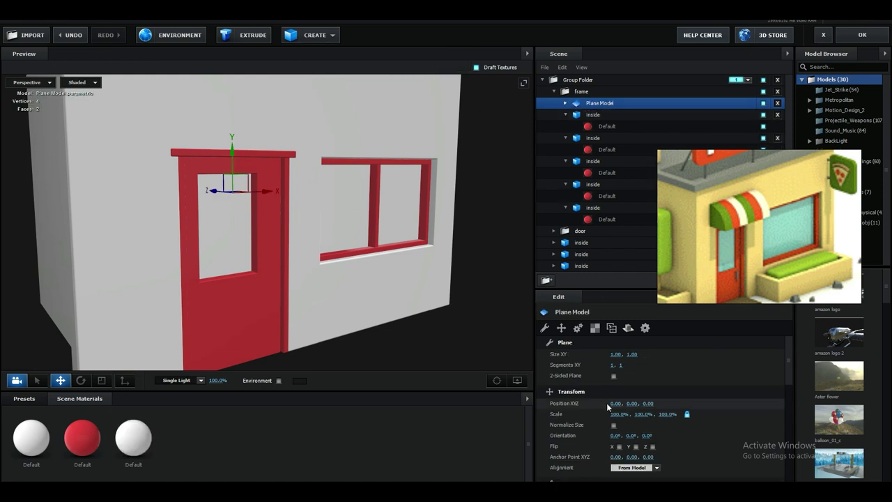
click(615, 376)
scroll(343, 367, down, 3)
scroll(343, 360, up, 2)
middle_drag(330, 329, 351, 357)
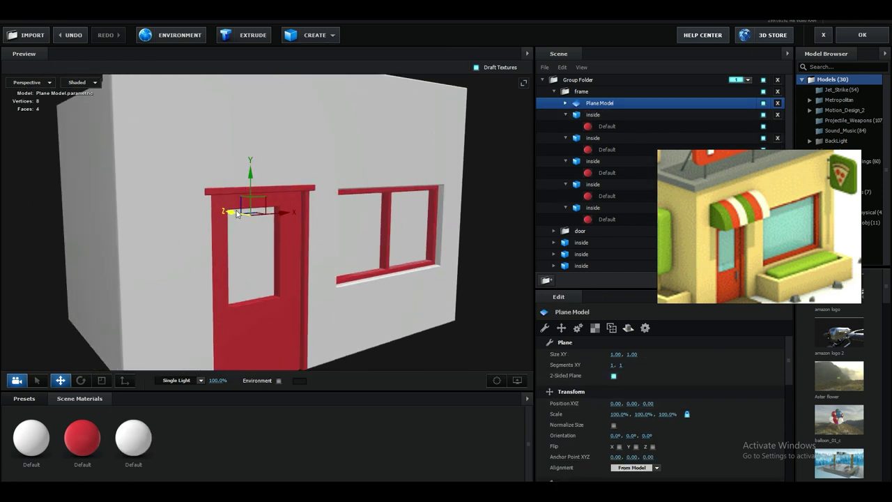
drag(285, 237, 482, 339)
key(e)
key(w)
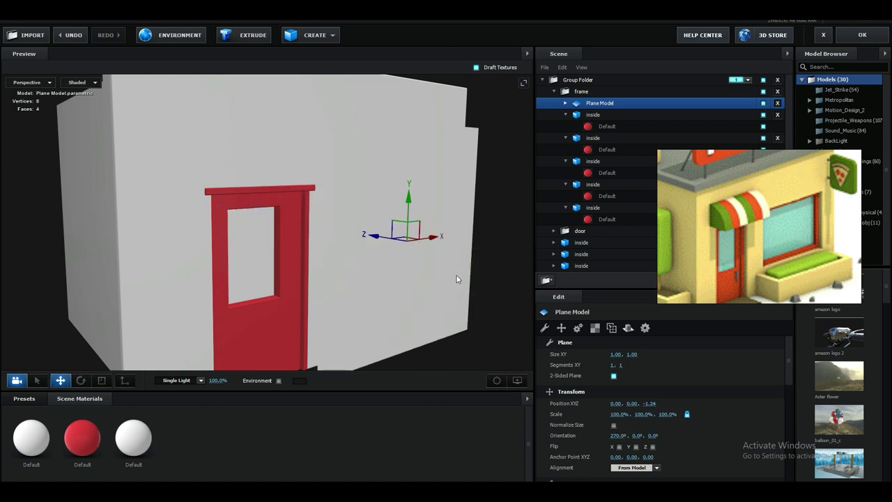
Size the plane to about 0.65 × 0.25 and move it into the window opening at about X 0.52, Z -0.72.
drag(603, 414, 570, 416)
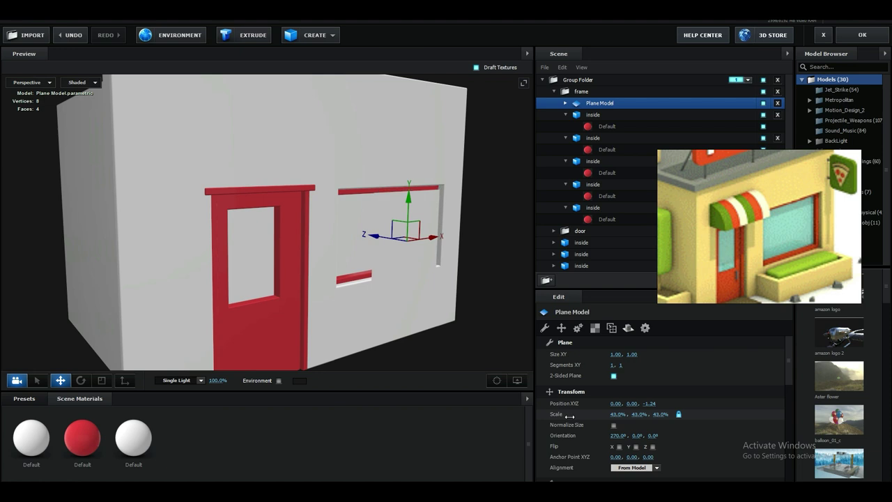
key(ctrl+z)
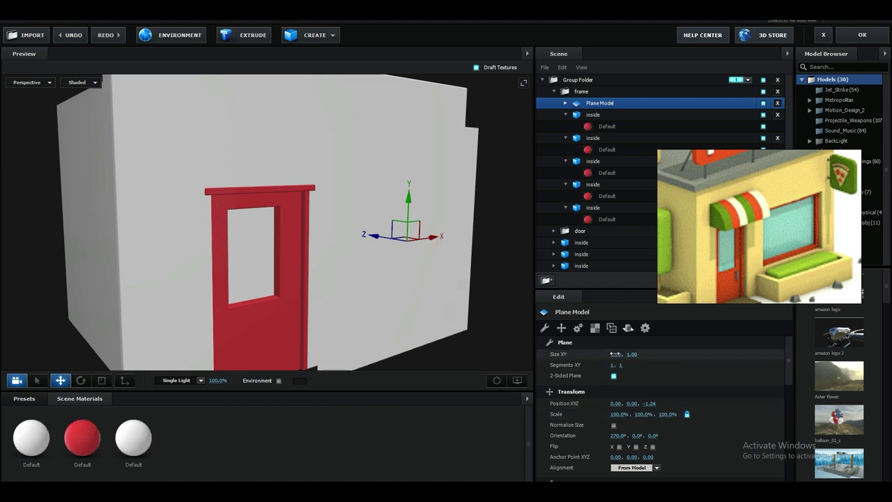
drag(617, 354, 596, 362)
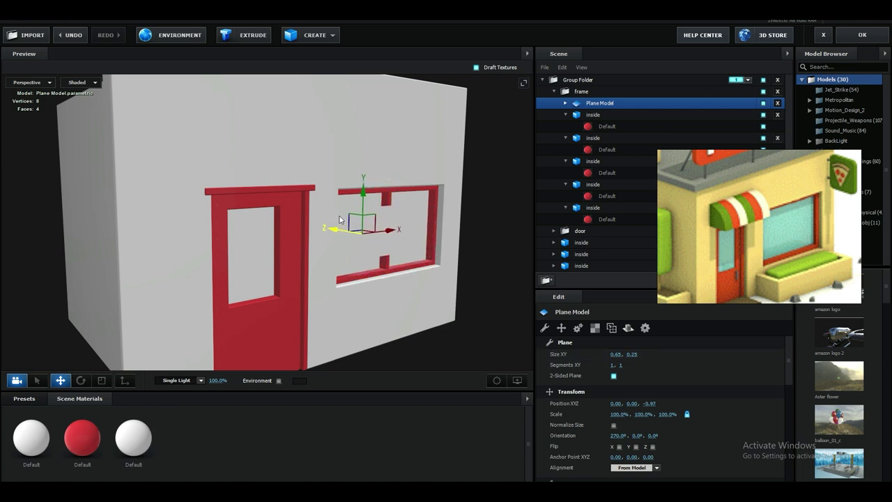
drag(340, 220, 302, 202)
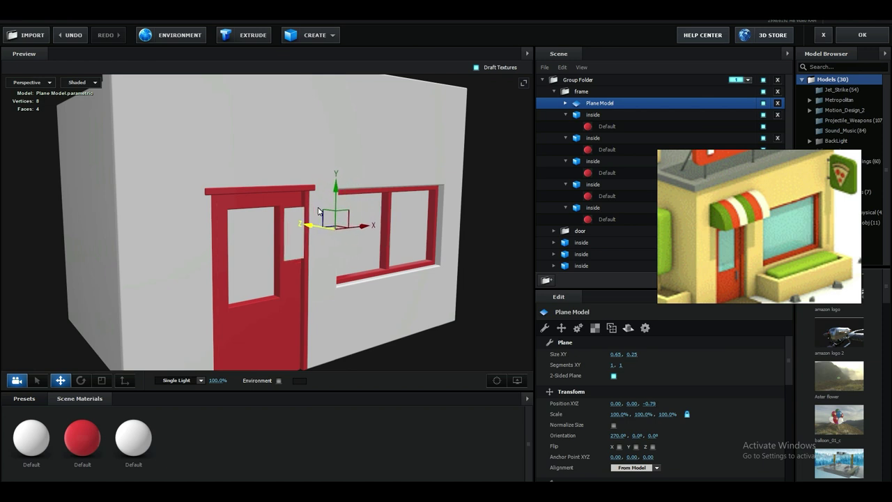
drag(367, 231, 408, 226)
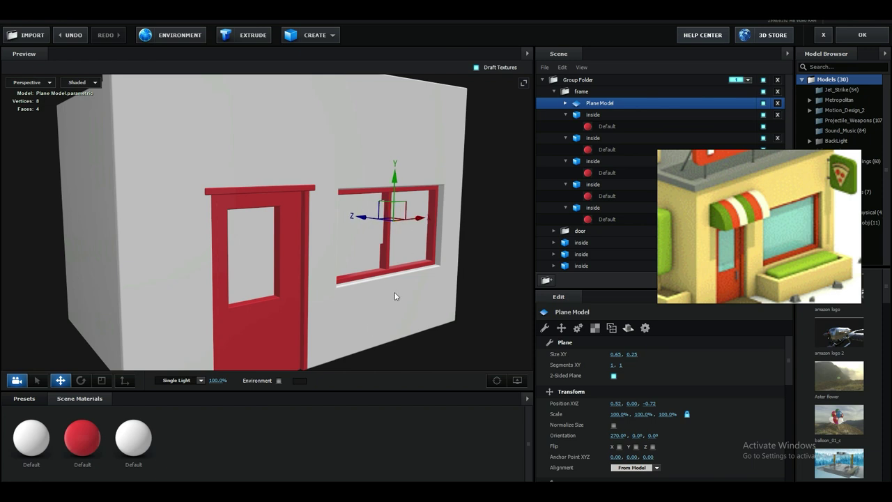
Try to apply a new material to the window plane and change its diffuse colour.
right_click(224, 428)
click(236, 431)
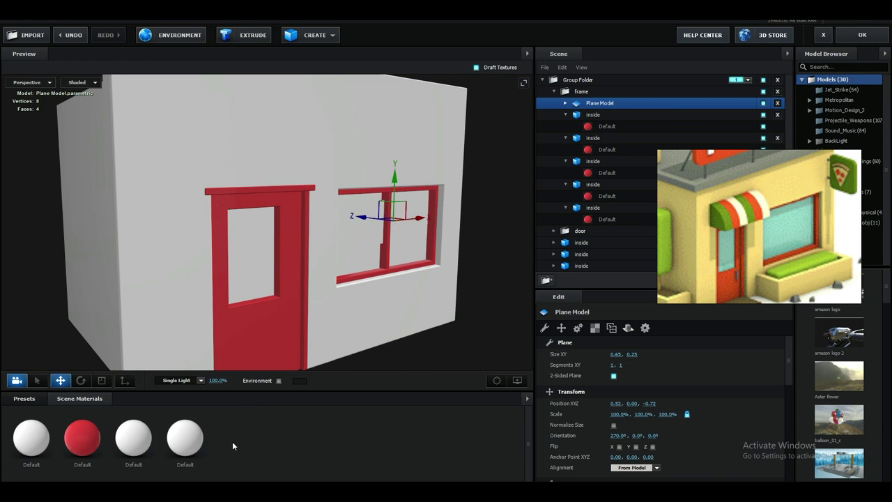
drag(185, 438, 351, 209)
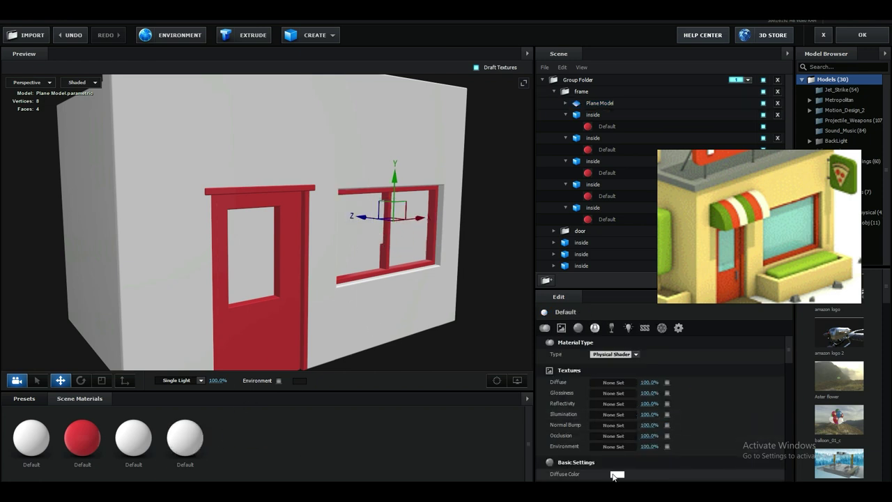
click(614, 474)
drag(616, 450, 536, 450)
key(Escape)
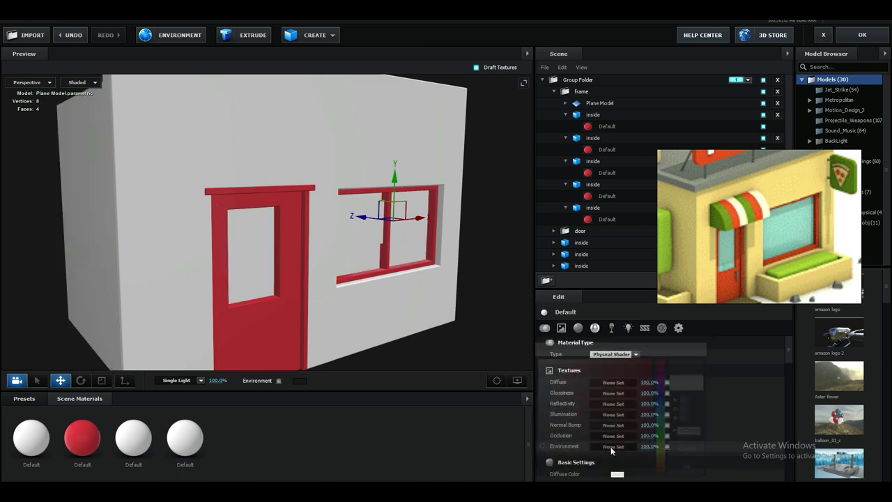
Create another new material, apply it to the window plane, and set its diffuse colour to yellow.
right_click(328, 435)
click(342, 439)
drag(236, 438, 373, 238)
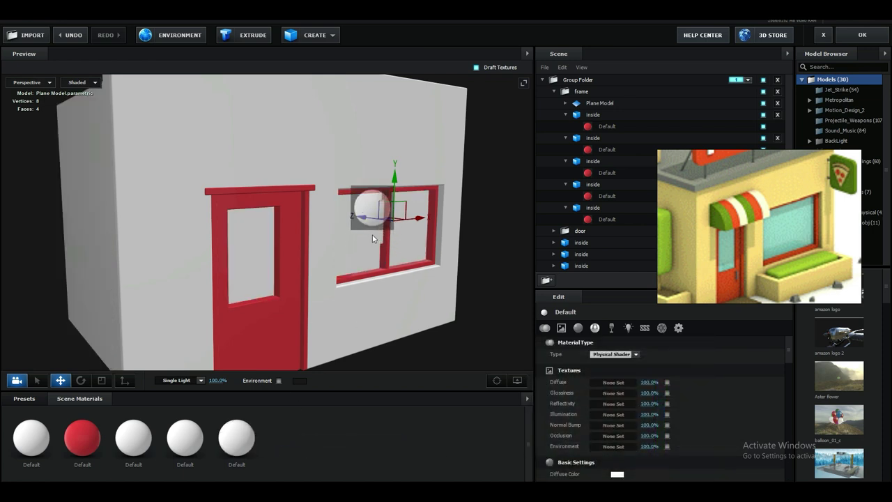
click(619, 476)
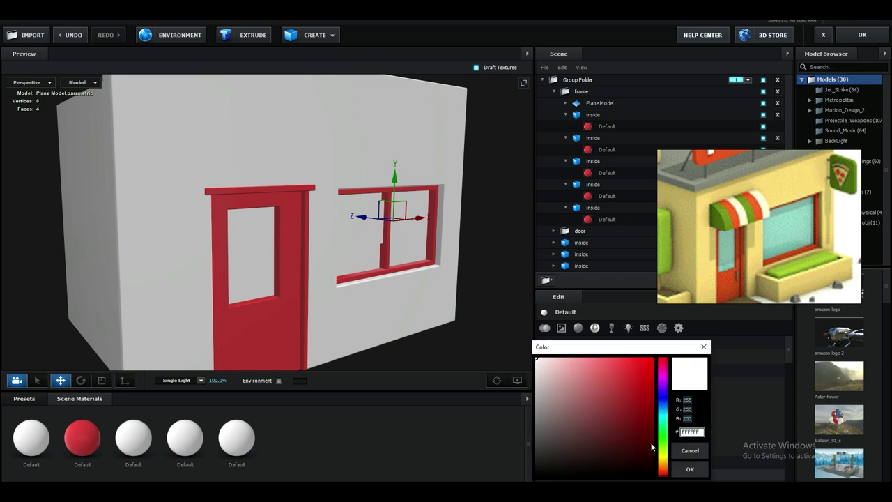
drag(664, 446, 663, 456)
click(623, 363)
click(689, 470)
Fit the yellow pane to the window frame by sizing it to 0.83 × 0.47 at about X 0.46, Y -0.06.
scroll(496, 275, up, 5)
middle_drag(501, 276, 475, 279)
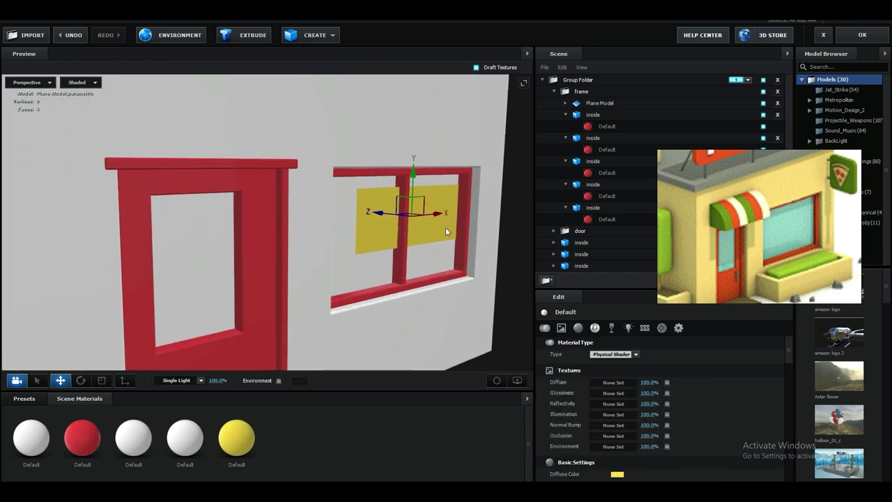
drag(481, 282, 426, 279)
middle_drag(436, 275, 379, 266)
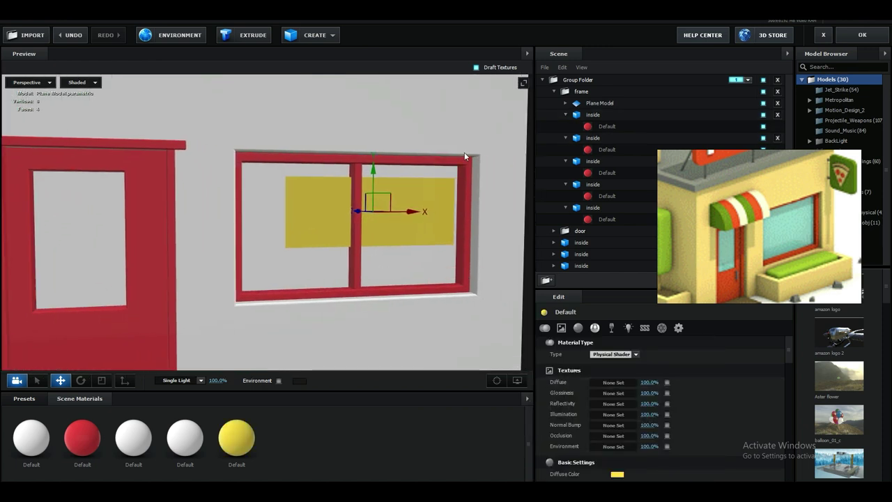
click(446, 200)
click(602, 104)
drag(430, 279, 398, 289)
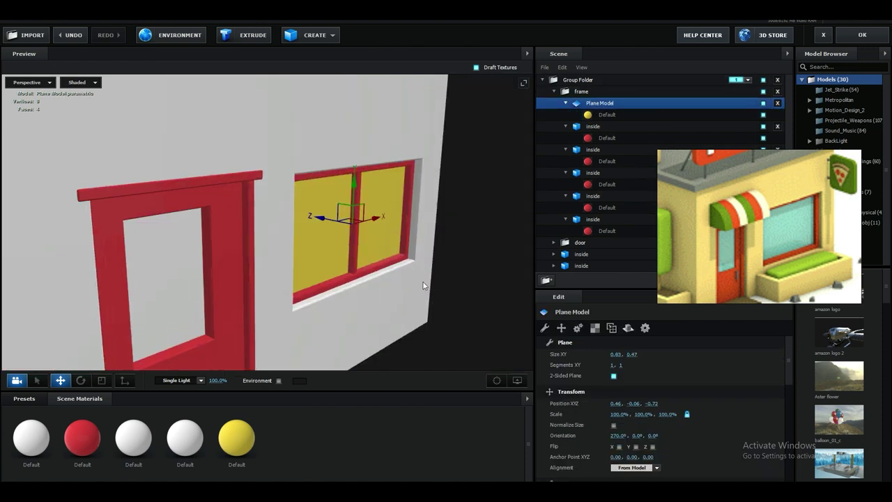
Duplicate the yellow window pane and fit the copy into the door's window opening.
scroll(416, 280, down, 3)
scroll(417, 293, down, 3)
scroll(397, 289, up, 3)
scroll(398, 286, down, 3)
middle_drag(398, 285, 411, 309)
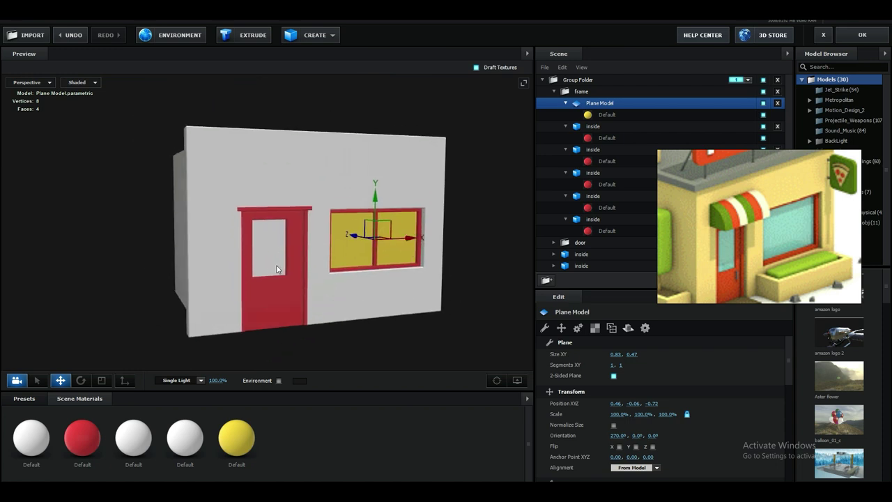
ctrl+drag(411, 243, 342, 250)
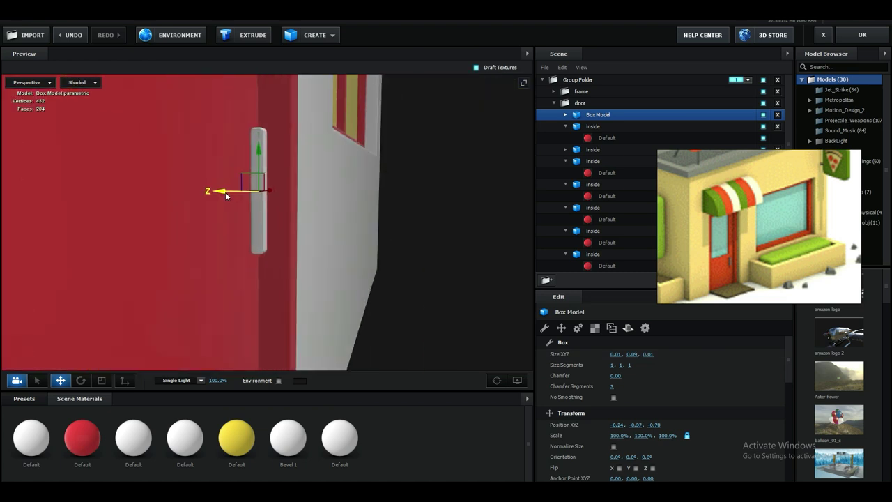
Offset the 0.01 × 0.09 × 0.01 grip bar from the door along Z to form the white handle.
drag(225, 192, 310, 192)
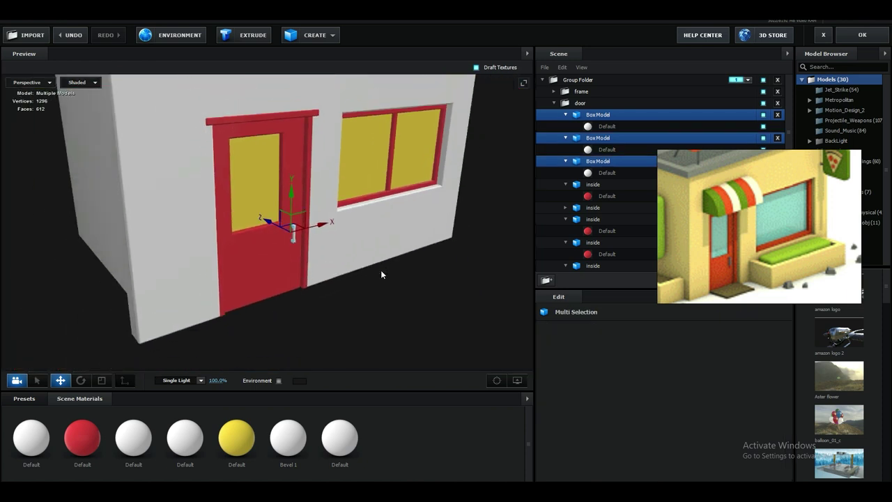
middle_drag(382, 272, 403, 256)
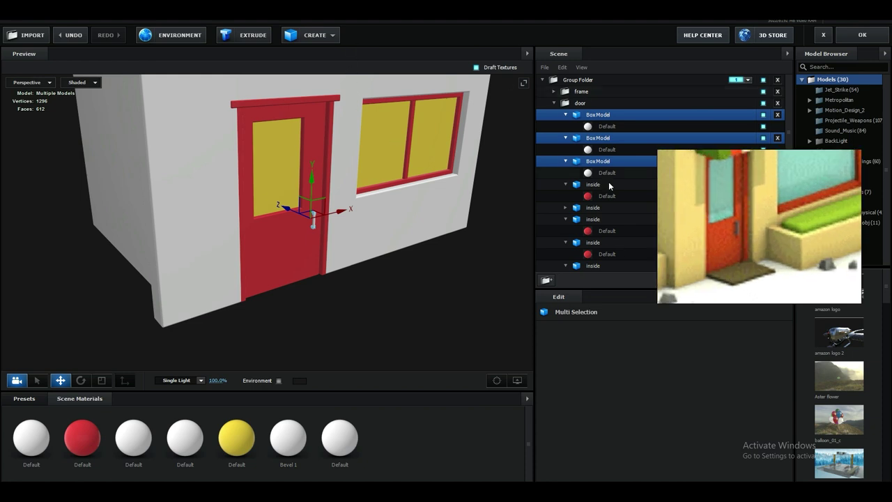
Duplicate a red door box, rotate it flat, and place it on the ground before the door at about X -0.34, Y -0.69, Z -0.95.
click(605, 207)
drag(299, 256, 306, 258)
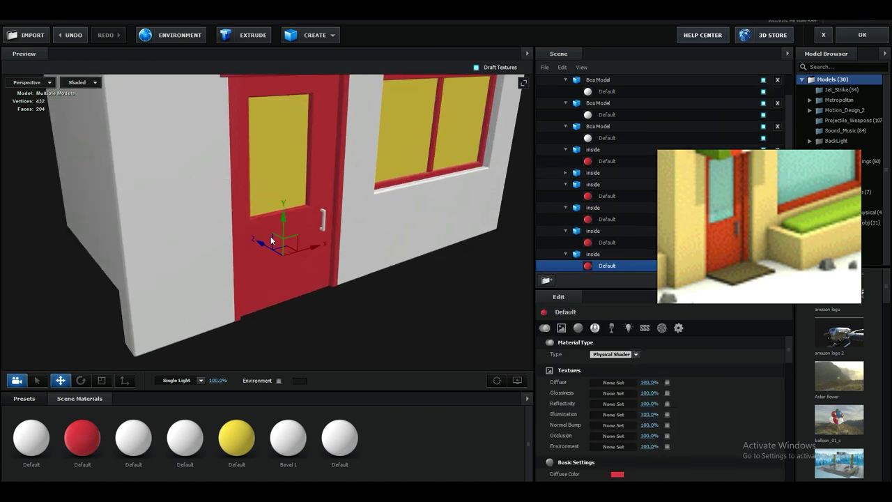
key(e)
drag(354, 269, 334, 317)
key(w)
drag(390, 237, 387, 268)
drag(320, 261, 292, 300)
drag(340, 294, 365, 275)
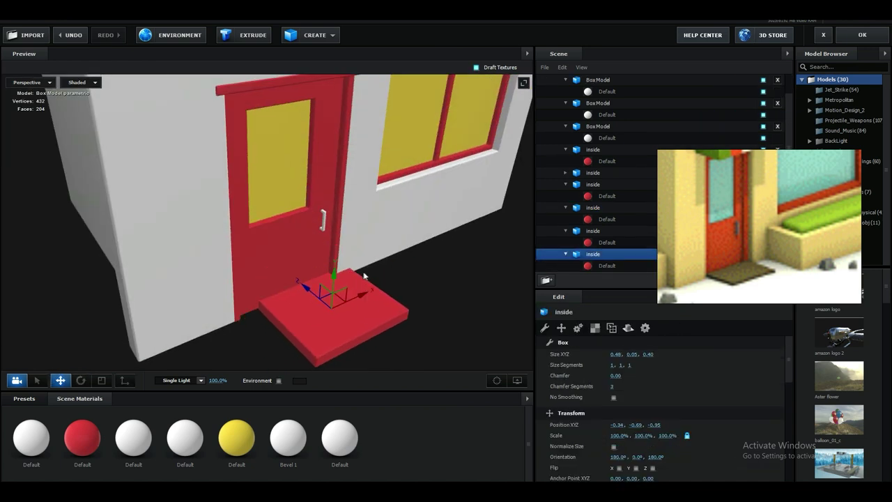
Reduce the red doormat to 0.48 × 0.01 × 0.21 and place it against the door at about X -0.44, Z -0.90.
key(ctrl+z)
drag(373, 307, 416, 257)
mouse_move(634, 355)
mouse_down()
mouse_move(620, 355)
mouse_move(635, 355)
mouse_up()
key(ctrl+z)
drag(419, 279, 391, 313)
drag(290, 279, 302, 282)
drag(331, 253, 332, 254)
scroll(392, 297, down, 5)
drag(393, 296, 391, 316)
drag(425, 275, 398, 293)
scroll(398, 296, up, 5)
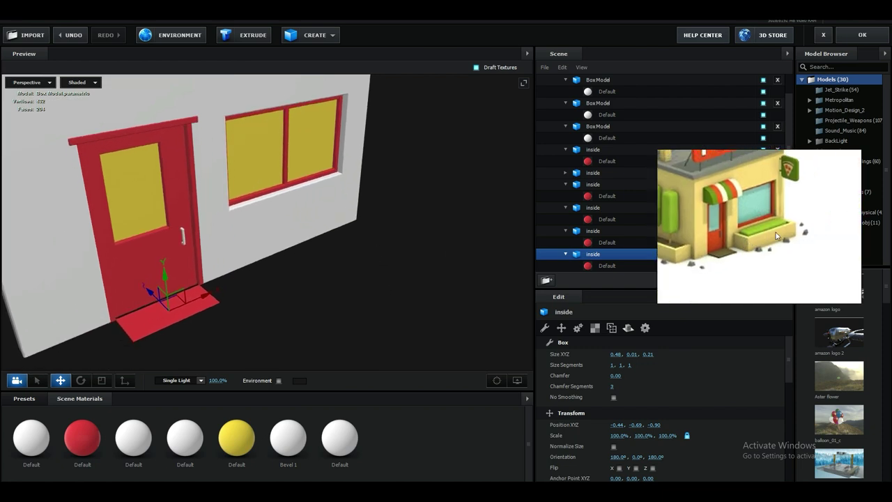
Open the reference GIF in Photos and compare the shop's back and side walls with the model.
scroll(774, 237, down, 4)
middle_drag(750, 218, 765, 235)
scroll(400, 203, down, 3)
middle_drag(400, 203, 452, 244)
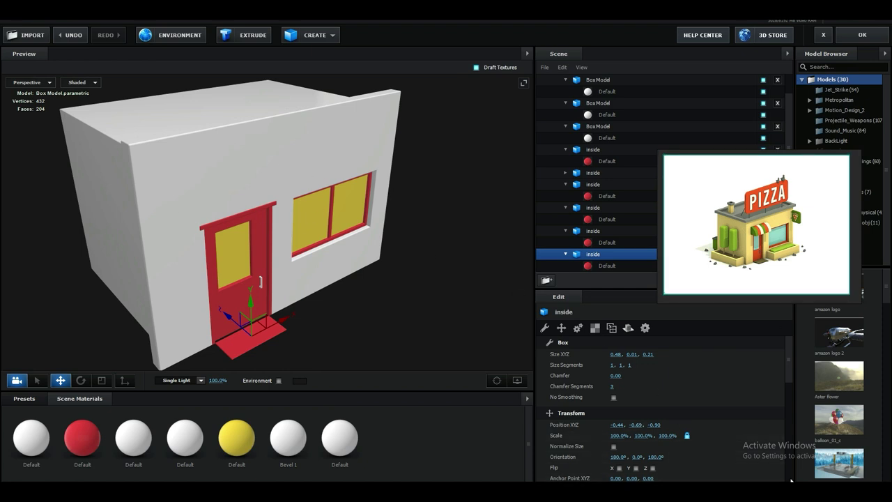
drag(765, 478, 708, 199)
drag(628, 206, 545, 232)
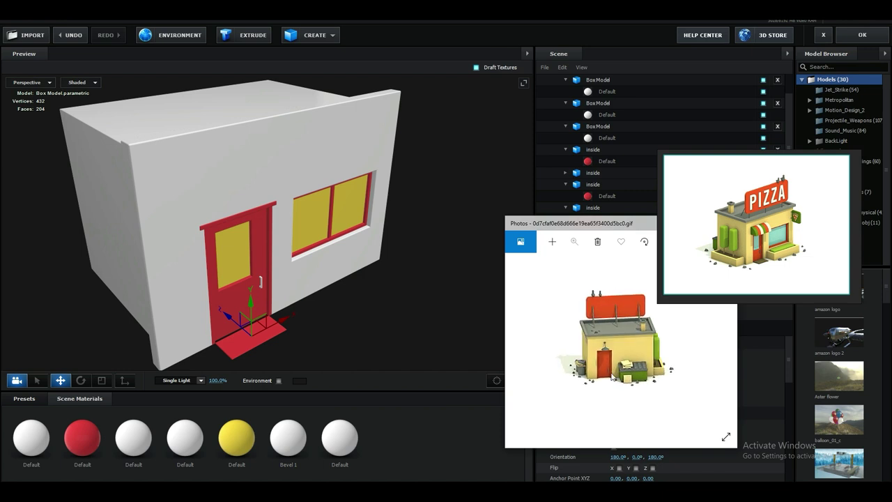
drag(610, 228, 620, 334)
click(702, 328)
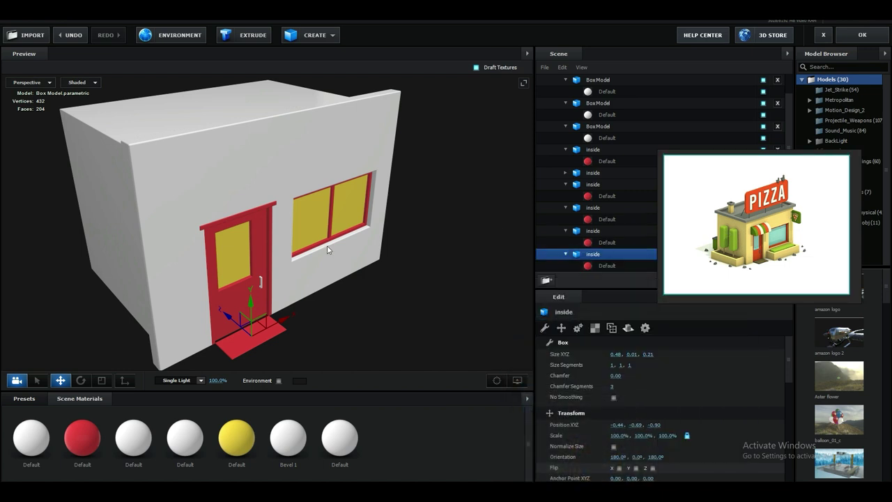
scroll(390, 234, down, 3)
drag(390, 234, 419, 254)
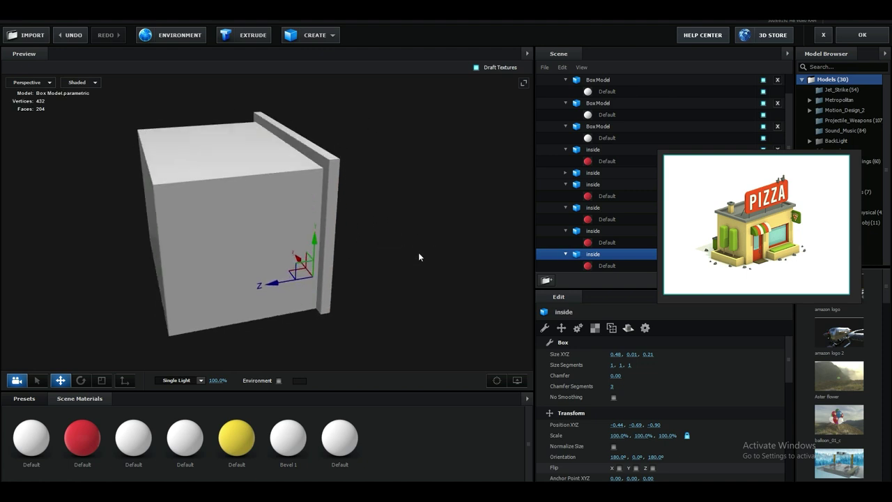
click(537, 491)
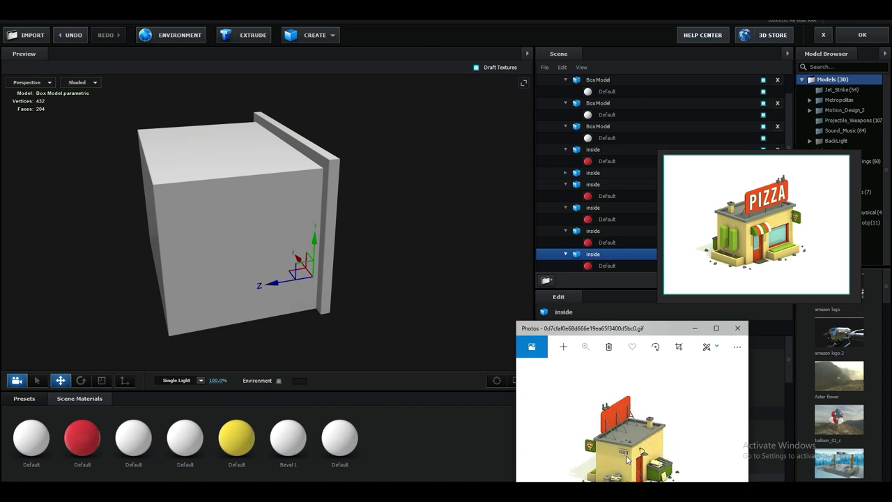
click(695, 329)
Duplicate the 0.40 wide front wall section back to about Z -0.15 and rotate the copy about 90° around Y.
scroll(286, 314, down, 2)
drag(286, 314, 316, 229)
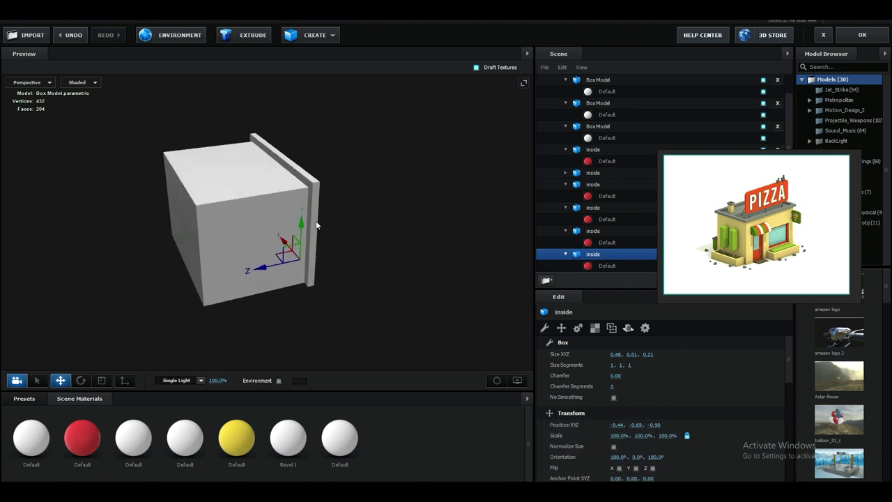
click(317, 225)
mouse_move(366, 249)
mouse_down()
mouse_move(318, 245)
mouse_move(358, 246)
mouse_up()
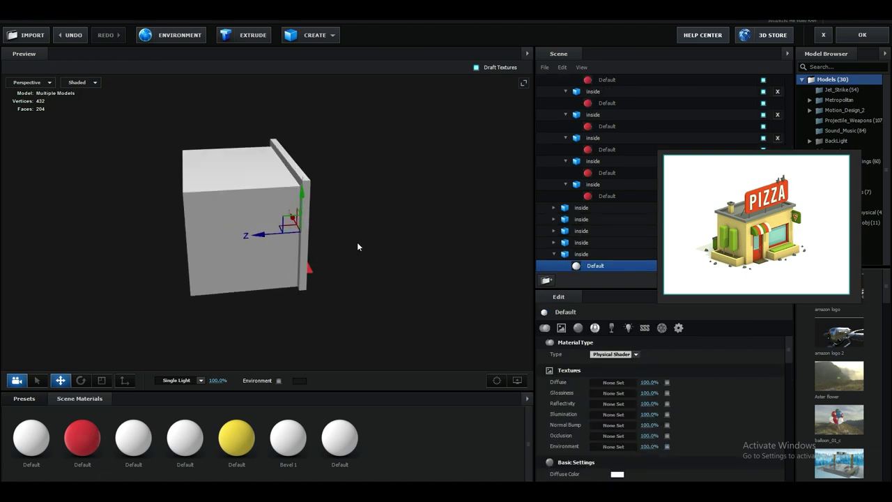
drag(273, 239, 230, 245)
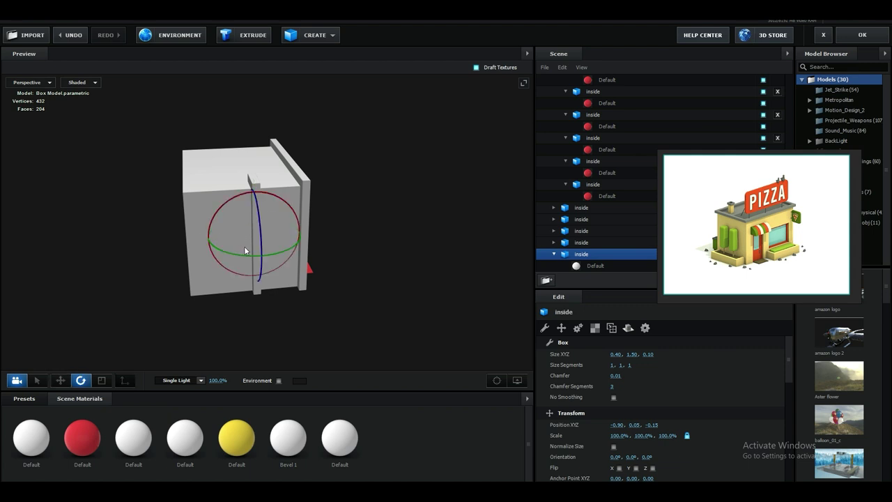
drag(364, 251, 363, 251)
key(w)
Move the rotated wall copy outside the building's side at about X -1.09 and widen its X size to 1.44.
drag(316, 271, 350, 291)
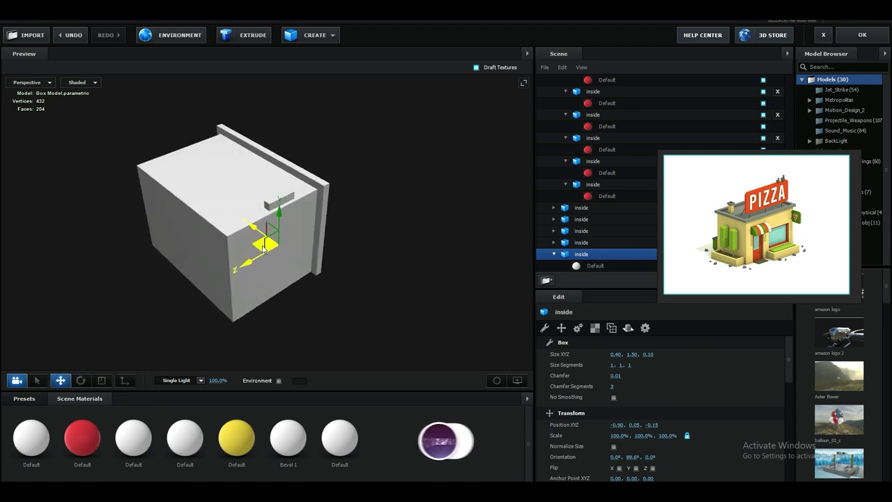
drag(248, 225, 264, 233)
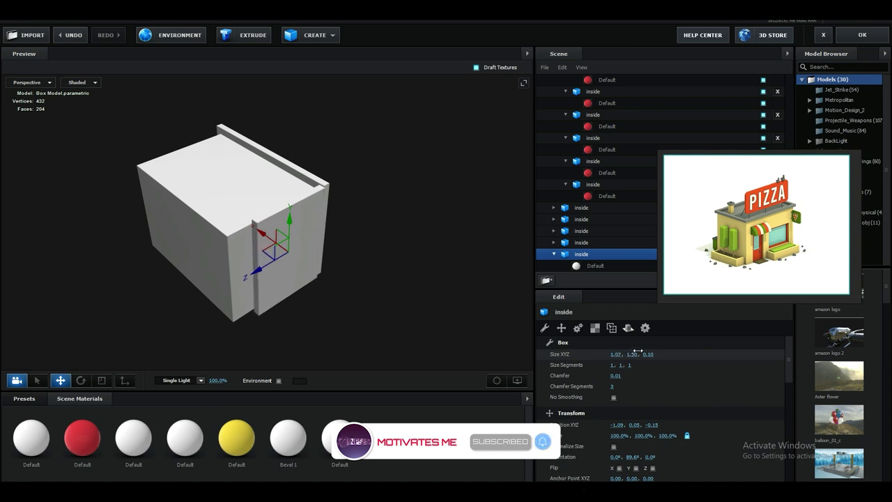
drag(638, 351, 657, 350)
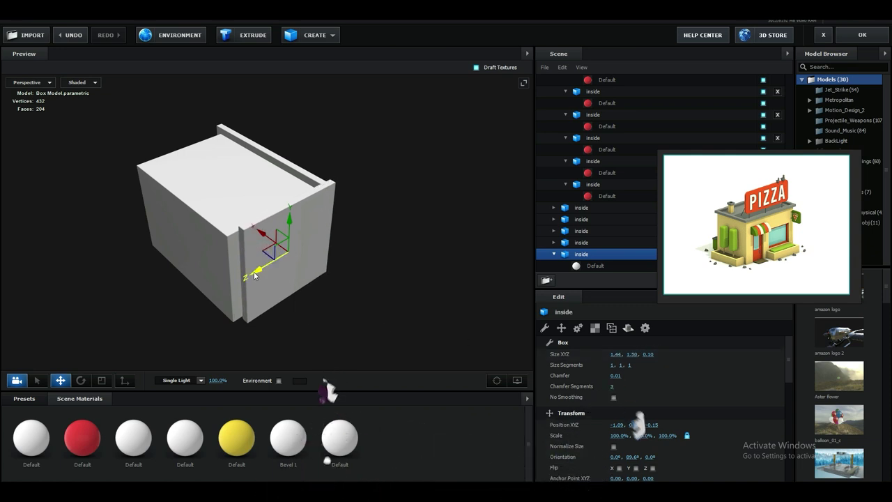
Fit the side wall at 1.51 wide against the building at about X -1.05, Z 0.04, and place a copy on the opposite side at X 1.05.
drag(255, 276, 385, 339)
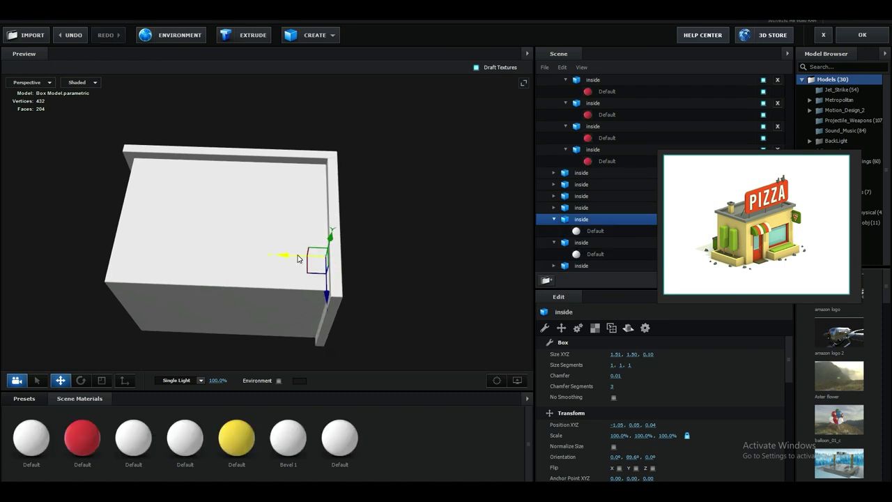
drag(299, 258, 82, 252)
drag(94, 241, 293, 234)
Set a copy of the side wall behind the building at about Z 1.27 and rotate it about 90° to run along the back.
drag(428, 306, 307, 320)
drag(307, 327, 460, 339)
middle_drag(460, 339, 270, 263)
key(e)
key(ctrl+z)
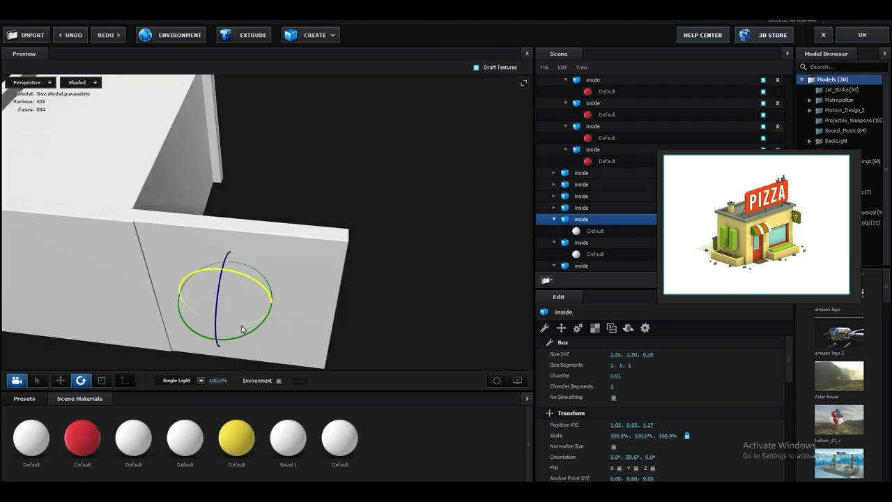
drag(242, 329, 328, 328)
Move the rotated wall copy against the back of the building at about X -0.23, Z 0.76, checking the reference GIF.
key(w)
drag(488, 286, 309, 274)
drag(272, 268, 358, 253)
drag(188, 318, 392, 310)
key(alt+Tab)
key(alt+Tab)
drag(300, 293, 328, 327)
drag(254, 261, 325, 259)
drag(292, 300, 349, 317)
drag(391, 257, 386, 253)
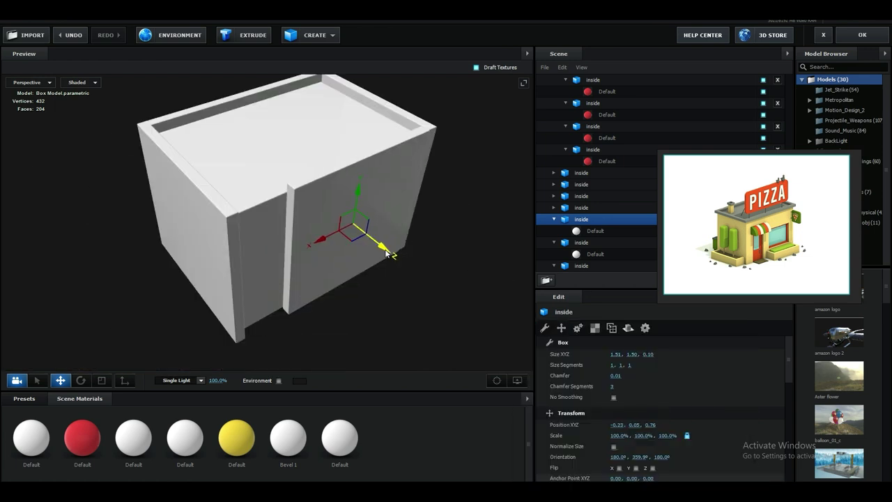
Narrow the back wall to 1.12 at about X -0.44, and add a narrow duplicate section on the far side of the doorway gap.
drag(418, 307, 348, 282)
drag(615, 354, 589, 355)
drag(311, 255, 409, 299)
scroll(410, 299, up, 4)
key(ctrl+d)
drag(342, 240, 112, 265)
Duplicate the narrow back wall section, rotate the copy 90° around Z and raise it above the doorway gap.
key(ctrl+d)
key(e)
drag(304, 184, 351, 230)
key(w)
drag(306, 187, 310, 78)
Size the wall piece above the doorway to 0.48 × 0.77 × 0.10 and position it at about X 0.49, Y 0.56, matching the reference GIF.
key(alt+Tab)
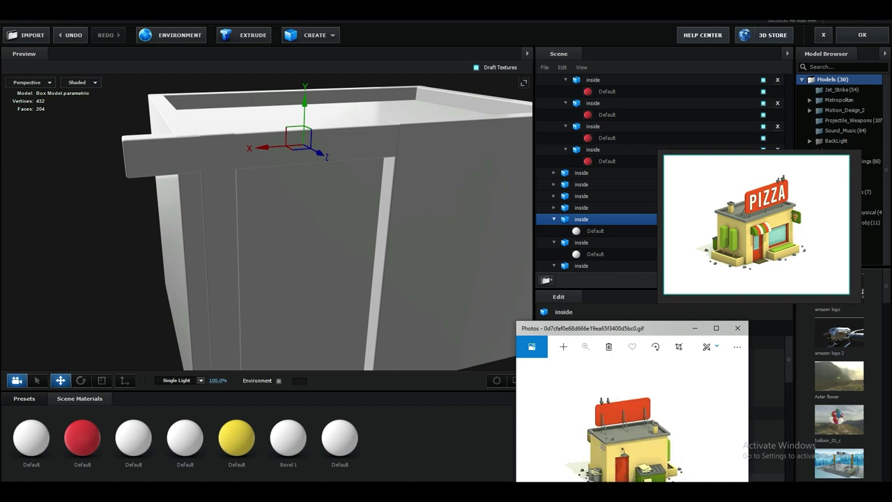
key(alt+Tab)
scroll(314, 244, down, 2)
key(alt+Tab)
key(alt+Tab)
drag(632, 354, 648, 354)
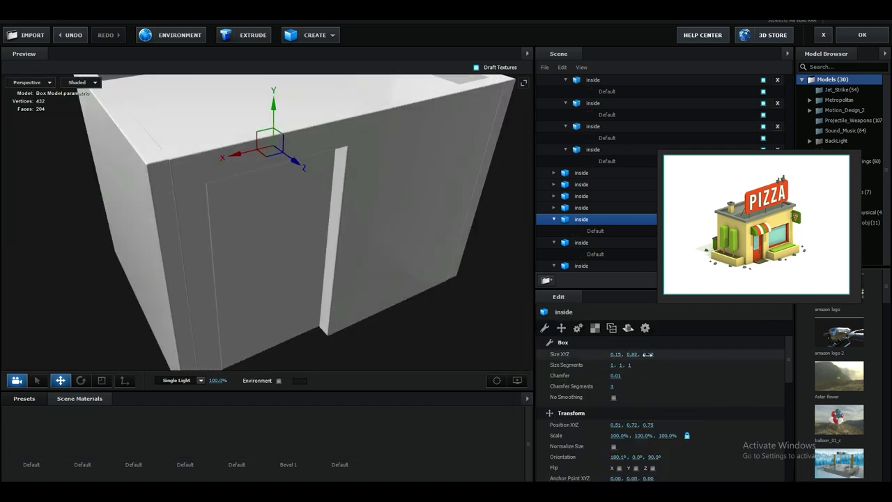
drag(277, 144, 276, 159)
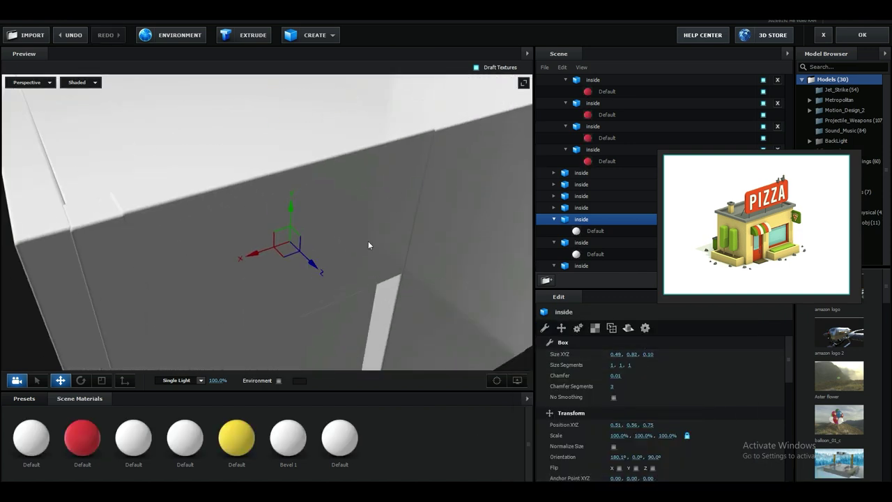
drag(633, 354, 648, 354)
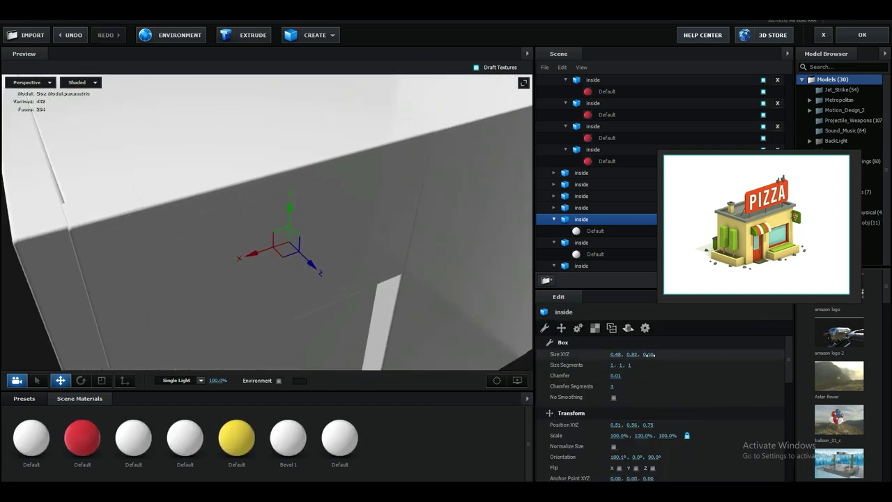
drag(252, 254, 260, 251)
Duplicate the door group for use in the back wall's doorway.
drag(349, 268, 393, 272)
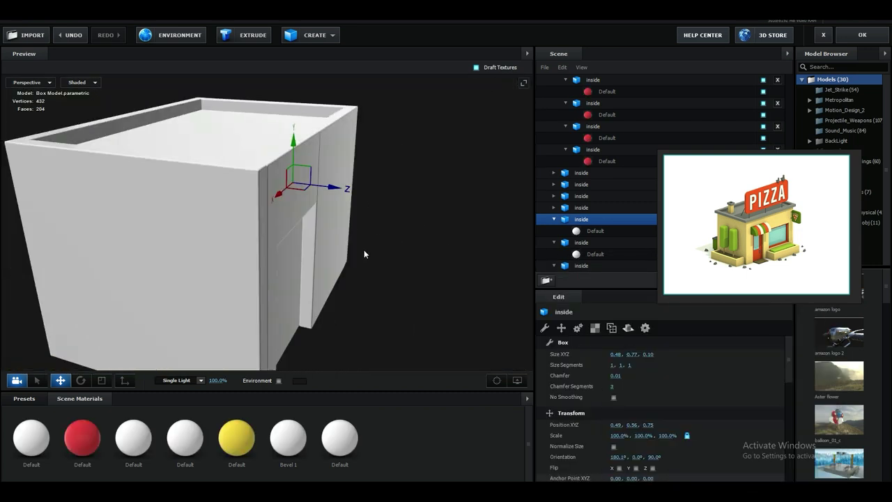
drag(363, 250, 311, 230)
scroll(311, 230, down, 3)
scroll(565, 125, up, 5)
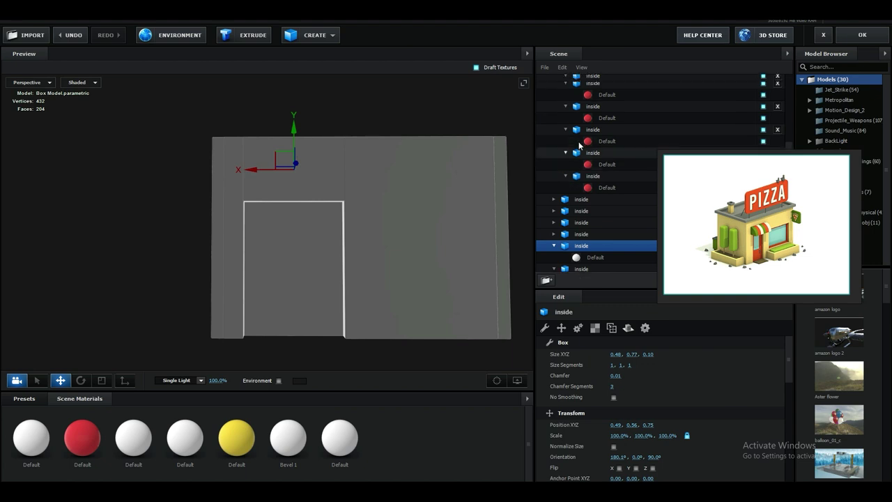
click(580, 104)
right_click(583, 104)
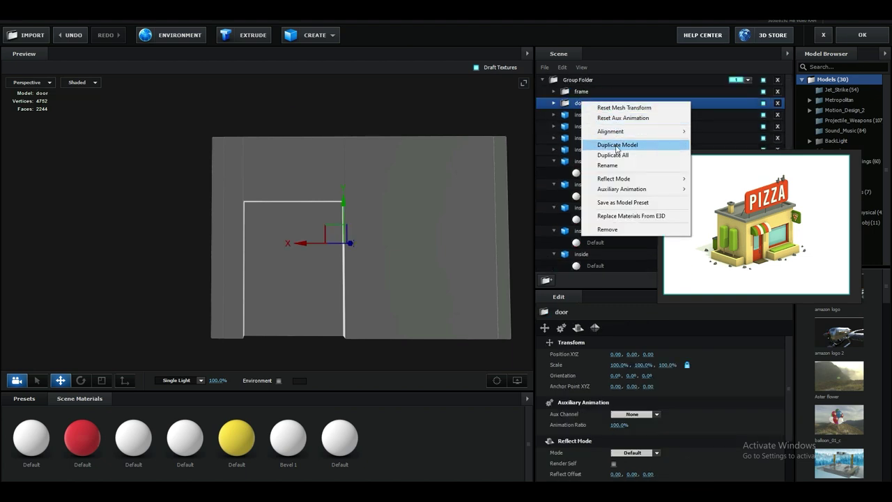
click(619, 145)
click(556, 104)
scroll(399, 227, down, 3)
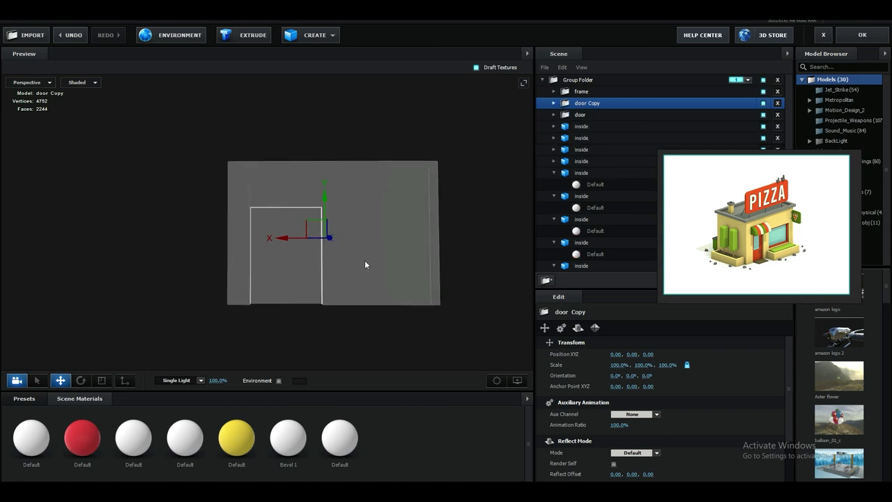
Turn the door copy 180° to face the back and move it into the back doorway at about Z 0.01.
drag(366, 263, 439, 284)
drag(277, 218, 357, 262)
key(e)
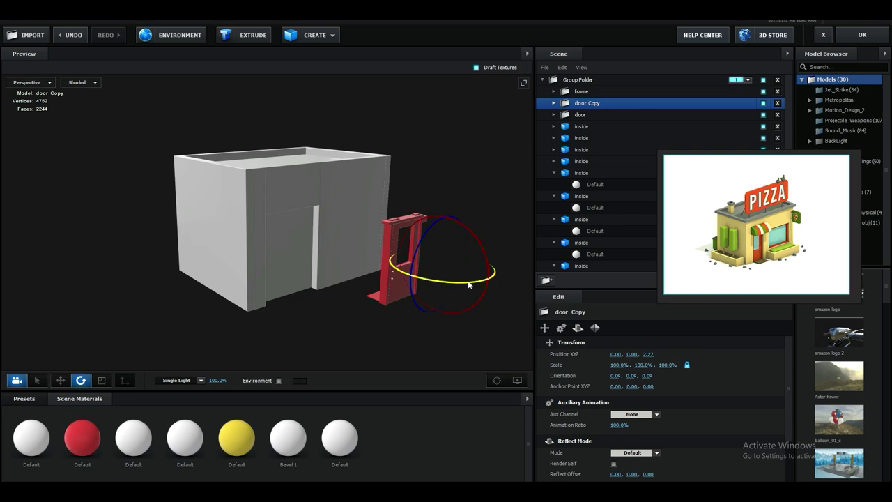
drag(468, 280, 708, 249)
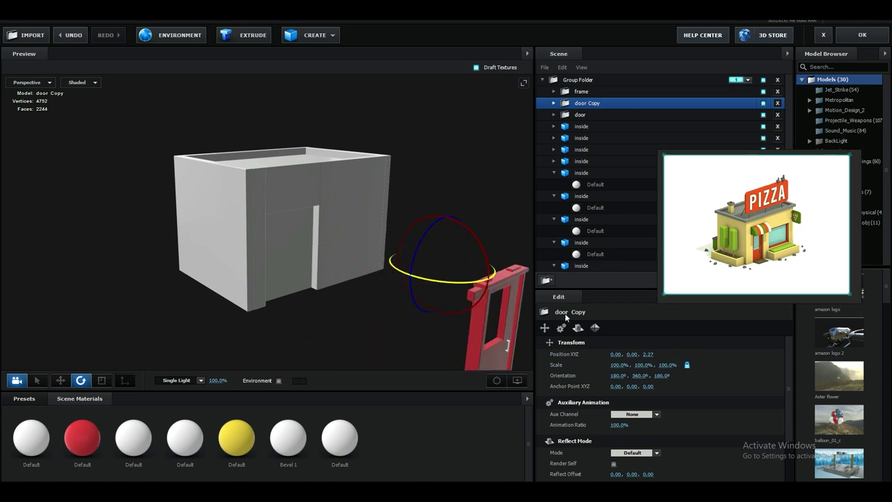
key(w)
drag(447, 264, 352, 280)
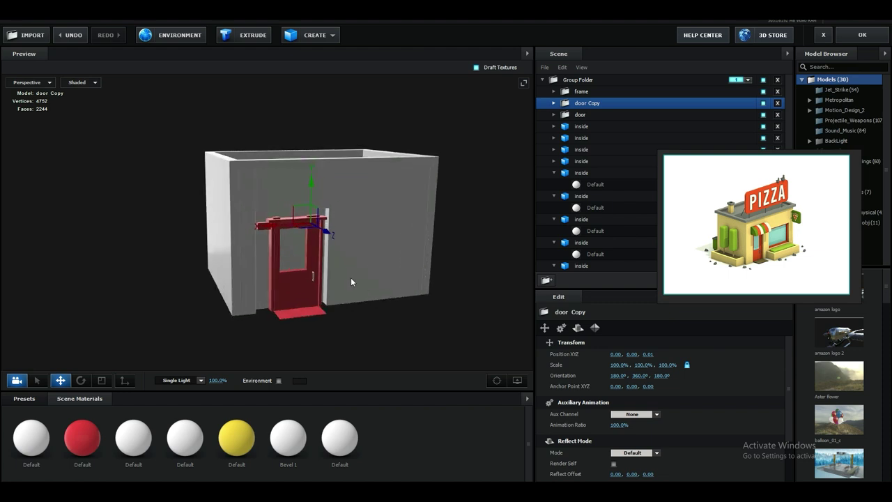
scroll(337, 300, up, 6)
middle_drag(351, 303, 352, 278)
scroll(352, 278, up, 4)
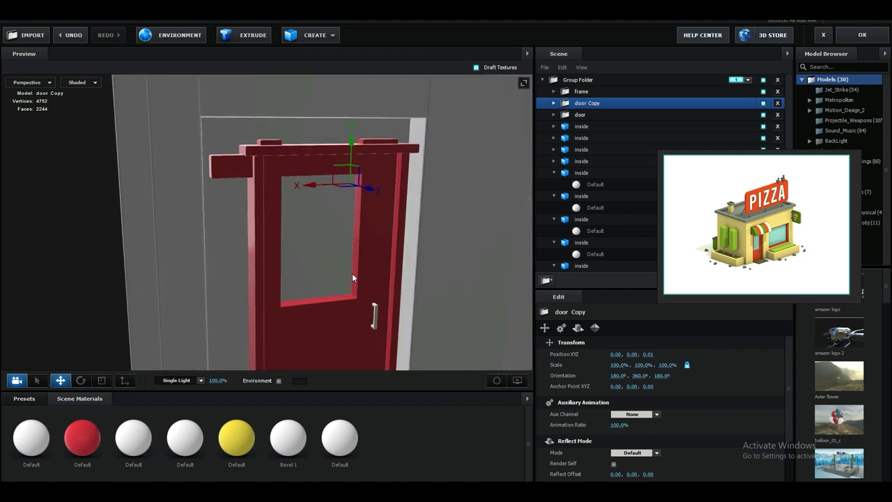
Remove the two vertical panel pieces on either side of the window in the door copy.
click(334, 309)
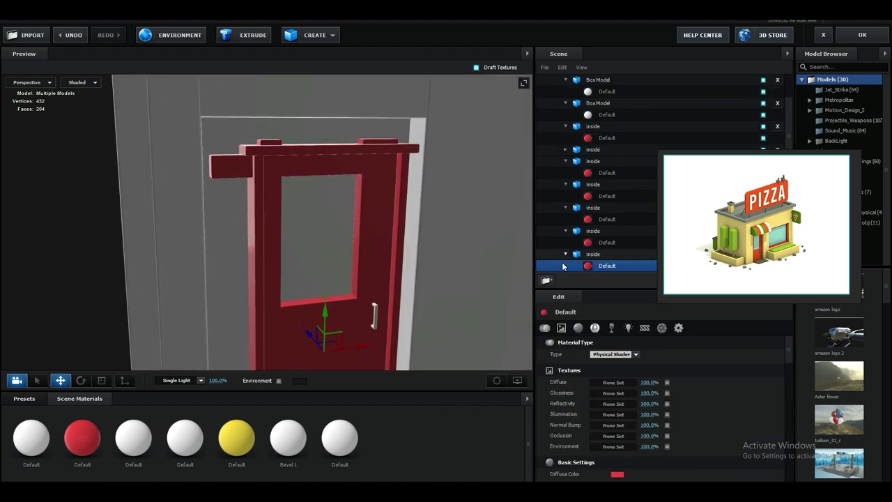
middle_drag(419, 288, 347, 245)
drag(347, 244, 408, 256)
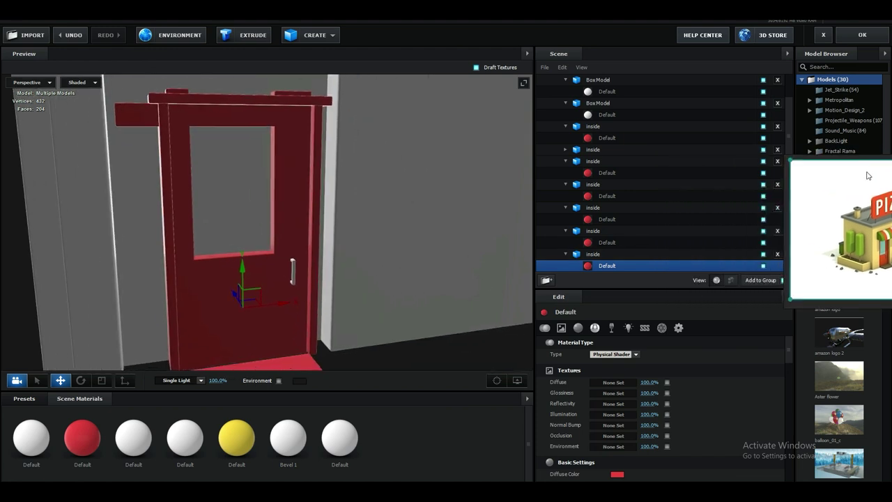
click(772, 256)
key(ctrl+z)
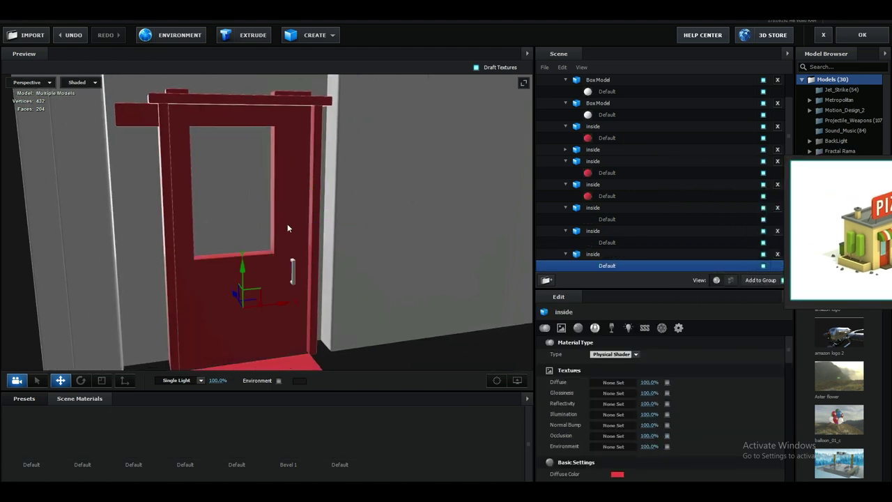
click(286, 200)
click(778, 208)
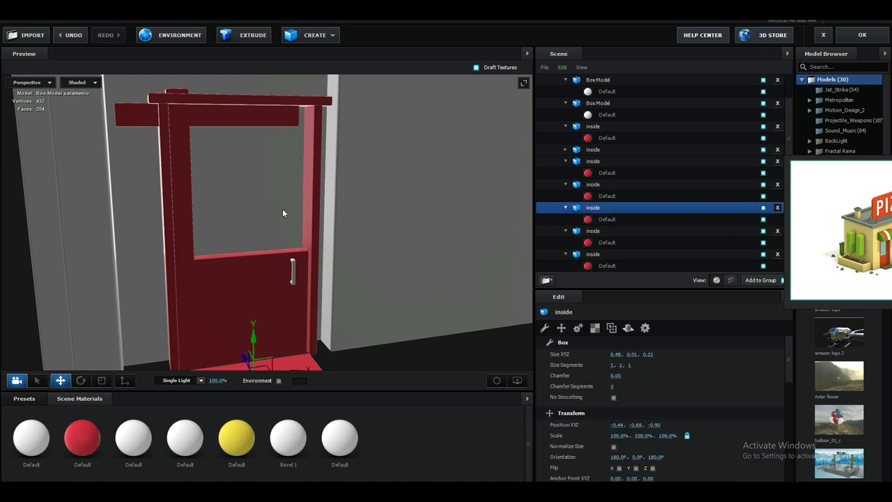
click(183, 210)
click(778, 184)
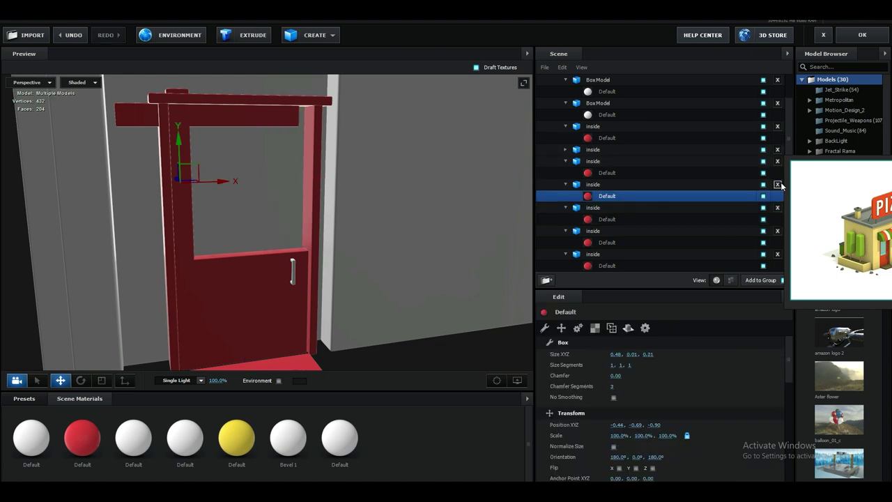
Extend the door copy's lower panel to cover the full door height and shift the door group to about X 0.05.
click(264, 276)
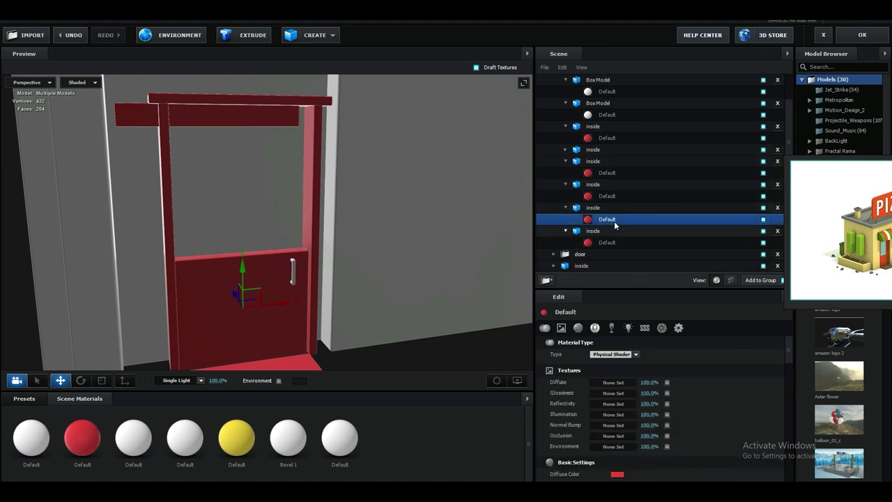
click(594, 208)
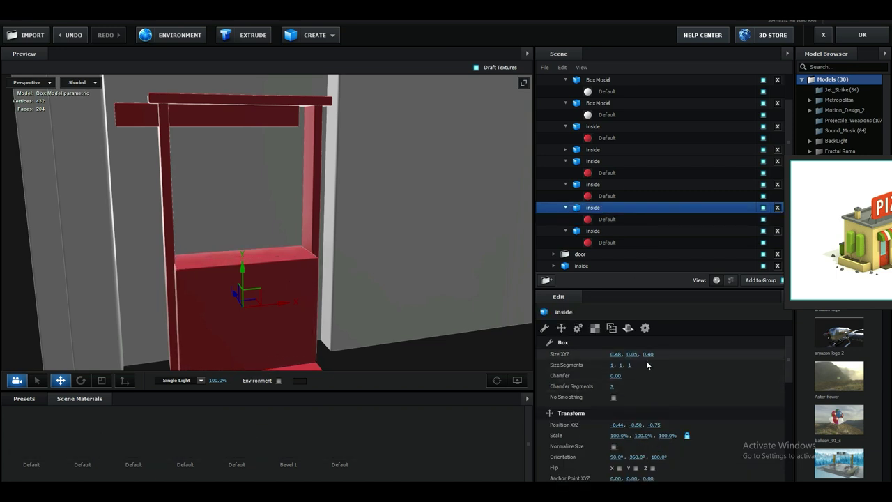
key(ctrl+z)
drag(627, 354, 689, 349)
key(ctrl+z)
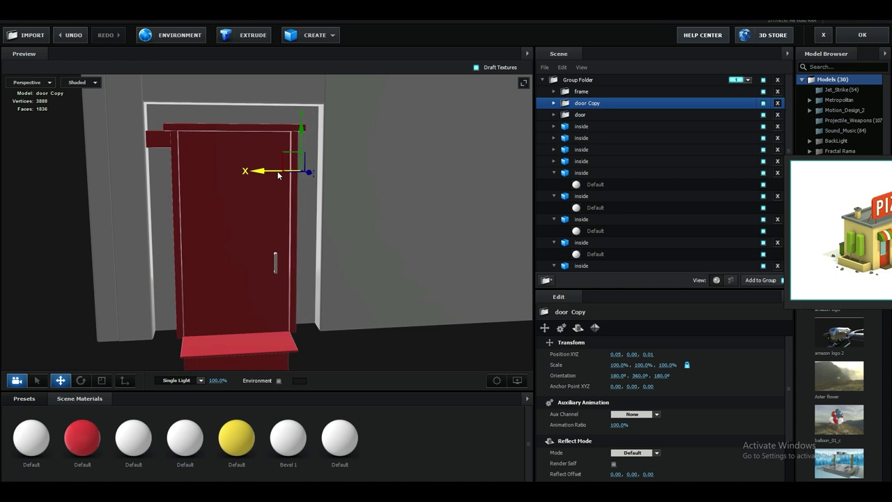
Examine how the door copy fits the opening in the back wall from several angles.
click(330, 248)
click(592, 221)
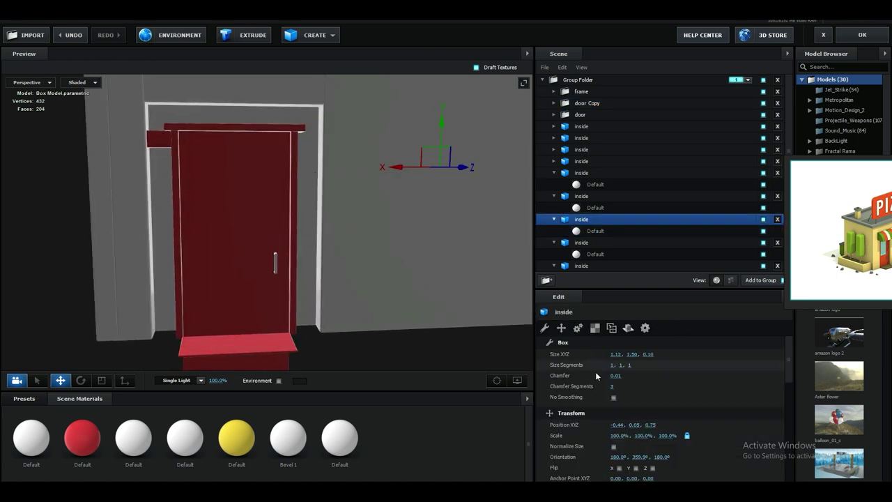
scroll(307, 260, down, 3)
middle_drag(307, 261, 328, 288)
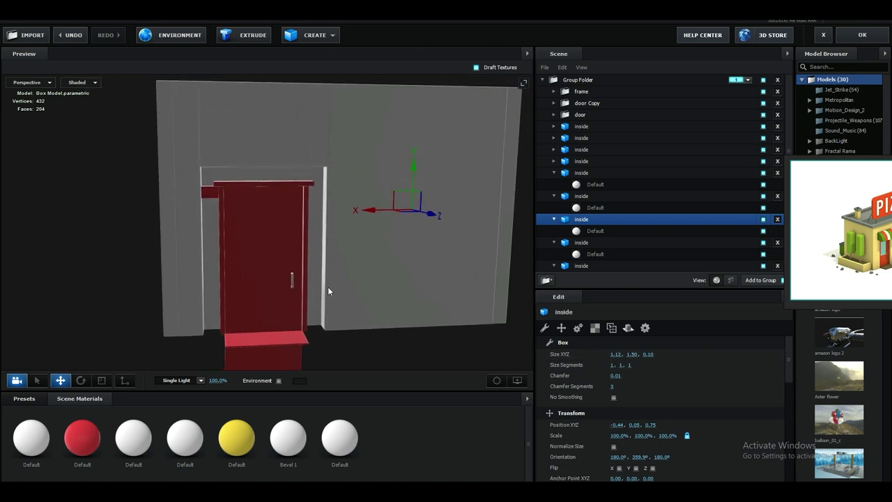
drag(329, 285, 262, 124)
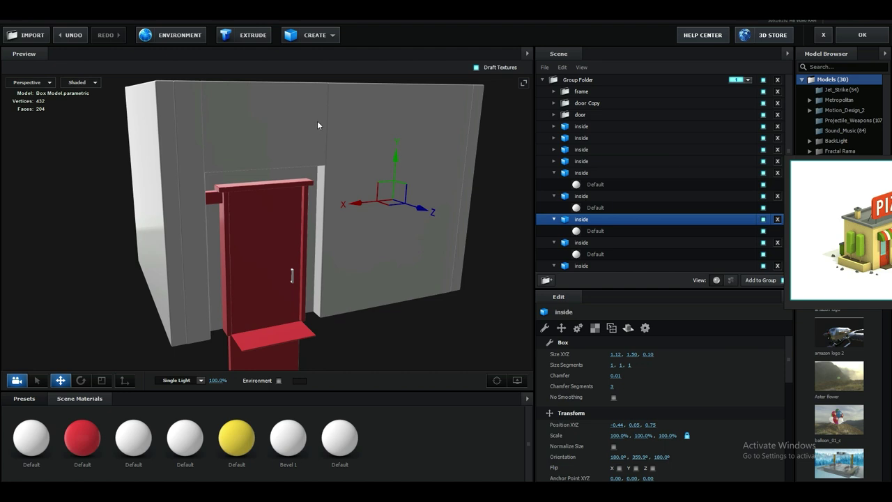
mouse_move(320, 271)
mouse_down()
mouse_move(290, 274)
mouse_move(319, 276)
mouse_move(292, 267)
mouse_move(312, 274)
mouse_up()
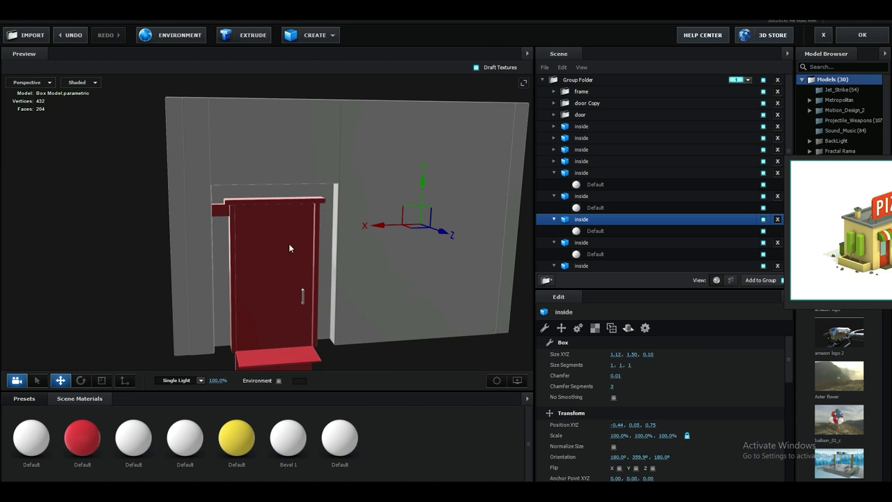
drag(290, 248, 315, 255)
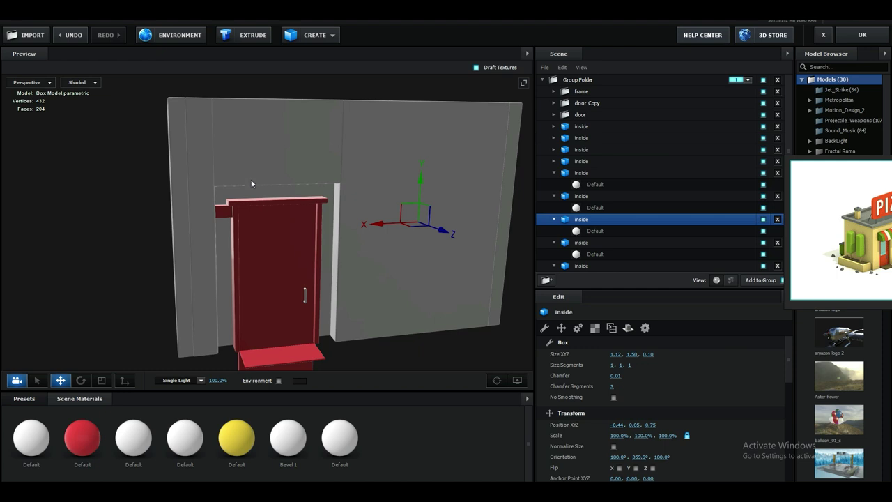
Increase the X size of the wall piece above the back door to 0.61 and lower it to about Y 0.49.
click(286, 156)
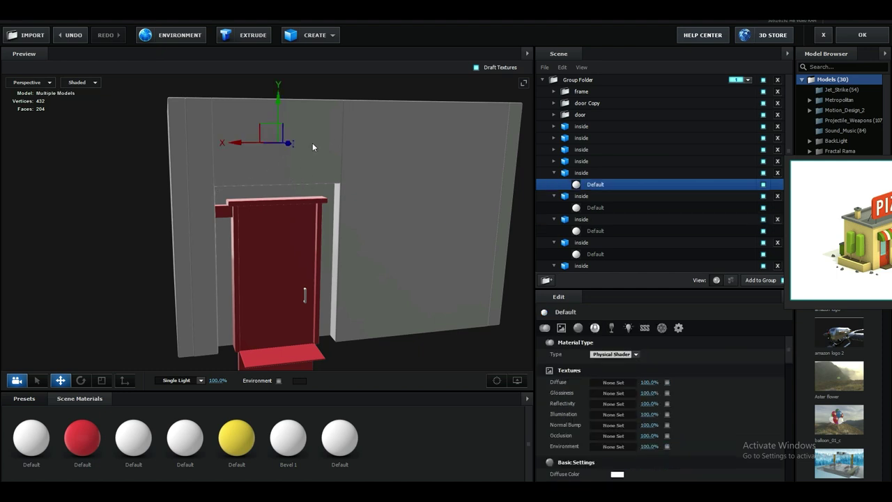
click(586, 175)
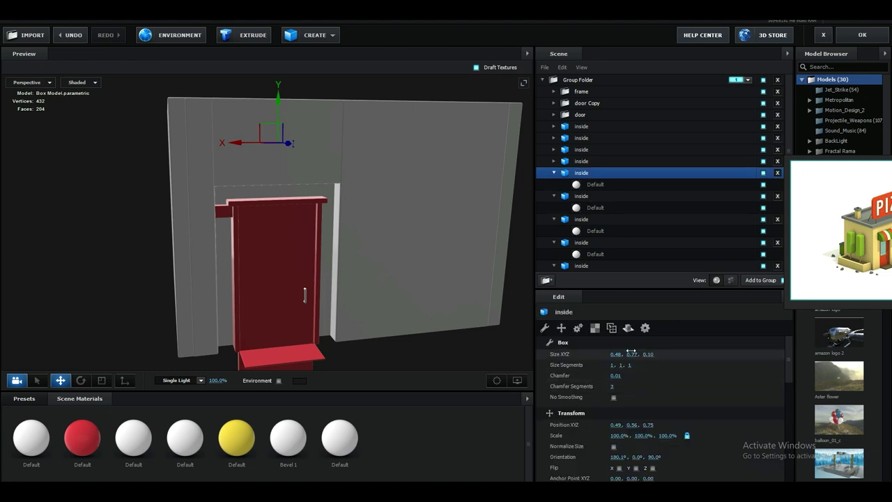
drag(615, 354, 618, 353)
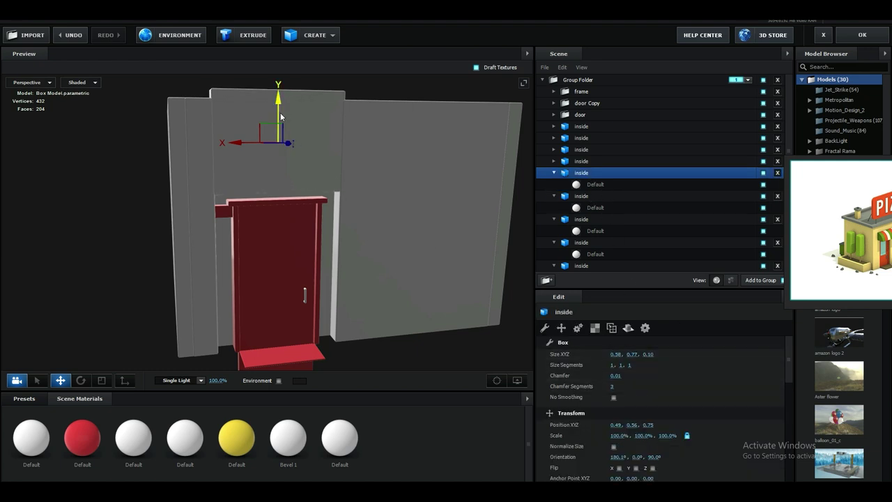
drag(280, 117, 281, 121)
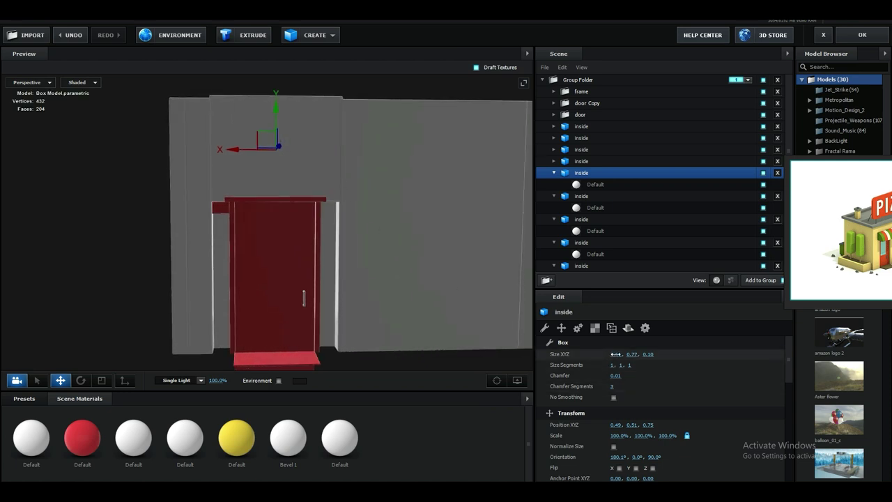
drag(276, 108, 277, 111)
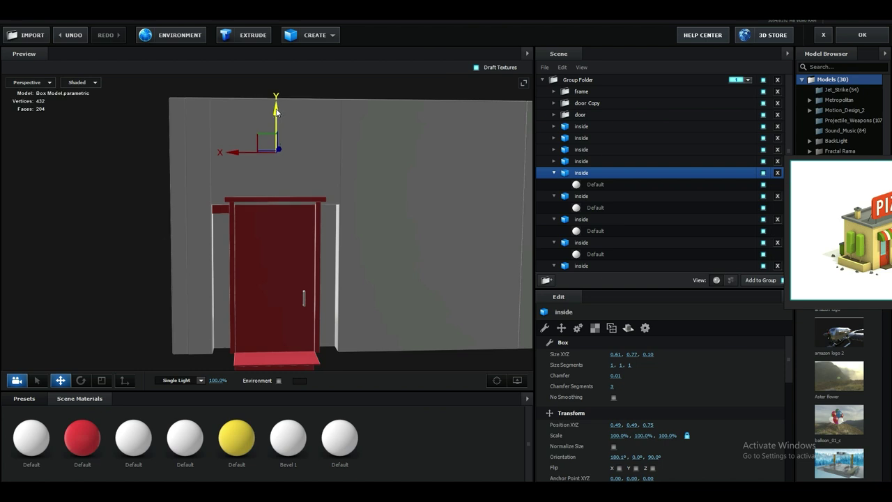
drag(288, 131, 308, 134)
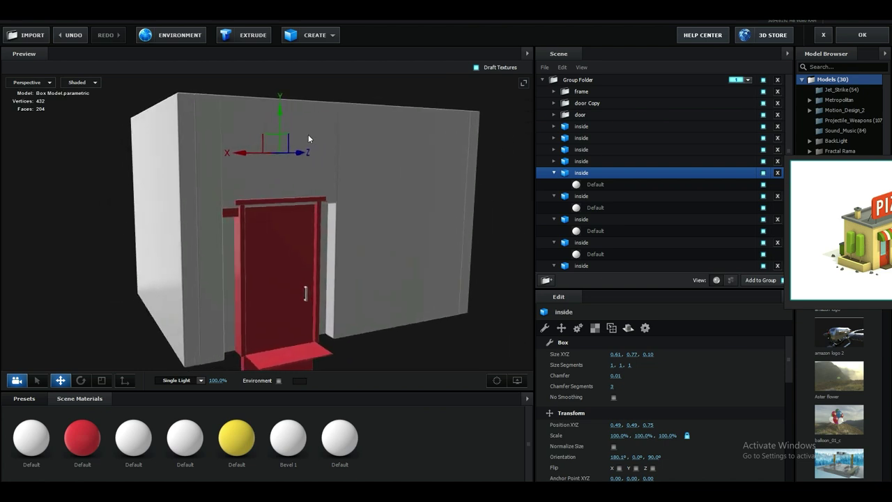
scroll(292, 201, up, 5)
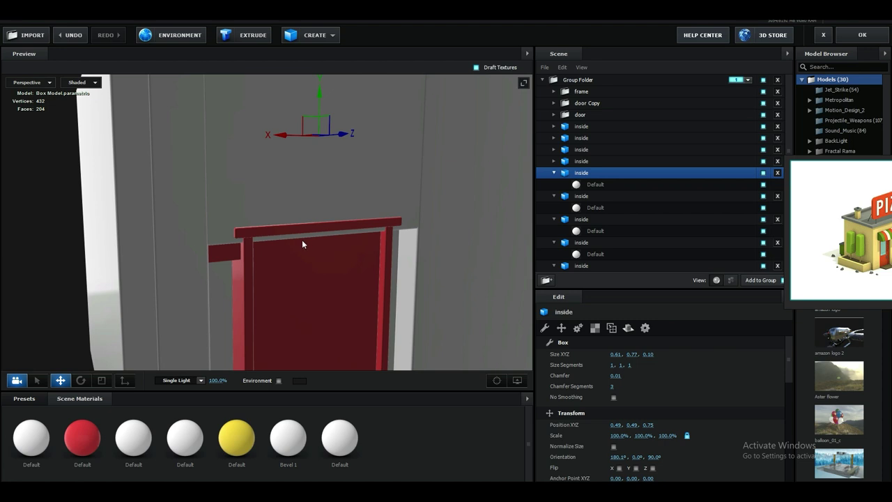
Set the X size of the wall piece above the back door to 0.58 and raise it to about Y 0.51.
drag(617, 354, 615, 355)
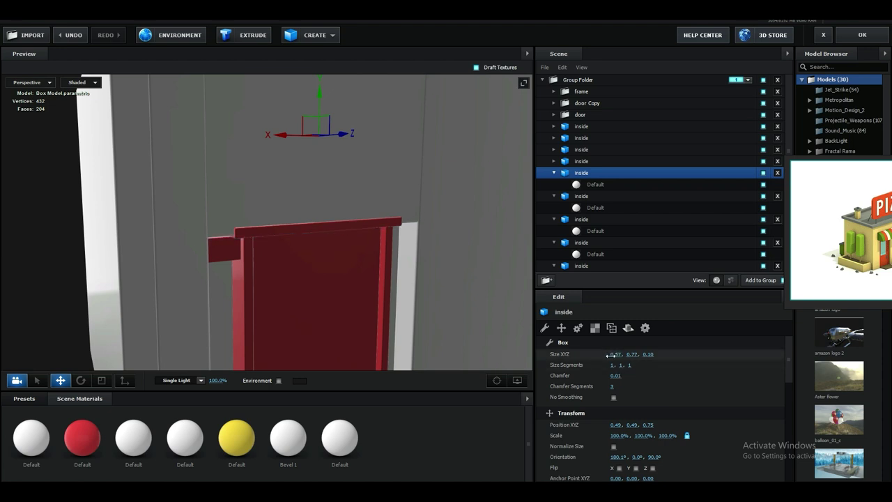
scroll(432, 263, down, 4)
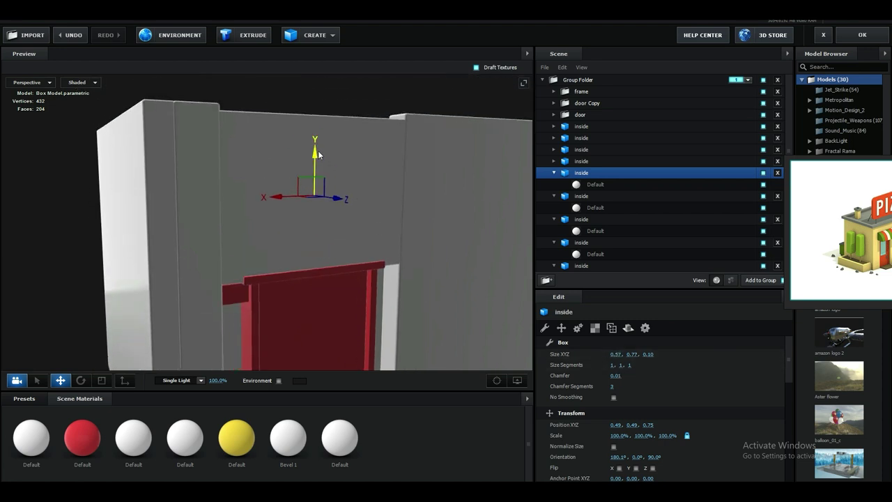
drag(317, 154, 314, 149)
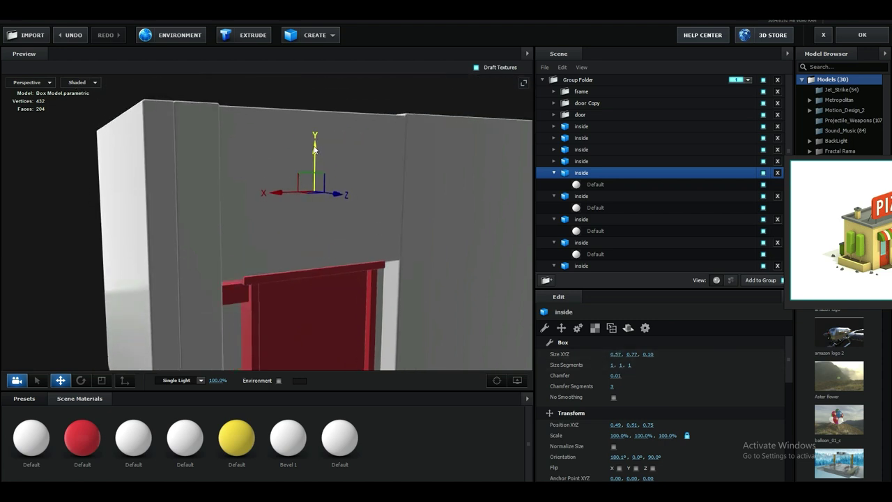
drag(617, 354, 618, 354)
mouse_move(515, 339)
mouse_down()
mouse_move(478, 328)
mouse_move(502, 335)
mouse_up()
middle_drag(504, 339, 474, 274)
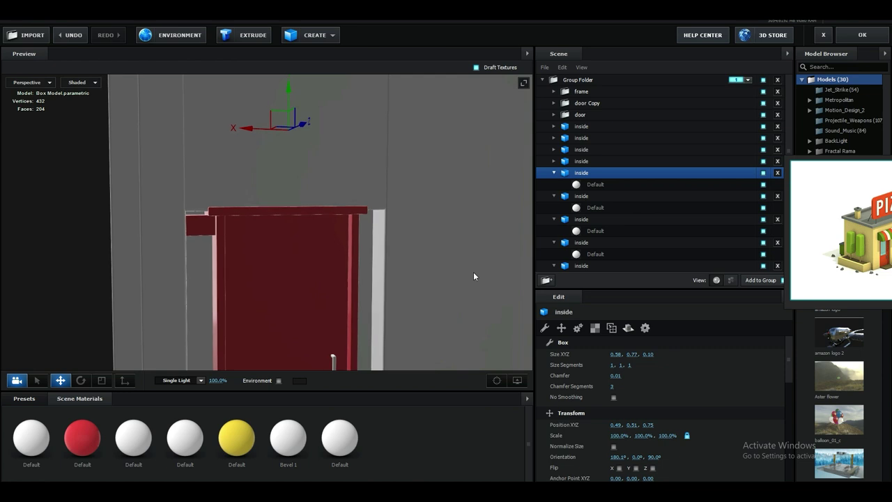
Reduce the Y size of the wall piece above the back door to 0.58 to fit between the neighbouring walls.
scroll(474, 274, down, 3)
click(582, 197)
drag(147, 253, 155, 255)
drag(391, 293, 418, 293)
click(585, 220)
drag(629, 350, 633, 351)
scroll(447, 307, down, 4)
drag(446, 307, 362, 283)
scroll(365, 307, up, 5)
click(359, 283)
drag(370, 293, 377, 307)
click(581, 173)
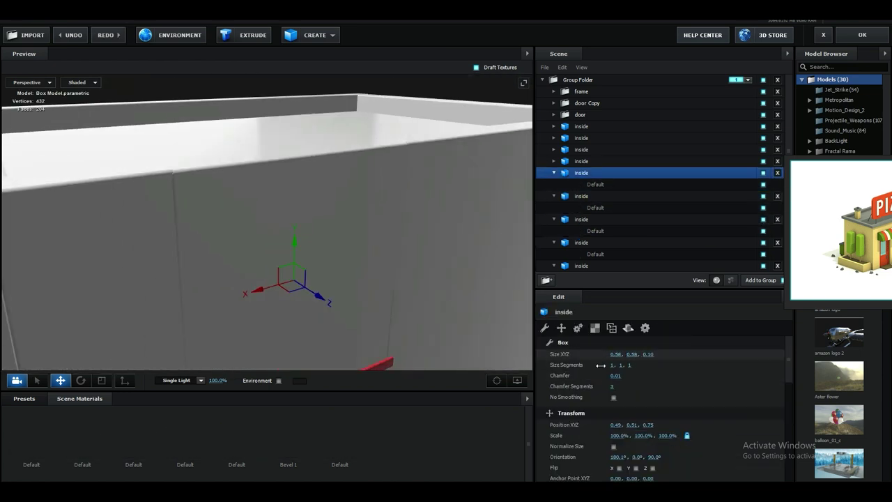
scroll(449, 304, down, 5)
drag(450, 304, 406, 263)
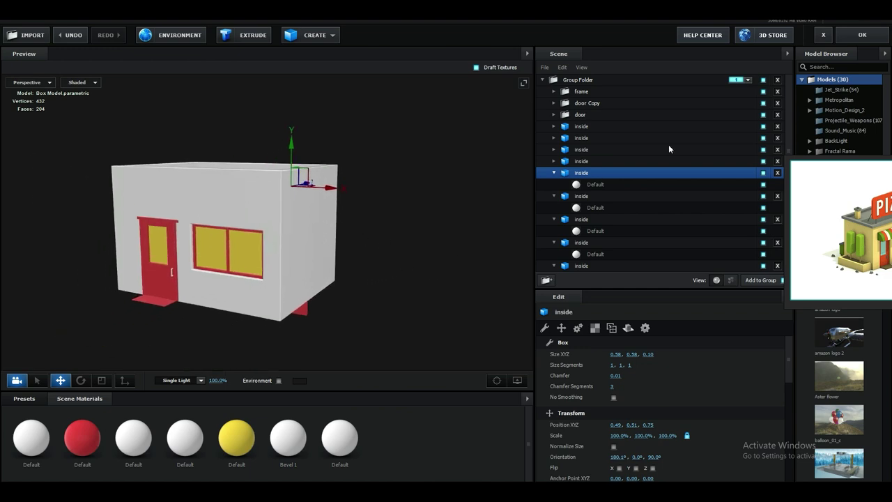
Apply the Element 3D scene changes to the After Effects composition and save the project.
click(863, 35)
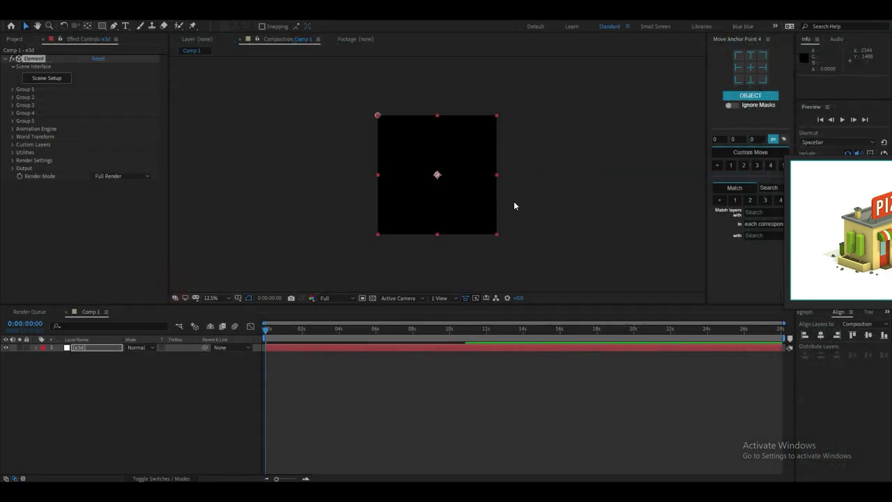
key(ctrl+s)
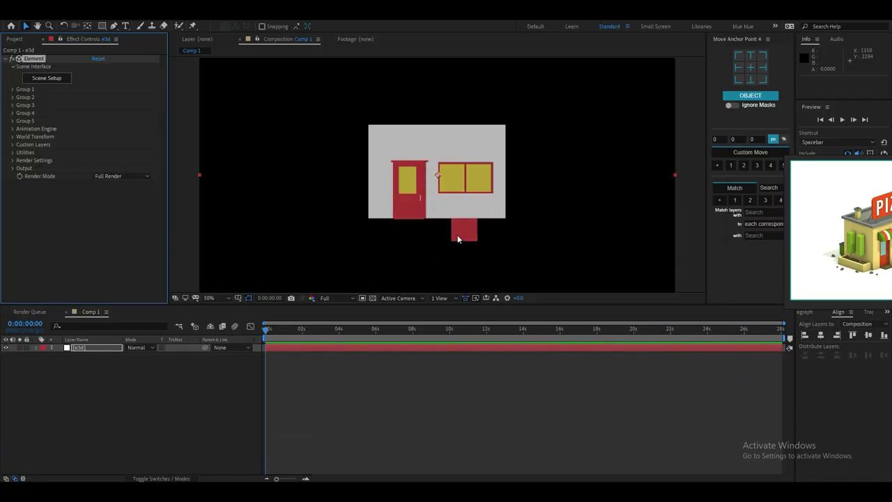
key(comma)
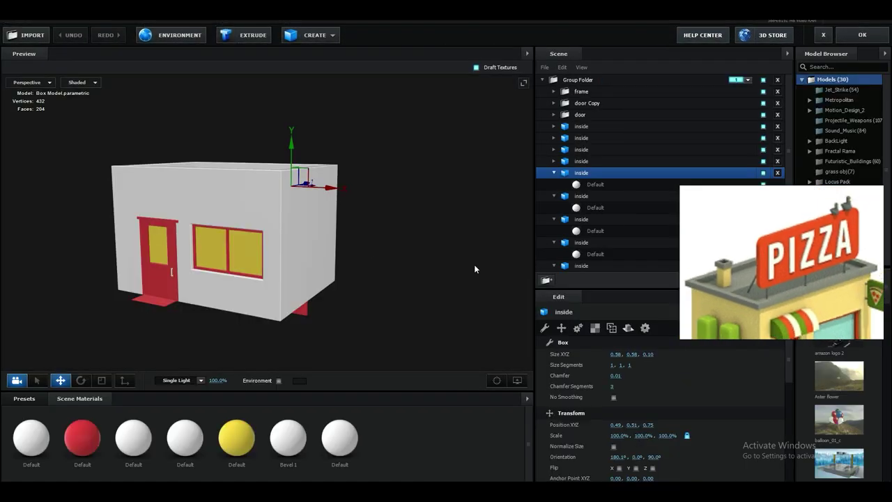
Reopen the scene setup and add a nested group folder named rough.
scroll(318, 241, down, 3)
drag(317, 242, 371, 247)
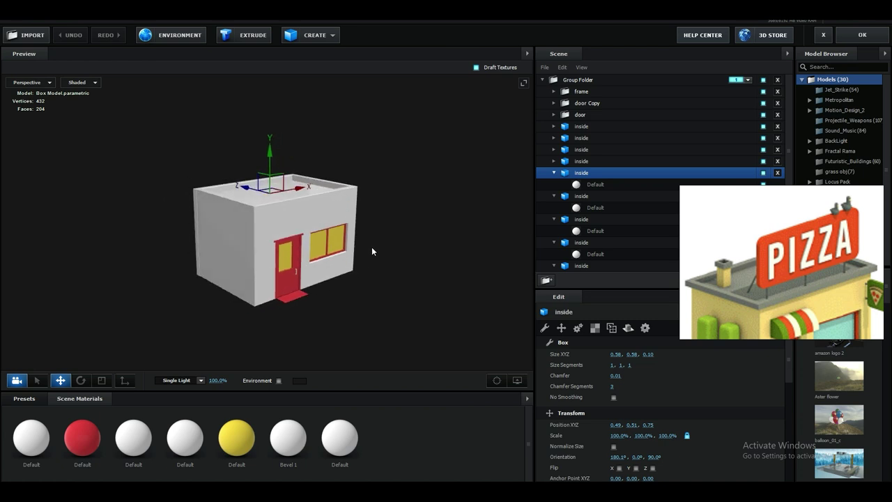
click(562, 81)
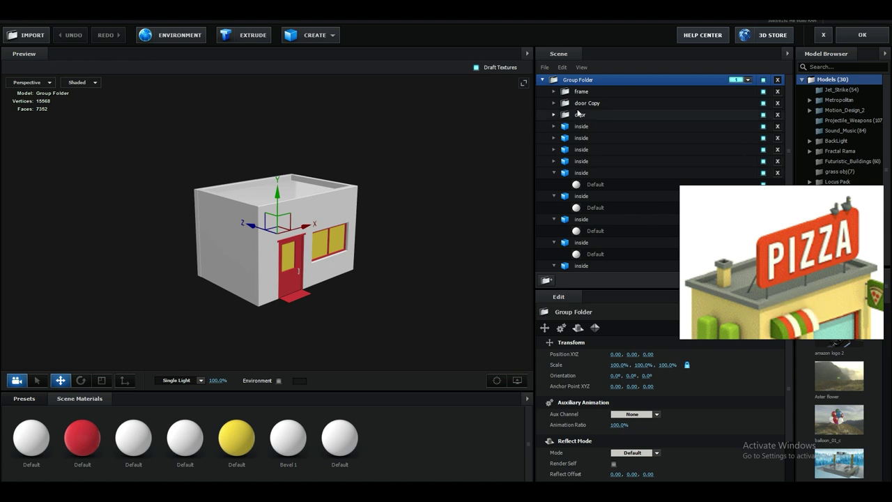
click(549, 280)
double_click(578, 95)
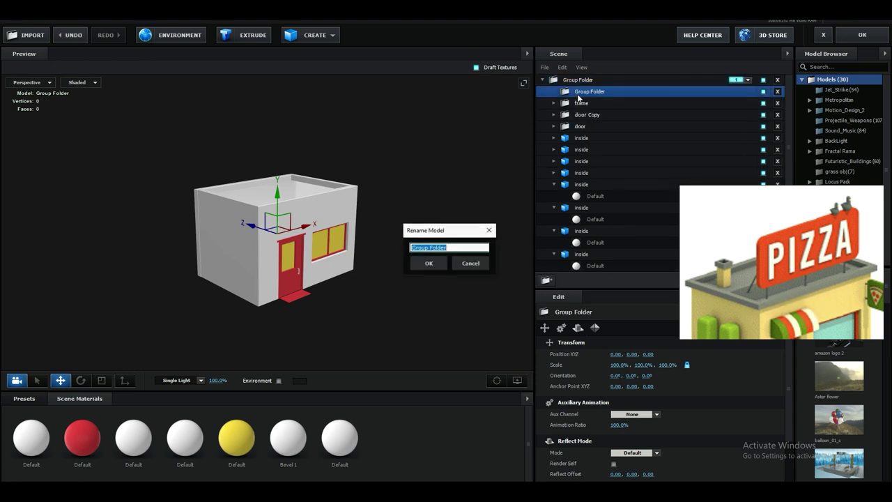
key(Return)
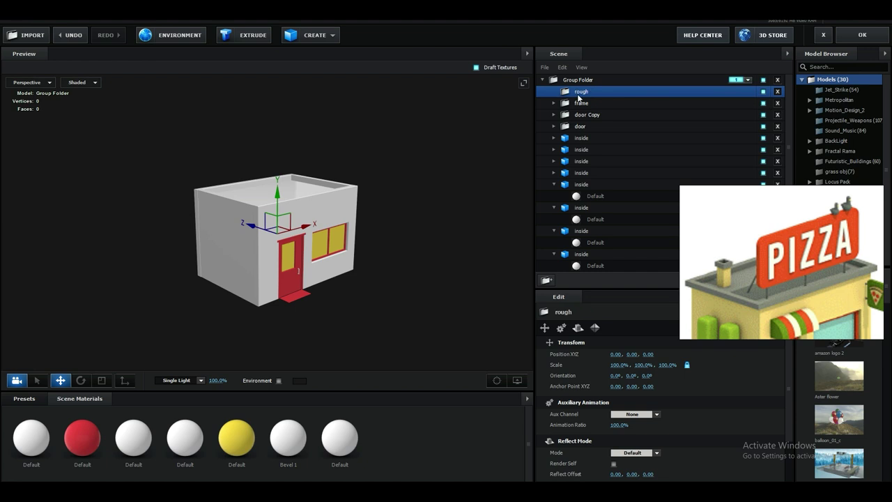
Duplicate the wall piece above the front door and window, raise the copy to about Y 1.09, and put it in the rough folder.
scroll(408, 216, down, 1)
middle_drag(387, 218, 381, 252)
scroll(380, 251, up, 1)
click(326, 39)
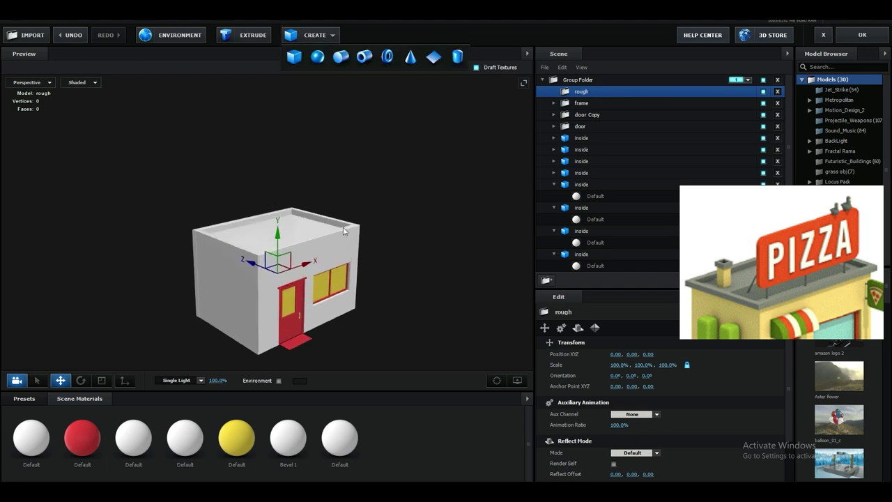
drag(389, 233, 395, 233)
scroll(395, 233, up, 3)
middle_drag(396, 233, 375, 208)
scroll(349, 220, up, 3)
click(316, 229)
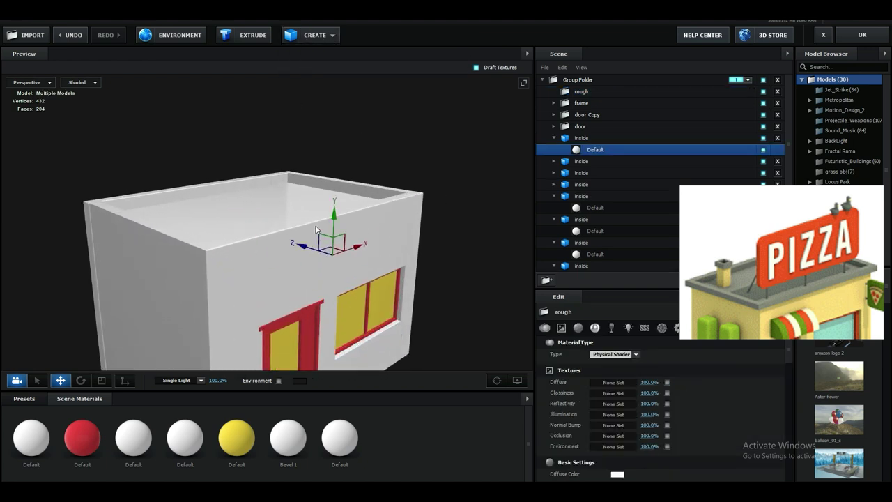
drag(330, 230, 325, 132)
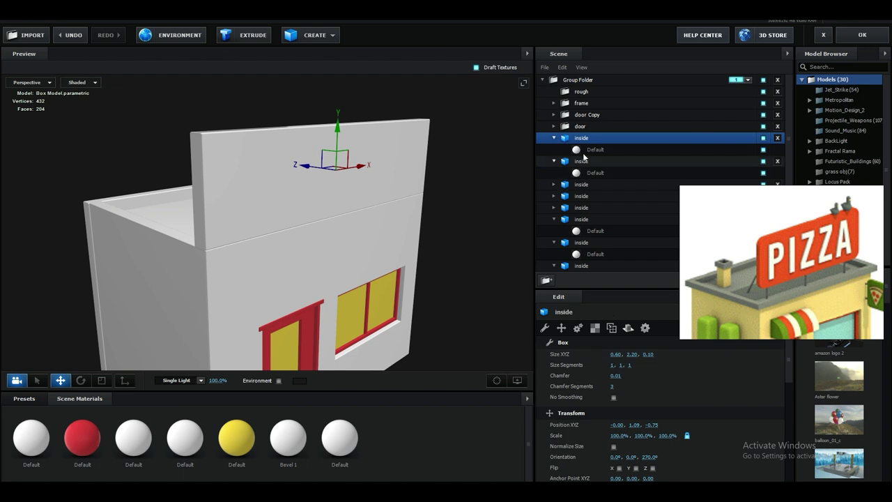
drag(602, 130, 597, 89)
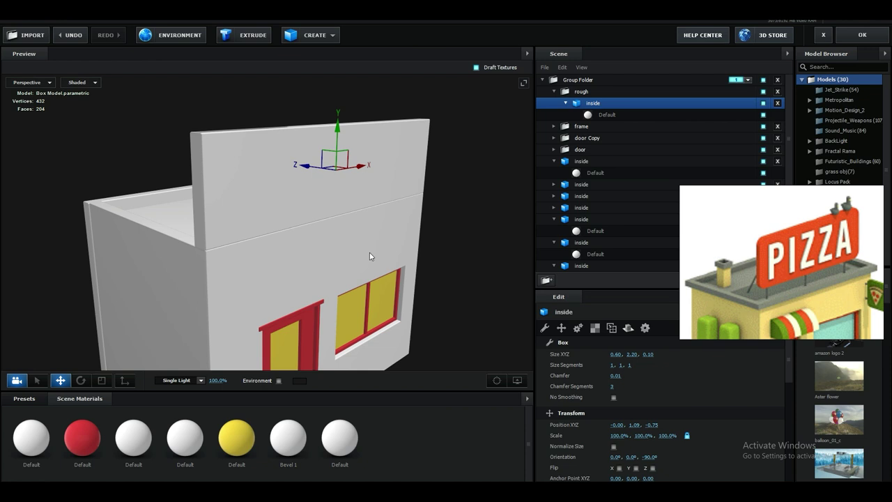
Reshape the raised copy into a thin roof trim, Y size 2.23 and Z size 0.13, along the front wall's top edge at Y 0.83.
drag(370, 253, 404, 293)
drag(617, 355, 580, 356)
drag(396, 327, 427, 332)
drag(632, 355, 650, 356)
scroll(335, 174, down, 3)
drag(336, 95, 336, 126)
mouse_move(281, 169)
mouse_down()
mouse_move(290, 150)
mouse_move(296, 159)
mouse_up()
drag(224, 237, 139, 213)
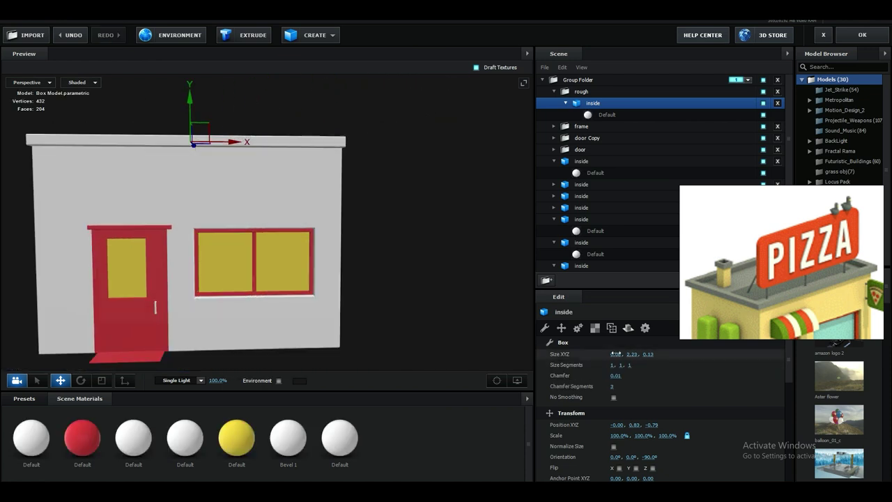
Refine the front roof trim to X size 0.12 and Z size 0.18, adjusting its length in the orthographic view.
click(30, 82)
drag(616, 354, 619, 355)
click(28, 90)
scroll(279, 209, down, 4)
middle_drag(285, 230, 284, 167)
drag(632, 354, 633, 354)
drag(649, 354, 651, 354)
drag(632, 354, 639, 355)
Duplicate the front roof trim and move the copy to the back wall's top edge.
click(30, 82)
click(29, 102)
drag(138, 153, 222, 224)
key(ctrl+d)
drag(327, 169, 140, 175)
drag(230, 230, 258, 223)
Duplicate the trim again, rotate it 90° onto the side wall's top edge, and shorten its Y size to 1.65.
key(ctrl+d)
drag(145, 192, 230, 187)
key(e)
drag(265, 189, 307, 203)
drag(239, 160, 315, 230)
drag(635, 357, 604, 361)
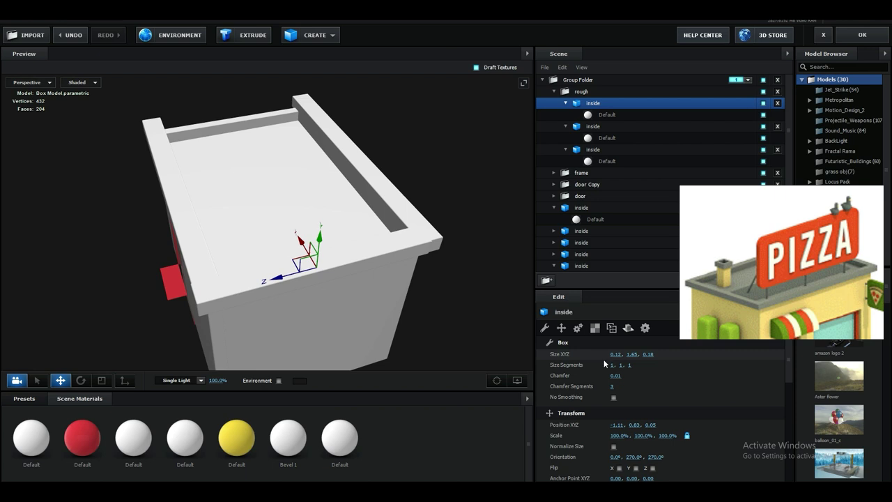
Shorten the side roof trim's Y size to 1.56 and align it between the front and back trims at about X -1.10.
scroll(307, 244, up, 3)
drag(289, 239, 309, 235)
drag(335, 279, 230, 258)
drag(632, 355, 628, 356)
drag(230, 258, 314, 272)
drag(232, 217, 233, 221)
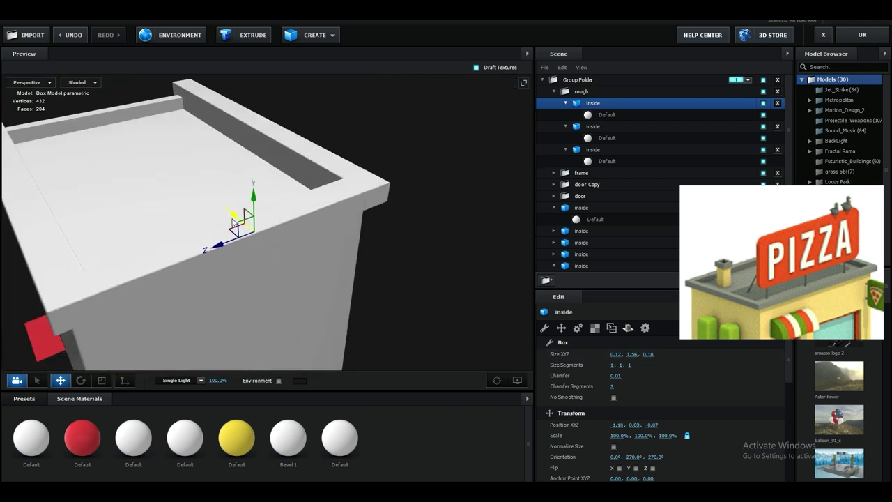
Duplicate the side roof trim and place the copy on the opposite side wall at about X 1.10.
key(ctrl+y)
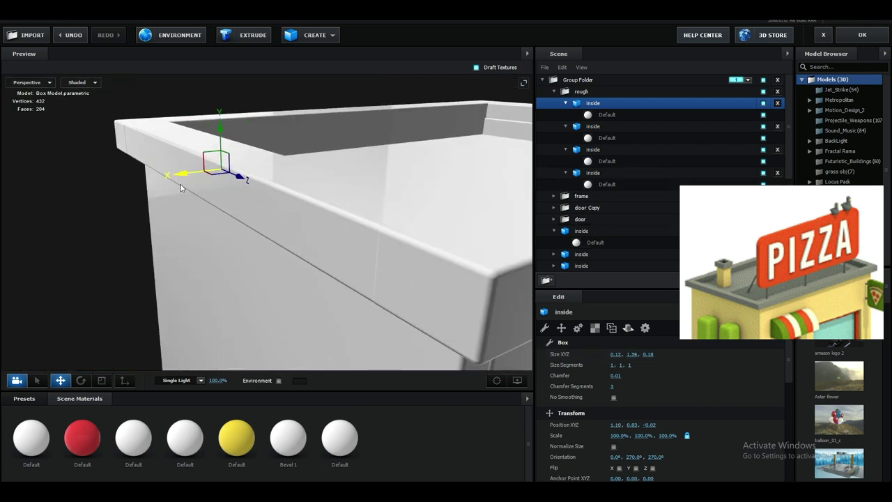
scroll(182, 188, down, 5)
drag(182, 188, 111, 289)
scroll(390, 244, up, 4)
drag(377, 238, 456, 264)
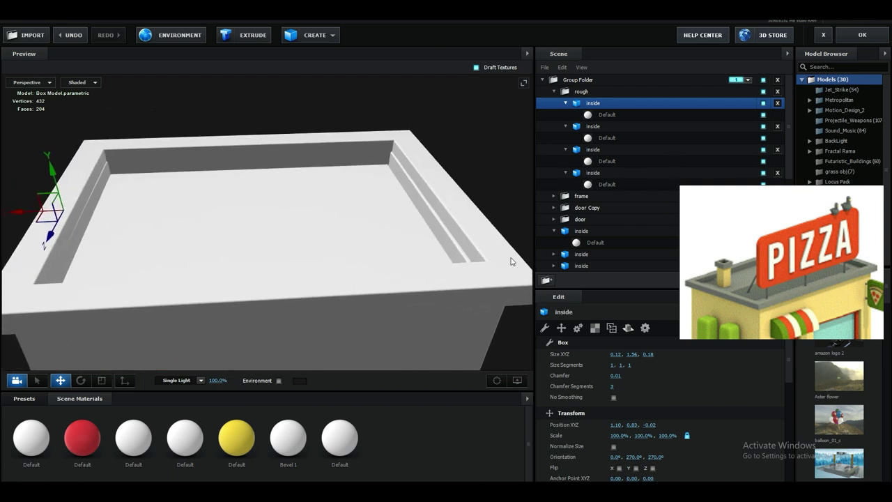
Duplicate the side trim as a roof slab, widen its Z size to 2.20, and position it at about X 0.03, Y 0.75.
middle_drag(450, 237, 402, 269)
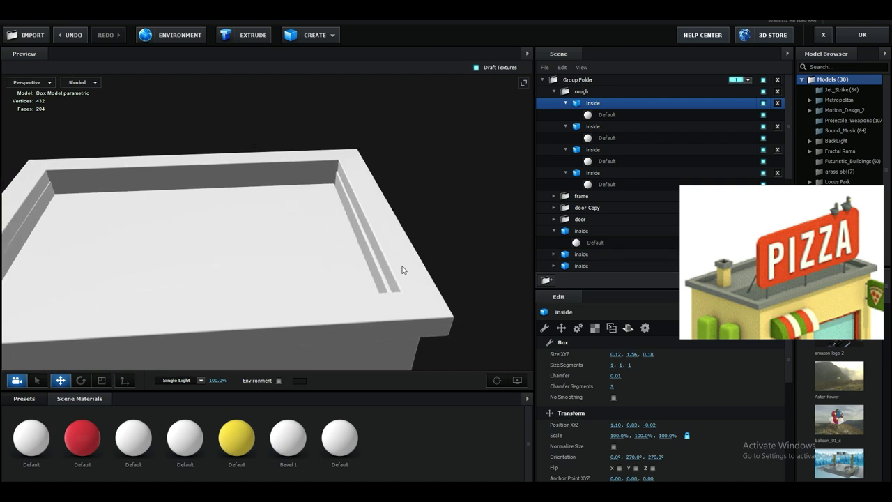
drag(262, 267, 408, 246)
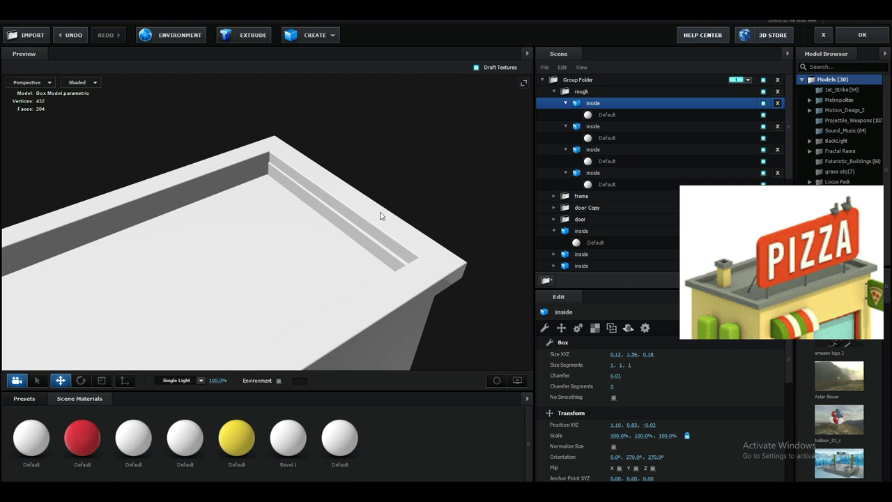
drag(382, 215, 352, 201)
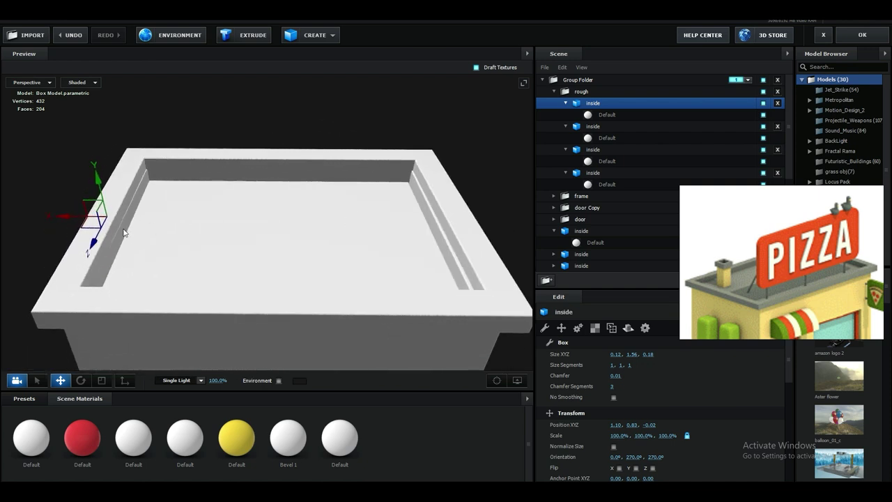
click(108, 241)
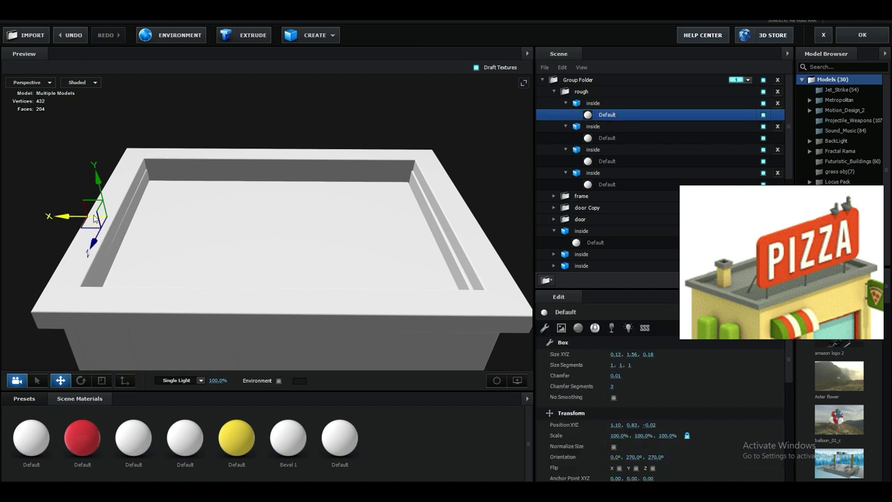
ctrl+drag(69, 216, 204, 215)
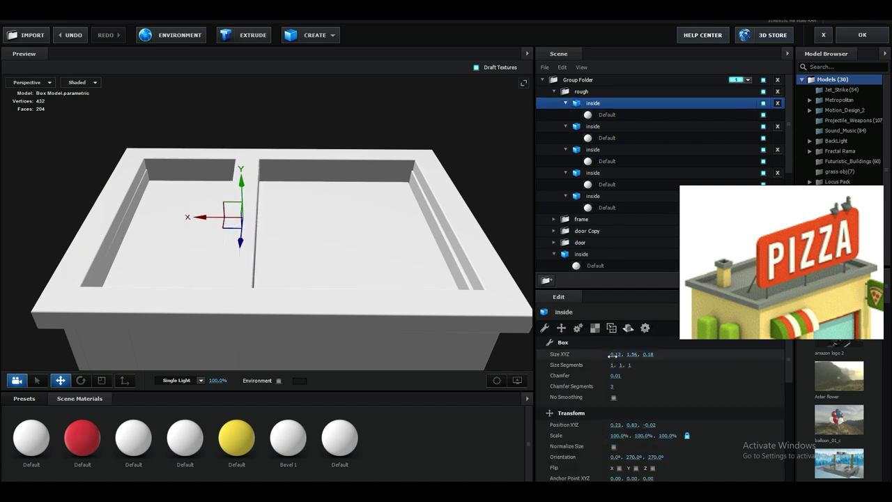
drag(613, 356, 569, 355)
key(ctrl+z)
drag(633, 356, 736, 353)
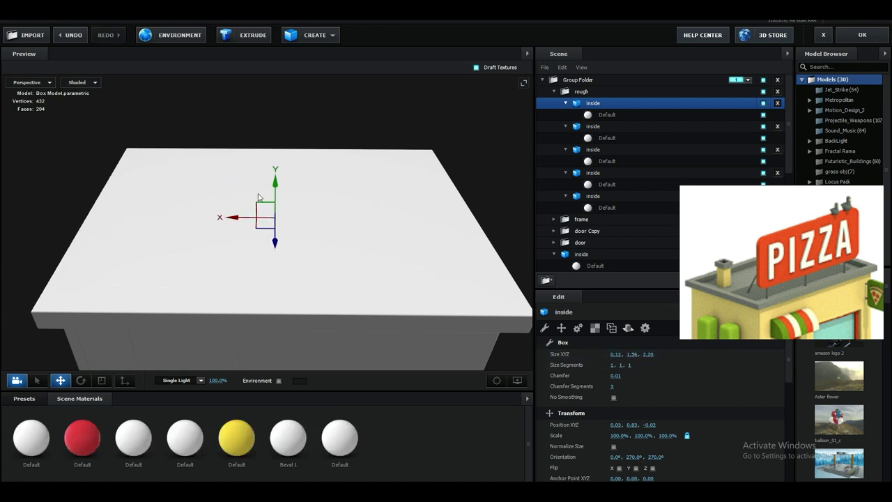
drag(274, 192, 416, 195)
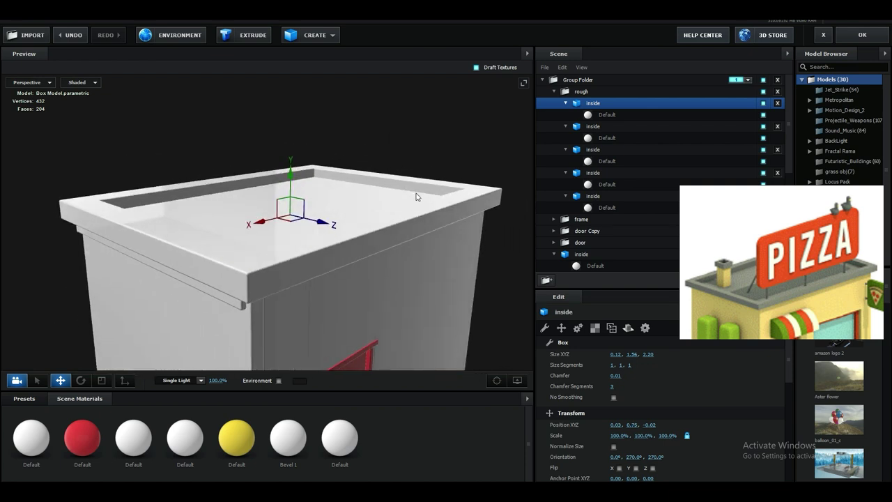
Create a 0.13 × 0.26 × 0.12 chimney box near the roof corner and shape a rim on it from smaller copies.
scroll(420, 227, down, 4)
middle_drag(419, 226, 426, 253)
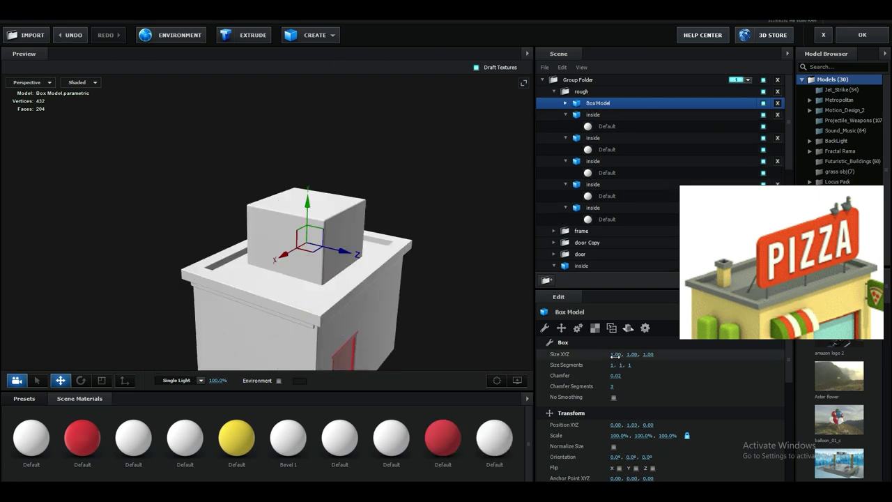
drag(632, 354, 616, 354)
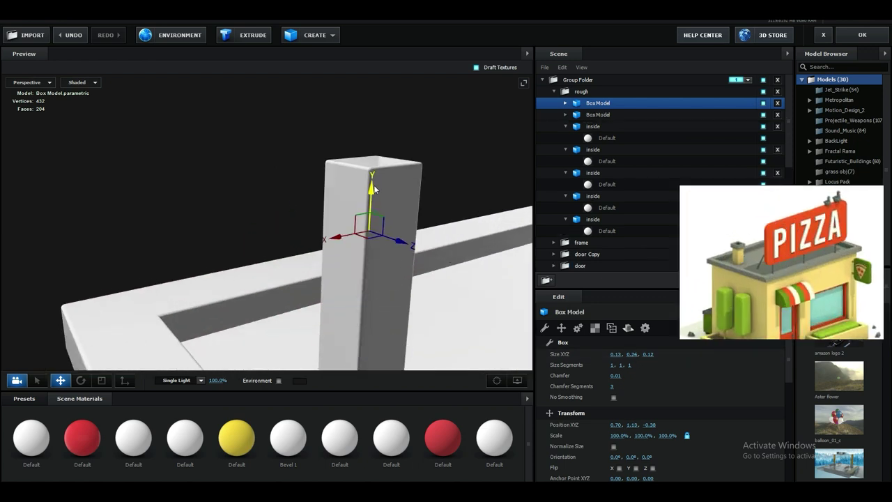
drag(633, 354, 618, 356)
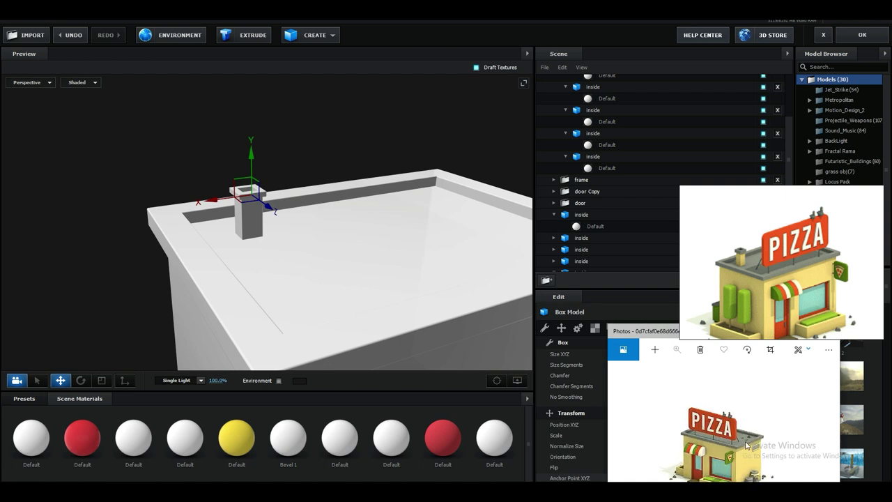
Compare the roof and chimney with the rotating pizza shop reference.
scroll(410, 255, down, 2)
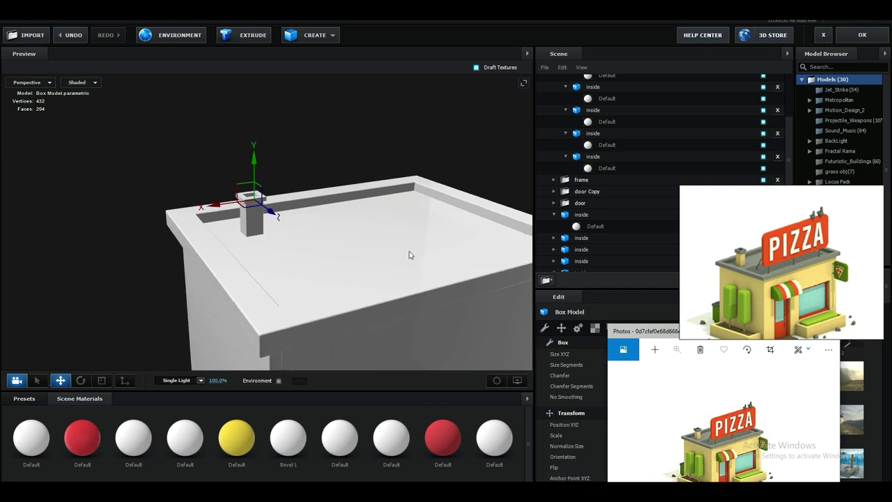
drag(410, 255, 389, 276)
key(alt+Tab)
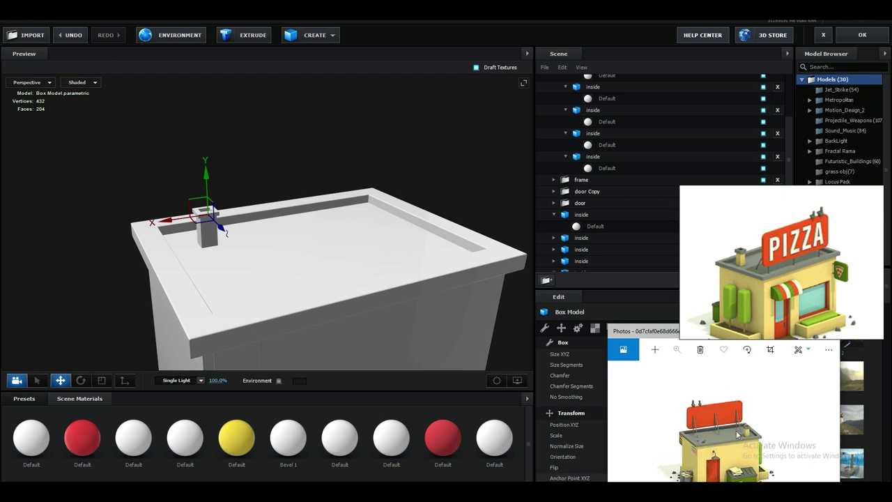
scroll(547, 114, up, 5)
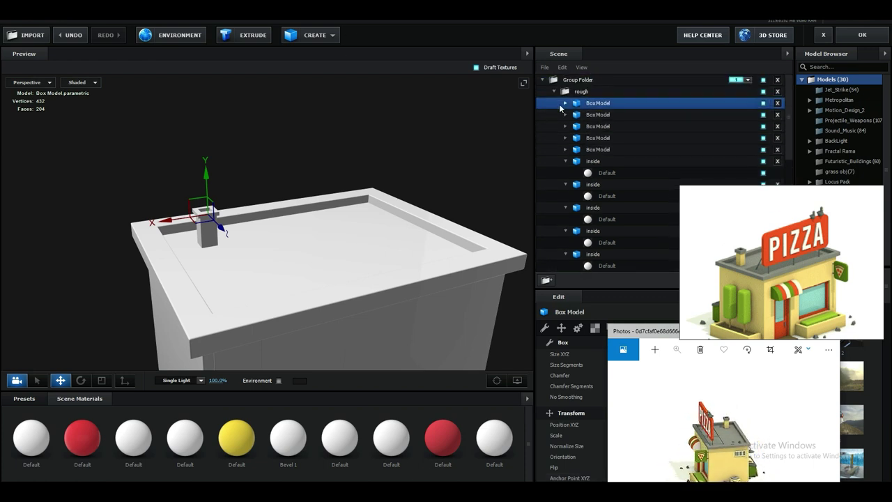
Add an empty group folder above the rough folder inside the main group and rename it banner.
click(583, 92)
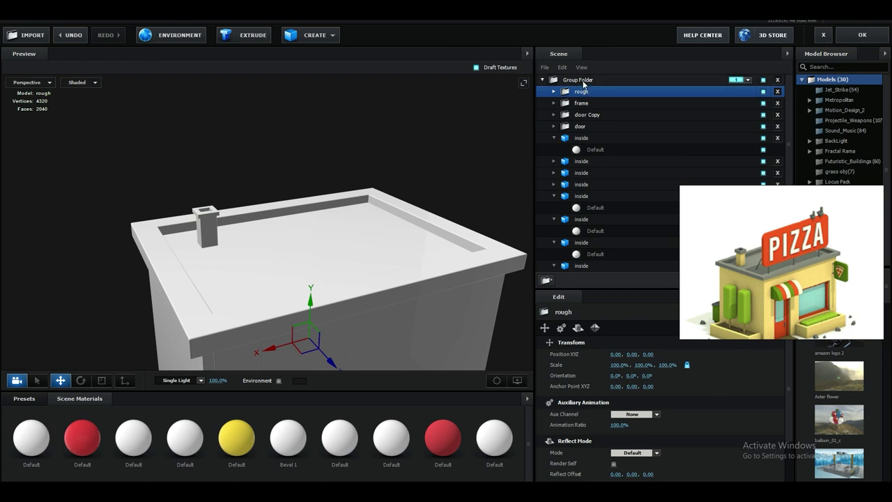
click(554, 91)
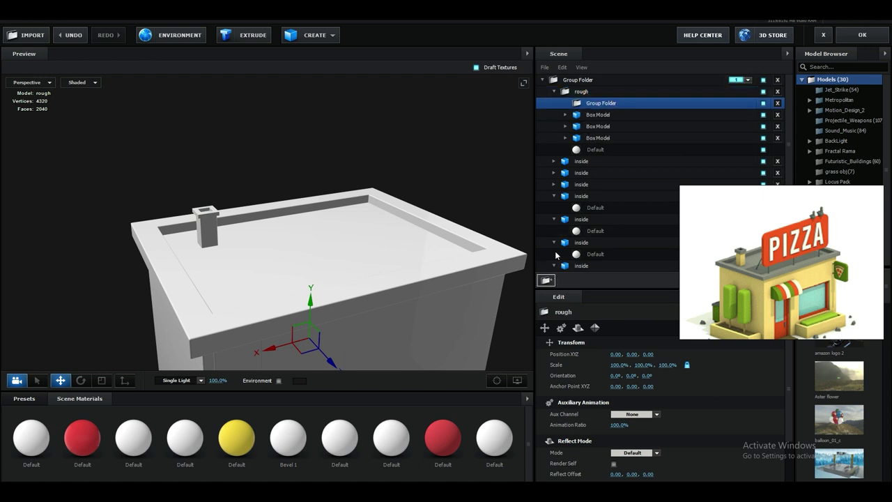
click(592, 103)
drag(584, 79, 586, 80)
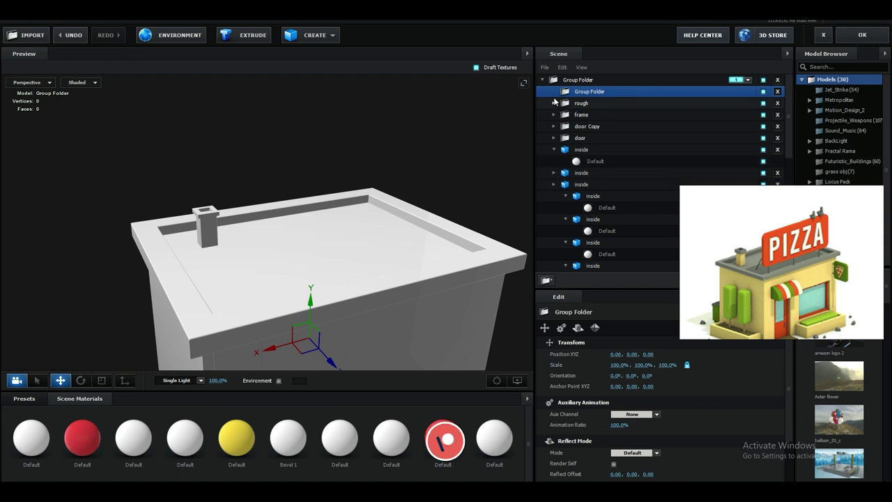
double_click(588, 92)
text(bann)
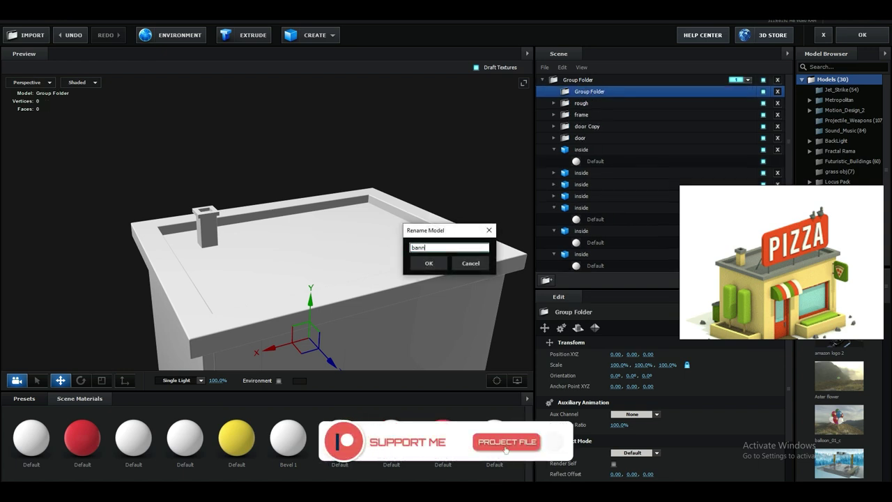
text(er)
key(Return)
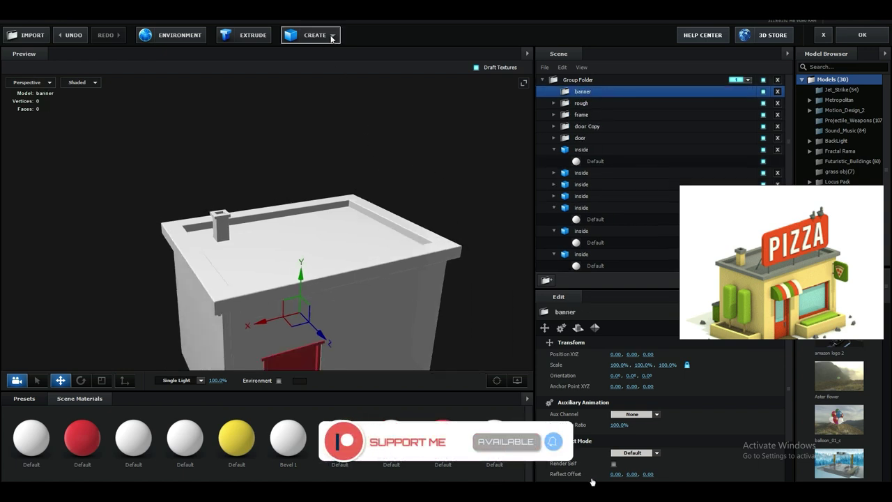
Create a box in the banner folder, raise it above the roof to Y 1.25, and enable mesh optimization.
click(332, 36)
click(304, 59)
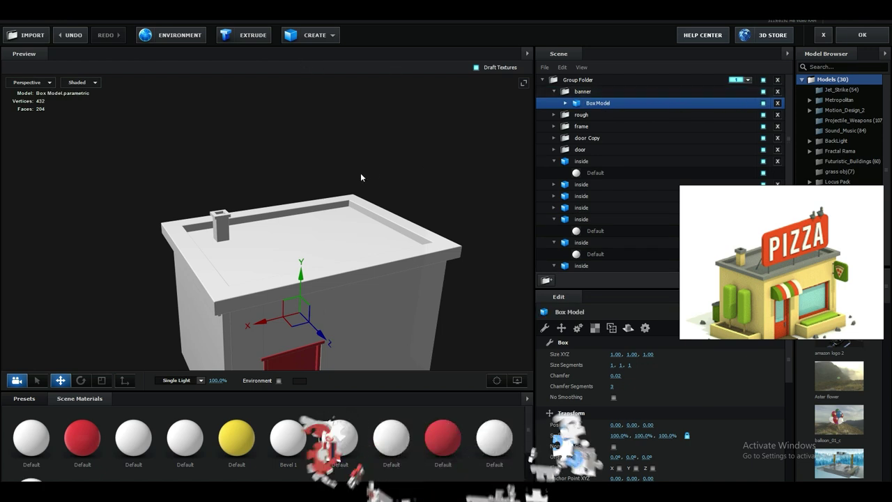
drag(302, 277, 304, 159)
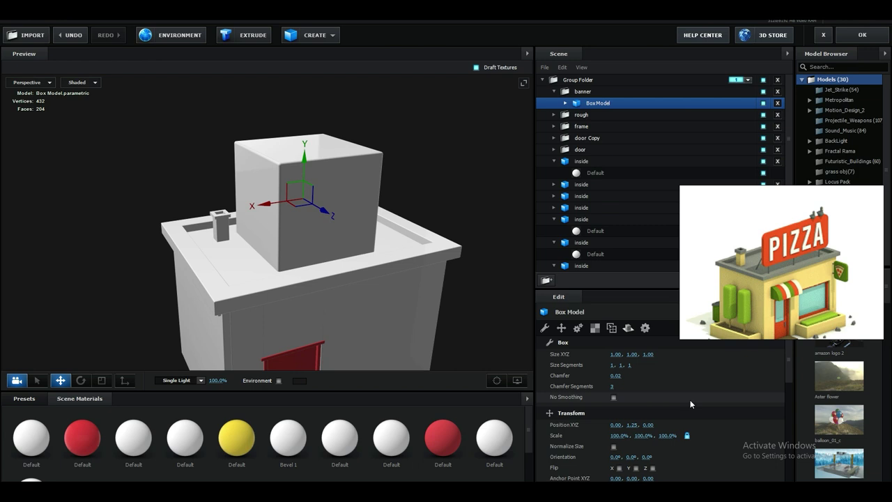
scroll(690, 399, down, 5)
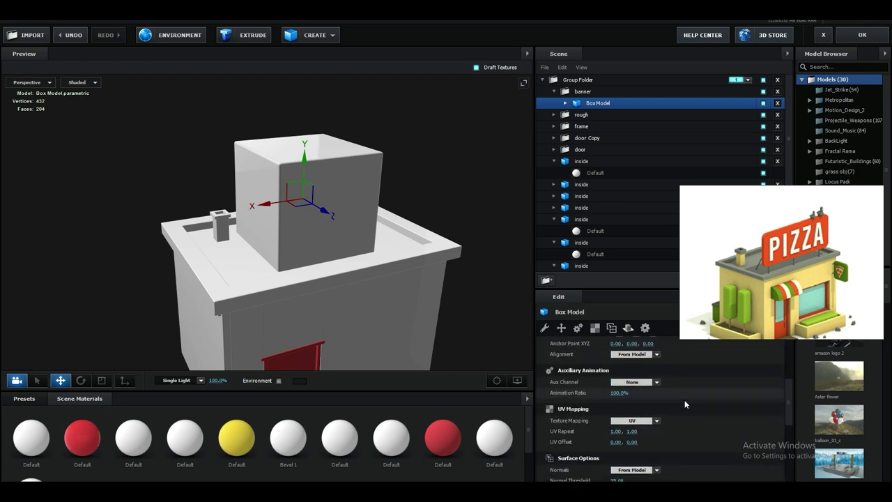
scroll(685, 403, down, 5)
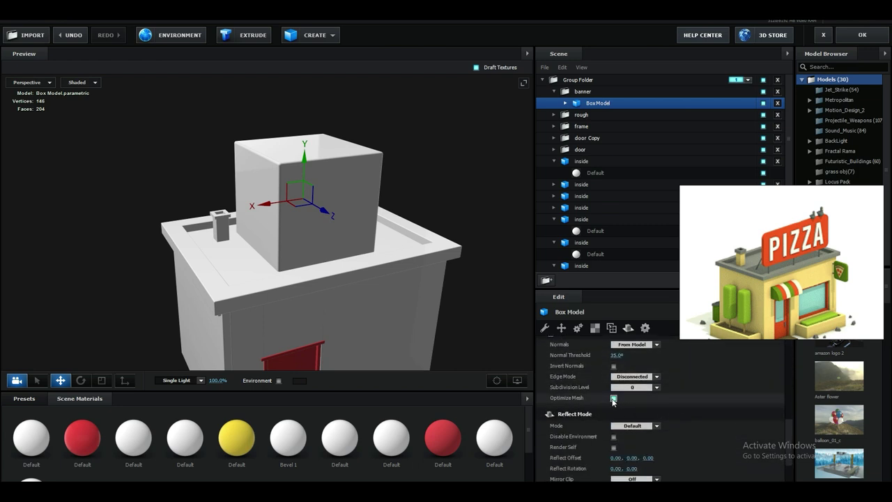
Shift the box to about Z -0.40 and flatten it into a 1.78 × 0.76 × 0.07 sign panel.
drag(390, 322, 527, 371)
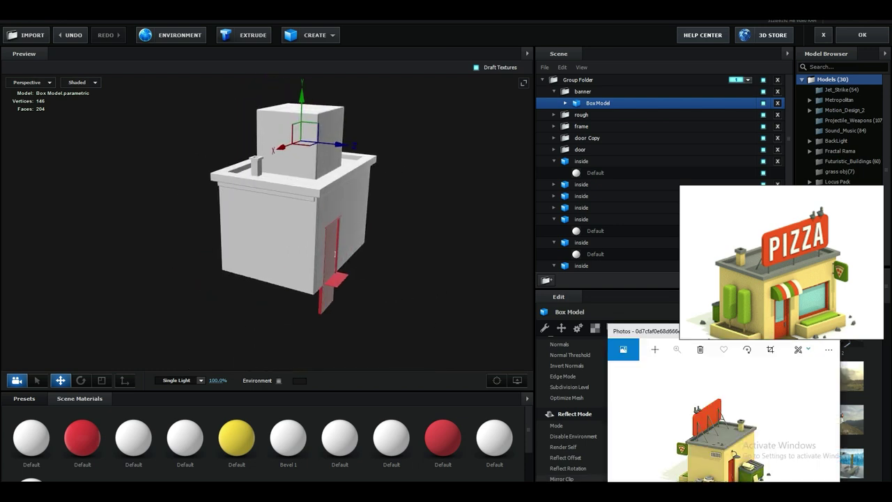
drag(445, 307, 397, 307)
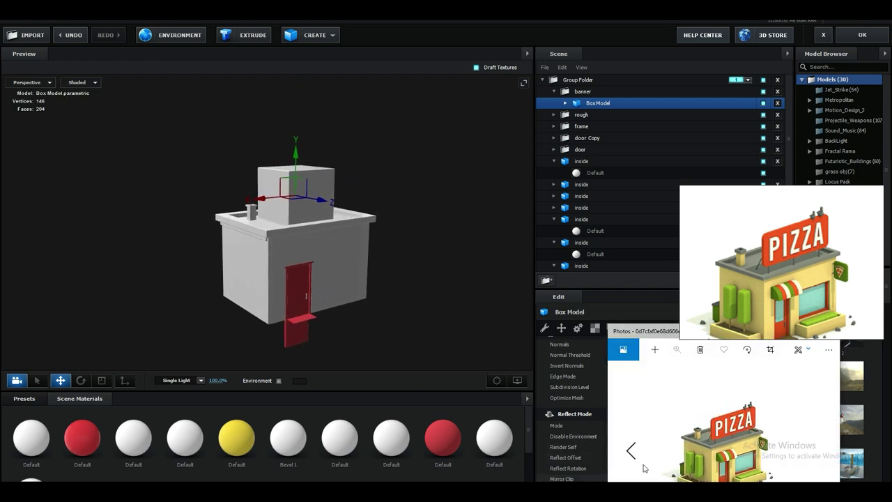
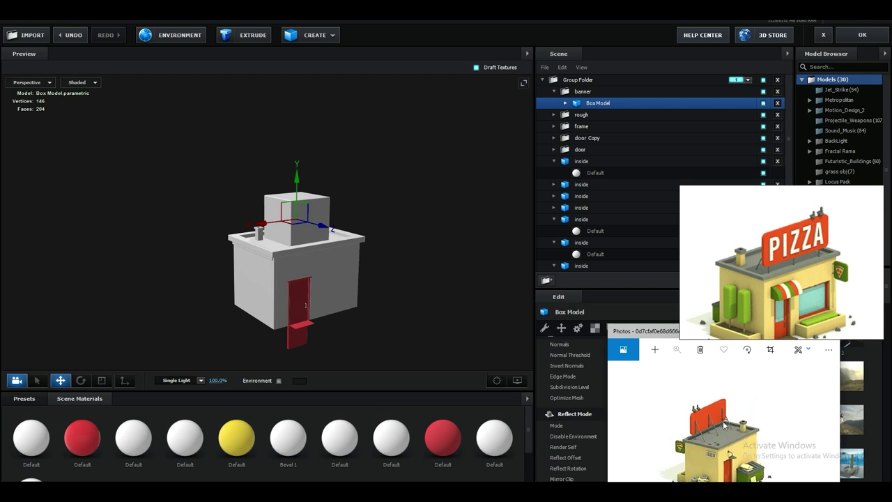
drag(309, 301, 317, 311)
scroll(350, 307, up, 3)
middle_drag(339, 313, 316, 301)
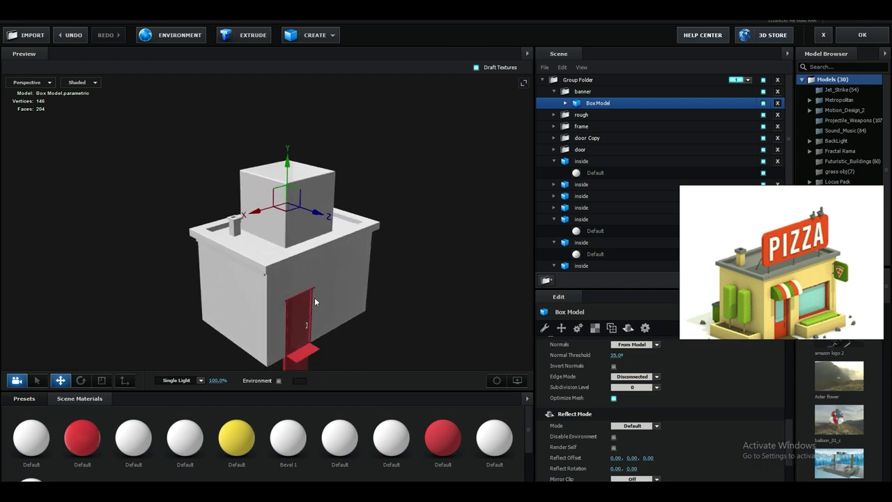
drag(315, 302, 424, 283)
drag(335, 299, 252, 237)
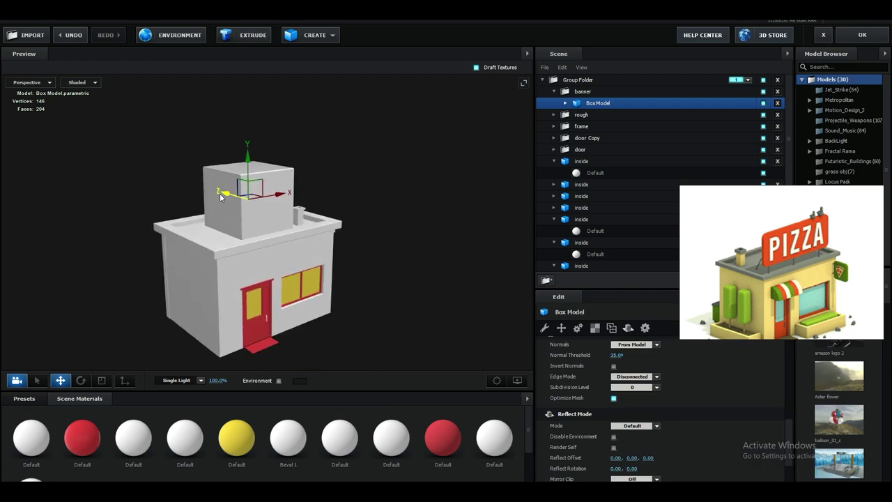
drag(220, 198, 242, 203)
scroll(628, 358, up, 10)
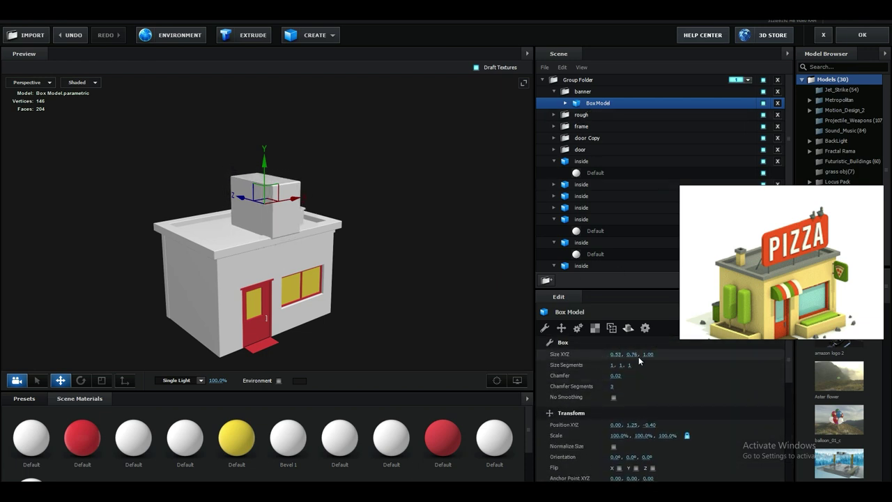
drag(648, 354, 609, 355)
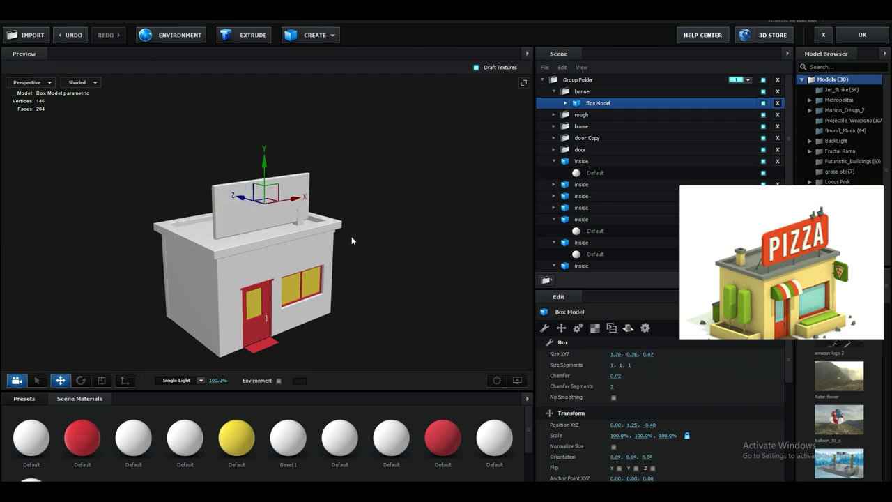
Position the sign panel over the front roof edge at about Y 1.32, Z -0.81.
drag(243, 202, 257, 209)
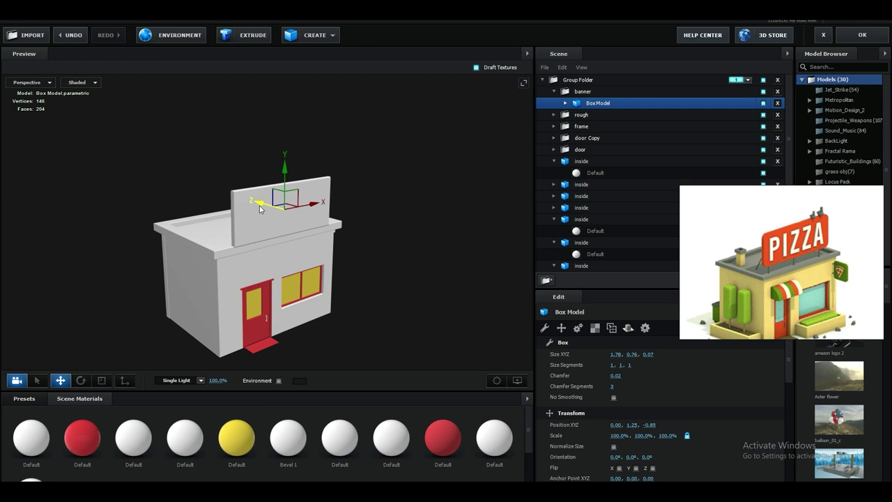
drag(359, 239, 335, 225)
scroll(342, 227, up, 2)
middle_drag(353, 231, 366, 239)
drag(315, 261, 292, 262)
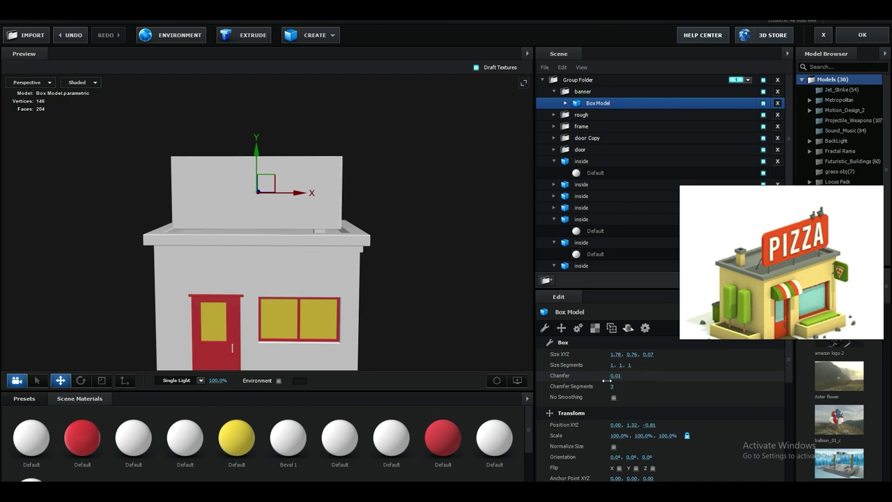
Duplicate the sign panel as a 0.04 × 0.62 × 0.02 support post with chamfer 0.01, lowered to about Y 1.07.
drag(401, 282, 381, 313)
scroll(429, 329, up, 6)
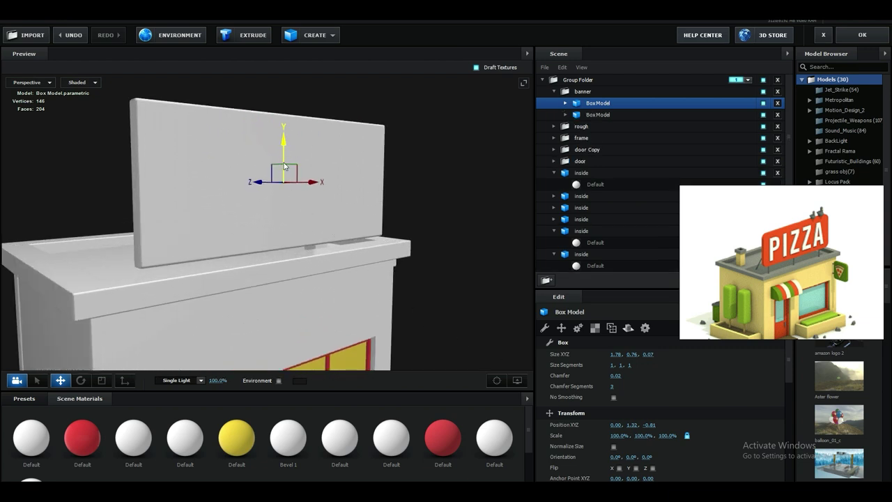
drag(284, 162, 284, 193)
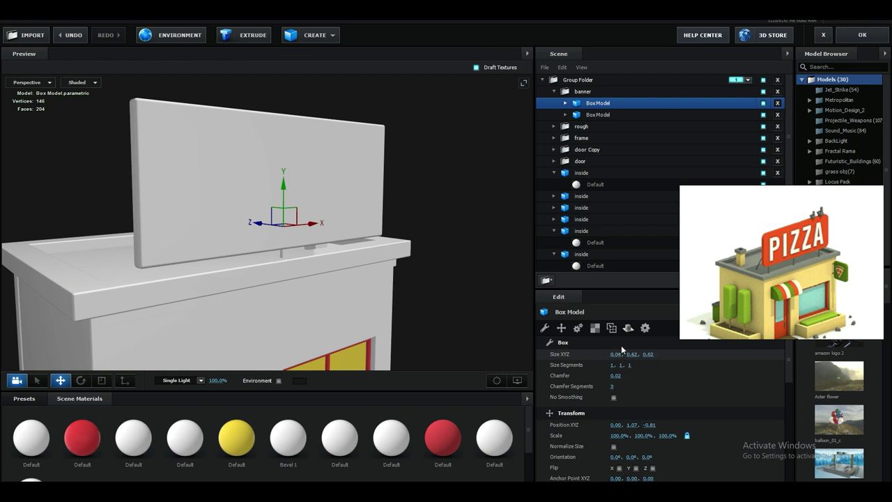
scroll(415, 293, up, 4)
drag(313, 276, 291, 281)
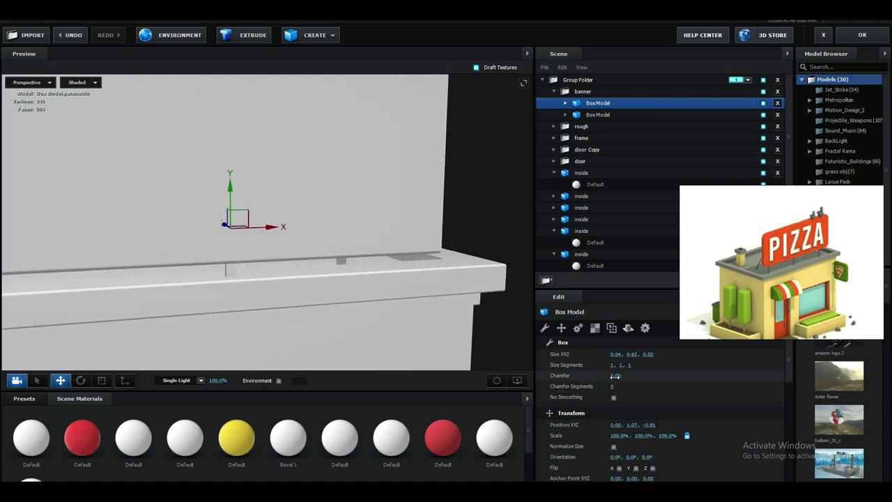
scroll(389, 295, down, 4)
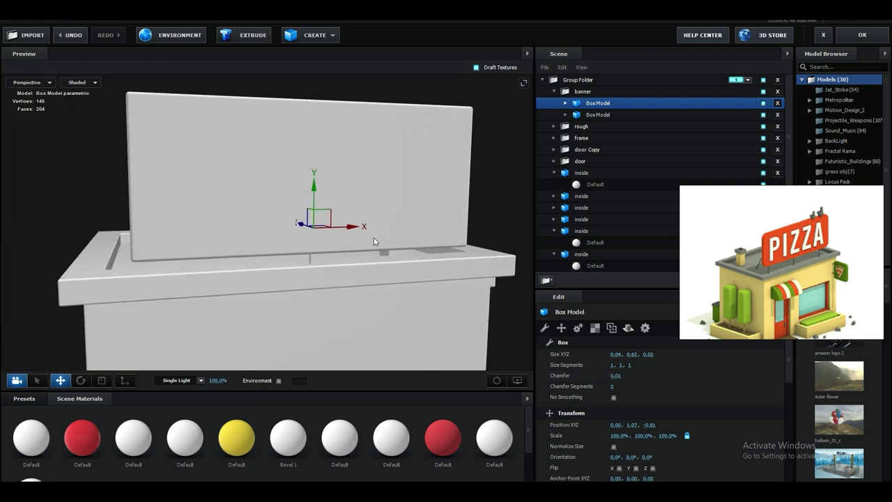
Raise the sign panel above the roof edge and place copies of the support post near both panel ends.
click(336, 180)
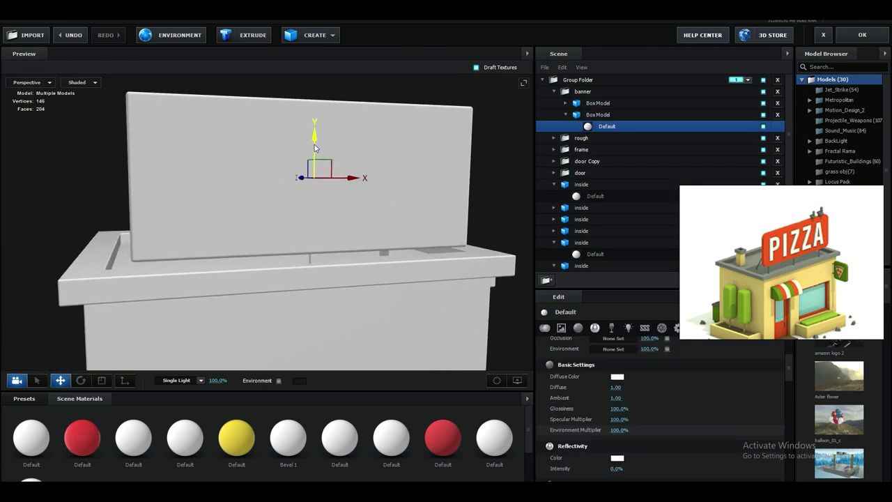
drag(314, 147, 317, 128)
click(323, 258)
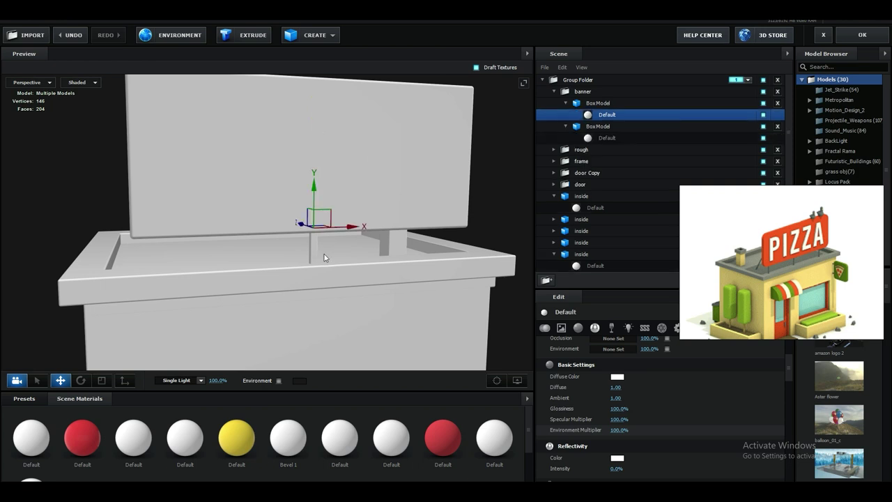
ctrl+drag(353, 227, 419, 234)
drag(231, 245, 367, 287)
scroll(367, 287, down, 2)
middle_drag(366, 287, 454, 289)
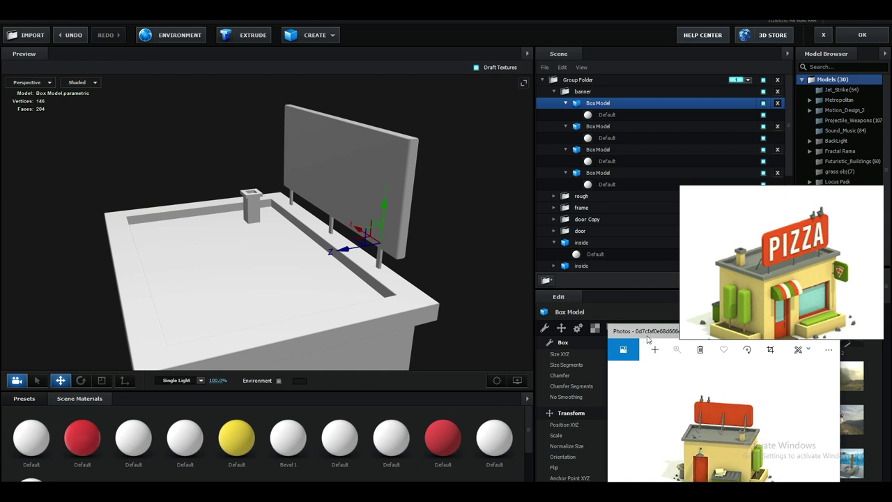
Bring the rotating pizza shop reference beside the model and examine the supports behind the sign.
drag(645, 333, 511, 199)
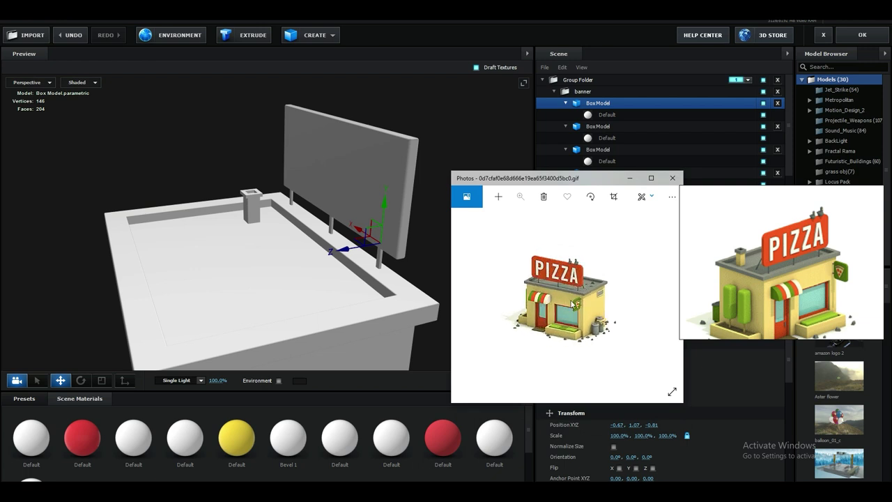
mouse_move(367, 290)
mouse_down()
mouse_move(293, 307)
mouse_move(361, 296)
mouse_up()
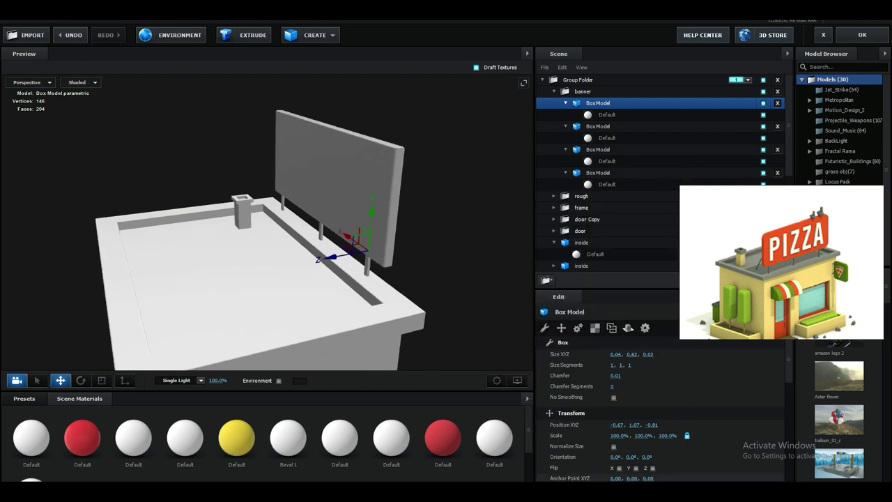
key(alt+Tab)
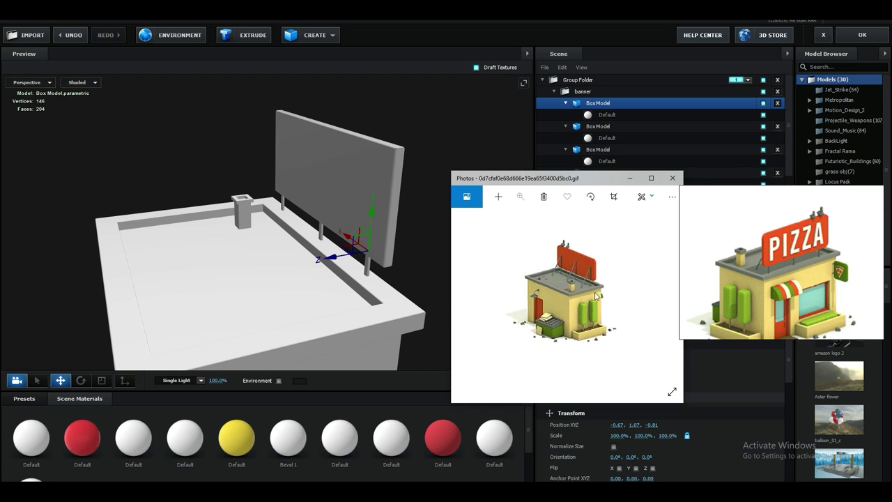
click(539, 490)
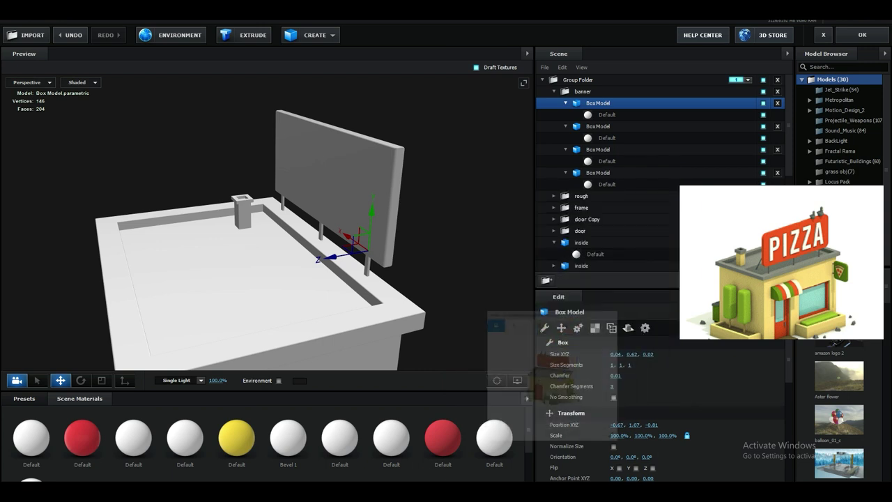
click(327, 35)
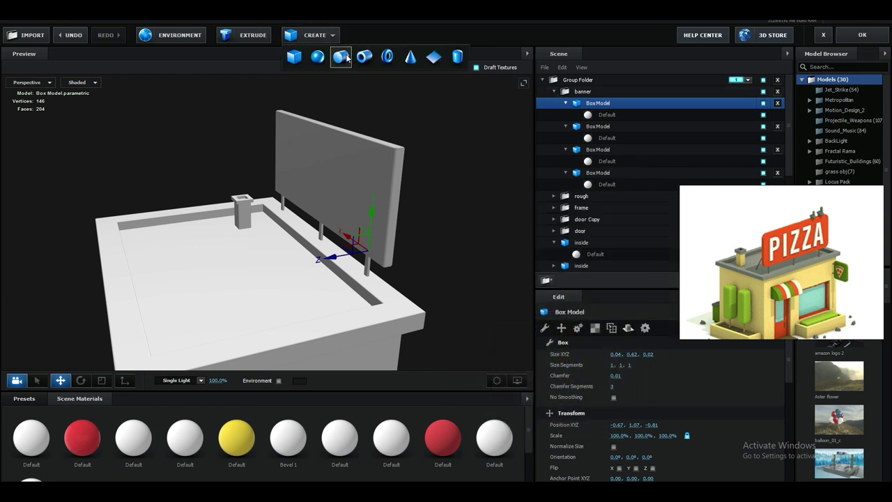
click(298, 56)
key(ctrl+z)
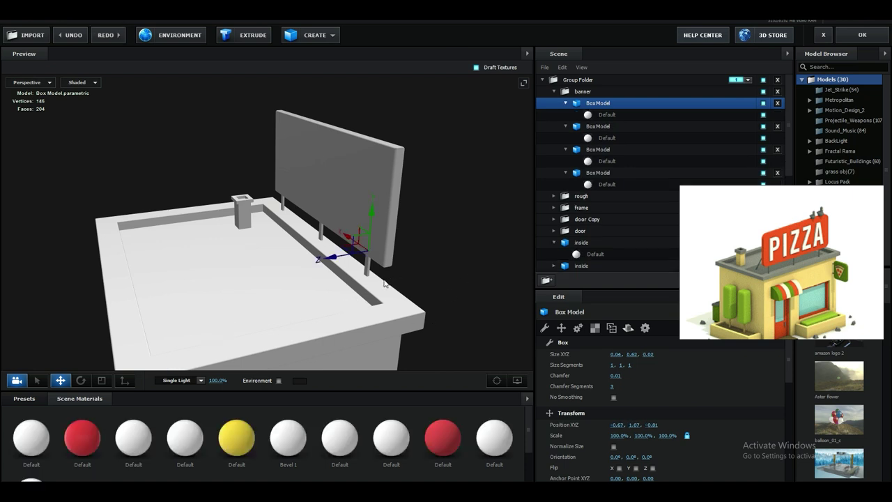
Duplicate the end support post at X -0.67 and place the copy behind the sign at about Z -0.62, checking the reference.
click(370, 274)
ctrl+drag(347, 259, 304, 269)
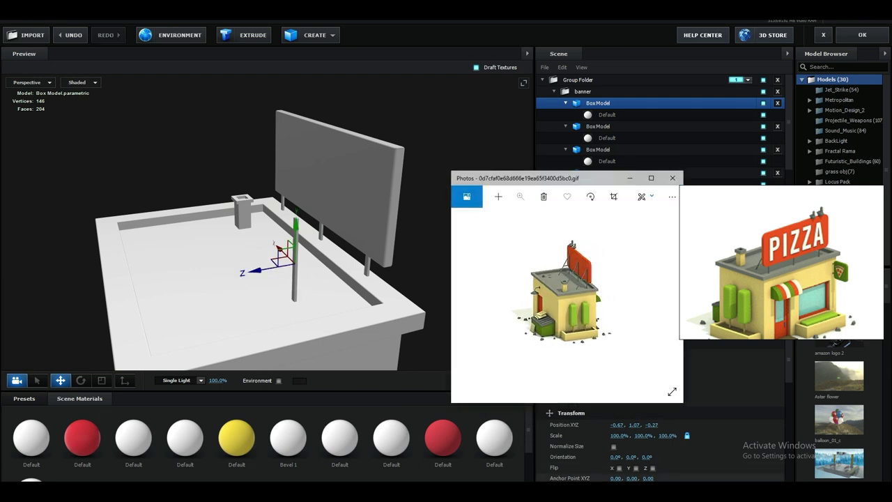
key(alt+Tab)
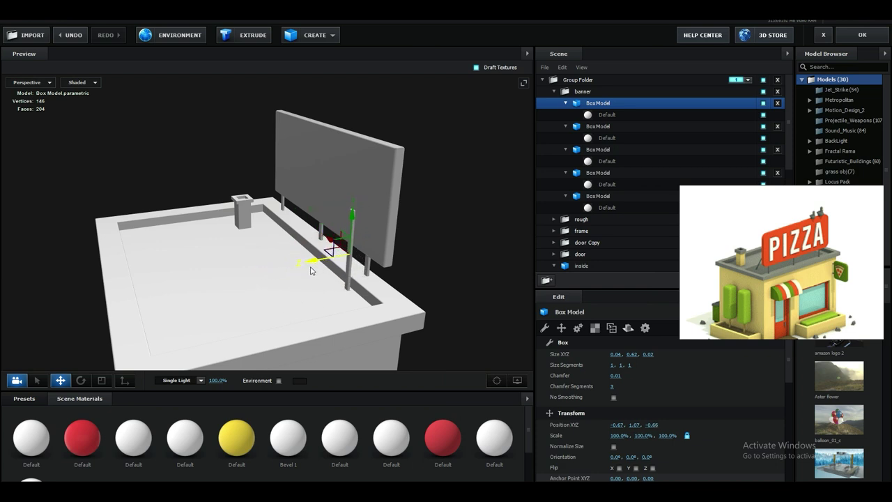
mouse_move(382, 314)
mouse_down()
mouse_move(360, 307)
mouse_move(379, 302)
mouse_move(370, 309)
mouse_up()
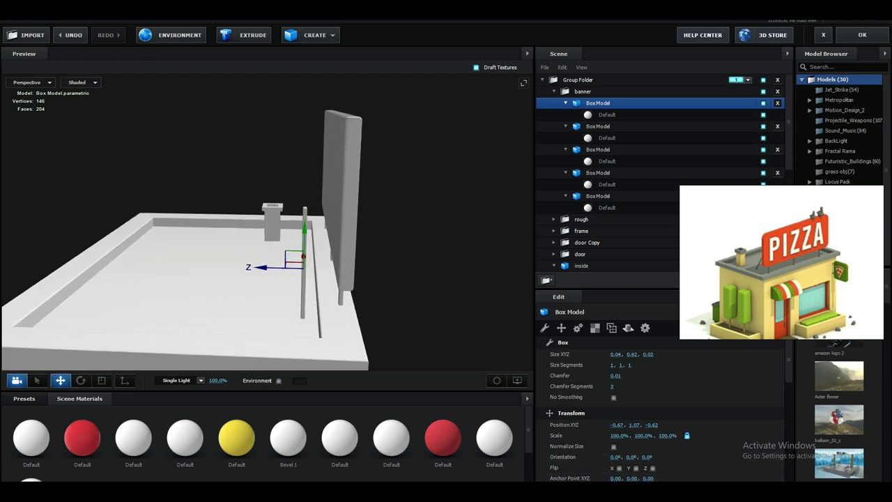
key(alt+Tab)
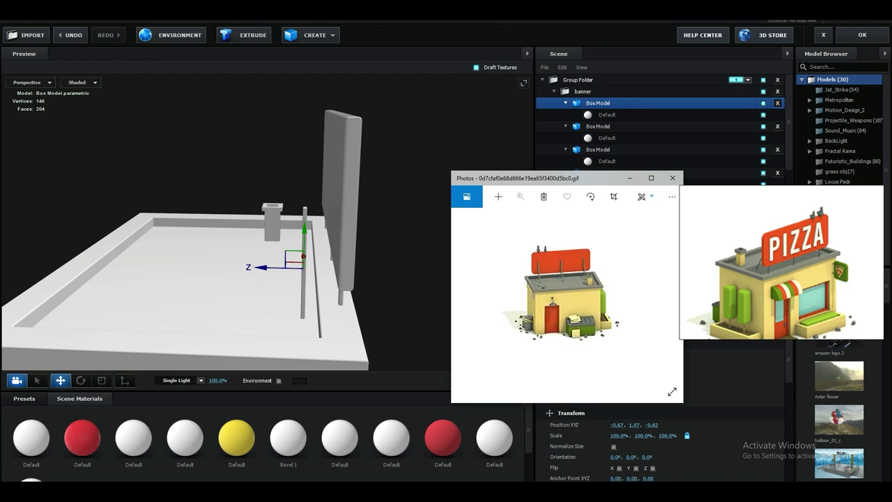
Undo the extra post's last move and its duplication behind the sign.
key(alt+Tab)
drag(428, 348, 402, 344)
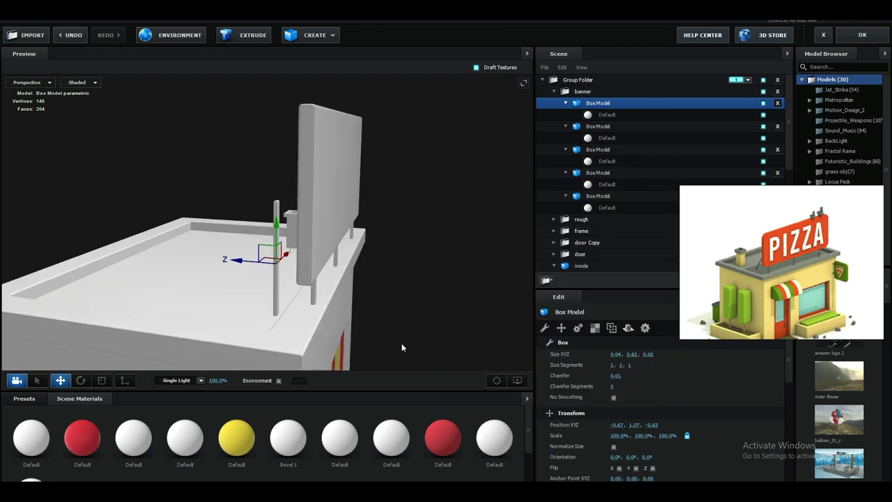
key(ctrl+z)
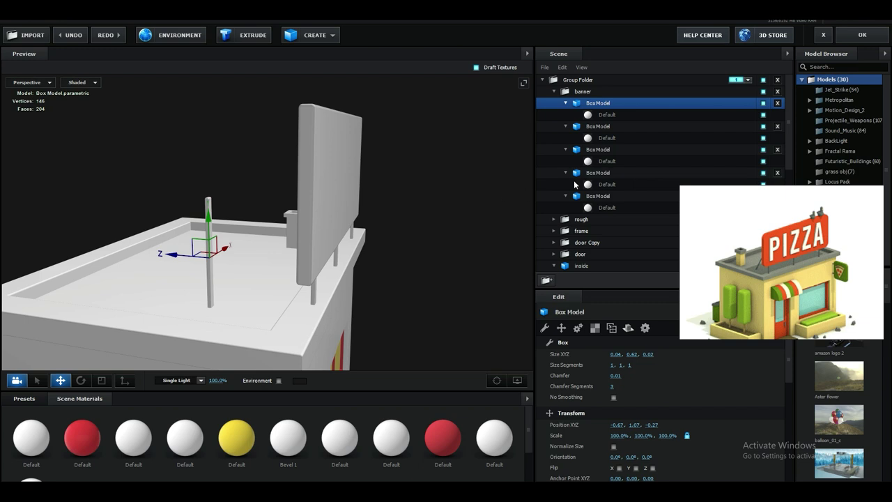
key(ctrl+z)
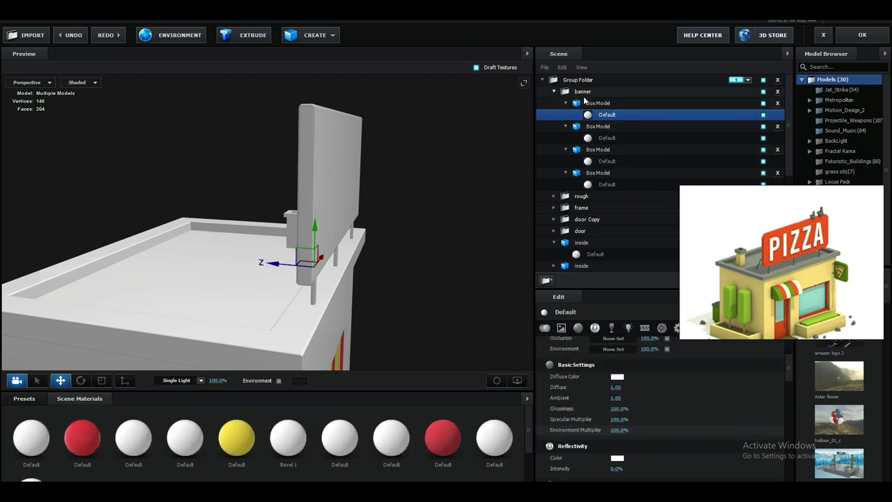
Move the whole banner group back over the roof to about Z 0.15, checking the reference.
click(582, 92)
mouse_move(426, 252)
mouse_down()
mouse_move(424, 266)
mouse_move(437, 247)
mouse_up()
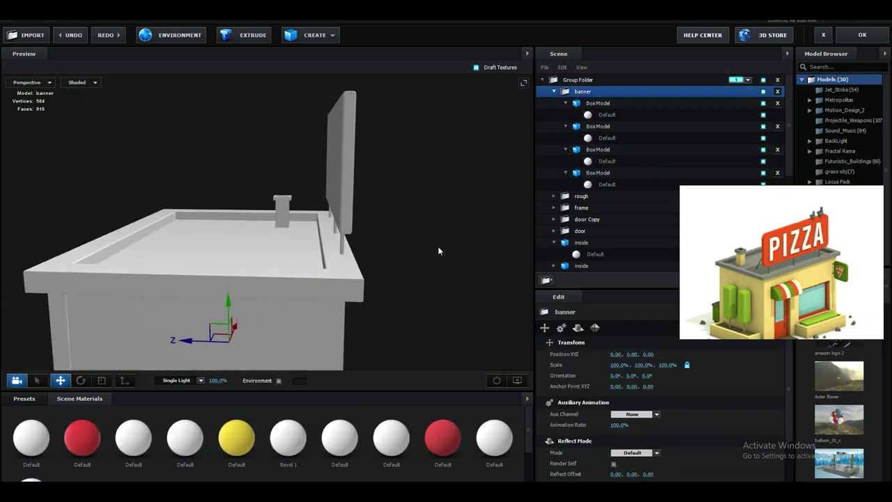
drag(207, 345, 342, 290)
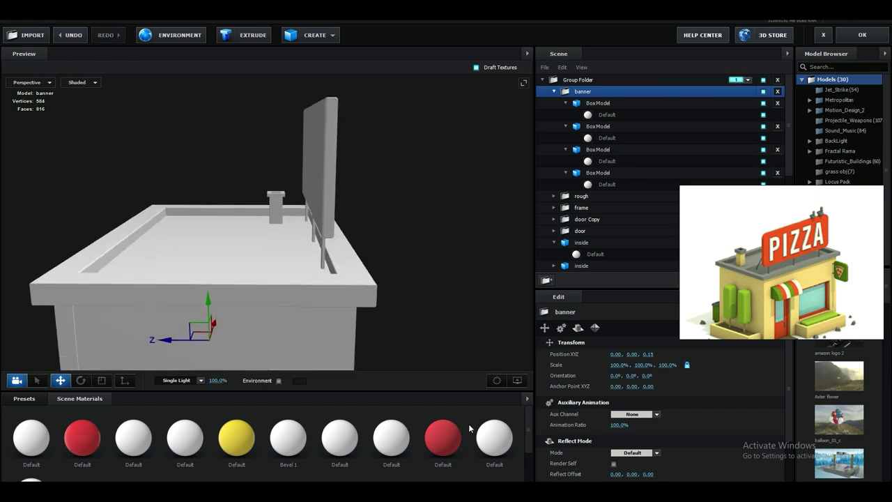
key(alt+Tab)
click(362, 491)
click(363, 491)
scroll(375, 311, up, 2)
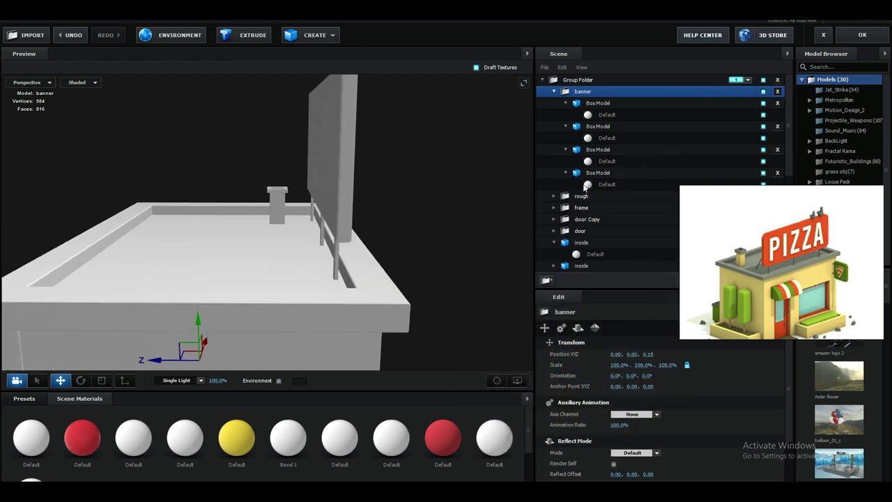
Shift the three vertical support posts together slightly back from the sign panel, to about Z -0.77.
click(598, 104)
ctrl+click(594, 127)
ctrl+click(589, 149)
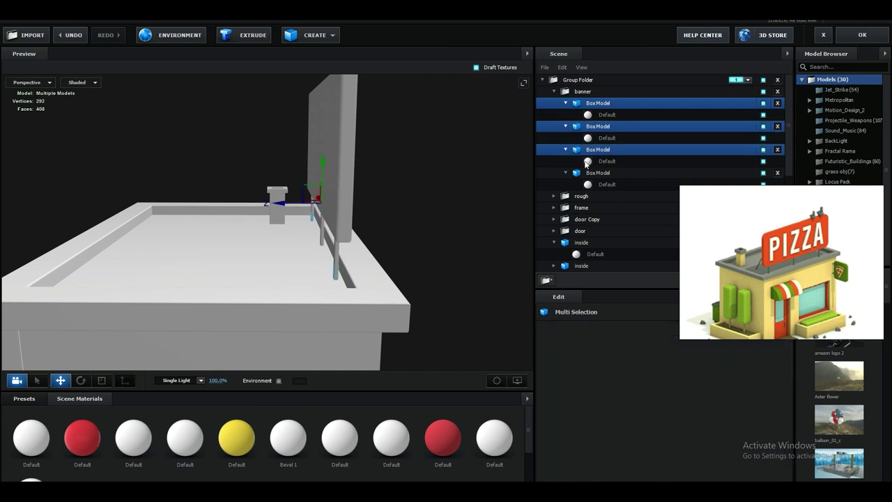
drag(298, 209, 292, 206)
drag(320, 245, 365, 263)
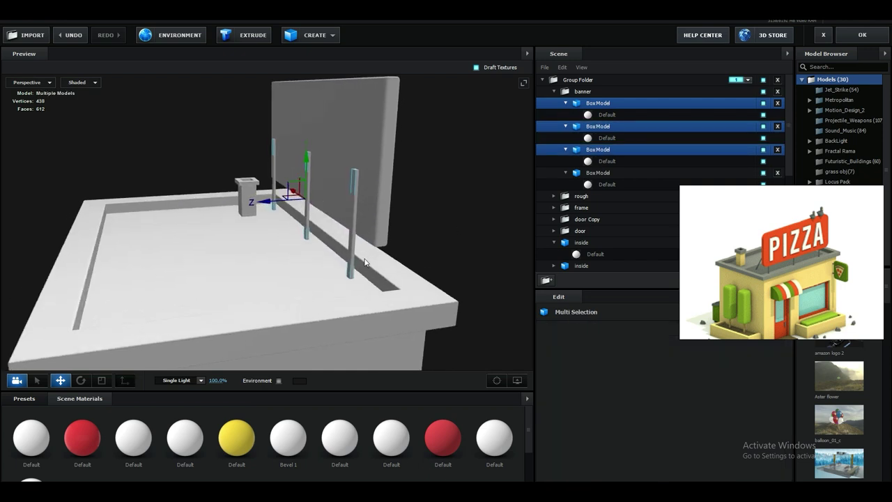
Duplicate the middle support post as a 0.88 long copy and move it behind the original to about Z -0.62.
click(630, 173)
click(610, 151)
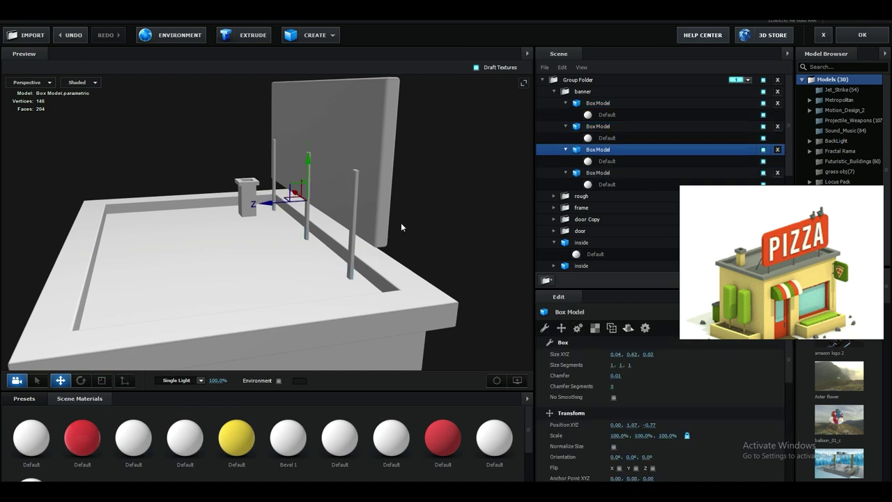
key(ctrl+d)
drag(270, 203, 247, 203)
Tilt the copied post to an X orientation of about 321.4° and move it back to about Z -0.50.
key(e)
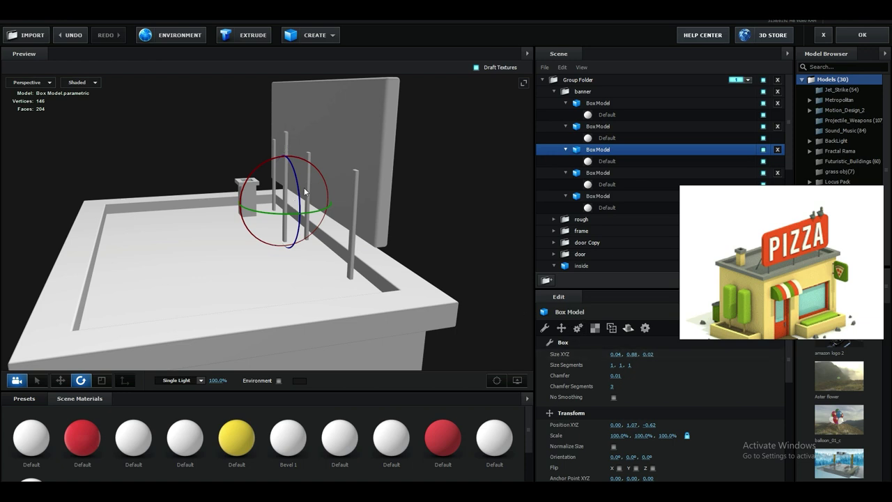
drag(304, 192, 290, 173)
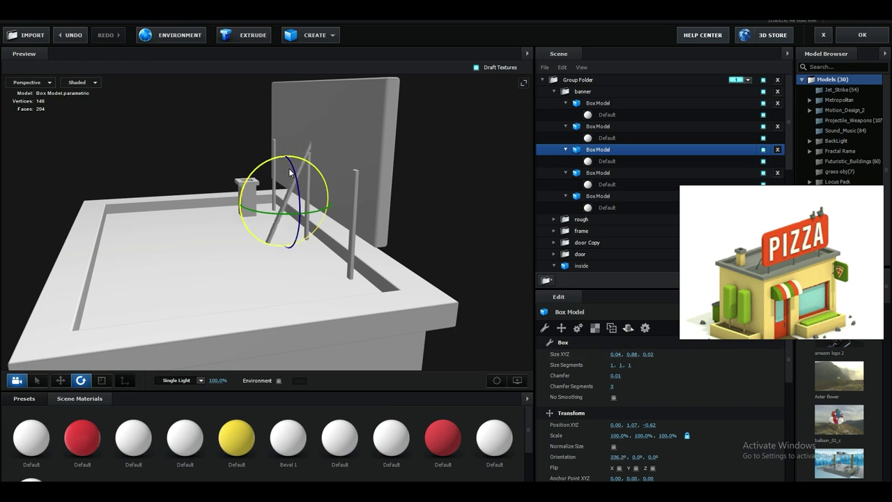
key(w)
drag(246, 207, 228, 208)
key(e)
drag(306, 177, 301, 169)
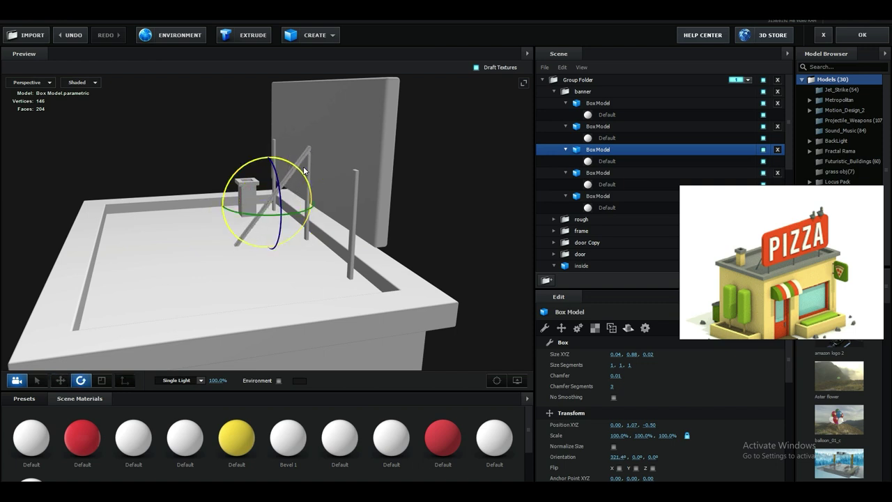
Fit the slanted brace against the middle post's top by moving it to about Y 1.04, Z -0.49.
key(w)
drag(246, 203, 265, 174)
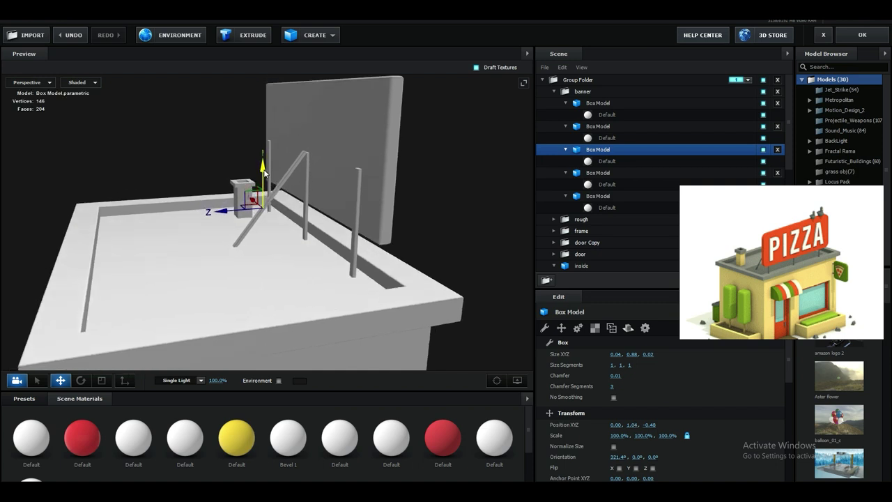
drag(226, 211, 230, 210)
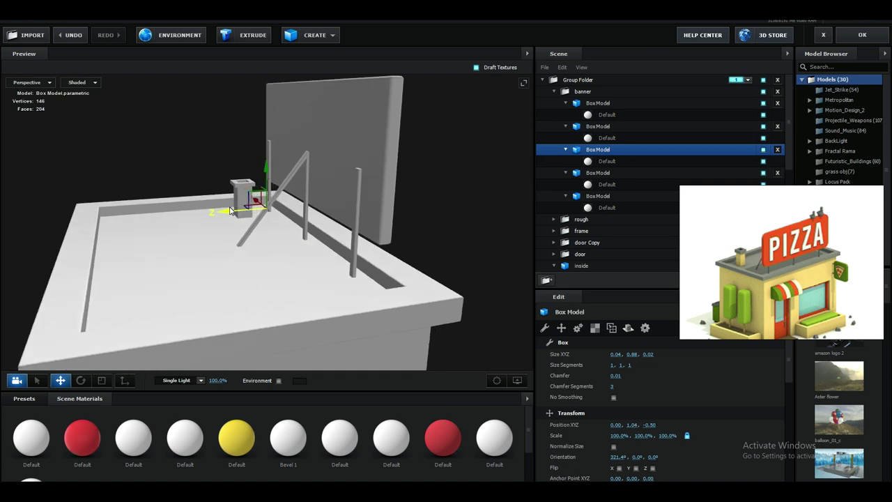
drag(298, 248, 302, 226)
scroll(297, 236, up, 4)
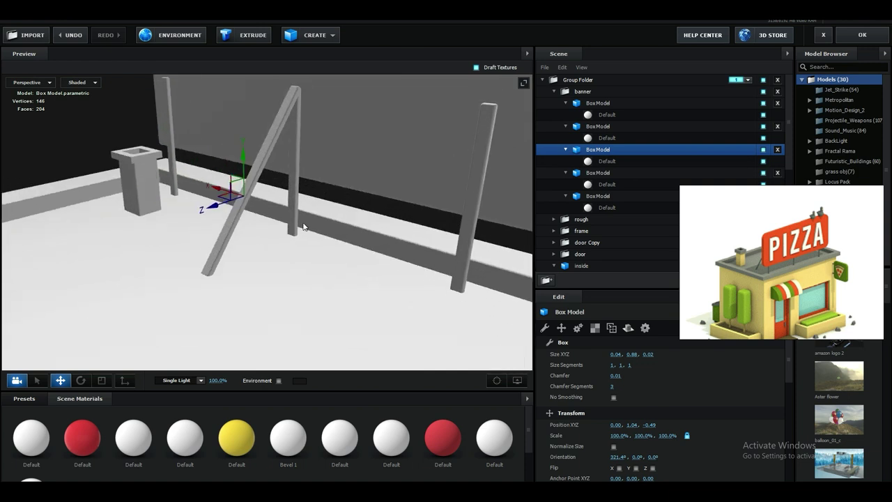
Duplicate the slanted brace twice and place the copies behind the two end posts.
scroll(310, 234, down, 4)
key(ctrl+d)
drag(238, 201, 144, 180)
key(ctrl+d)
drag(195, 216, 293, 227)
drag(190, 232, 330, 244)
scroll(295, 214, down, 3)
Collapse the banner group and examine the chimney in the rough group where it meets the end brace.
click(555, 92)
click(582, 103)
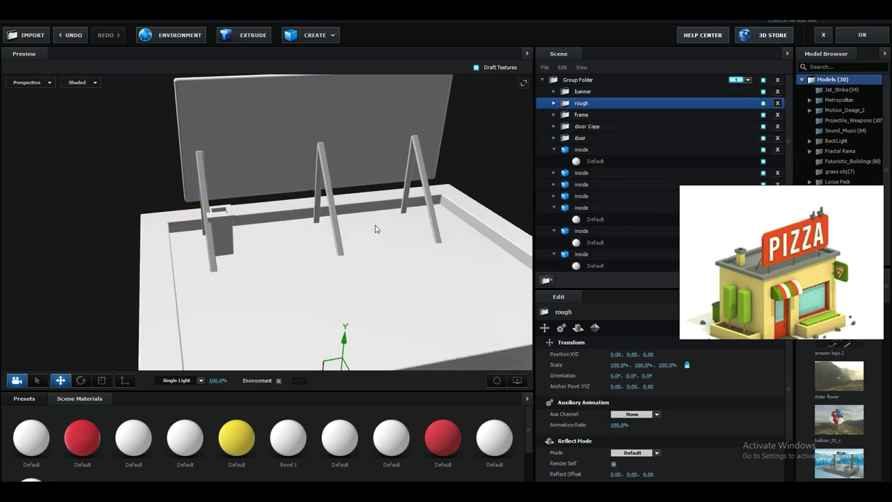
click(218, 232)
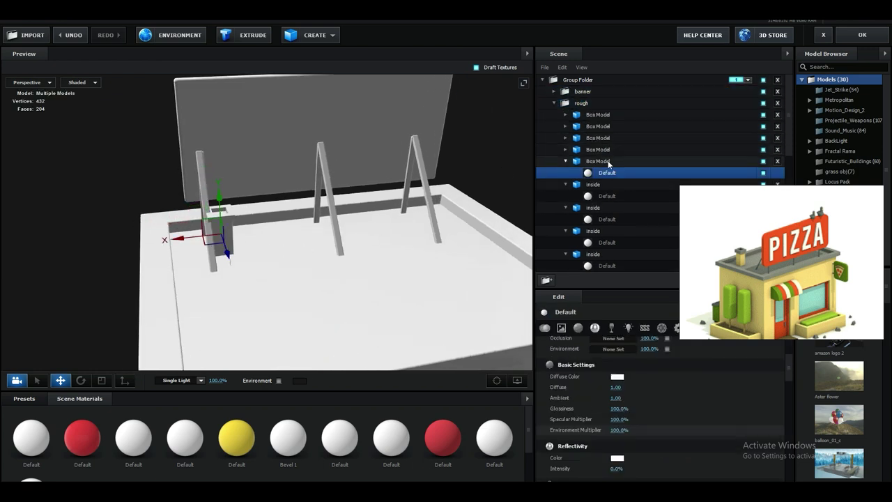
click(599, 161)
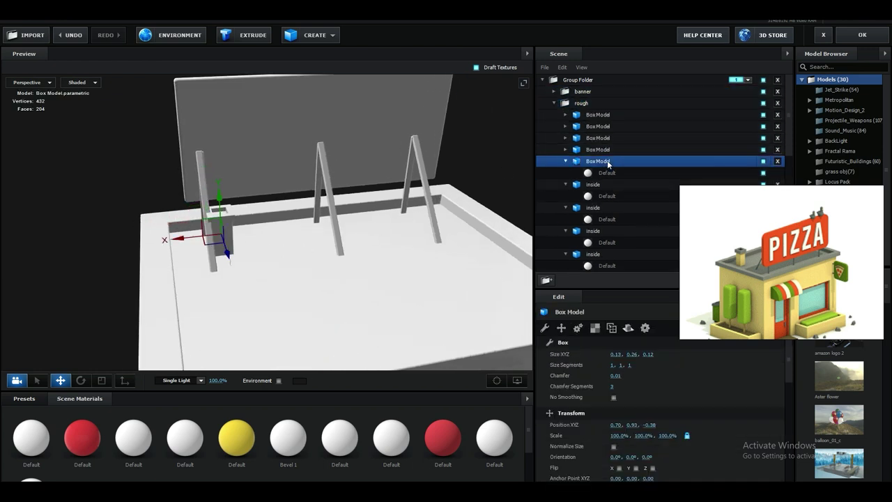
click(232, 234)
scroll(273, 227, up, 5)
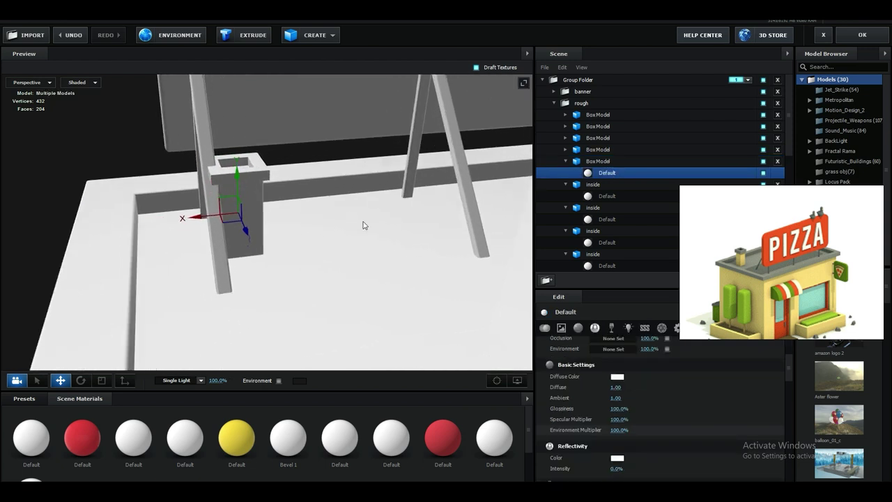
drag(363, 221, 311, 218)
middle_drag(293, 200, 354, 221)
drag(354, 221, 332, 224)
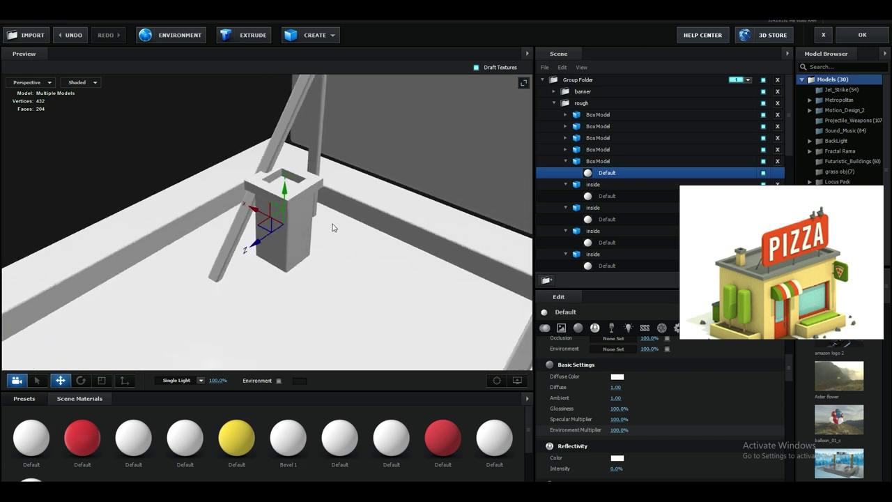
middle_drag(333, 227, 322, 220)
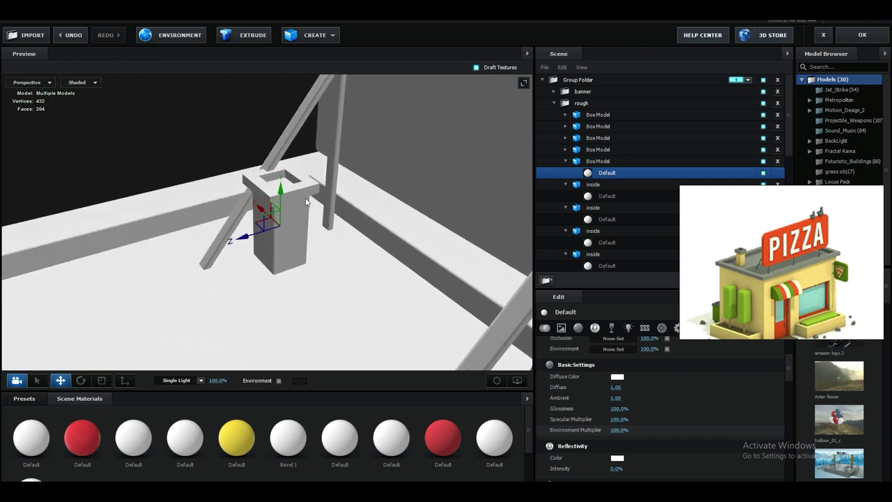
scroll(322, 222, down, 5)
drag(333, 255, 424, 297)
scroll(335, 317, down, 4)
scroll(383, 304, up, 6)
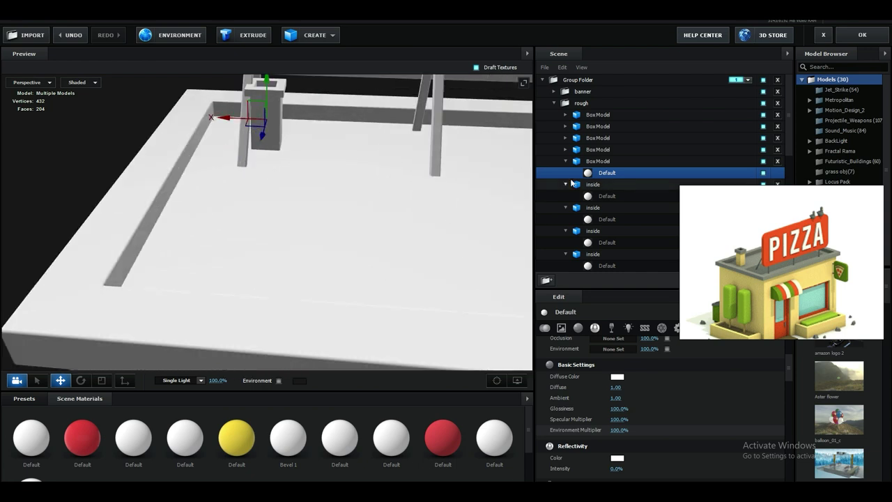
middle_drag(376, 179, 358, 270)
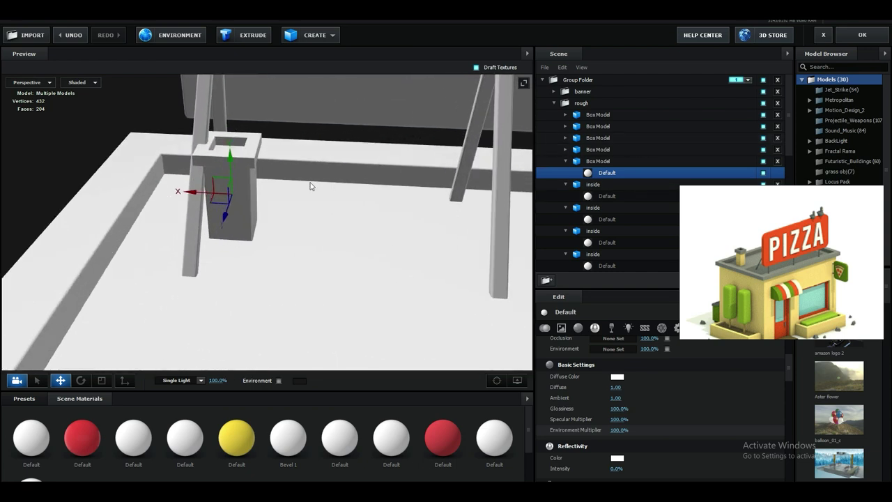
middle_drag(312, 187, 260, 155)
Select all five chimney boxes in the rough group and move them across the roof to the rear on the door side.
click(258, 155)
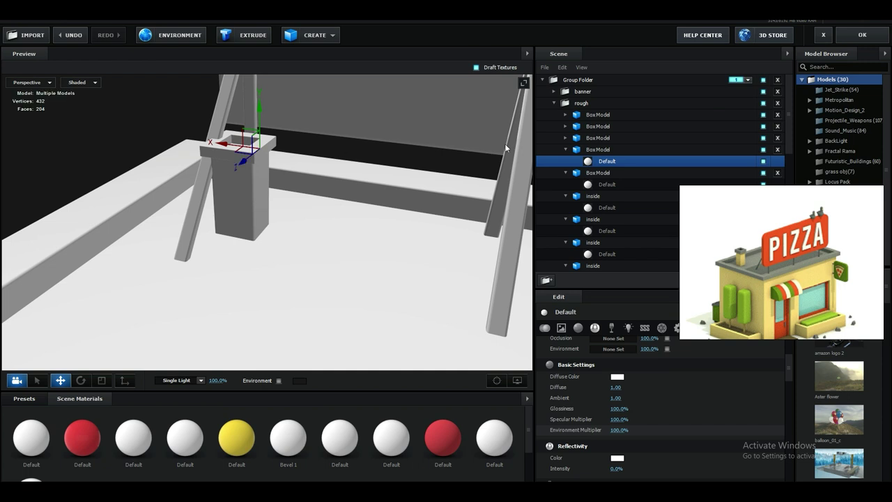
click(598, 150)
click(599, 137)
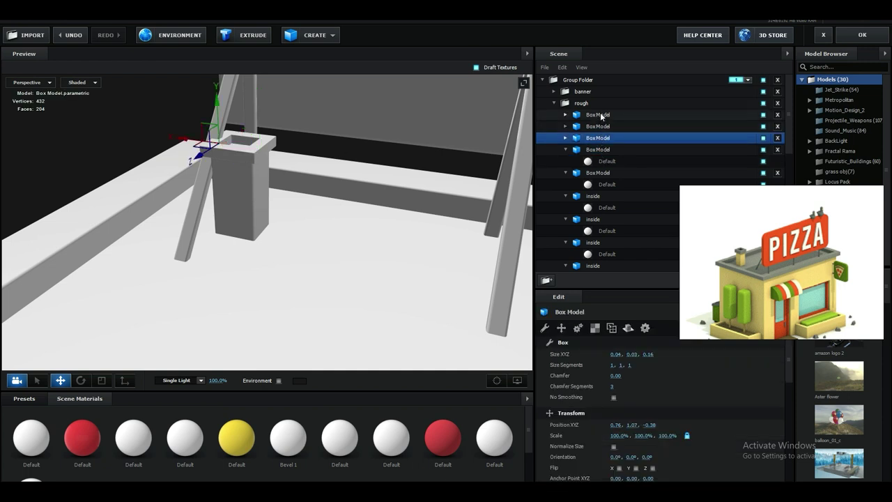
click(601, 116)
ctrl+click(599, 127)
ctrl+click(598, 138)
ctrl+click(598, 150)
ctrl+click(598, 173)
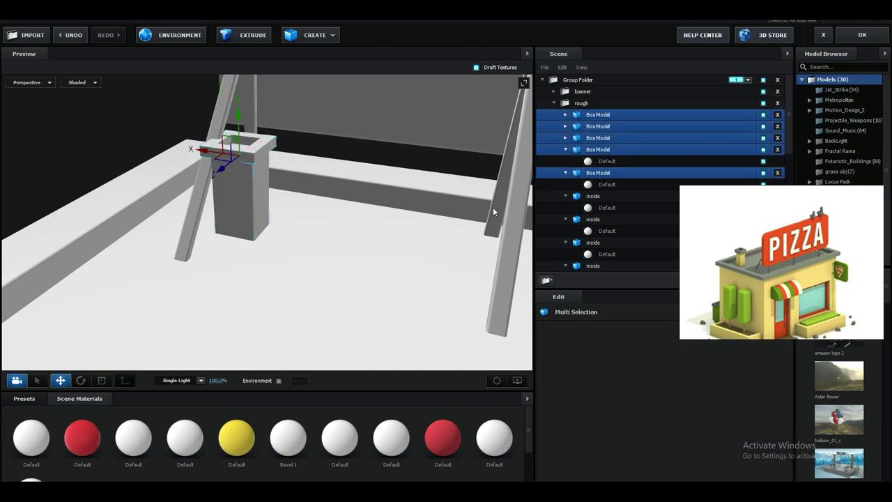
scroll(317, 259, down, 5)
drag(317, 259, 315, 253)
drag(277, 219, 405, 259)
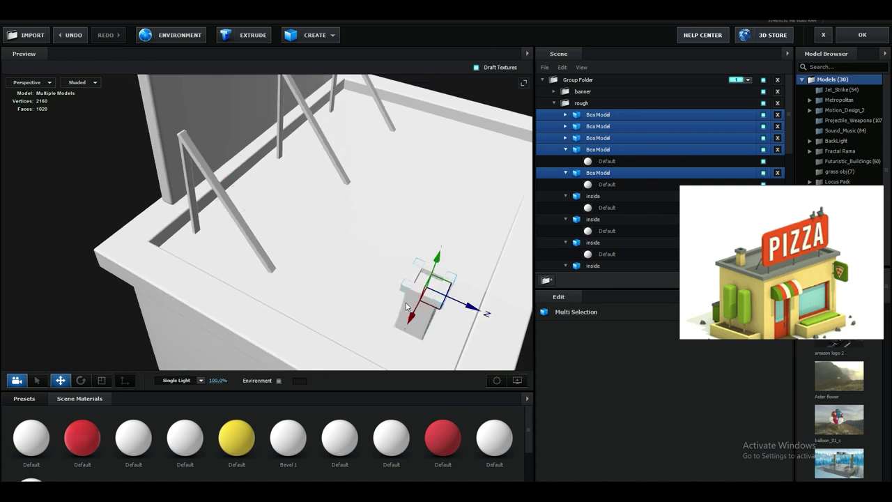
drag(406, 306, 506, 220)
Shift the chimney slightly along negative X toward the side edge of the roof.
middle_drag(507, 220, 401, 278)
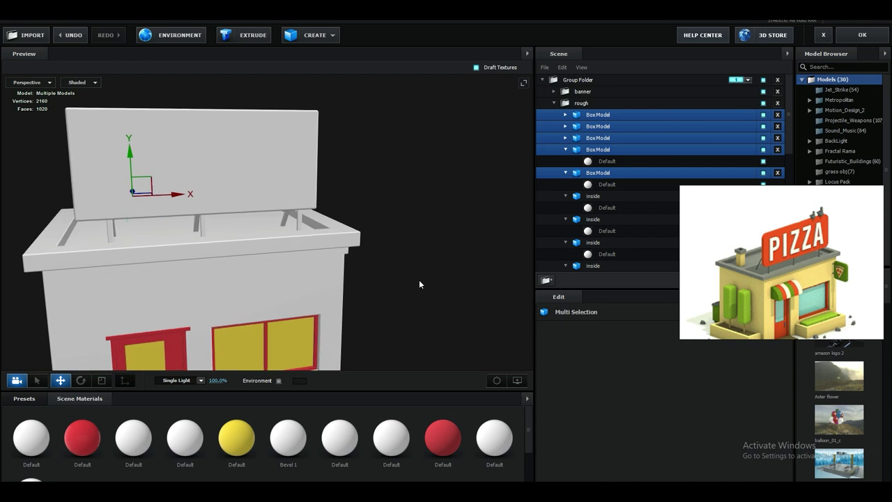
scroll(419, 281, down, 3)
drag(258, 296, 335, 292)
drag(240, 201, 219, 200)
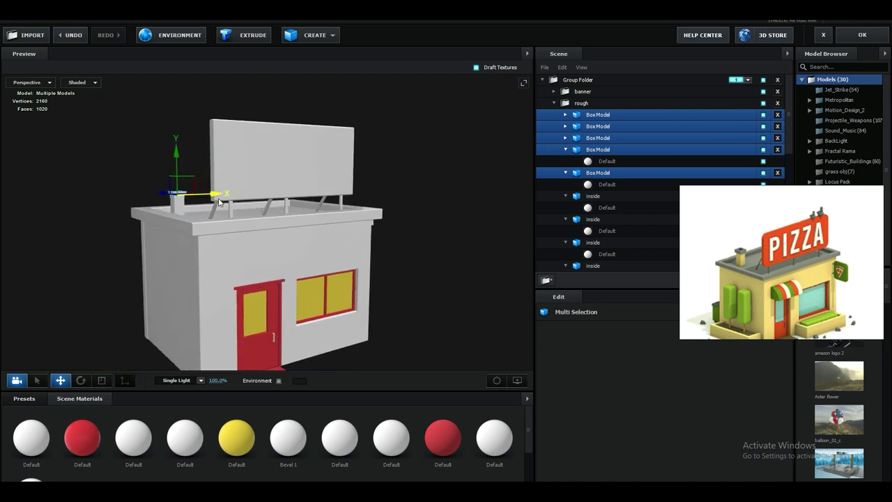
Collapse the rough group, then duplicate the vertical end post at X -0.67 and rotate the copy 90° about X.
middle_drag(286, 240, 478, 230)
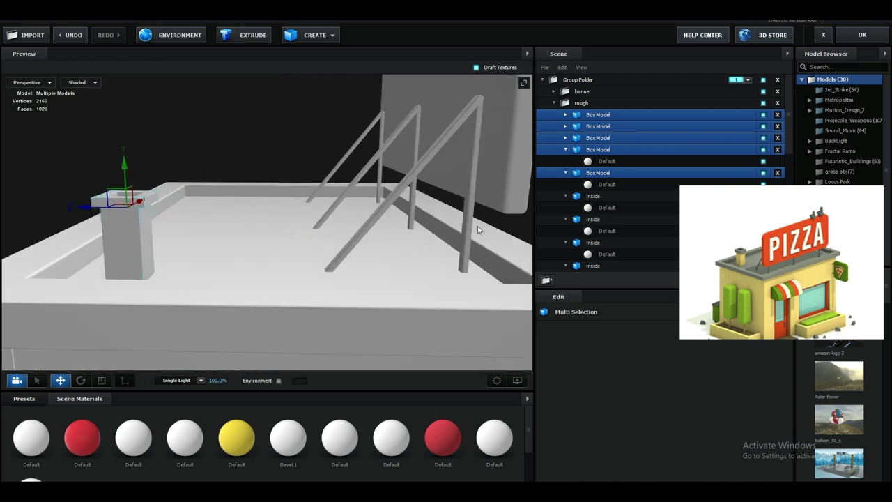
click(554, 103)
click(583, 92)
middle_drag(424, 207, 358, 206)
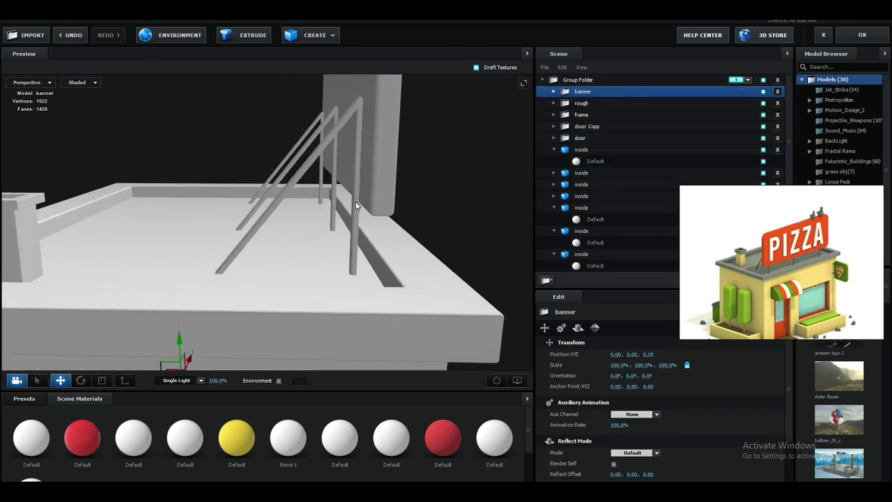
click(358, 201)
key(e)
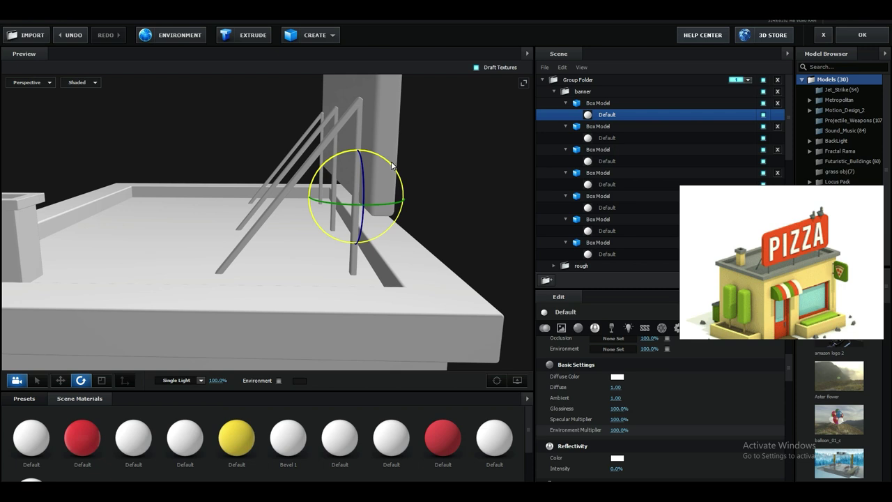
key(ctrl+d)
shift+drag(392, 169, 308, 206)
key(w)
key(e)
key(w)
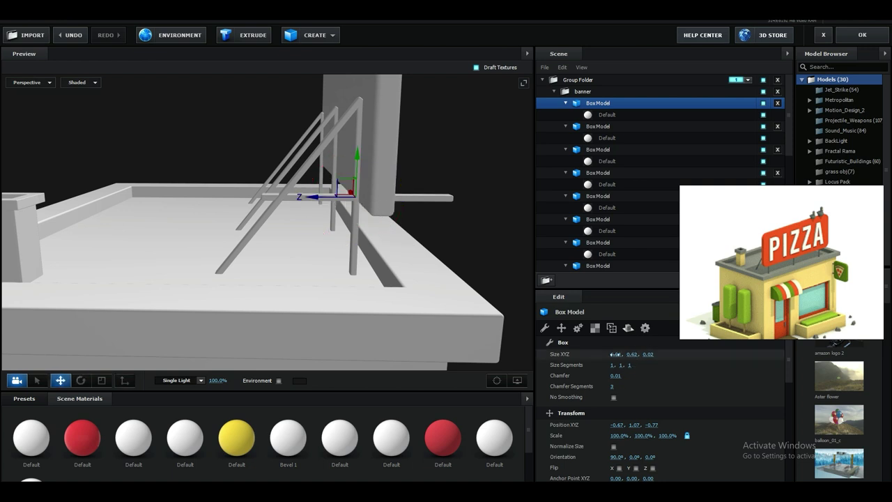
Shorten the horizontal brace of the nearest banner support to 0.25 and shift it to Z -0.64.
drag(616, 354, 615, 354)
key(ctrl+z)
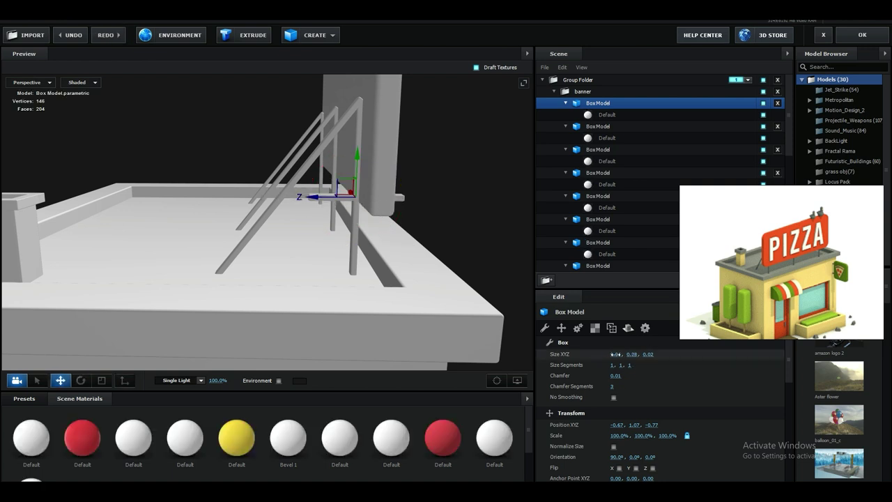
key(ctrl+y)
drag(323, 198, 285, 202)
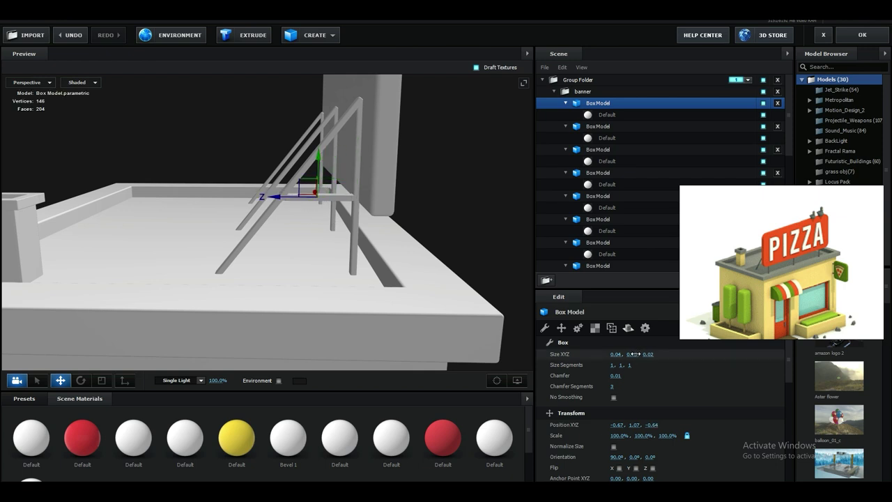
drag(369, 268, 486, 306)
scroll(486, 300, up, 2)
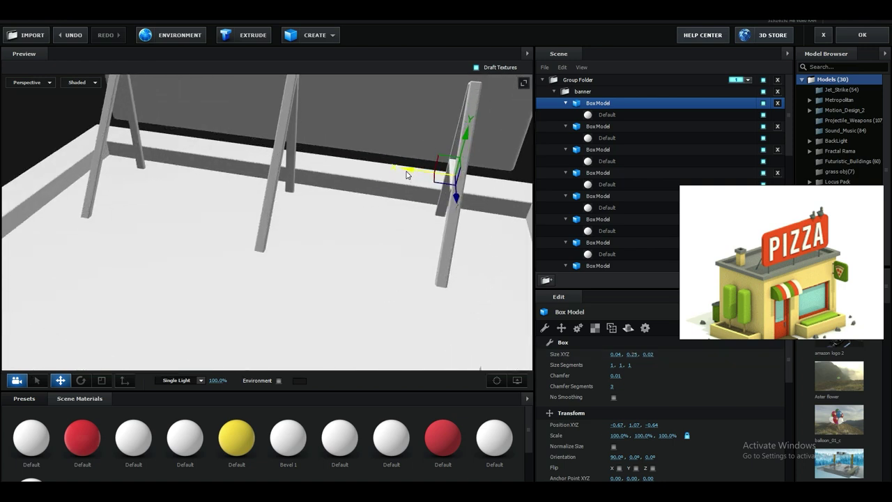
Place copies of the brace on the other two banner supports, at X 0.00 and X 0.78.
drag(407, 175, 245, 163)
drag(314, 188, 325, 215)
middle_drag(325, 215, 380, 228)
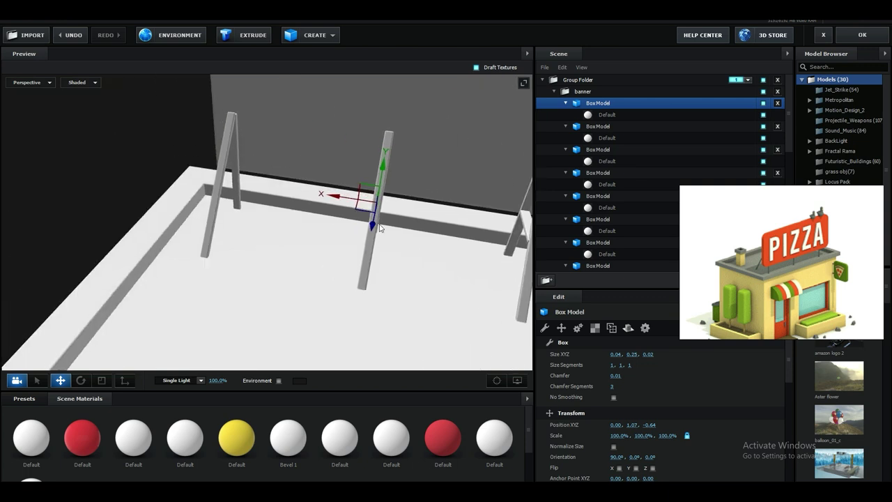
drag(252, 189, 196, 178)
drag(266, 232, 239, 174)
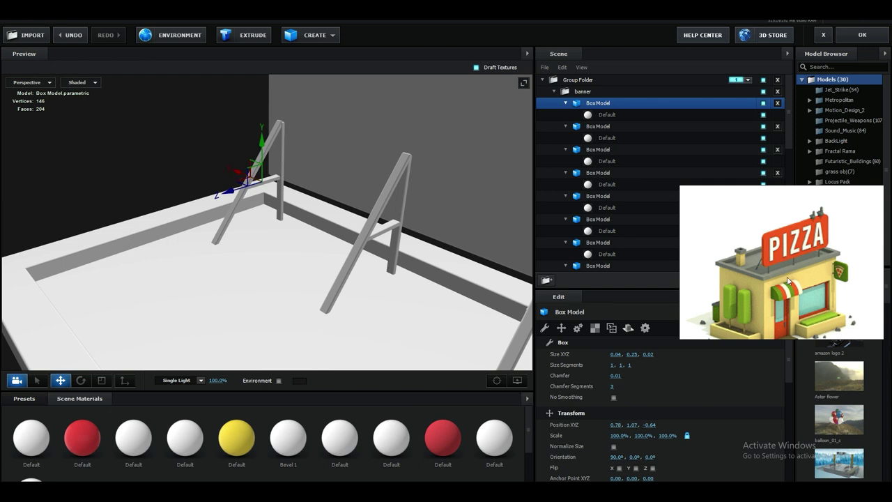
Compare the building with the reference pictures from the rear and front, and collapse the banner folder.
click(648, 491)
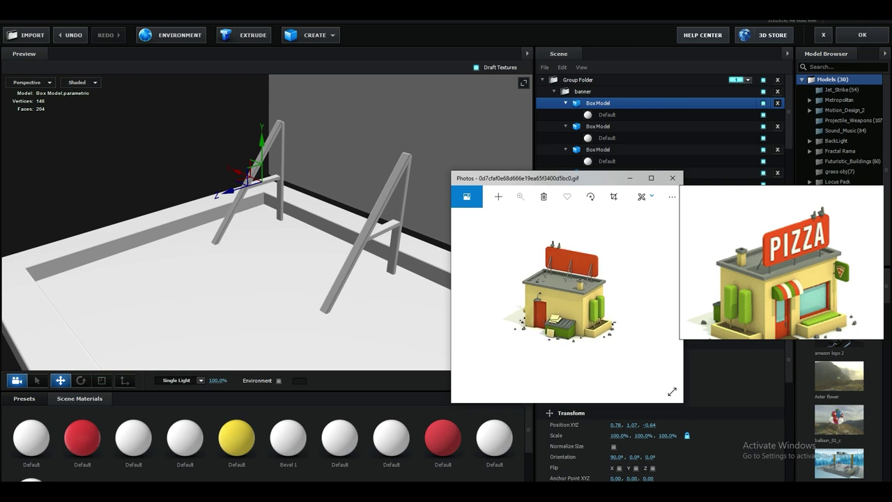
drag(377, 240, 413, 282)
scroll(743, 297, down, 3)
drag(743, 297, 748, 286)
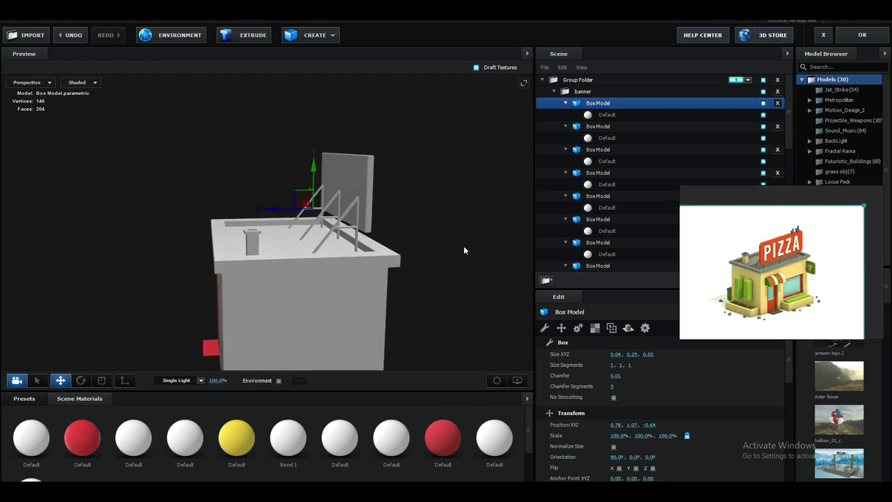
scroll(465, 249, down, 3)
click(555, 91)
click(553, 148)
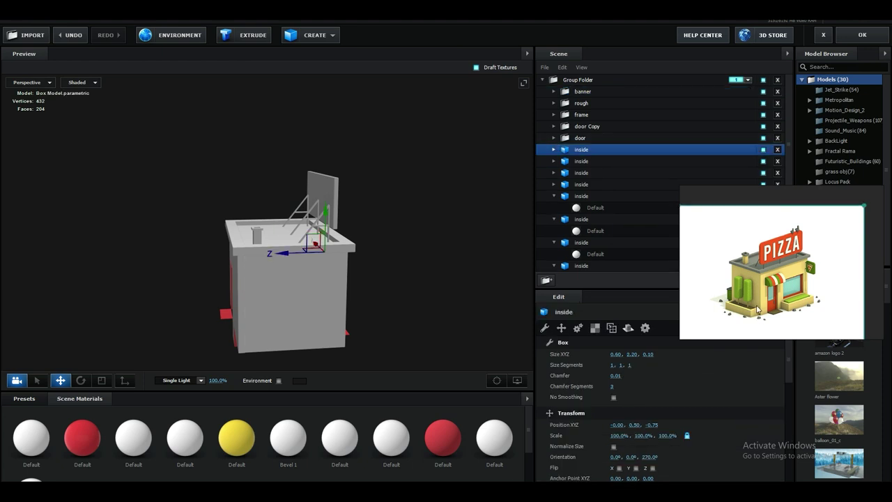
drag(381, 297, 361, 288)
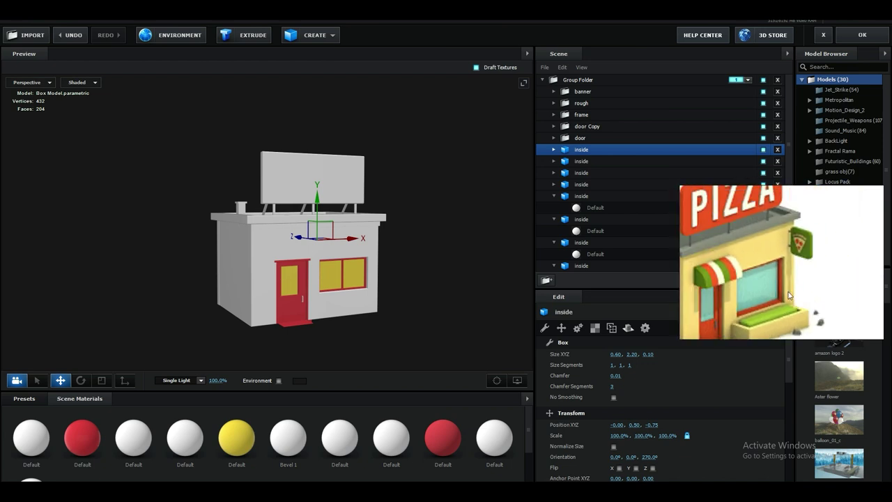
mouse_move(404, 258)
mouse_down()
mouse_move(454, 243)
mouse_move(408, 270)
mouse_up()
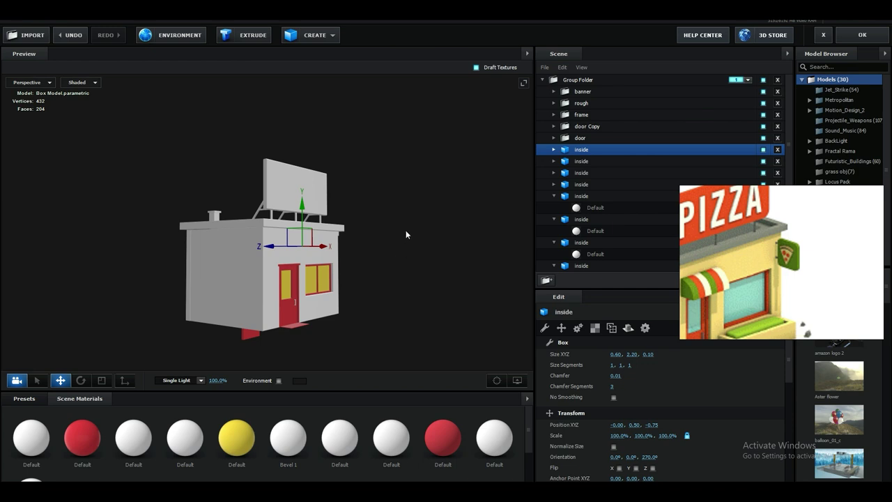
Create a new folder inside the main group and name it sign.
click(576, 81)
click(547, 280)
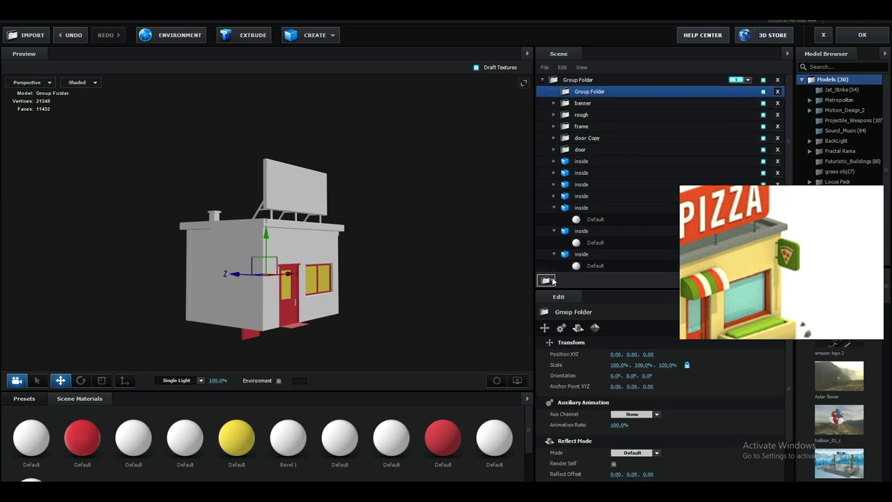
double_click(579, 93)
text(sign)
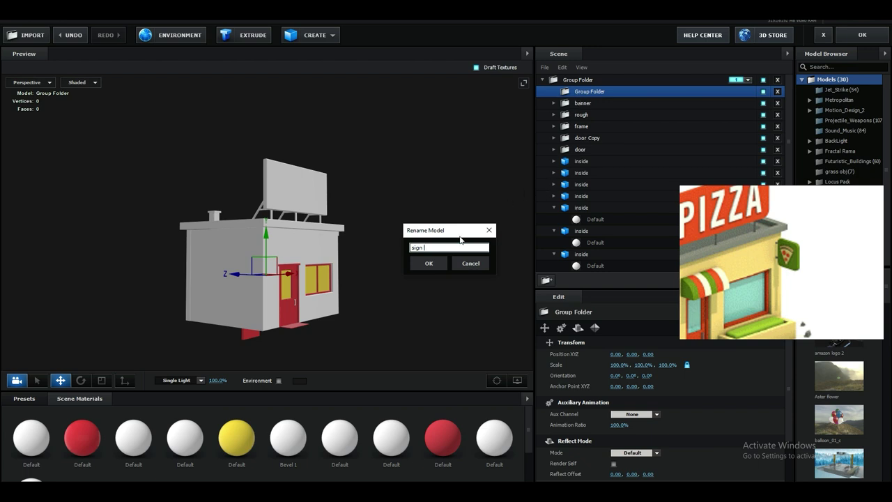
click(429, 263)
Add a box to the sign folder, move it to Z -1.50 and resize it to about 0.16 × 0.60 × 0.51.
click(315, 35)
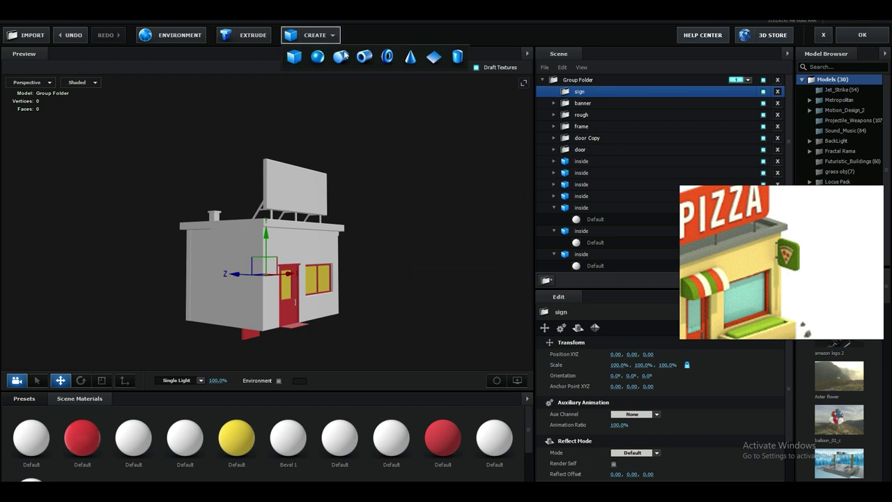
click(298, 56)
drag(369, 189, 367, 208)
drag(235, 271, 324, 278)
drag(632, 354, 586, 364)
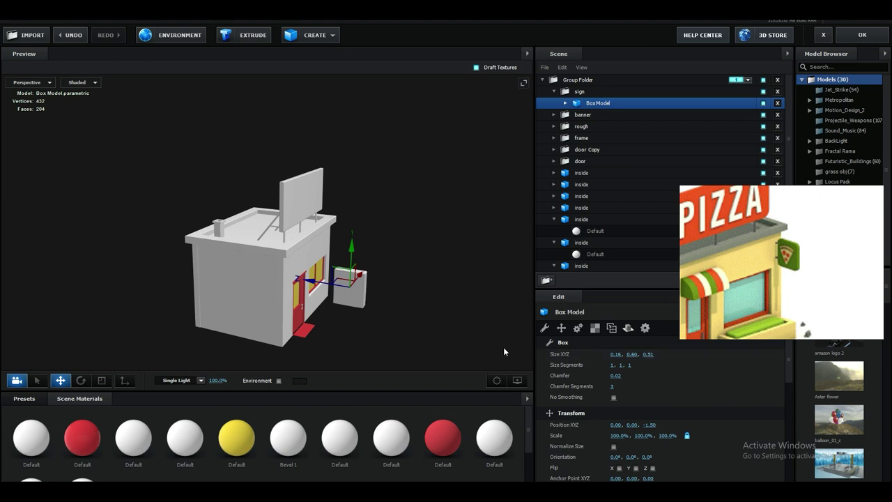
Round the sign box's edges with a 0.07 chamfer and 20 chamfer segments.
scroll(418, 307, up, 10)
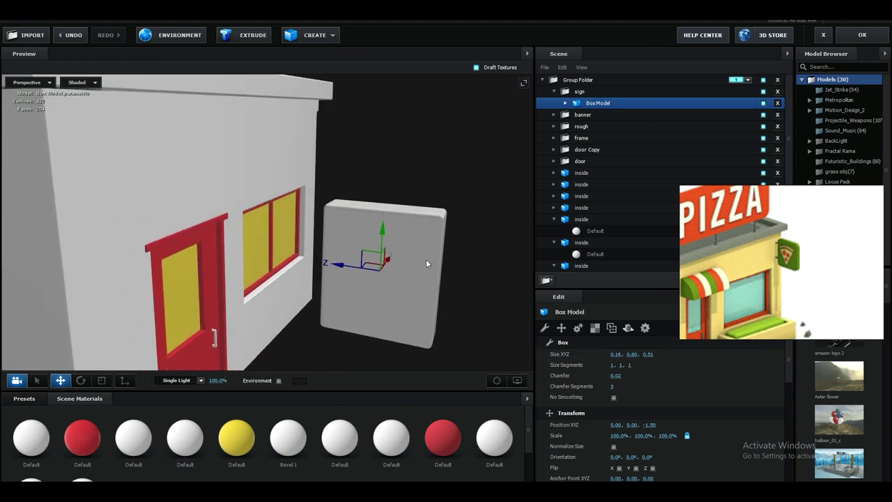
drag(427, 262, 443, 283)
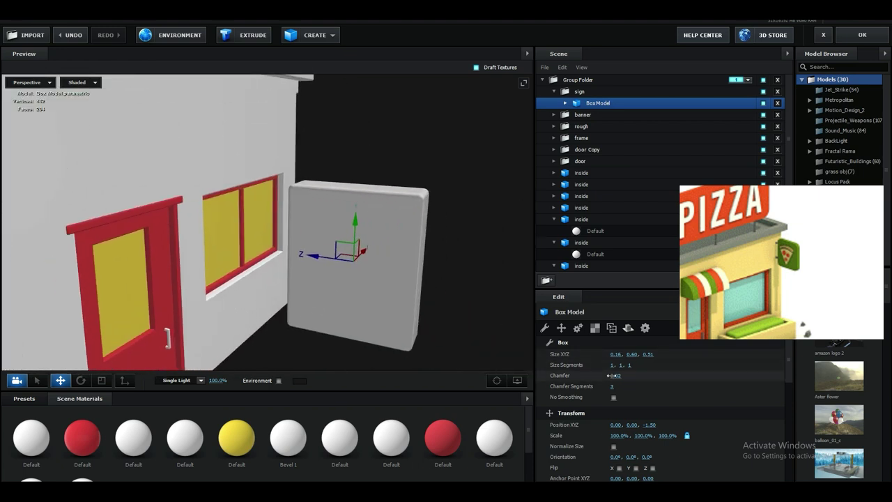
drag(611, 375, 624, 378)
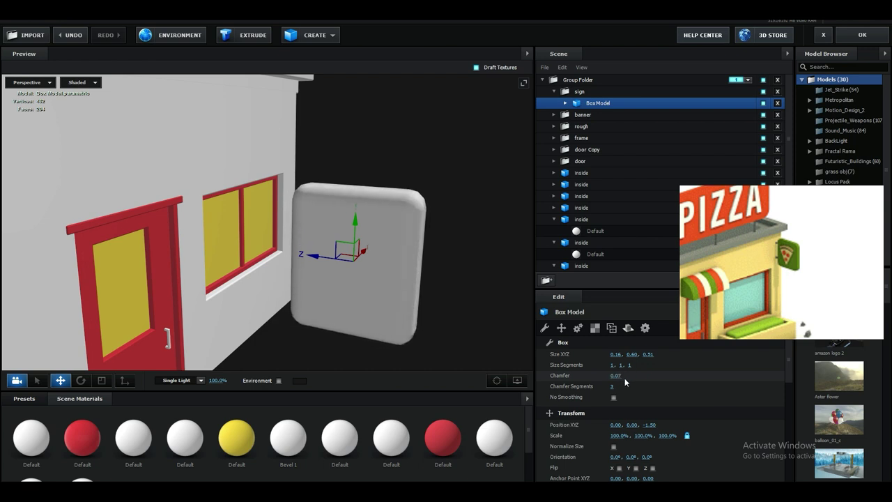
drag(452, 296, 463, 315)
Shrink the sign box to about 0.07 × 0.42 × 0.38 and move it to the building's corner at X 0.98, Z -1.03.
drag(648, 355, 616, 355)
drag(375, 264, 436, 276)
scroll(436, 277, down, 3)
middle_drag(436, 277, 359, 321)
scroll(390, 307, down, 3)
drag(390, 309, 370, 232)
scroll(347, 318, up, 3)
Set the sign panel's Y and Z sizes to 0.35 each.
mouse_move(631, 355)
mouse_down()
mouse_move(612, 354)
mouse_move(641, 357)
mouse_up()
key(ctrl+z)
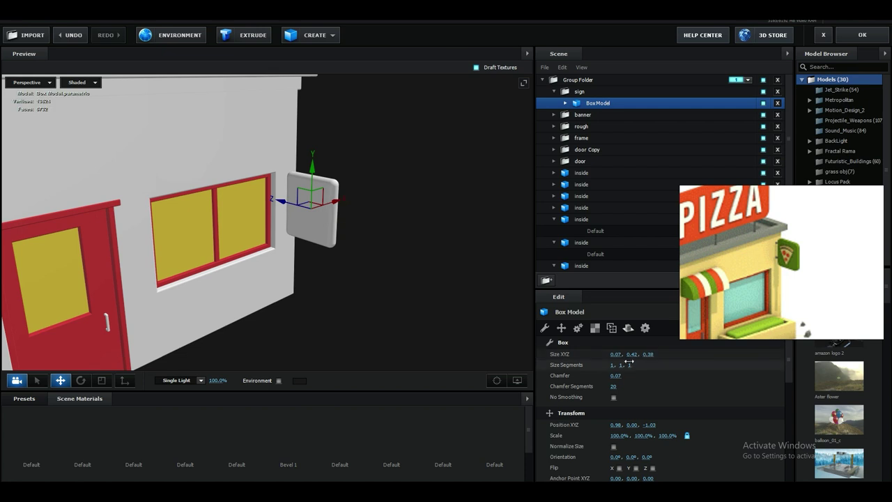
click(651, 367)
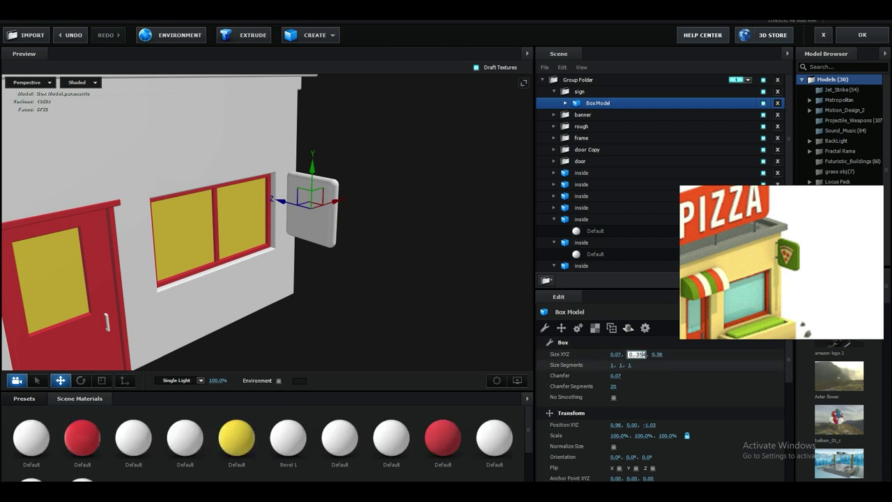
key(Return)
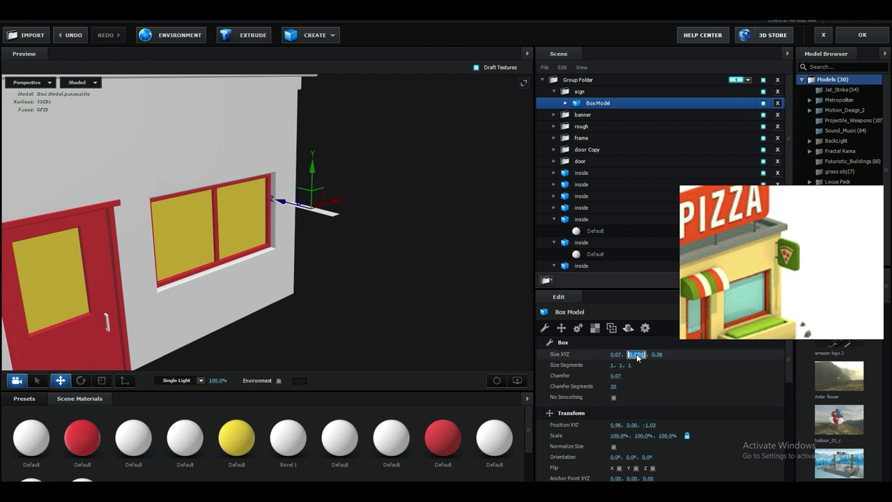
text(0.35)
key(Return)
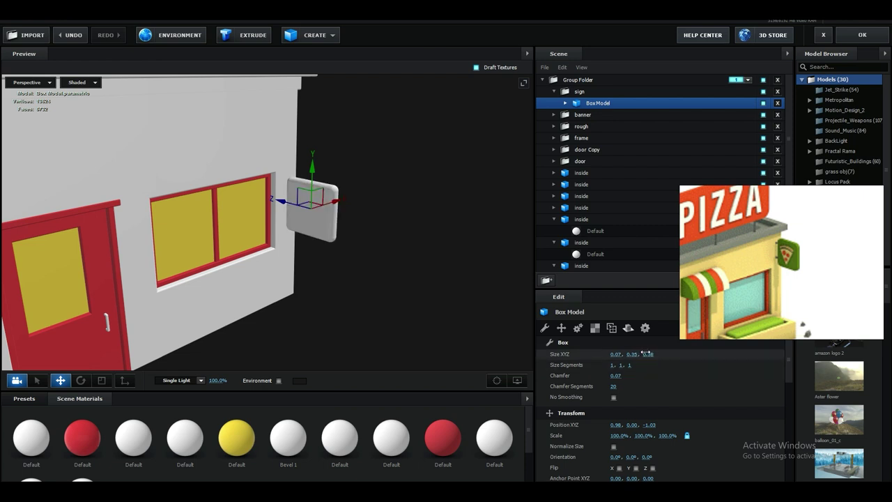
text(.35)
key(Return)
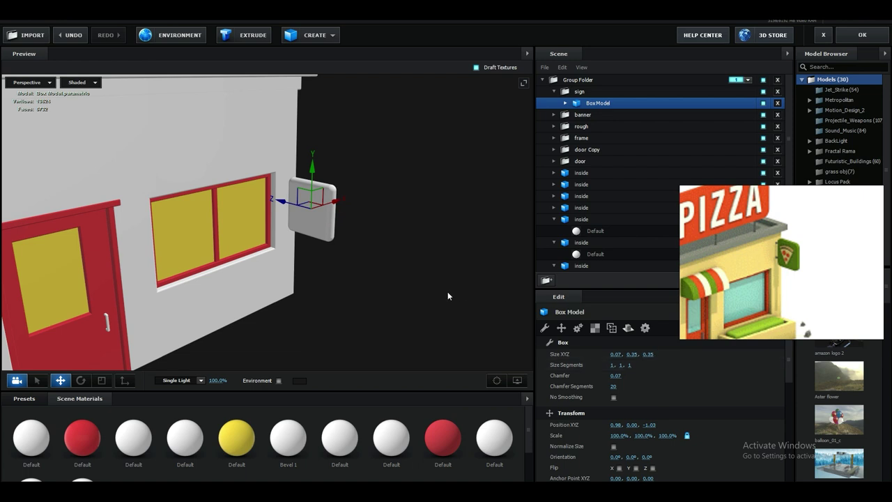
Raise the sign panel to Y 0.50 and thin it to 0.04 with a 0.02 chamfer.
mouse_move(311, 183)
mouse_down()
mouse_move(308, 131)
mouse_move(311, 178)
mouse_up()
drag(307, 110, 309, 89)
drag(340, 188, 344, 238)
scroll(333, 247, up, 3)
middle_drag(343, 238, 410, 317)
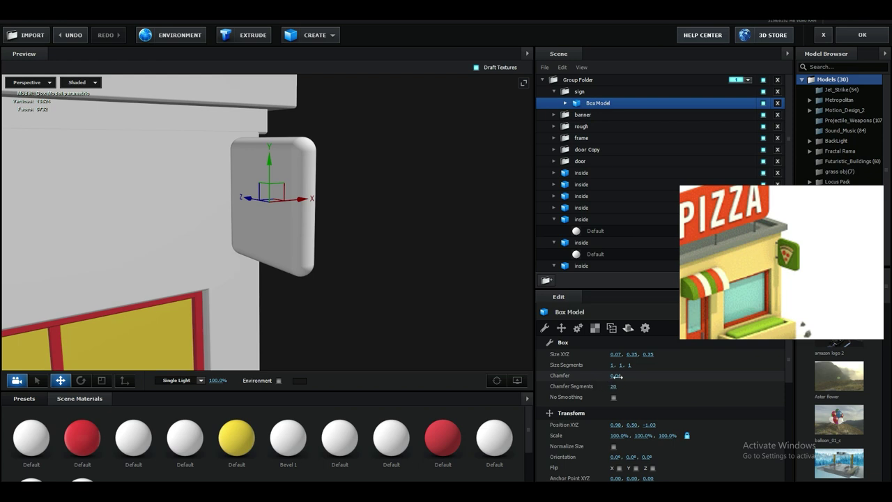
drag(617, 377, 605, 354)
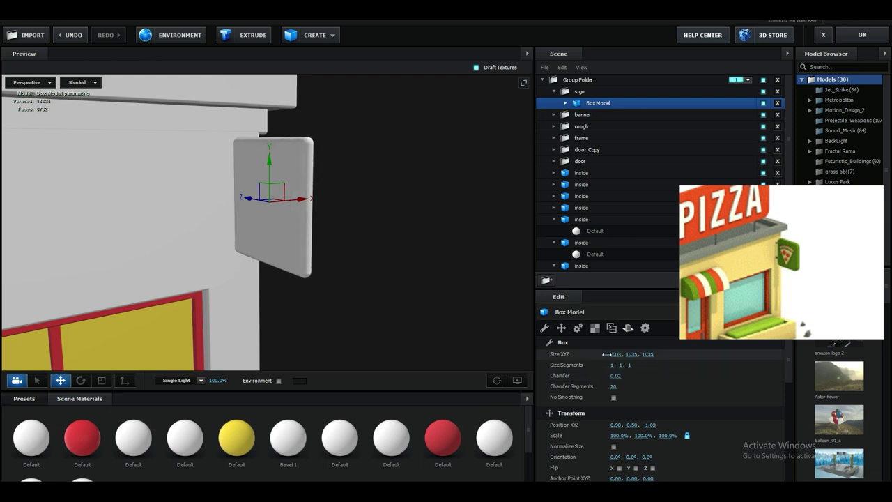
middle_drag(321, 289, 377, 288)
drag(377, 288, 384, 286)
Duplicate the sign panel, shift the copy to Z -0.94 and reduce it to a slim mounting bracket about 0.02 × 0.03 thick.
key(ctrl+d)
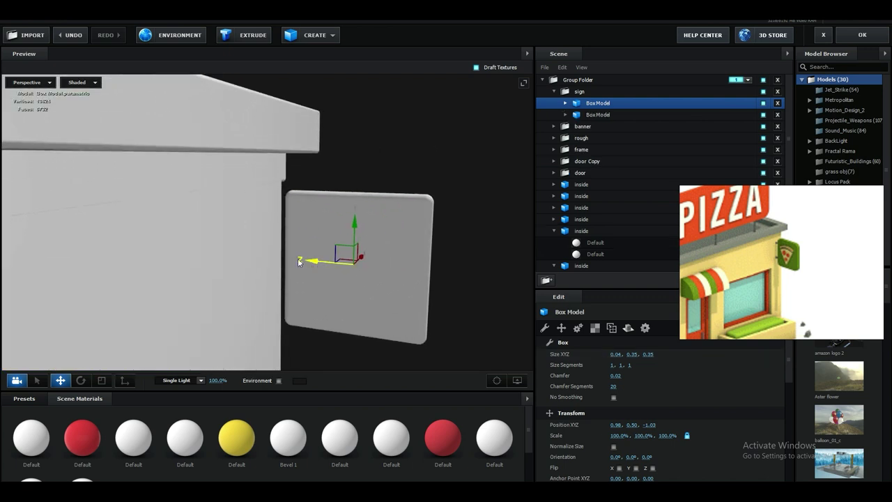
drag(320, 263, 286, 260)
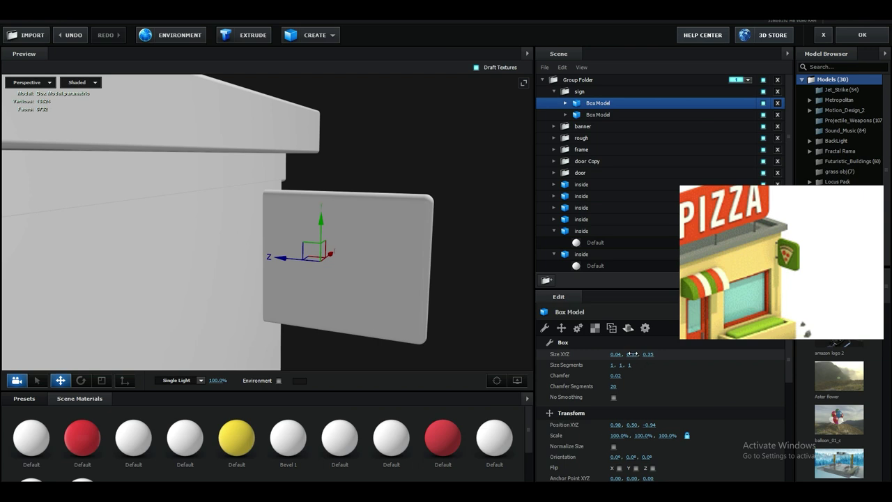
drag(632, 354, 620, 354)
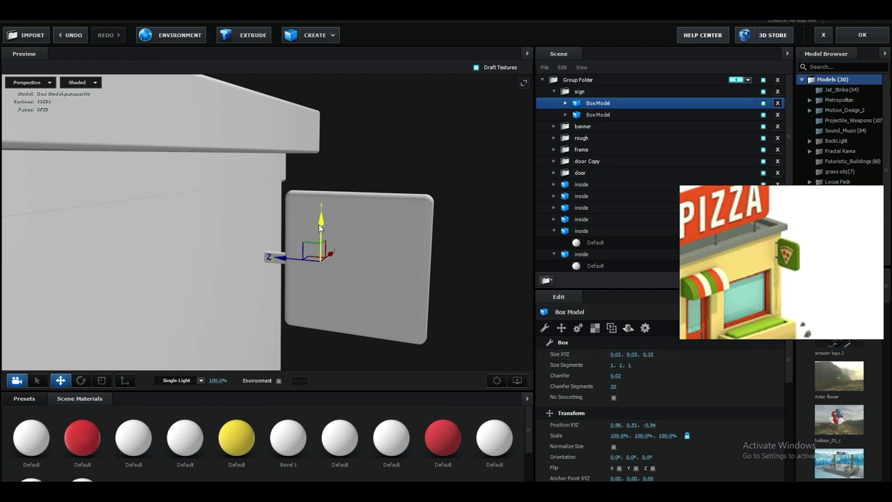
Duplicate the mounting bracket so one sits near the panel's upper edge and the other near its lower edge at Y 0.39.
drag(320, 228, 319, 276)
key(ctrl+d)
scroll(374, 312, down, 4)
drag(375, 313, 342, 310)
middle_drag(341, 311, 241, 284)
drag(241, 284, 300, 287)
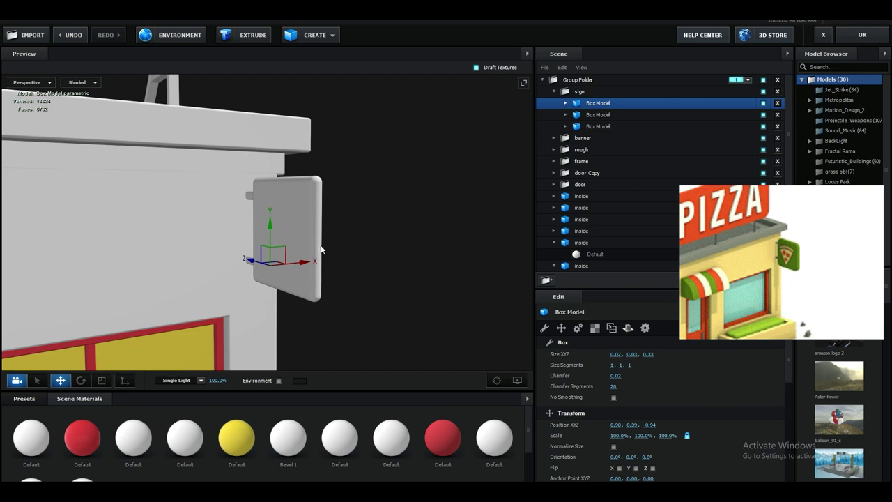
drag(318, 212, 373, 225)
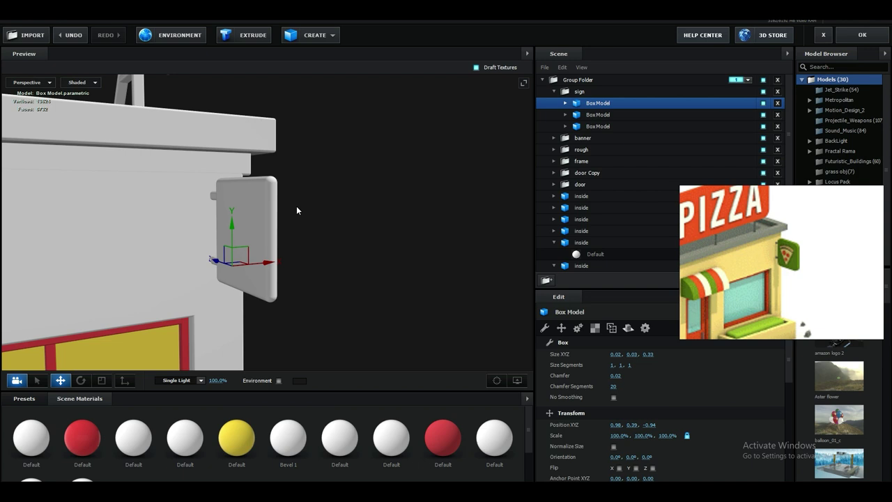
drag(296, 227, 354, 223)
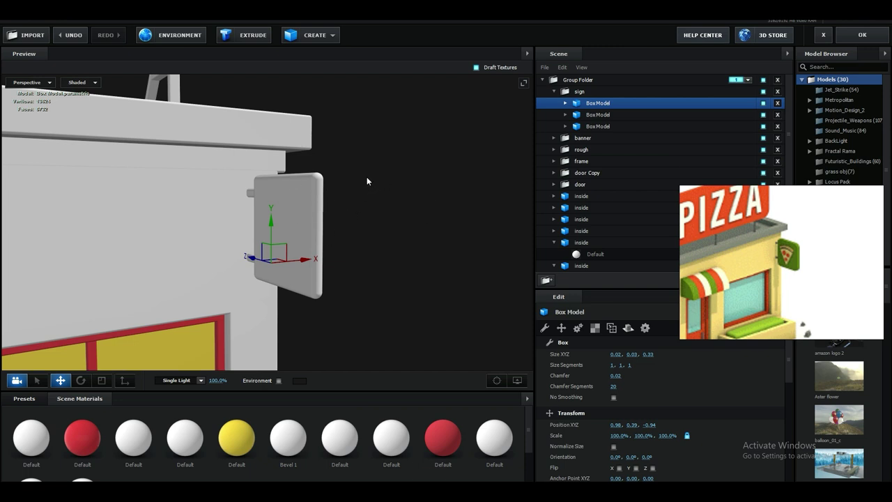
Add a plane to the sign folder, rotate it 90° about Z and move it to X 0.96, Z -0.81.
click(317, 35)
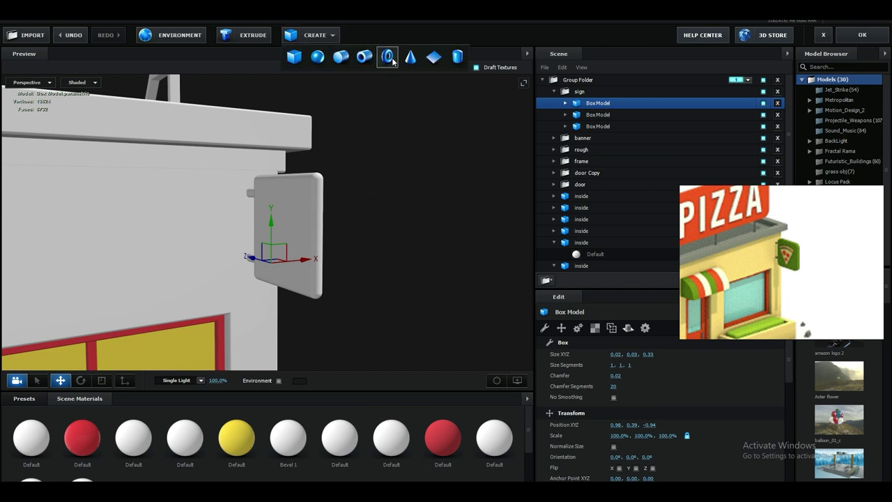
click(434, 58)
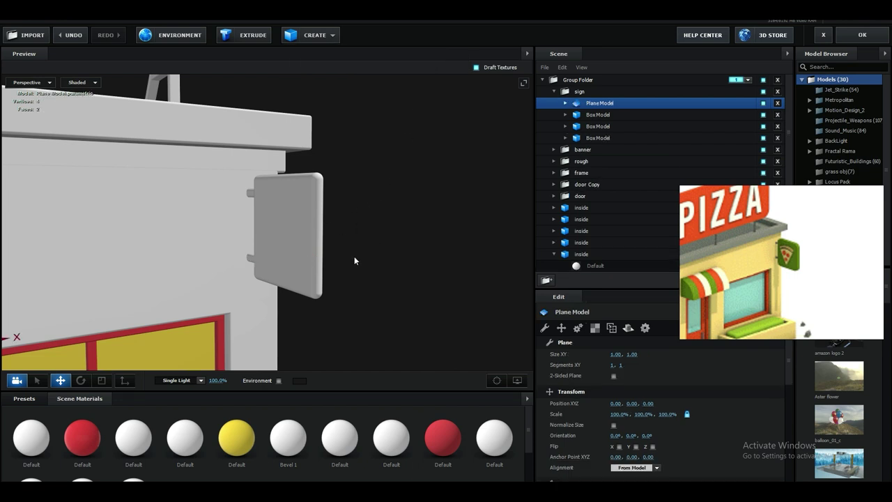
scroll(195, 297, down, 5)
drag(92, 299, 306, 320)
key(e)
key(w)
key(e)
key(w)
drag(357, 293, 298, 319)
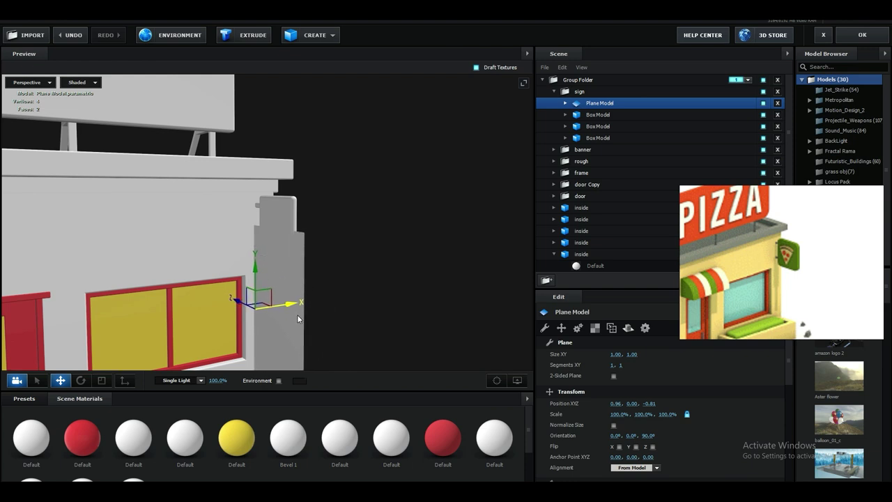
Move the plane over the sign panel to Y 0.50, Z -1.07 and shrink it to 0.17 × 0.43.
drag(257, 275, 265, 222)
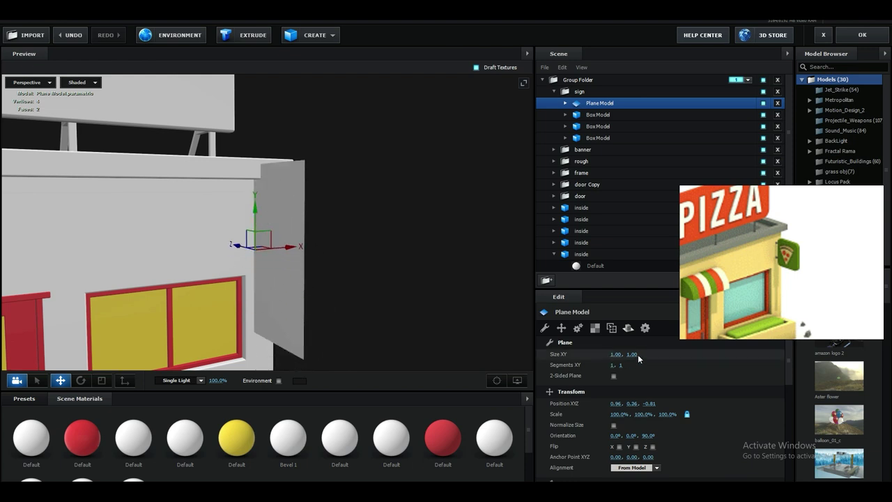
drag(632, 354, 577, 356)
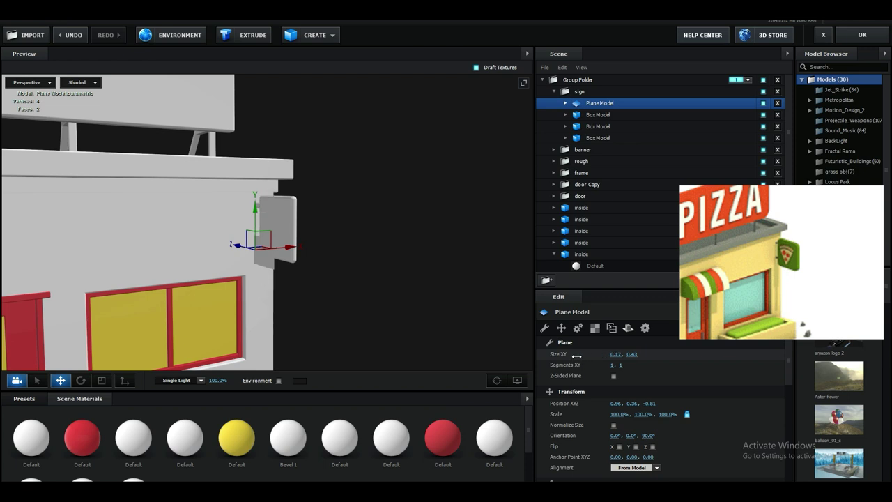
drag(240, 245, 258, 251)
drag(274, 217, 277, 195)
scroll(349, 259, up, 3)
scroll(348, 258, up, 4)
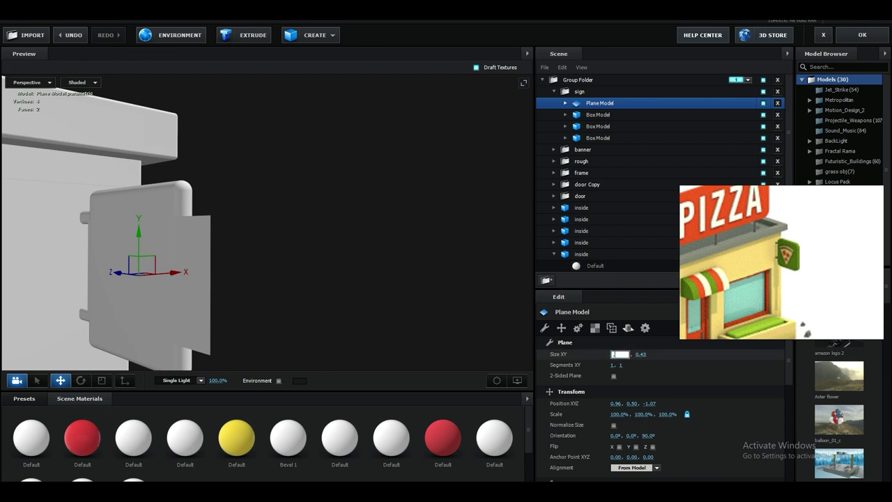
Set the plane's size to 0.35 × 0.35 and shift it to Z -1.02 to align with the sign panel.
key(Return)
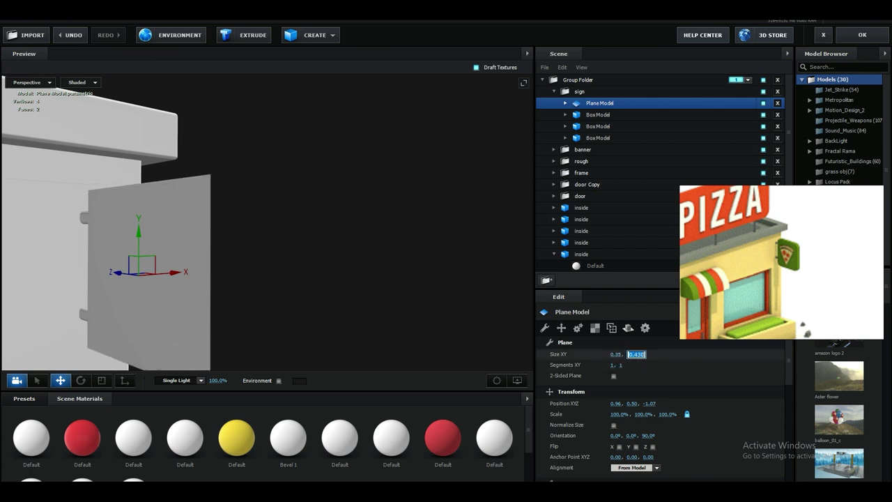
text(.35)
key(Return)
drag(366, 338, 292, 285)
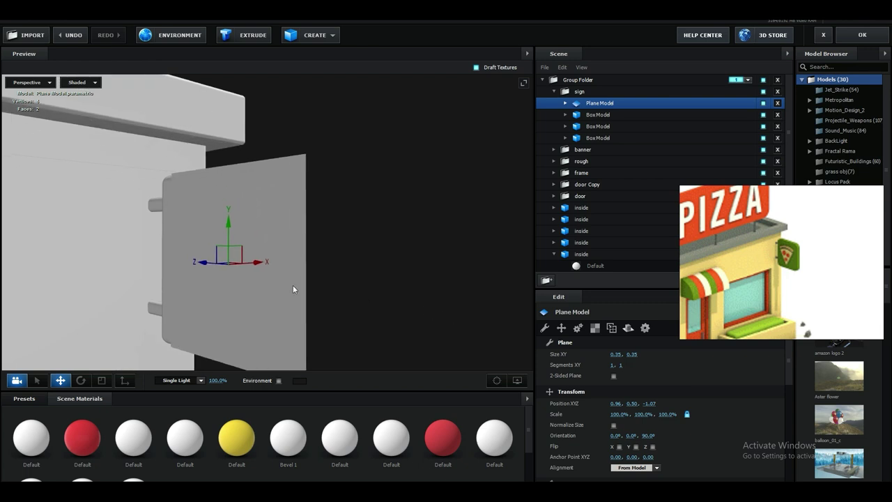
mouse_move(205, 269)
mouse_down()
mouse_move(177, 267)
mouse_move(189, 268)
mouse_up()
drag(220, 298, 187, 301)
Duplicate the red scene material and try applying the copy to the sign.
right_click(438, 434)
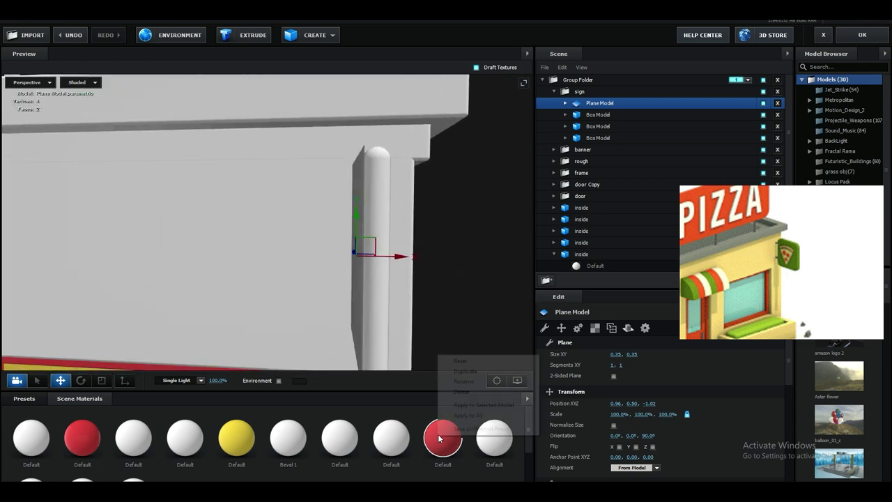
click(457, 372)
drag(188, 452, 365, 345)
key(ctrl+z)
drag(298, 353, 327, 340)
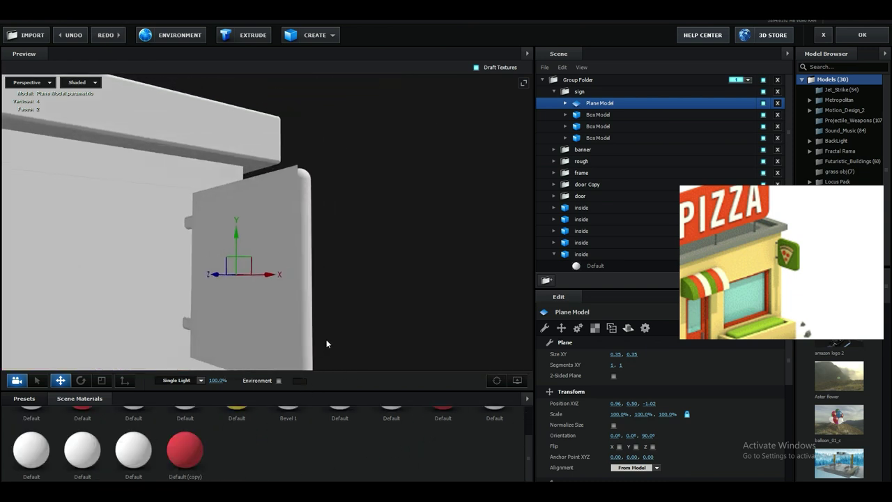
drag(208, 414, 267, 346)
scroll(267, 305, down, 1)
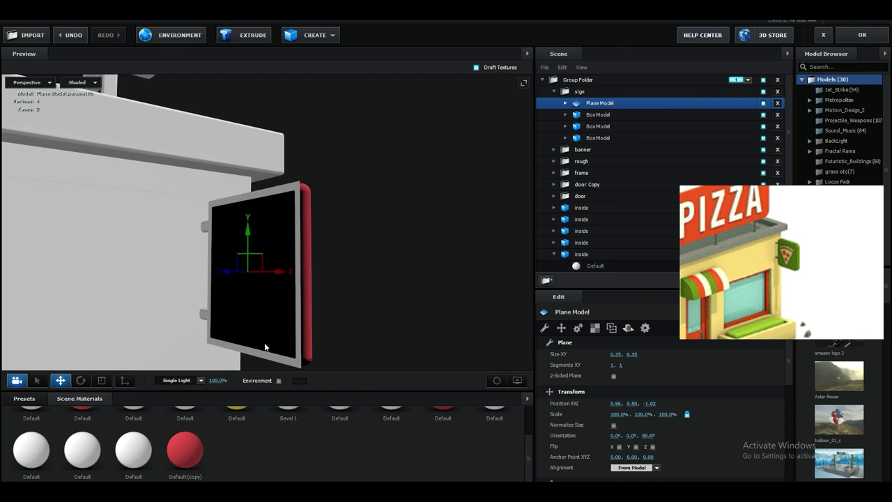
key(ctrl+z)
drag(190, 458, 277, 222)
key(ctrl+z)
Review the plane's material settings, and make the sign plane two-sided.
click(567, 104)
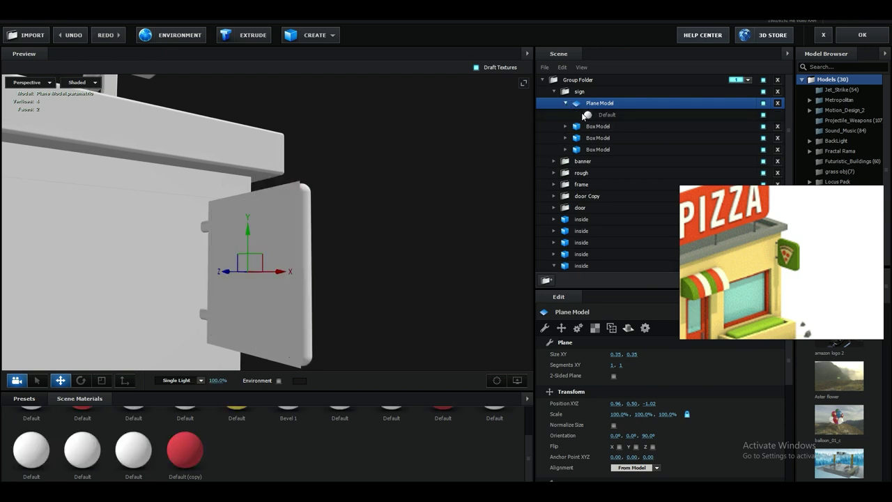
click(586, 115)
scroll(621, 443, down, 5)
scroll(627, 454, up, 8)
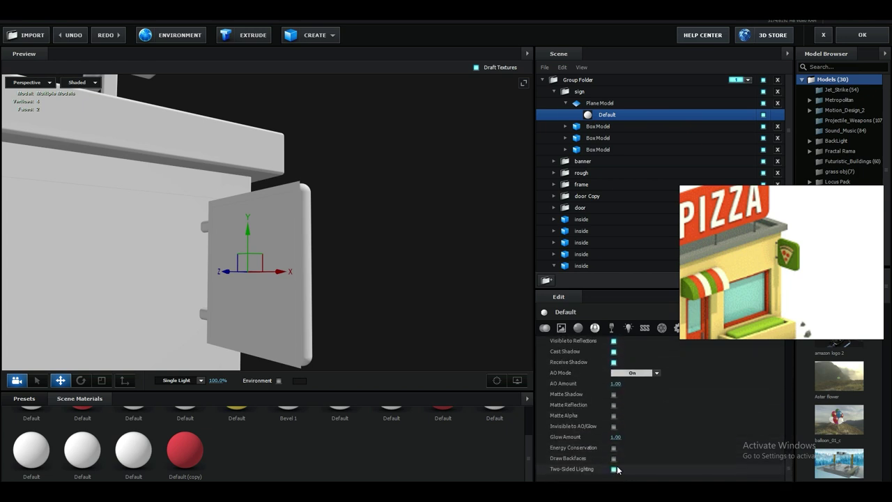
scroll(620, 436, up, 1)
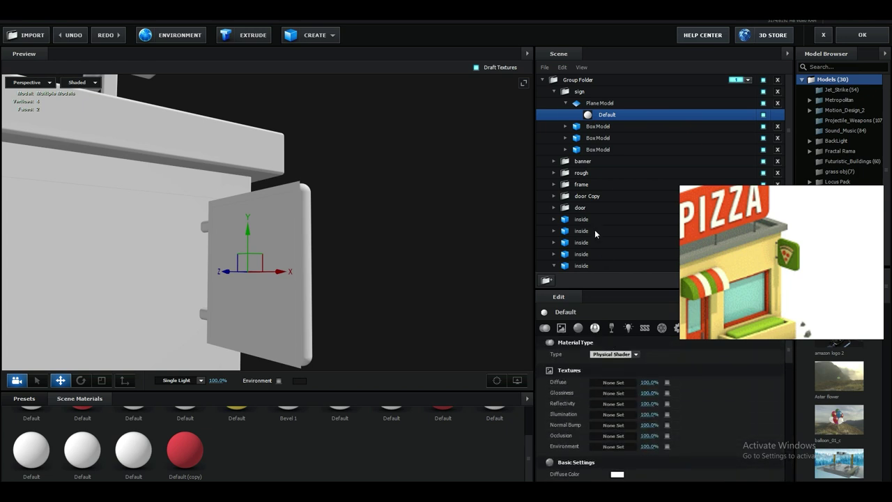
click(598, 103)
click(614, 377)
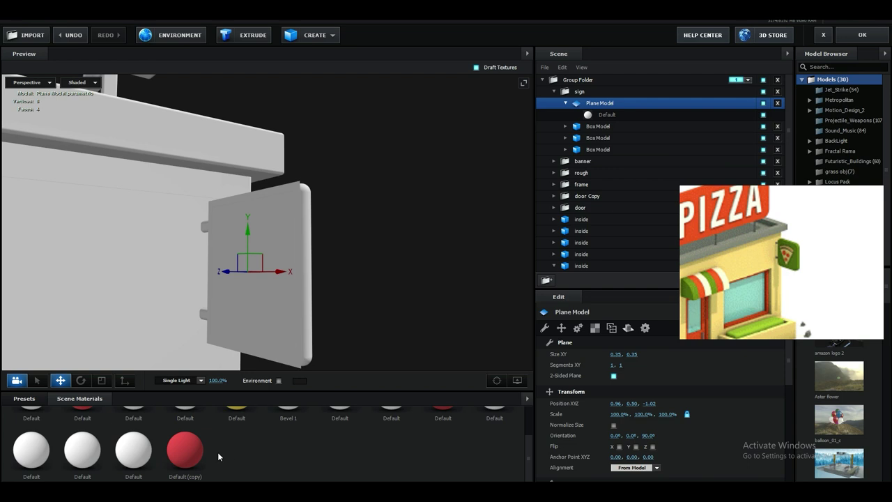
Apply the copied red material to the sign panel and briefly hide the plane to check the panel behind it.
drag(188, 451, 290, 337)
drag(339, 260, 331, 260)
key(ctrl+z)
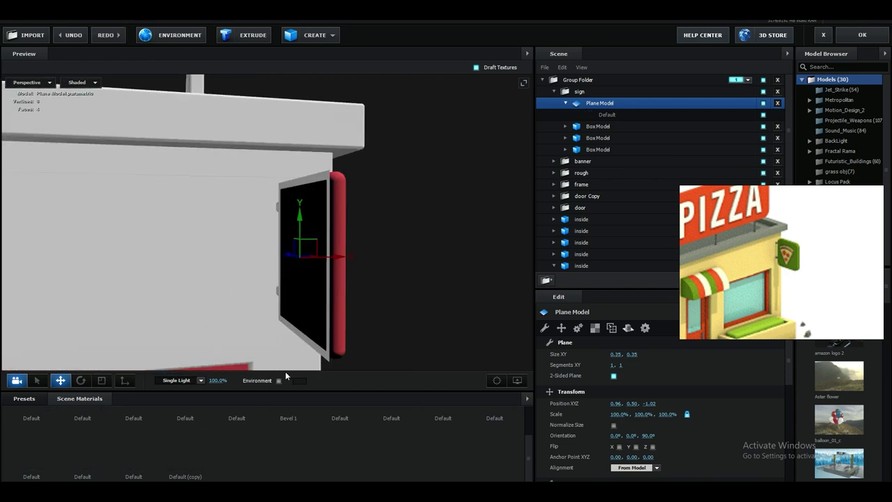
click(764, 104)
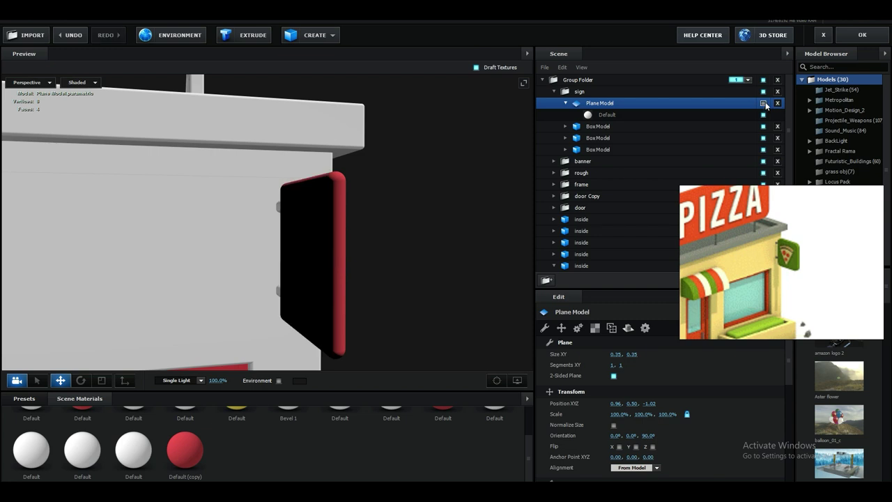
click(765, 105)
Shift the sign plane to X 0.95 and rotate it to 270° about Z.
drag(450, 242, 413, 225)
key(e)
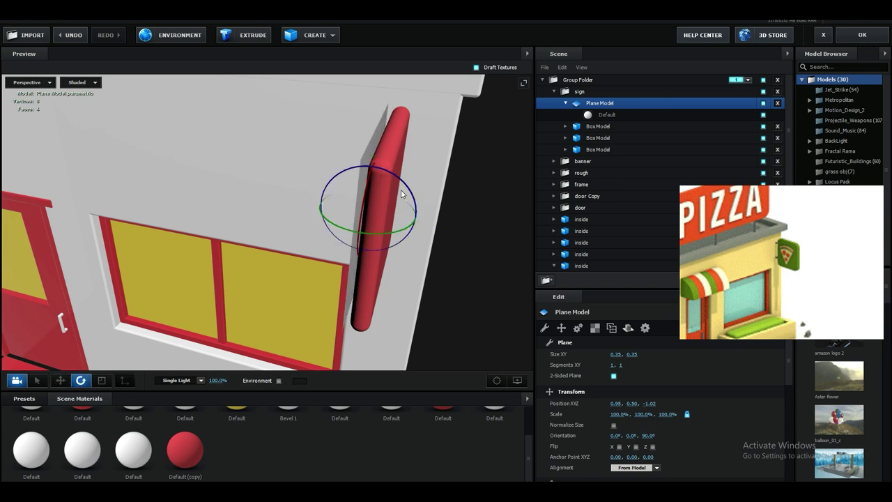
drag(410, 193, 179, 118)
drag(404, 307, 448, 295)
Create a new material for the sign plane and set its diffuse color to FF6262.
right_click(257, 431)
click(277, 438)
drag(236, 456, 275, 292)
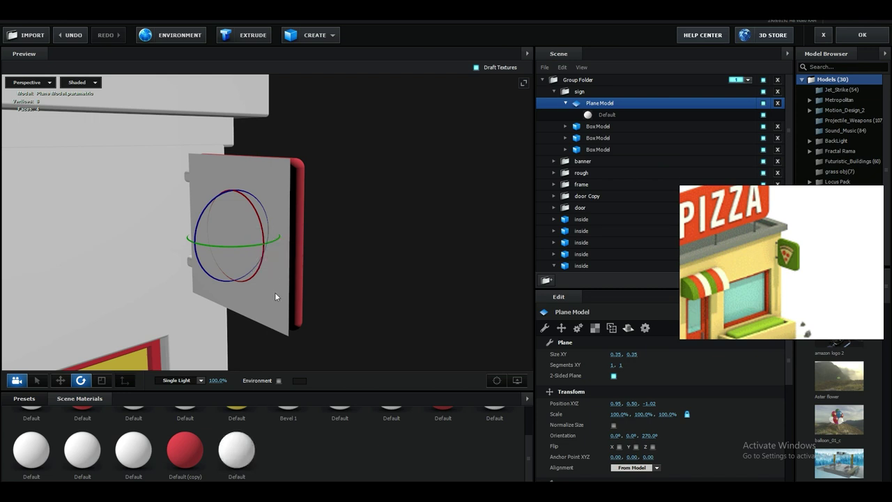
click(236, 450)
click(614, 476)
drag(565, 366, 610, 353)
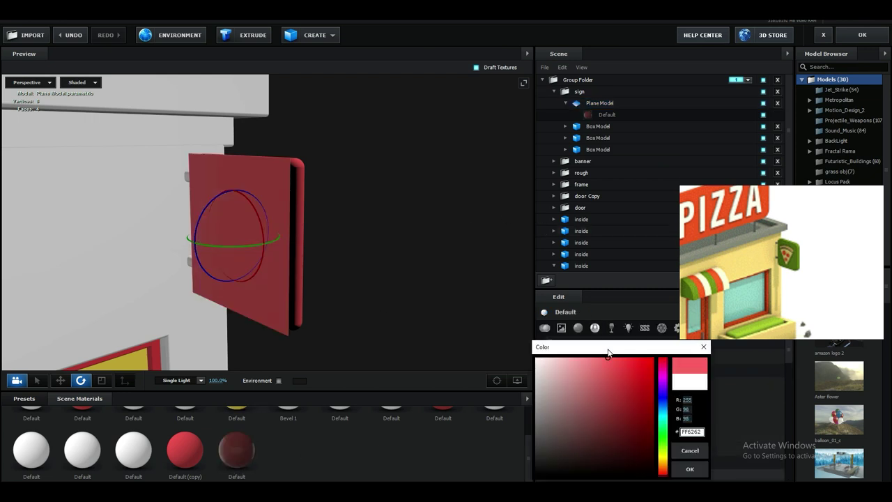
click(682, 470)
Create another new material in default white and apply it to the sign panel.
right_click(305, 455)
click(318, 466)
drag(289, 452, 401, 276)
middle_drag(401, 277, 379, 303)
scroll(379, 303, down, 1)
Move the red plane along X so it sits close against the sign panel's face.
key(w)
drag(342, 222, 350, 223)
middle_drag(350, 223, 353, 262)
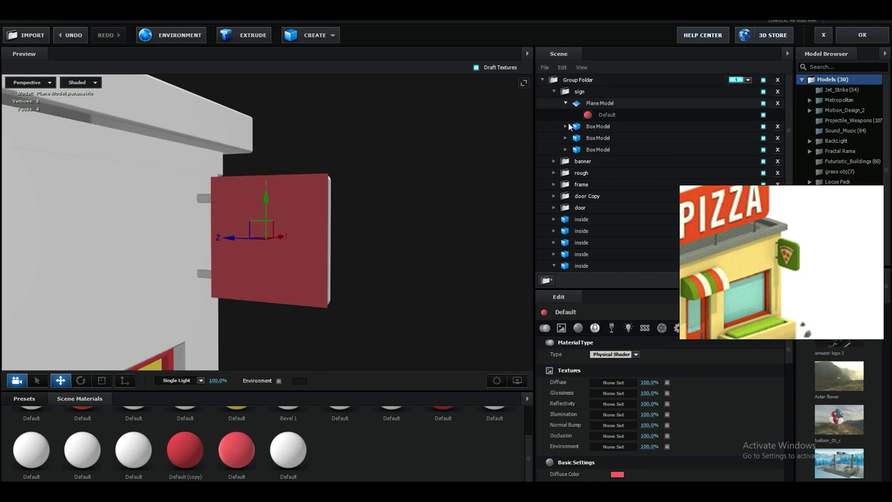
middle_drag(412, 230, 371, 262)
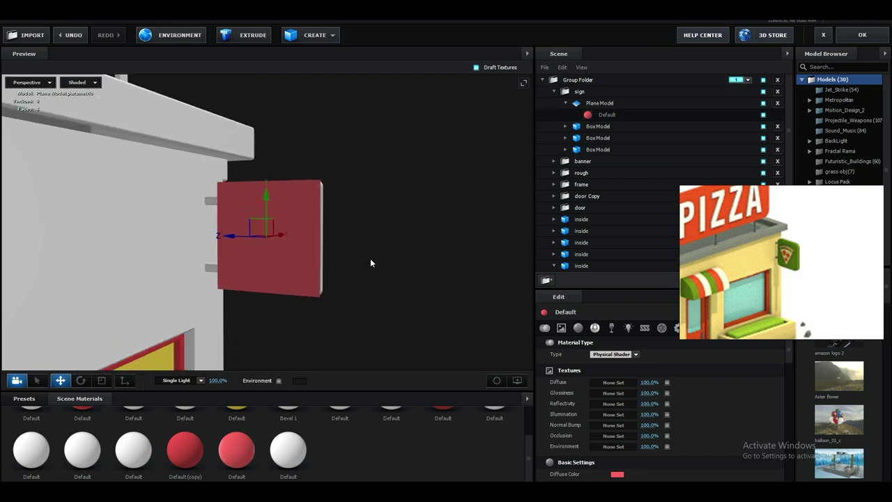
Add a new folder inside the main group and name it window grass.
scroll(372, 268, down, 5)
drag(374, 272, 342, 289)
scroll(342, 288, down, 3)
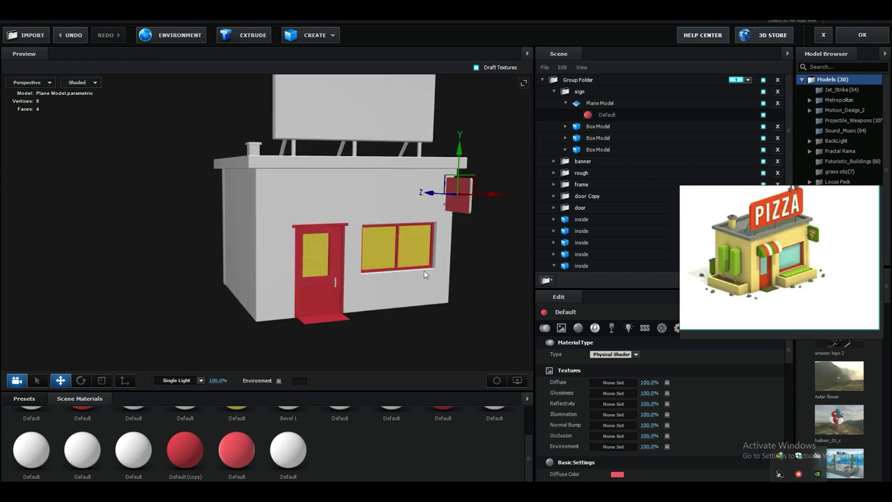
middle_drag(424, 274, 306, 266)
scroll(308, 266, up, 1)
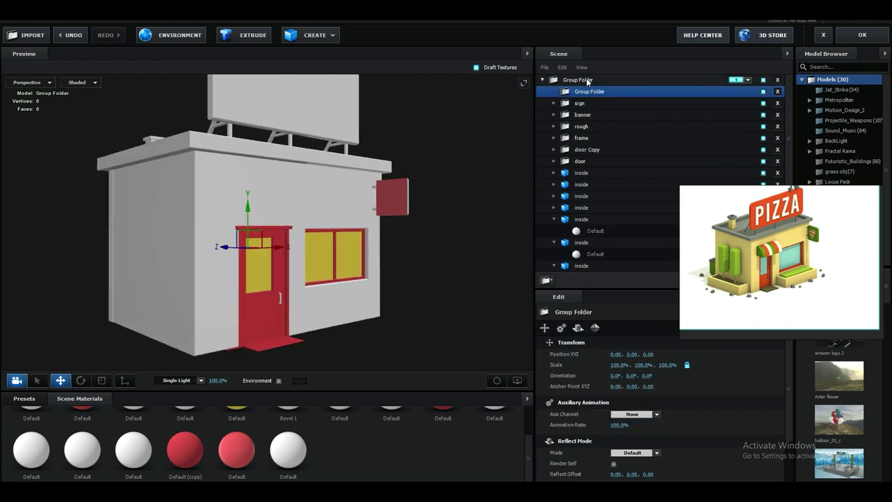
double_click(585, 93)
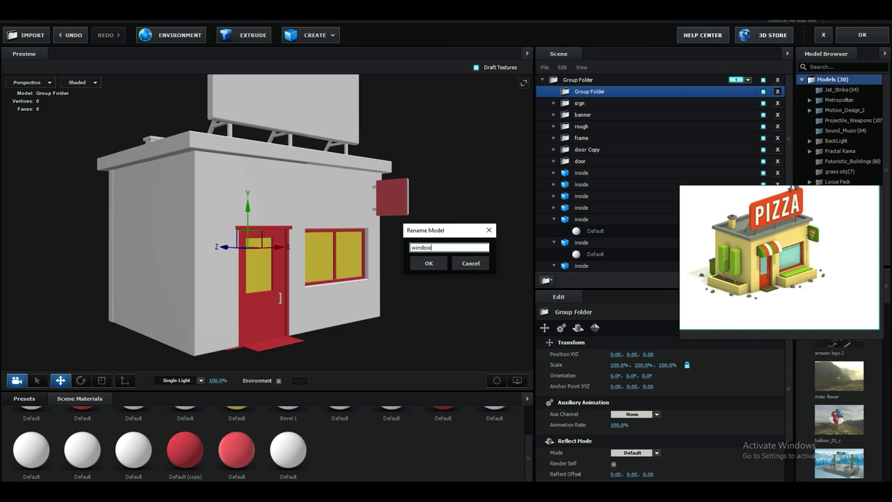
key(Return)
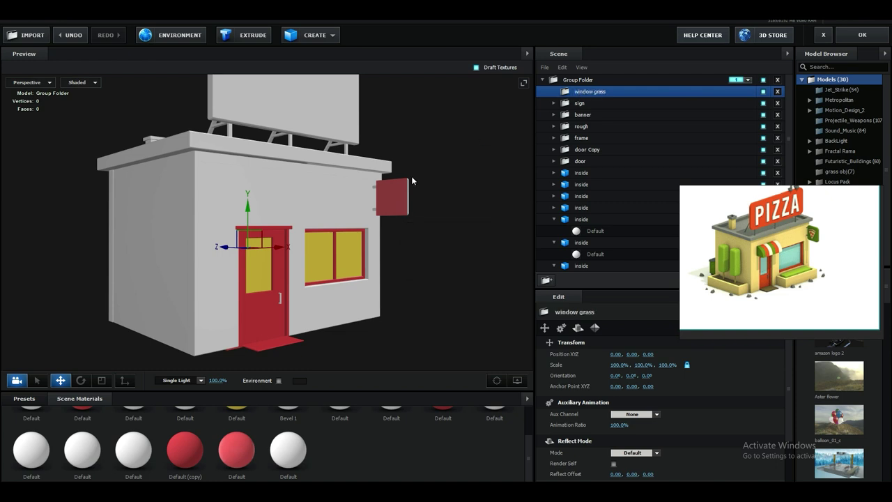
drag(235, 262, 334, 292)
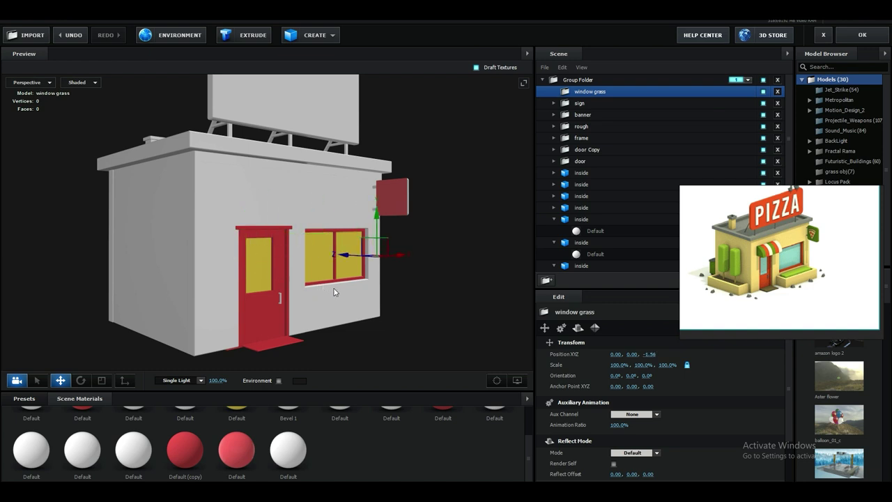
drag(348, 262, 371, 269)
key(ctrl+z)
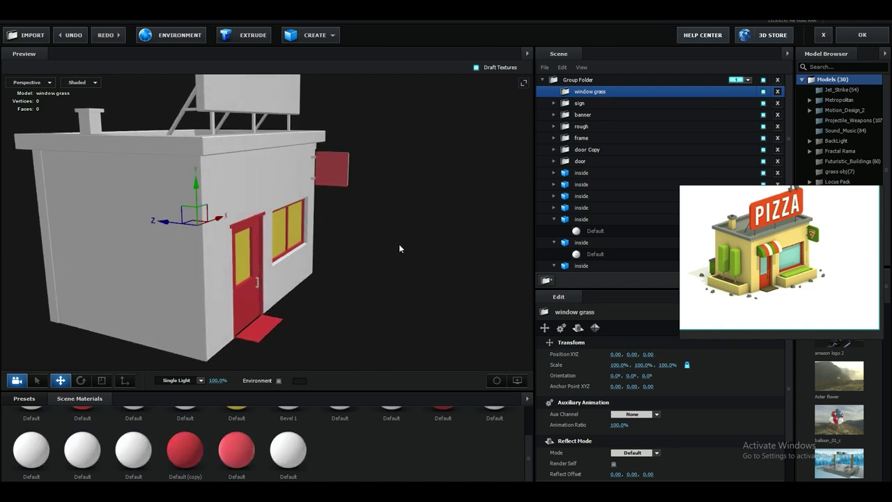
click(323, 36)
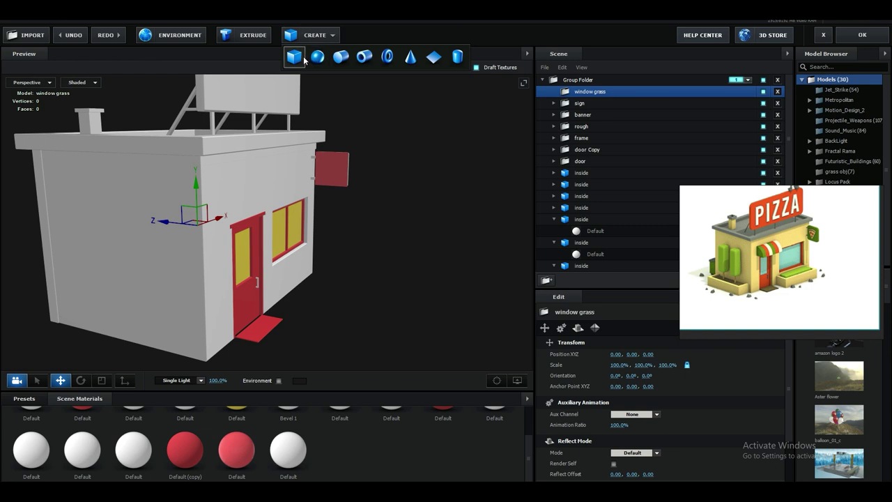
click(295, 55)
drag(276, 252, 320, 253)
mouse_move(632, 355)
mouse_down()
mouse_move(597, 355)
mouse_move(618, 355)
mouse_up()
drag(320, 240, 272, 240)
key(Delete)
Place a copy of the inside box in front of the wall below the window and put it in the window grass folder.
scroll(347, 245, up, 5)
scroll(347, 245, up, 3)
click(272, 240)
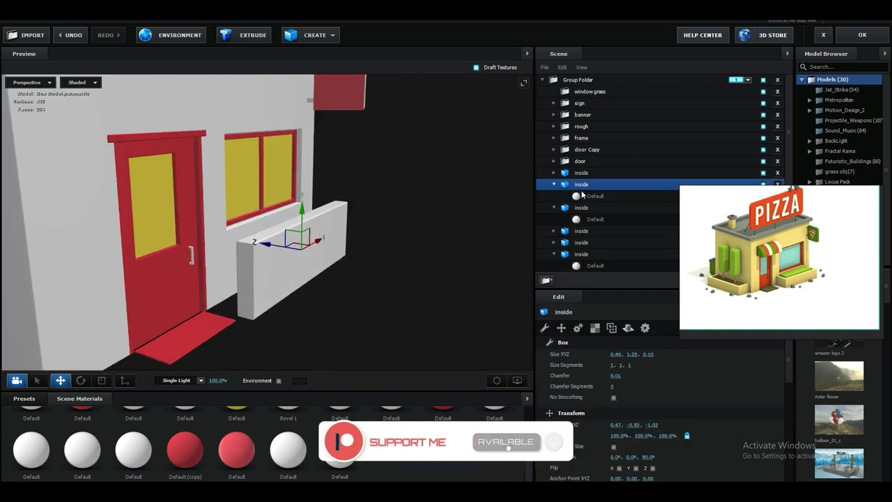
drag(582, 185, 590, 92)
scroll(468, 314, up, 3)
key(ctrl+z)
Resize the planter box to 0.29 × 1.25 × 0.33 and position it at Y -0.55, Z -0.95 against the wall.
drag(632, 355, 660, 355)
key(ctrl+z)
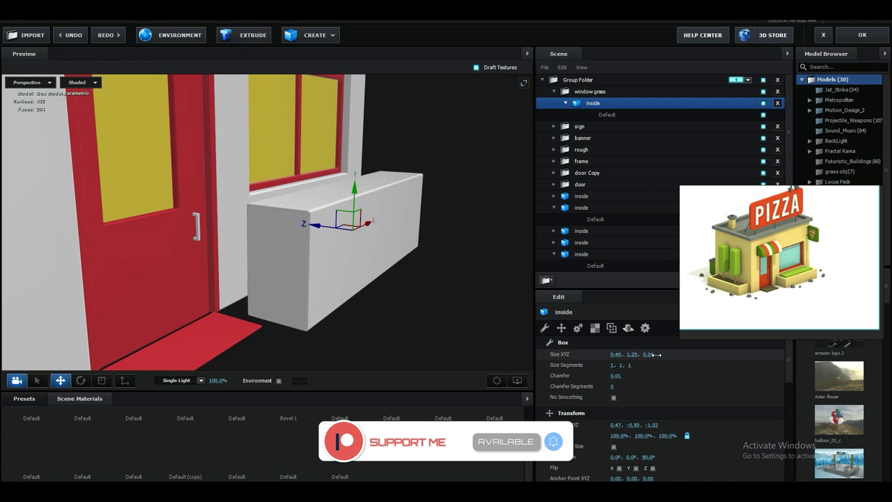
drag(315, 225, 295, 224)
drag(616, 355, 609, 355)
drag(334, 187, 334, 196)
drag(408, 296, 351, 269)
drag(648, 354, 658, 355)
drag(338, 215, 333, 213)
Duplicate the planter box up to Y -0.26 and reduce the copy to 0.10 × 1.14 × 0.32 for the grass.
drag(446, 285, 302, 328)
scroll(330, 331, up, 5)
scroll(343, 335, up, 1)
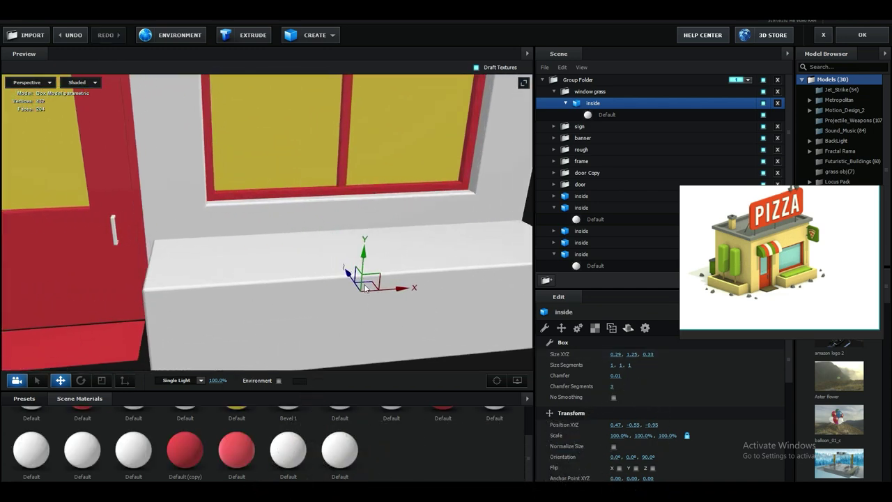
drag(368, 263, 401, 178)
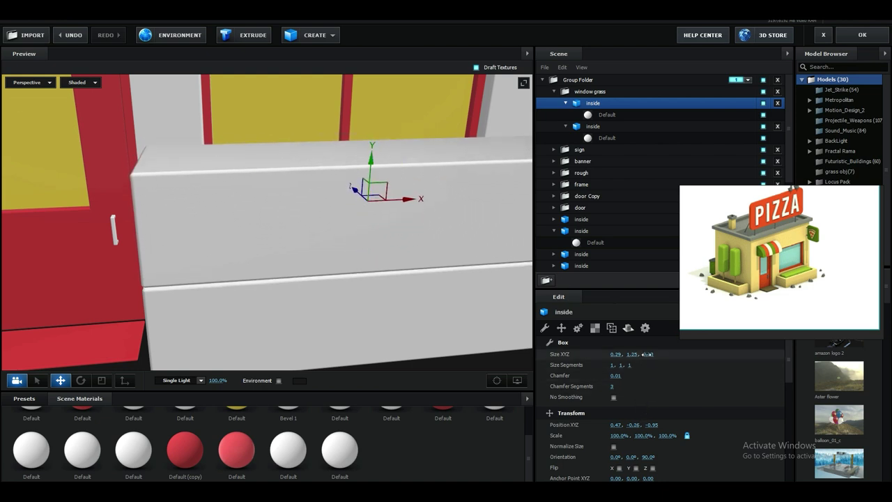
drag(648, 355, 612, 354)
key(ctrl+z)
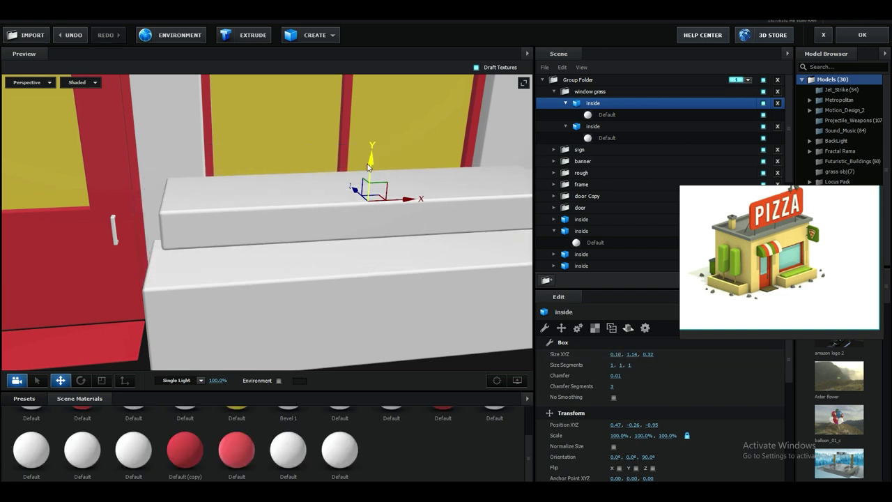
Lower the grass block to Y -0.38 in the planter and reduce its depth to 0.25.
drag(376, 177, 377, 218)
drag(401, 278, 167, 191)
drag(646, 356, 644, 354)
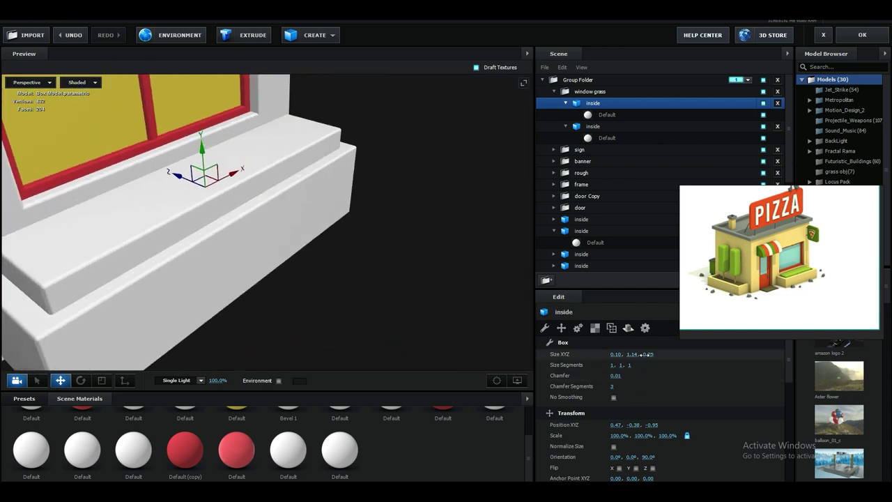
drag(227, 311, 481, 336)
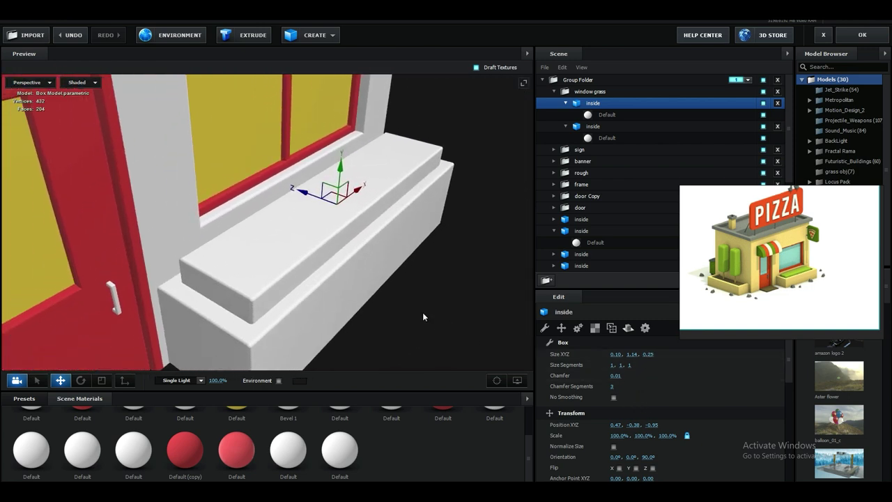
Round the grass block with a 0.35 chamfer and 53 chamfer segments, and lower it to Y -0.42.
drag(366, 308, 399, 296)
drag(627, 377, 667, 363)
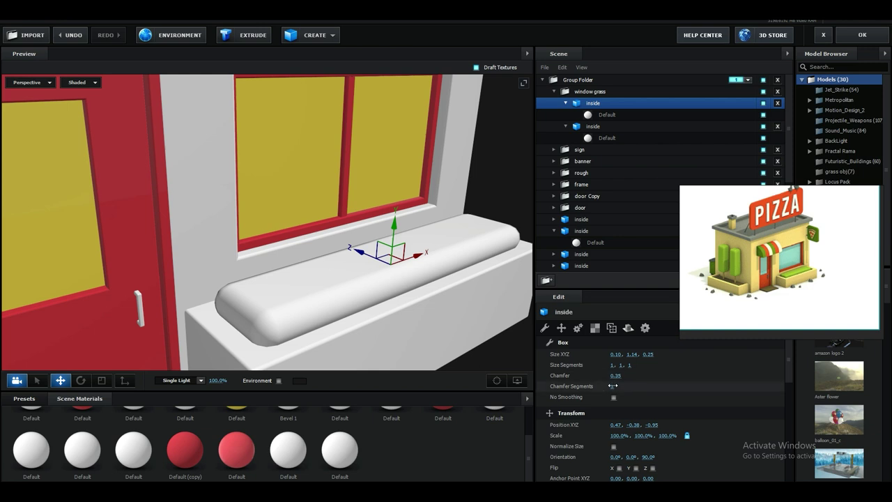
drag(612, 386, 722, 380)
scroll(367, 336, down, 4)
drag(372, 227, 373, 237)
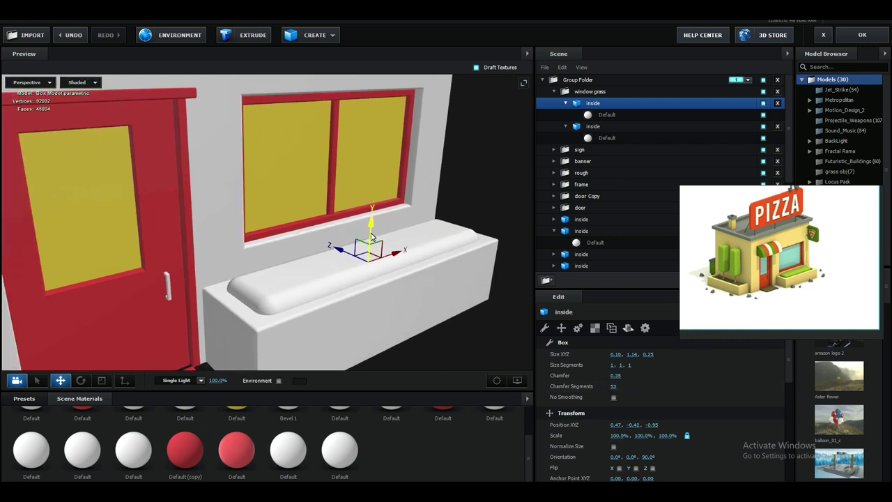
Create a new material with a bright green diffuse colour and assign it to the grass block in the front planter.
right_click(377, 441)
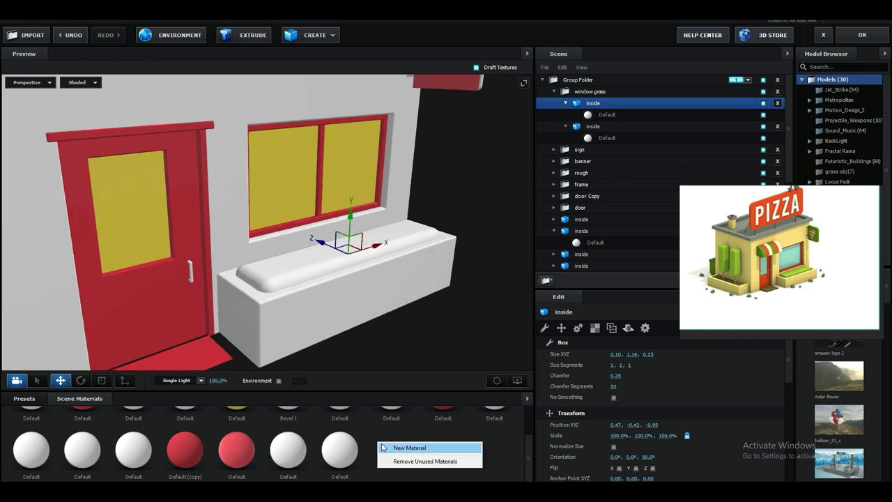
click(404, 449)
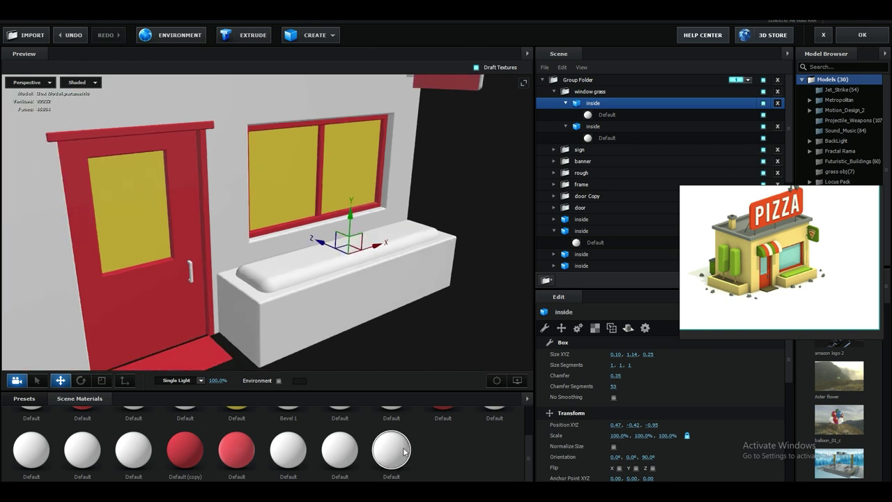
click(391, 450)
scroll(587, 424, down, 2)
click(618, 377)
click(664, 421)
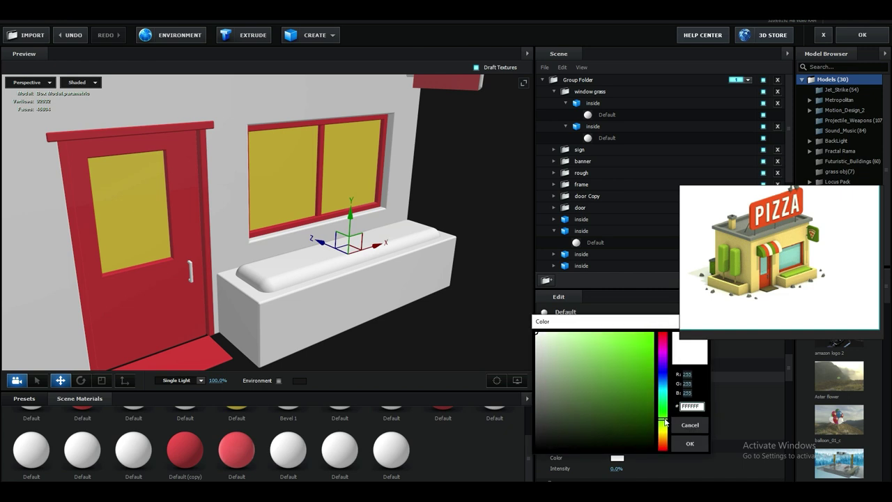
click(615, 359)
click(690, 443)
scroll(267, 283, down, 5)
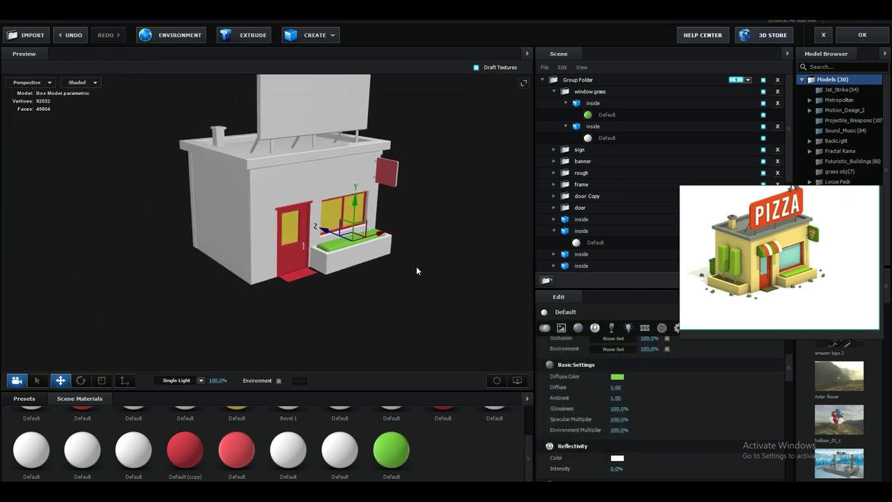
scroll(391, 263, up, 3)
scroll(389, 288, up, 3)
middle_drag(416, 295, 349, 265)
scroll(307, 261, down, 3)
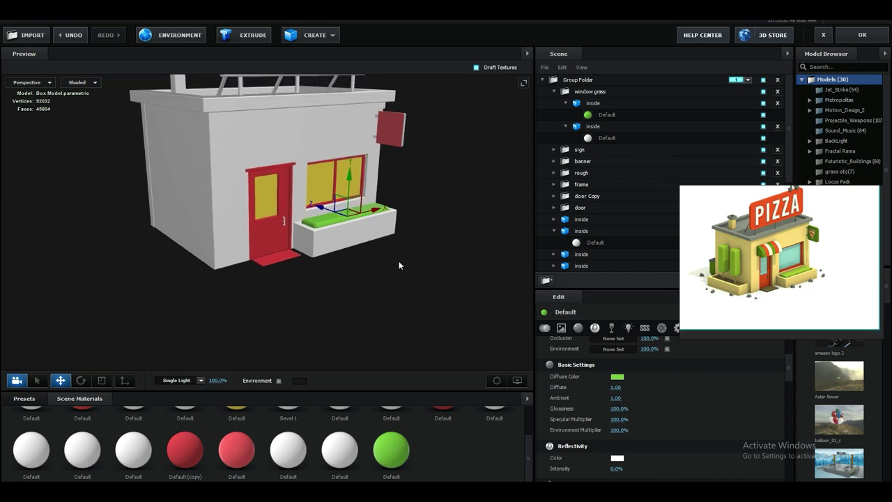
click(581, 92)
click(554, 93)
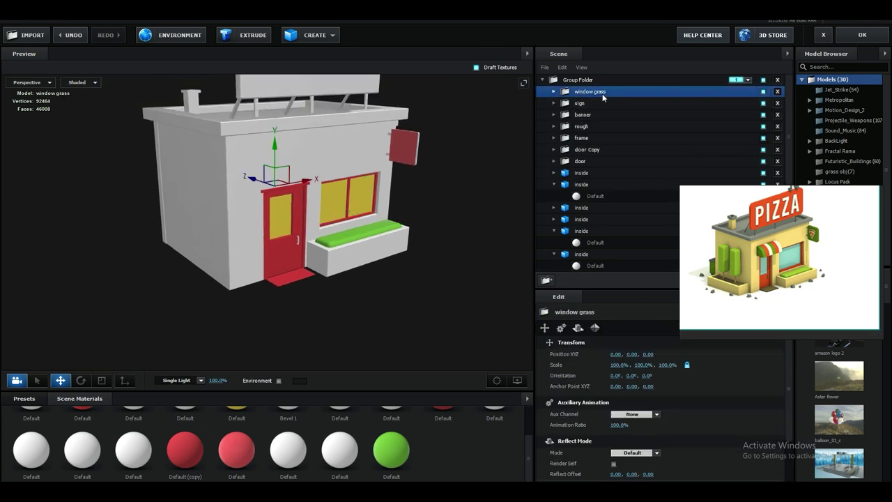
right_click(604, 95)
click(636, 137)
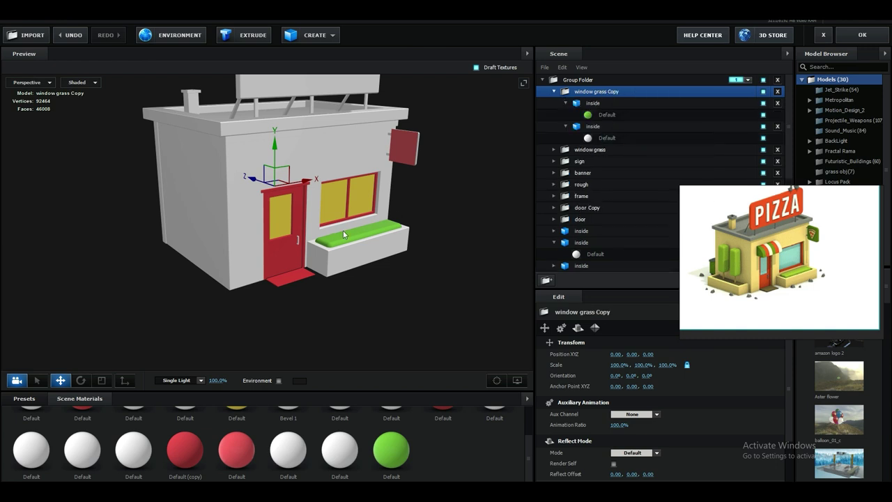
click(778, 91)
Shift the window grass group's anchor point over the front planter in top view, to X 0.48, Z -0.99.
middle_drag(370, 240, 291, 256)
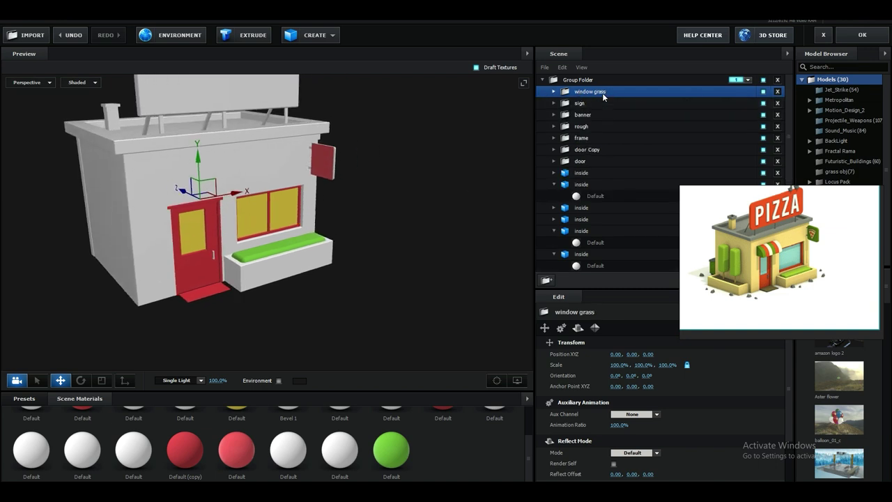
drag(224, 228, 314, 239)
click(32, 83)
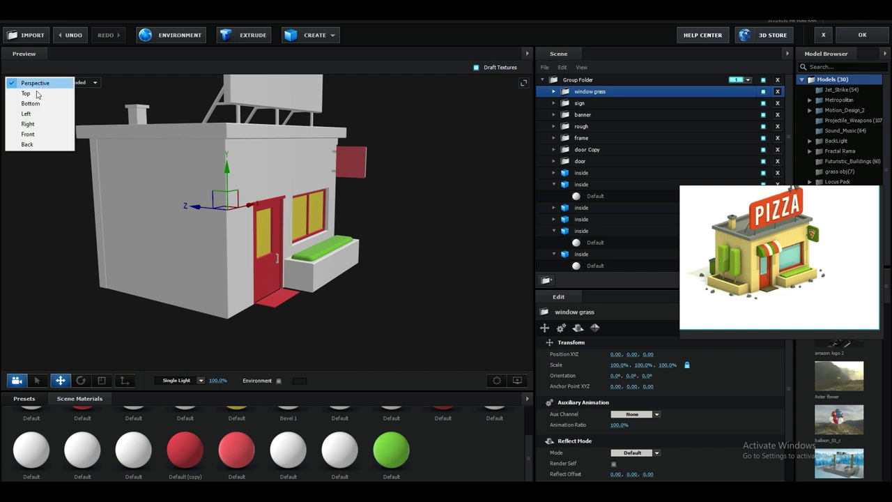
click(21, 91)
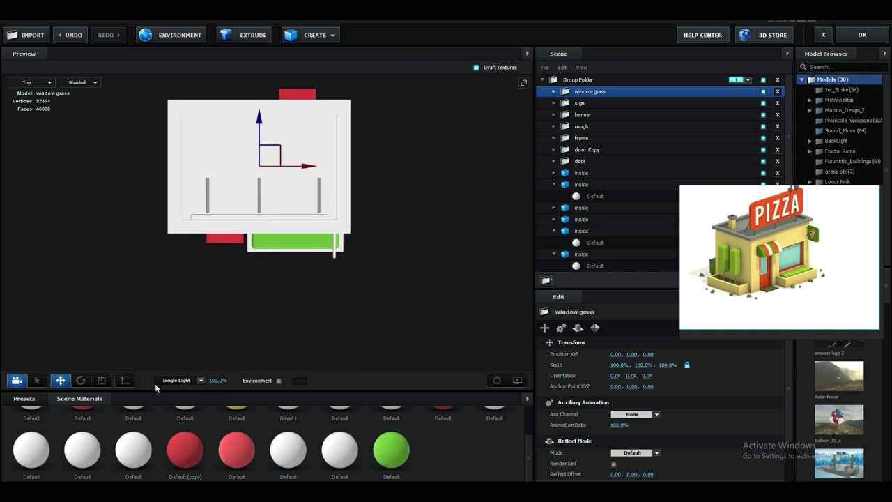
click(127, 382)
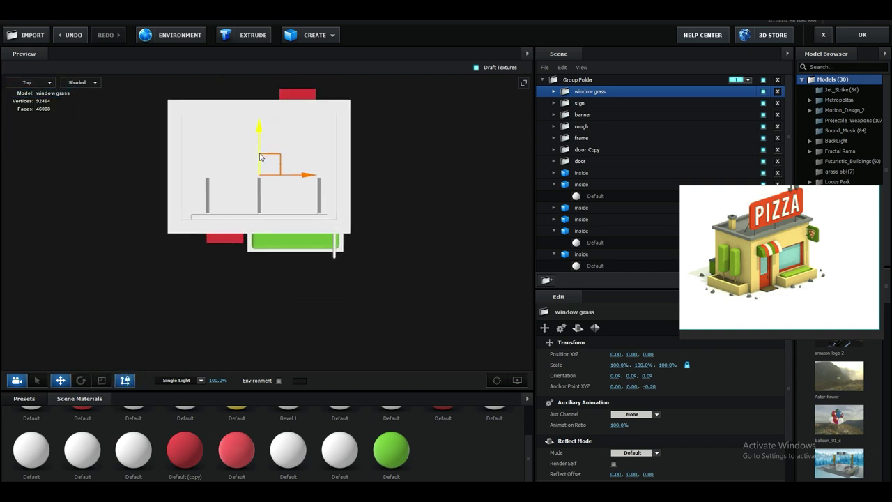
drag(260, 158, 258, 214)
drag(309, 249, 341, 243)
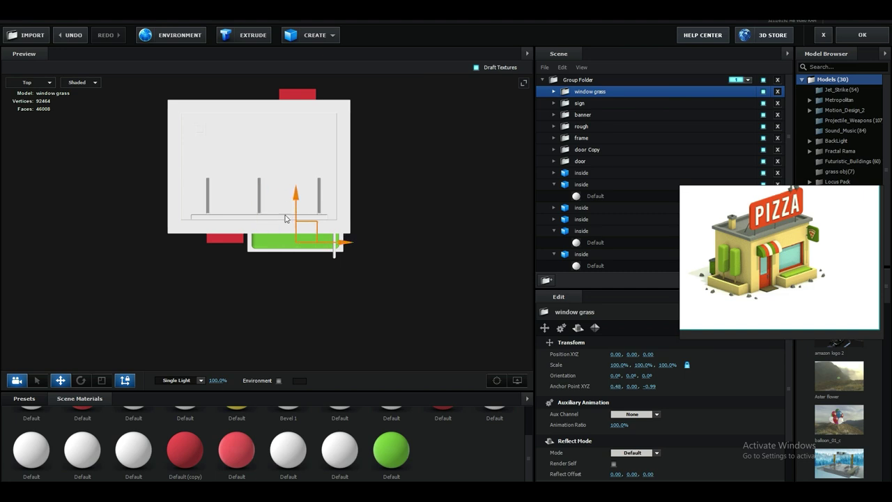
Lower the window grass group's anchor point to the planter's base in left view, at Y -0.69, Z -0.96.
click(30, 83)
click(57, 115)
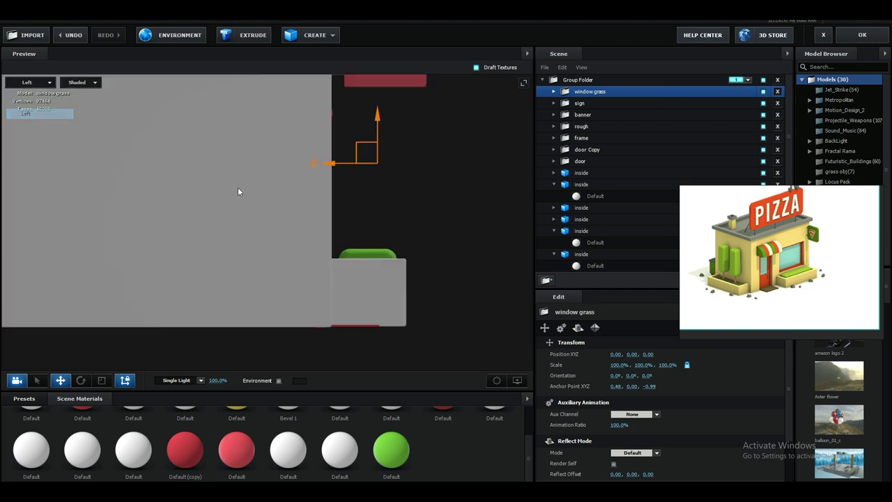
drag(378, 182, 378, 222)
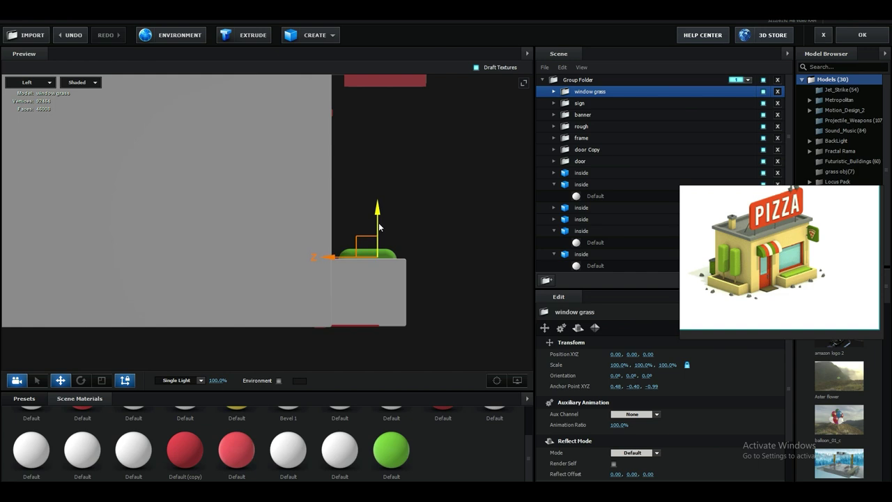
drag(358, 258, 380, 294)
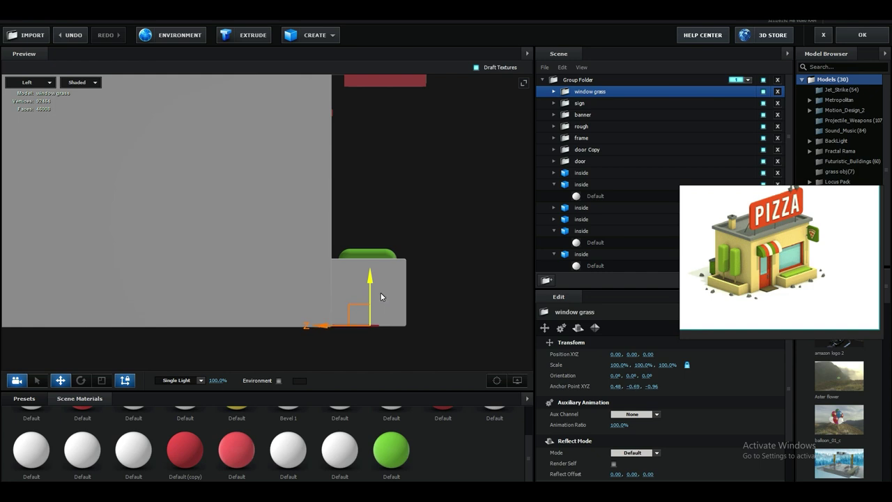
click(28, 82)
click(22, 94)
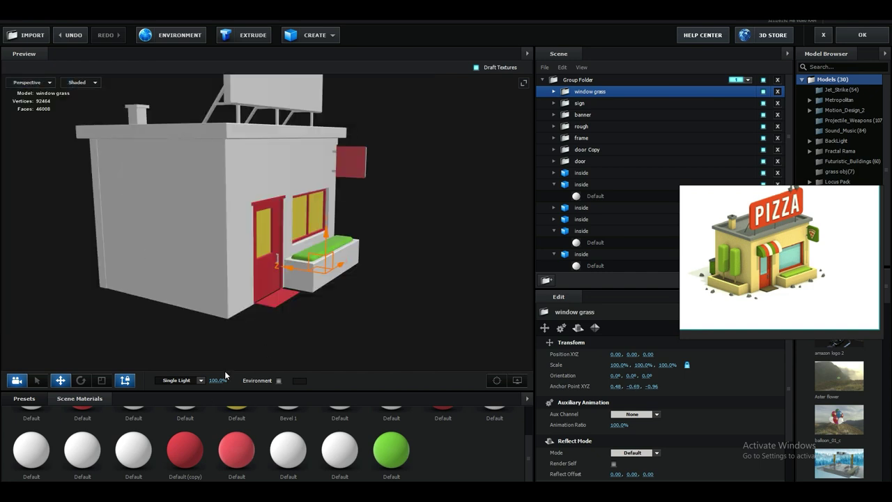
click(131, 383)
Duplicate the window grass group, rotate the copy to 270° about Y, and move it beside the side wall at X -1.89, Z 0.87.
scroll(261, 326, down, 3)
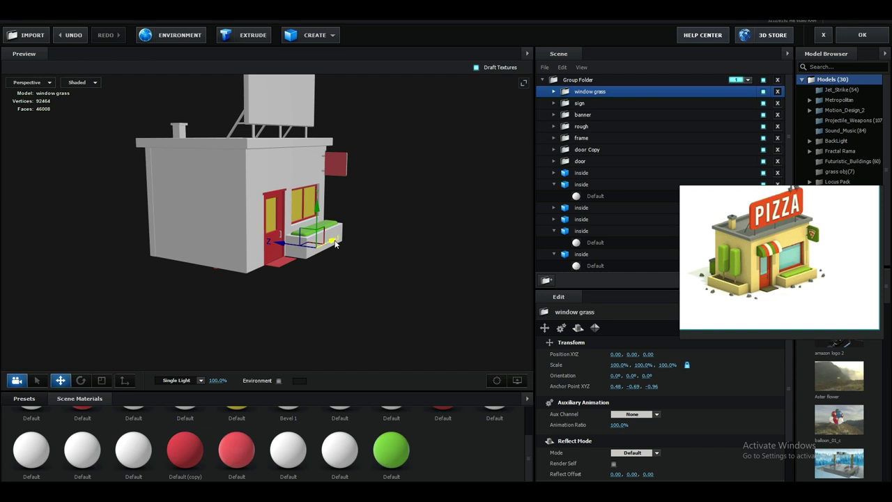
key(ctrl+d)
drag(333, 243, 268, 279)
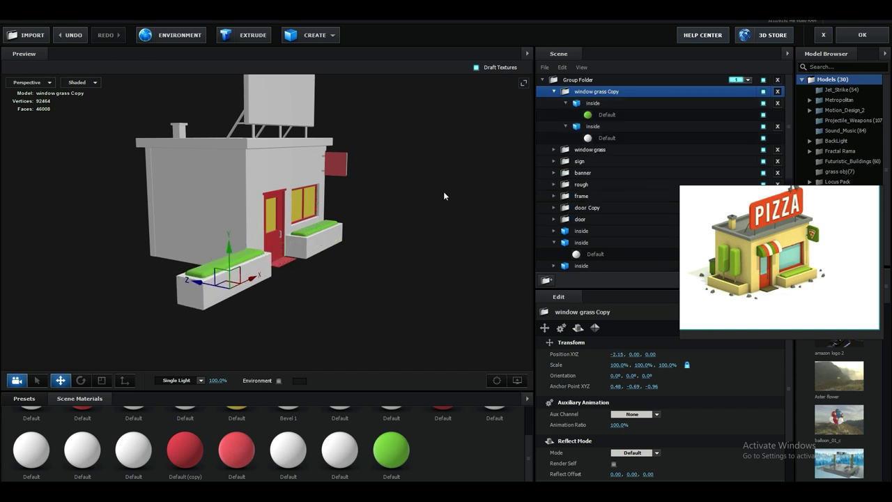
key(e)
drag(240, 306, 351, 341)
key(w)
drag(244, 324, 178, 294)
Adjust the copied planter along the side wall to Z 0.95 and lower it to Y -0.01.
click(35, 85)
click(35, 85)
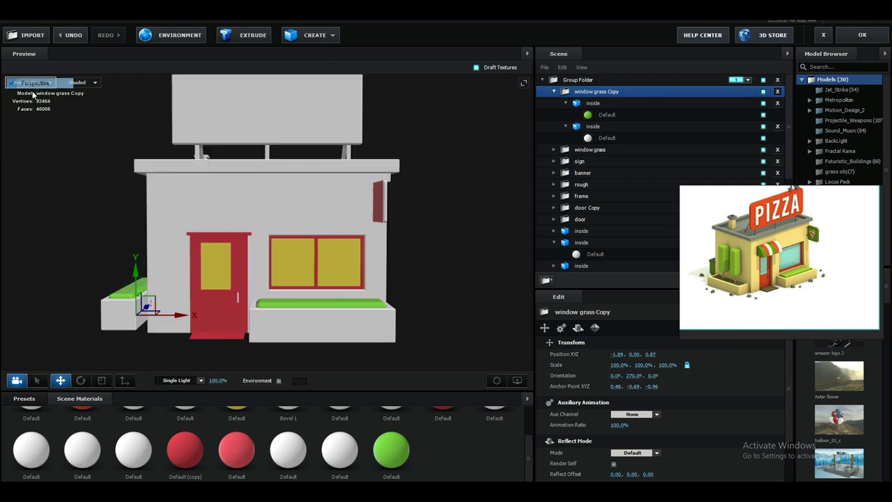
click(37, 84)
click(27, 92)
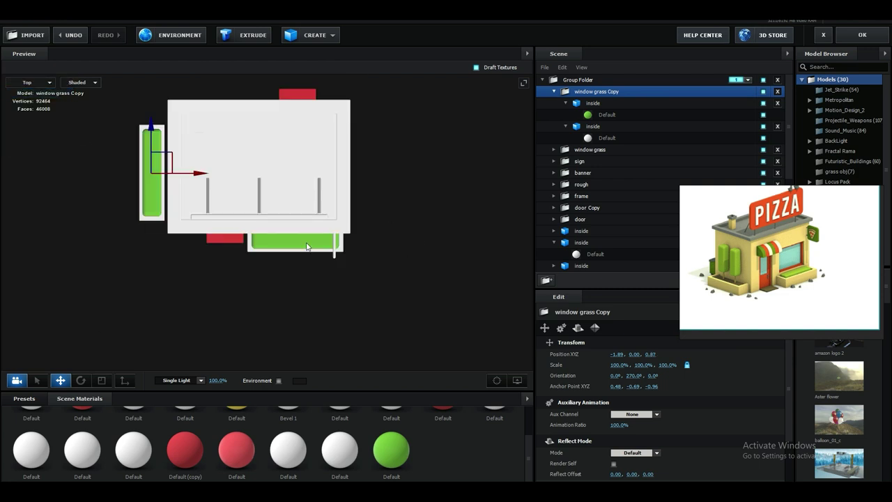
drag(228, 181, 229, 174)
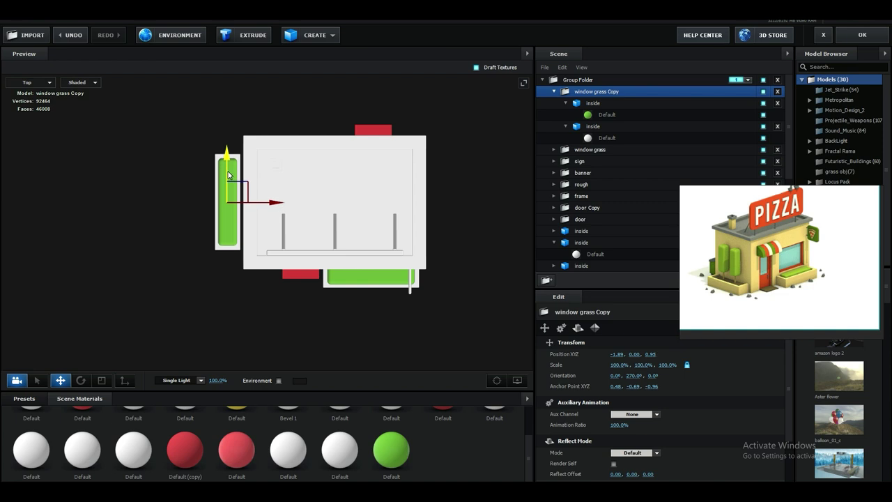
click(30, 83)
click(35, 109)
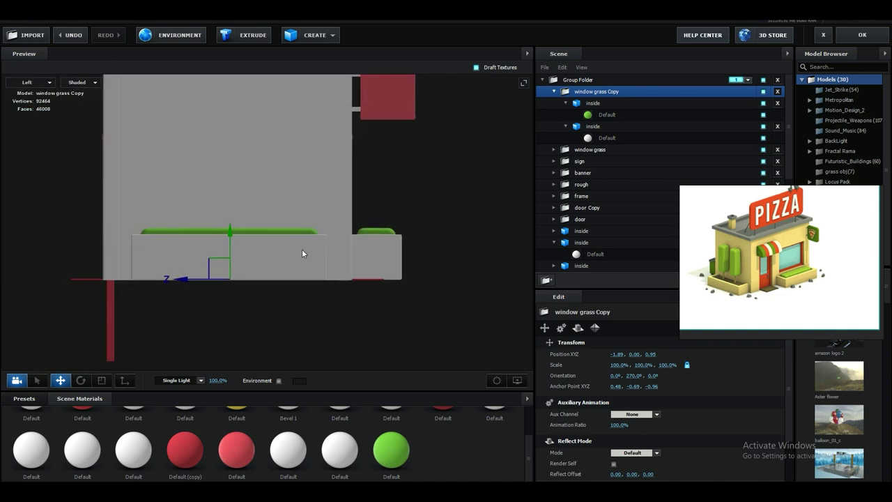
click(28, 83)
click(25, 84)
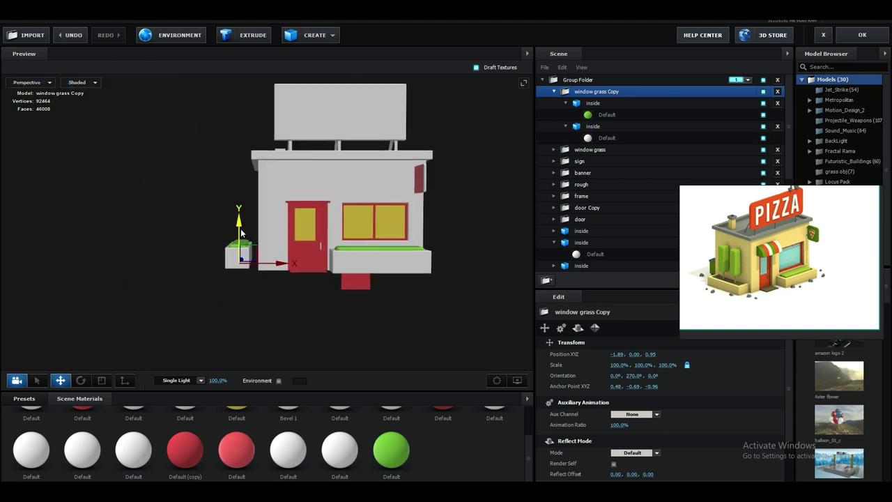
drag(240, 230, 241, 231)
Delete the green grass block from the copied side planter, keeping only its box.
drag(300, 254, 394, 325)
scroll(370, 316, up, 4)
middle_drag(394, 326, 382, 255)
scroll(376, 259, up, 2)
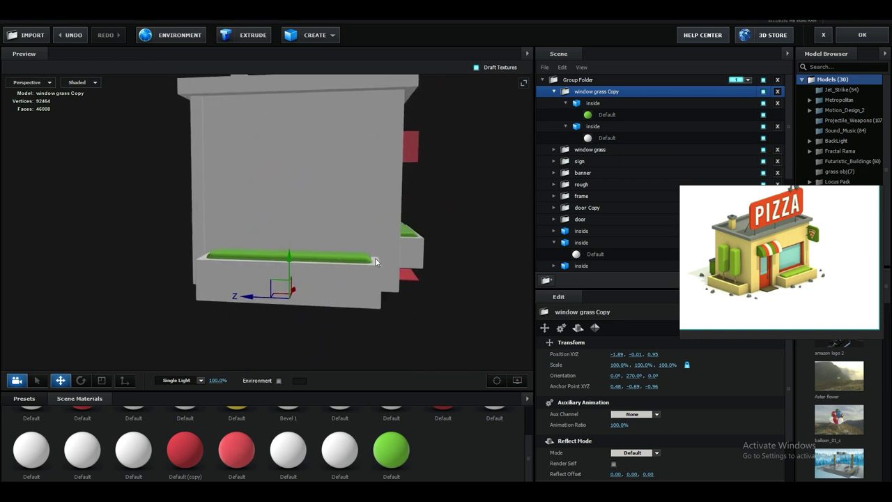
drag(425, 288, 419, 263)
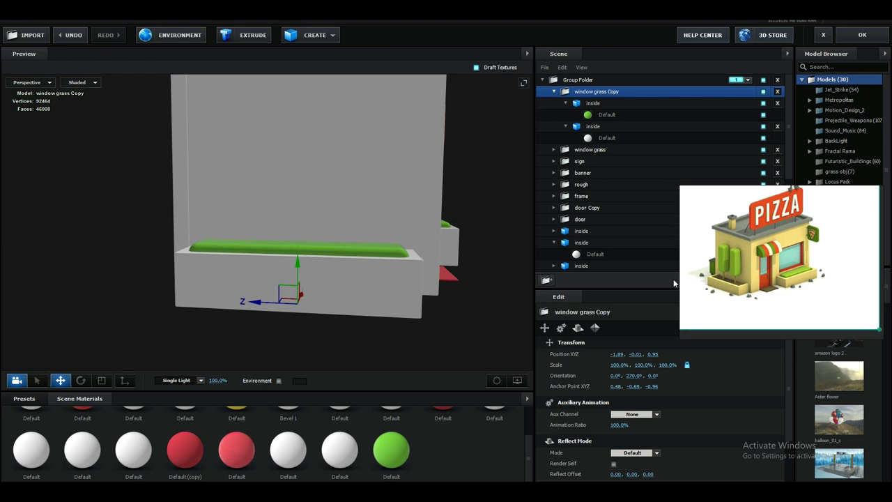
click(377, 254)
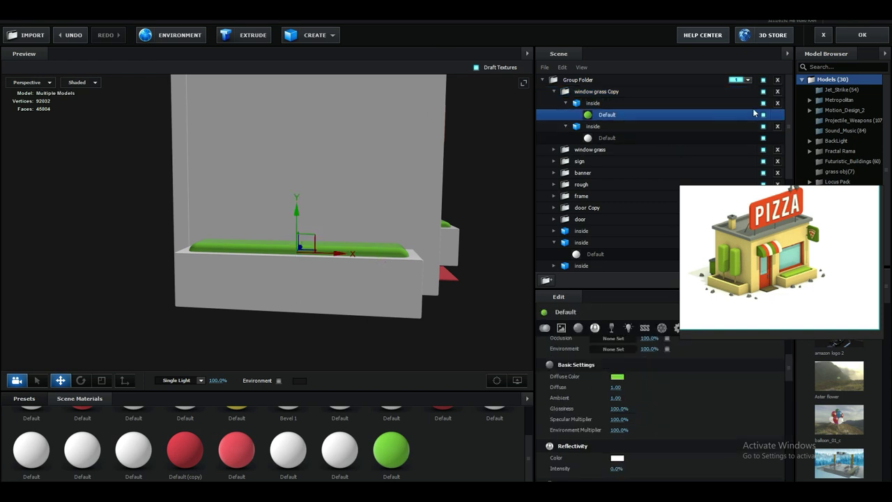
click(778, 103)
Move the side planter box to Z -0.80 against the wall and thin it into a 0.29 × 1.25 × 0.02 panel.
drag(300, 327, 392, 297)
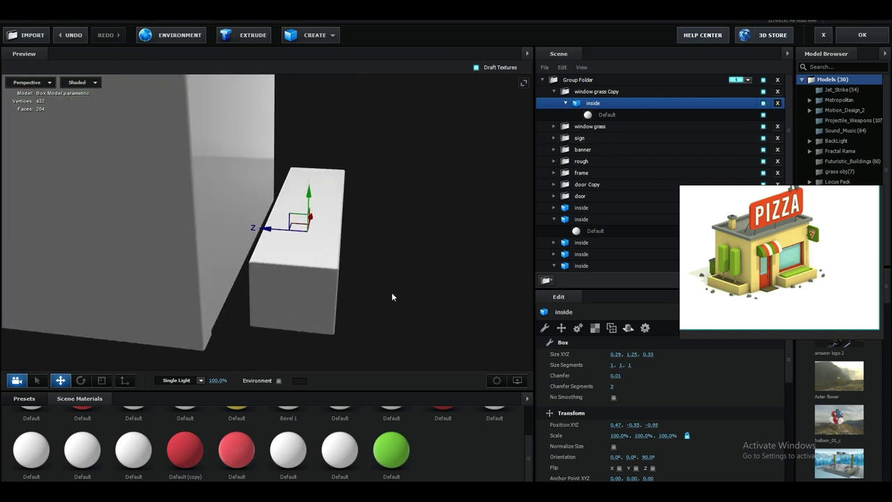
drag(257, 228, 233, 233)
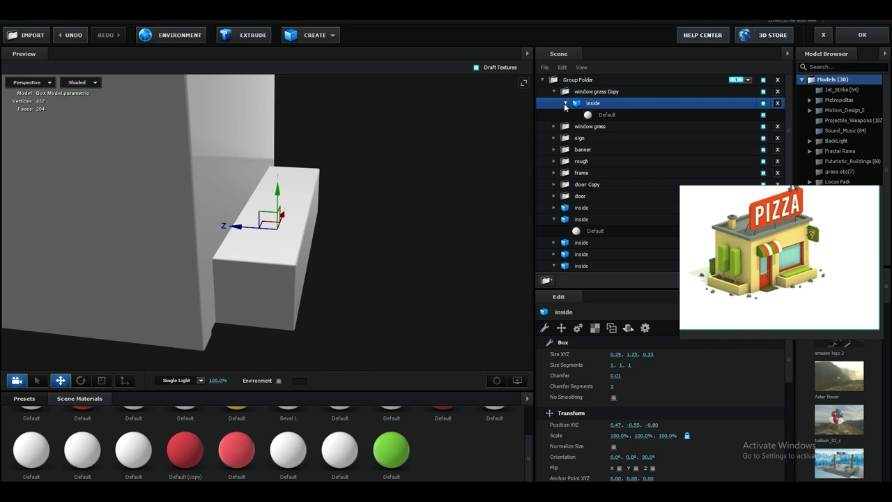
click(597, 118)
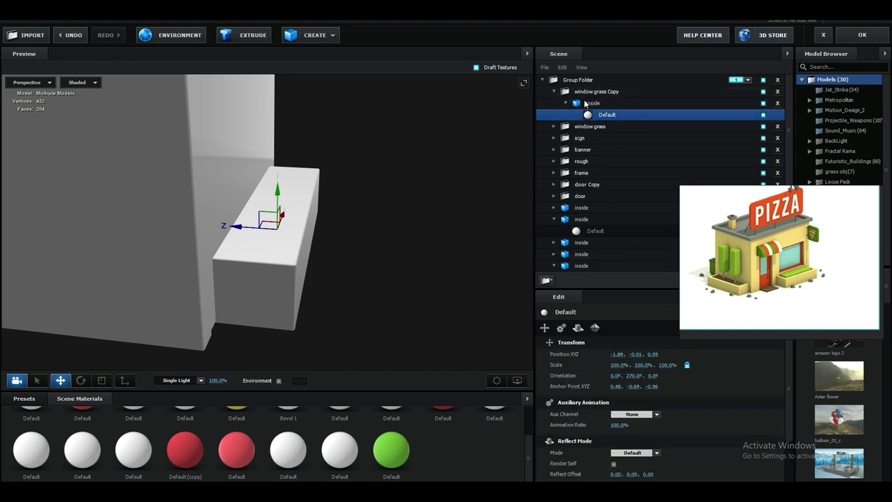
click(592, 91)
click(589, 103)
drag(615, 354, 608, 378)
key(ctrl+z)
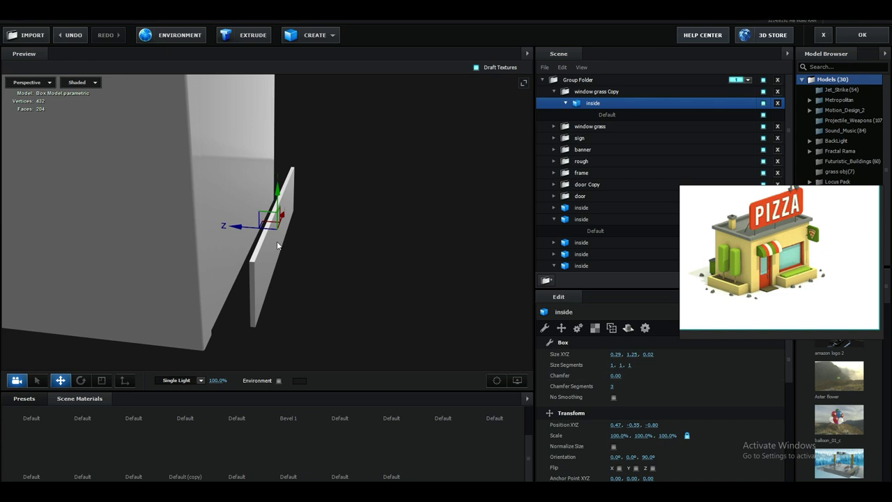
Duplicate the thin planter panel to Z -0.66 and rotate the copy 90° about Y as an end panel.
key(ctrl+d)
drag(245, 232, 212, 232)
key(Delete)
key(ctrl+d)
key(e)
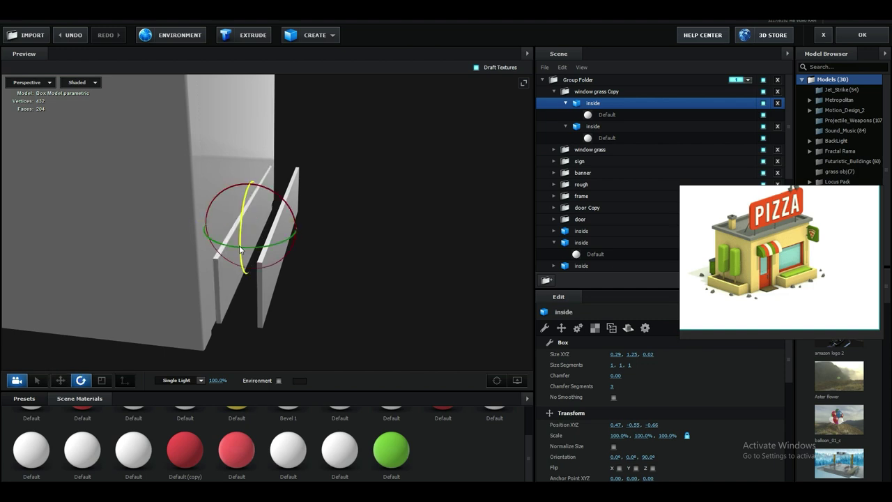
drag(295, 239, 367, 217)
key(w)
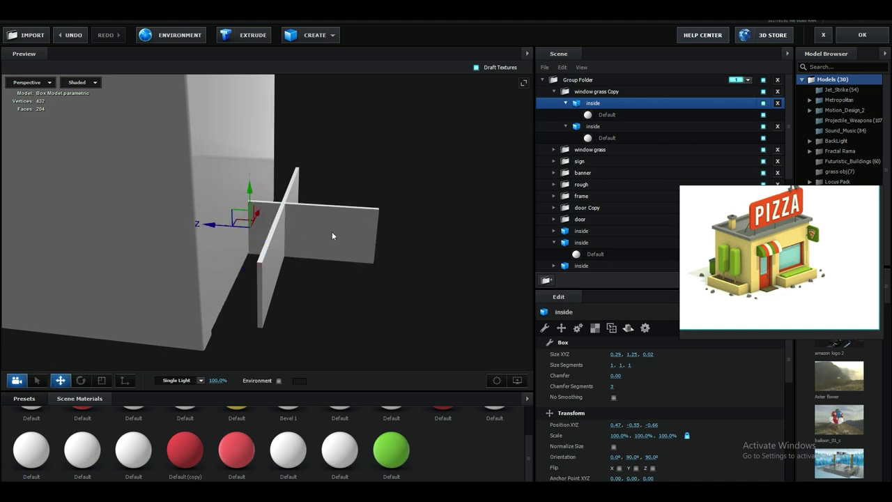
Shorten the end panel to 0.36, place it at X -0.16, and duplicate it to the planter's opposite end at X 1.09.
drag(257, 214, 220, 271)
drag(633, 355, 600, 354)
drag(433, 336, 434, 274)
scroll(296, 294, down, 3)
key(ctrl+d)
shift+click(594, 150)
key(r)
drag(350, 341, 386, 283)
click(596, 92)
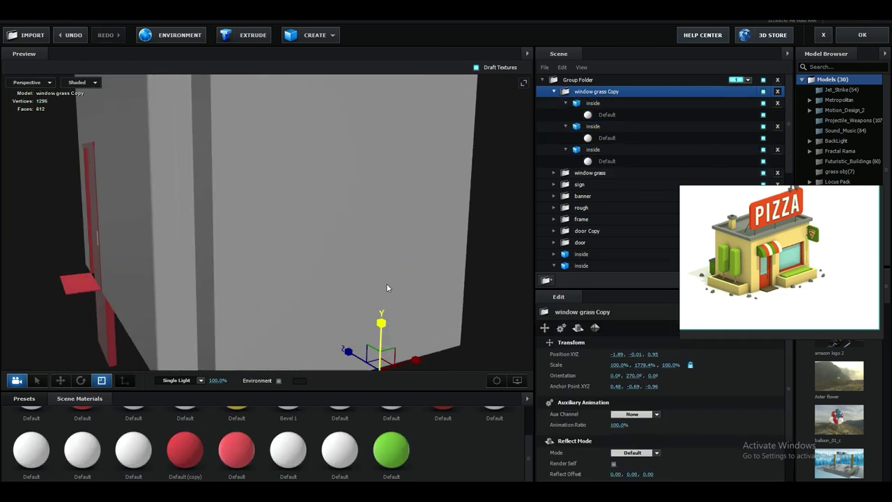
key(ctrl+z)
drag(640, 365, 635, 365)
key(ctrl+z)
Lower the side planter's front panel and both end panels to an X size of 0.22.
scroll(389, 300, down, 3)
drag(389, 301, 325, 301)
scroll(325, 301, up, 3)
click(594, 126)
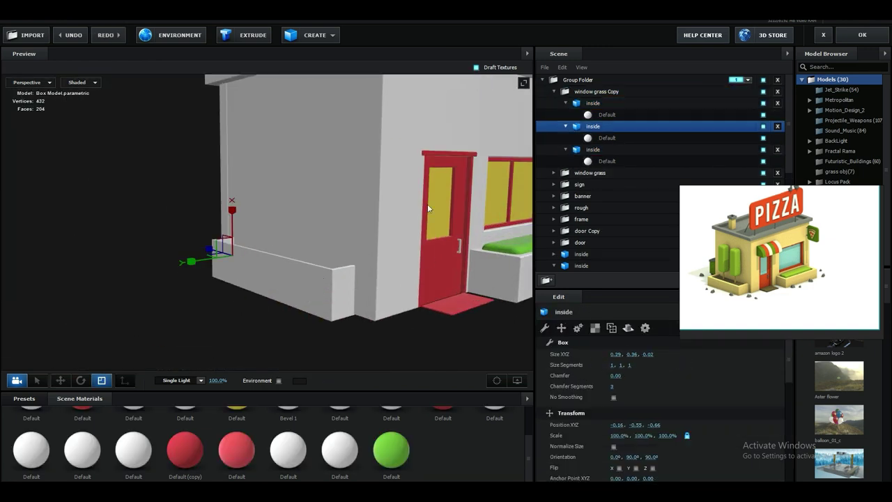
click(593, 150)
drag(616, 355, 611, 354)
click(594, 126)
click(593, 104)
click(616, 354)
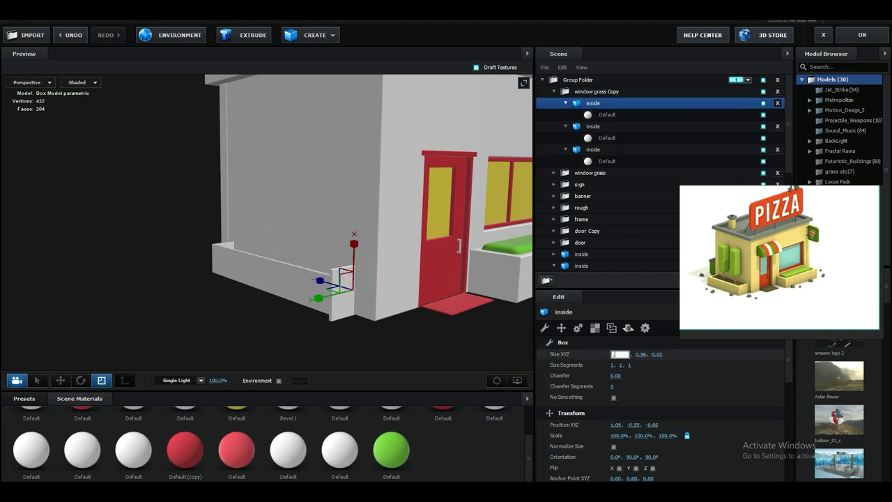
text(0.22)
key(Return)
Thicken the side planter's panels to 0.04 and lengthen the front panel to 1.30.
drag(292, 314, 380, 370)
click(610, 126)
drag(648, 354, 652, 354)
click(616, 151)
drag(648, 354, 652, 354)
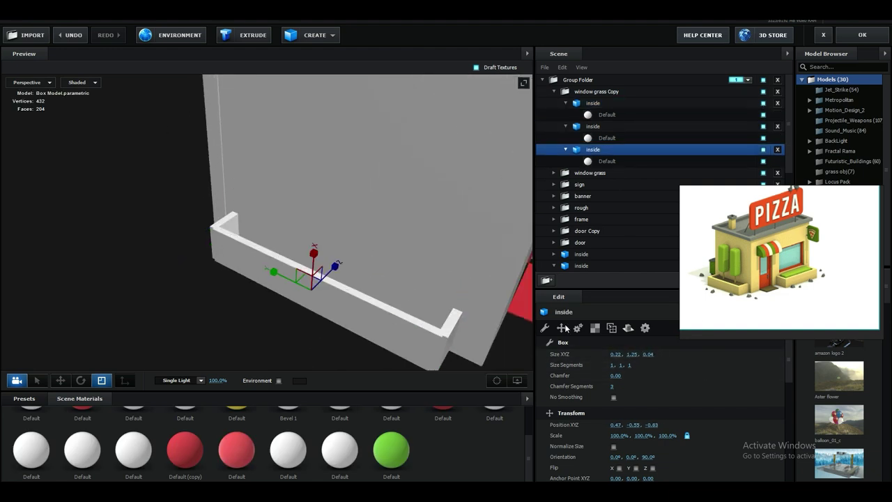
drag(327, 307, 391, 300)
drag(635, 354, 638, 354)
Duplicate the front panel, turn the copy to 270° about X, and size it 0.22 × 1.30 × 0.15 as the planter's filling at Z -0.74.
scroll(369, 258, up, 3)
key(w)
drag(307, 244, 357, 254)
drag(442, 242, 300, 230)
scroll(321, 267, down, 4)
key(ctrl+d)
key(e)
drag(354, 237, 349, 259)
key(ctrl+z)
Lower the filling slab slightly so it sits inside the rim of the side planter.
click(614, 398)
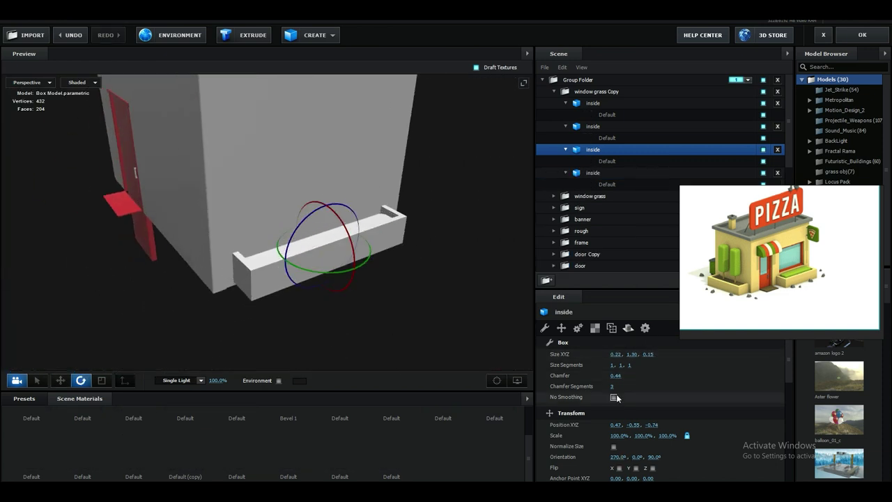
scroll(616, 398, down, 6)
scroll(427, 329, up, 3)
key(w)
drag(425, 324, 382, 308)
click(619, 103)
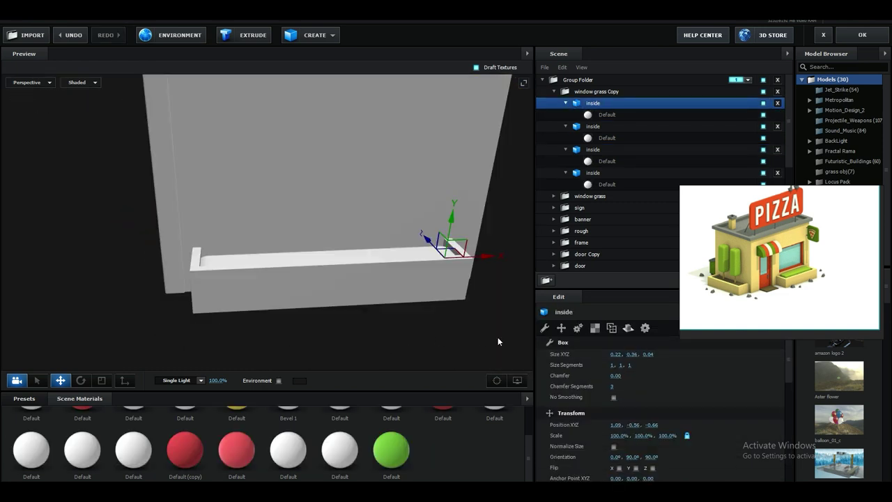
Create a 0.16 × 0.52 × 0.14 box for a shrub in front of the side wall at Z -0.75.
click(332, 37)
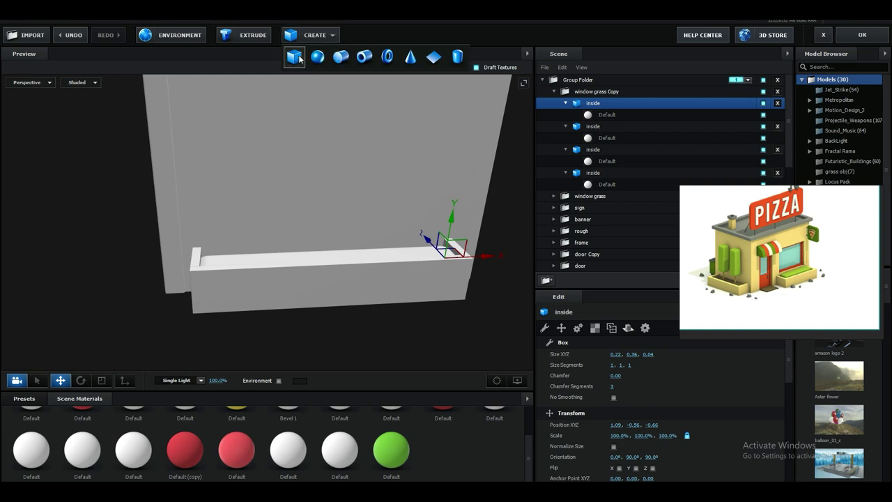
click(300, 59)
drag(342, 181, 245, 184)
mouse_move(632, 354)
mouse_down()
mouse_move(582, 354)
mouse_move(647, 354)
mouse_up()
scroll(614, 398, down, 5)
scroll(614, 399, up, 5)
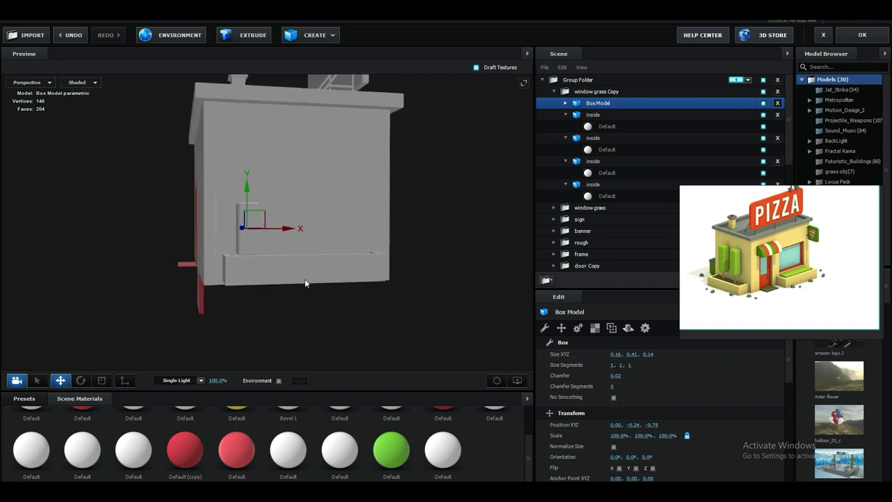
drag(305, 279, 325, 309)
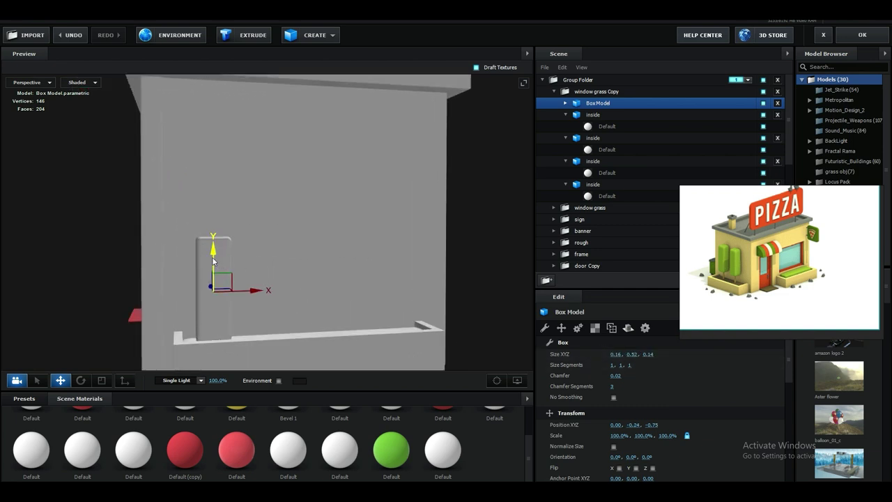
Raise the shrub box above the planter to Y -0.13 and shift it along the wall to X 0.19.
drag(214, 260, 216, 235)
drag(253, 269, 267, 267)
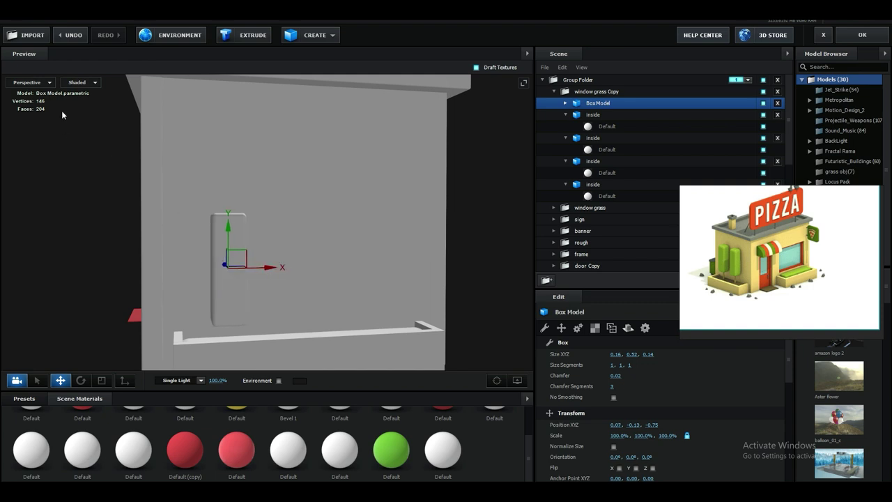
click(33, 82)
click(31, 103)
click(36, 84)
click(49, 110)
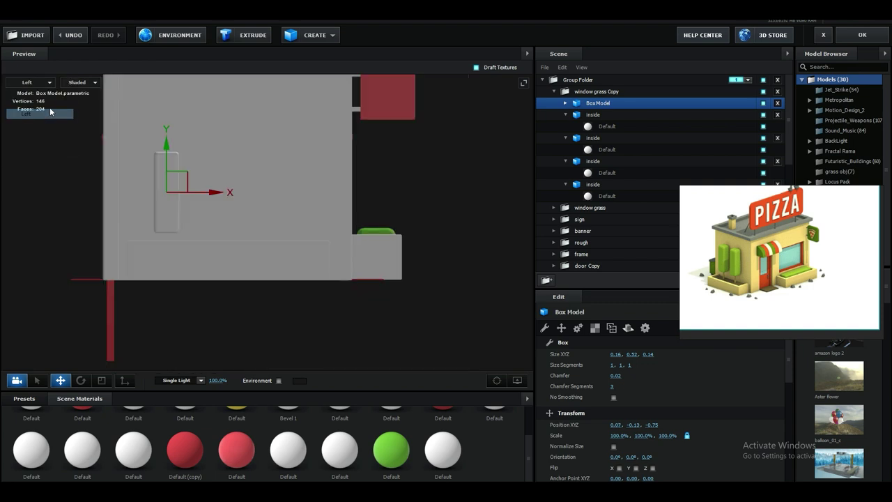
scroll(236, 211, up, 5)
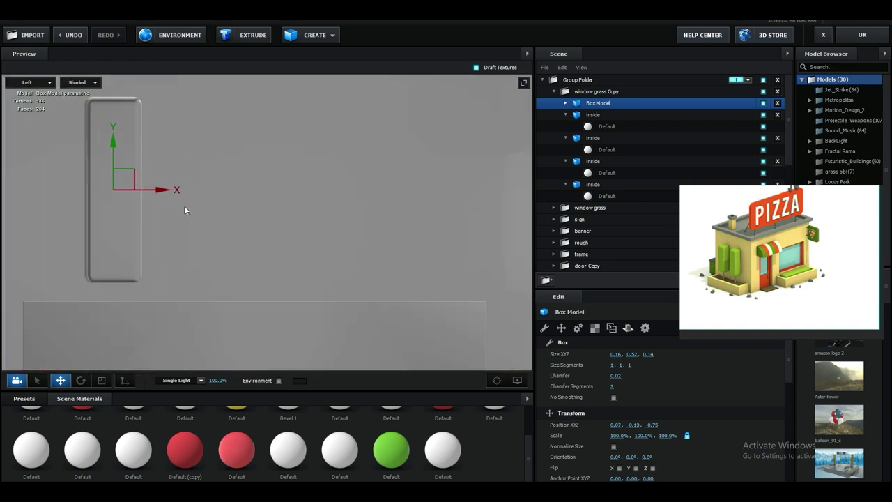
scroll(184, 210, down, 2)
drag(209, 197, 245, 197)
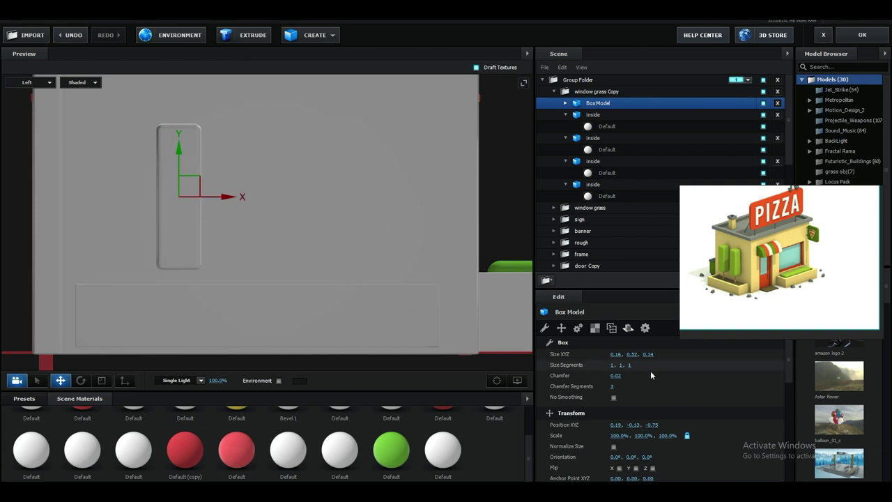
Try rounding the shrub box into a capsule with a 0.20 chamfer and 72 chamfer segments.
drag(616, 375, 650, 375)
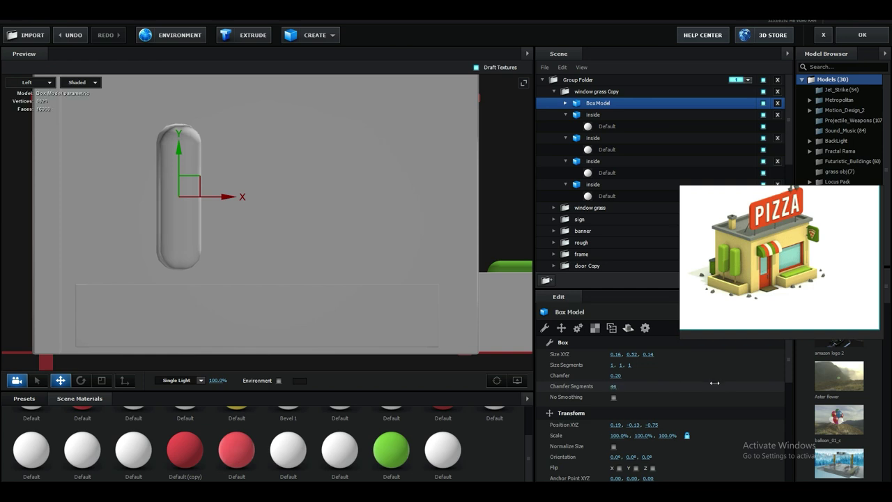
click(28, 82)
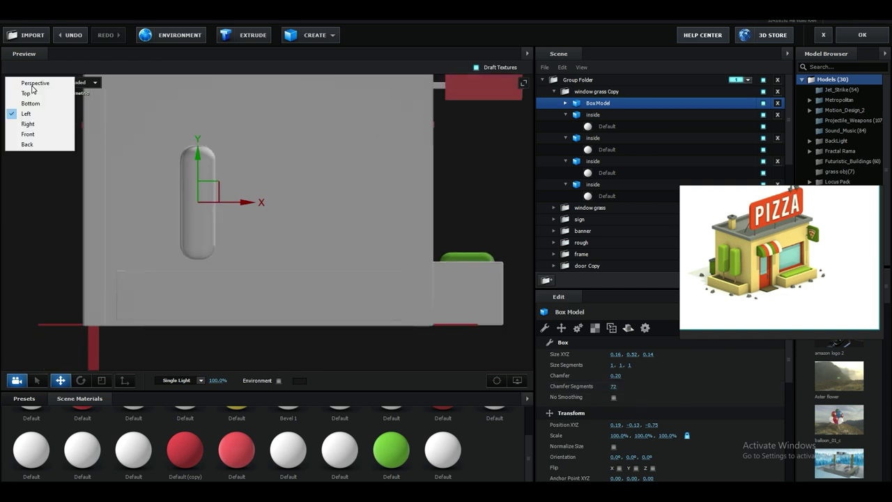
click(28, 90)
drag(124, 194, 201, 198)
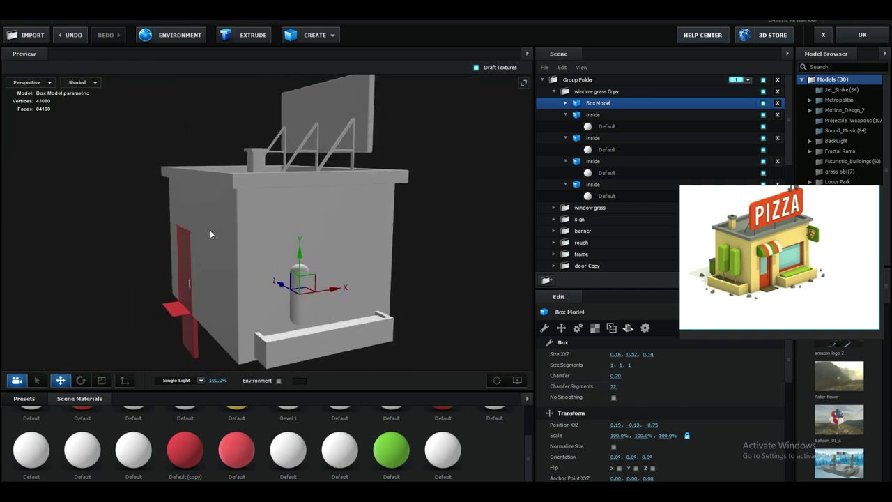
right_drag(210, 230, 198, 148)
middle_drag(198, 147, 182, 225)
drag(181, 227, 300, 190)
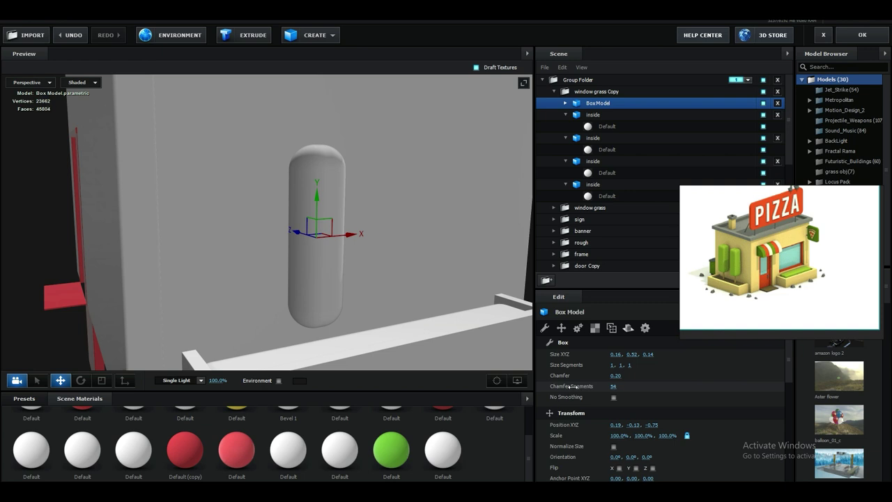
Set the shrub box's chamfer to 0.02 with 56 chamfer segments.
mouse_move(608, 375)
mouse_down()
mouse_move(567, 376)
mouse_move(603, 375)
mouse_move(618, 387)
mouse_up()
scroll(431, 286, down, 3)
drag(430, 286, 360, 261)
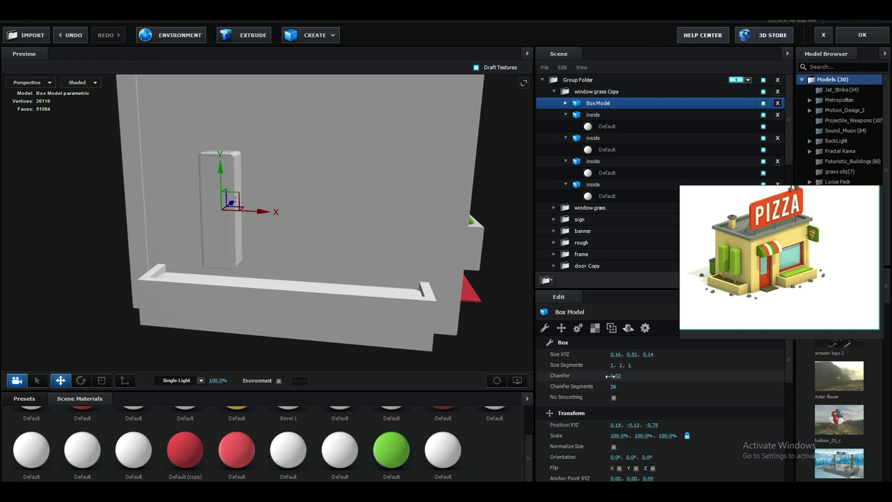
drag(297, 272, 291, 276)
Duplicate the shrub box downward and shrink the copy into a 0.03 × 0.21 × 0.04 stem at Y -0.42.
shift+drag(276, 231, 331, 238)
key(ctrl+z)
shift+drag(233, 197, 235, 240)
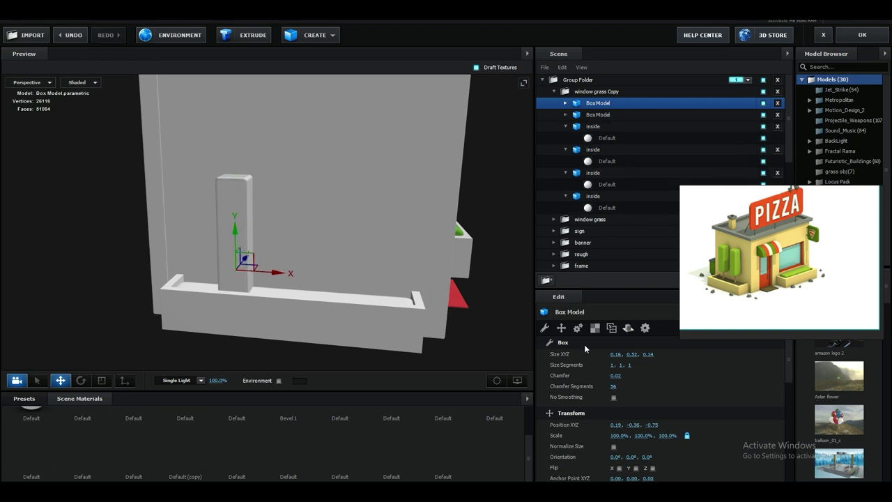
drag(620, 354, 641, 362)
drag(235, 236, 235, 248)
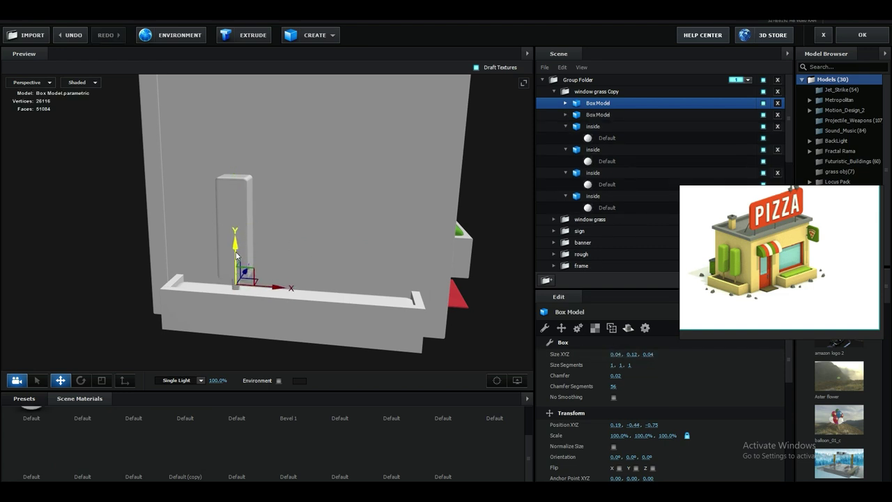
drag(633, 354, 638, 355)
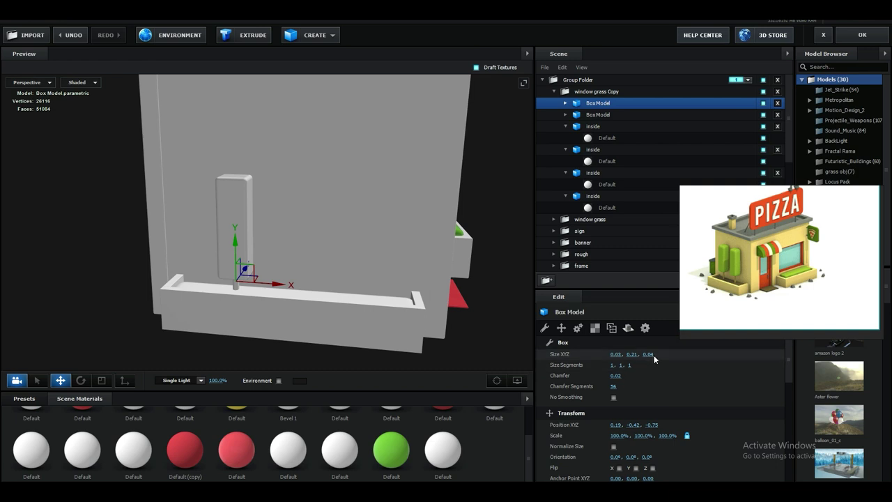
Raise the shrub box so that more of its stem shows above the planter.
mouse_move(387, 299)
mouse_down()
mouse_move(355, 291)
mouse_move(376, 293)
mouse_up()
scroll(345, 289, up, 3)
click(237, 199)
drag(231, 191, 231, 175)
scroll(300, 283, down, 3)
mouse_move(331, 281)
mouse_down()
mouse_move(300, 283)
mouse_move(319, 282)
mouse_up()
double_click(261, 280)
click(260, 215)
mouse_move(260, 187)
mouse_down()
mouse_move(260, 161)
mouse_move(260, 184)
mouse_up()
Duplicate the shrub together with its stem and place the copy further along the planter at X 0.44.
drag(237, 241, 330, 245)
click(582, 104)
ctrl+click(601, 130)
key(ctrl+d)
drag(270, 243, 343, 253)
Duplicate the shrub and stem again as a third plant nearer the front, and raise it slightly above the others.
key(ctrl+d)
scroll(338, 279, down, 3)
mouse_move(307, 299)
mouse_down()
mouse_move(354, 307)
mouse_move(345, 322)
mouse_move(285, 310)
mouse_move(308, 307)
mouse_up()
scroll(345, 321, up, 3)
middle_drag(309, 311, 333, 292)
drag(344, 225, 343, 221)
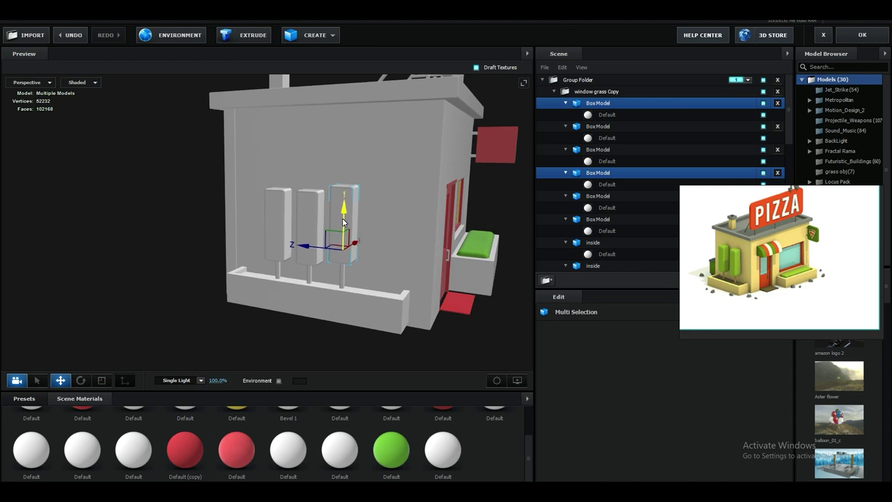
Shorten the middle shrub to 0.41, lower it to Y -0.12, and set its chamfer to 0.05.
click(306, 214)
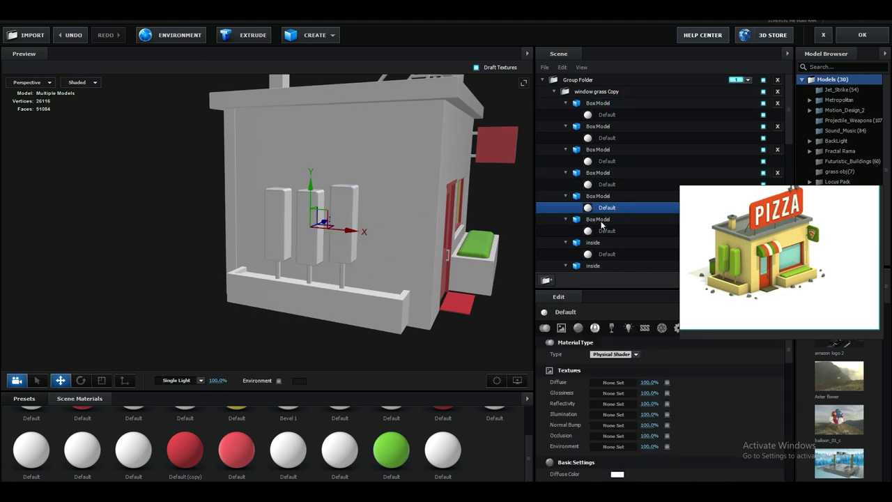
click(597, 197)
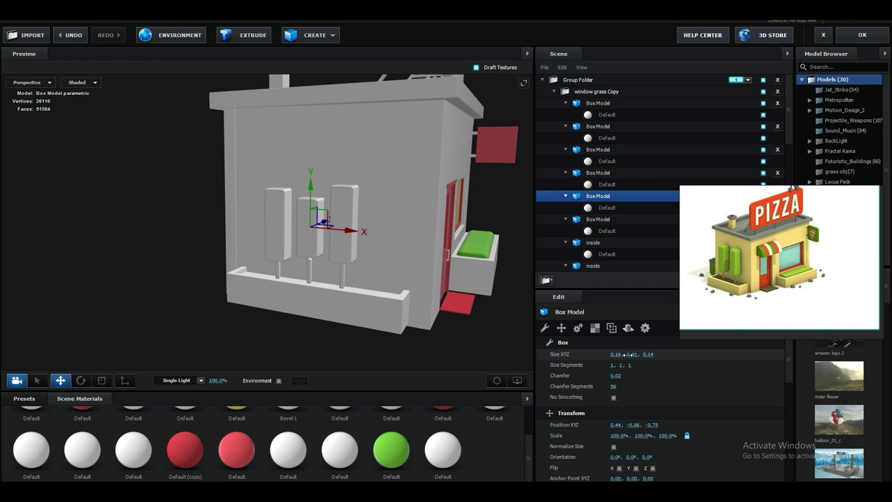
drag(311, 186, 311, 195)
drag(261, 212, 311, 282)
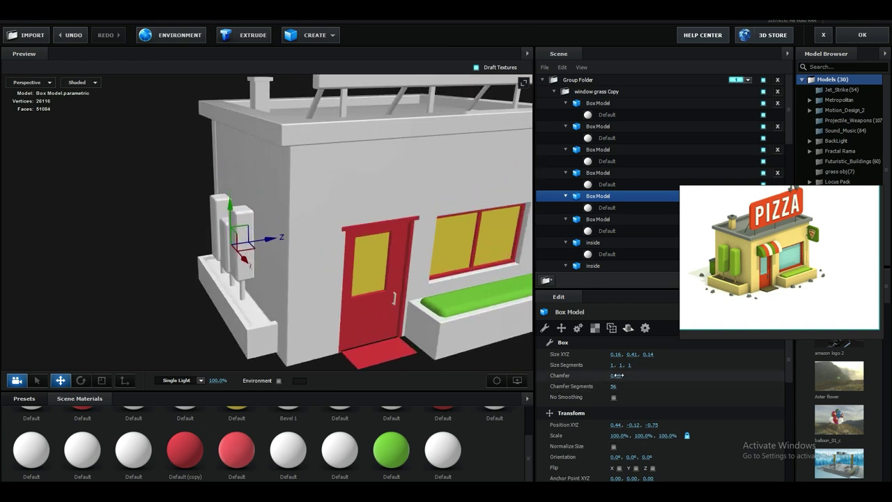
drag(333, 325, 296, 339)
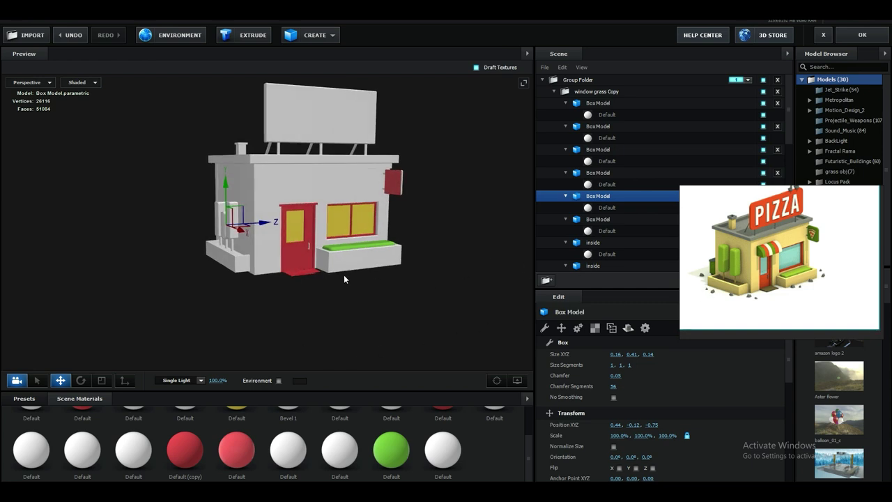
drag(344, 279, 430, 290)
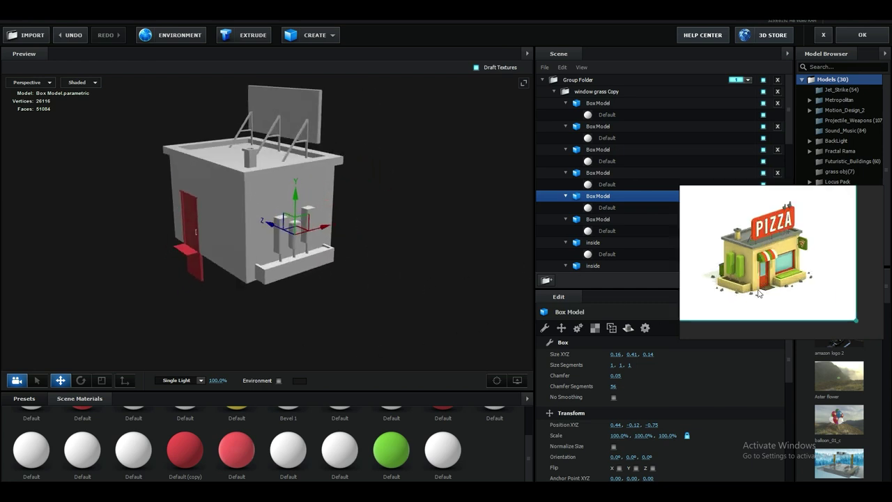
Check the other pizza shop reference image and create a new group folder named "dustbin".
click(555, 492)
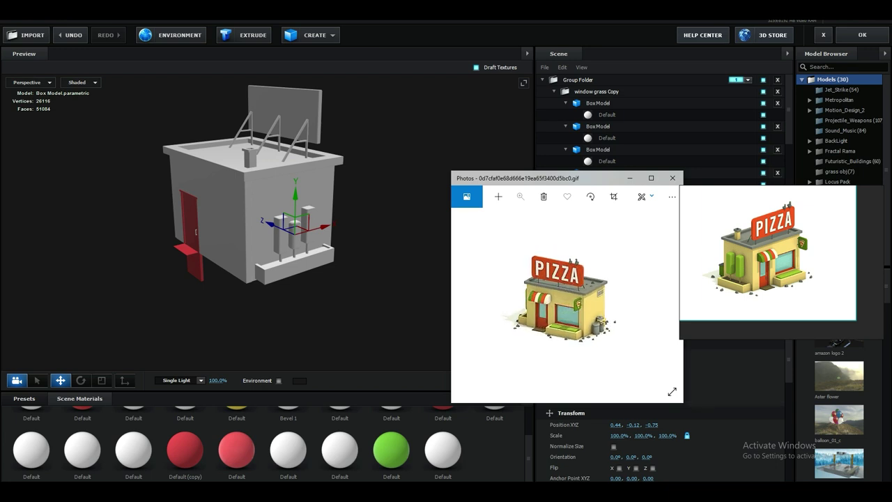
click(577, 81)
click(546, 280)
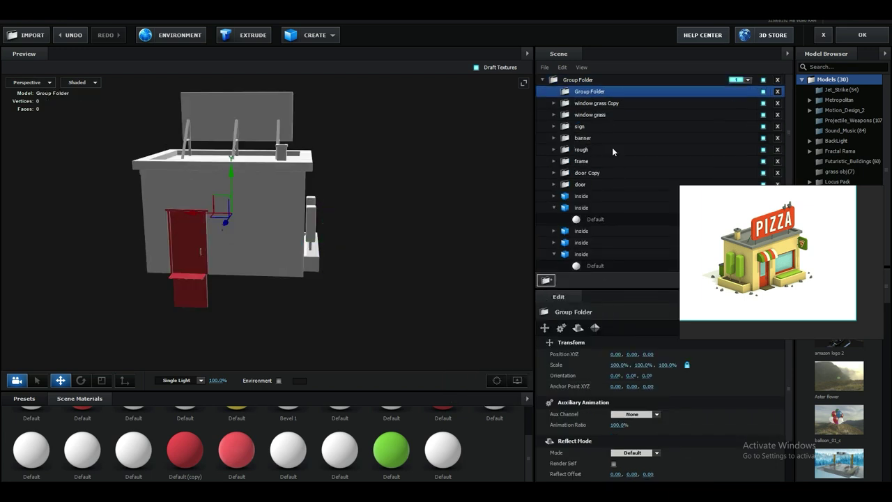
double_click(592, 93)
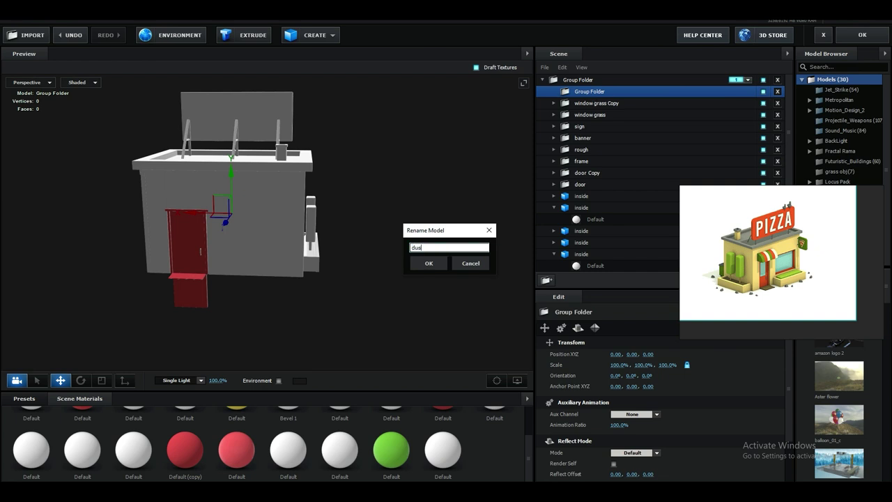
text(dustbin)
key(Return)
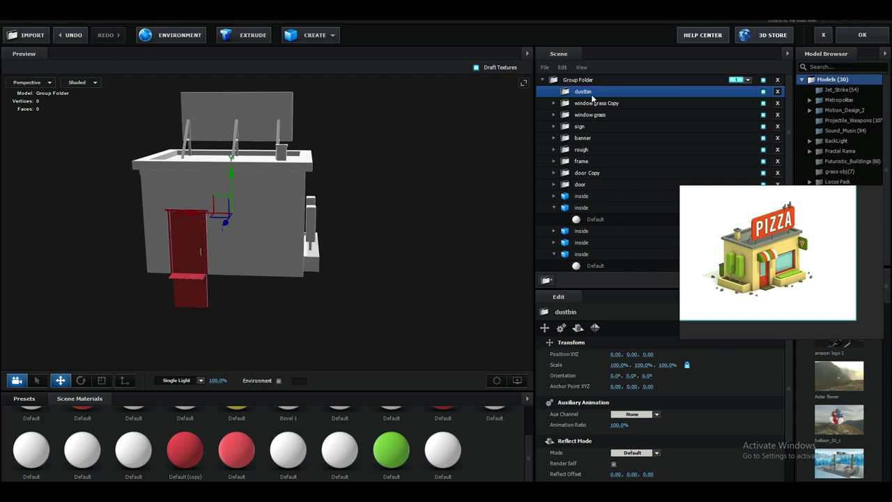
Add a box to the dustbin group and move it out behind the shop to Z 1.49.
drag(337, 238, 358, 235)
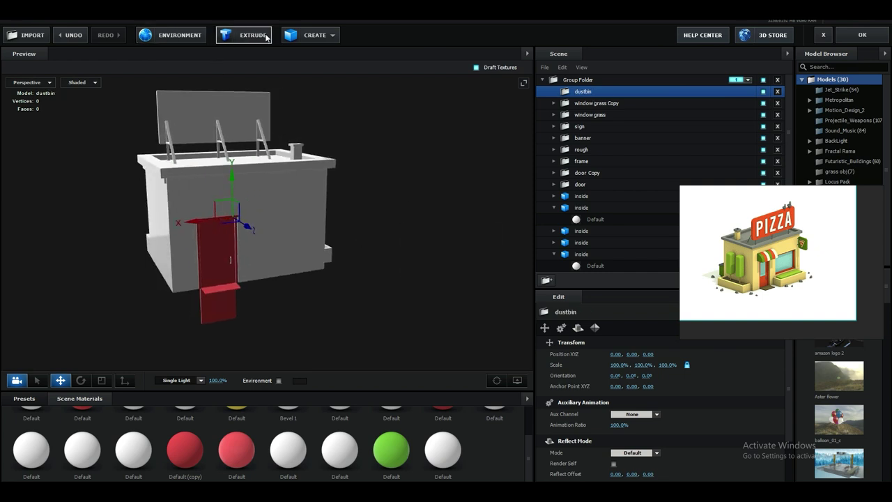
click(315, 36)
click(294, 56)
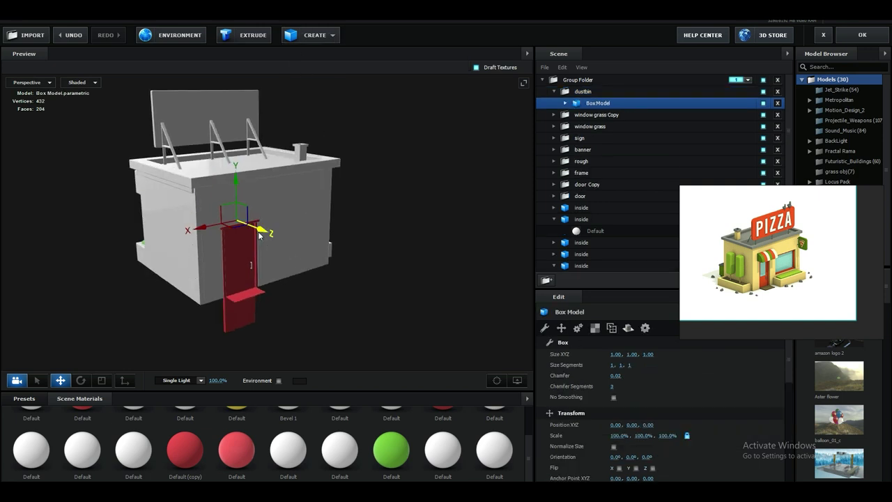
drag(329, 269, 341, 275)
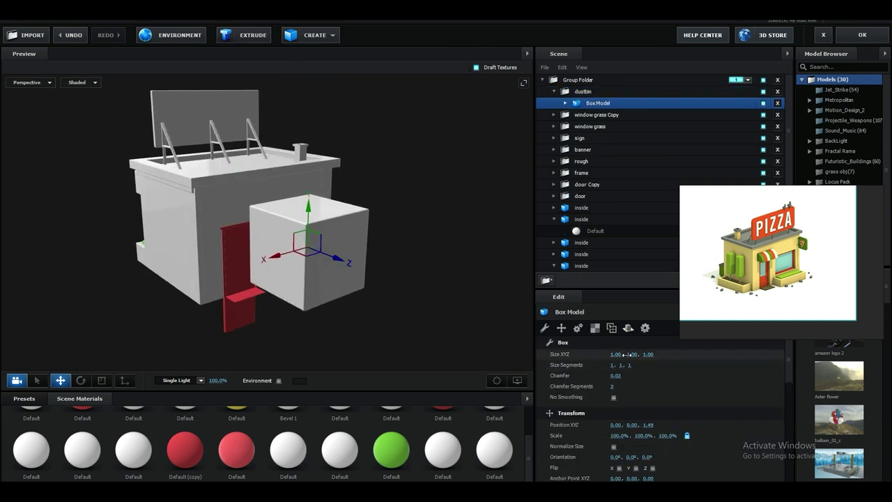
Resize the dustbin box to 0.75 × 0.05 × 0.40 with chamfer 0.01 and place it beside the back door at -0.33, -0.26, 1.01.
mouse_move(630, 354)
mouse_down()
mouse_move(599, 360)
mouse_move(630, 357)
mouse_up()
drag(631, 356, 622, 355)
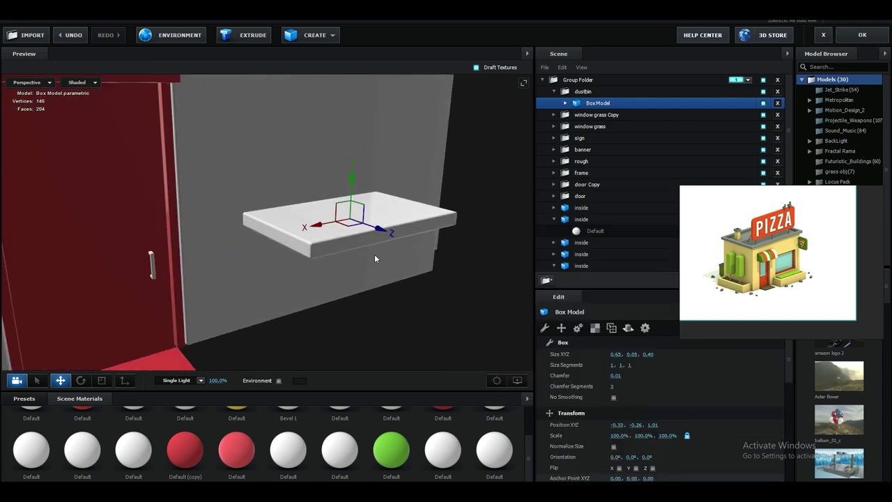
drag(375, 258, 364, 300)
drag(617, 355, 620, 354)
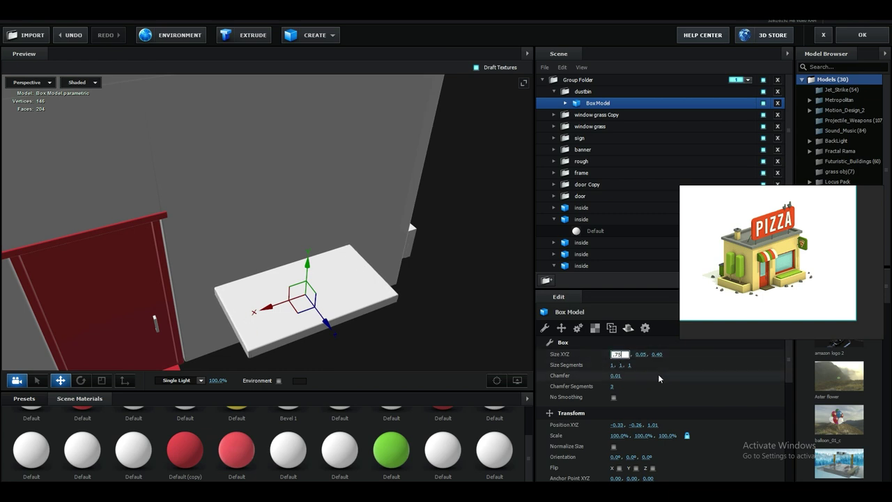
key(Return)
drag(475, 351, 451, 299)
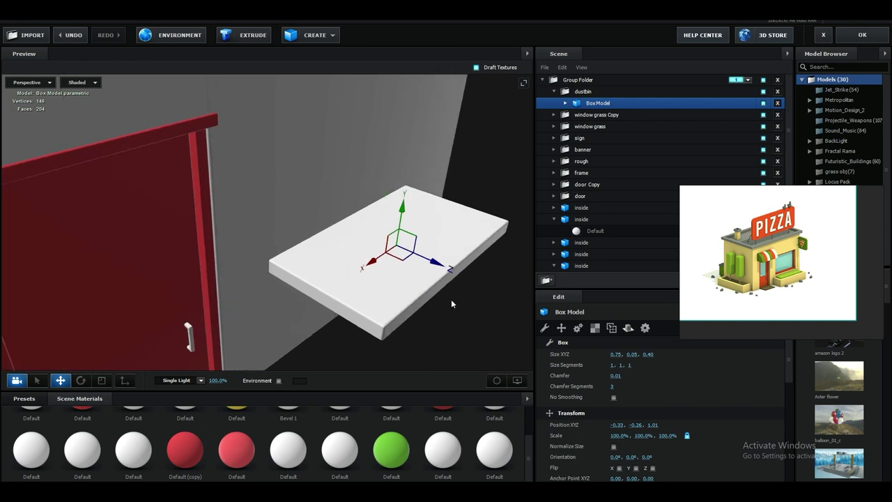
Duplicate the slab and reduce the copy to a thin 0.06 × 0.02 × 0.40 slat resting on it at Y -0.24.
key(ctrl+d)
drag(406, 214, 407, 202)
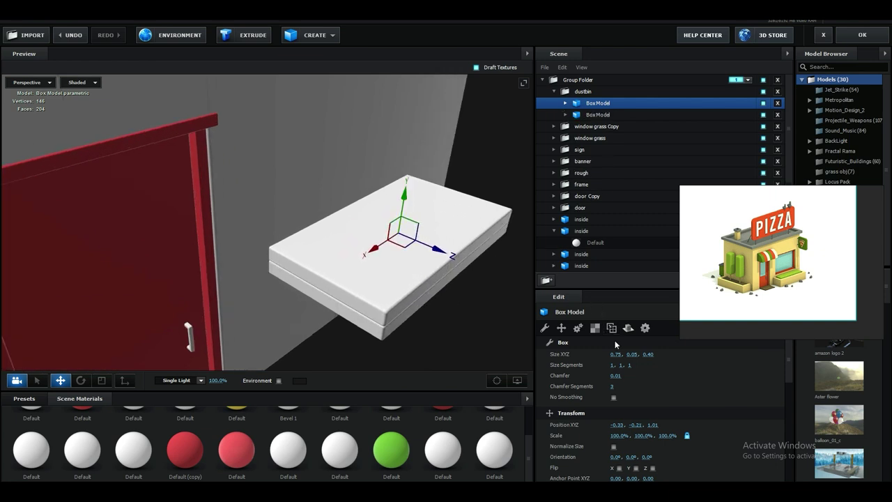
mouse_move(633, 353)
mouse_down()
mouse_move(645, 355)
mouse_move(592, 364)
mouse_move(633, 355)
mouse_up()
key(ctrl+z)
key(ctrl+z)
drag(403, 202, 402, 216)
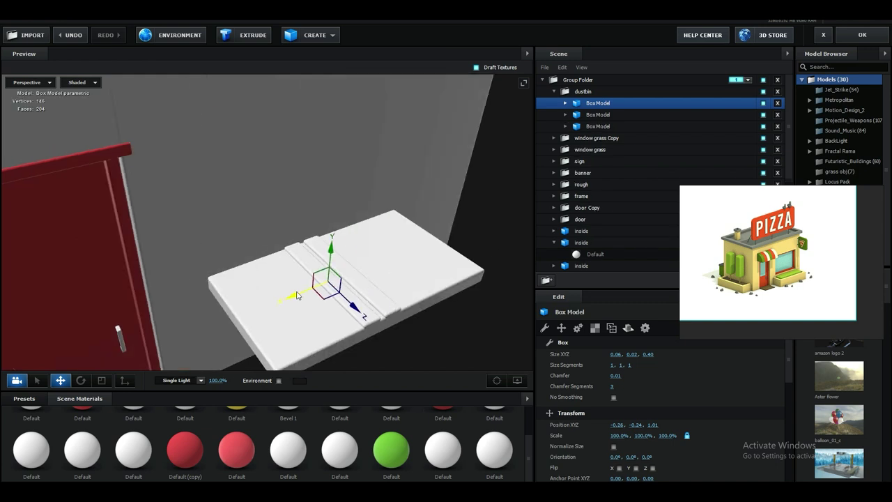
Duplicate the slat repeatedly along X with small gaps until slats cover the slab, ending at X -0.66.
drag(305, 281, 396, 269)
key(ctrl+d)
key(ctrl+d)
key(ctrl+d)
key(ctrl+d)
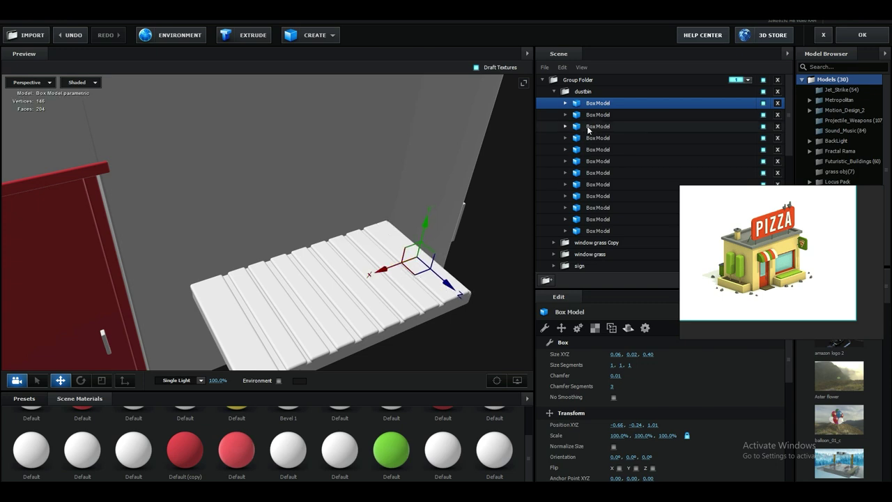
ctrl+click(593, 115)
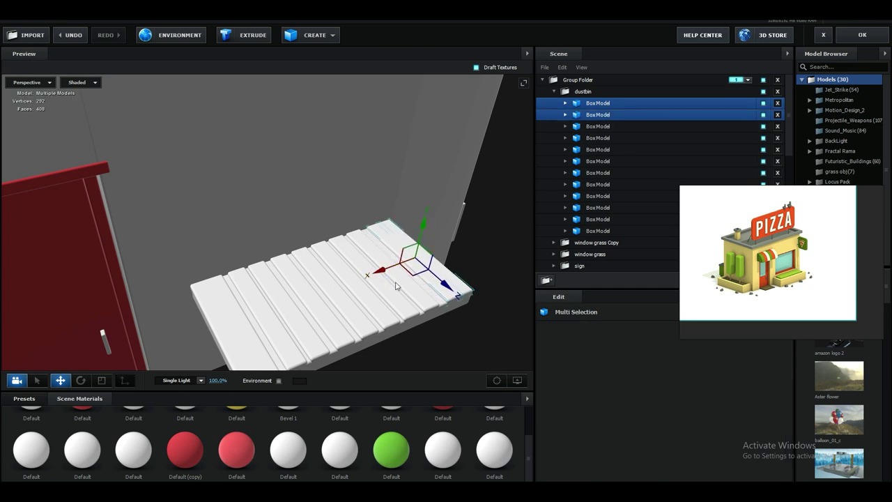
click(396, 286)
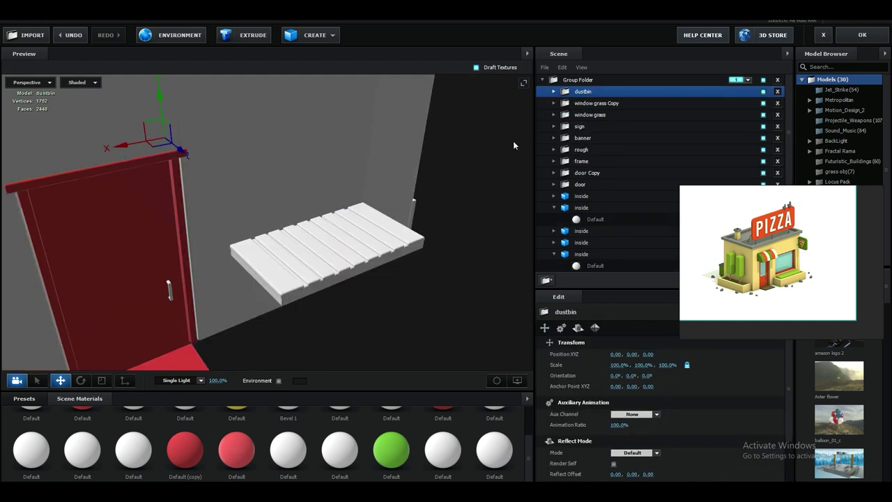
Group all the slab and slat boxes inside the dustbin folder into a subfolder named "cap".
scroll(395, 234, down, 4)
mouse_move(396, 234)
mouse_down()
mouse_move(402, 215)
mouse_move(407, 224)
mouse_up()
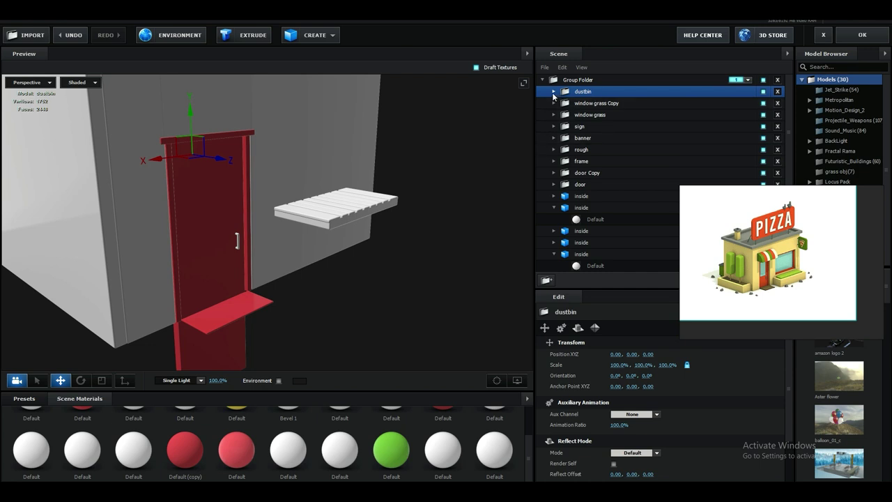
click(554, 92)
click(566, 126)
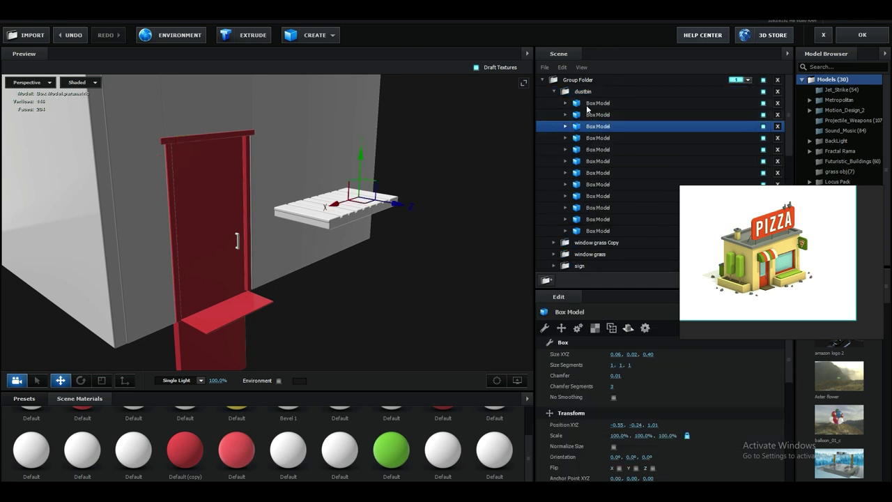
drag(588, 109, 604, 223)
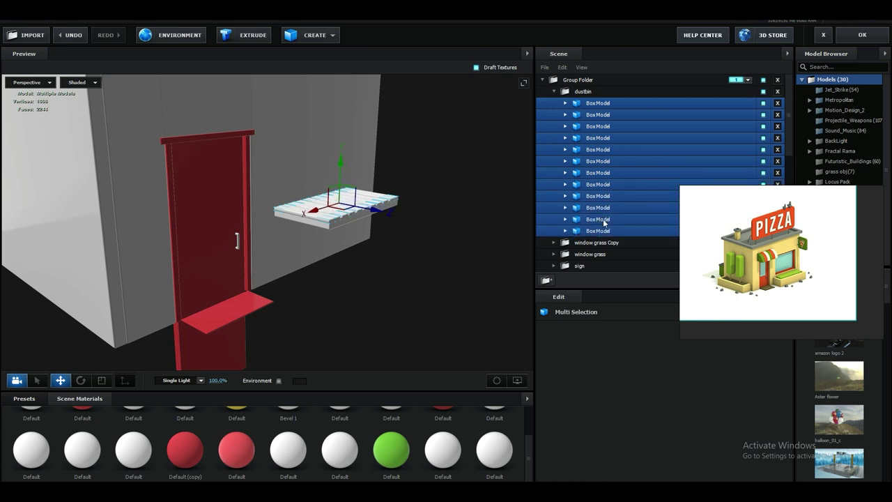
click(546, 280)
click(550, 288)
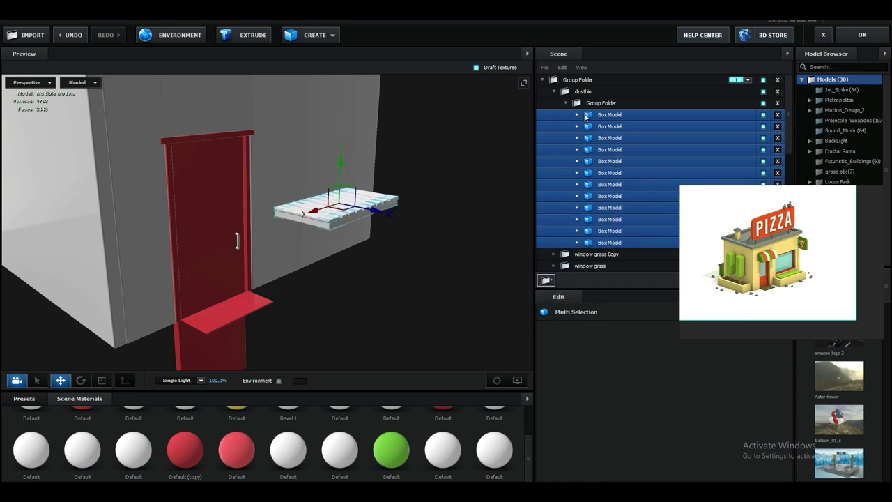
double_click(591, 105)
text(ca)
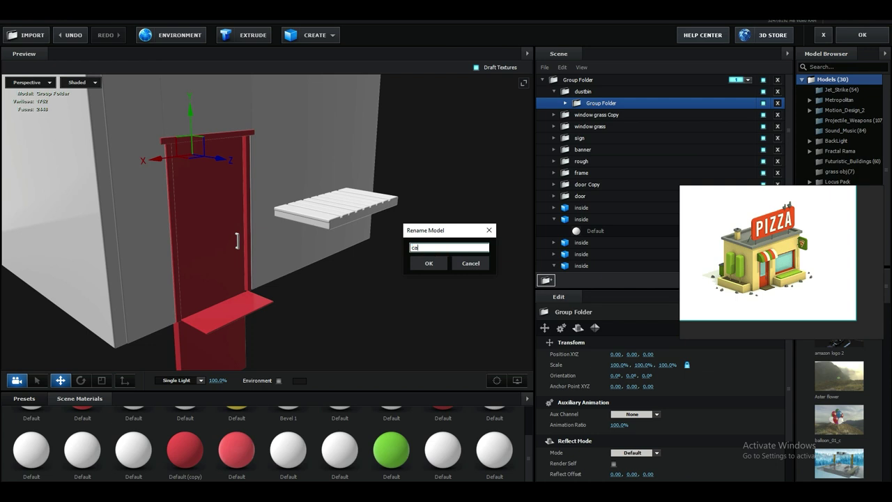
text(p)
key(Return)
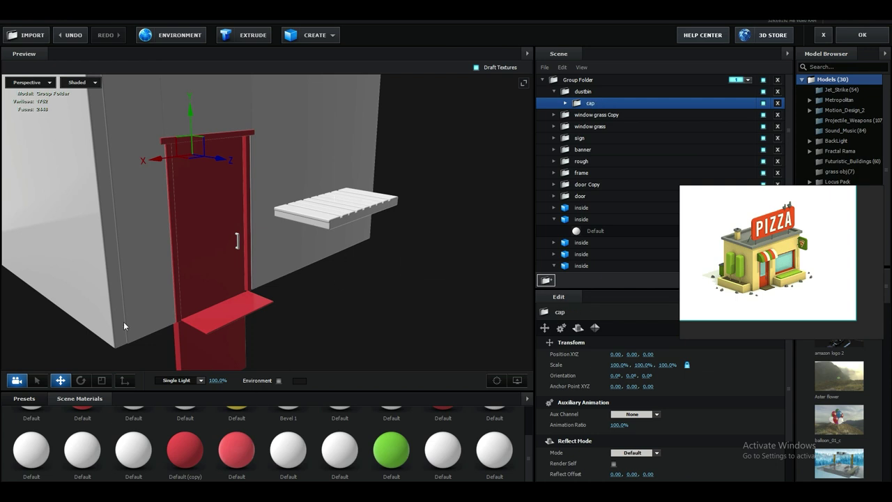
In the top view, move the cap group's anchor point to the slab's wall-side edge at X -0.35, Z 0.87.
click(28, 82)
click(40, 91)
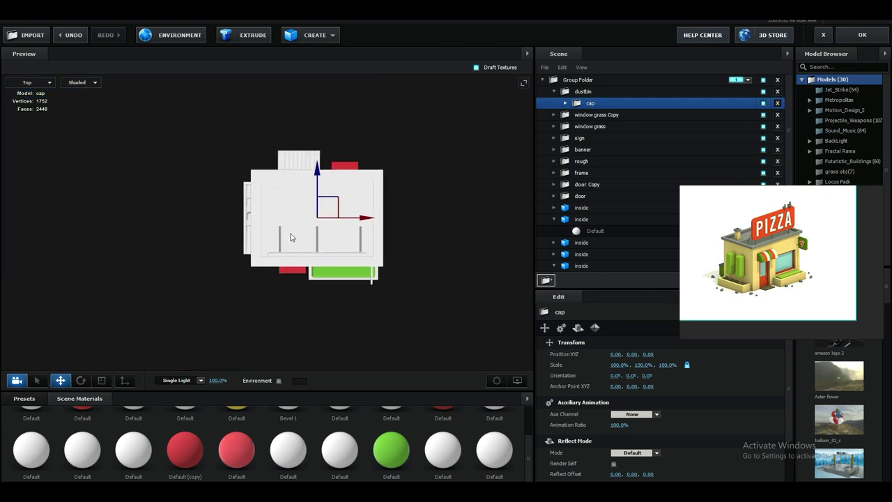
scroll(290, 234, up, 2)
click(129, 381)
drag(372, 220, 345, 219)
drag(304, 185, 325, 136)
drag(342, 166, 345, 164)
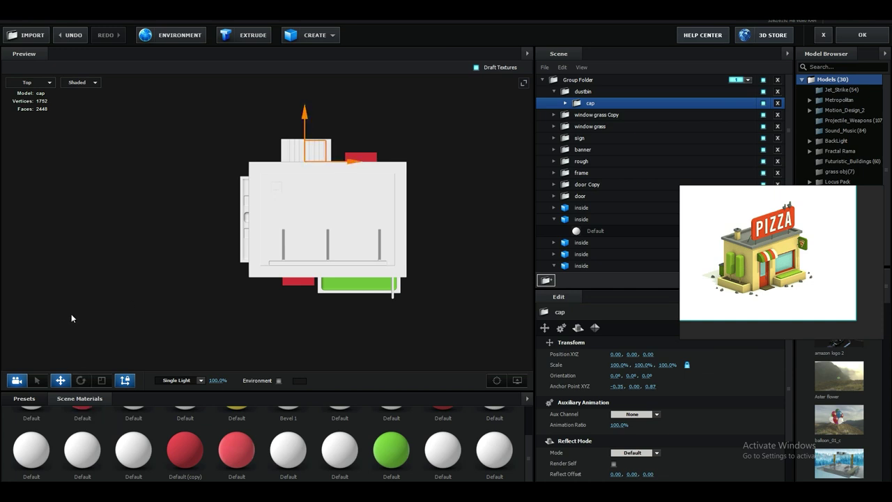
In the left view, move the cap's anchor point down to the slab's hinge edge at Y -0.25, Z 0.81, and return to perspective.
click(33, 83)
click(28, 114)
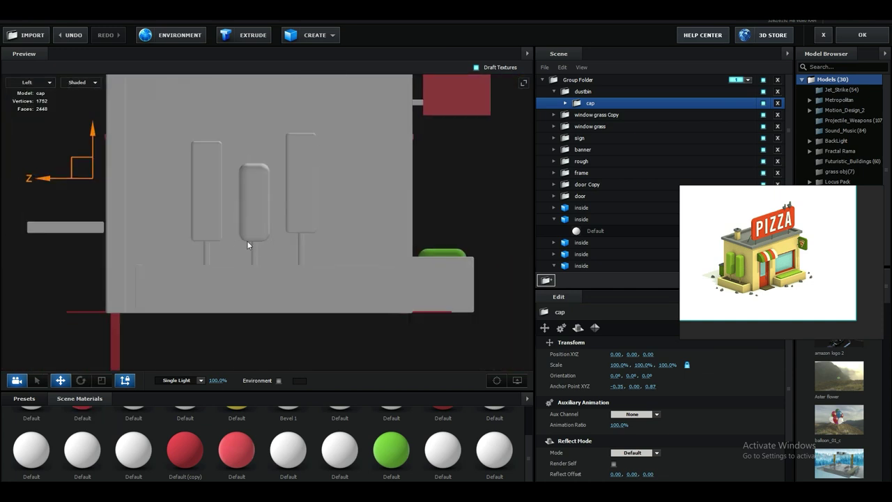
scroll(363, 246, up, 3)
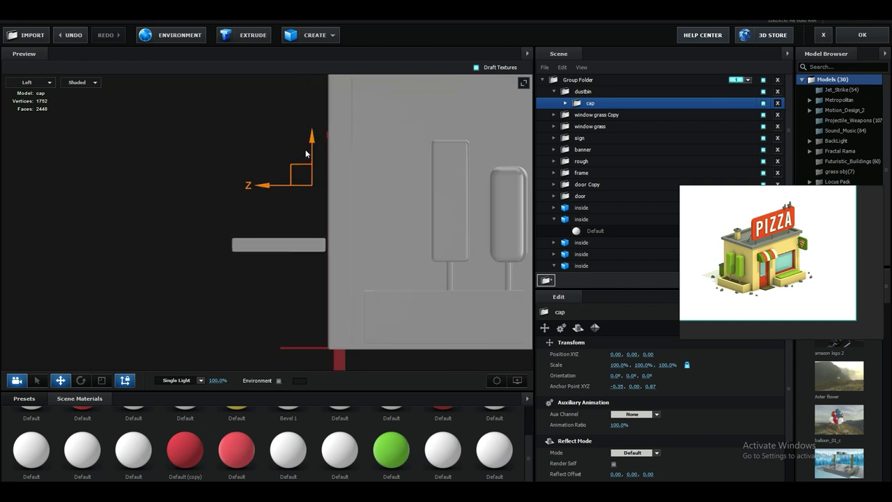
drag(313, 159, 319, 213)
drag(271, 239, 280, 243)
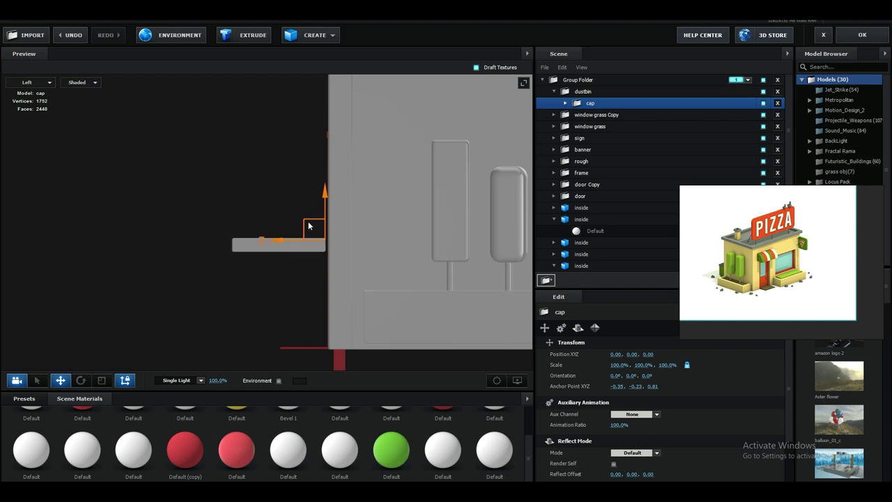
drag(325, 216, 325, 217)
click(29, 83)
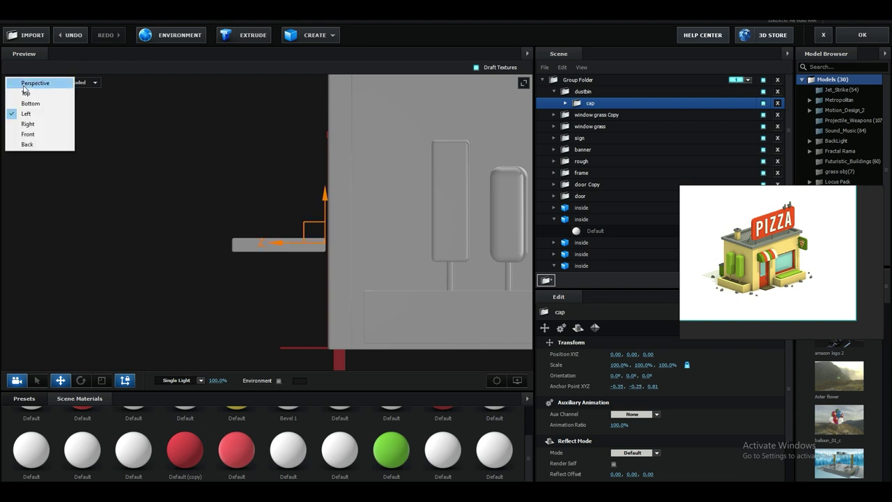
click(30, 83)
click(125, 381)
Rotate the cap group 8.9° about X so the lid tilts down away from the wall.
drag(244, 320, 303, 313)
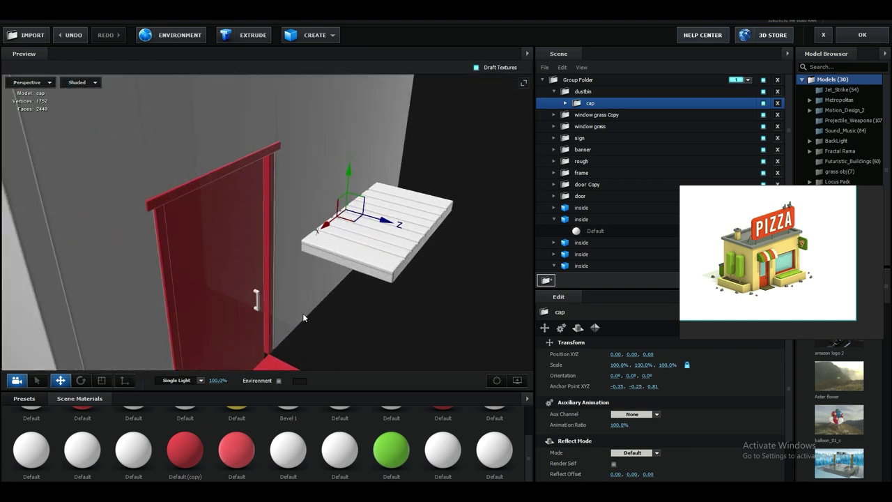
middle_drag(303, 313, 275, 309)
scroll(275, 309, up, 4)
scroll(283, 299, down, 3)
scroll(364, 324, down, 3)
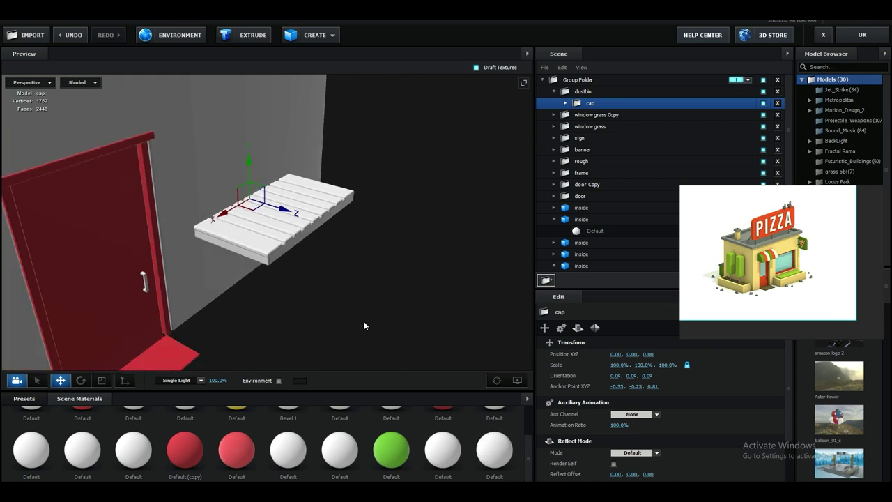
key(e)
drag(304, 188, 310, 191)
drag(346, 239, 368, 216)
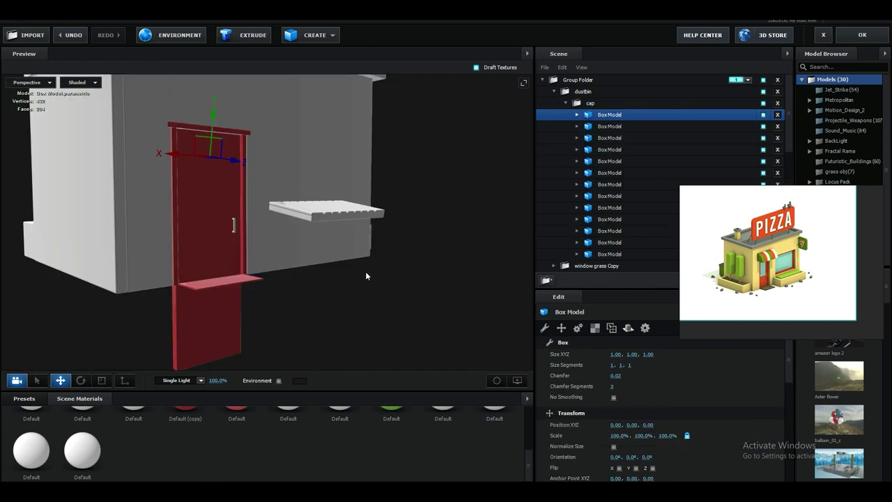
drag(366, 271, 387, 270)
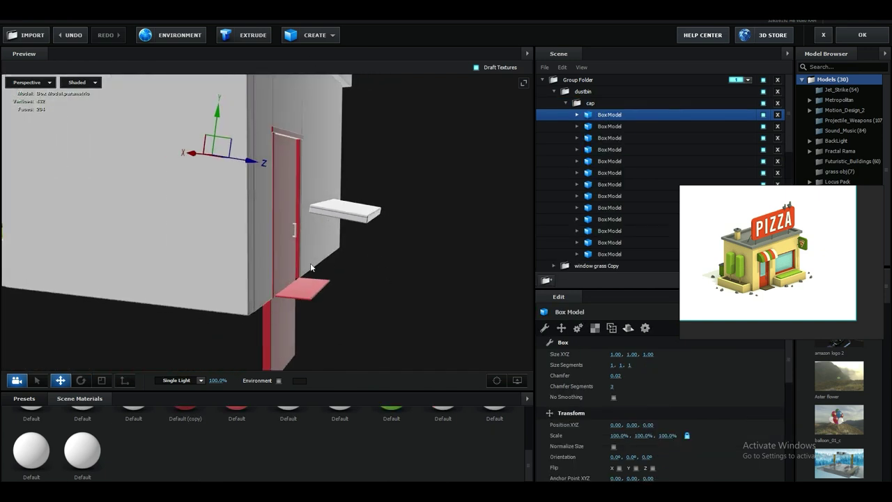
mouse_move(385, 263)
mouse_down()
mouse_move(384, 281)
mouse_move(395, 281)
mouse_move(383, 275)
mouse_up()
drag(633, 117, 604, 92)
drag(276, 181, 460, 220)
click(778, 104)
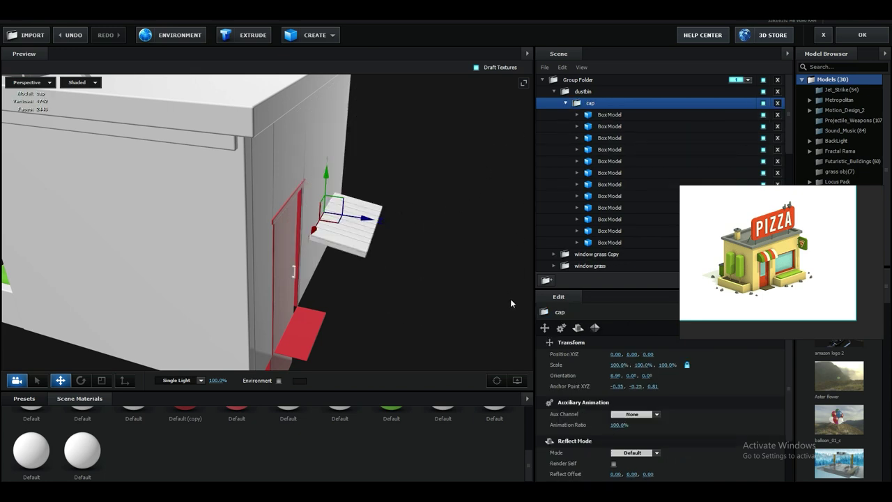
Accept the Element 3D scene, return to the After Effects composition, and create a new white solid named "dustbin mask".
drag(472, 295, 424, 254)
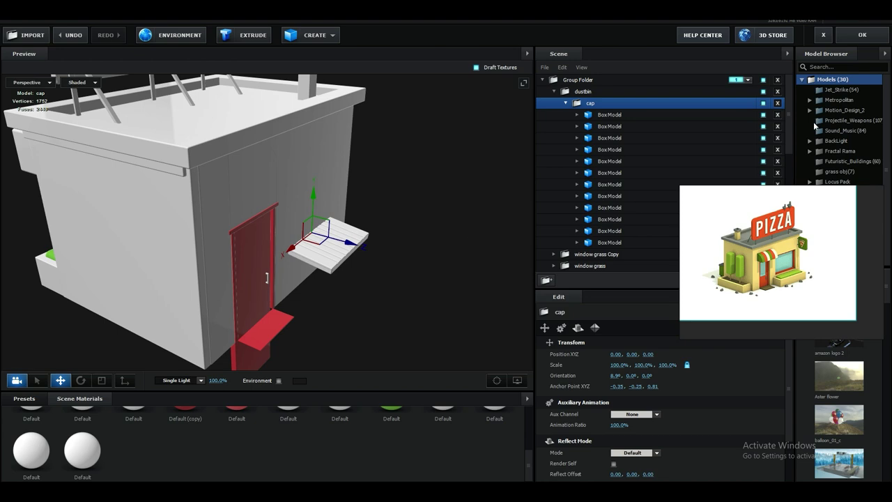
click(863, 35)
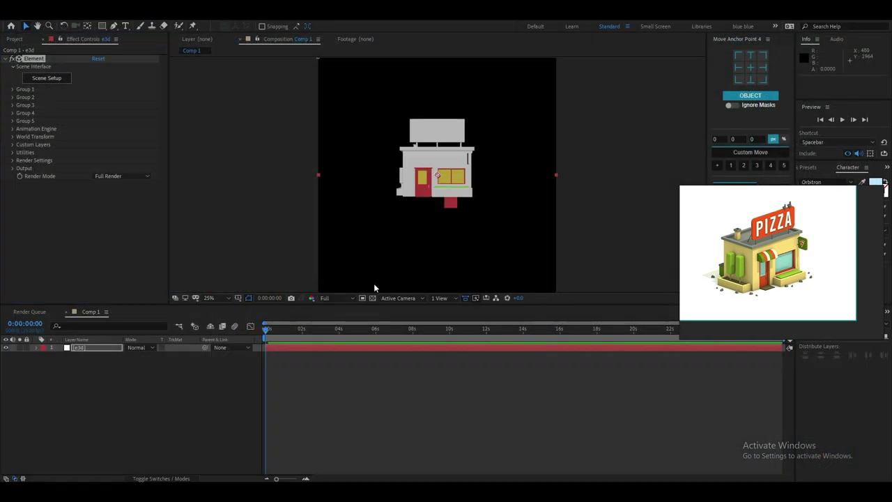
right_click(62, 375)
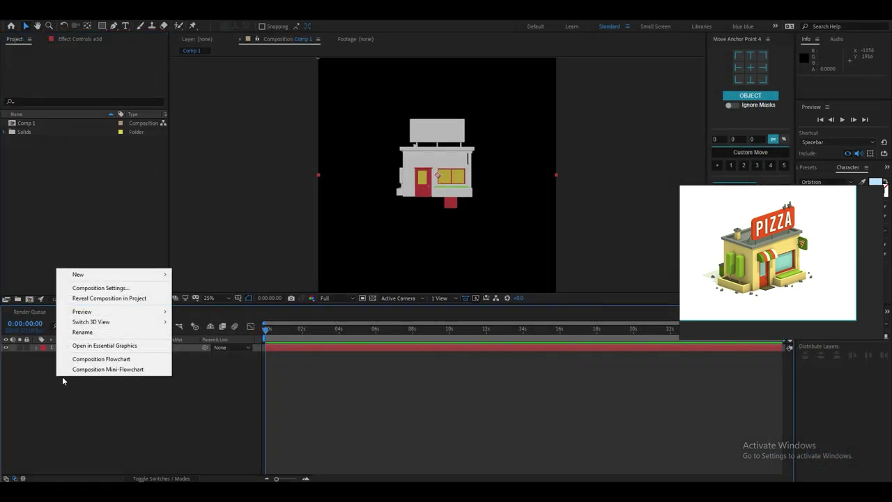
mouse_move(93, 274)
click(198, 296)
text(dustbin mask)
key(Return)
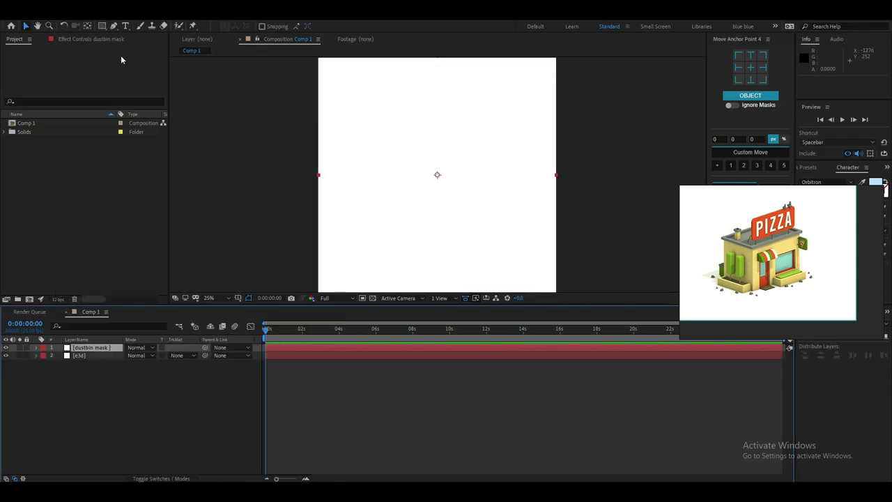
Show the composition grid and draw a closed four-point mask with the Pen tool on the solid, with a slightly sloping upper edge.
click(249, 298)
click(268, 332)
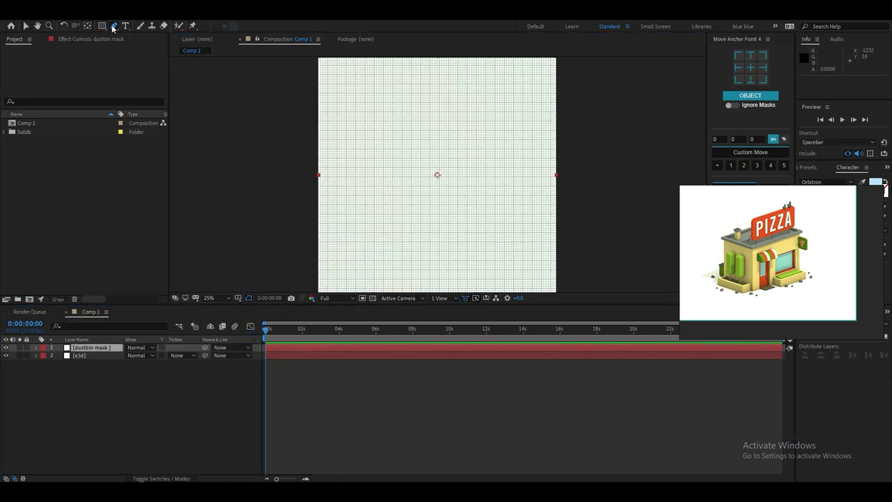
click(113, 26)
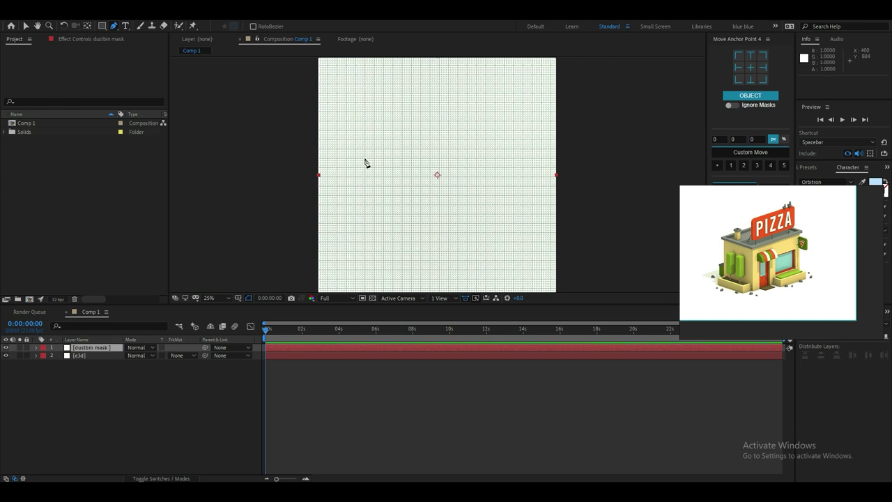
click(364, 158)
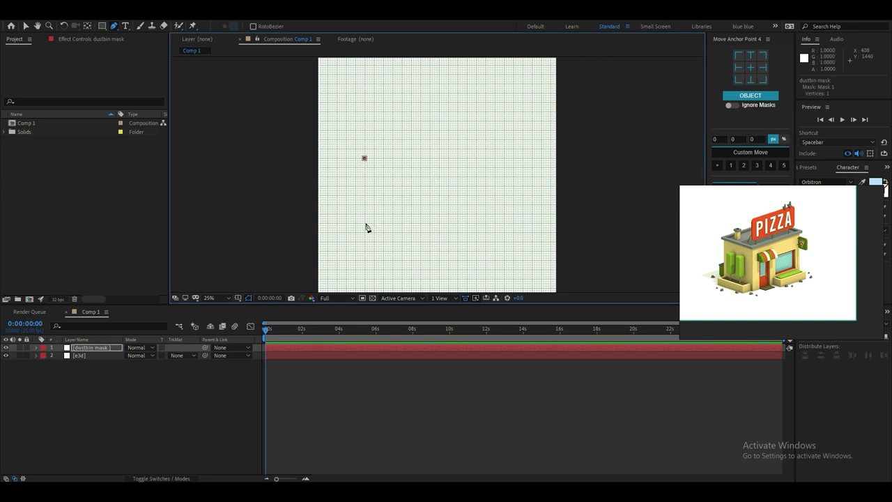
click(364, 241)
click(468, 242)
click(365, 159)
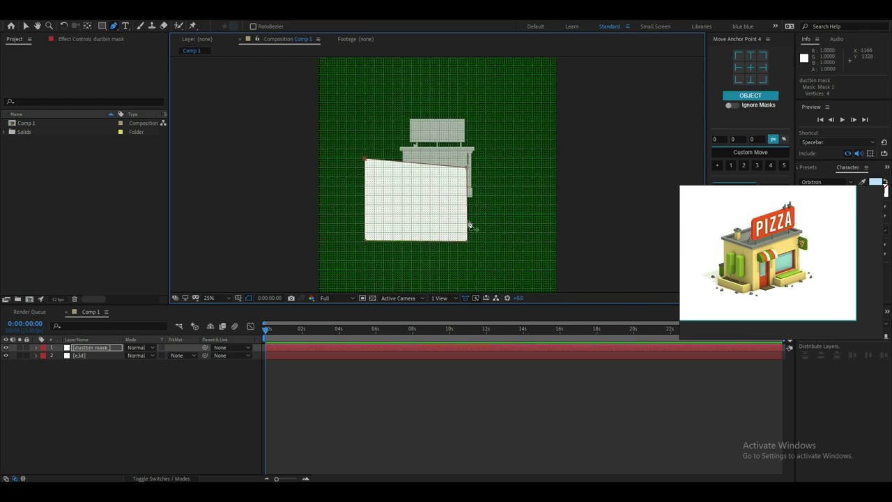
Lower the mask's upper-right vertex to about 640, 518 to steepen the sloping edge.
scroll(454, 179, up, 2)
key(v)
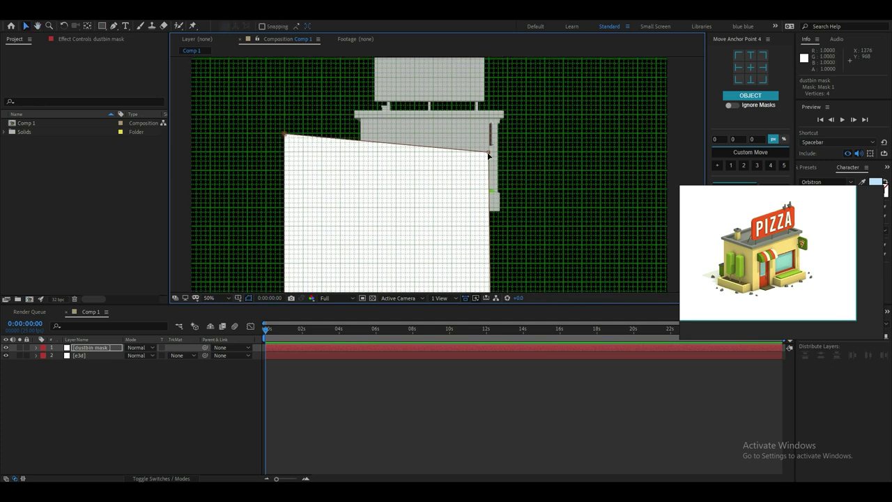
drag(488, 154, 487, 173)
key(ctrl+z)
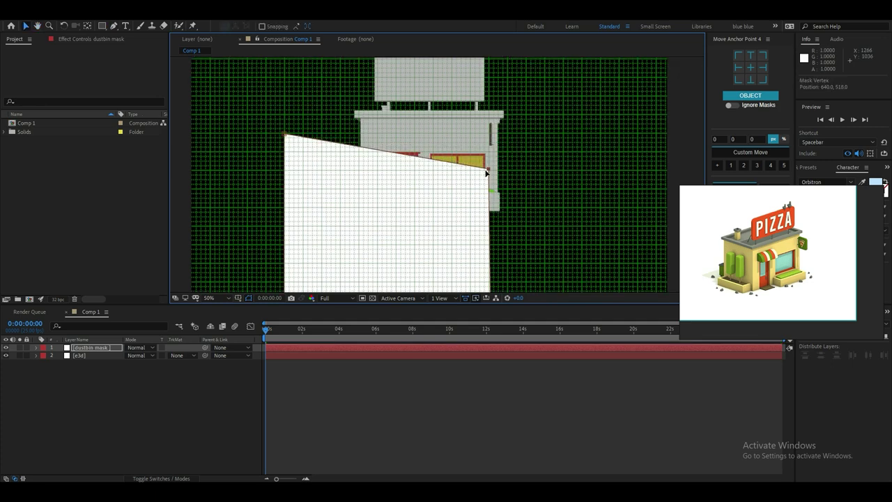
Hide the dustbin mask layer and bring up the effect settings of the e3d layer.
scroll(496, 193, down, 2)
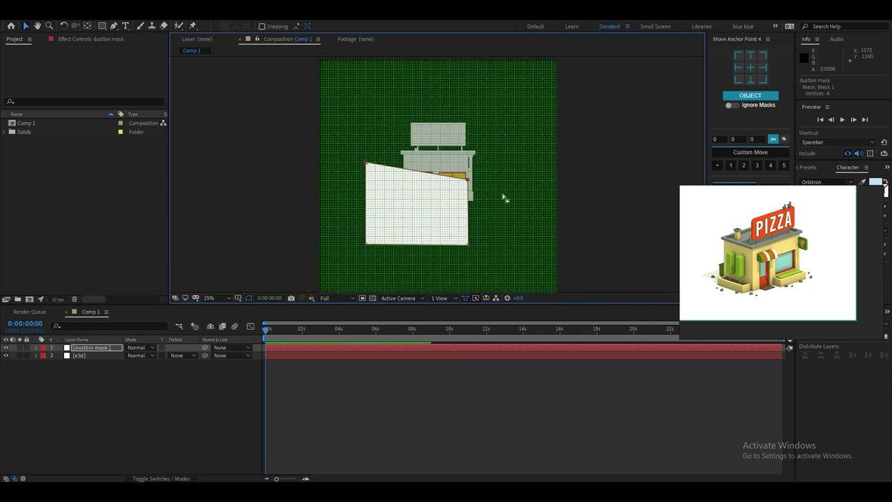
scroll(375, 179, up, 2)
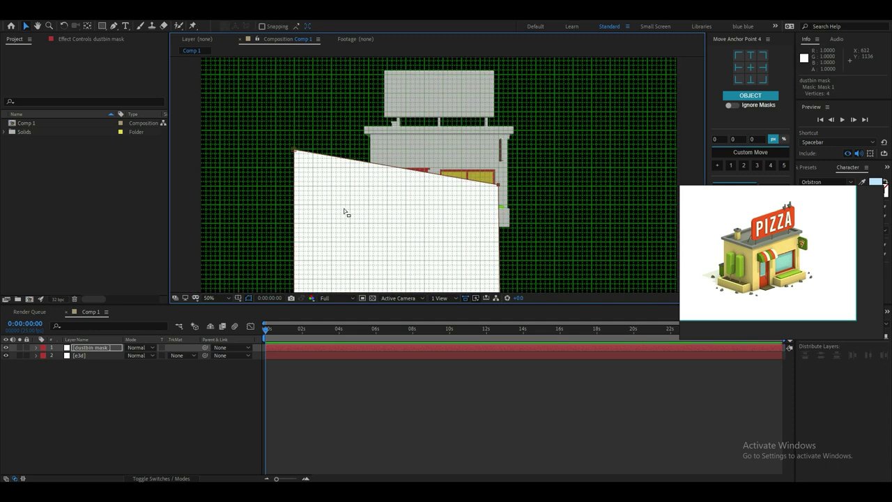
click(84, 349)
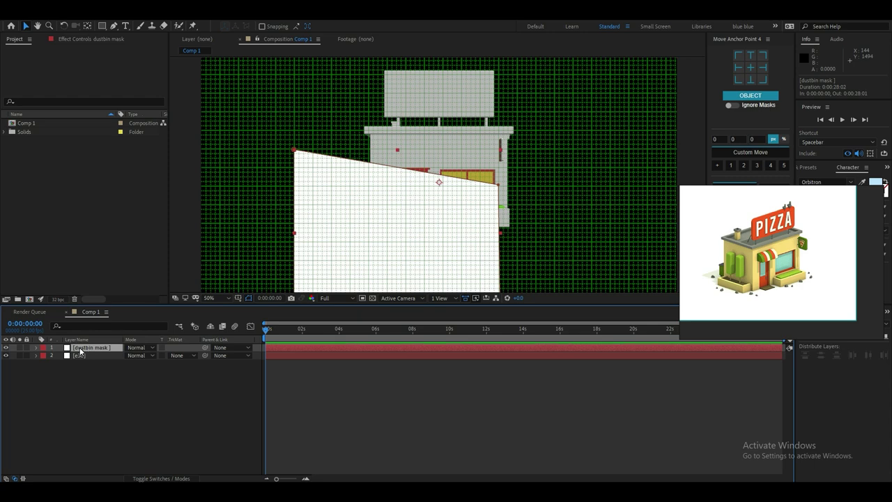
key(Return)
click(97, 390)
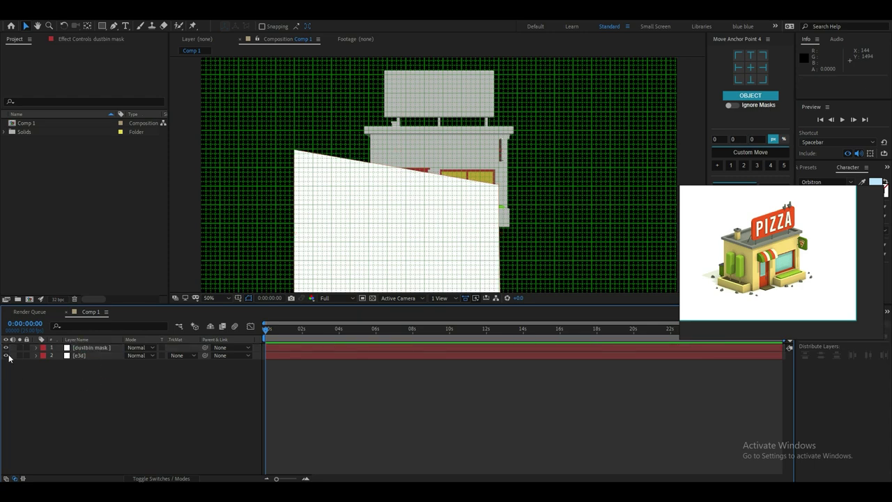
click(80, 359)
click(78, 39)
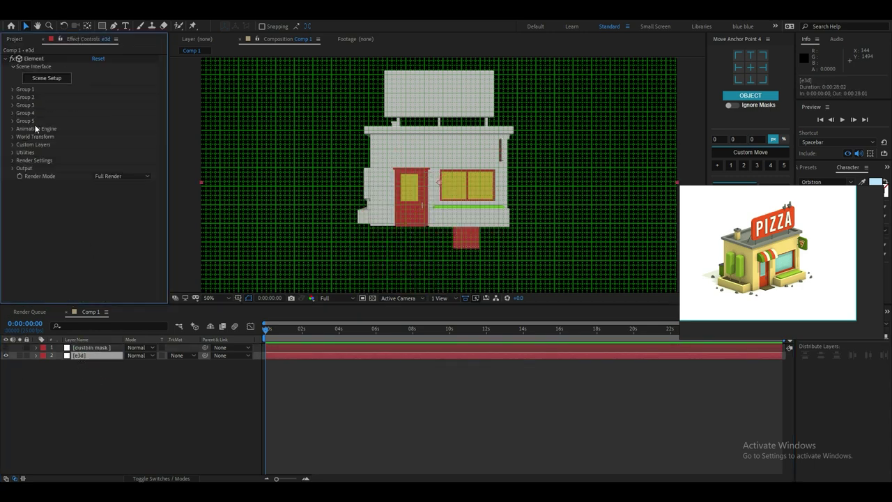
Assign the dustbin mask layer to Element's custom text-and-mask Path Layer 1, using Masks as its source.
click(12, 145)
click(20, 161)
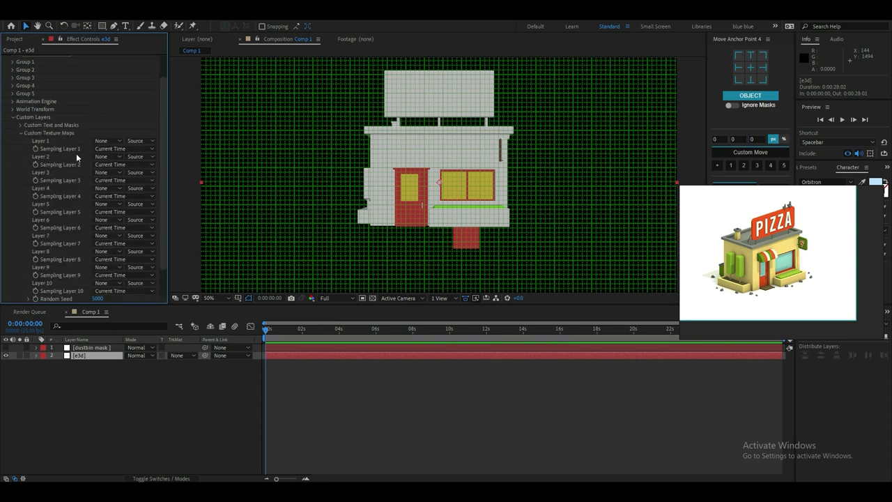
click(20, 132)
click(21, 153)
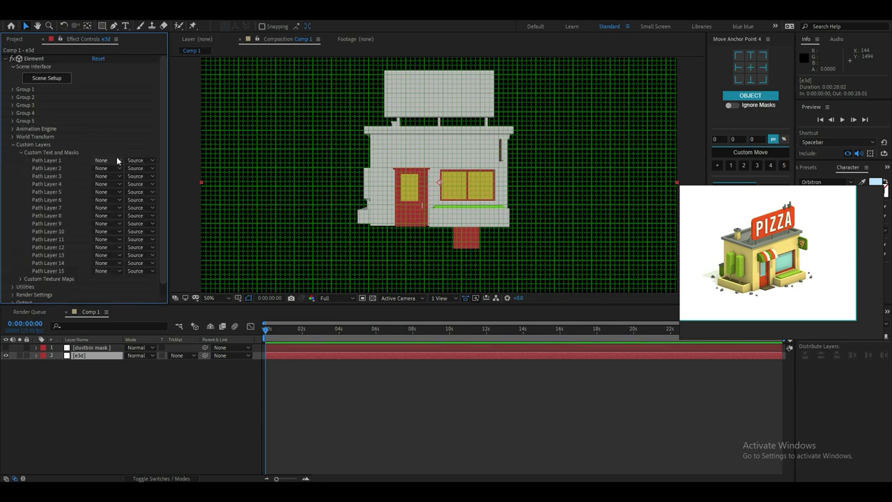
click(113, 160)
click(129, 184)
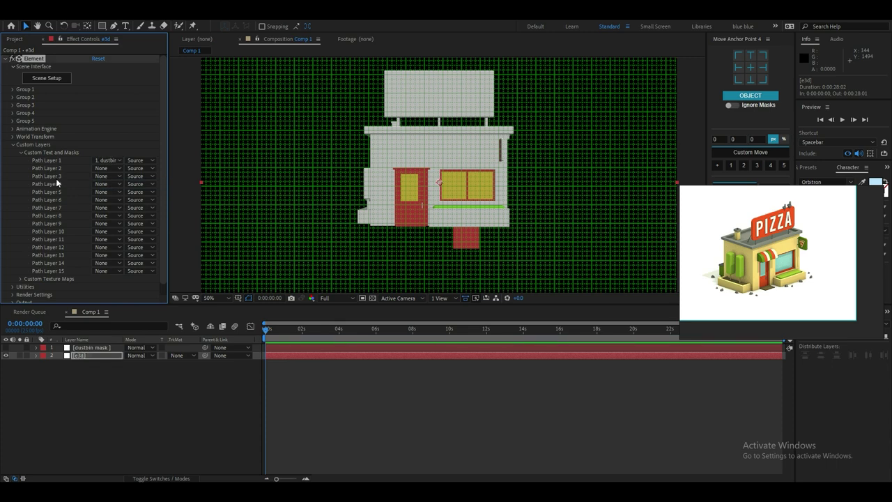
click(138, 160)
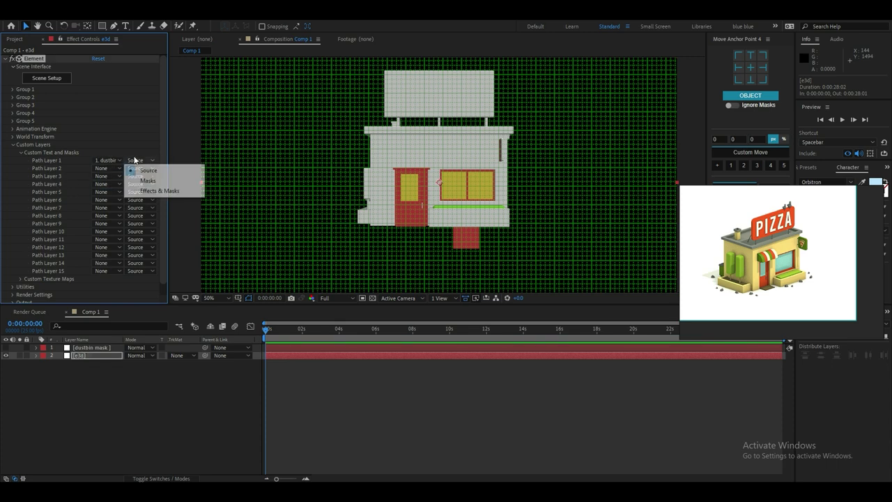
click(159, 191)
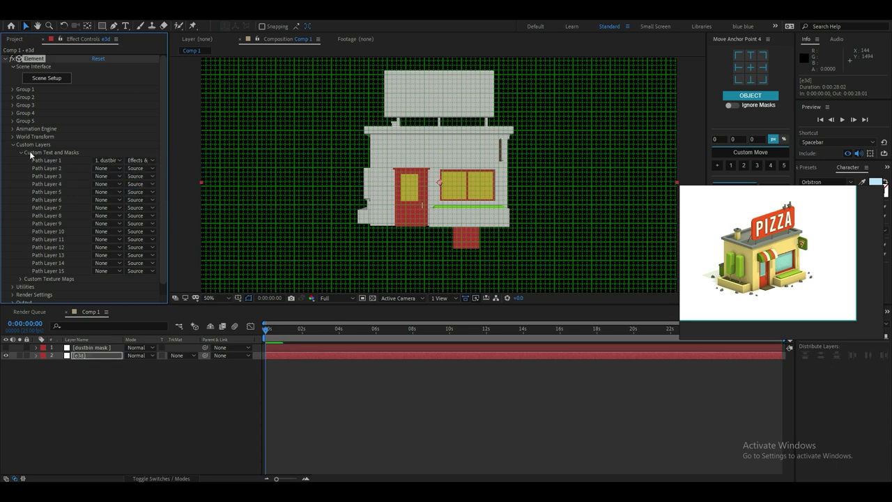
click(137, 160)
click(145, 181)
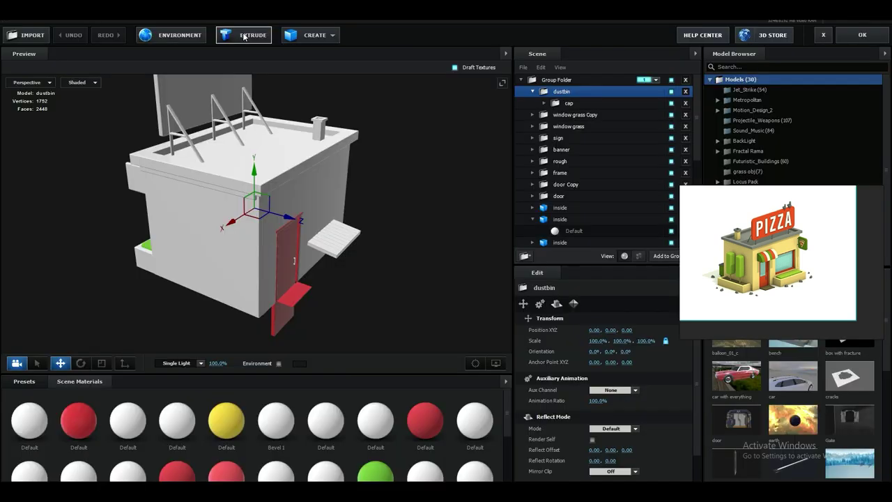
In Element's Scene Setup, create an extrusion model in the dustbin group, move it behind the shop to Z 1.09 and rotate it 90° about Y.
click(244, 38)
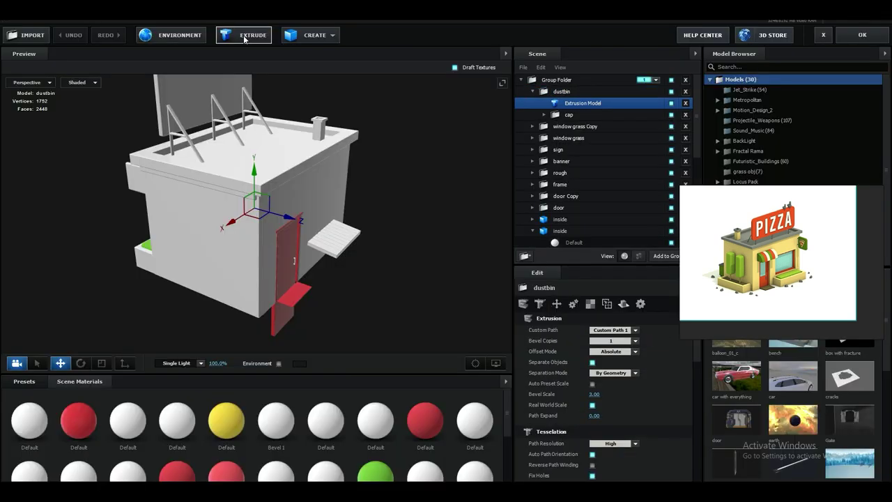
drag(286, 218, 450, 239)
key(e)
Scale the extrusion model uniformly to 17.5% and lower it to about Y -0.49 beneath the lid.
scroll(594, 410, down, 10)
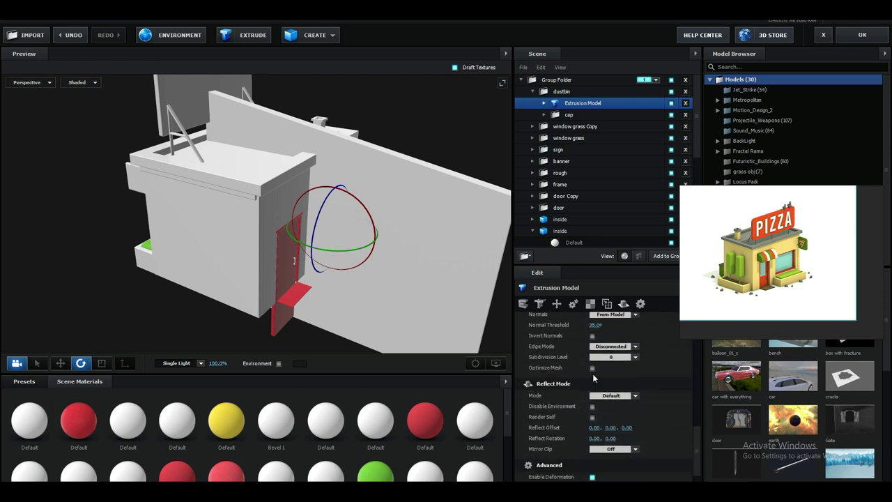
scroll(593, 371, up, 10)
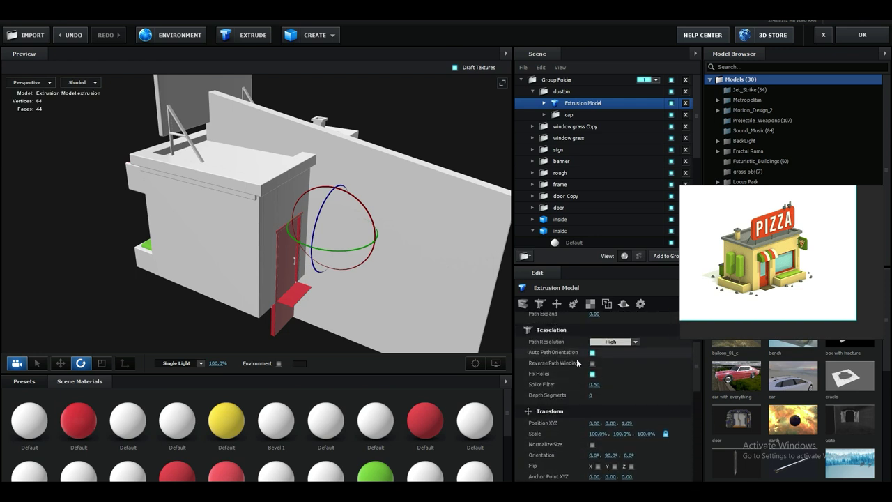
key(r)
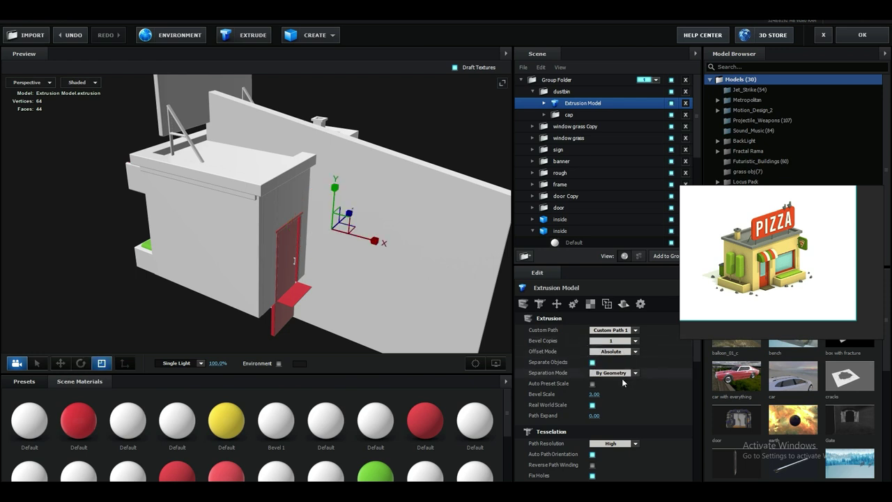
click(556, 305)
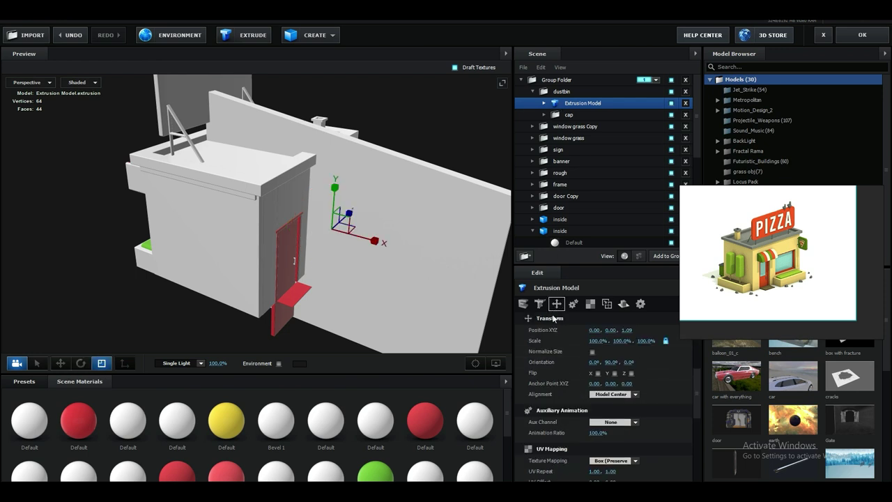
drag(596, 341, 531, 347)
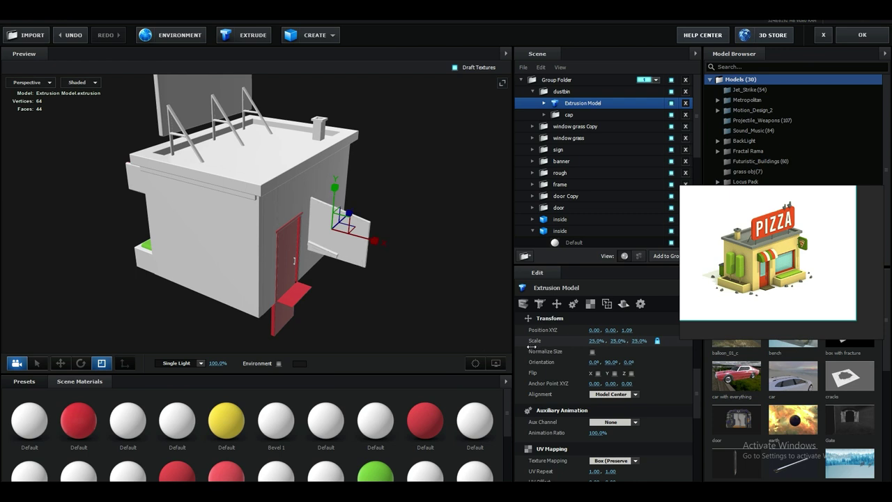
drag(335, 202, 332, 224)
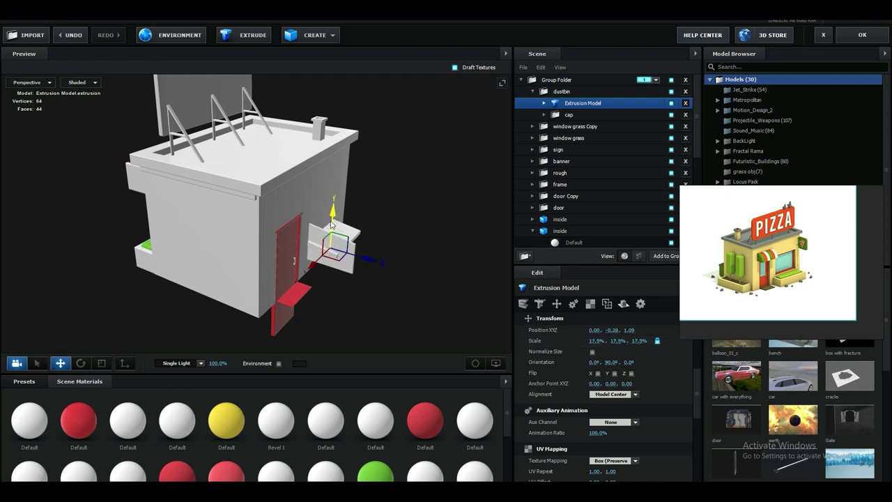
Reduce the extrusion model's uniform scale to 13% and fit it under the lid at about Y -0.51, Z 1.04.
scroll(417, 259, up, 4)
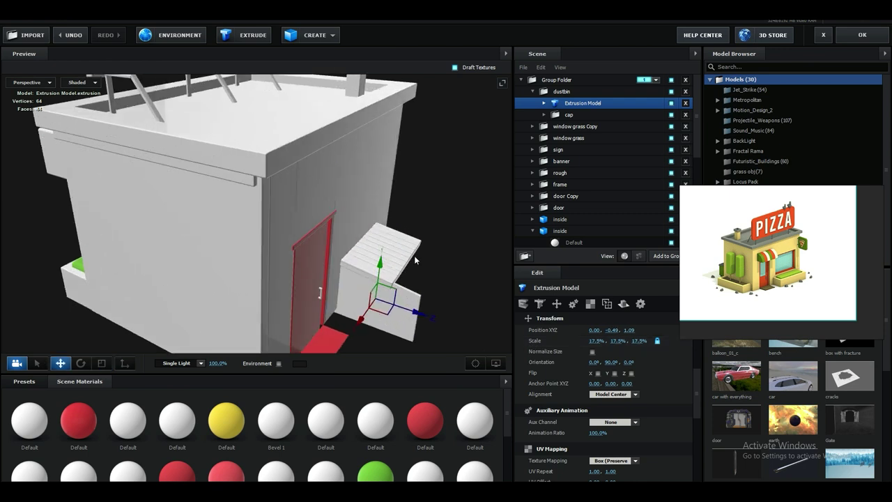
middle_drag(416, 258, 370, 211)
scroll(370, 211, up, 4)
drag(370, 211, 377, 194)
scroll(377, 194, up, 1)
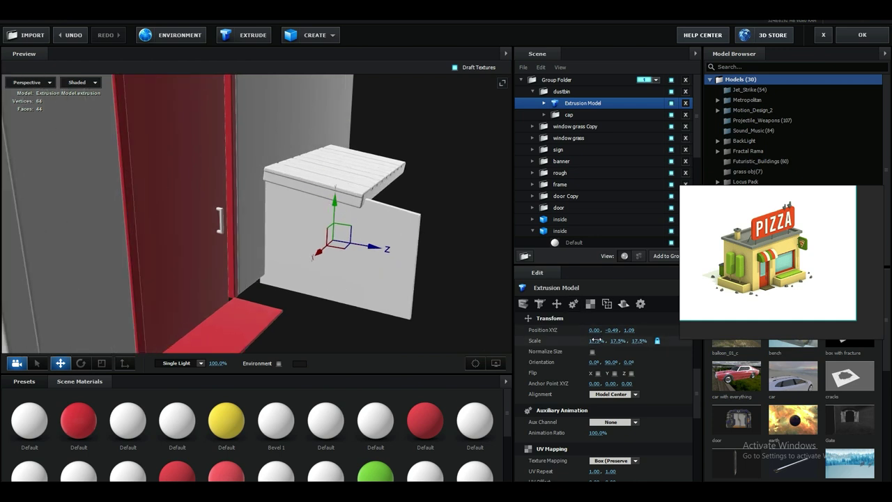
mouse_move(594, 341)
mouse_down()
mouse_move(582, 342)
mouse_move(594, 341)
mouse_up()
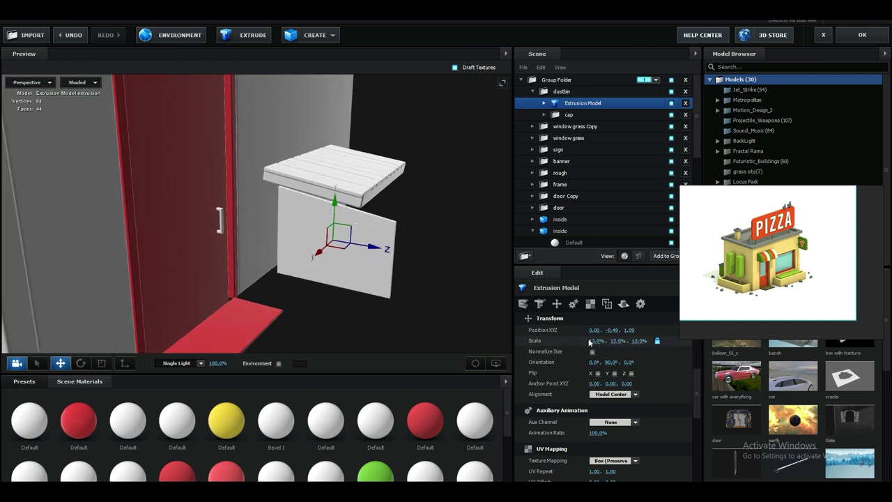
drag(376, 253, 371, 231)
drag(309, 175, 305, 181)
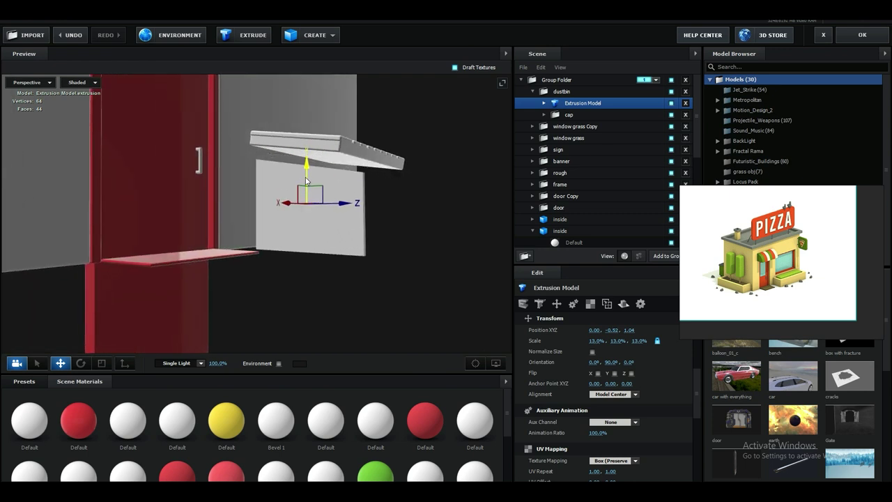
right_drag(359, 204, 387, 223)
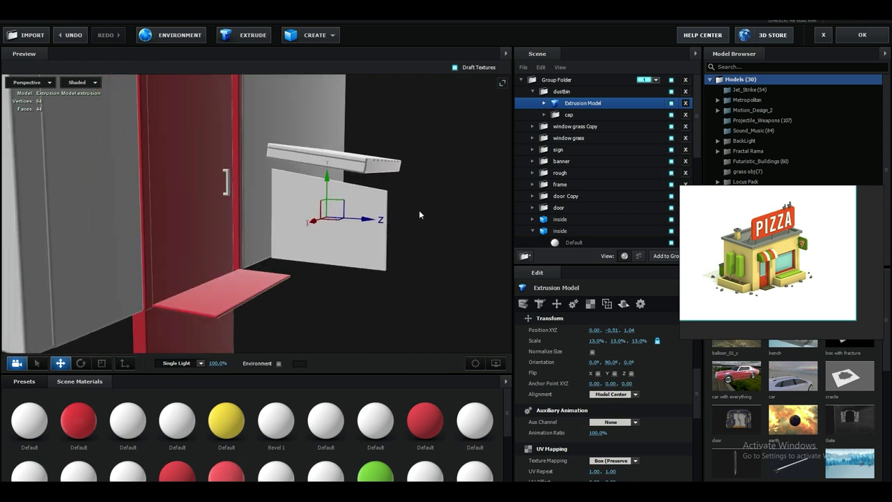
drag(419, 214, 391, 221)
Set the Extrude value of the dustbin body's Bevel 1 to 40.
click(544, 103)
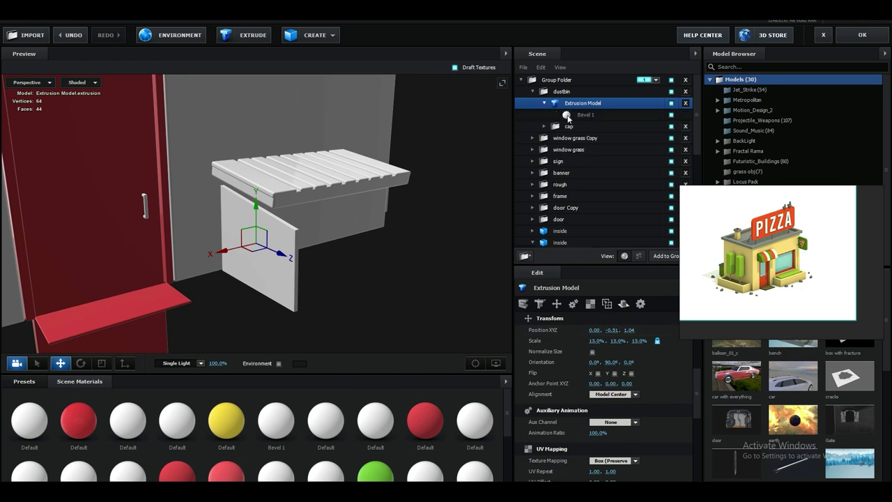
click(575, 115)
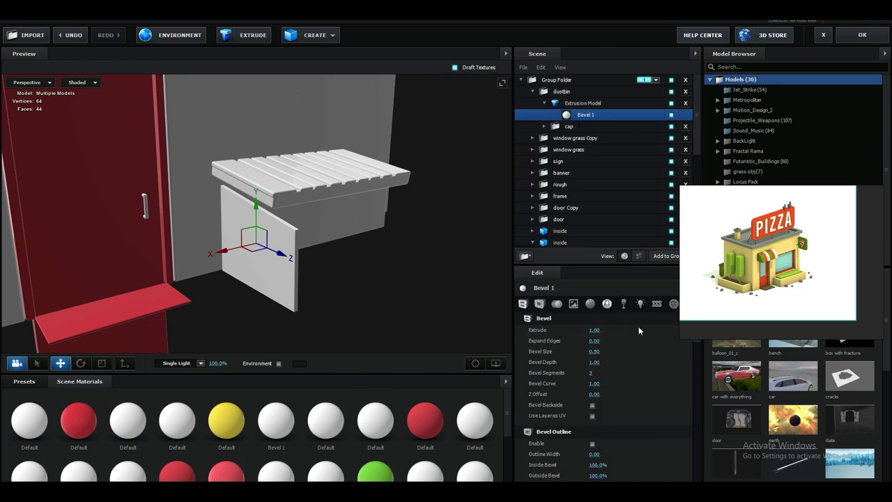
drag(601, 331, 719, 318)
drag(596, 331, 676, 322)
click(599, 330)
text(40)
key(Return)
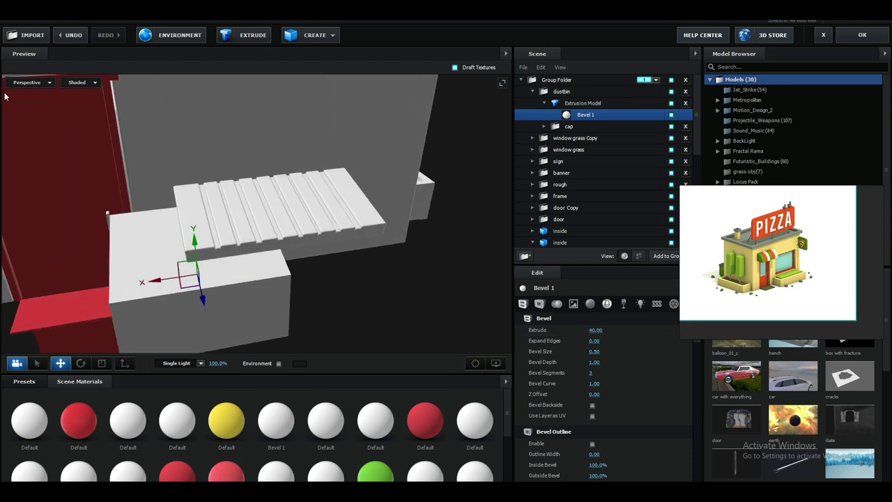
Align the dustbin body with the lid along X in the Top view and set its Extrude to 47.
click(30, 83)
click(29, 93)
middle_drag(313, 151, 309, 247)
scroll(309, 247, up, 3)
drag(419, 212, 390, 214)
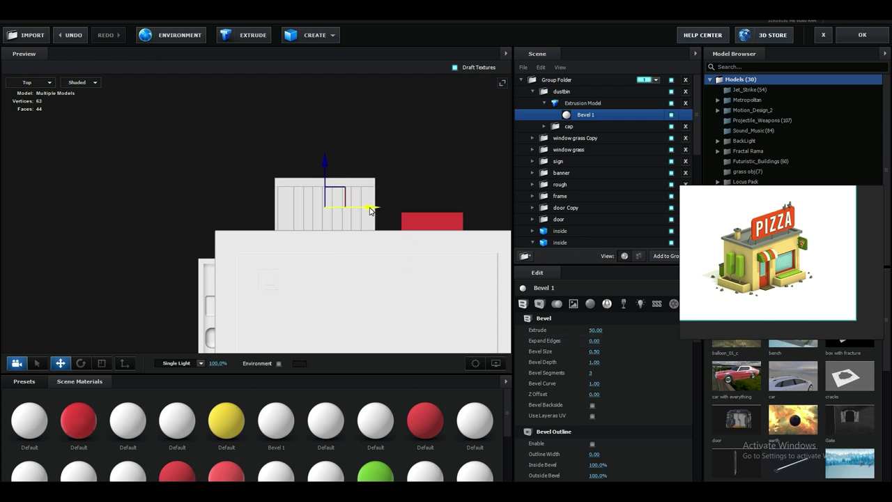
scroll(349, 199, up, 5)
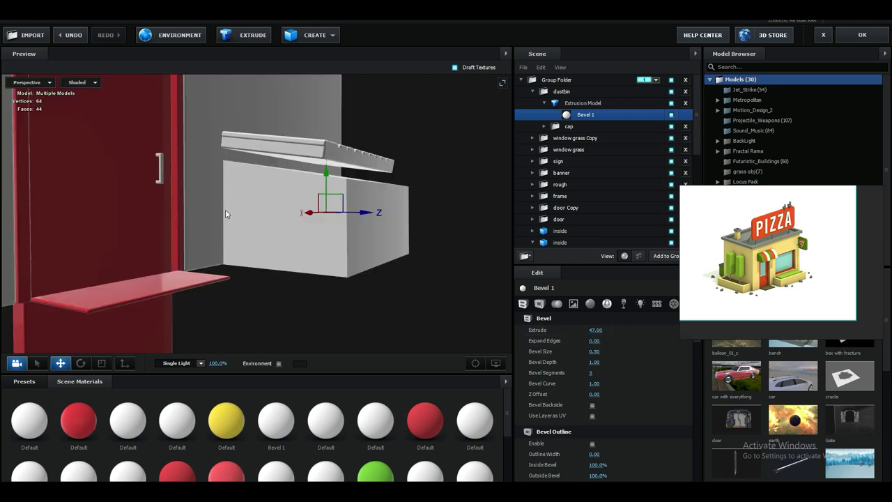
Lower the cap group to about Y -0.05 so the lid rests on the dustbin body.
drag(226, 210, 371, 217)
click(575, 126)
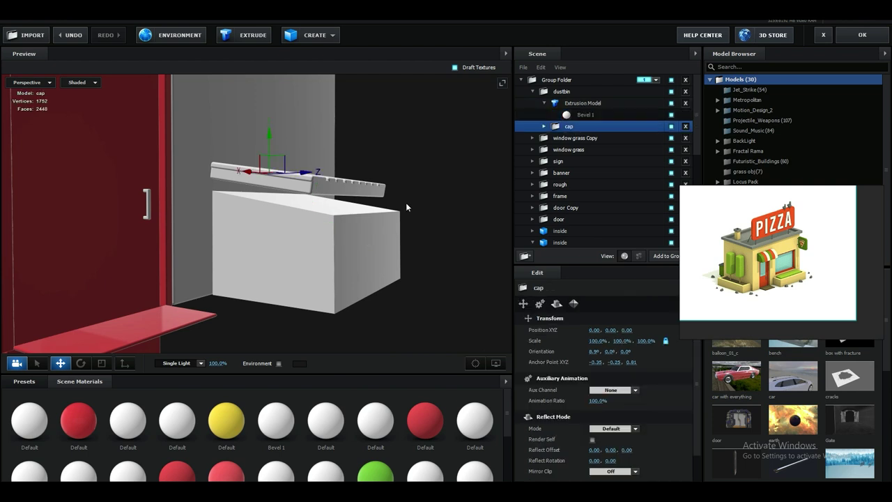
drag(338, 171, 328, 204)
drag(270, 157, 272, 168)
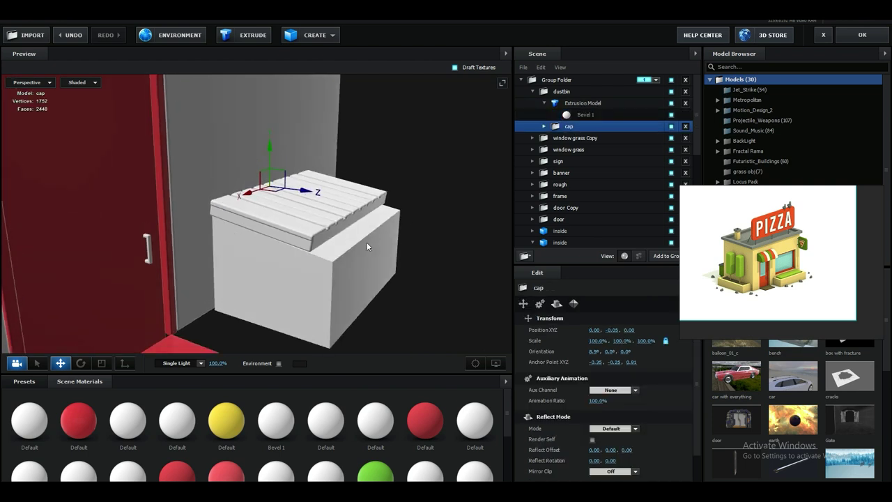
Scale the cap group to about 103.6% in X and 120.8% in Z so the lid overhangs the body.
drag(367, 242, 356, 240)
key(r)
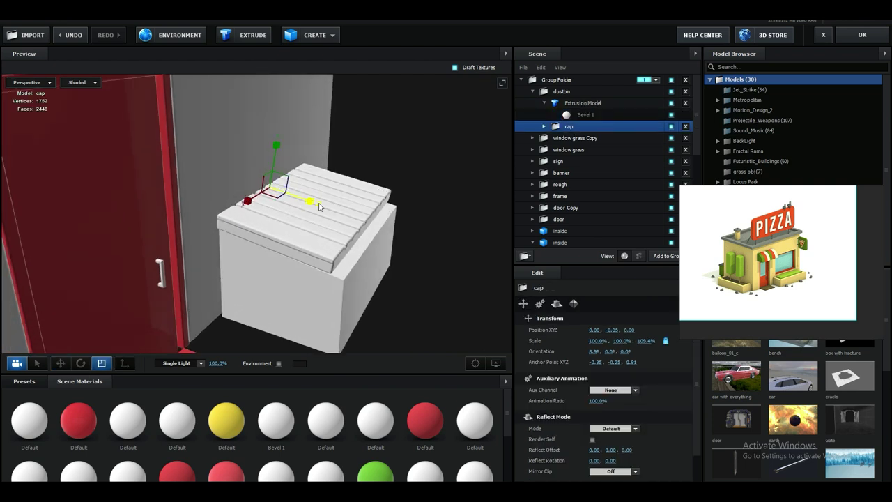
drag(319, 207, 327, 210)
drag(365, 237, 337, 244)
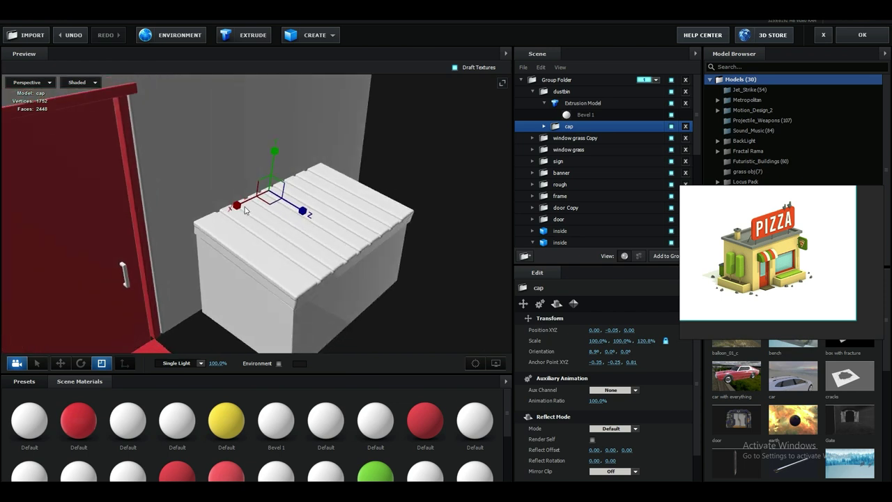
drag(245, 208, 241, 210)
drag(283, 244, 305, 223)
key(w)
drag(272, 156, 333, 270)
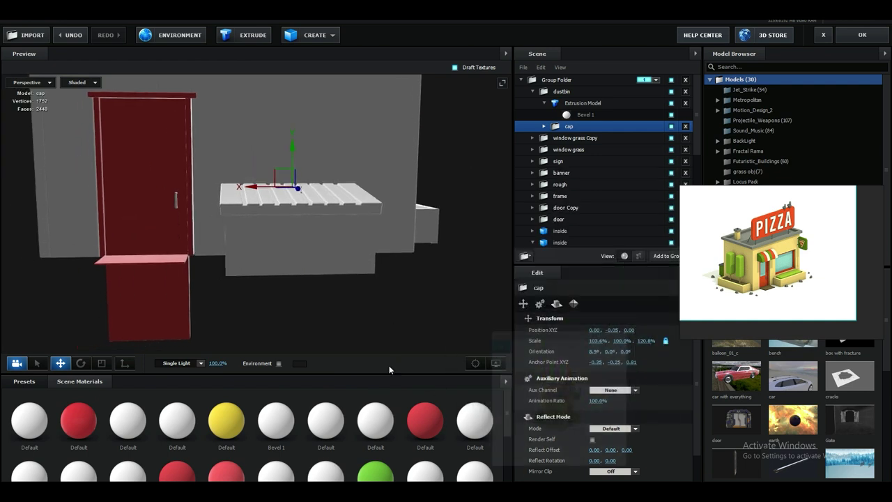
Duplicate the dustbin body's extrusion model and lower the copy to about Y -0.79 to deepen the bin.
drag(380, 338, 413, 339)
scroll(367, 291, up, 3)
click(333, 269)
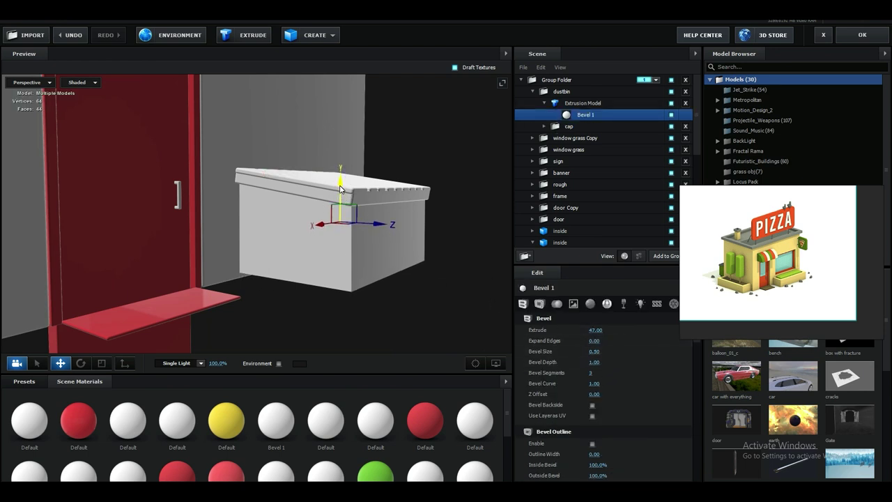
drag(356, 253, 341, 274)
alt+drag(337, 192, 347, 271)
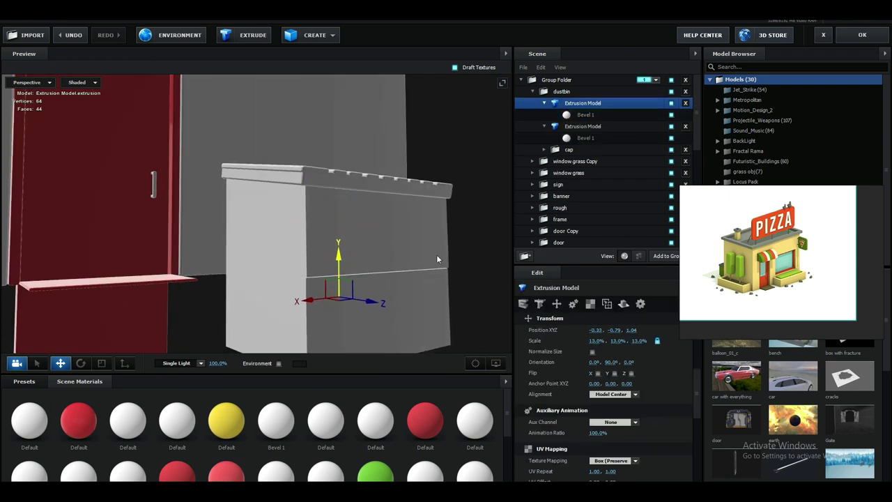
Delete the lowered dustbin body copy and create a box for the bin's foot, resized to about 0.02 × 0.11 × 0.12.
click(686, 103)
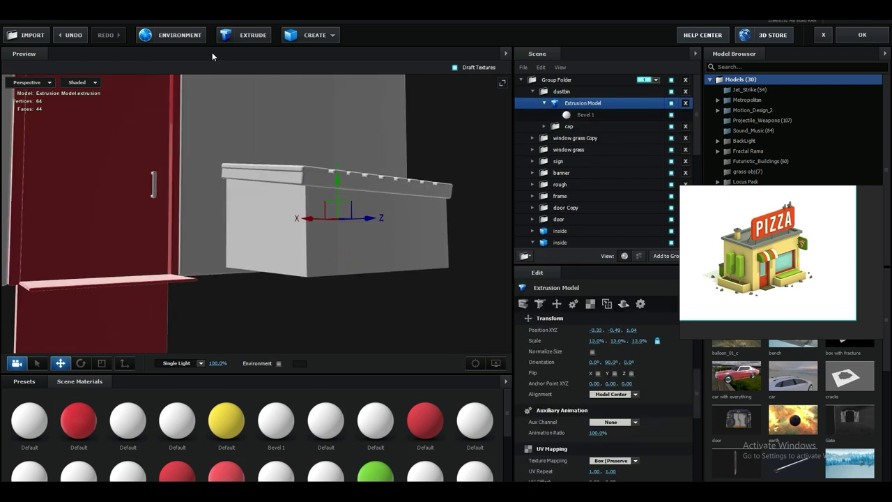
click(318, 33)
click(319, 59)
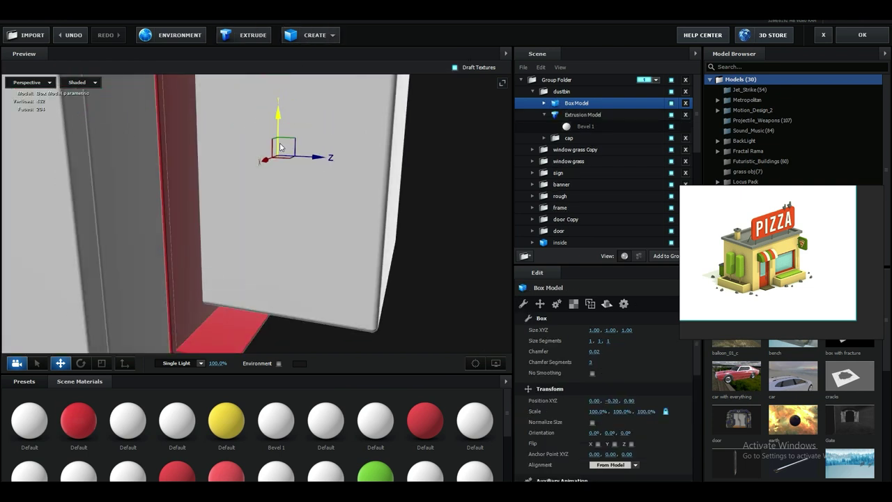
drag(281, 147, 281, 161)
drag(594, 332, 571, 333)
drag(629, 331, 596, 338)
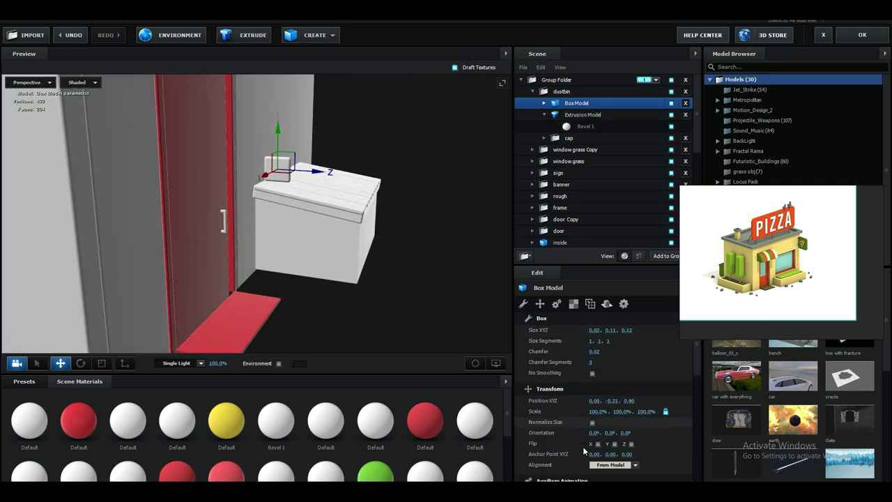
click(549, 492)
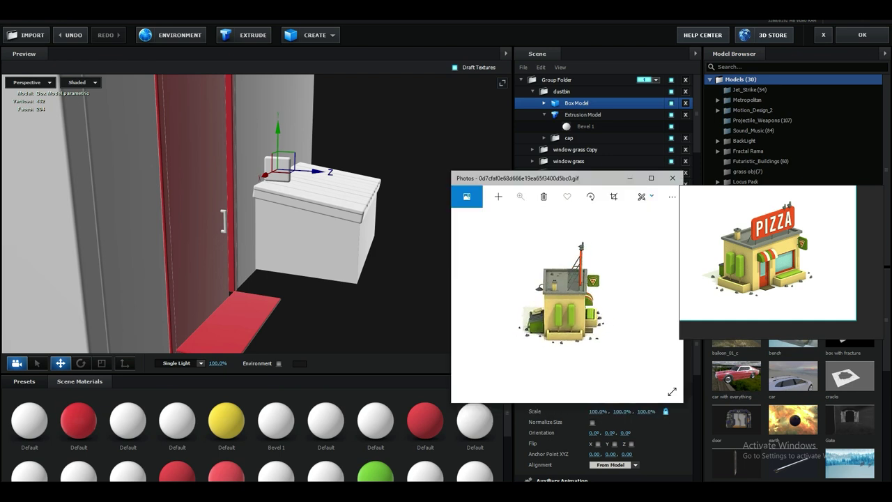
click(366, 259)
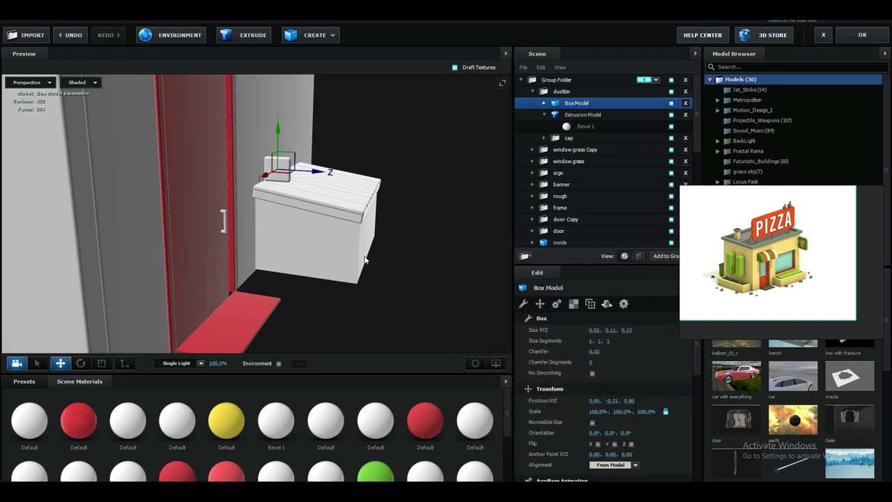
Fit the box, sized 0.07 × 0.06 × 0.12 with 0.01 chamfer, under a dustbin corner and duplicate it to the other three corners.
drag(366, 260, 318, 228)
mouse_move(333, 278)
mouse_down()
mouse_move(313, 250)
mouse_move(329, 288)
mouse_up()
key(ctrl+d)
key(ctrl+d)
drag(236, 284, 312, 290)
key(ctrl+d)
drag(368, 312, 303, 310)
drag(233, 319, 251, 313)
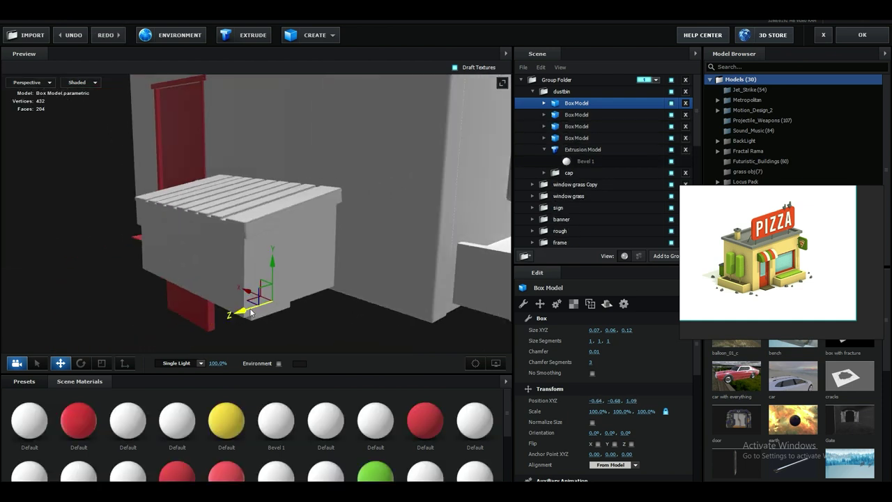
drag(310, 309, 370, 323)
scroll(390, 312, down, 5)
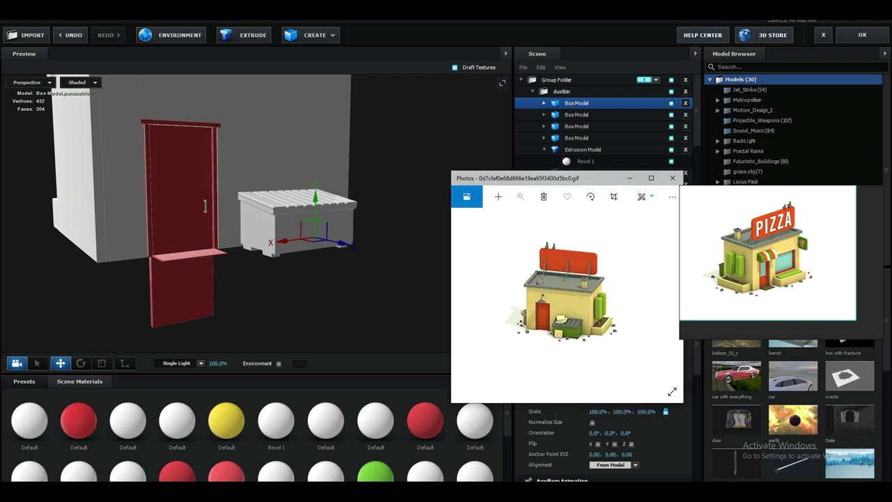
Duplicate a lid slat, resize the copy to 0.23 × 0.02 × 0.19 and lay it on the lid at about X -0.18, Y -0.21.
click(631, 179)
drag(394, 330, 319, 327)
scroll(292, 300, up, 2)
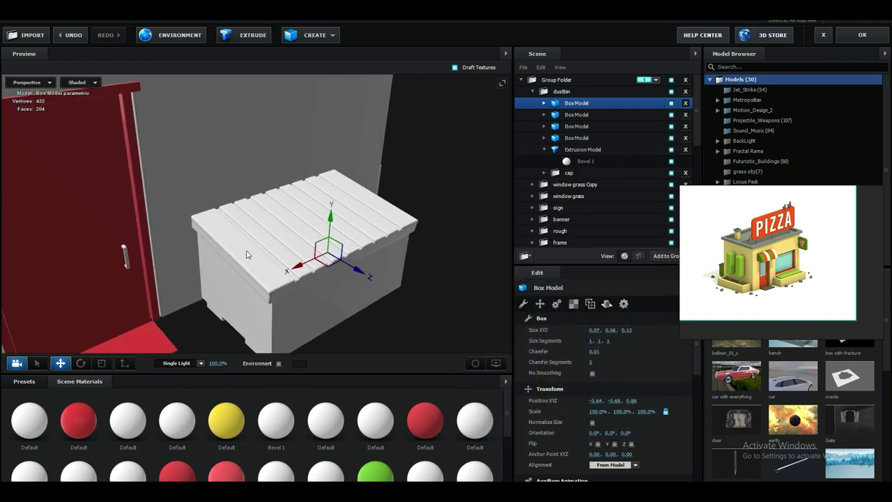
click(262, 252)
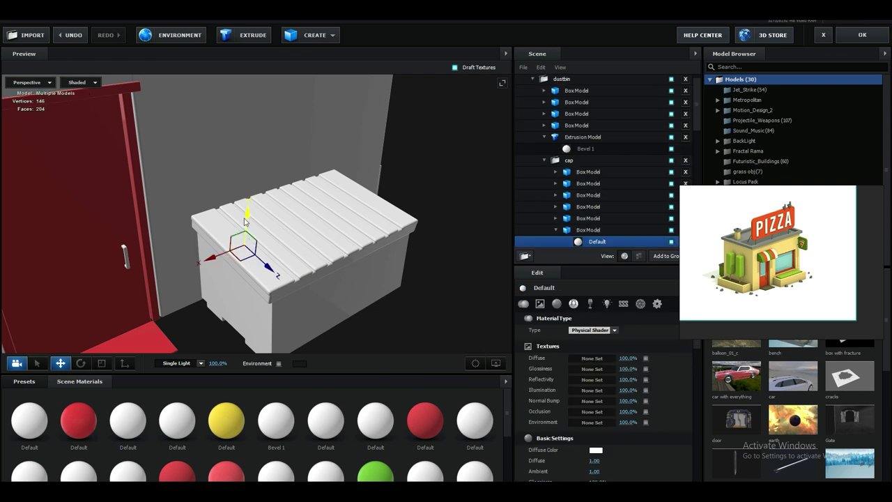
drag(245, 221, 245, 212)
drag(597, 332, 619, 331)
key(ctrl+z)
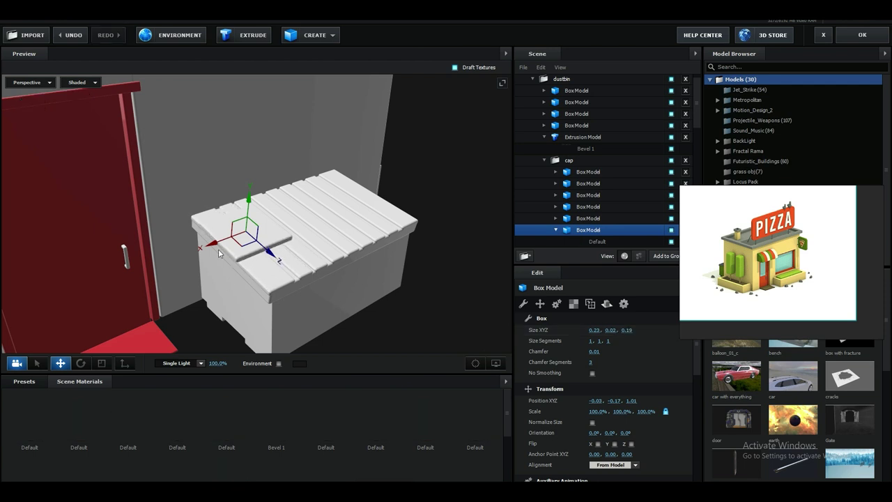
drag(219, 253, 293, 203)
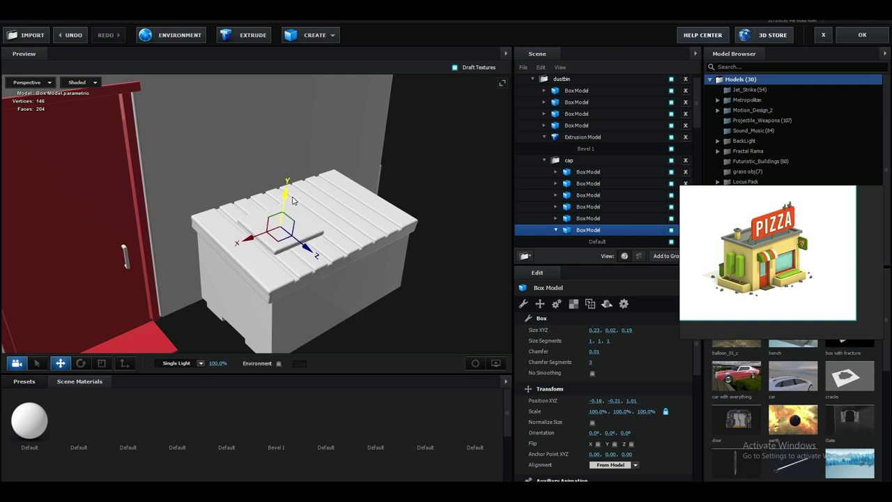
drag(341, 229, 338, 209)
middle_drag(339, 209, 320, 262)
scroll(320, 262, up, 3)
drag(349, 262, 351, 294)
middle_drag(351, 294, 349, 246)
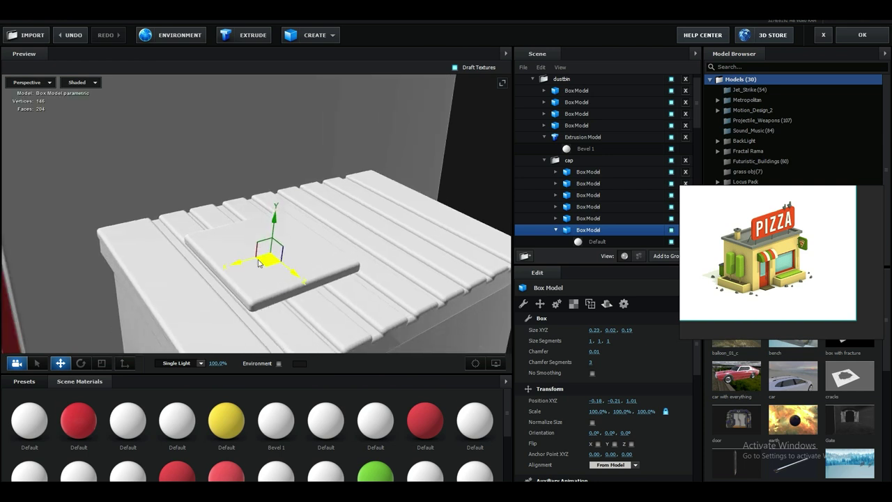
Duplicate the slab onto the first at about X -0.29, Y -0.18, Z 1.03 and rotate the copy horizontally so it lies askew.
drag(275, 233, 277, 223)
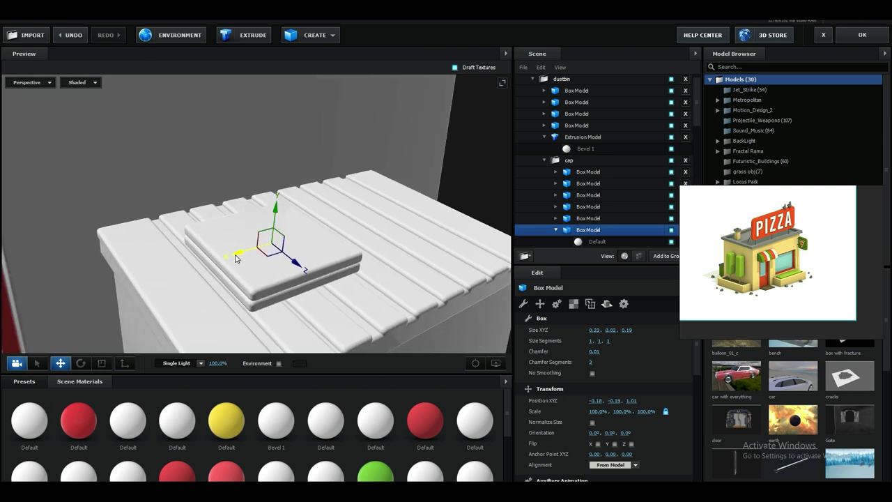
drag(236, 258, 263, 248)
mouse_move(323, 260)
mouse_down()
mouse_move(307, 247)
mouse_move(332, 268)
mouse_up()
drag(308, 225, 308, 219)
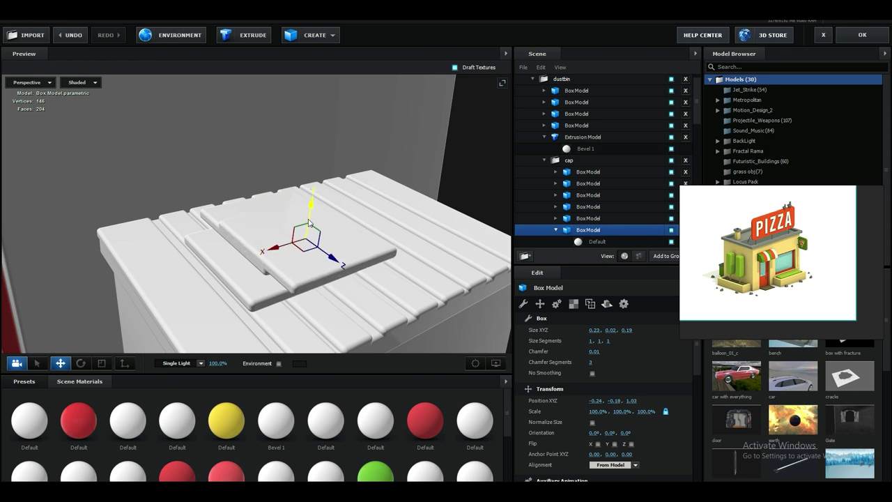
drag(286, 250, 302, 240)
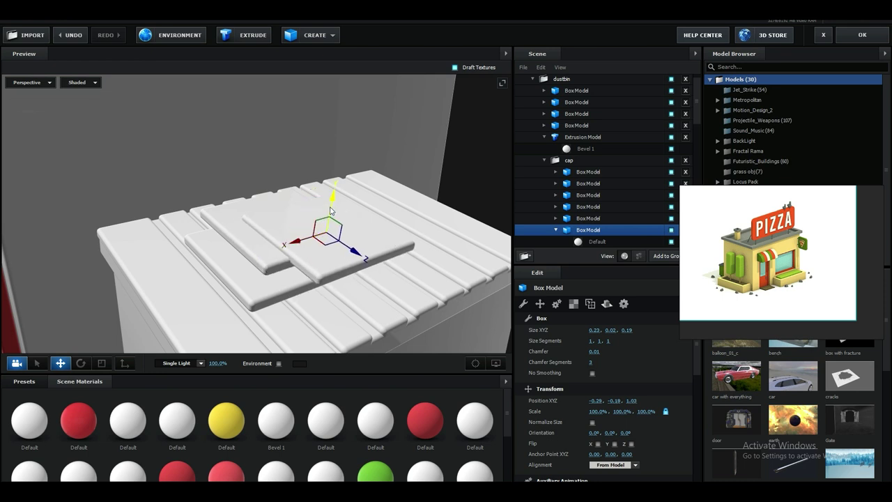
drag(331, 211, 332, 209)
drag(322, 255, 432, 378)
key(e)
drag(380, 250, 428, 234)
Duplicate the lower slab, move the copy in front of the dustbin at about Y -0.45, Z 1.26, and tilt it 39° around X.
click(303, 254)
drag(314, 247, 297, 328)
middle_drag(297, 326, 312, 292)
key(ctrl+d)
key(w)
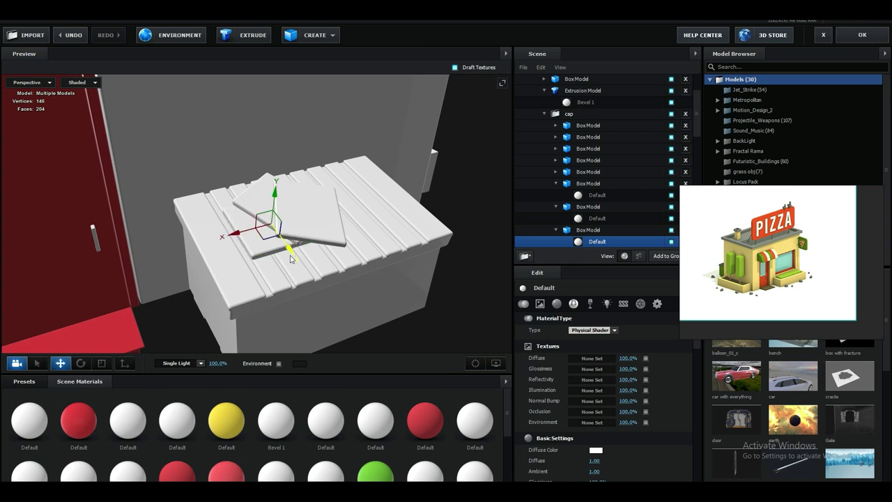
drag(292, 259, 394, 244)
key(e)
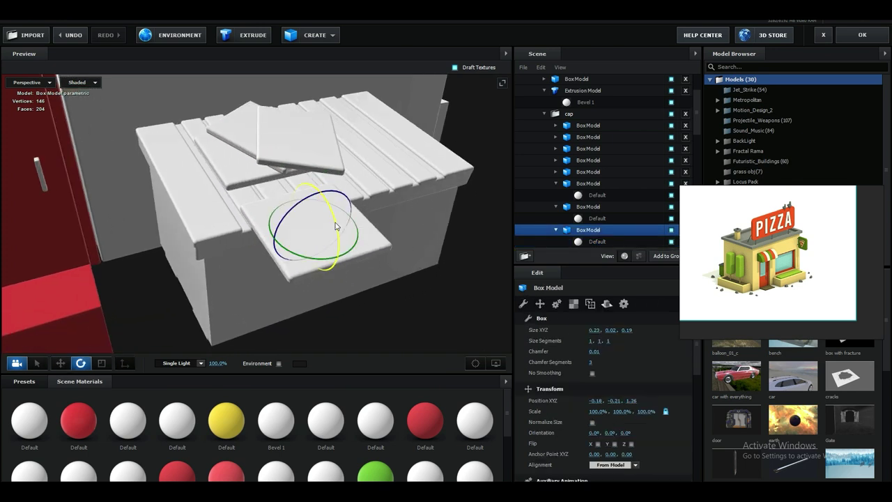
drag(335, 226, 399, 270)
key(w)
scroll(399, 267, up, 4)
middle_drag(411, 256, 397, 228)
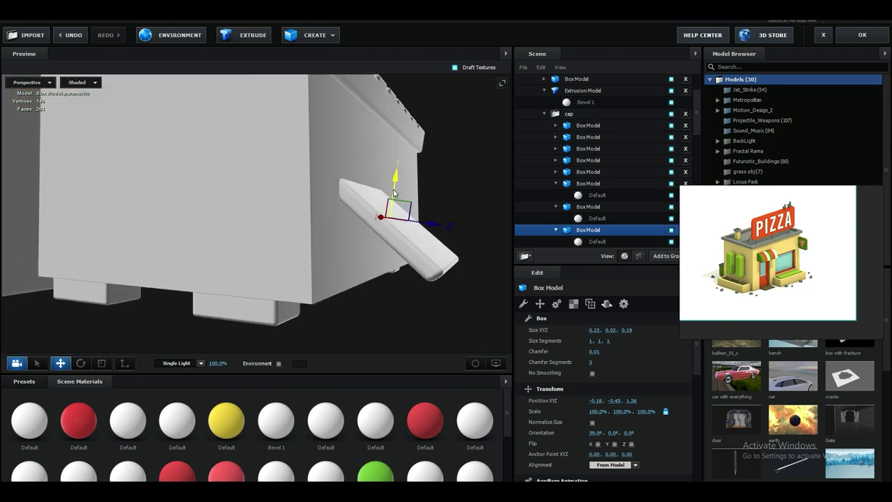
Lean the front slab against the dustbin at about 70.6° around X and Z 1.25, and narrow its X size to 0.17.
key(alt+Tab)
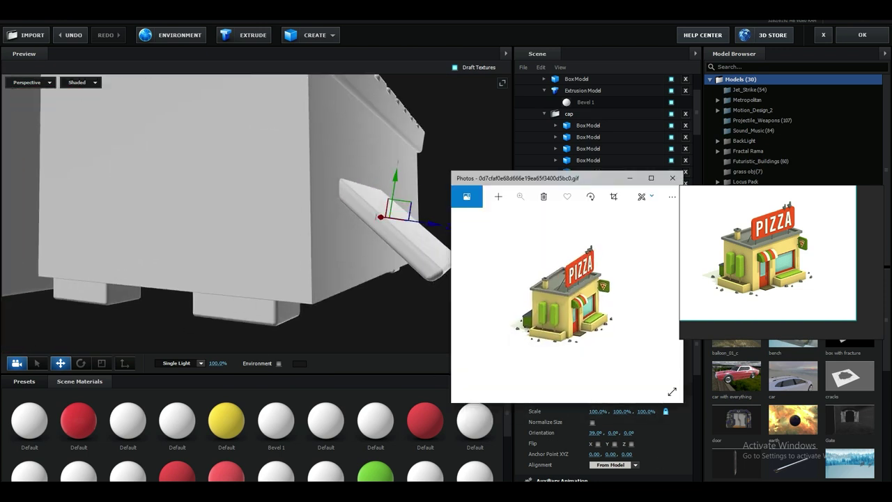
key(alt+Tab)
scroll(410, 331, up, 1)
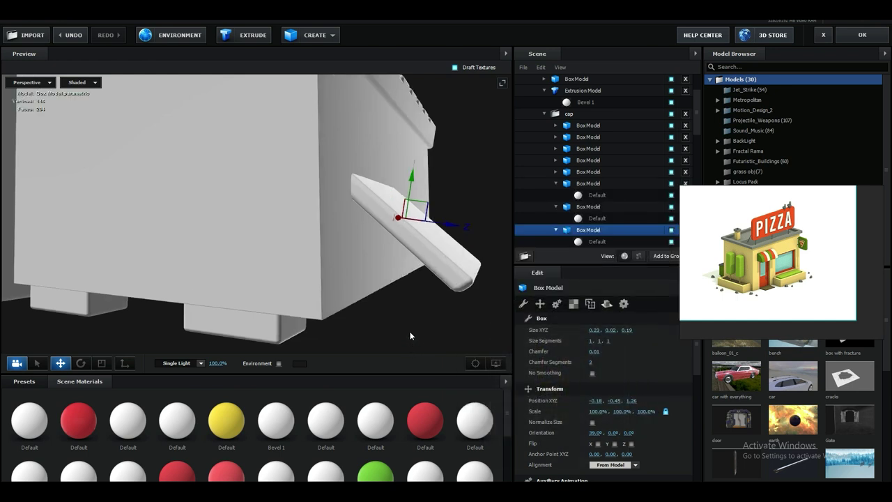
key(e)
drag(456, 209, 463, 231)
key(w)
mouse_move(495, 277)
mouse_down()
mouse_move(502, 272)
mouse_move(501, 301)
mouse_move(500, 293)
mouse_up()
drag(463, 267, 458, 270)
drag(452, 318, 357, 329)
scroll(338, 345, down, 3)
key(r)
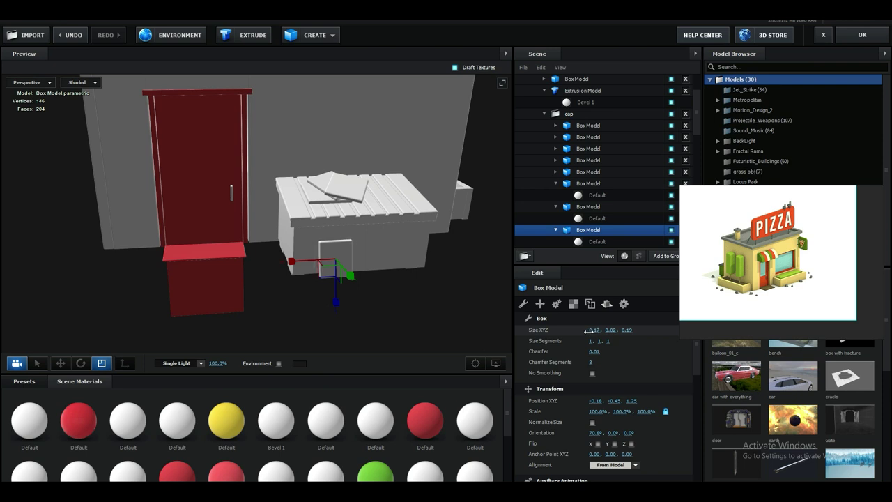
drag(462, 269, 446, 289)
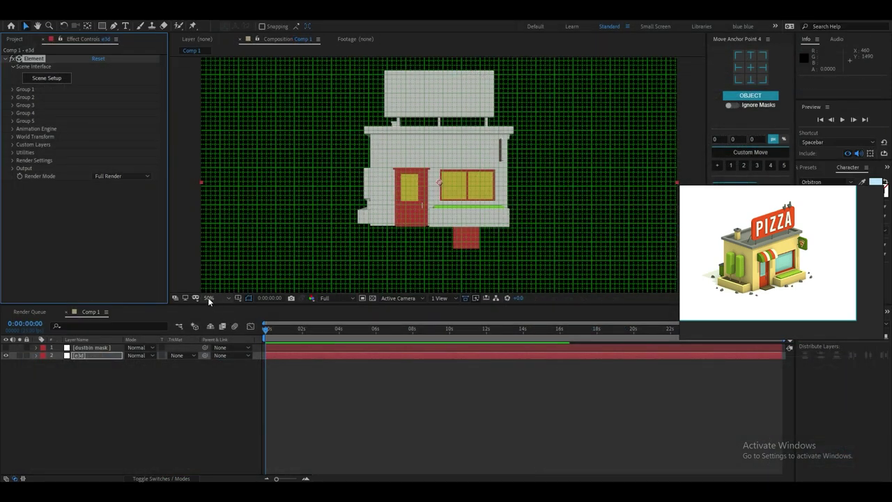
Turn off the grid and title/action safe overlays in the After Effects composition and reopen the Element scene setup.
click(238, 299)
click(249, 299)
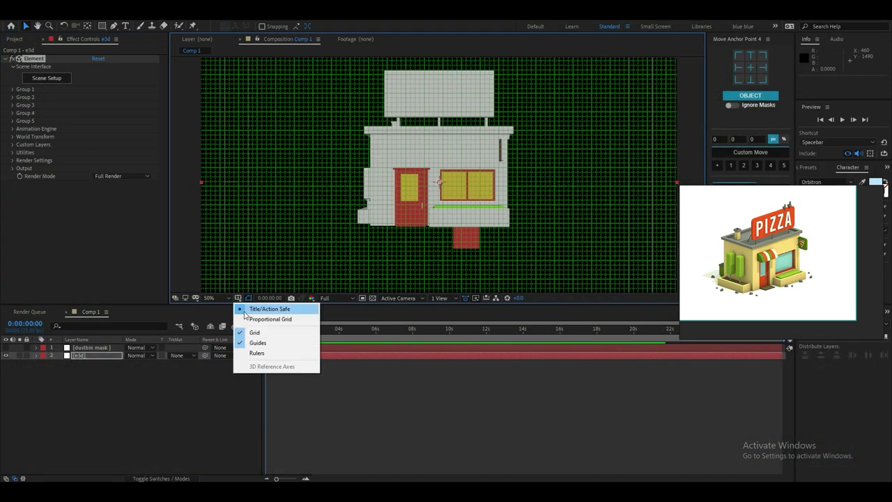
click(244, 332)
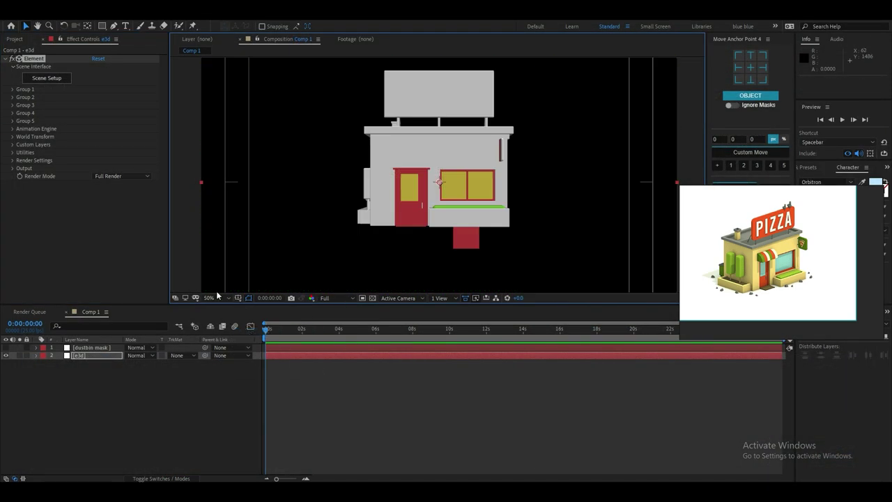
click(249, 298)
click(256, 309)
click(45, 79)
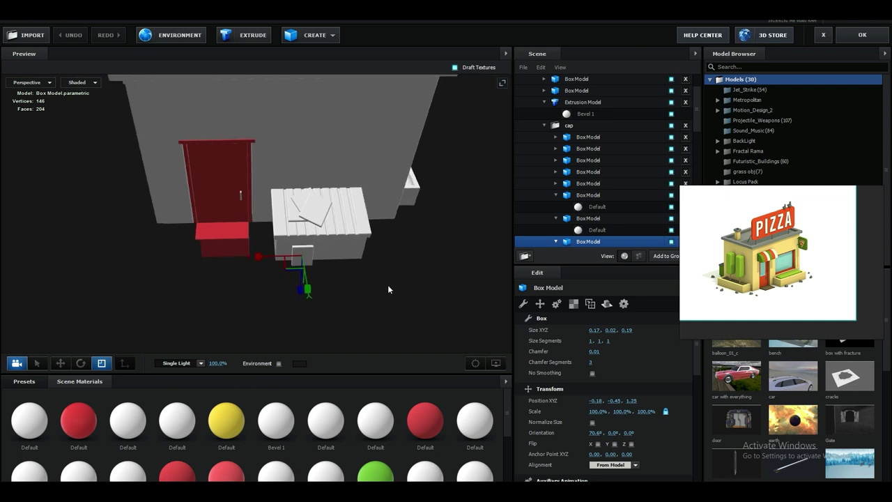
Compare the back of the shop with the animated reference image and return to the composition.
scroll(390, 290, down, 2)
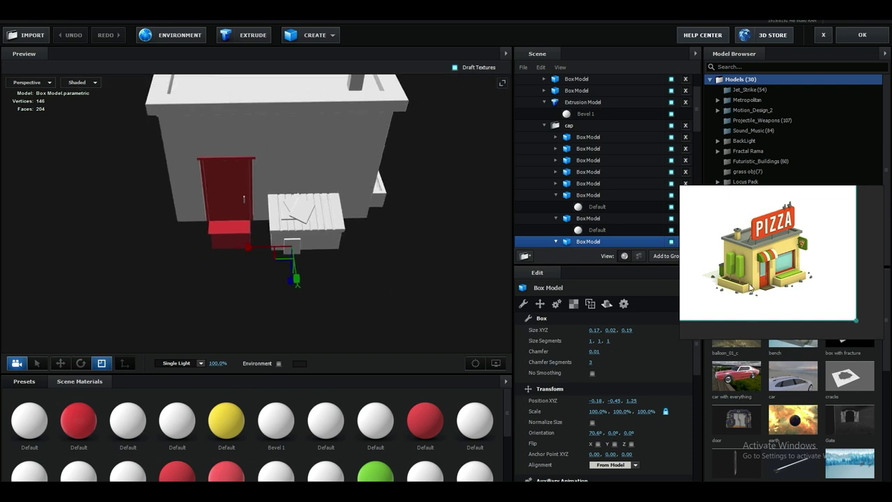
key(alt+Tab)
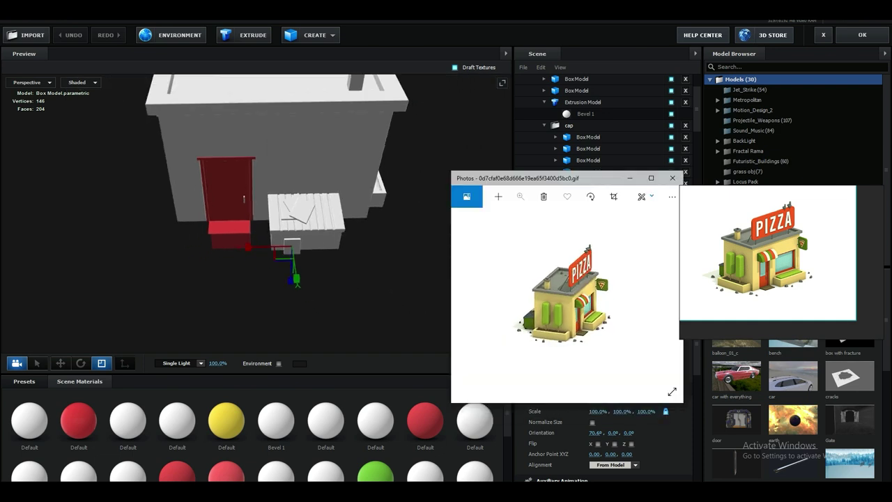
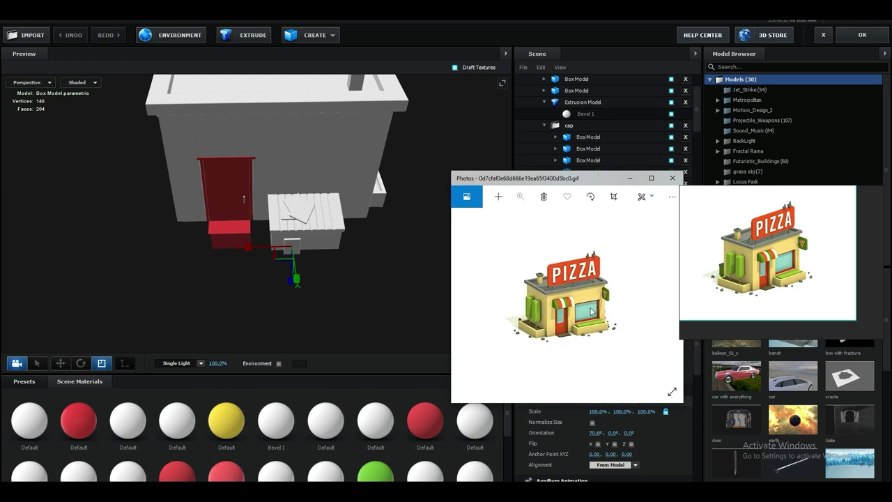
click(630, 178)
click(862, 35)
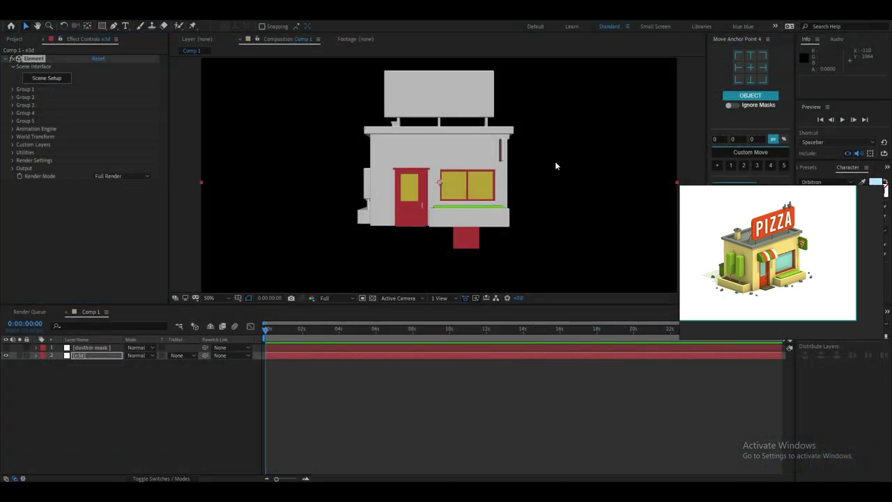
Display the composition grid and add a white solid above the hidden e3d layer.
right_click(74, 394)
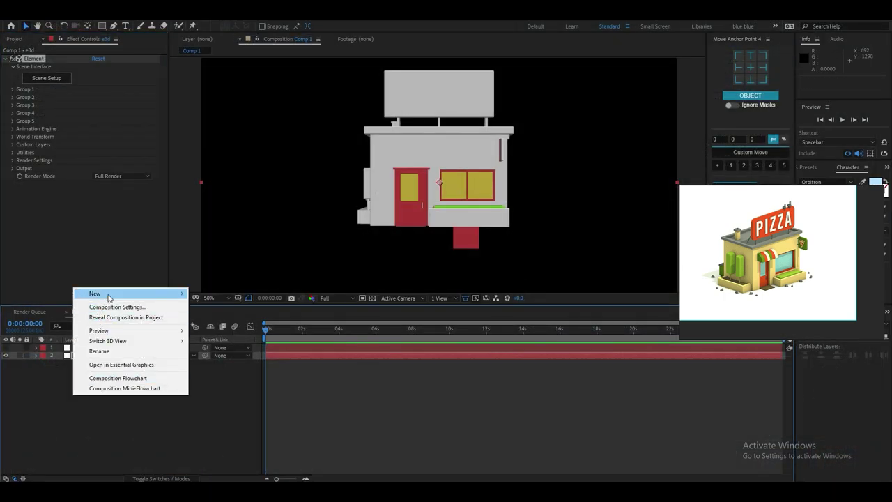
click(238, 298)
click(261, 334)
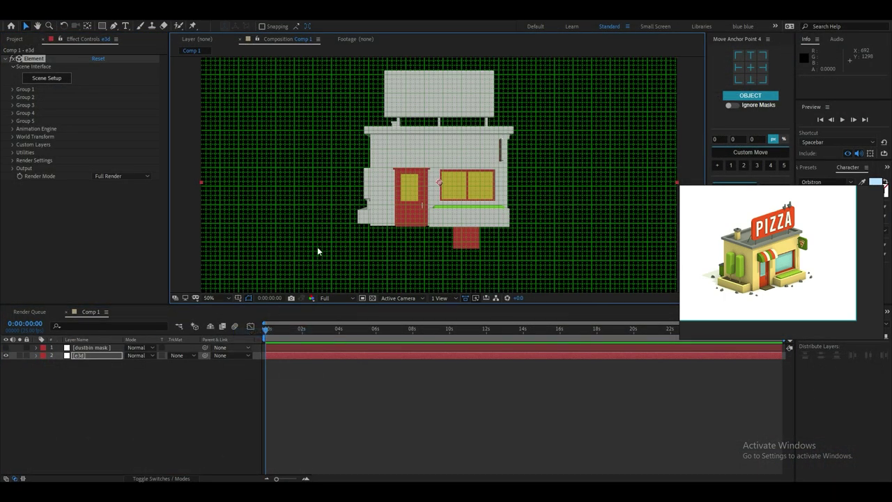
right_click(74, 395)
mouse_move(84, 298)
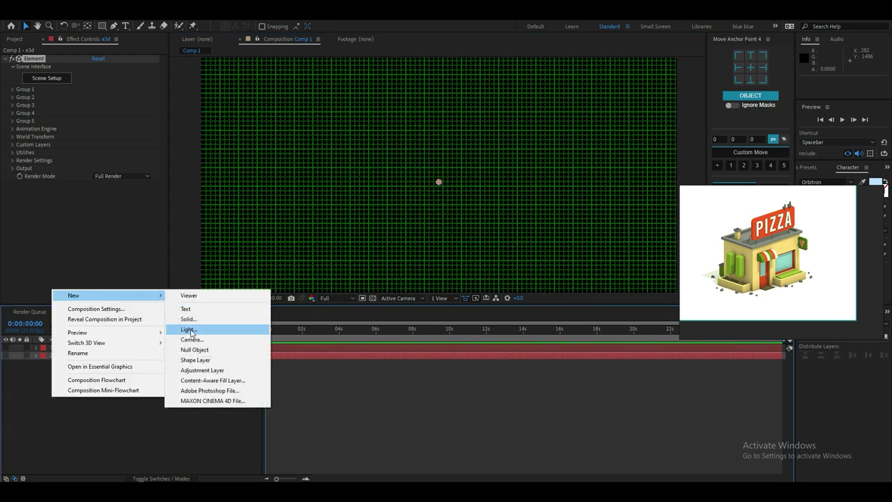
click(187, 319)
click(271, 471)
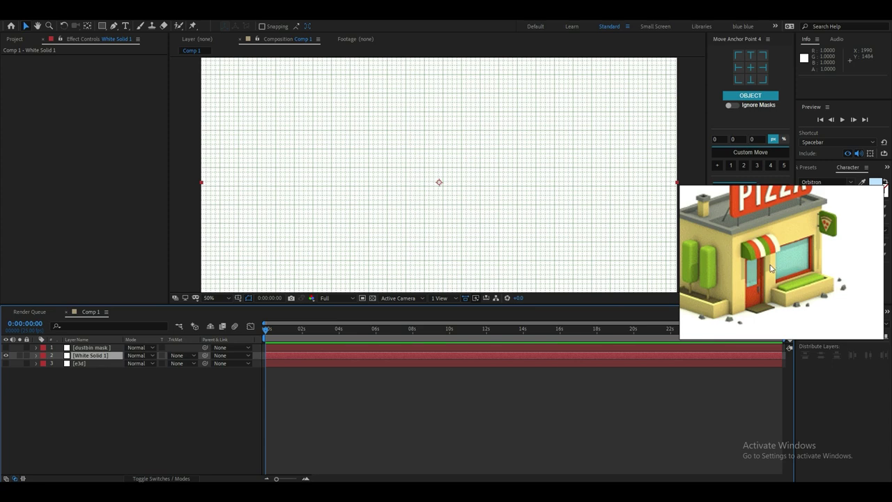
Draw a closed right-triangle mask along the grid on the white solid with the Pen tool.
drag(433, 187, 436, 199)
click(116, 25)
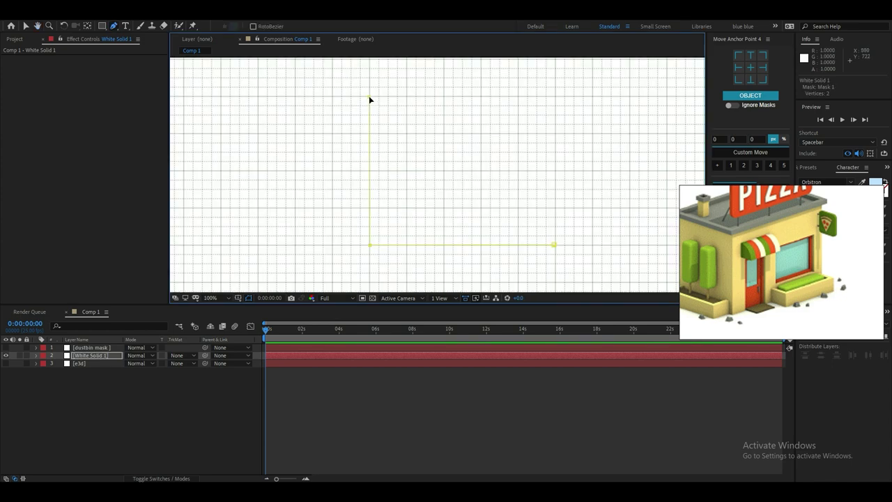
mouse_move(556, 212)
mouse_down()
mouse_move(566, 235)
mouse_move(554, 212)
mouse_up()
key(ctrl+z)
double_click(556, 247)
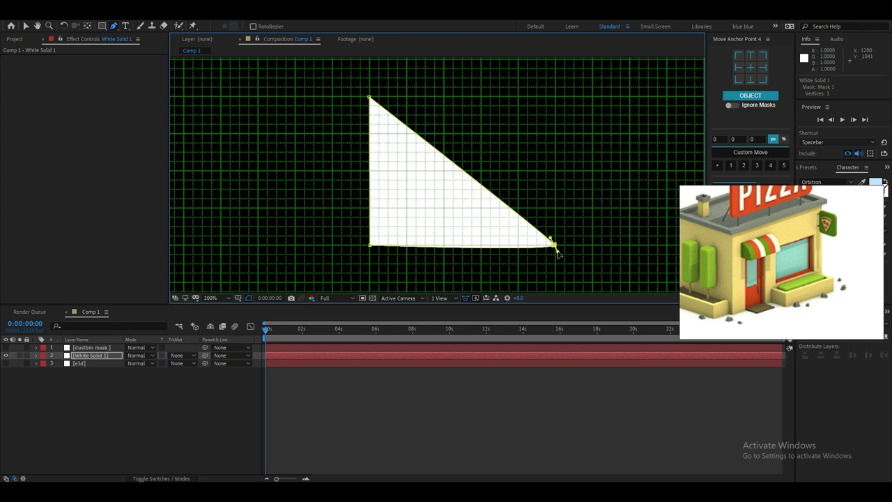
Bend the slanted edge of the white solid's triangular mask into an outward arc, and rename the hidden solid front.
drag(557, 251, 518, 96)
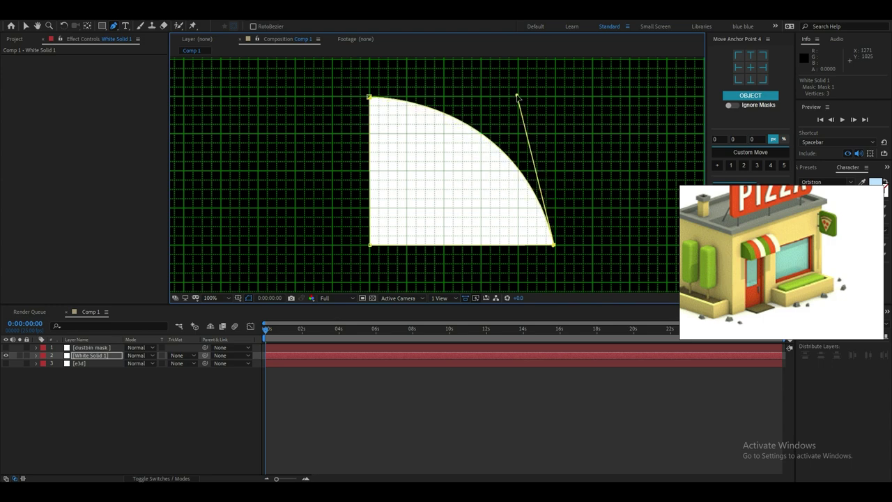
key(comma)
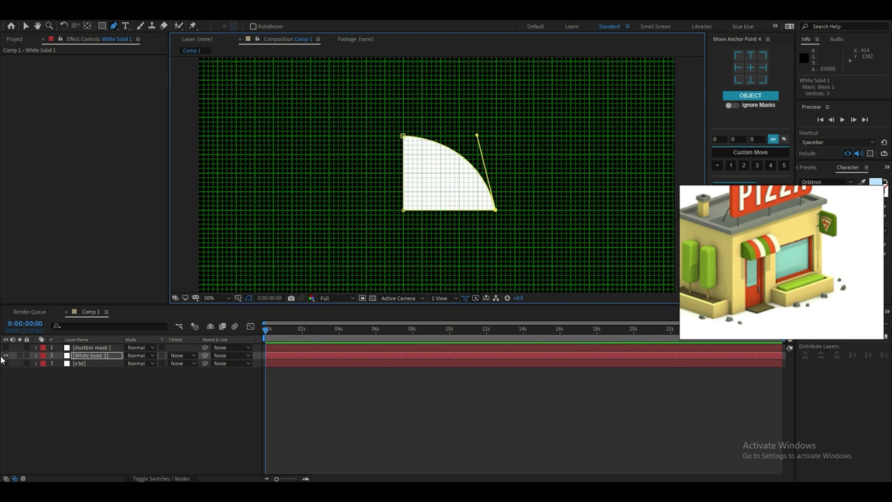
click(5, 356)
click(81, 355)
key(Return)
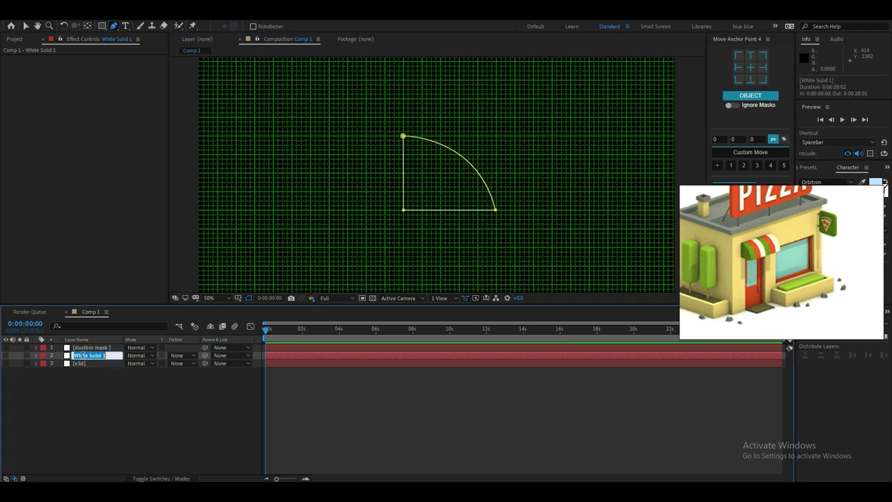
text(front)
key(Return)
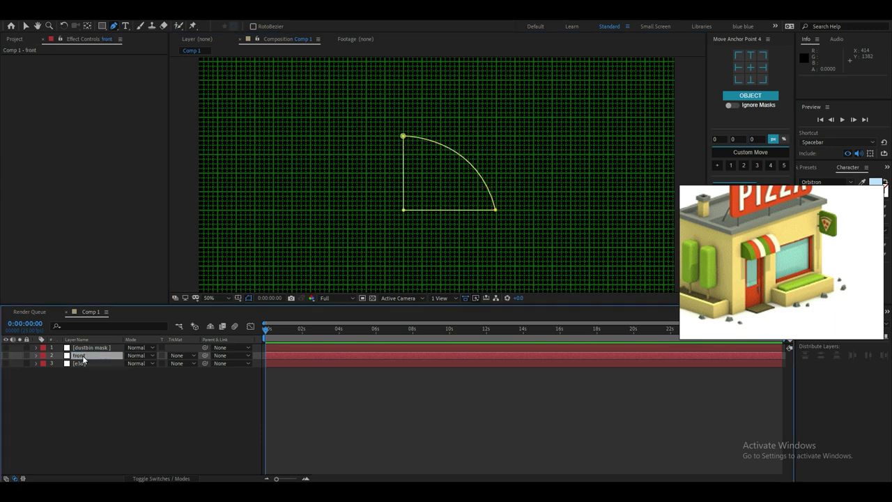
Show the e3d layer and assign the front layer's masks to Path Layer 2 in Element's custom layers.
click(80, 363)
click(5, 363)
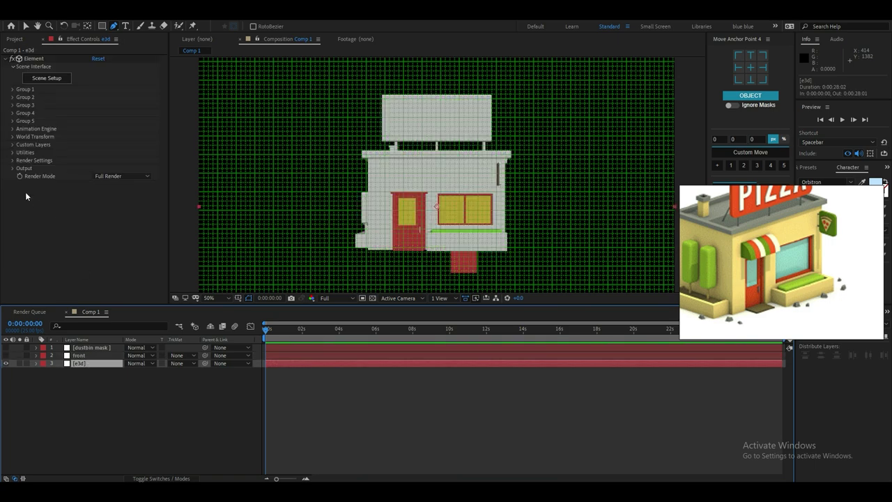
click(13, 145)
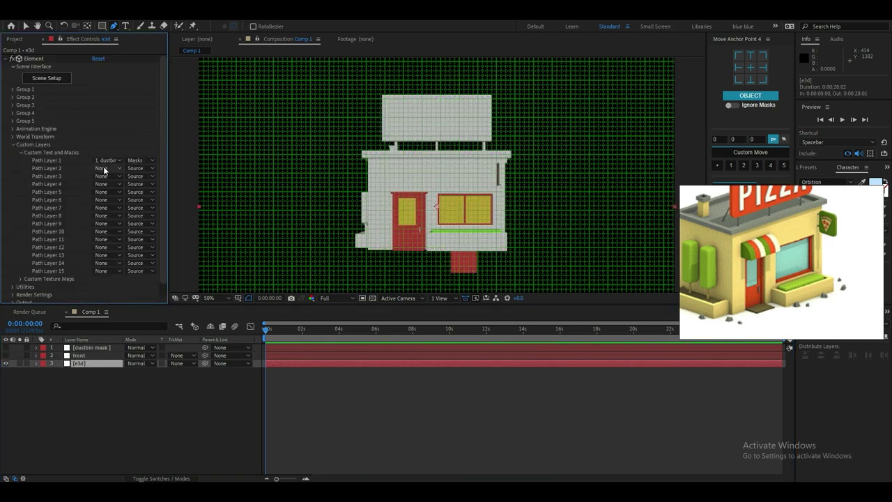
click(104, 169)
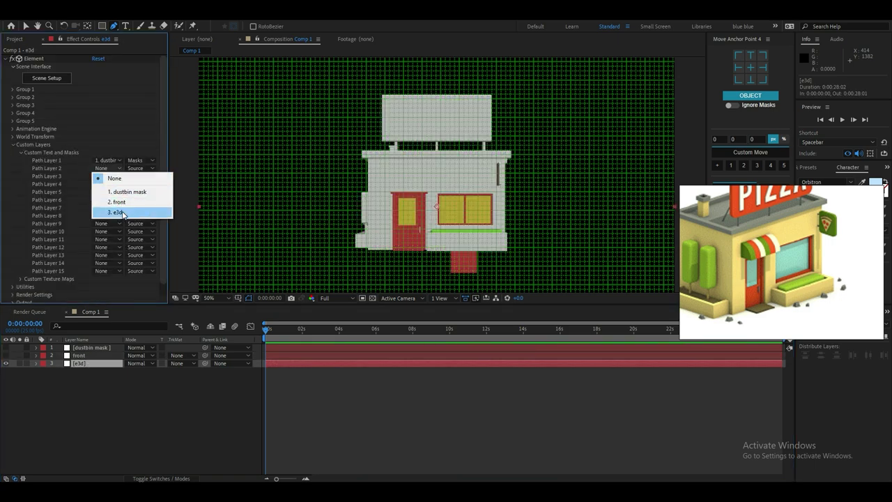
click(117, 201)
click(140, 168)
click(136, 189)
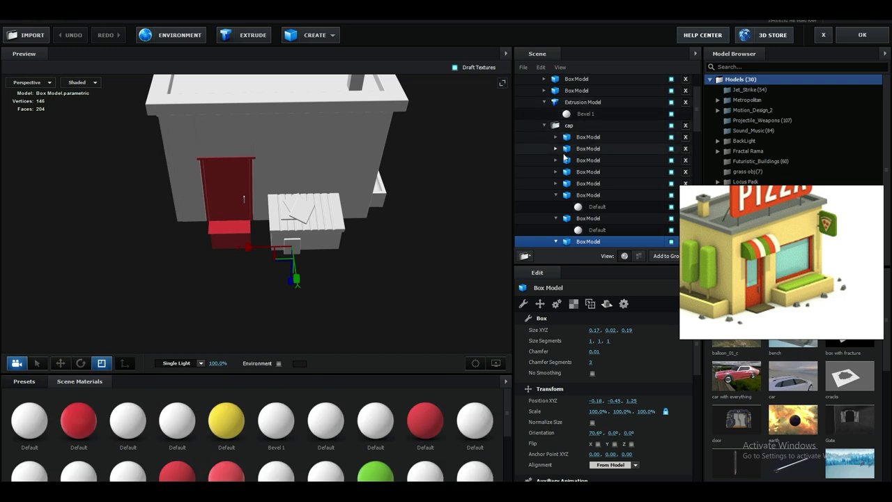
Add an extrusion model inside the door folder of the Element scene and set its path to Custom Path 2.
scroll(546, 127, up, 2)
click(534, 92)
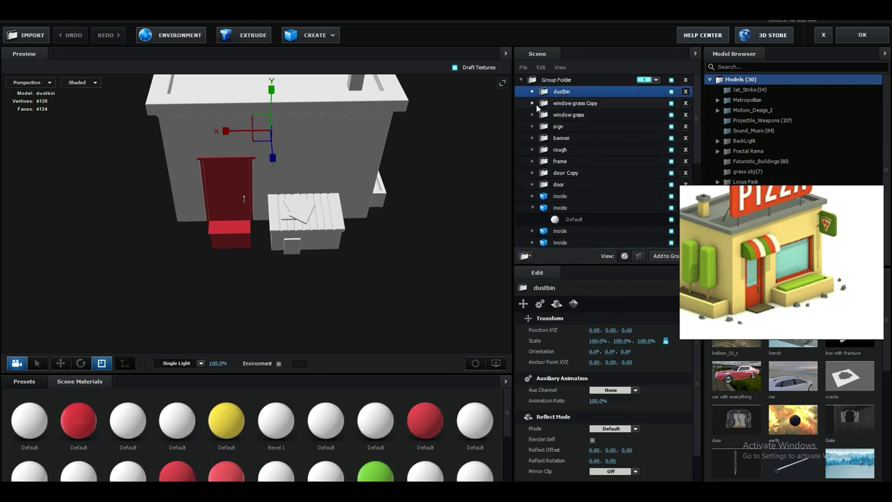
click(554, 186)
scroll(362, 218, down, 3)
drag(340, 218, 380, 205)
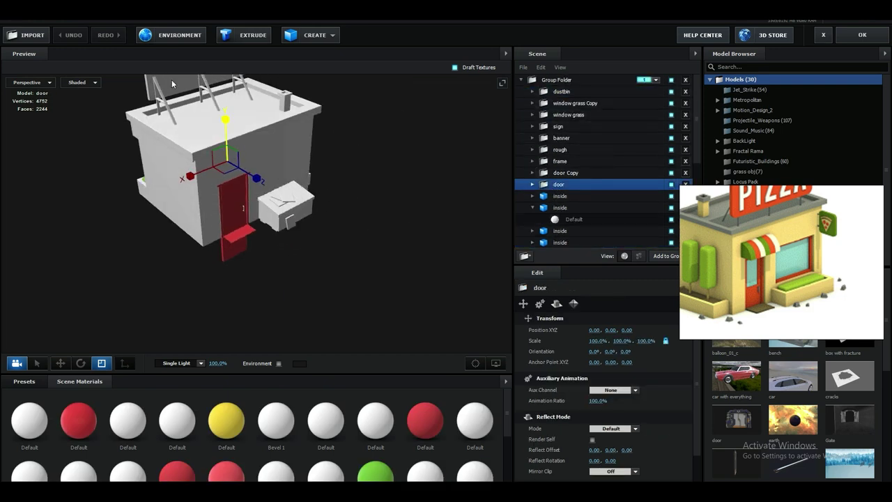
click(257, 41)
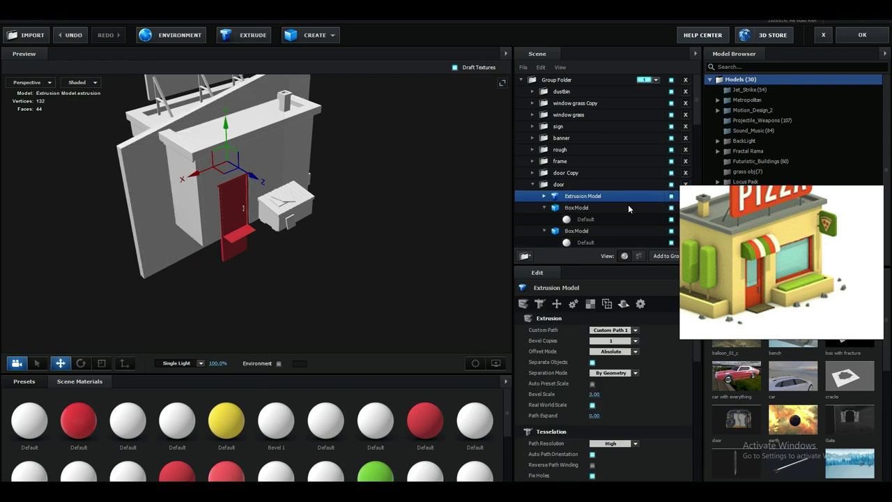
click(624, 329)
click(623, 340)
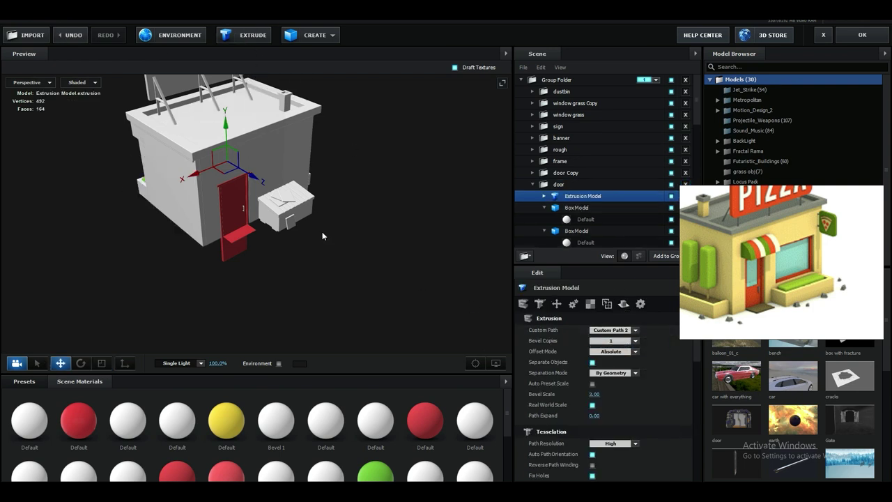
Move the new extrusion out behind the building and turn it 90° about Y, perpendicular to the back wall.
key(e)
key(w)
drag(265, 183, 371, 202)
key(e)
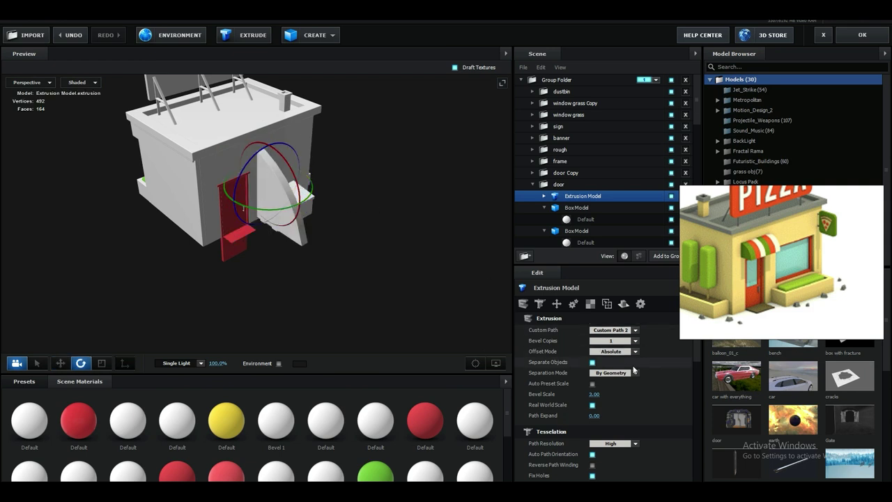
Set the extrusion's path resolution to Ultra and enable Optimize Mesh.
click(622, 444)
click(615, 387)
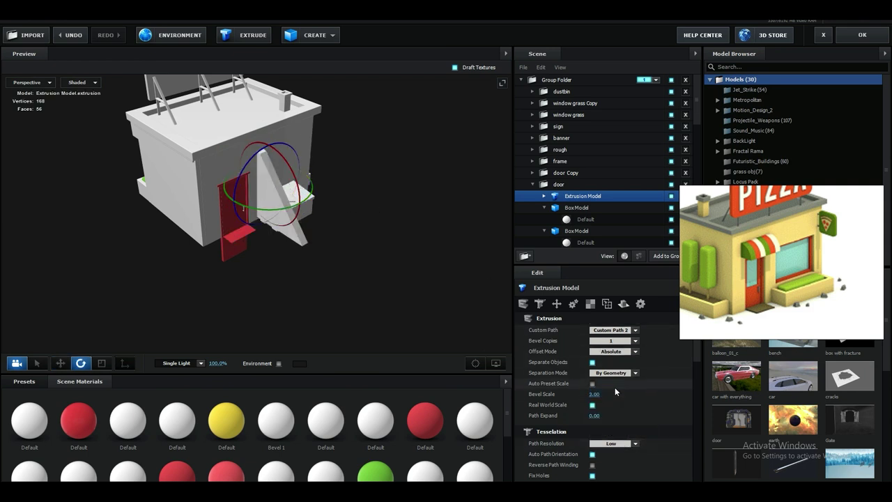
click(617, 443)
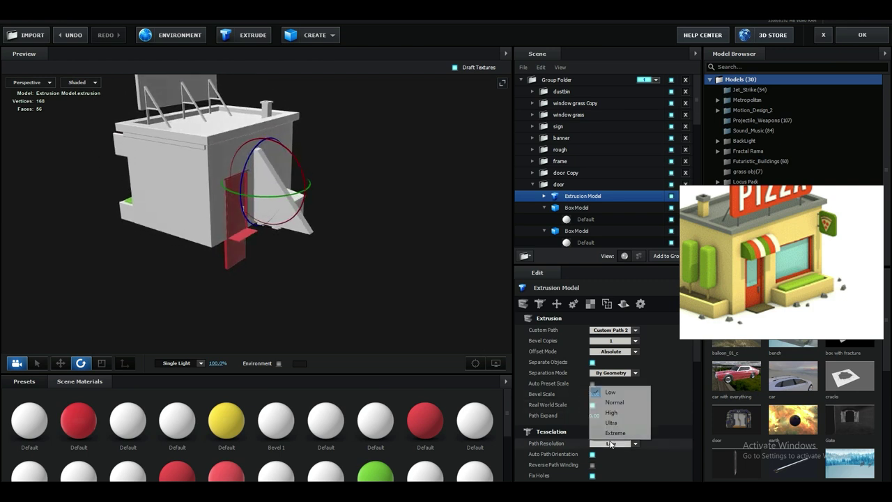
click(612, 412)
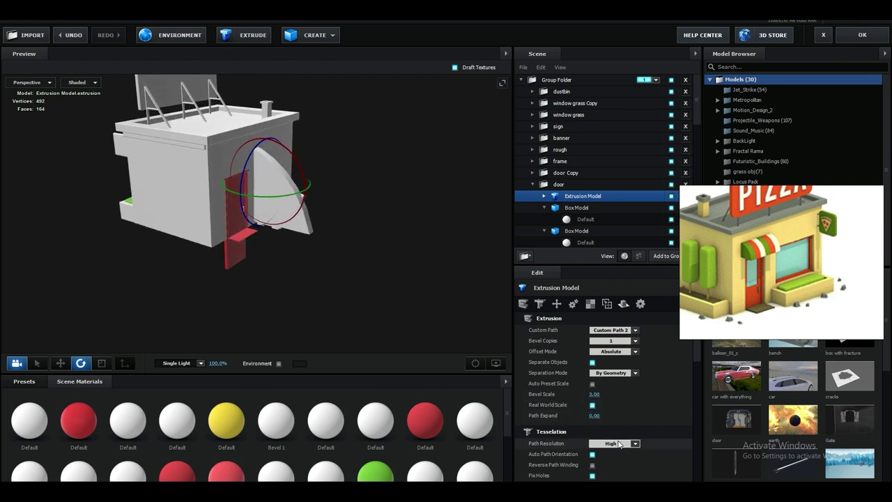
click(618, 443)
click(612, 422)
scroll(620, 448, down, 10)
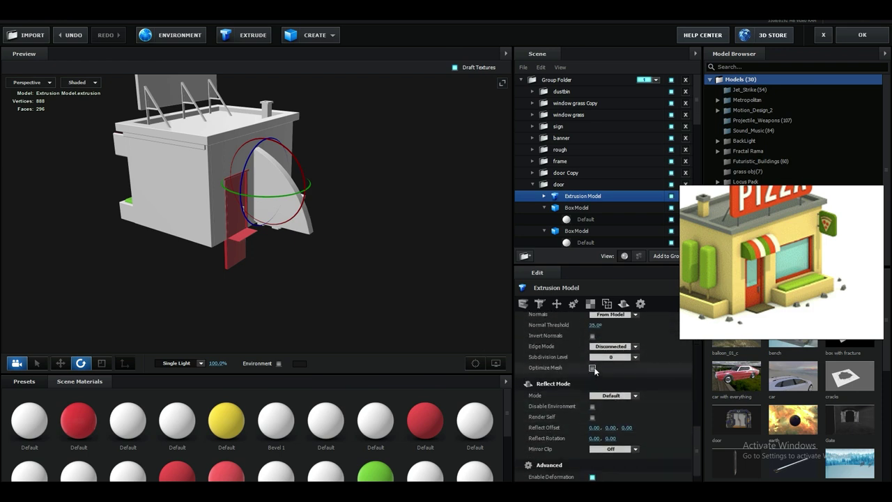
click(592, 367)
scroll(594, 367, up, 10)
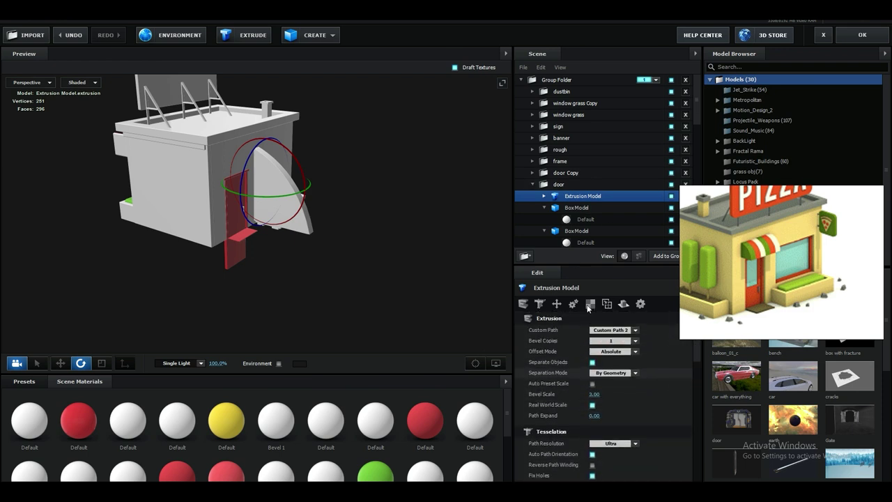
Scale the curved extrusion uniformly down to 20%.
click(544, 197)
click(568, 207)
scroll(384, 246, up, 5)
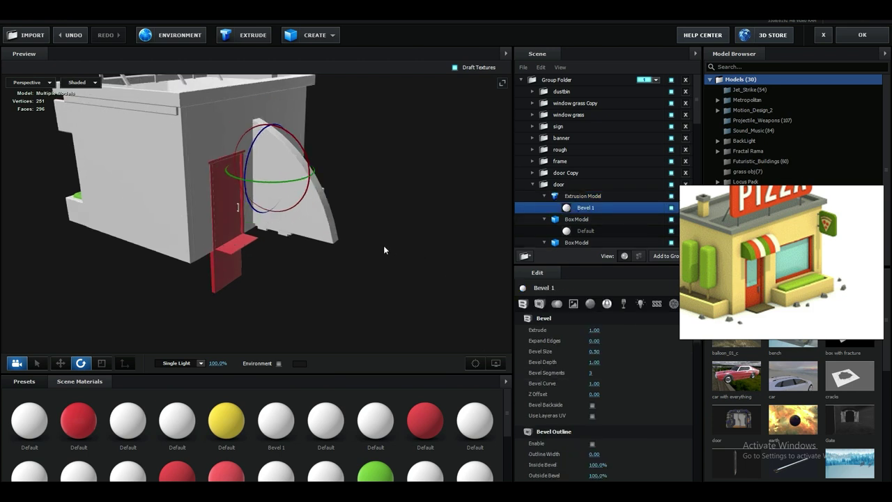
click(576, 197)
drag(588, 341, 522, 340)
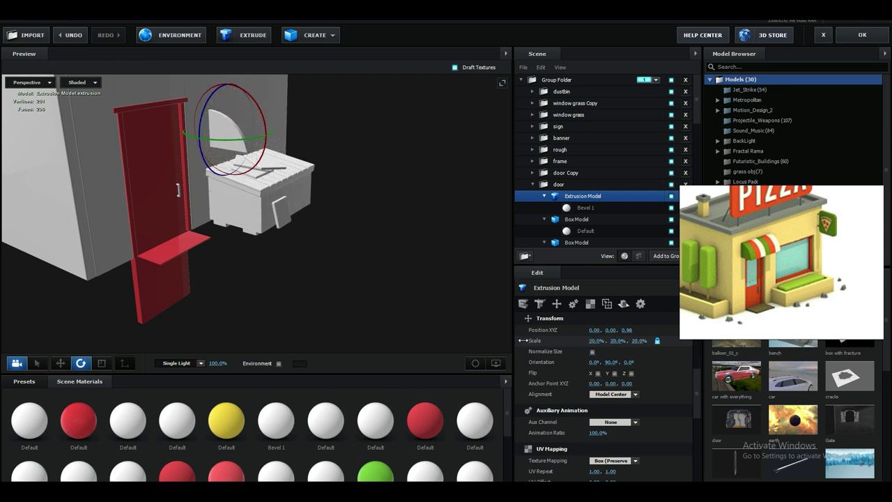
Move the curved extrusion to the front of the shop near the door, at about X -0.54 and Z -0.77.
key(w)
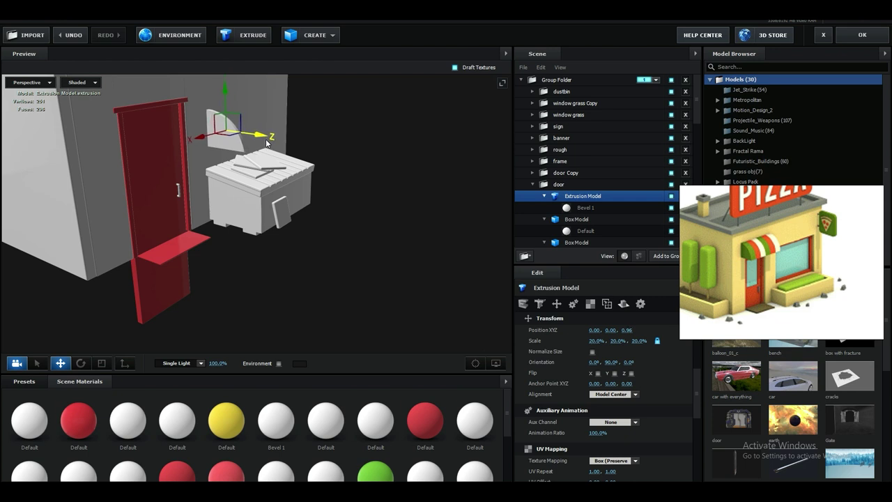
drag(266, 139, 115, 159)
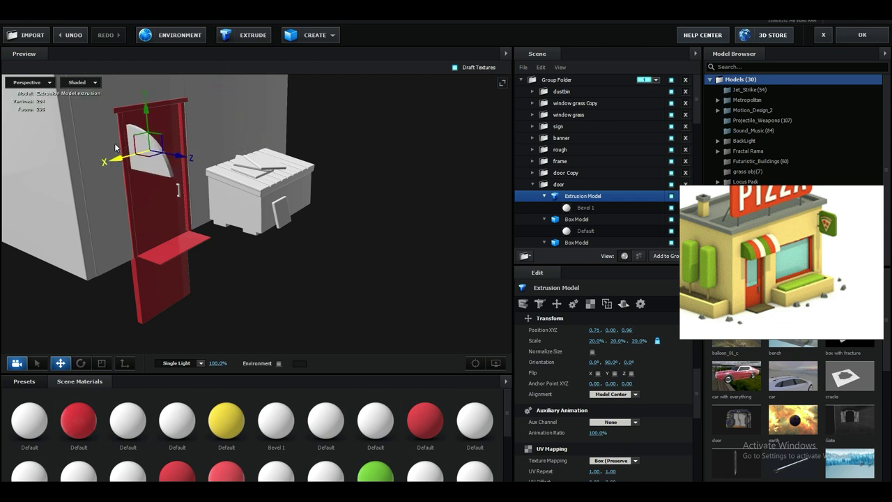
scroll(157, 183, down, 4)
middle_drag(158, 182, 330, 253)
scroll(329, 250, down, 1)
drag(408, 246, 250, 209)
drag(282, 215, 384, 226)
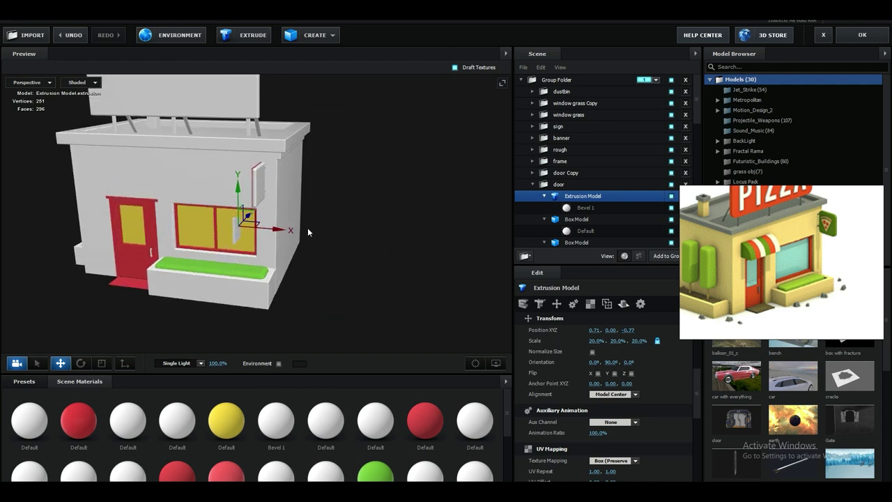
mouse_move(286, 230)
mouse_down()
mouse_move(182, 229)
mouse_move(255, 229)
mouse_move(291, 214)
mouse_up()
Bring the curved extrusion forward to about Z -0.92 and rotate it to 270° about Y so its arc faces outward.
scroll(291, 214, up, 3)
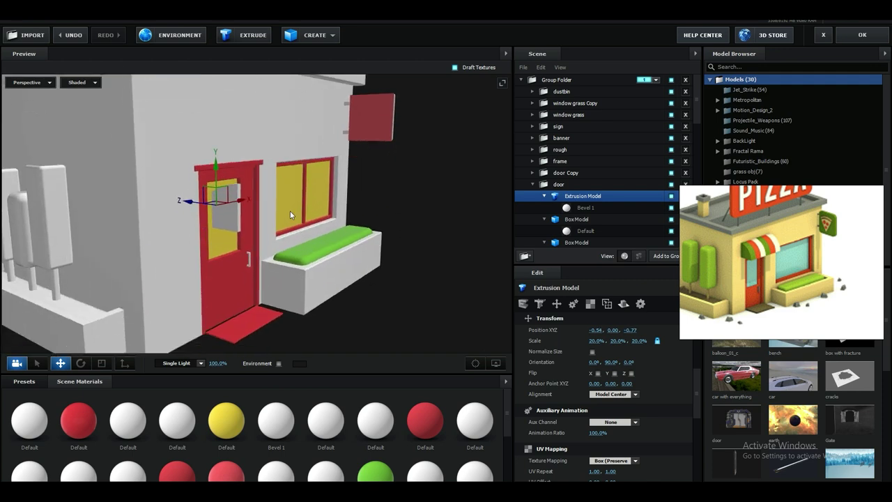
middle_drag(290, 211, 288, 206)
drag(185, 199, 397, 215)
key(e)
key(w)
Position the curved extrusion above the front door's hinge side at about X -0.79, Y 0.36, Z -0.95.
scroll(396, 215, up, 3)
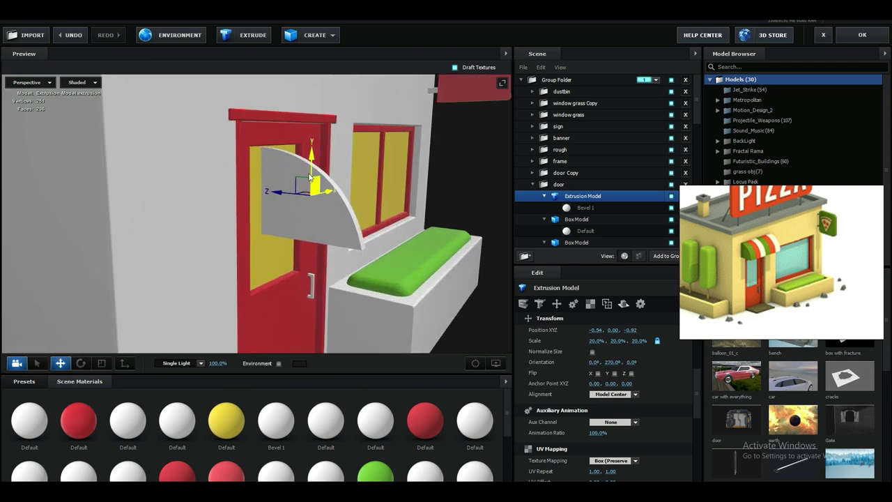
drag(310, 178, 317, 73)
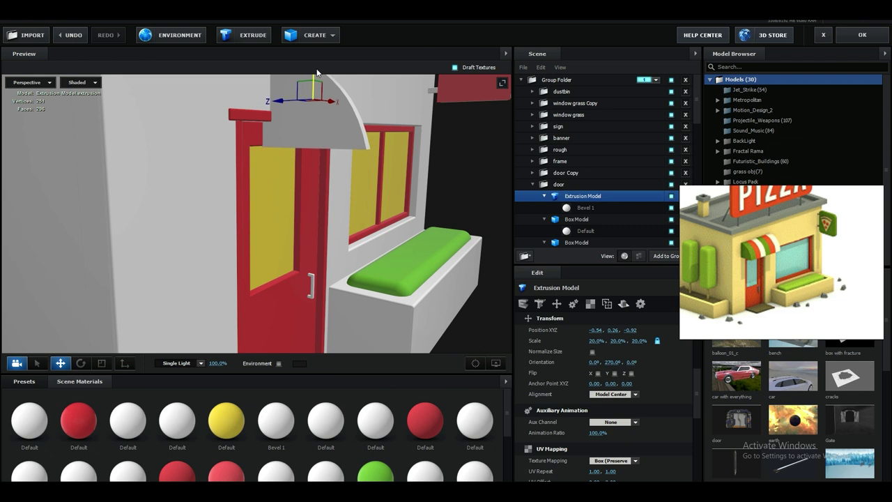
drag(296, 119, 317, 114)
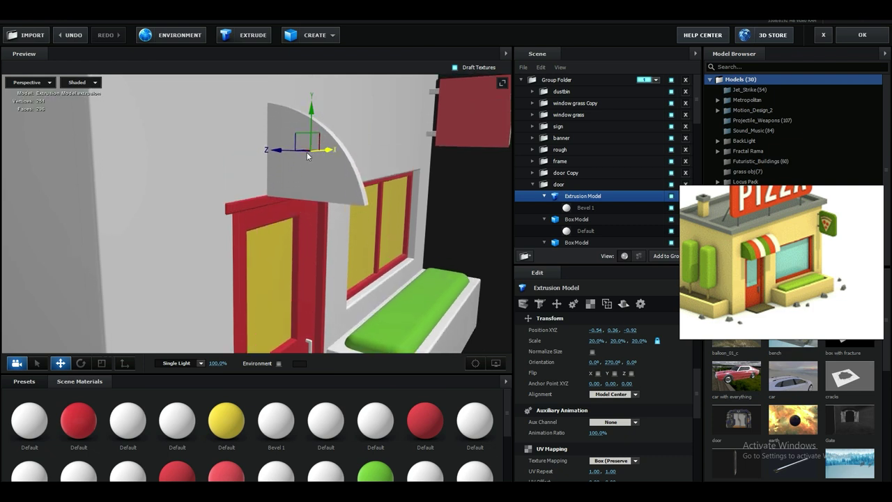
drag(330, 154, 281, 165)
drag(230, 155, 240, 157)
Scale the curved extrusion to 15% and reposition it beside the door's top at about X -0.87, Y 0.34.
scroll(240, 216, down, 10)
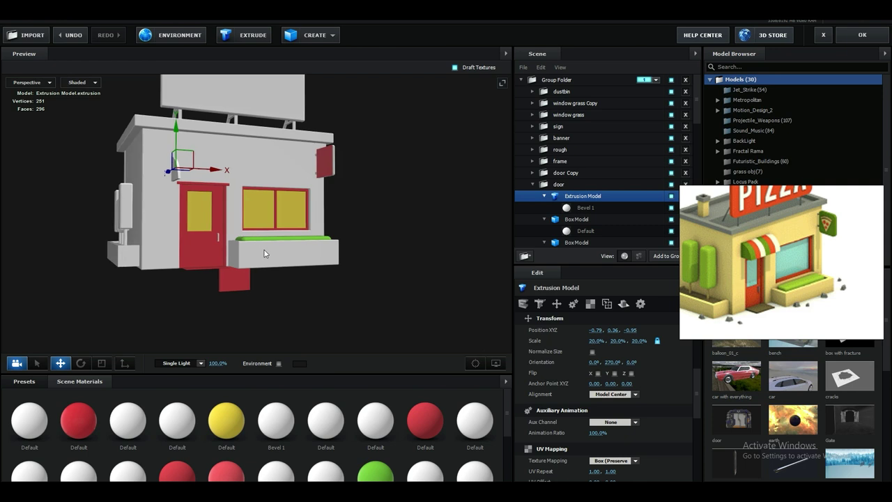
scroll(279, 265, up, 10)
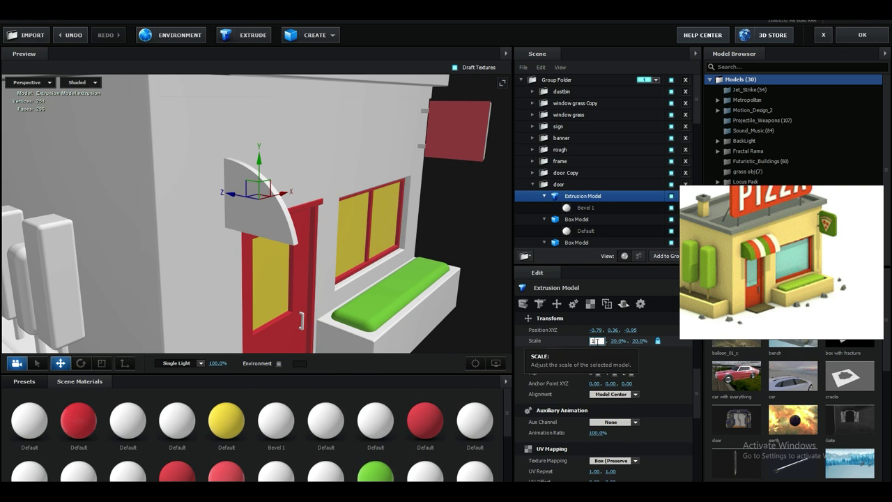
text(5)
key(Return)
drag(435, 295, 418, 274)
drag(280, 148, 290, 178)
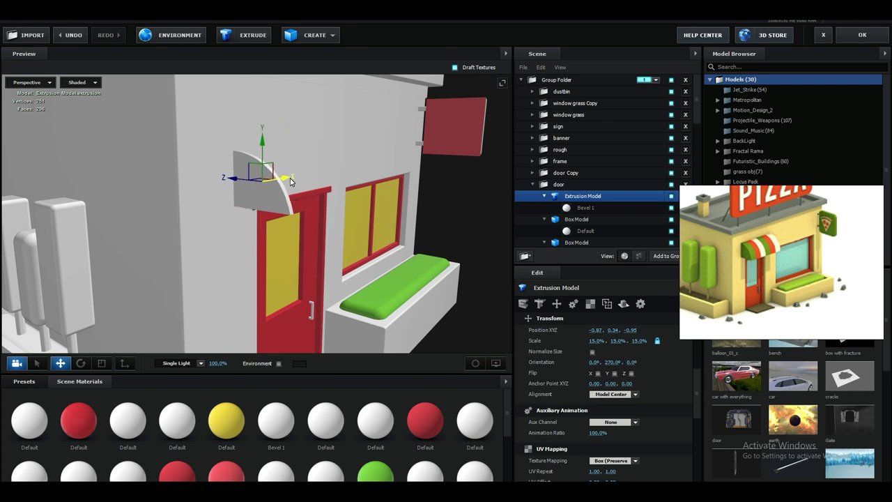
Set the Extrude value of the curved piece's Bevel 1 to 6.50 and enable Bevel Backside.
drag(358, 216, 306, 223)
scroll(307, 220, up, 3)
click(573, 208)
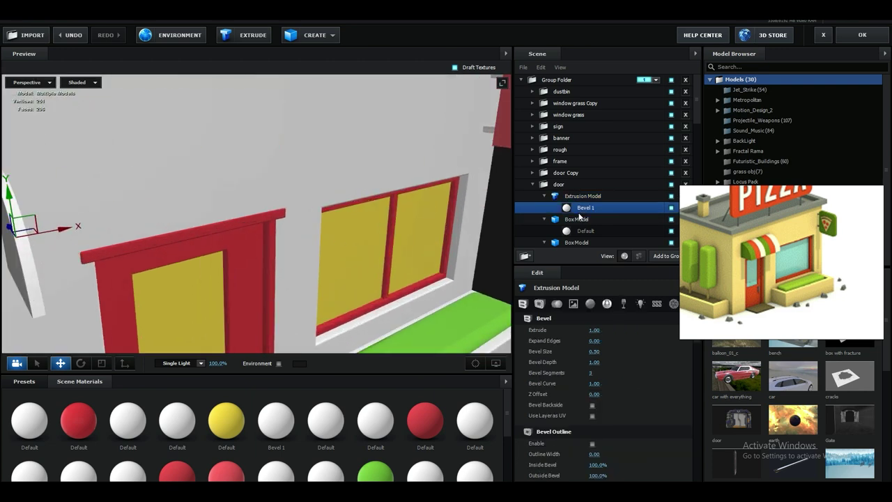
scroll(296, 261, down, 2)
scroll(295, 263, up, 2)
drag(594, 330, 799, 317)
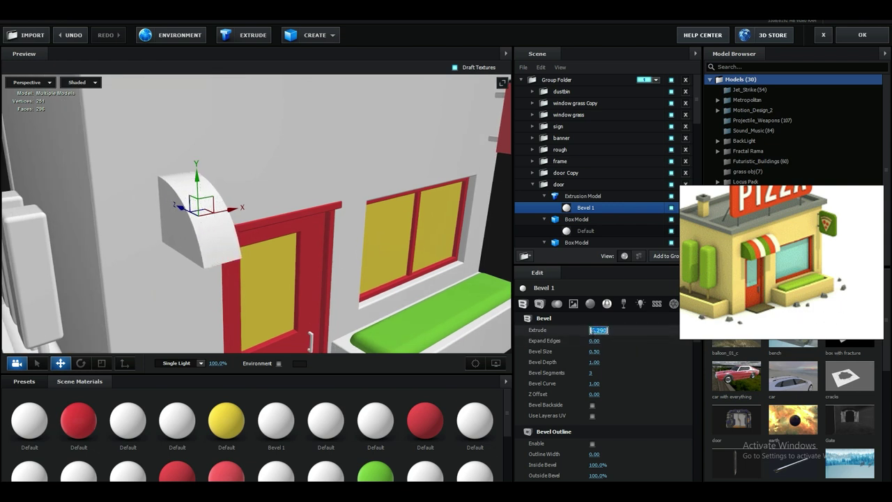
text(5)
key(Return)
scroll(340, 242, down, 2)
scroll(340, 241, up, 4)
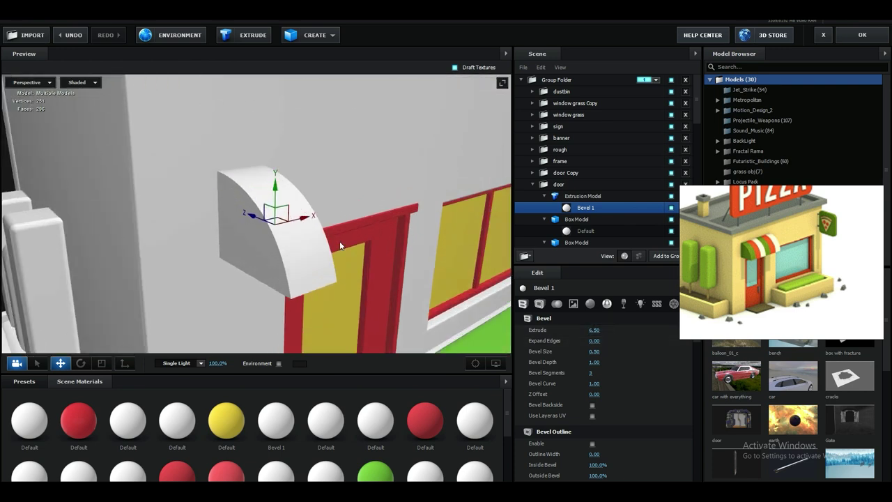
scroll(371, 277, up, 1)
scroll(379, 313, down, 1)
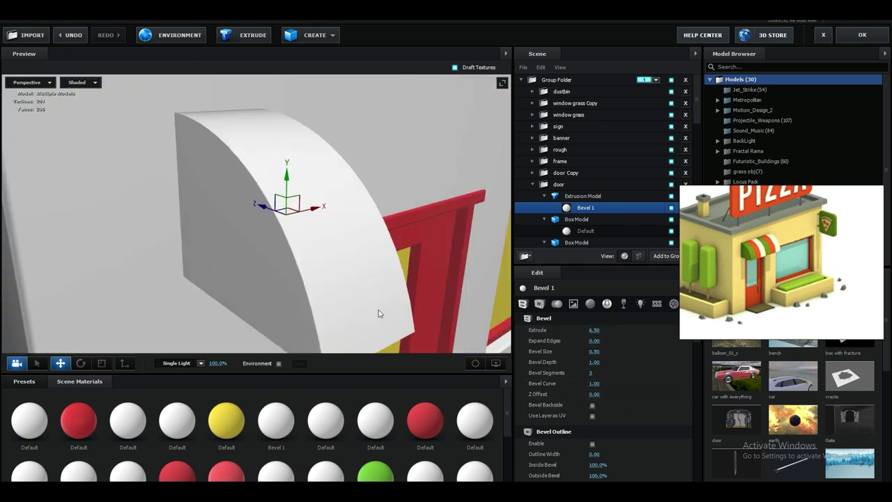
click(593, 405)
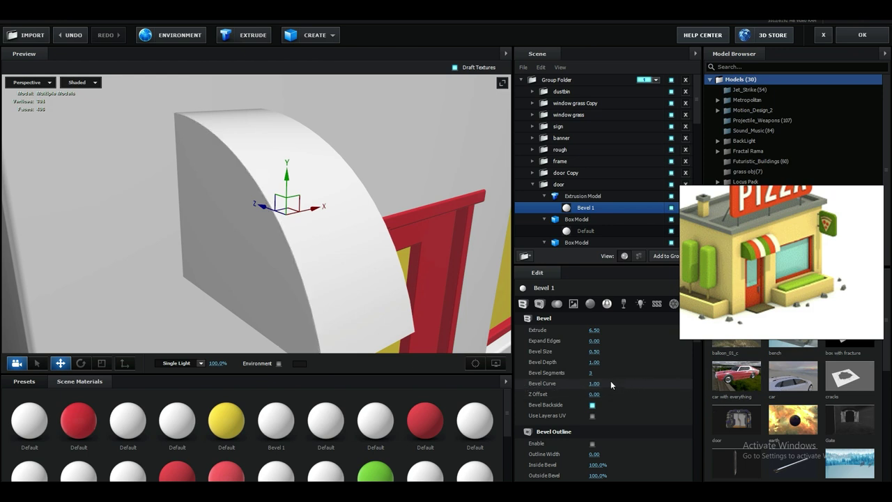
Set the Bevel Size of the curved awning piece's Bevel 1 to 7.19.
drag(596, 351, 877, 337)
scroll(380, 240, down, 5)
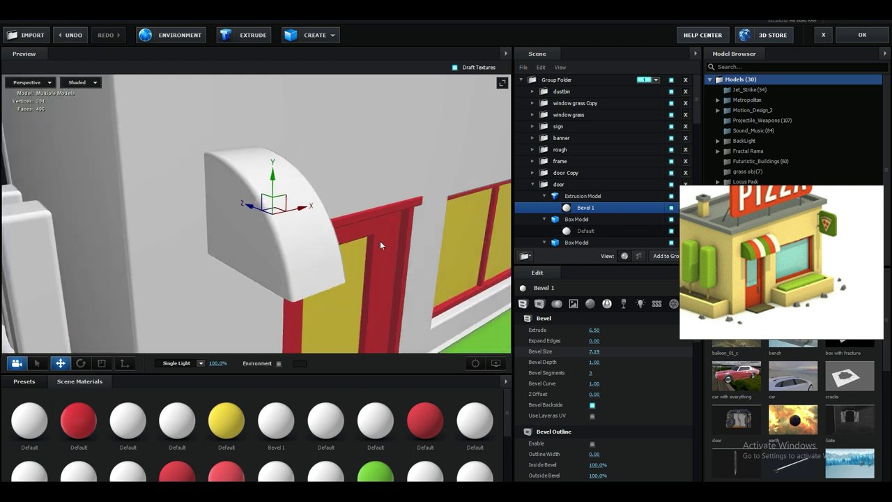
drag(380, 240, 364, 205)
scroll(353, 251, down, 4)
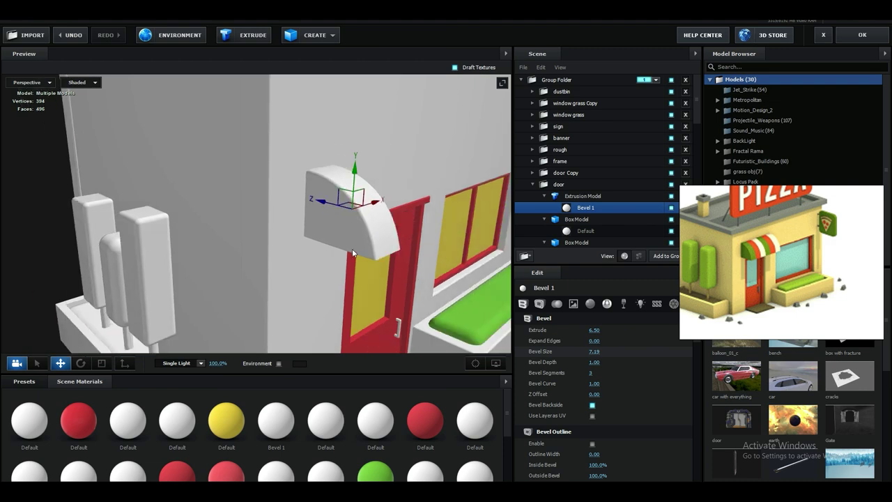
Duplicate the curved piece repeatedly along X so the copies sit side by side as an awning across the front door.
drag(353, 251, 296, 265)
scroll(318, 264, up, 4)
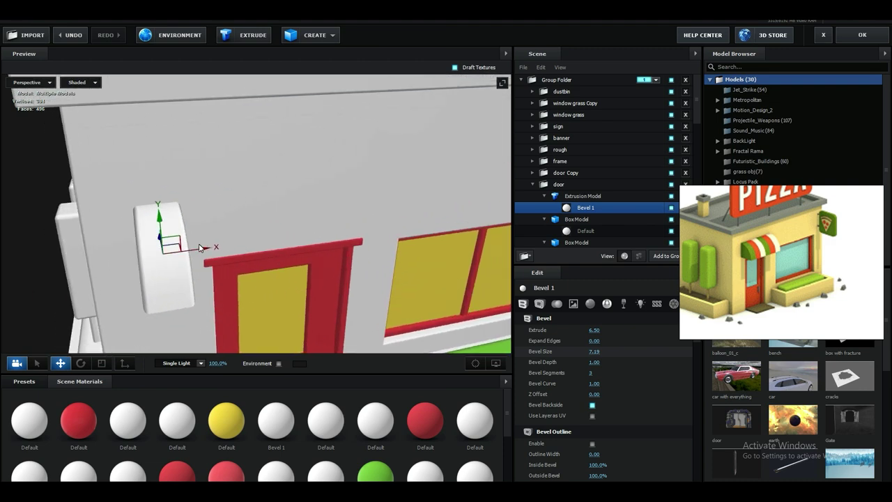
alt+drag(199, 252, 370, 272)
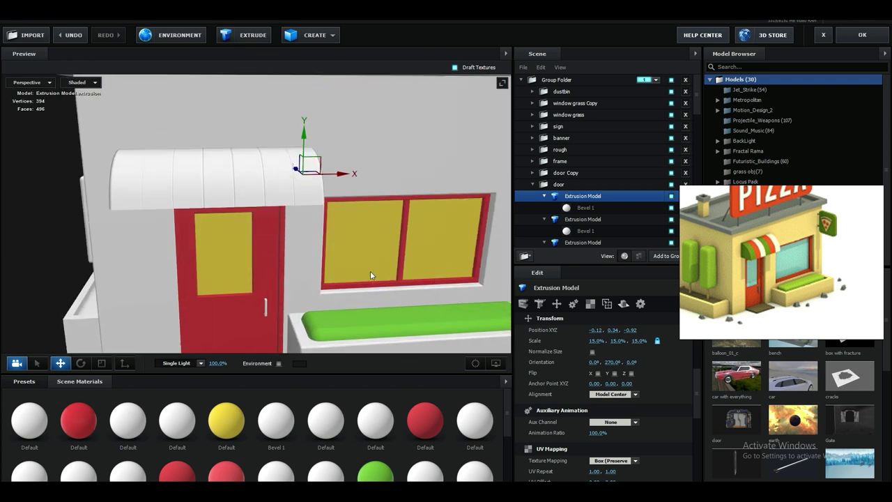
Remove the extra end segment and shift the remaining six awning segments along X to centre them above the door.
ctrl+click(571, 219)
scroll(571, 218, down, 1)
ctrl+click(572, 212)
ctrl+click(576, 234)
scroll(576, 237, down, 2)
ctrl+click(577, 193)
ctrl+click(578, 216)
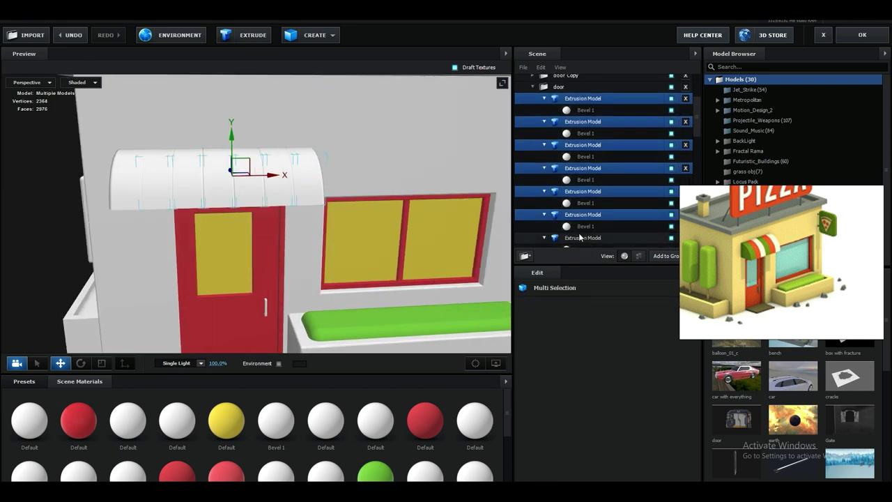
ctrl+click(582, 237)
ctrl+click(582, 215)
ctrl+click(584, 192)
ctrl+click(583, 169)
ctrl+click(581, 146)
ctrl+click(580, 123)
scroll(579, 140, down, 2)
ctrl+click(580, 174)
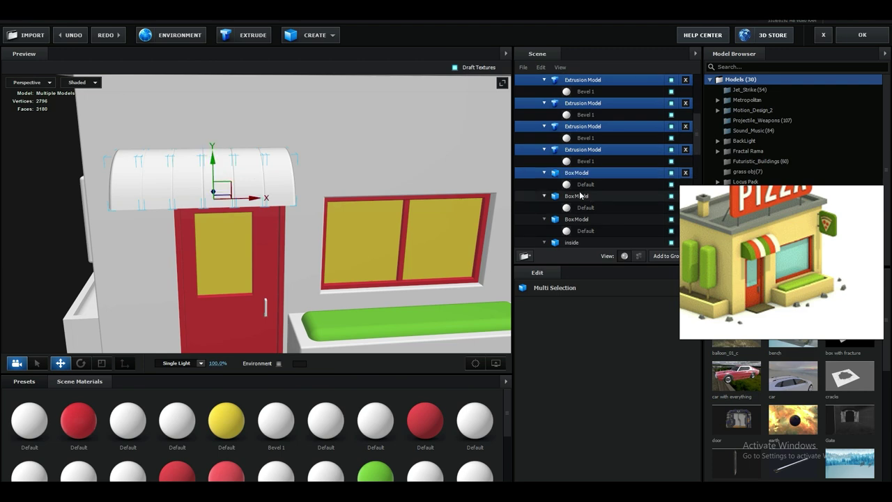
ctrl+click(583, 196)
scroll(586, 182, up, 3)
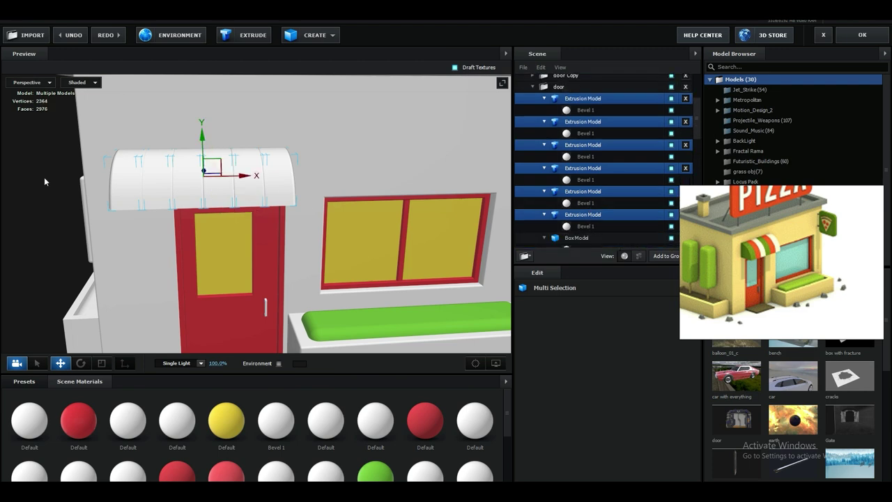
click(31, 83)
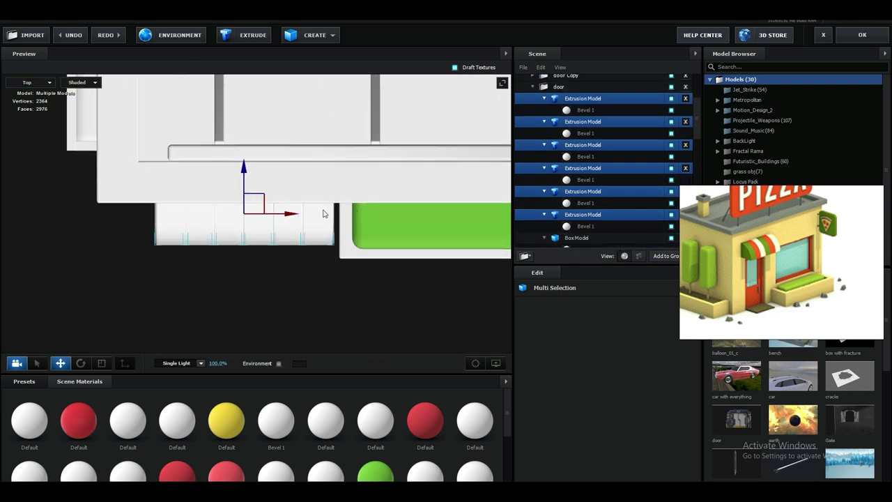
click(28, 134)
drag(231, 176, 232, 176)
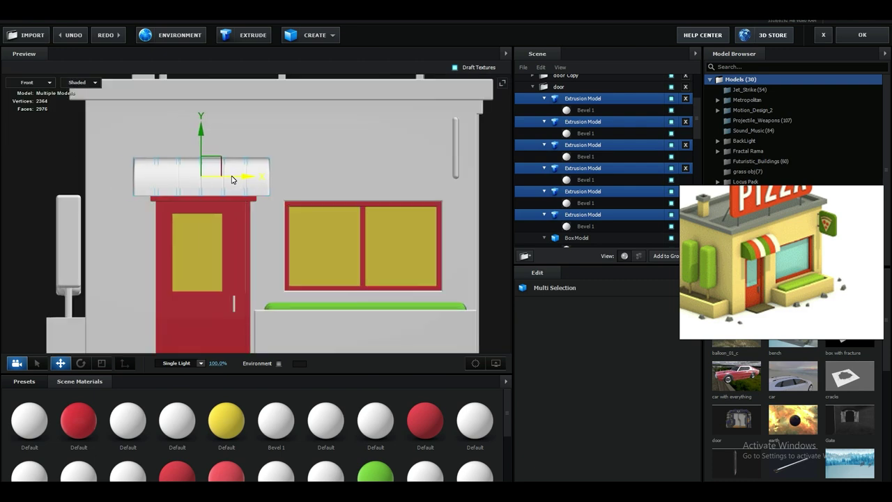
Check the awning on the whole building in perspective and apply the scene setup to return to the composition.
click(33, 82)
click(31, 92)
scroll(98, 183, down, 5)
drag(133, 209, 324, 268)
scroll(324, 267, down, 4)
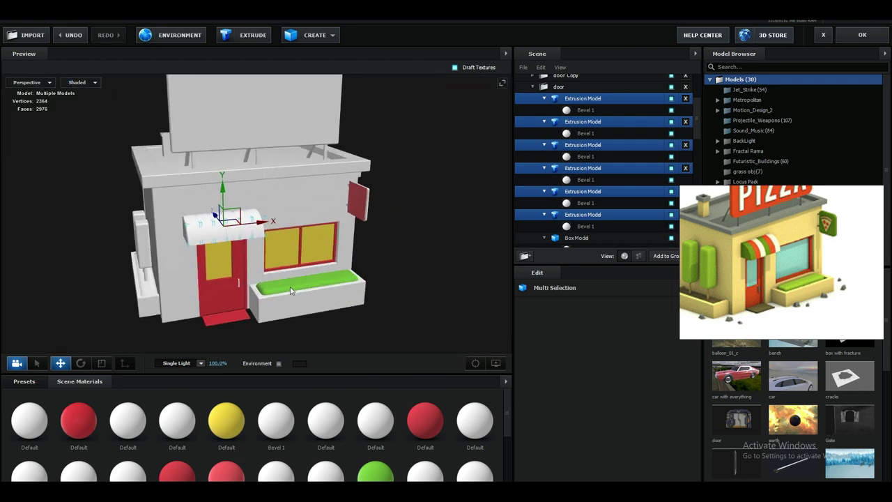
click(558, 87)
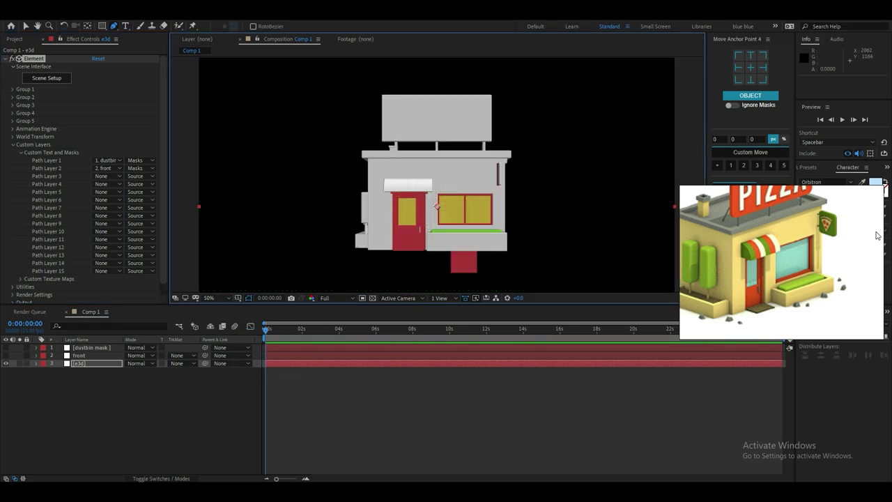
click(22, 419)
click(13, 145)
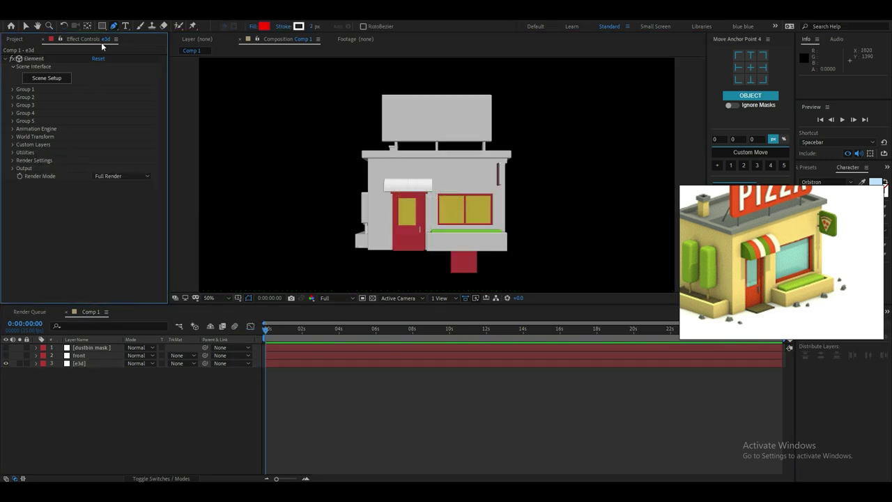
Hide the e3d layer and add a text layer reading "PIZZA" in LEMON MILK Bold, 155 px, with tracking 70.
click(125, 25)
click(400, 183)
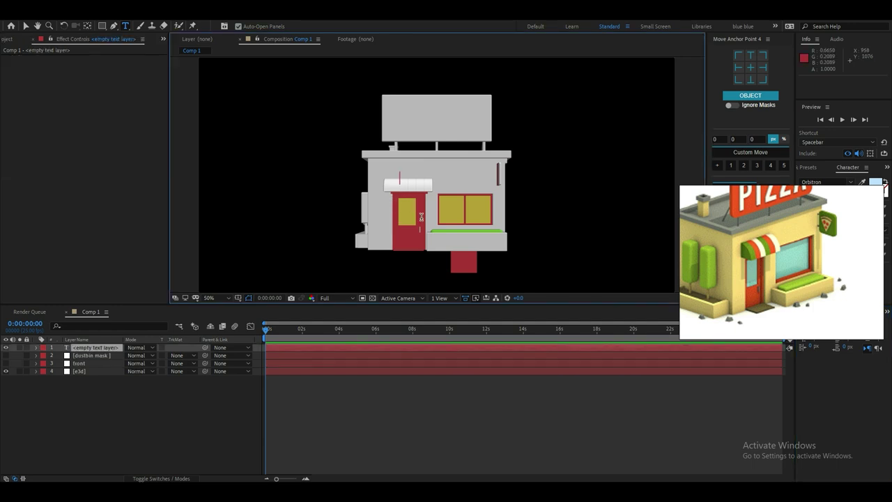
click(19, 348)
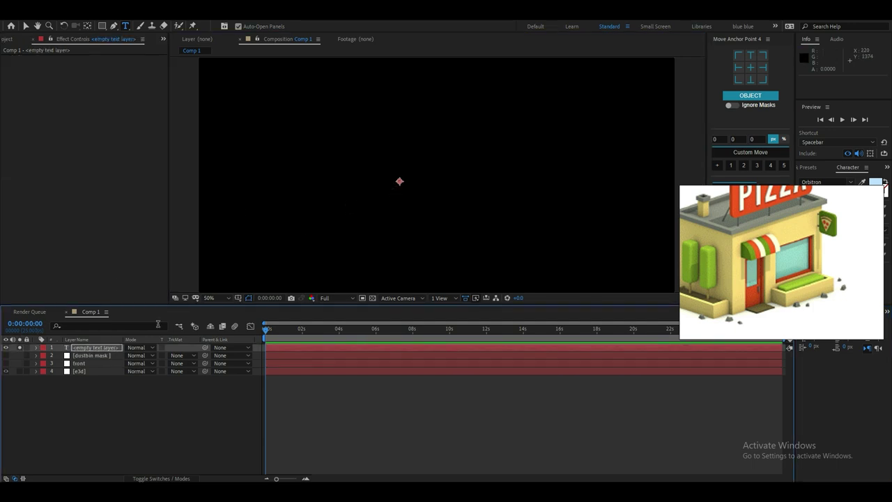
click(101, 347)
key(Delete)
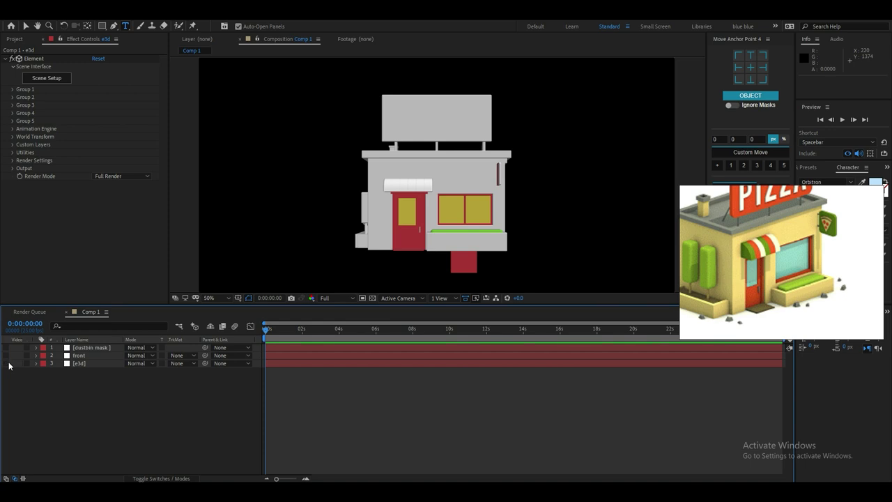
key(ctrl+z)
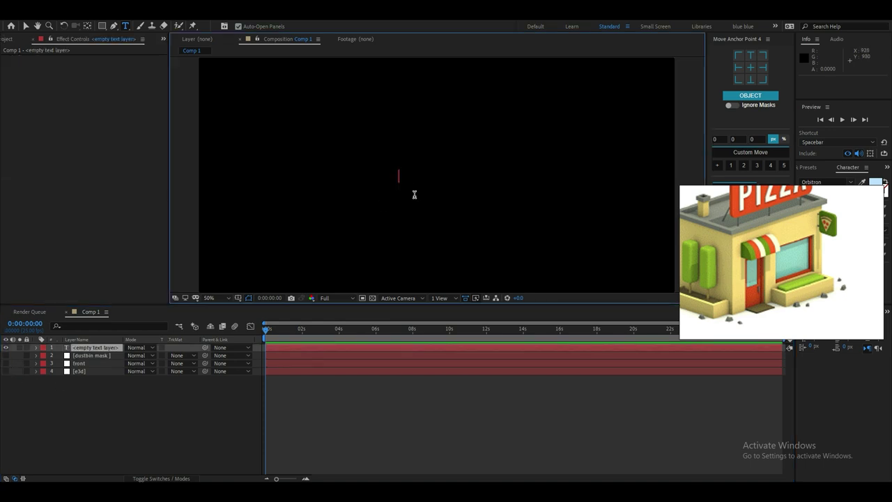
text(PIZZA)
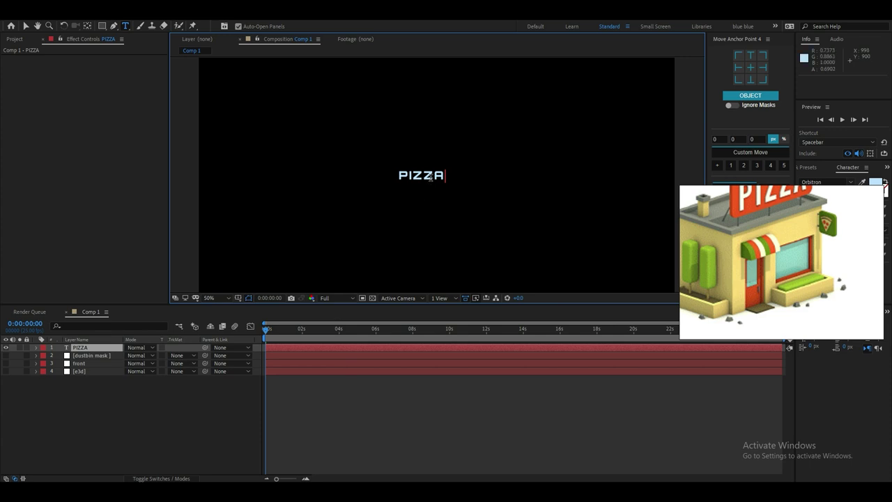
double_click(430, 178)
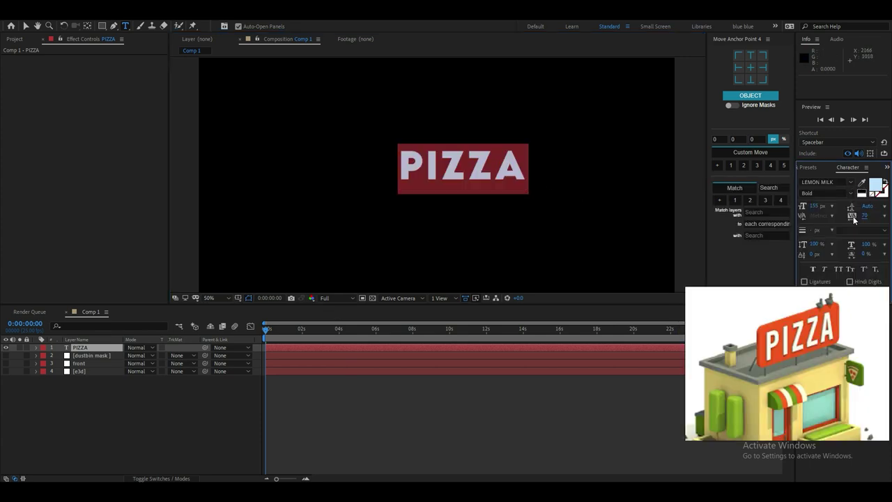
Hide the PIZZA text layer, show the e3d layer, and assign PIZZA to the Element effect's Path Layer 3.
click(6, 347)
click(77, 371)
click(6, 371)
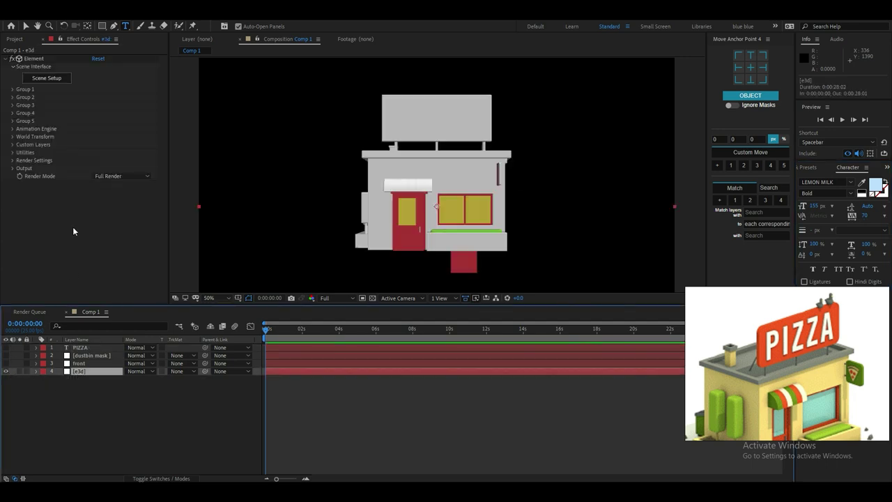
click(12, 145)
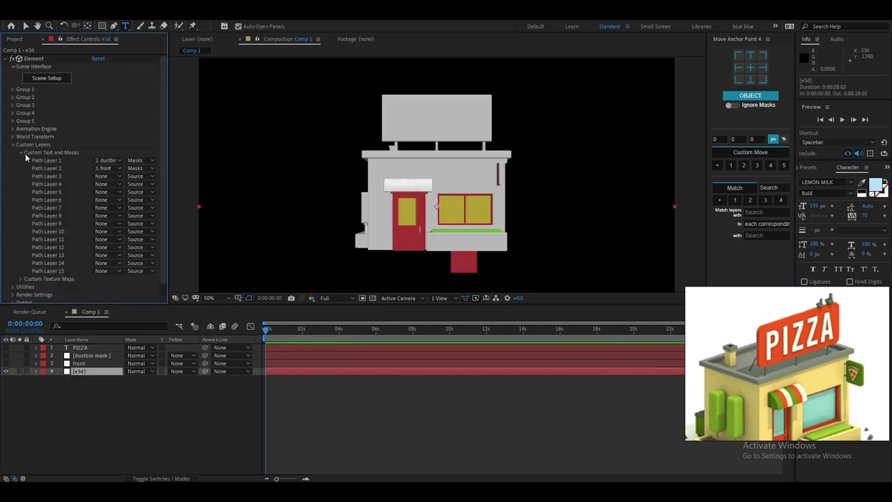
click(108, 176)
click(115, 198)
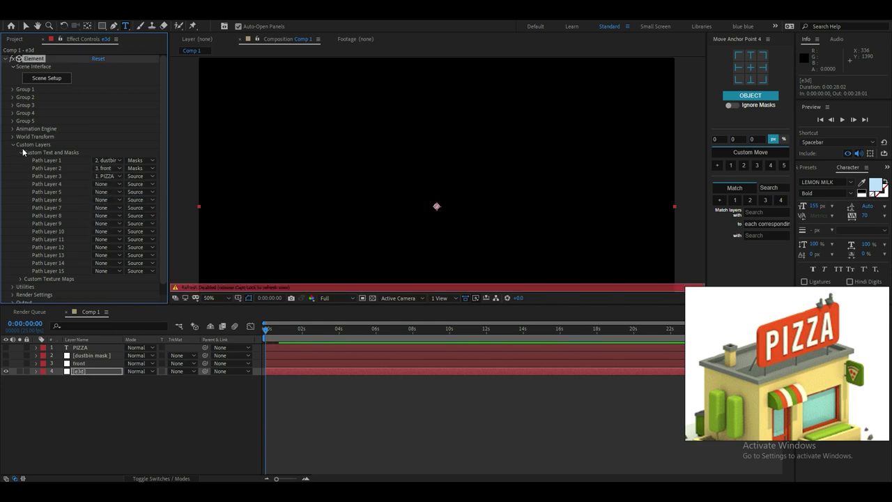
click(12, 144)
In the Element scene setup, add an extrusion model to the banner folder using Custom Path 3.
click(46, 82)
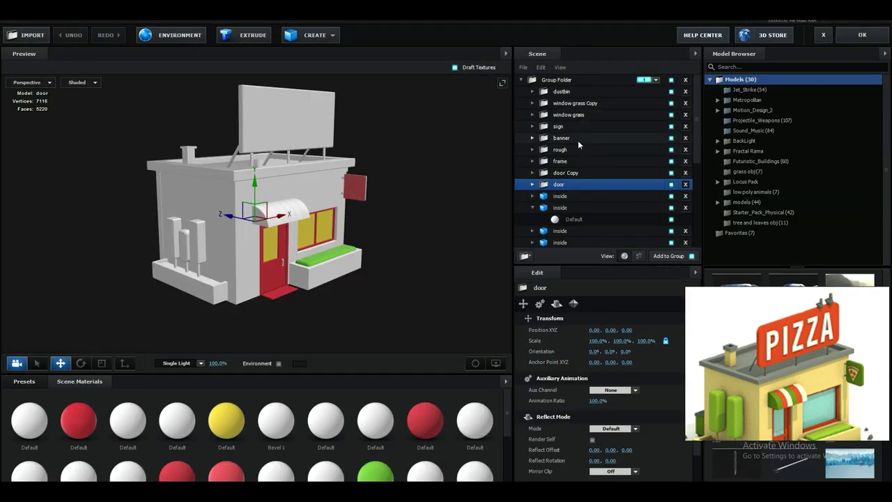
click(573, 126)
click(562, 137)
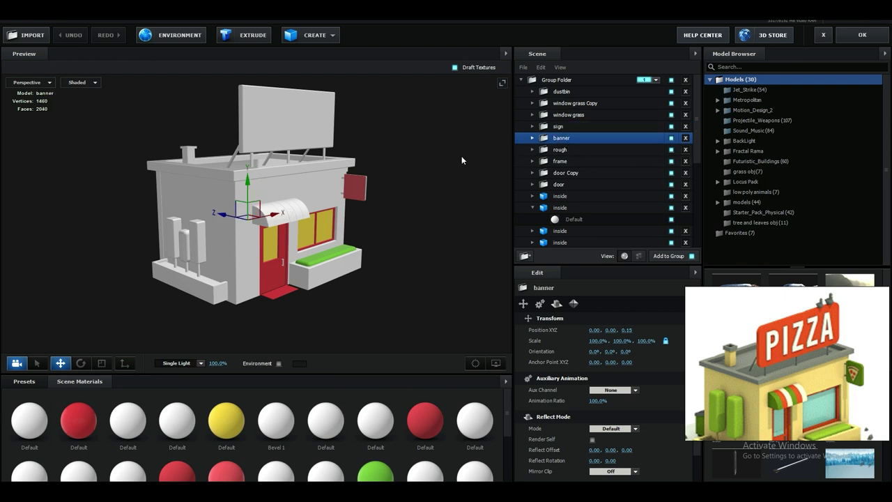
click(252, 35)
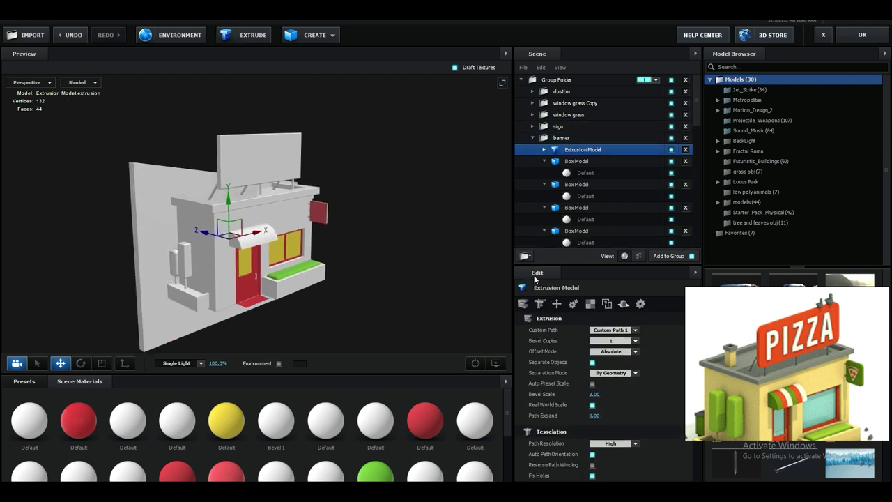
click(613, 330)
click(613, 360)
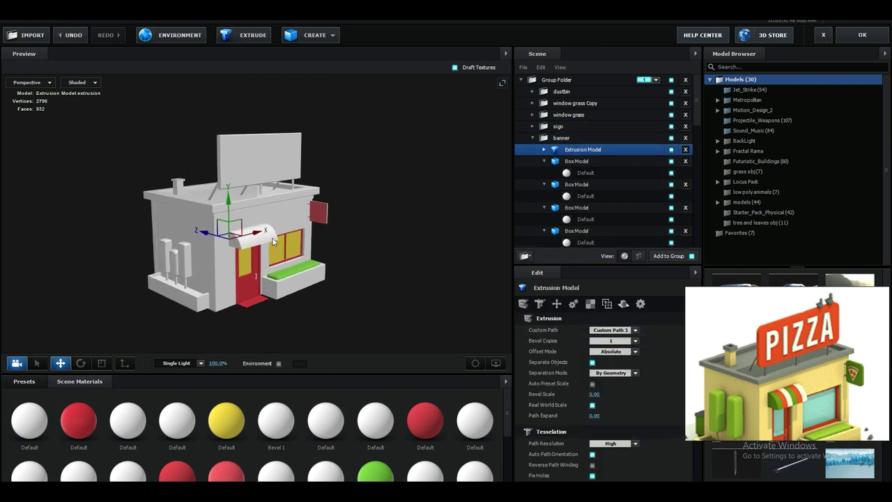
Position the PIZZA extrusion on the rooftop banner's front at about Y 1.43, Z -0.86, and scale it to 74.5%.
drag(219, 236, 263, 258)
drag(279, 225, 284, 130)
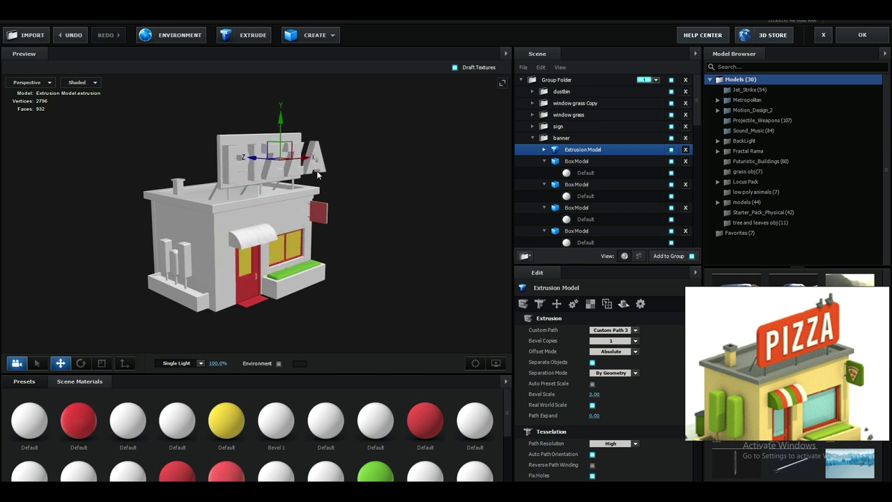
drag(310, 178, 342, 197)
drag(266, 176, 242, 168)
click(558, 304)
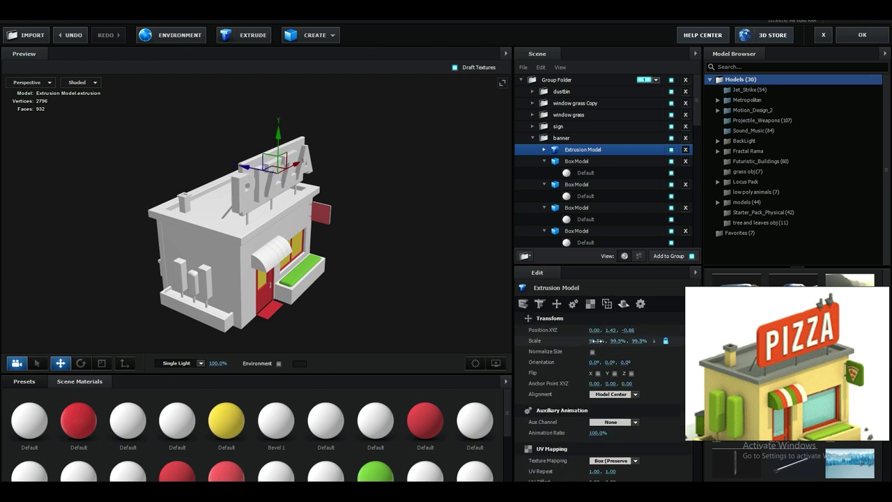
drag(597, 341, 578, 341)
Examine from several angles and distances how the PIZZA letters sit on the rooftop banner.
drag(392, 226, 287, 213)
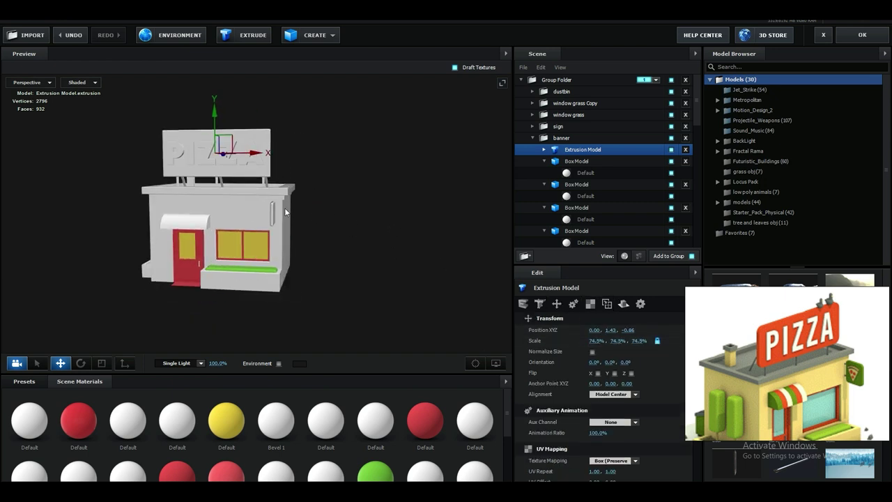
middle_drag(287, 212, 365, 230)
scroll(366, 230, up, 3)
drag(365, 230, 379, 225)
scroll(371, 197, up, 2)
middle_drag(371, 195, 350, 248)
scroll(349, 249, up, 3)
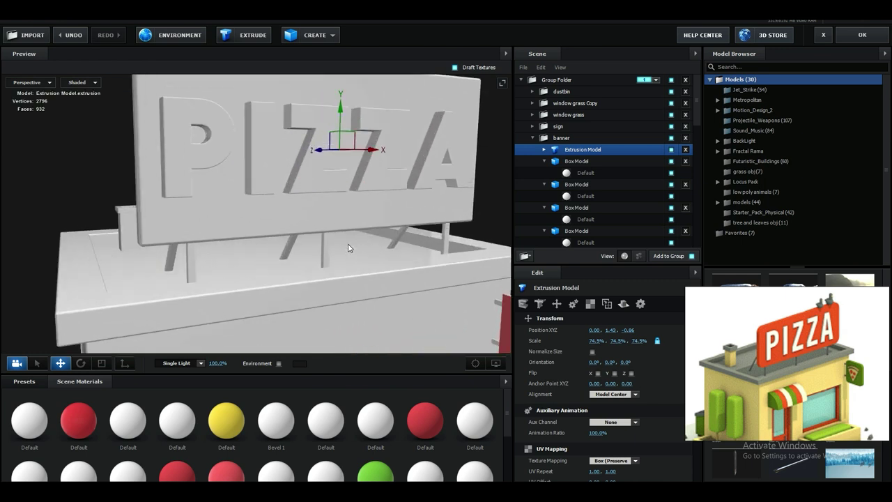
scroll(352, 235, down, 2)
scroll(341, 232, down, 3)
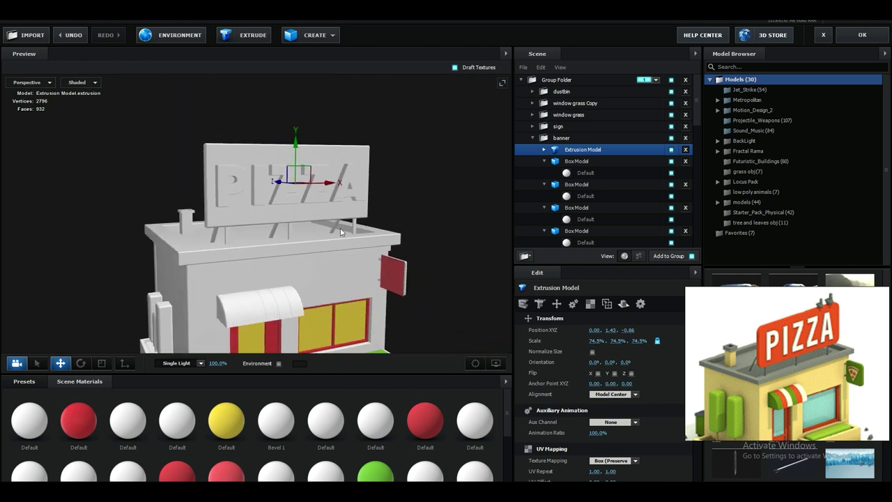
mouse_move(340, 232)
mouse_down()
mouse_move(375, 236)
mouse_move(320, 225)
mouse_move(338, 231)
mouse_up()
scroll(339, 231, down, 2)
middle_drag(339, 232, 354, 249)
scroll(354, 249, down, 2)
drag(354, 249, 377, 243)
Enable Optimize Mesh for the PIZZA extrusion and apply the scene setup.
scroll(663, 368, down, 5)
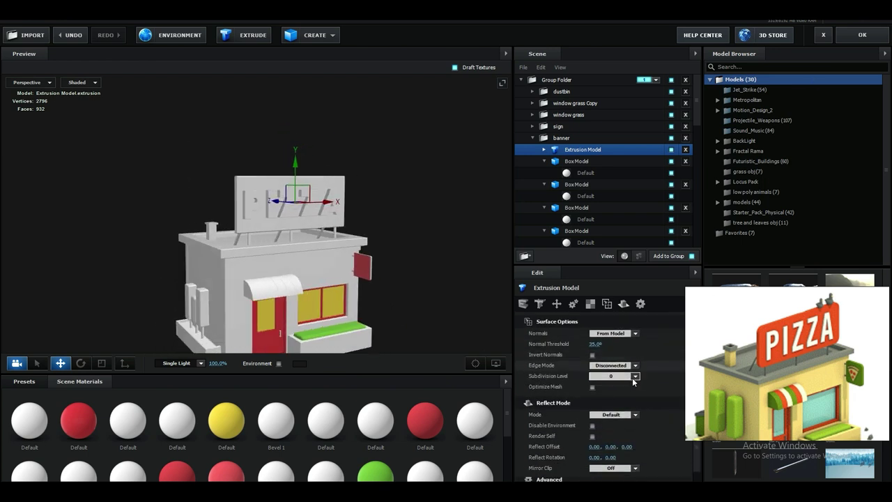
scroll(398, 273, down, 2)
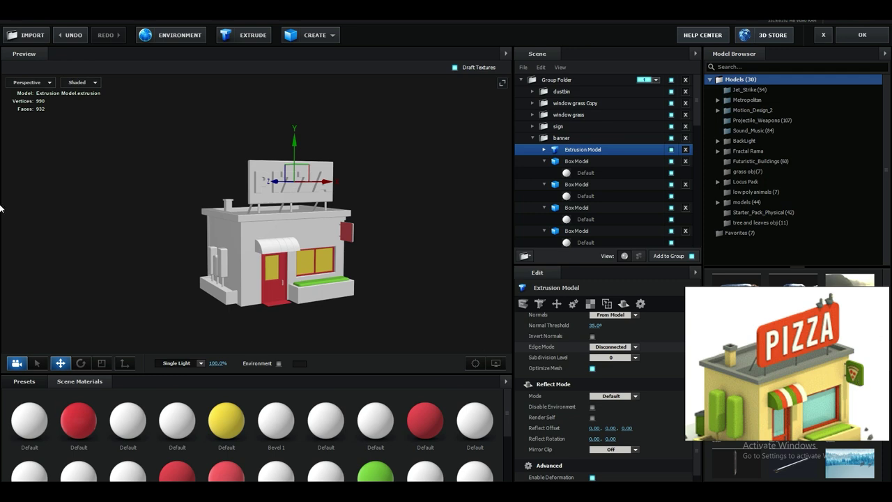
click(868, 40)
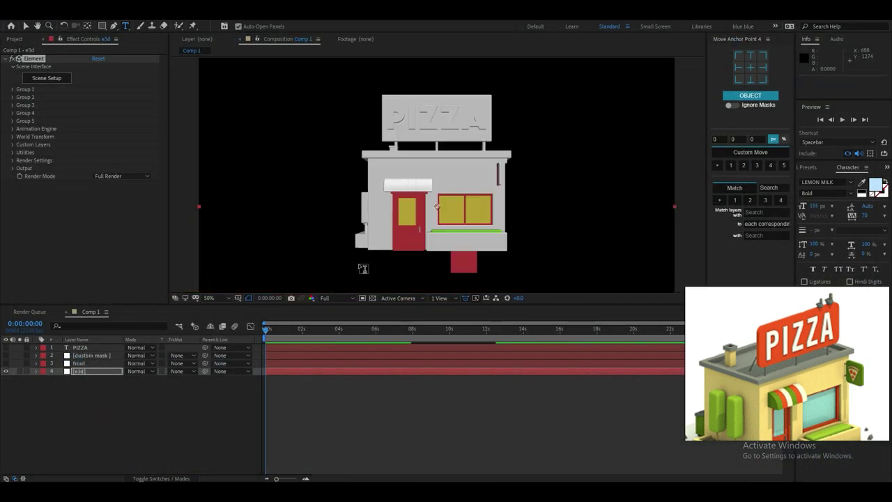
Create a new square composition of 1080 x 1080 px in the project.
click(87, 408)
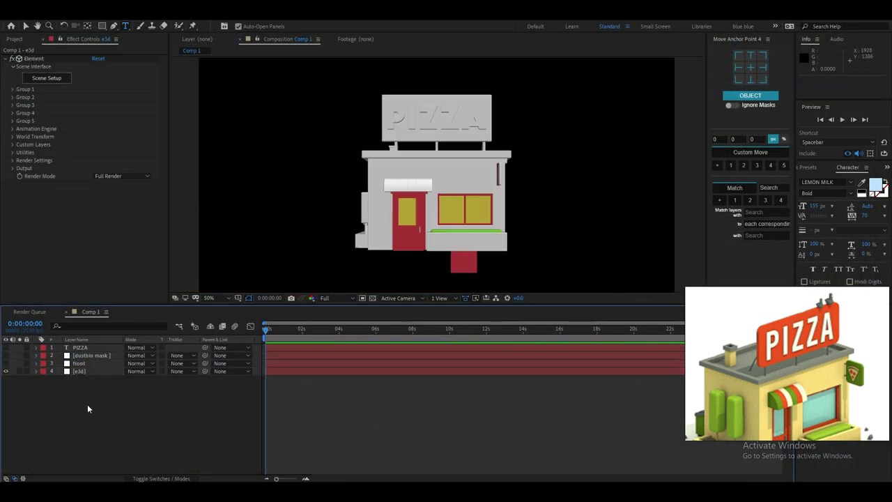
click(15, 39)
click(29, 299)
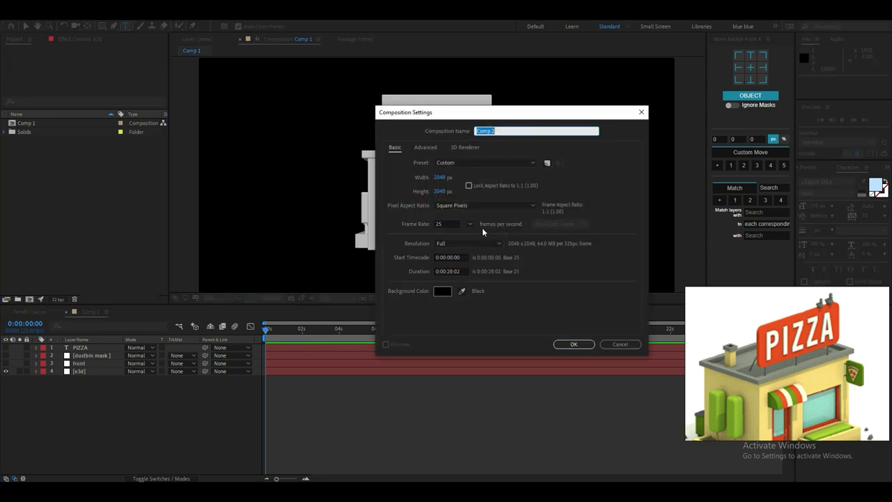
key(Tab)
key(Tab)
key(Return)
Draw a closed red triangle on the grid with the Pen tool, with its apex up and a flat base.
click(424, 142)
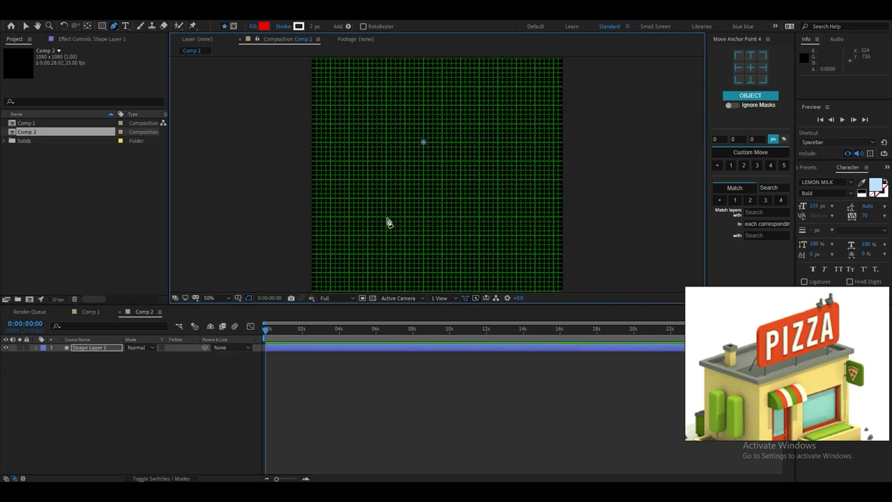
click(386, 217)
drag(462, 216, 461, 210)
click(423, 142)
scroll(444, 189, up, 1)
click(486, 257)
key(ctrl+z)
Convert the triangle's base vertices and bend the base edge outward into a smooth arc to form a pizza slice.
click(114, 26)
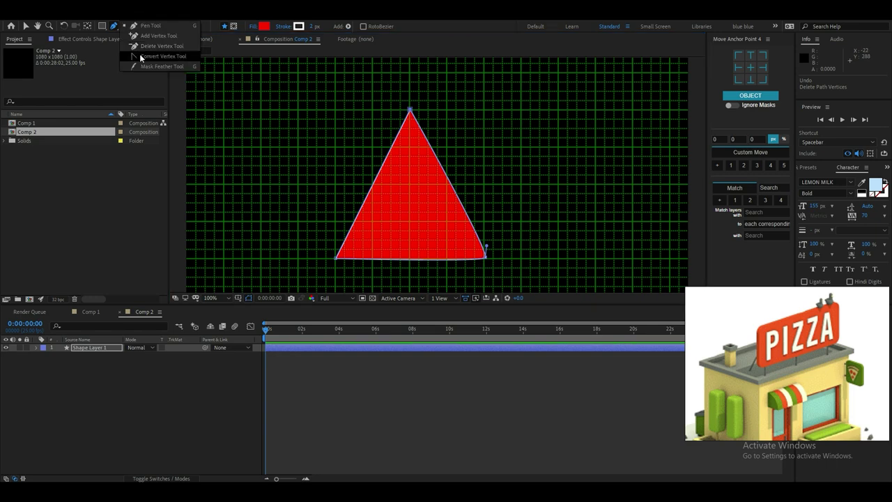
click(140, 58)
mouse_move(337, 258)
mouse_down()
mouse_move(313, 217)
mouse_move(335, 256)
mouse_up()
middle_drag(385, 252, 383, 233)
key(v)
drag(368, 275, 409, 284)
ctrl+alt+click(482, 239)
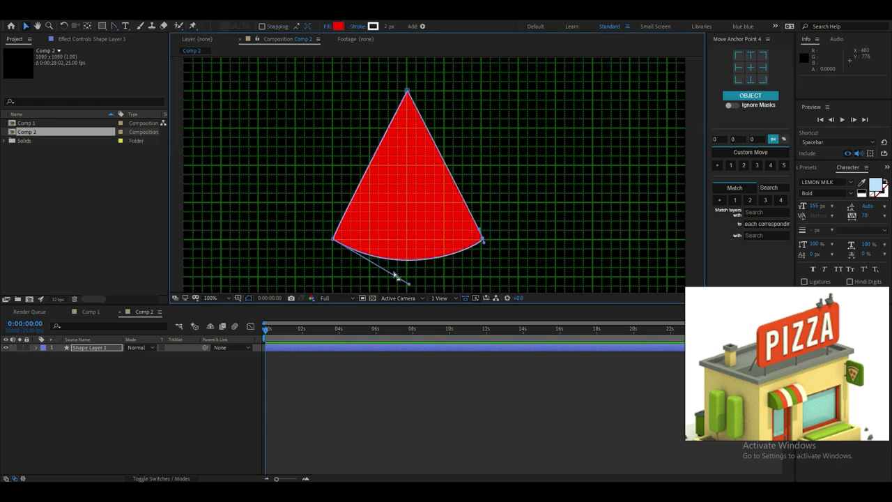
Recolour the slice shape's fill to a muted cheese yellow.
click(394, 387)
click(391, 347)
click(327, 26)
click(592, 323)
click(667, 376)
click(339, 26)
click(398, 346)
click(593, 347)
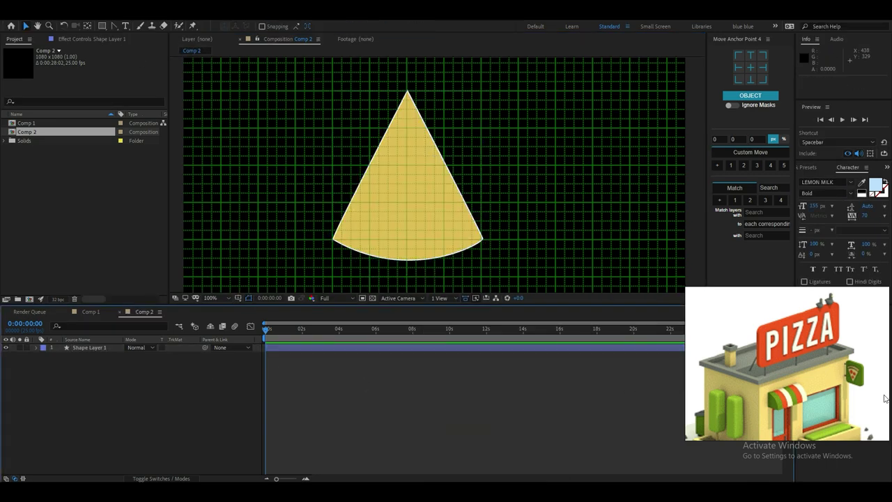
Draw a small pepperoni ellipse on the slice as a separate shape layer and fill it with FF6243.
drag(113, 26, 143, 43)
drag(383, 175, 411, 198)
click(254, 25)
click(264, 26)
text(FF6243)
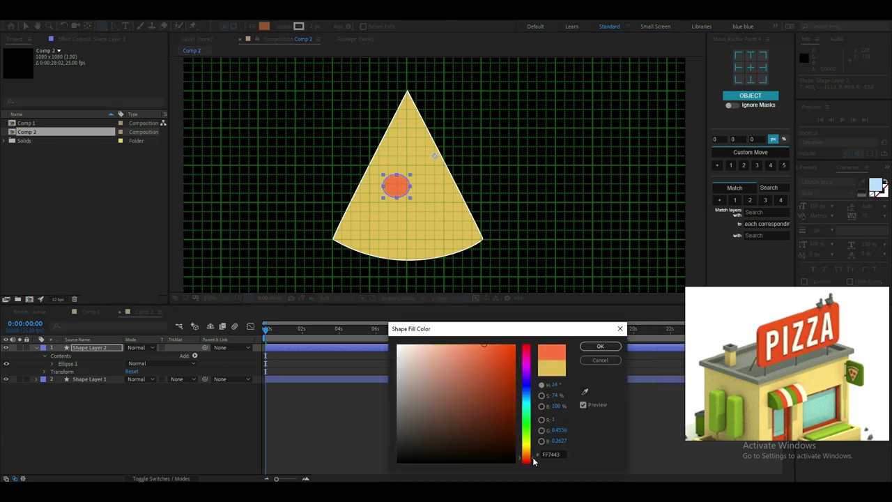
key(Return)
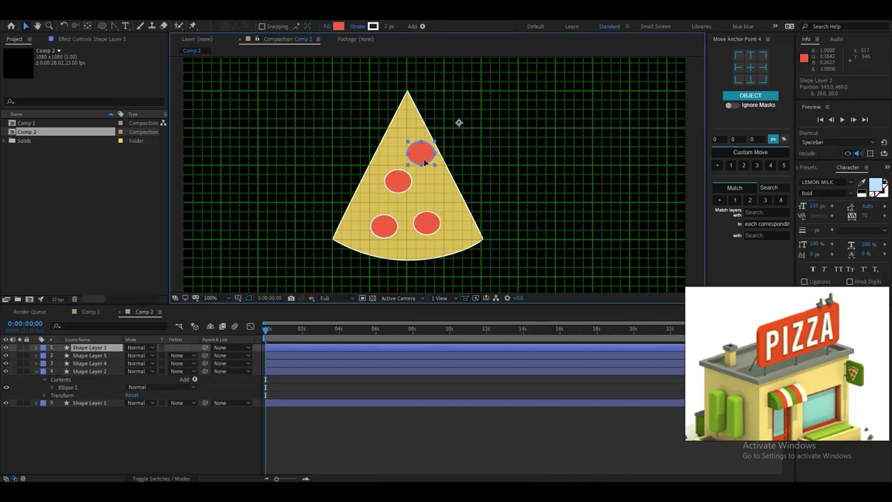
Spread the four pepperoni ellipses over the slice with varied sizes and remove their strokes.
click(385, 226)
mouse_move(427, 224)
mouse_down()
mouse_move(426, 208)
mouse_move(376, 232)
mouse_up()
drag(422, 155, 416, 146)
click(357, 27)
click(89, 356)
click(89, 372)
click(193, 415)
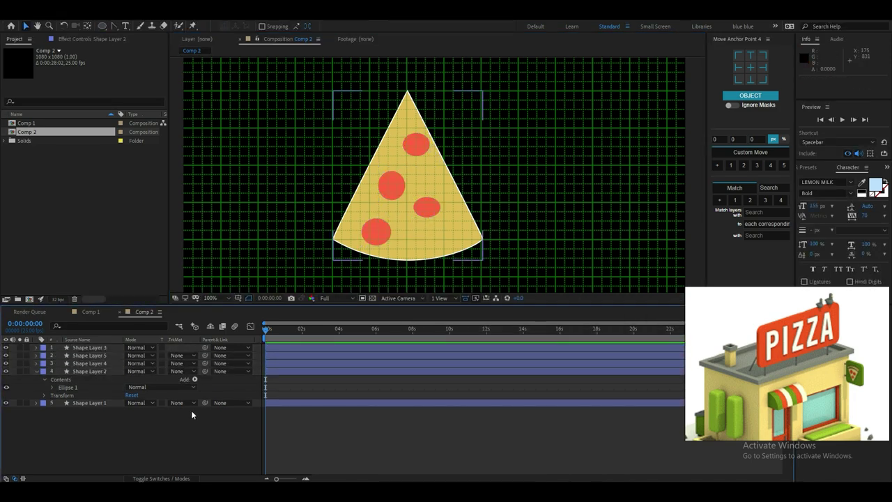
Apply Roughen Edges with border 19.60 and edge sharpness 4.97 to a pepperoni shape and copy the effect to the others.
click(263, 372)
key(ctrl+space)
text(roug)
key(Return)
scroll(279, 167, up, 2)
mouse_move(98, 82)
mouse_down()
mouse_move(197, 133)
mouse_move(281, 126)
mouse_up()
scroll(200, 167, down, 1)
key(ctrl+c)
key(ctrl+v)
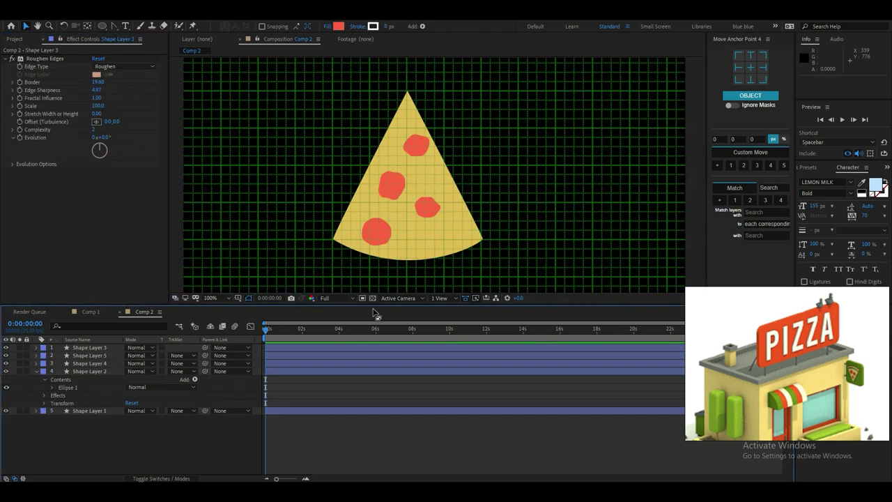
Duplicate the slice shape, scale the copy to 92%, and fill the larger slice behind it with light grey.
click(89, 411)
key(ctrl+d)
key(s)
drag(137, 419, 131, 419)
click(90, 427)
click(339, 26)
drag(428, 391, 405, 372)
key(Return)
click(423, 276)
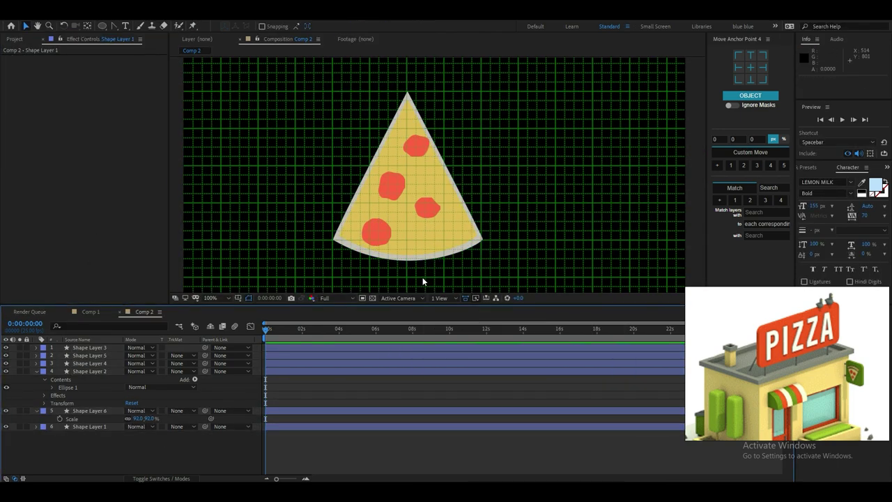
Draw a curved crust path with the Pen tool just below the slice, following its arc.
click(113, 27)
middle_drag(341, 276, 330, 223)
click(321, 197)
drag(471, 200, 548, 150)
drag(548, 151, 486, 189)
Remove the crust path's fill and give it a thick stroke coloured FFD267.
click(253, 27)
mouse_move(315, 27)
mouse_down()
mouse_move(335, 27)
mouse_move(324, 27)
mouse_up()
click(299, 27)
click(467, 345)
drag(527, 460, 529, 451)
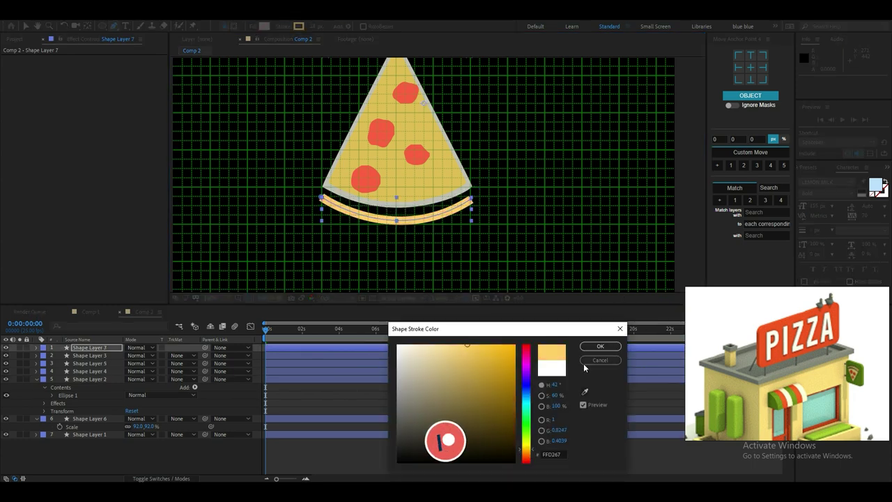
key(Return)
key(alt+slash)
key(ctrl+space)
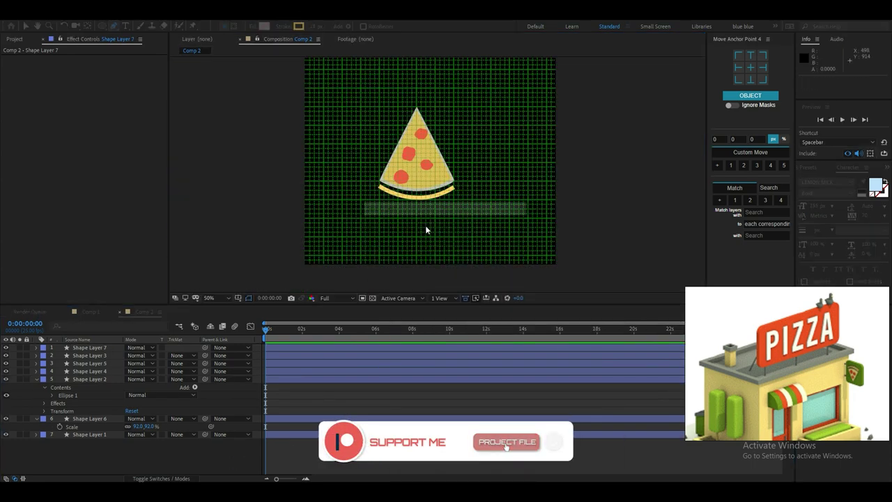
key(Escape)
Select all the pizza slice layers and move them together to the centre of the composition.
scroll(458, 227, down, 1)
middle_drag(458, 216, 474, 220)
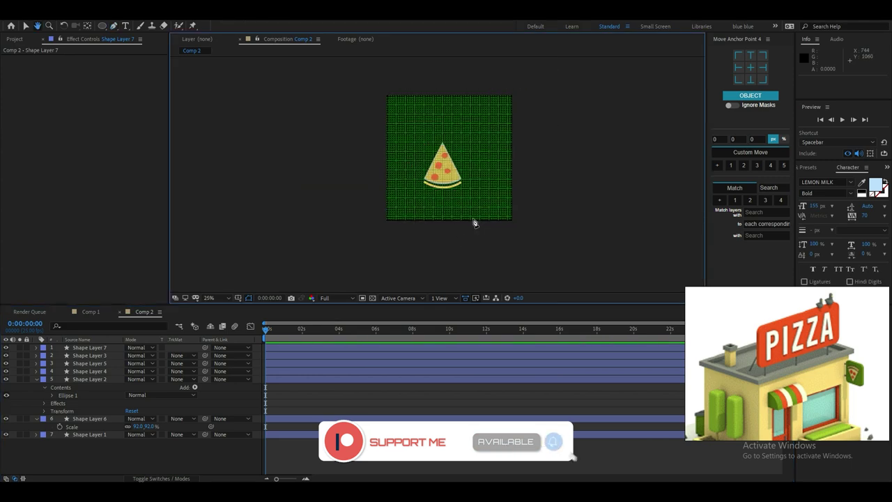
click(98, 434)
shift+click(105, 380)
drag(110, 456, 92, 331)
scroll(437, 176, up, 1)
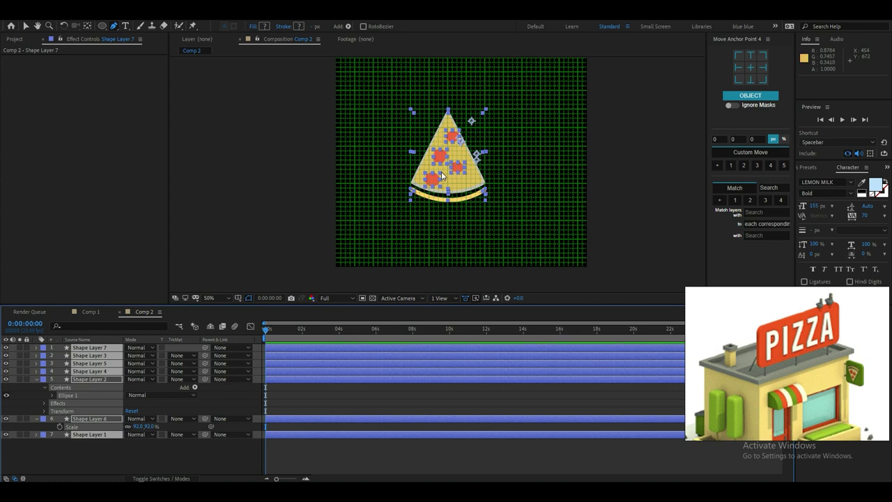
key(v)
drag(441, 176, 466, 157)
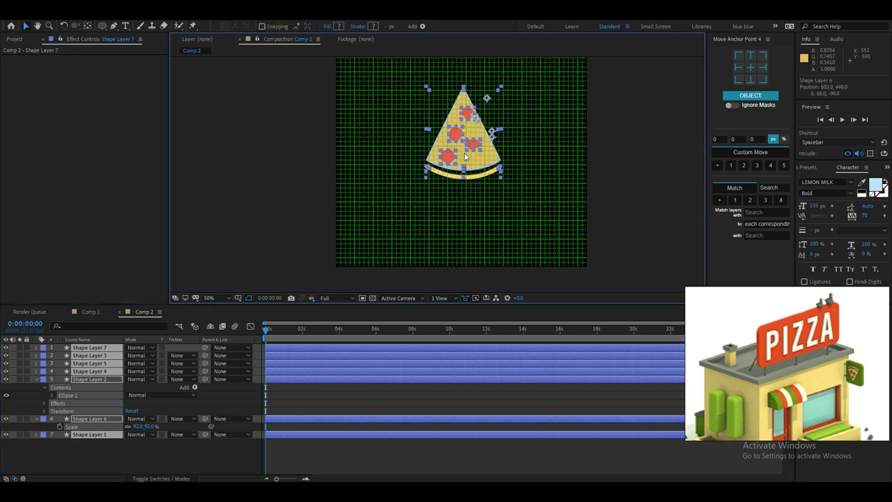
Add Comp 2 to Comp 1 beneath the e3d layer and hide it.
click(91, 313)
click(17, 39)
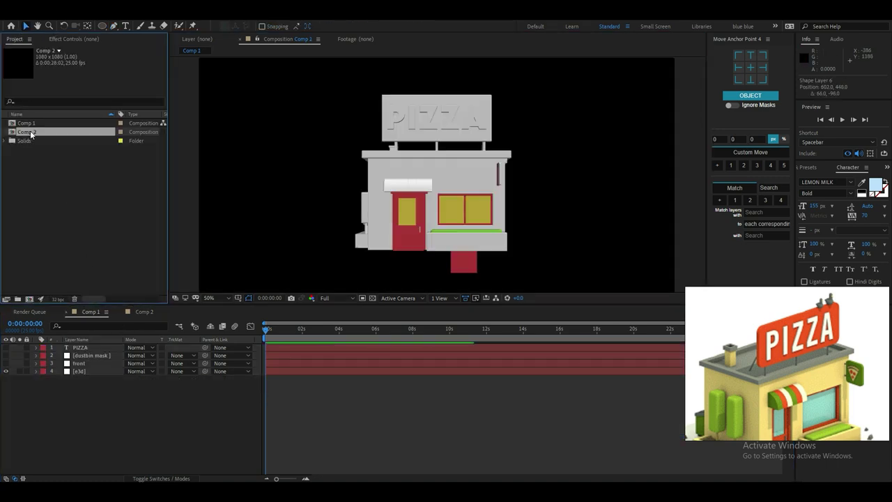
drag(31, 135, 20, 380)
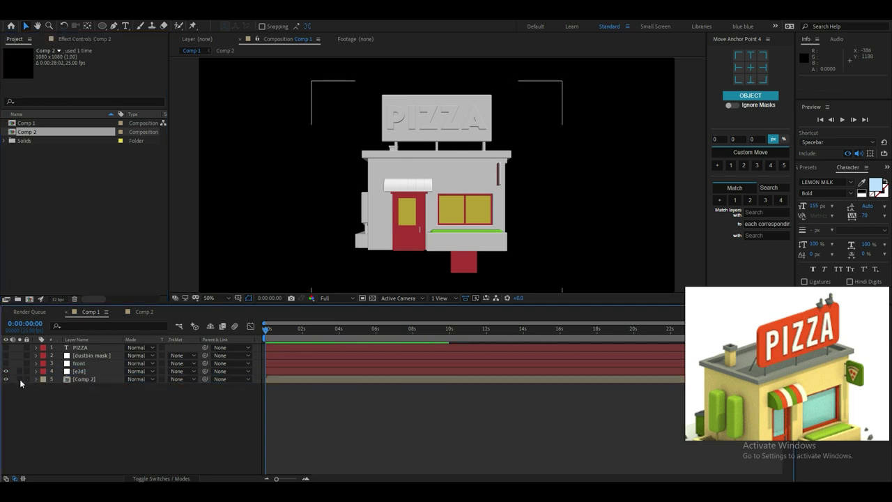
Assign Comp 2 to Layer 1 of the custom texture maps in the e3d layer's Element effect.
click(79, 371)
click(70, 38)
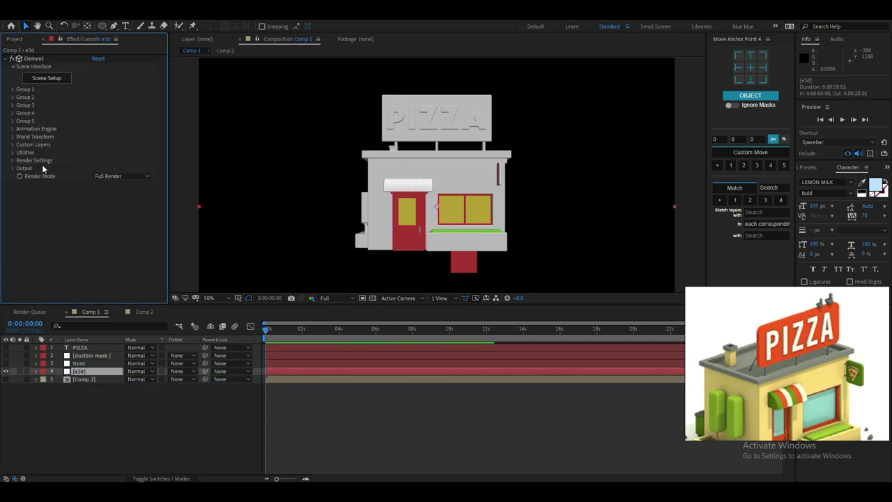
click(12, 145)
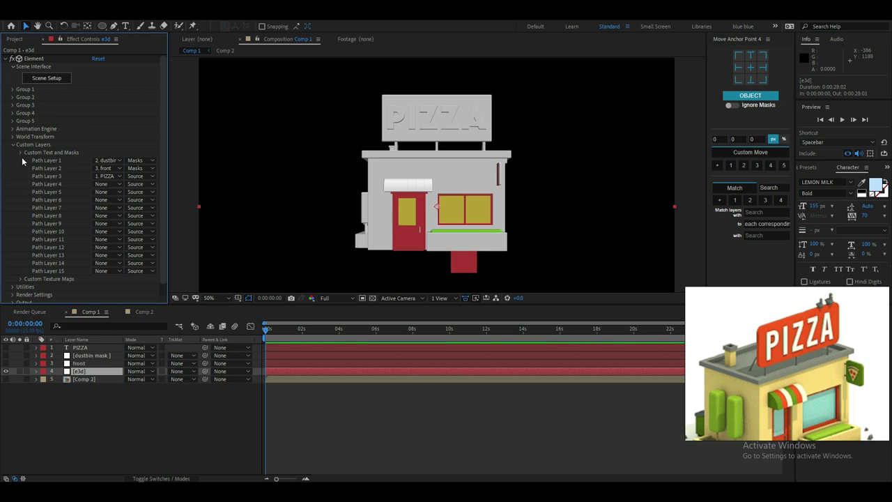
click(20, 152)
click(21, 160)
click(107, 142)
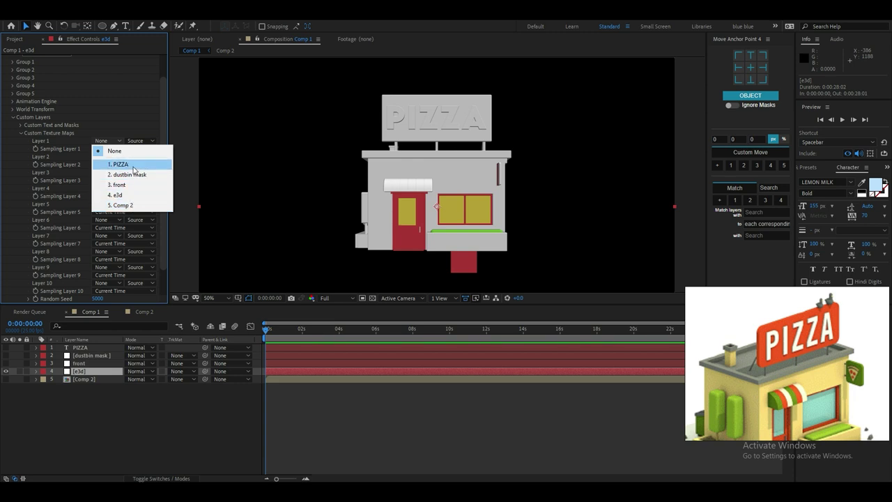
click(129, 205)
click(13, 118)
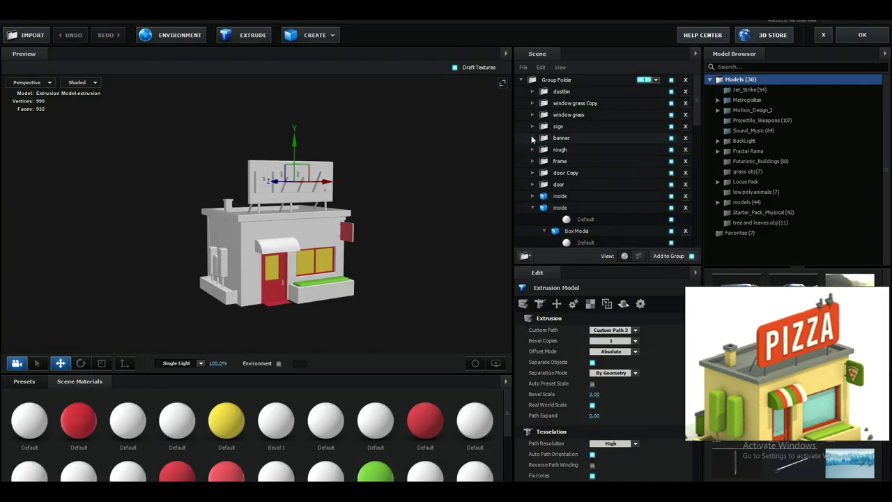
In the Element scene setup, set the diffuse colour of the hanging sign's plane material to white.
click(534, 138)
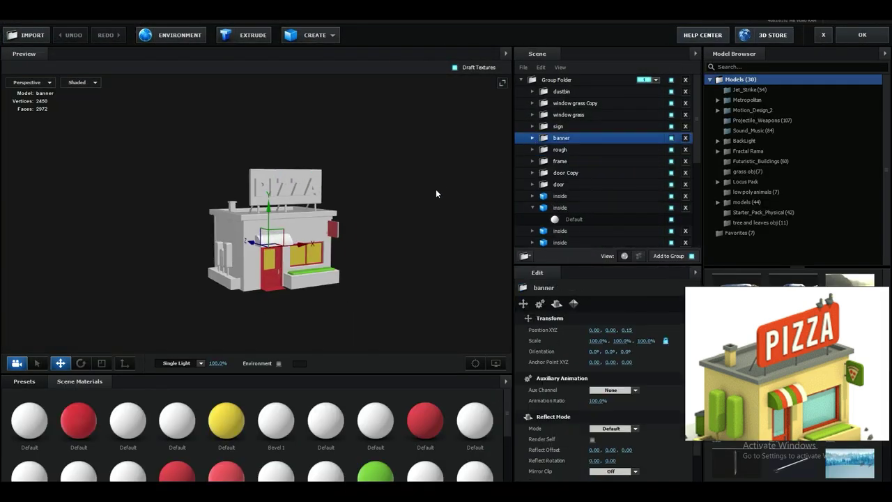
scroll(398, 198, up, 5)
middle_drag(397, 198, 281, 175)
scroll(289, 210, up, 4)
click(289, 210)
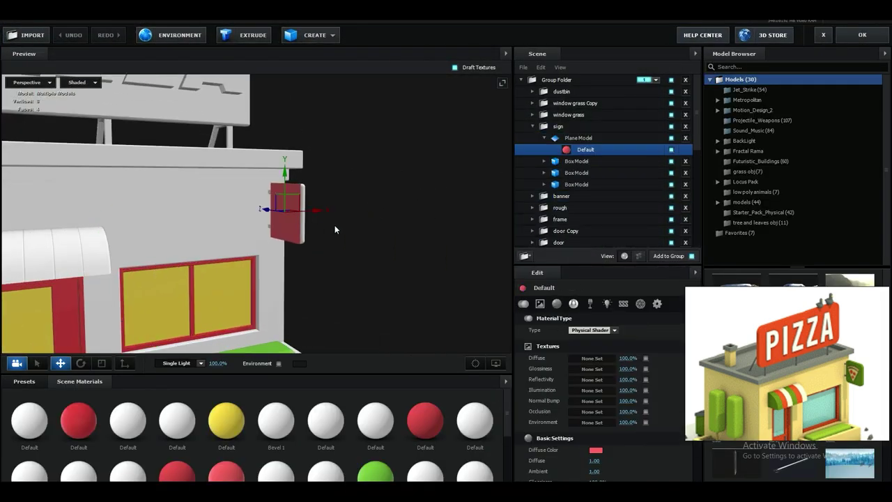
click(596, 451)
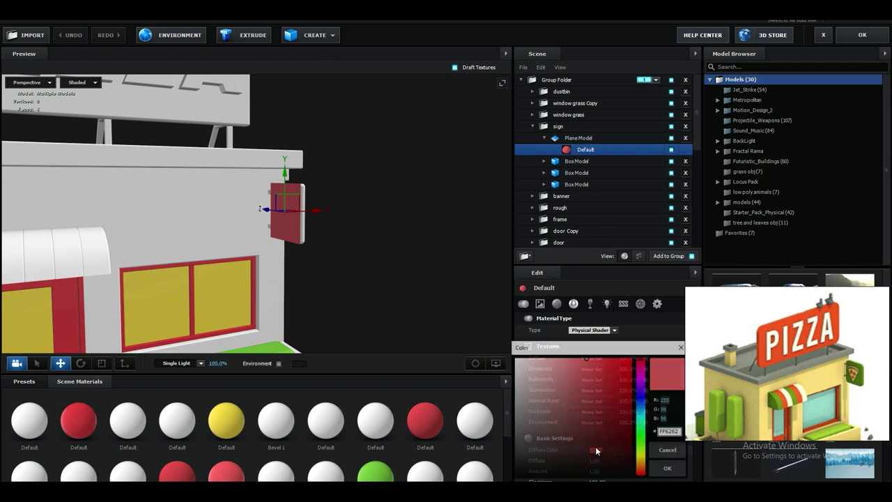
click(520, 357)
click(666, 468)
Load Custom Layer 1 as the diffuse texture of the sign's plane material.
click(584, 359)
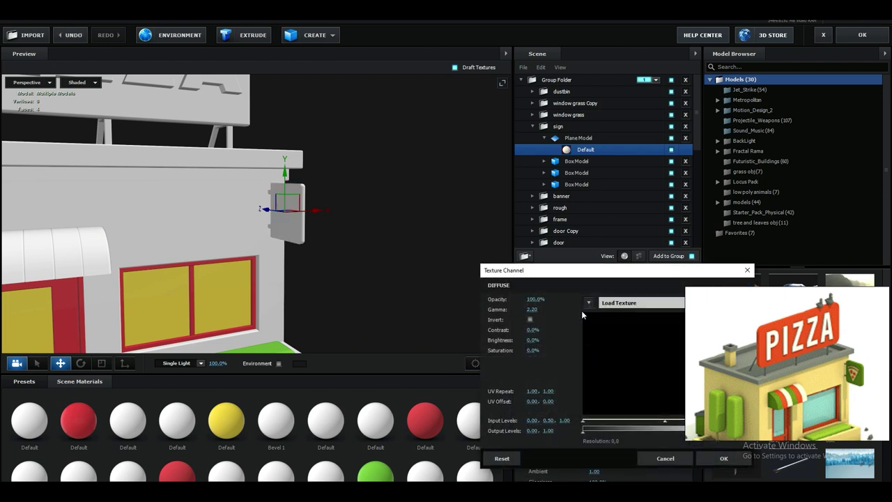
click(589, 302)
click(617, 326)
click(711, 458)
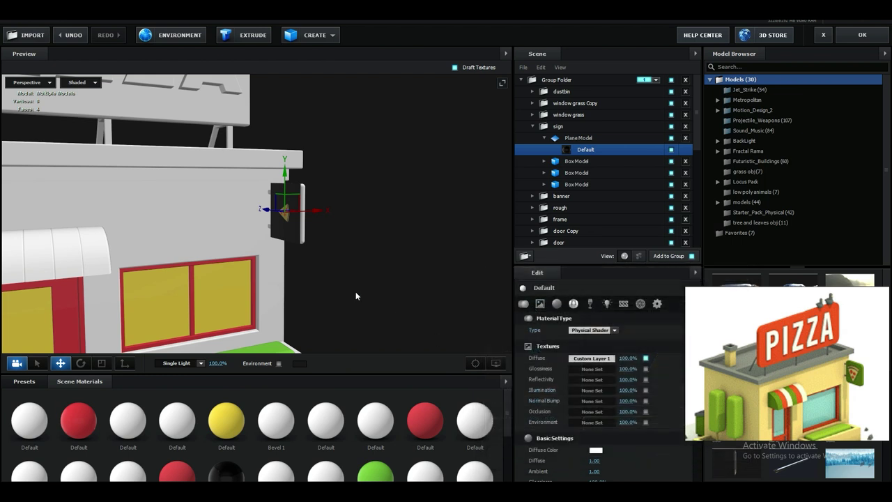
Set the plane material's alpha threshold to 0.08 and rotate the plane so the slice's tip points down.
scroll(393, 293, up, 4)
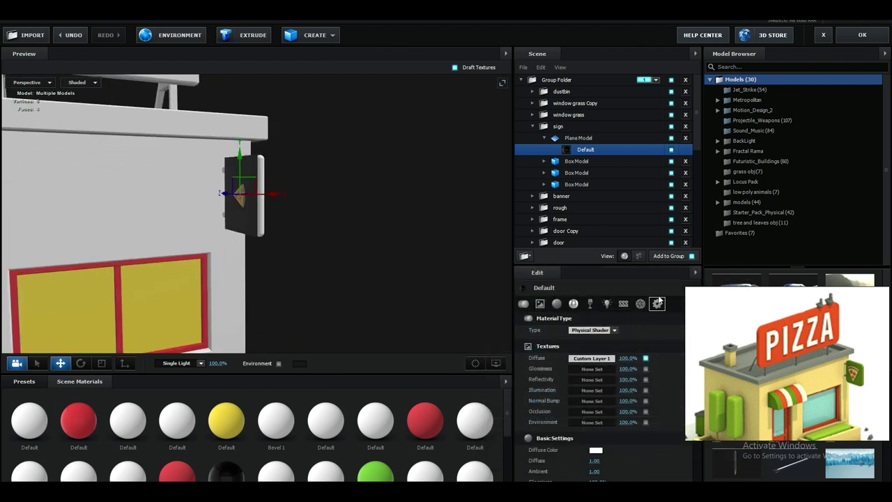
click(657, 304)
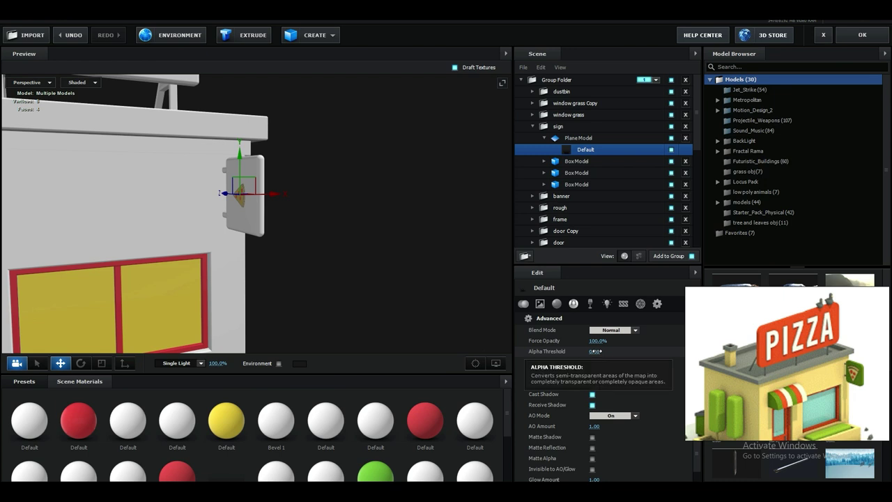
key(e)
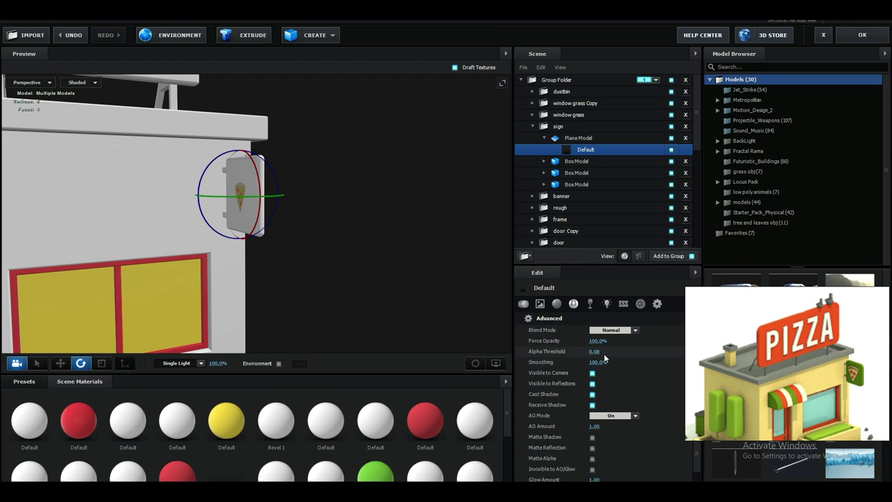
scroll(593, 342, up, 2)
Set the sign plane's UV repeat to 0.62, 0.63 and its UV offset to 0.19, 0.10 to enlarge the slice.
click(573, 141)
click(574, 305)
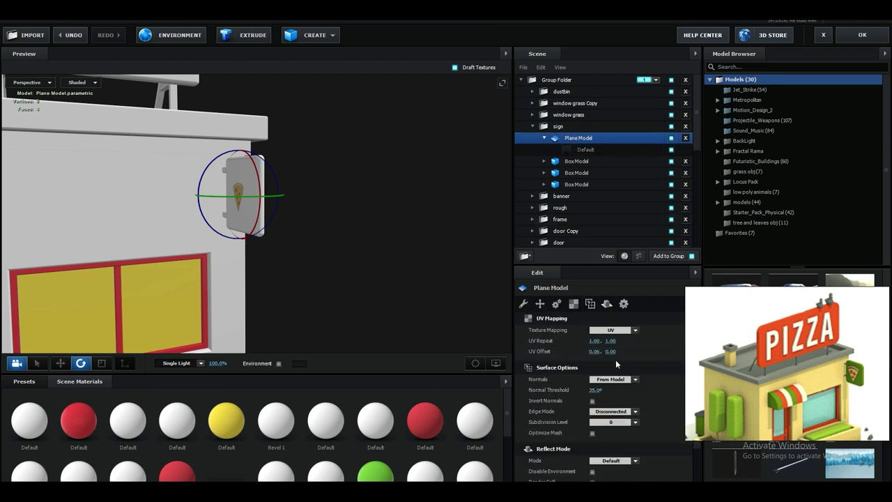
key(ctrl+z)
key(ctrl+z)
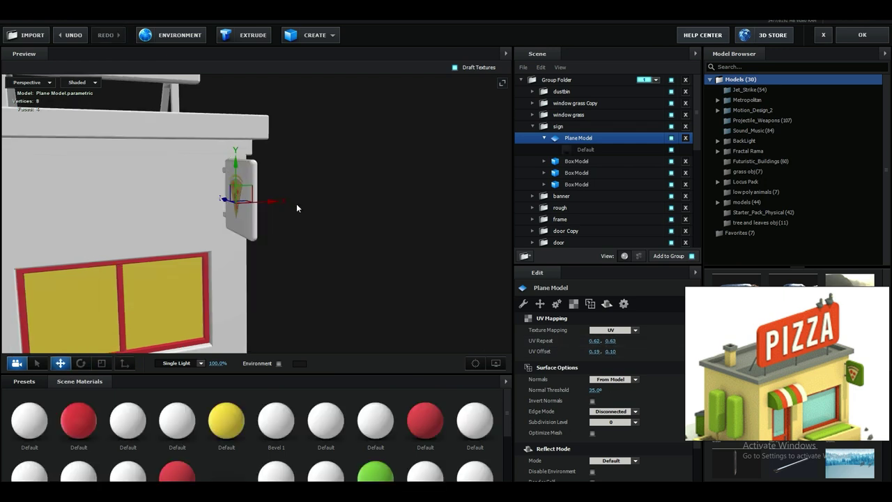
scroll(308, 208, up, 6)
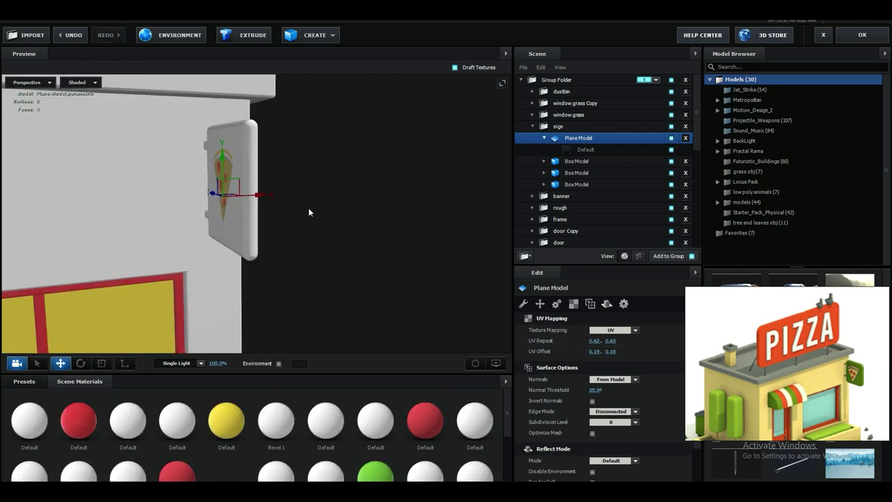
Set the diffuse value of the sign's pizza texture material to 2.47.
click(585, 149)
scroll(608, 411, up, 10)
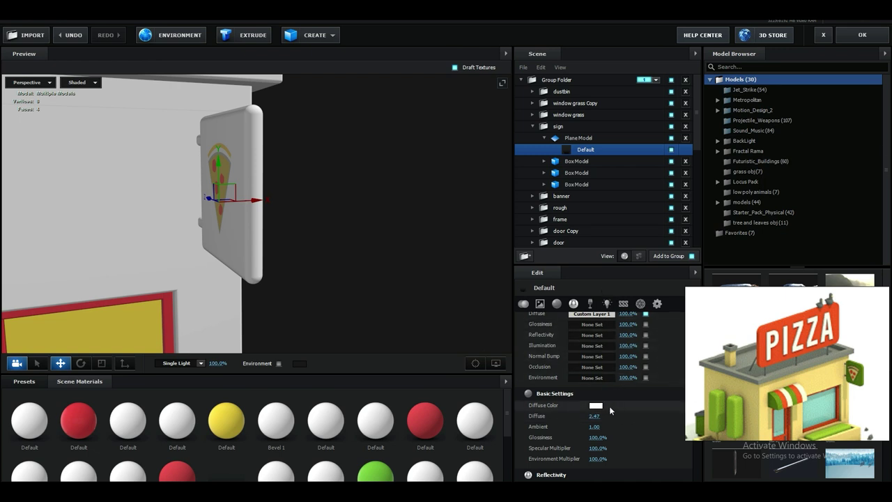
scroll(606, 417, down, 5)
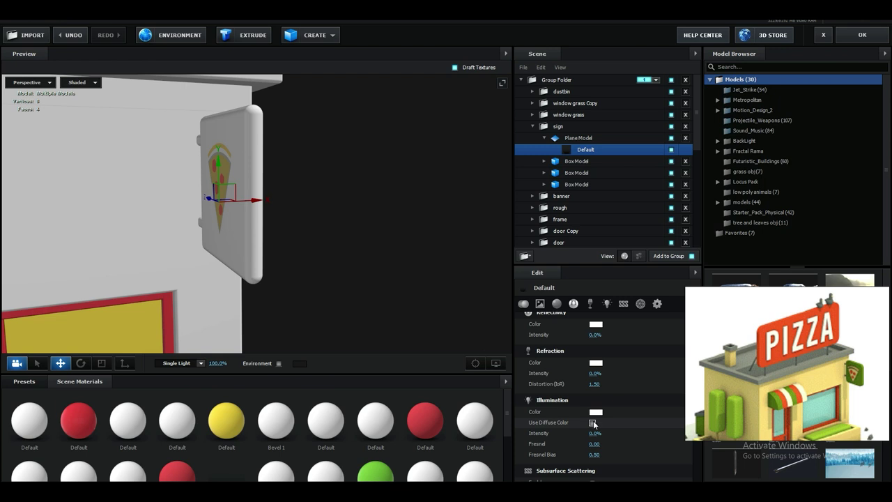
Set the pizza texture material's illumination to use the diffuse color at 41% intensity.
drag(595, 433, 615, 433)
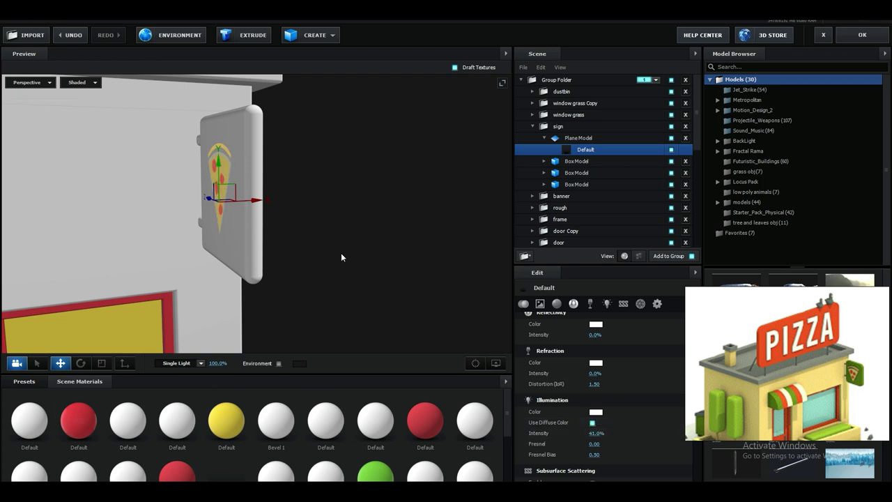
Duplicate the pizza slice plane along the X axis and position the copy against the opposite face of the hanging sign.
scroll(341, 257, up, 2)
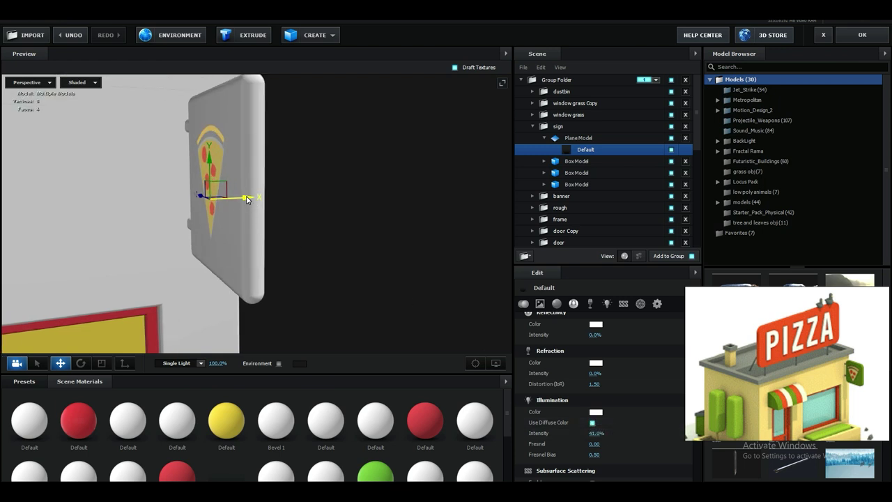
alt+drag(246, 200, 275, 202)
drag(363, 227, 306, 228)
drag(246, 202, 234, 203)
drag(412, 269, 370, 311)
scroll(385, 460, down, 2)
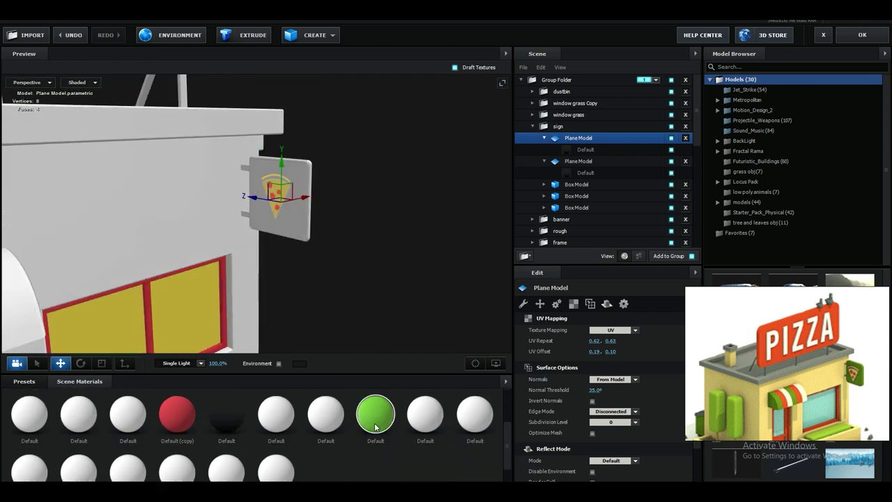
Duplicate the green scene material and change the copy's diffuse color to a darker green.
right_click(375, 426)
click(406, 362)
click(325, 469)
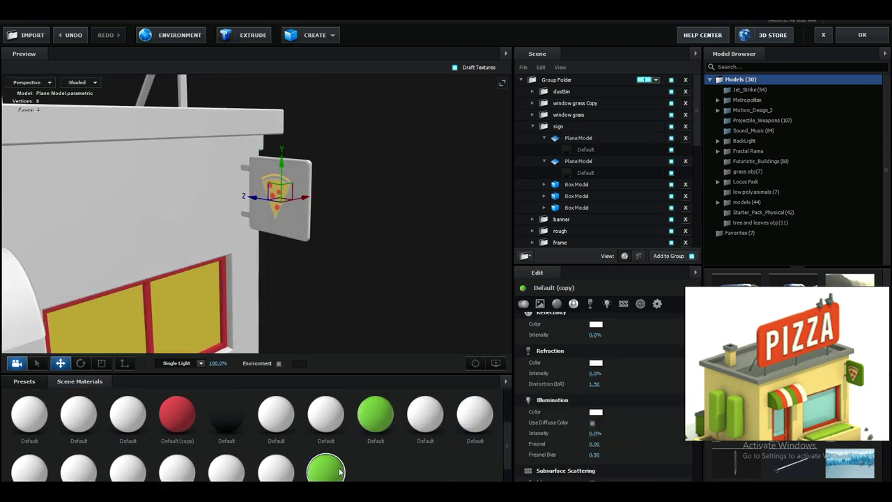
scroll(638, 380, up, 3)
click(595, 341)
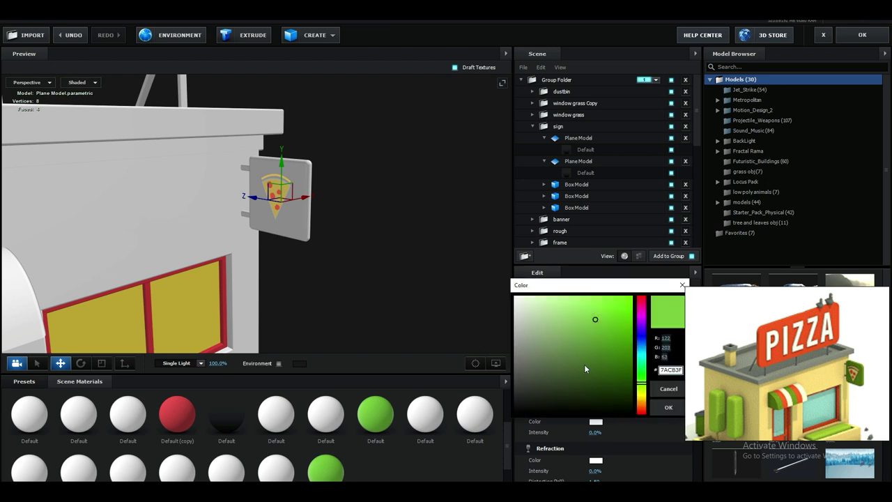
click(668, 407)
Apply the darker green material copy to the hanging sign's board and check it against the whole shop front.
drag(331, 475, 316, 284)
scroll(316, 284, down, 3)
middle_drag(316, 284, 337, 277)
drag(337, 276, 349, 294)
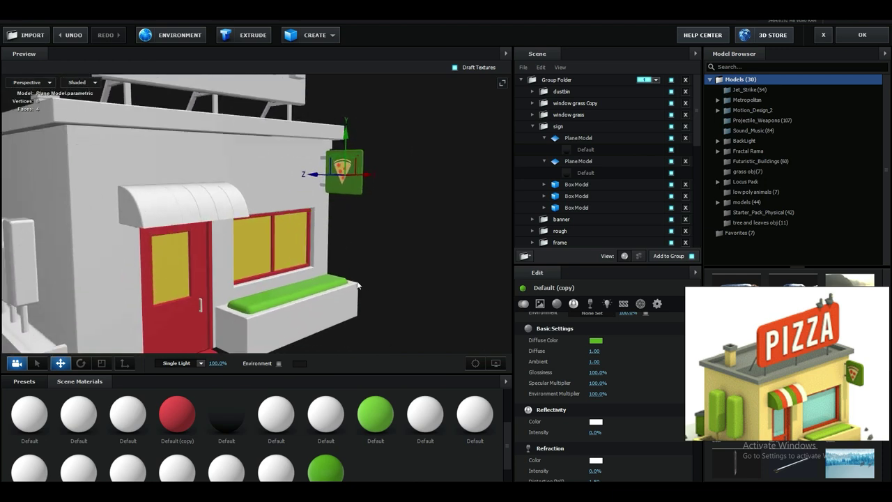
Duplicate the dark green sign material.
scroll(350, 295, up, 5)
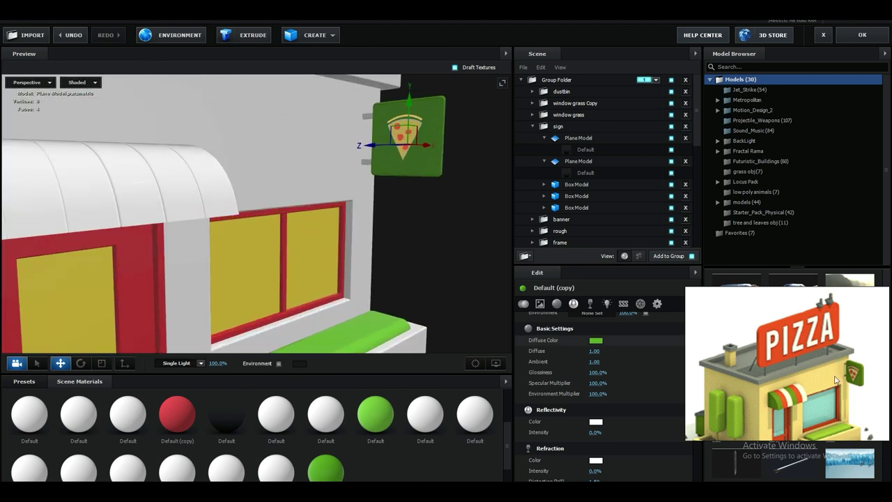
right_click(375, 463)
right_click(322, 468)
click(346, 401)
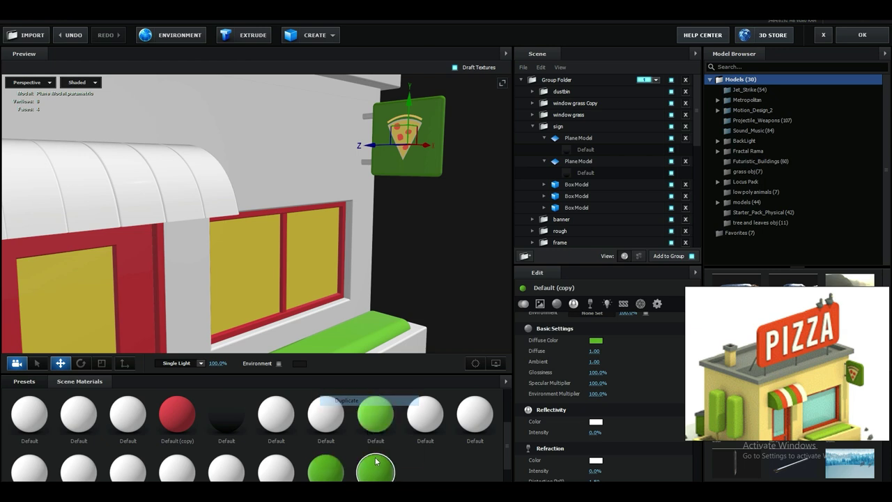
Set the duplicated material's diffuse color to dark grey 282927 and apply it to the pizza sign's wall brackets.
click(595, 341)
click(521, 398)
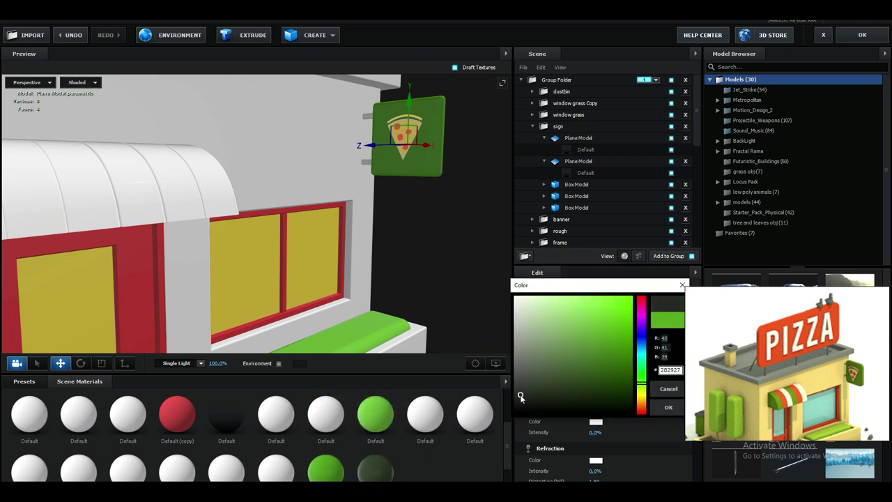
click(669, 408)
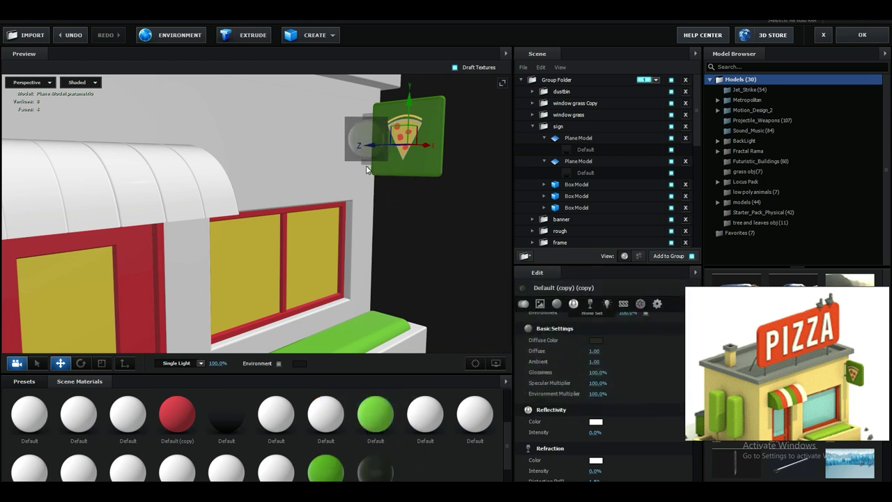
drag(368, 169, 368, 167)
drag(375, 471, 366, 117)
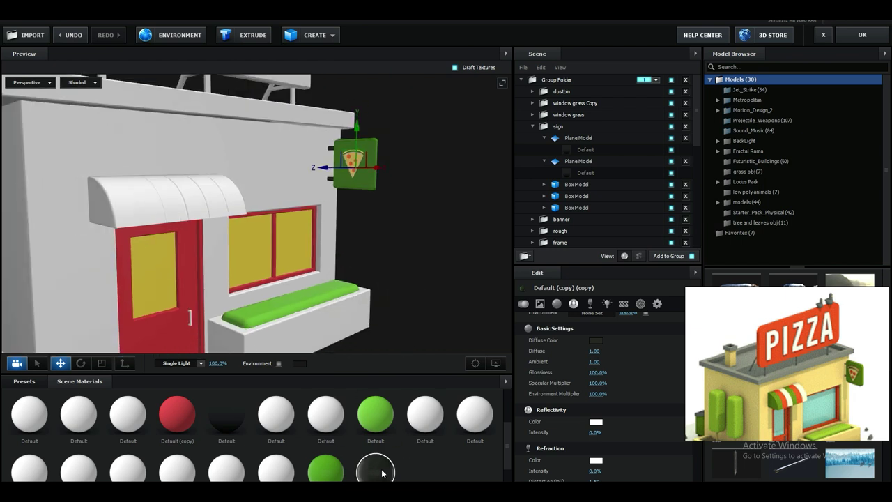
Change the bracket material's diffuse color to dark brown 4C3E36.
click(596, 341)
drag(641, 393, 642, 408)
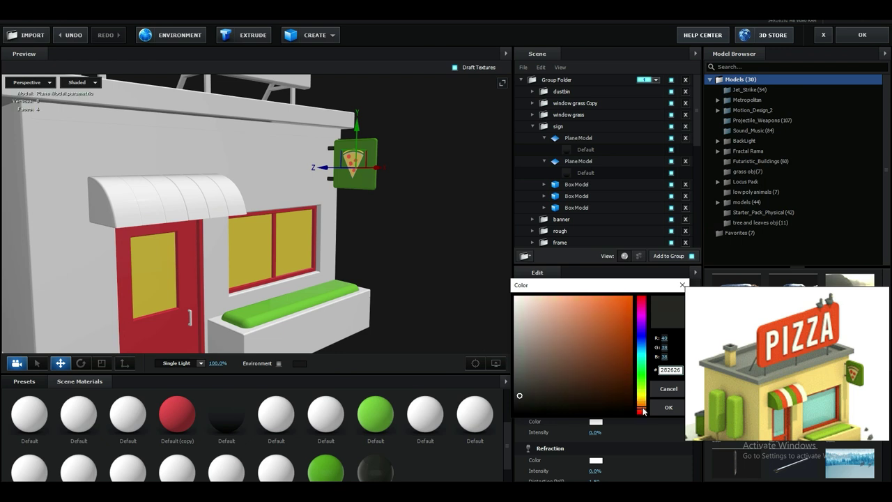
click(534, 379)
drag(531, 375, 549, 379)
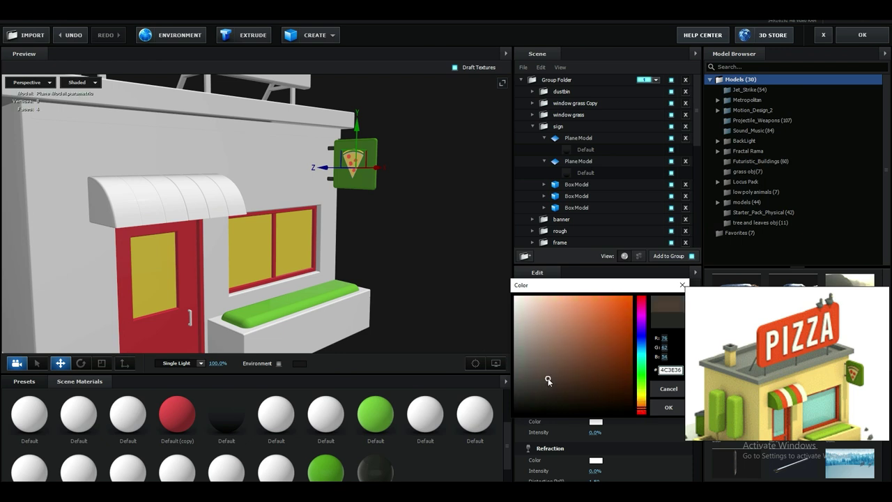
click(662, 414)
scroll(369, 280, down, 3)
middle_drag(369, 280, 401, 283)
scroll(402, 283, up, 3)
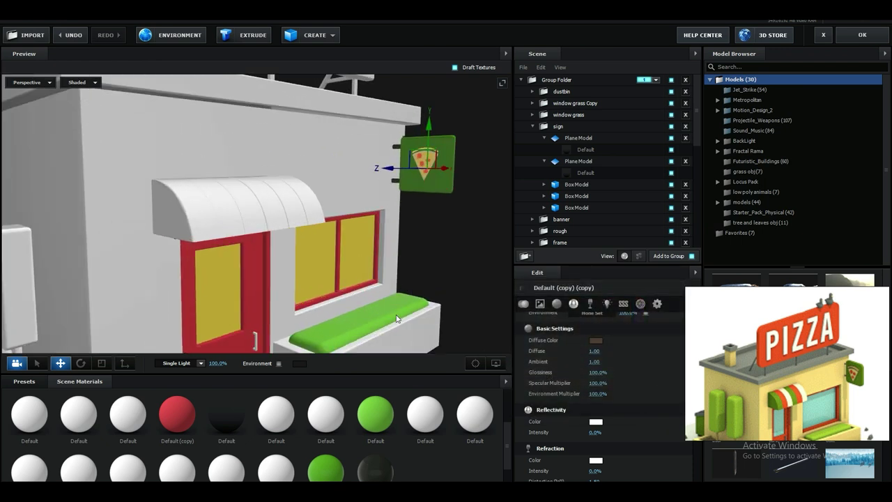
Set the brown bracket material's glossiness to 63%.
drag(600, 375, 584, 373)
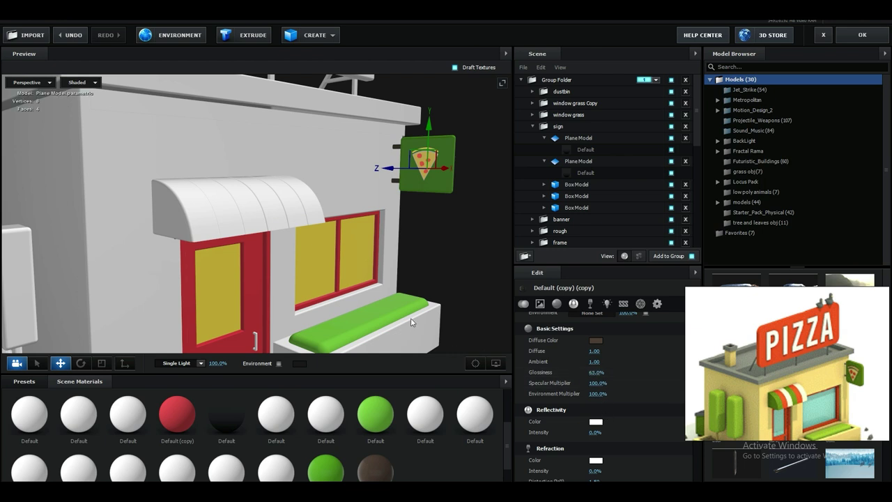
scroll(411, 322, down, 3)
scroll(404, 280, up, 2)
drag(403, 279, 398, 314)
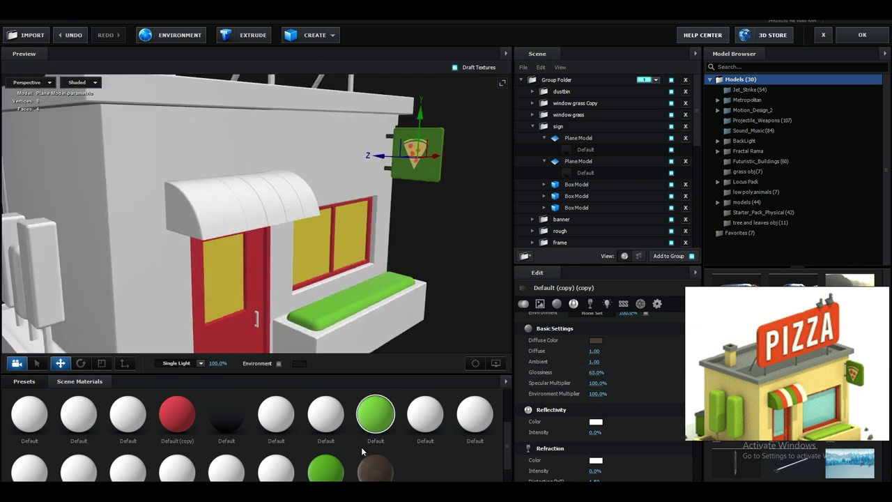
Lower the dark green sign material's glossiness and set the brown bracket material's glossiness to 47%.
click(325, 467)
drag(583, 372, 580, 372)
click(376, 470)
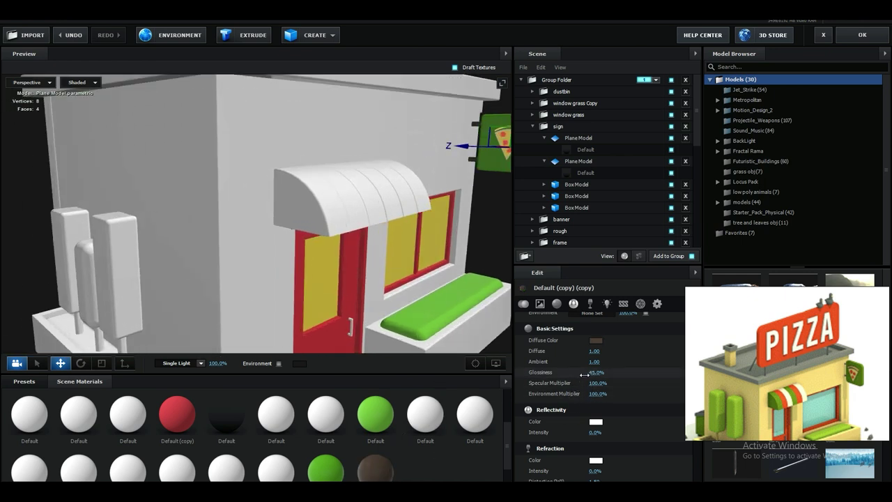
drag(584, 375, 586, 375)
scroll(376, 307, down, 3)
drag(390, 313, 346, 315)
scroll(347, 315, up, 2)
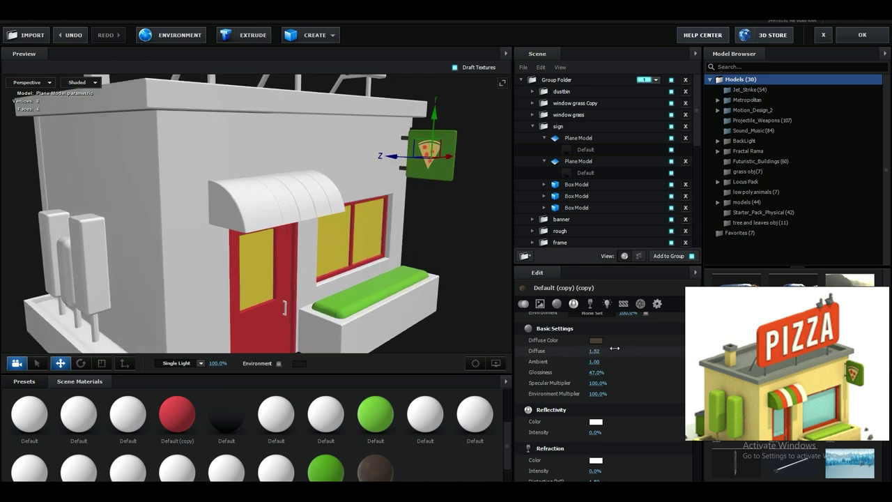
Raise the brown bracket material's diffuse value to about 1.52.
drag(615, 348, 615, 348)
scroll(397, 281, down, 2)
drag(413, 261, 404, 252)
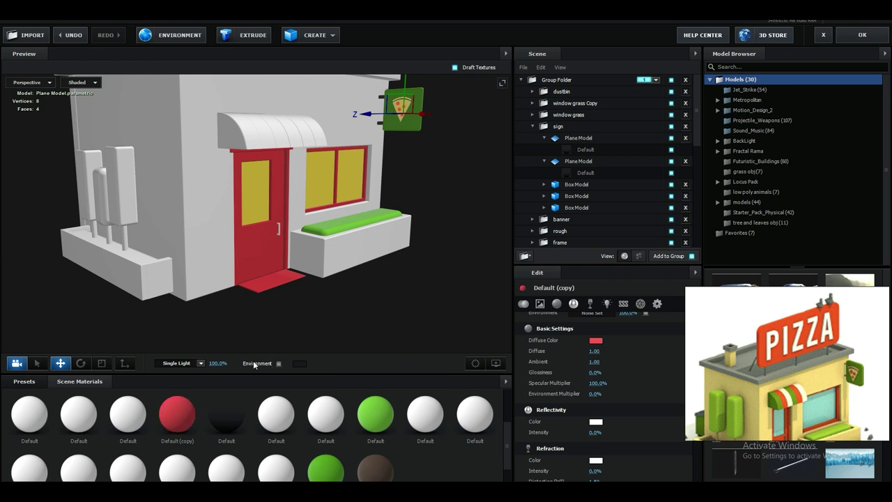
Set the copied red material's diffuse color to orange-red FE583D and its diffuse value to 1.54.
click(596, 341)
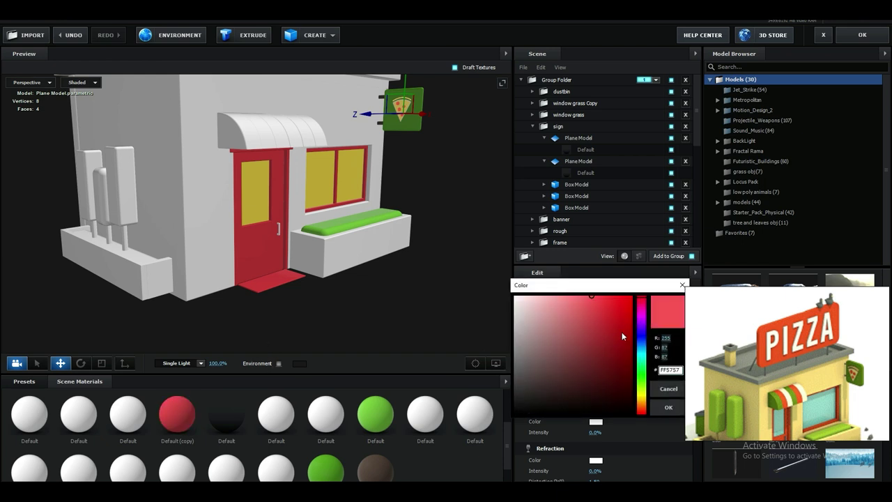
click(642, 411)
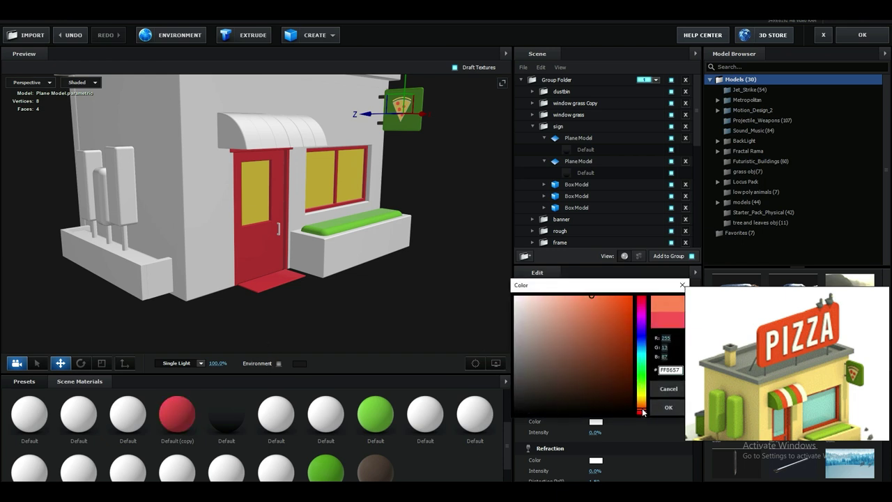
drag(643, 412, 643, 413)
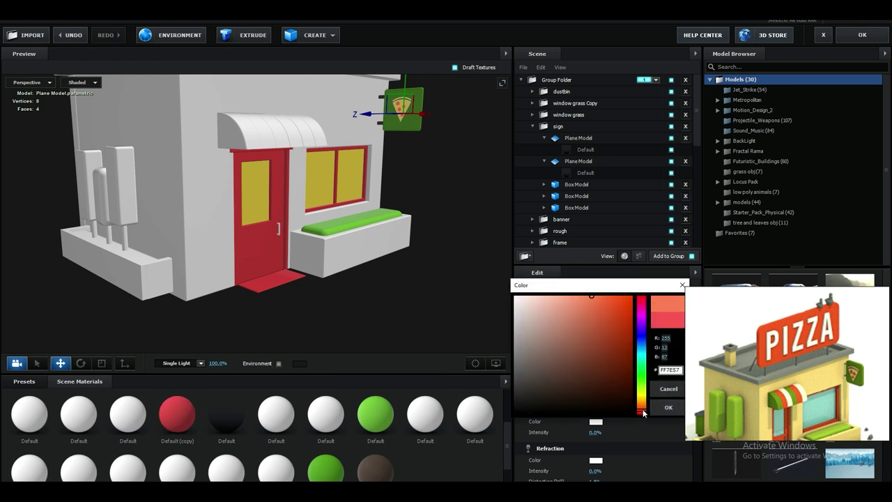
click(603, 297)
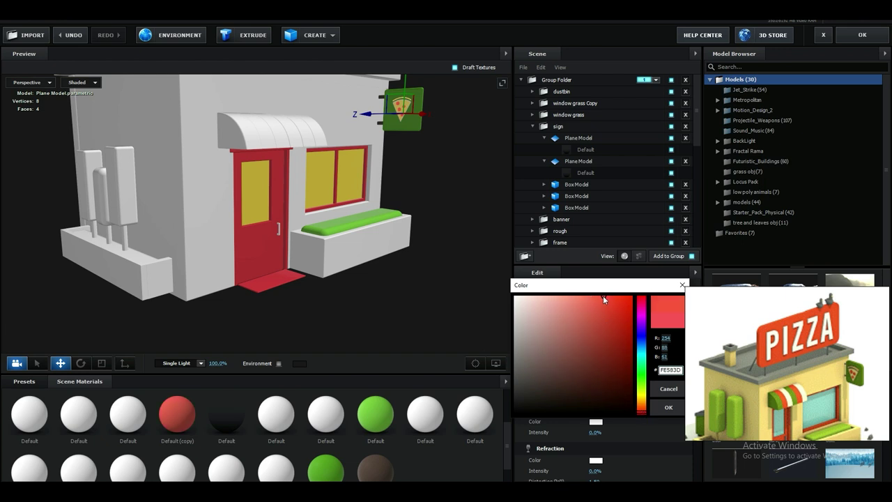
click(669, 407)
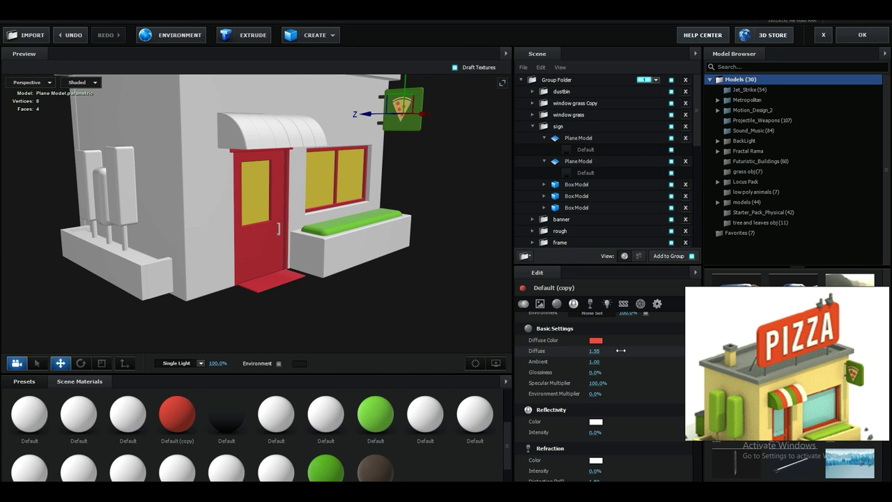
scroll(277, 303, down, 2)
scroll(277, 418, up, 1)
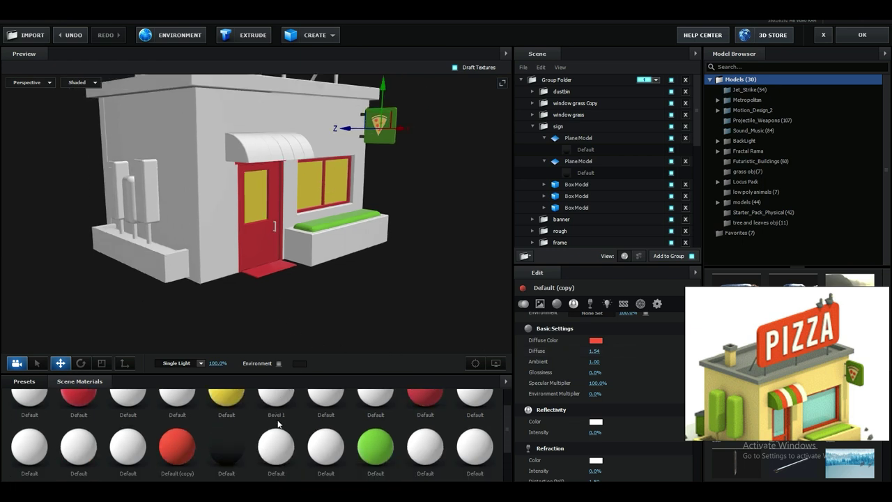
Raise the diffuse value of the red material used on the door and window frames to 2.01.
drag(258, 326, 278, 331)
scroll(278, 331, up, 1)
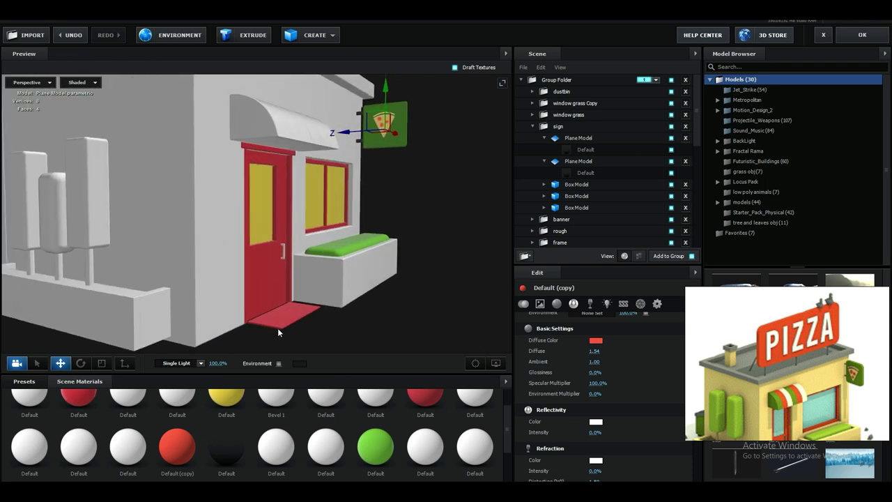
drag(91, 395, 263, 279)
click(79, 399)
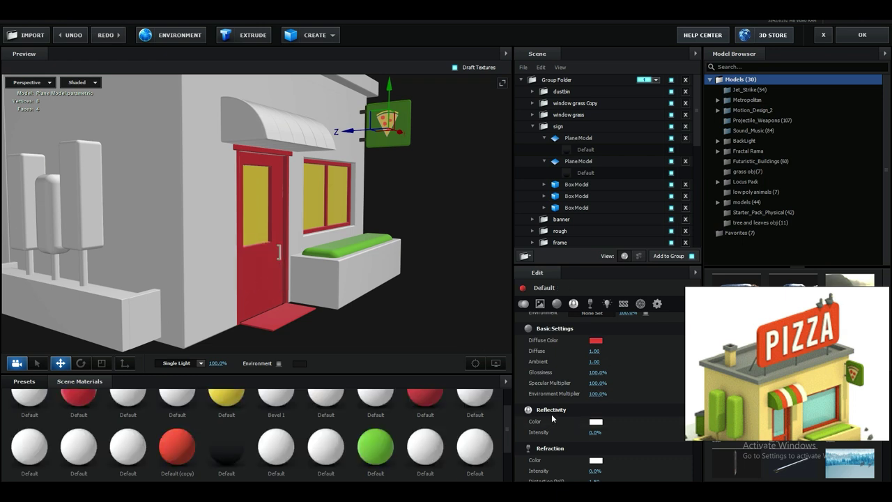
click(598, 342)
click(649, 406)
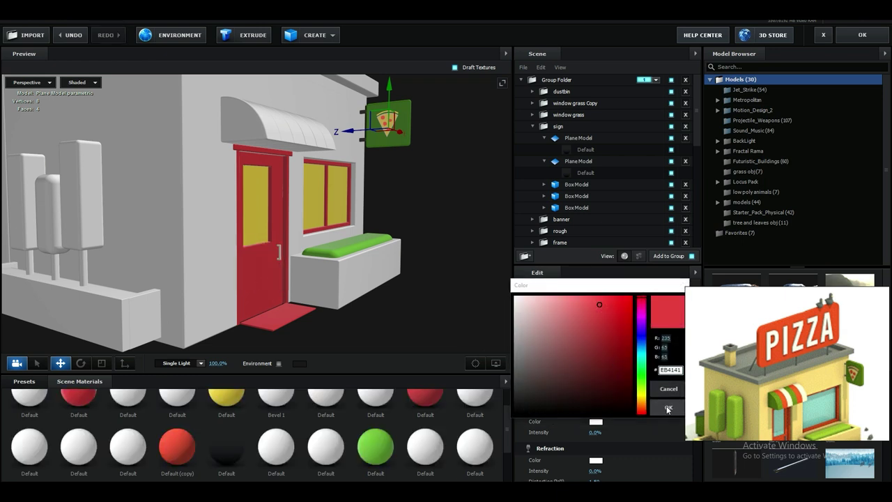
drag(595, 351, 629, 348)
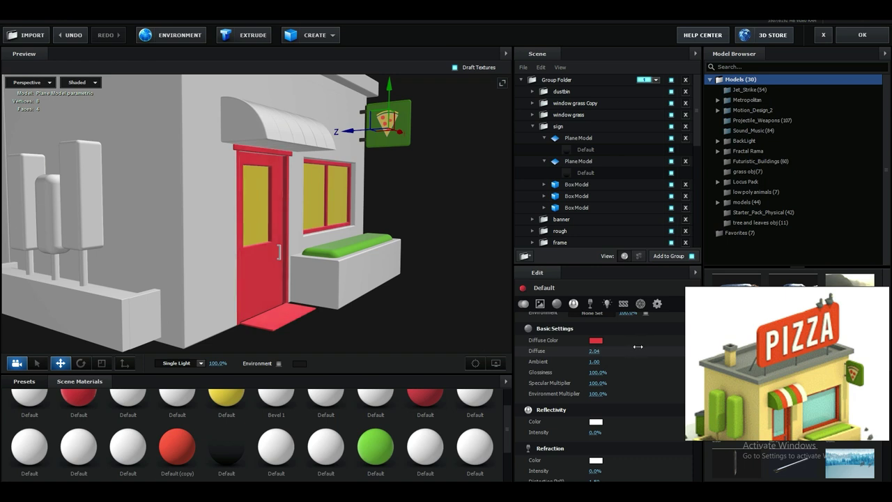
Make the red door material's diffuse color a deeper pure red and set its glossiness to 42%.
click(597, 340)
mouse_move(608, 310)
mouse_down()
mouse_move(620, 315)
mouse_move(617, 332)
mouse_move(617, 318)
mouse_up()
drag(645, 414, 646, 415)
click(670, 409)
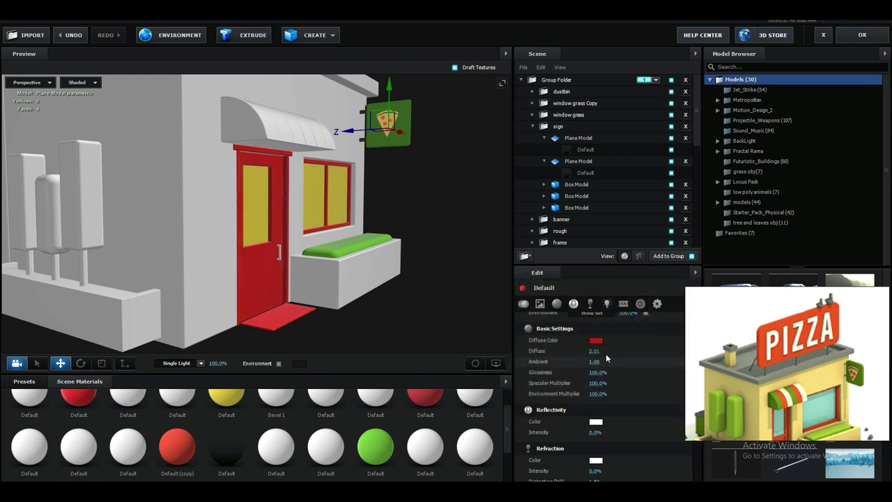
drag(598, 374, 573, 377)
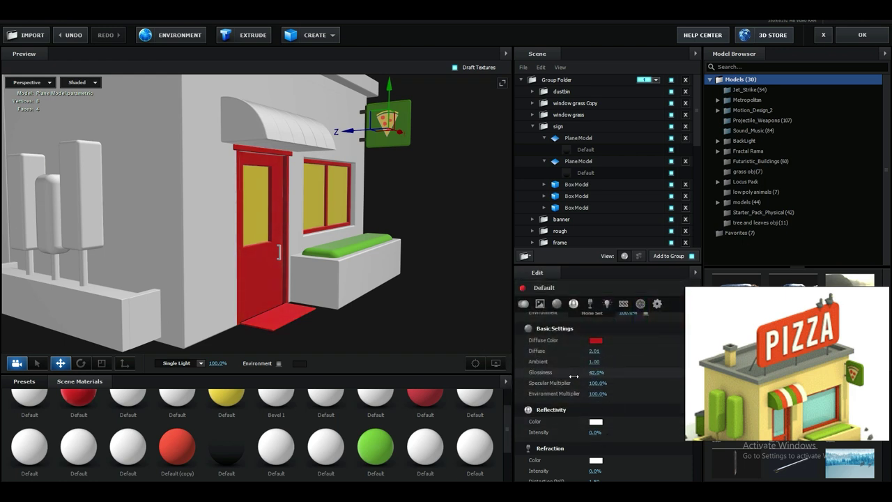
Create a new default material in the scene materials.
scroll(626, 428, down, 5)
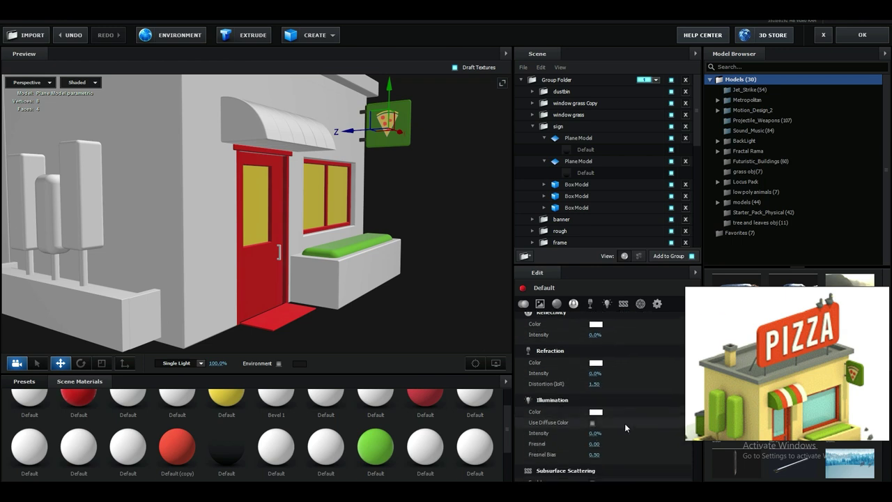
scroll(330, 292, down, 3)
scroll(325, 297, up, 3)
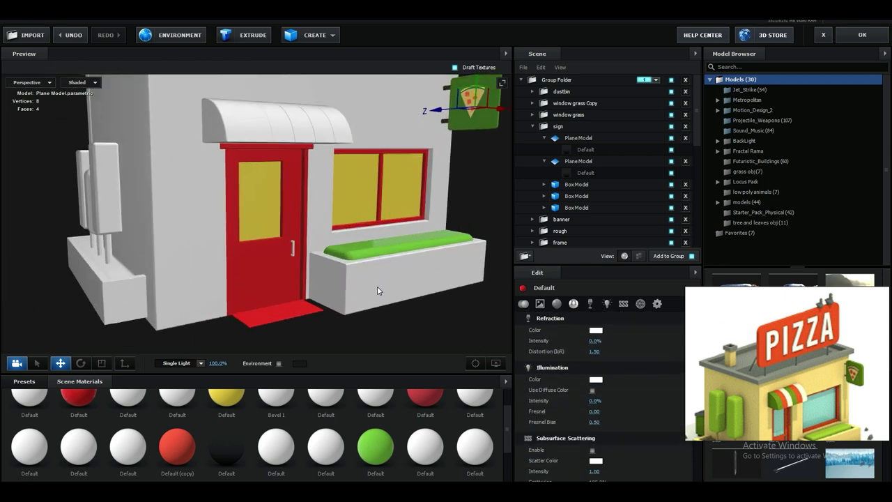
scroll(279, 446, down, 1)
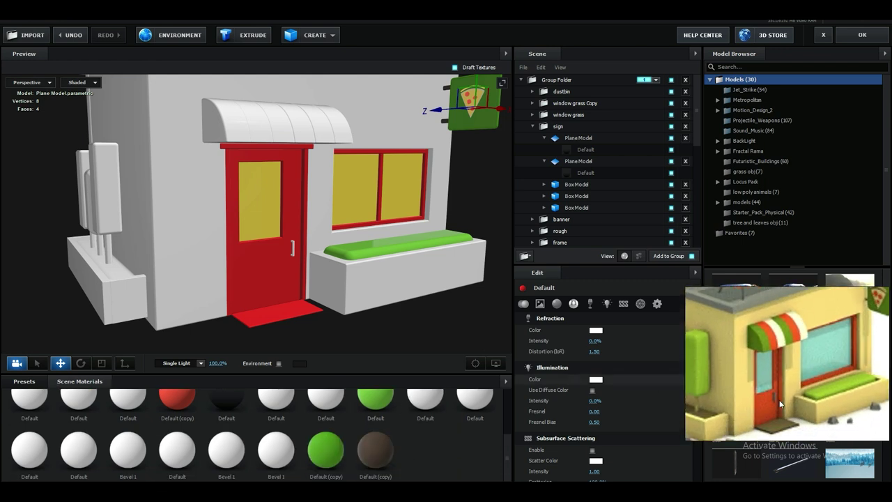
scroll(330, 303, up, 5)
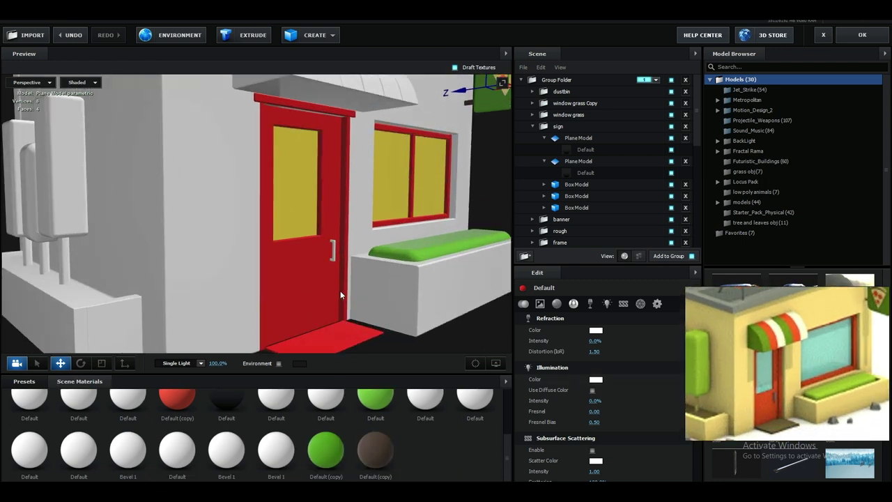
right_click(404, 453)
click(423, 458)
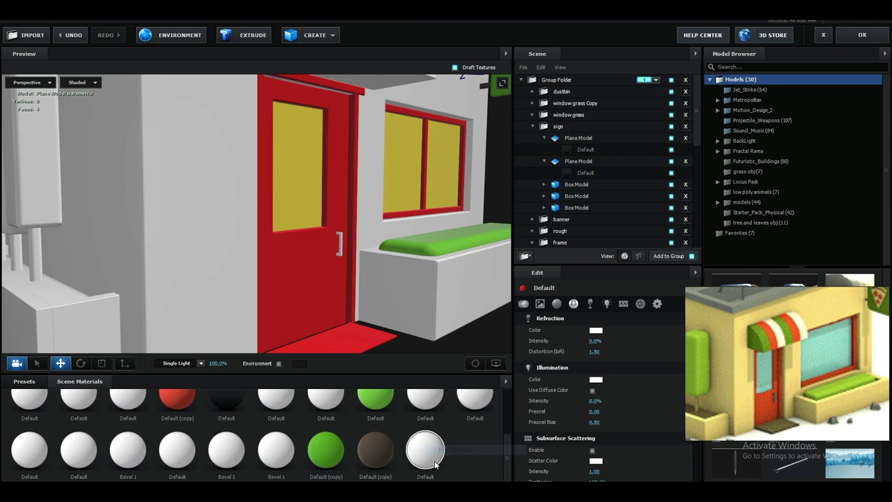
Apply the new white material to the parts of the door handle.
scroll(310, 223, up, 3)
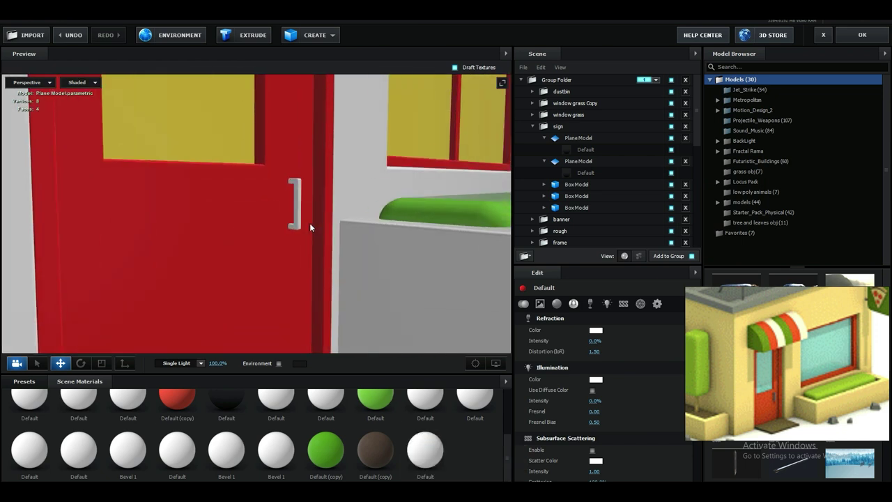
drag(391, 358, 307, 195)
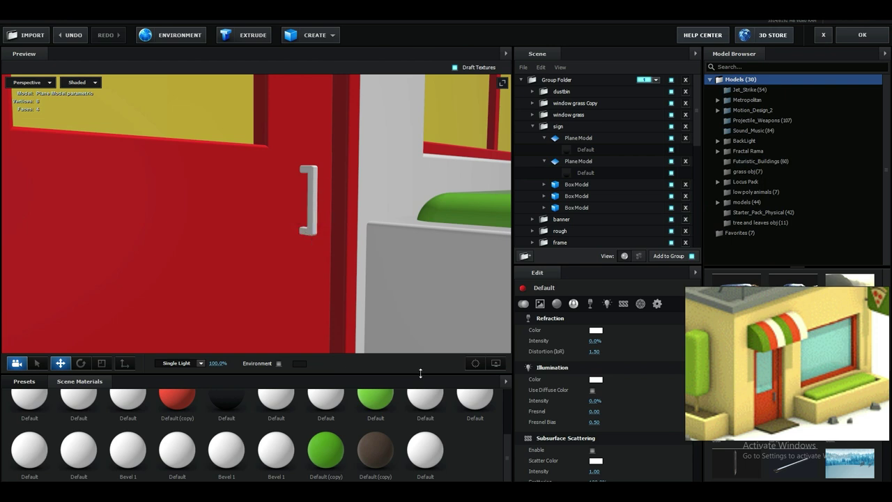
drag(423, 408, 304, 168)
drag(337, 224, 340, 245)
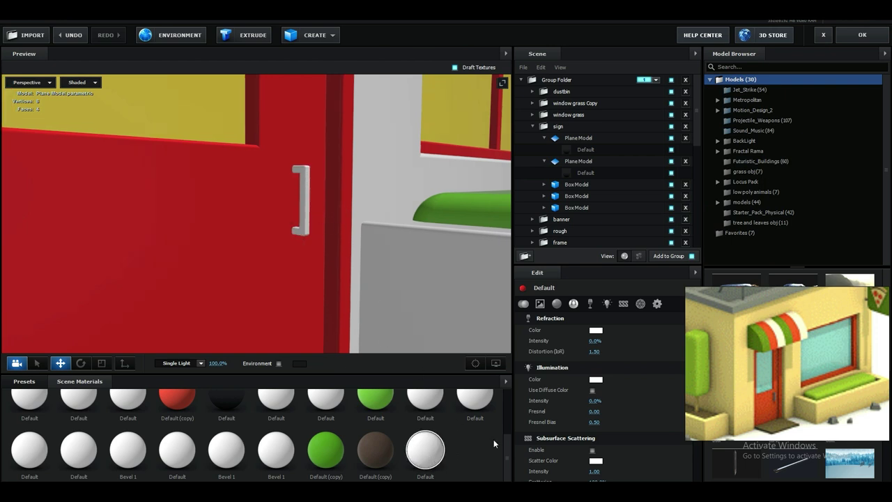
Set the door handle material's diffuse color to black.
scroll(633, 373, up, 5)
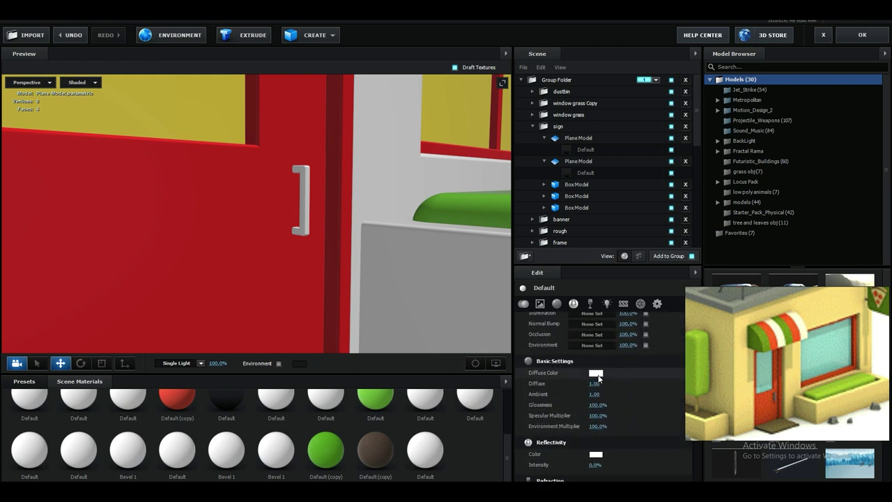
click(598, 375)
drag(558, 408, 498, 452)
click(664, 442)
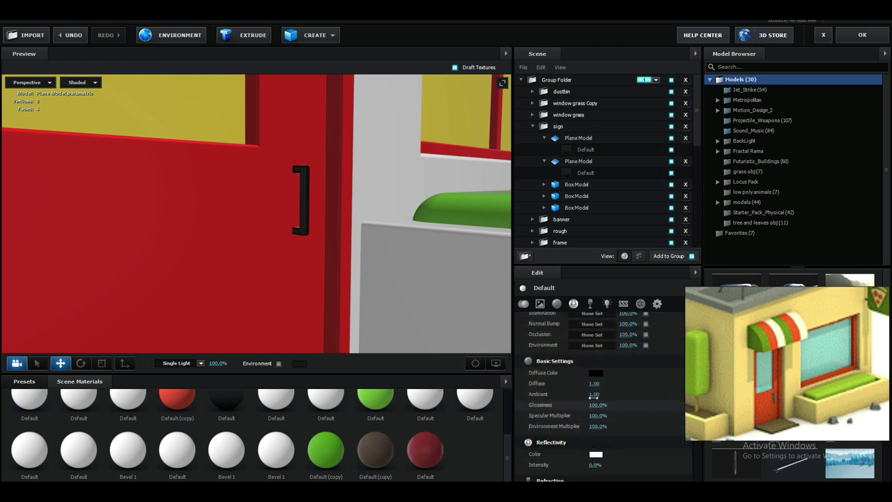
Set the door handle material's reflectivity intensity to 63% and its glossiness to 29%.
scroll(612, 415, down, 1)
drag(594, 432, 623, 432)
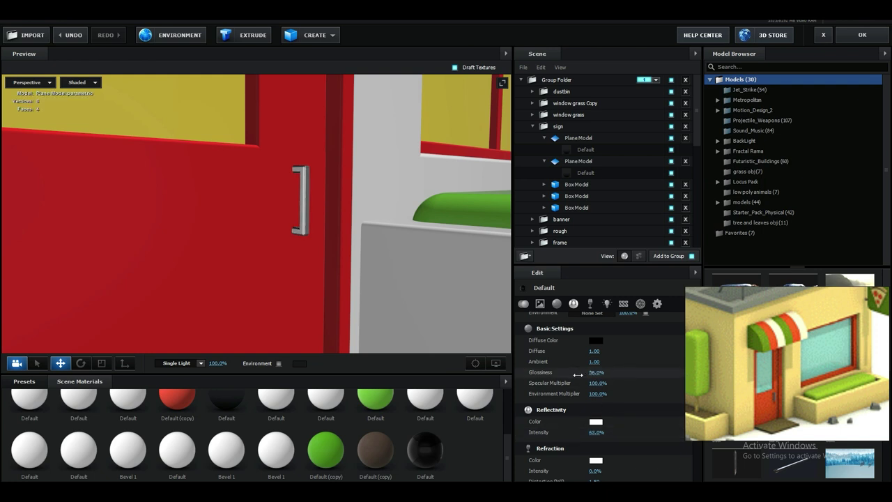
drag(570, 375, 557, 375)
scroll(348, 251, down, 8)
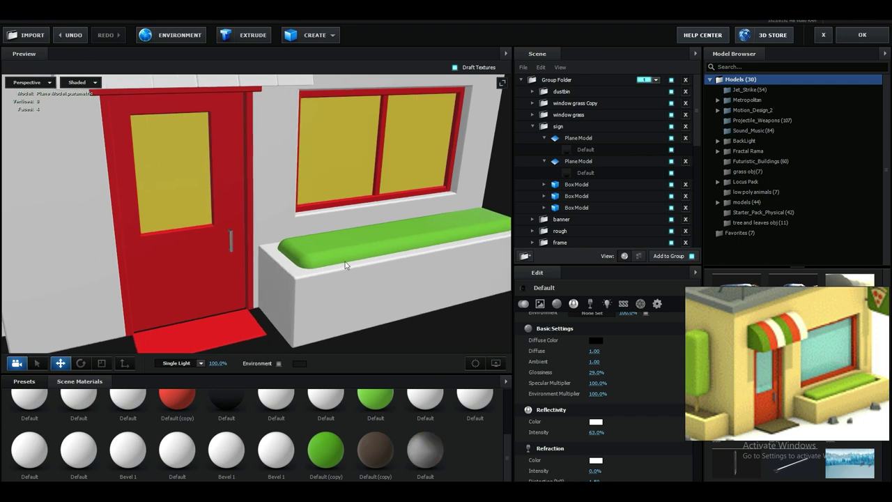
drag(345, 261, 363, 287)
scroll(379, 273, down, 5)
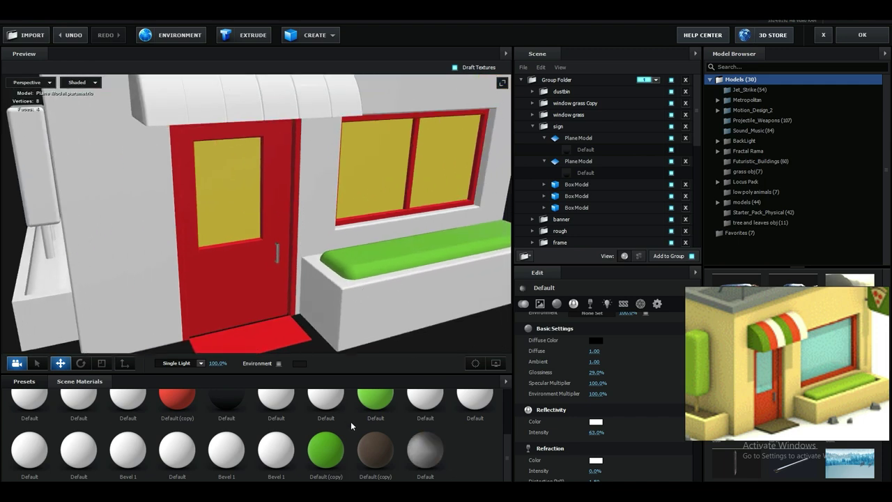
Change the blend mode of the yellow door and window glass material to Add.
right_click(464, 441)
click(354, 429)
scroll(354, 426, up, 2)
click(227, 418)
click(656, 304)
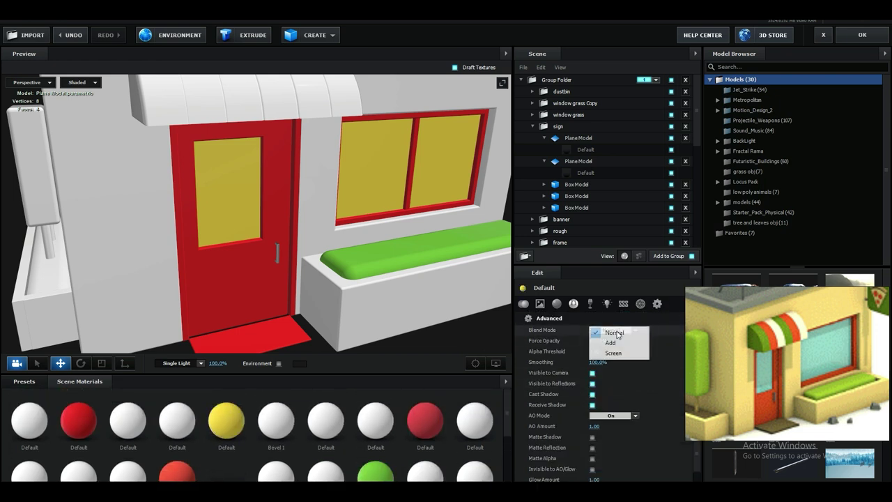
click(611, 343)
drag(386, 293, 474, 318)
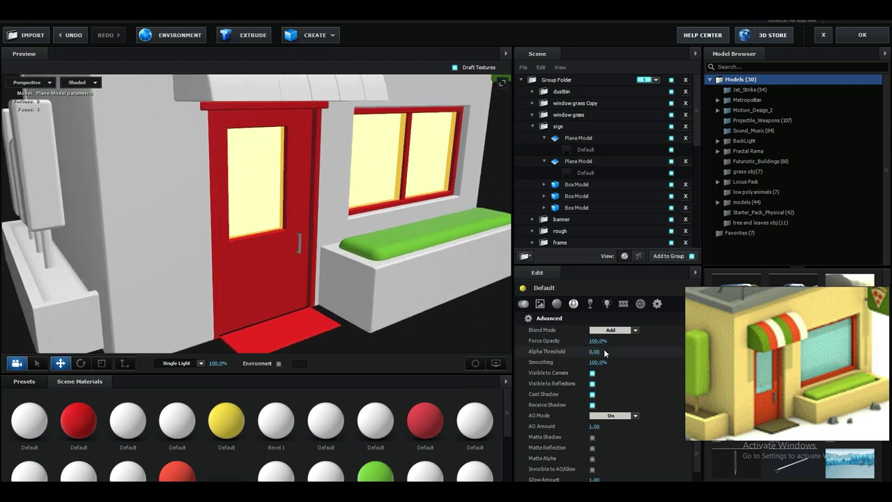
Lower the glass material's diffuse to 0.15 and set its diffuse color to dark gray 2C2C2C.
scroll(596, 362, down, 5)
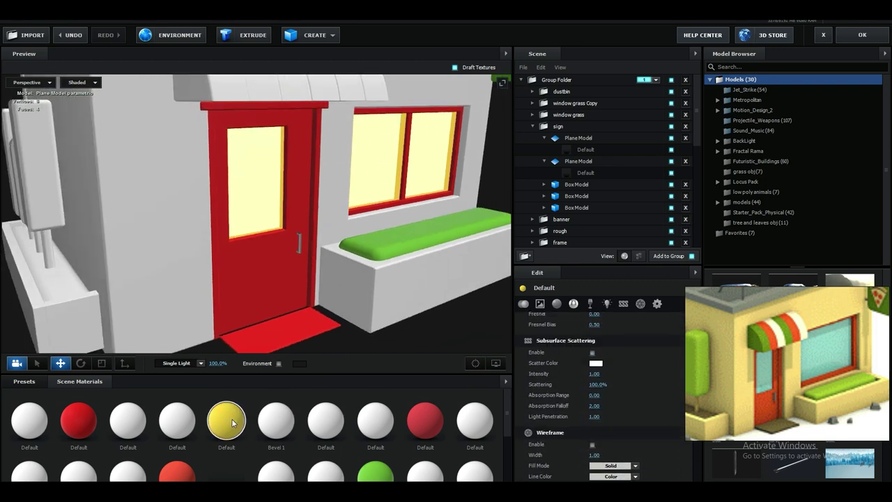
scroll(613, 370, up, 4)
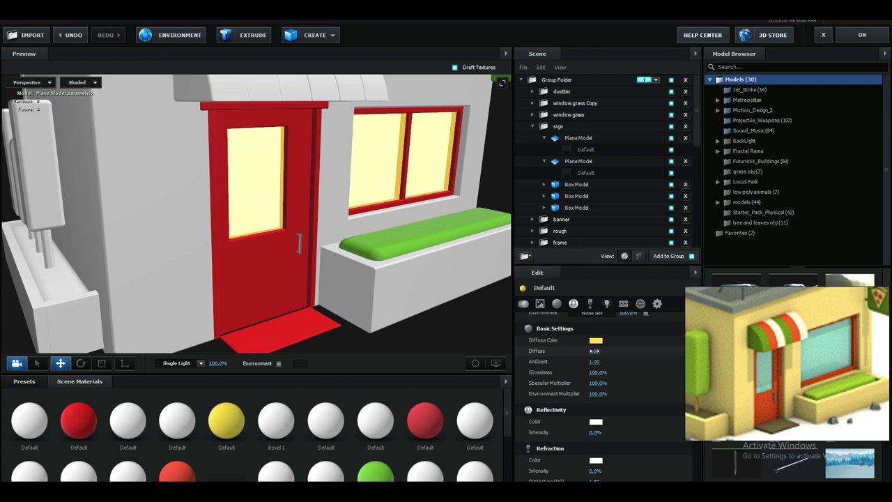
drag(596, 351, 491, 394)
click(597, 341)
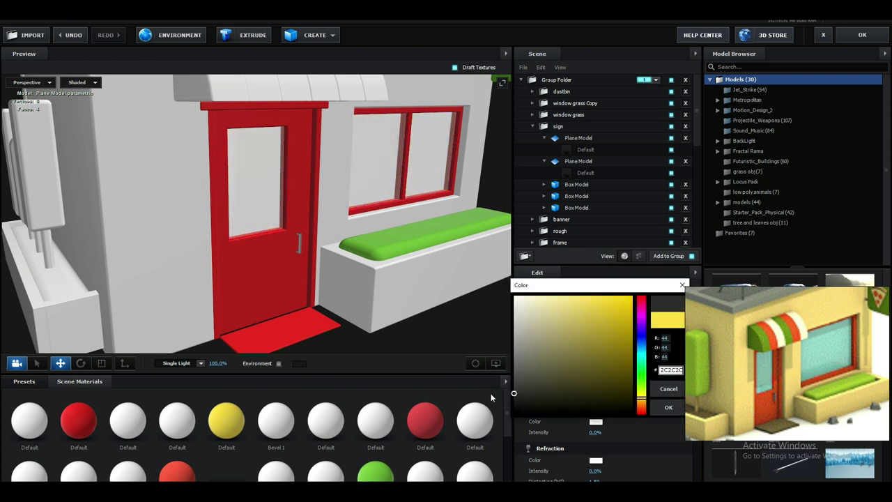
click(669, 405)
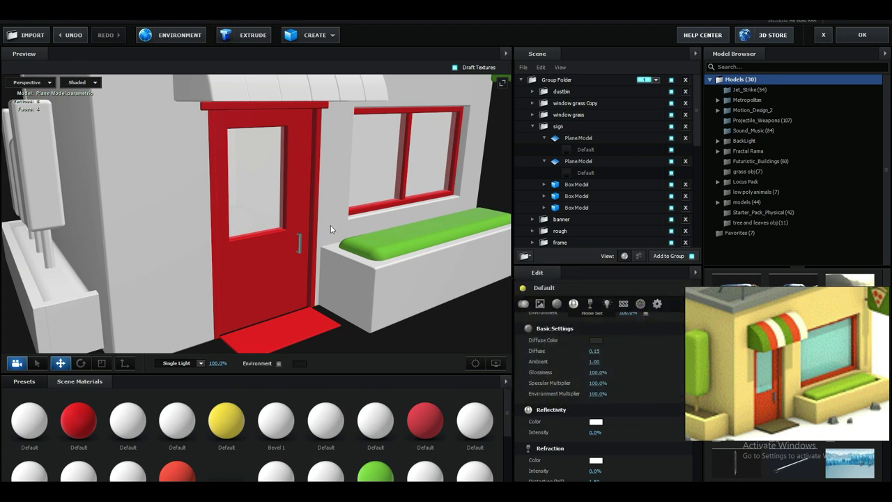
Set the diffuse color of the inner box behind the door and window glass to light turquoise 70F1DD.
scroll(599, 202, down, 10)
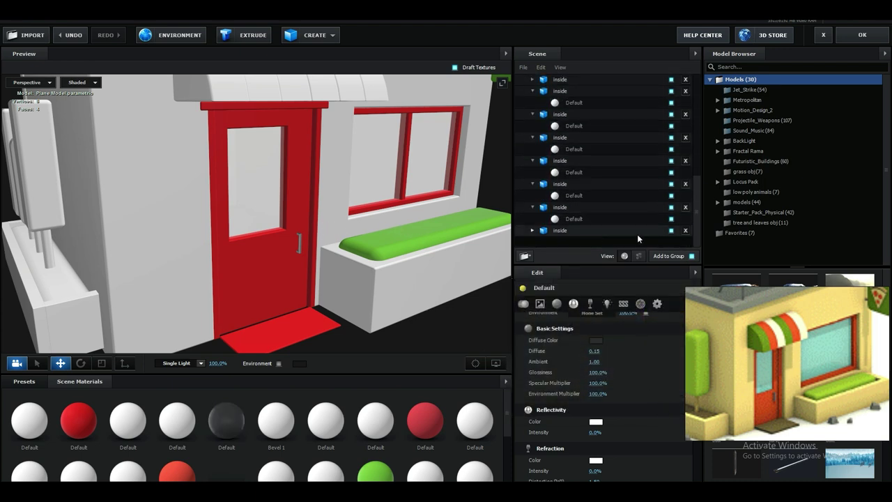
click(672, 231)
click(672, 231)
click(649, 231)
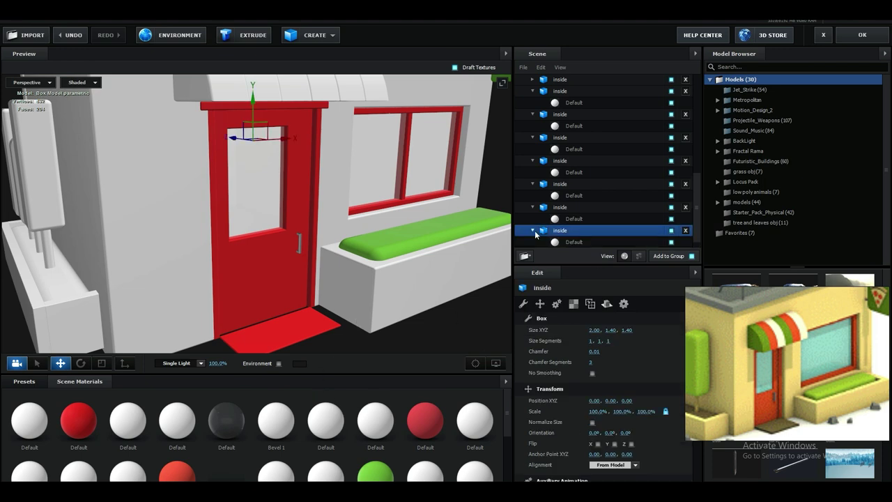
click(570, 242)
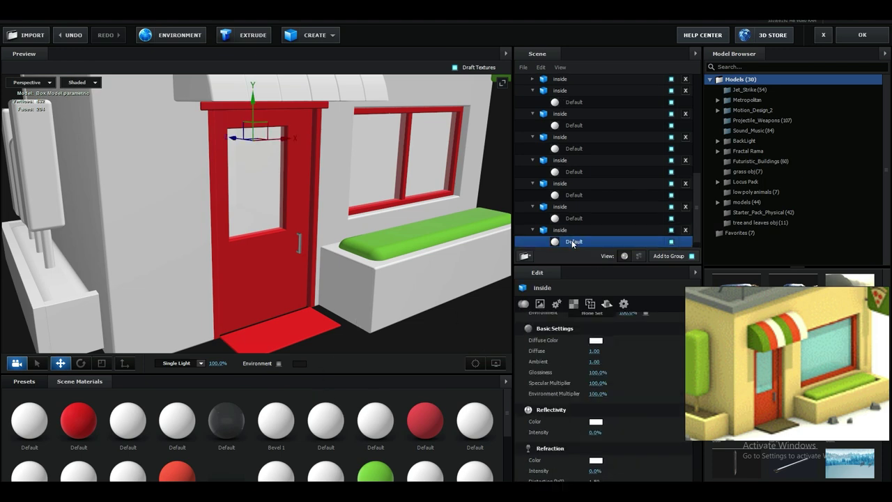
click(600, 341)
drag(645, 388, 642, 354)
mouse_move(578, 331)
mouse_down()
mouse_move(592, 312)
mouse_move(576, 303)
mouse_up()
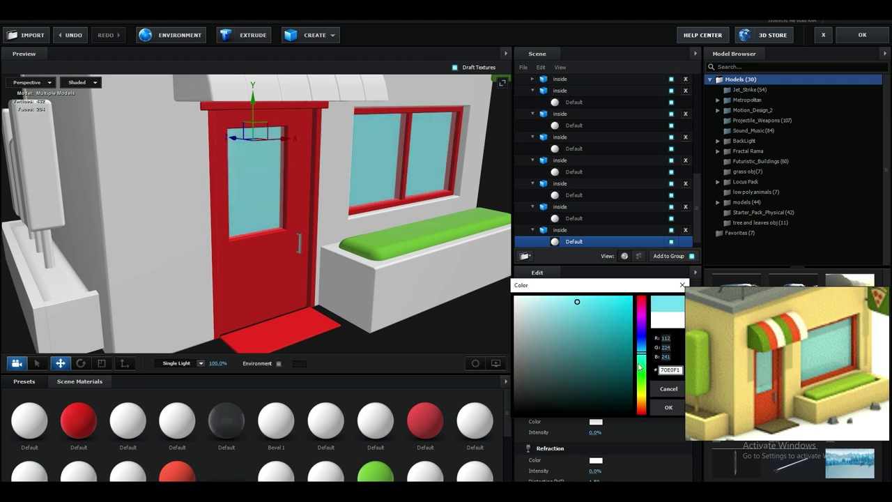
drag(639, 366, 642, 361)
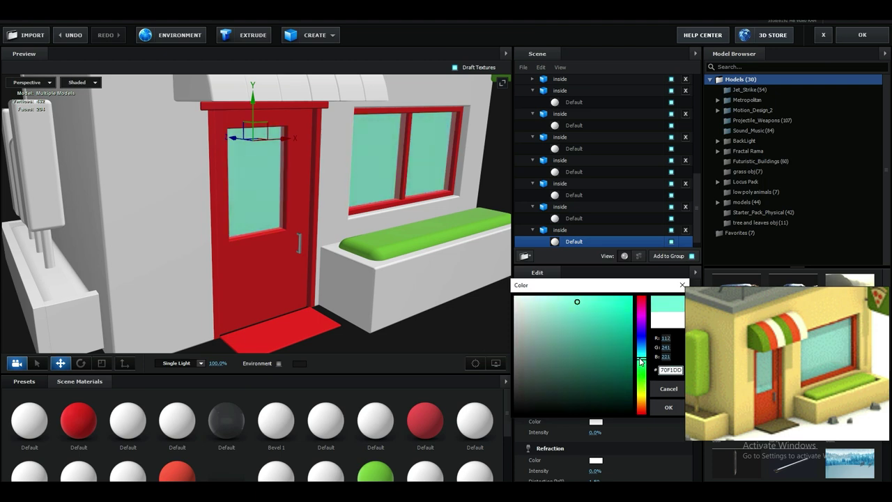
click(666, 407)
Examine the shop's tinted glass, awning and facade from several angles.
scroll(474, 274, down, 5)
drag(454, 284, 356, 253)
middle_drag(356, 253, 395, 280)
scroll(395, 279, up, 3)
drag(418, 280, 388, 277)
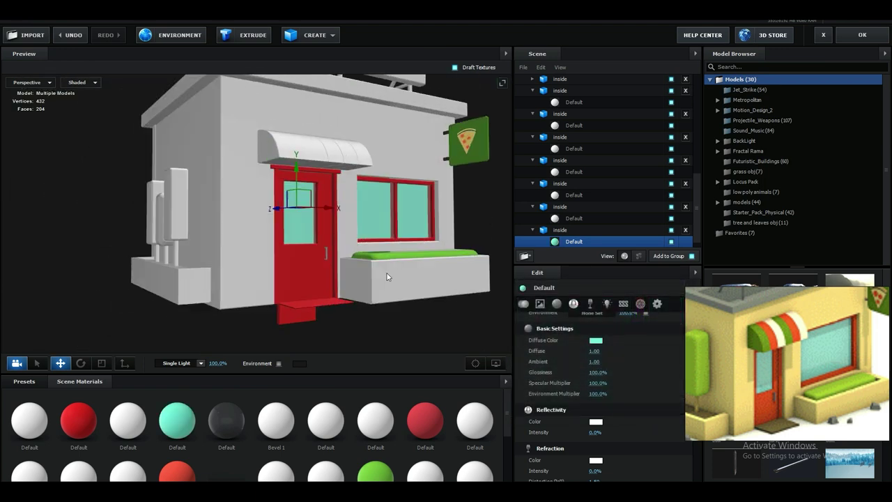
scroll(413, 274, up, 2)
scroll(415, 278, down, 5)
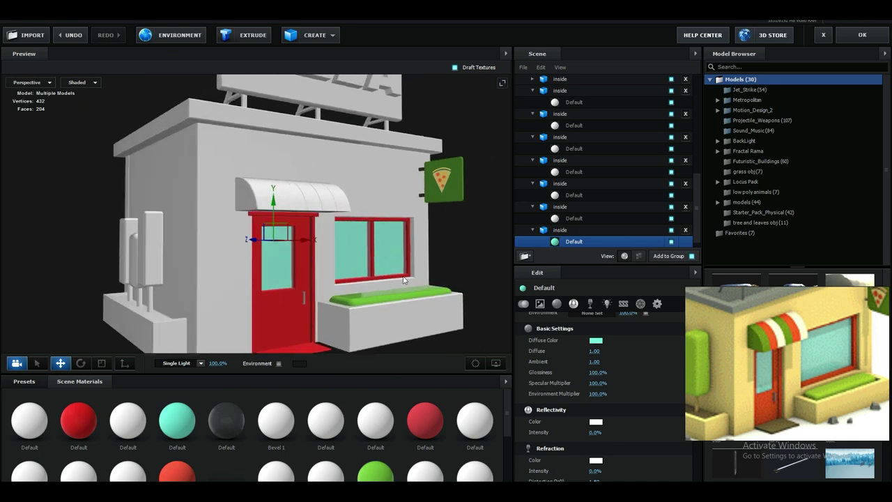
scroll(369, 206, up, 5)
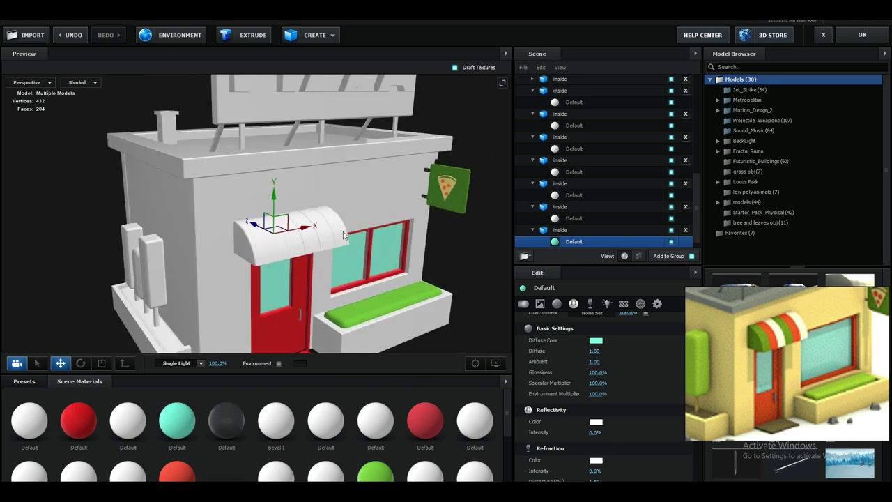
Create a new default material and apply it to the front wall pieces above and beside the door.
scroll(423, 411, down, 3)
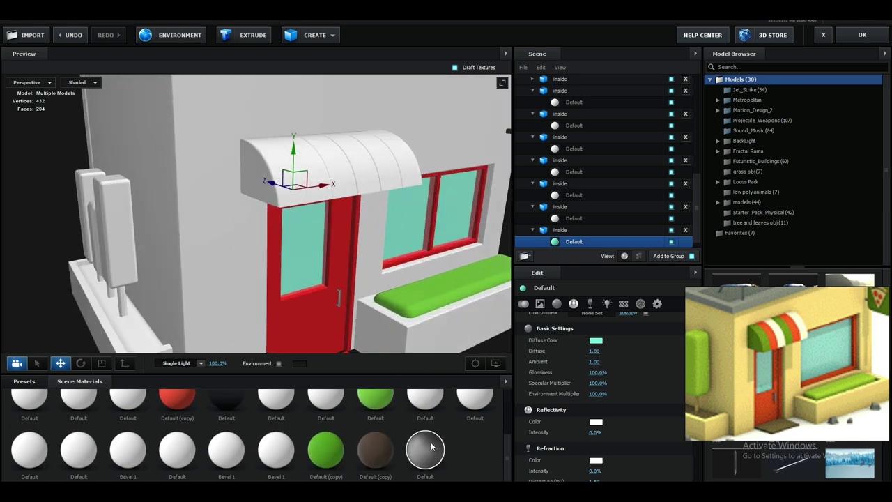
right_click(452, 437)
click(460, 444)
drag(474, 453, 398, 103)
drag(481, 443, 378, 270)
Set the new wall material's diffuse color to a light orange tan.
click(479, 461)
scroll(608, 403, up, 5)
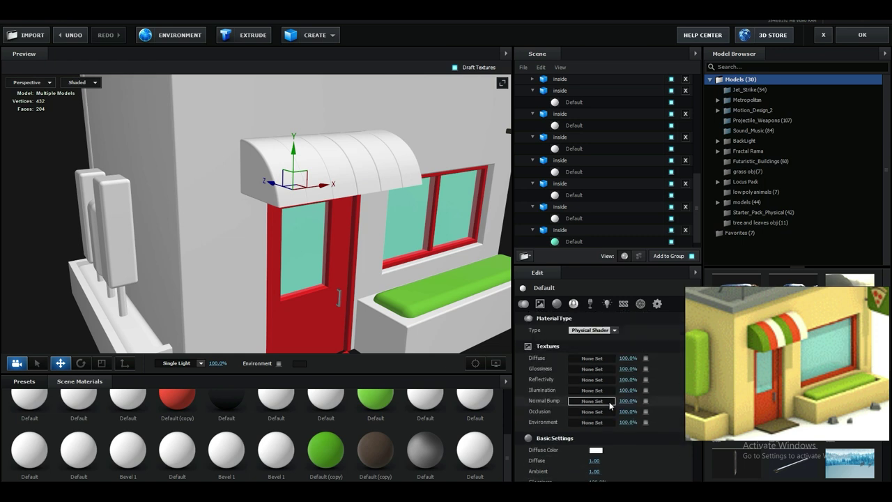
scroll(609, 403, down, 3)
click(597, 387)
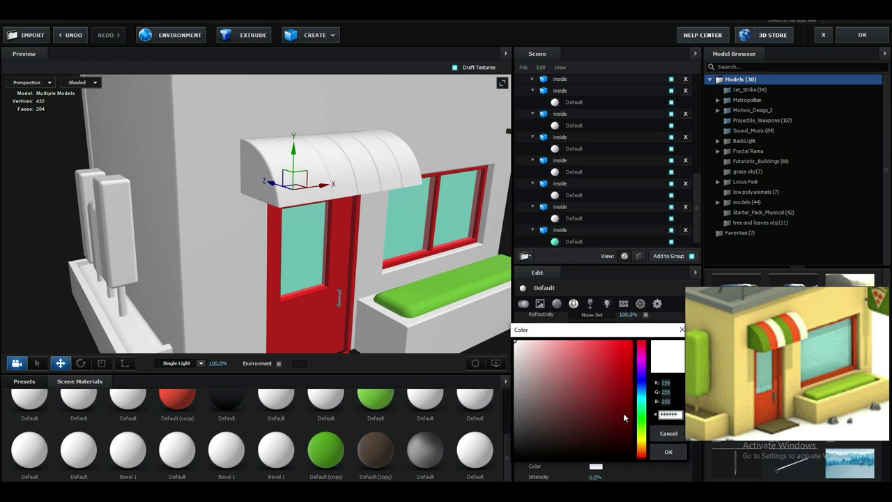
click(643, 446)
click(615, 371)
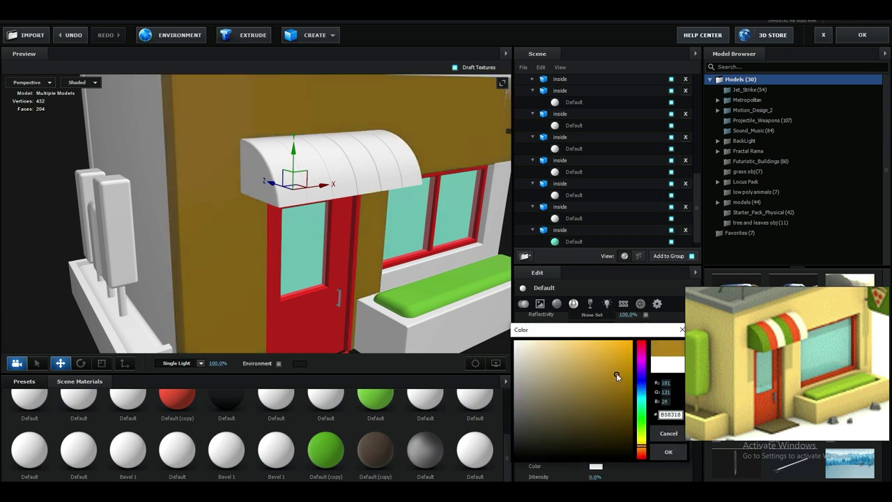
drag(641, 446, 642, 443)
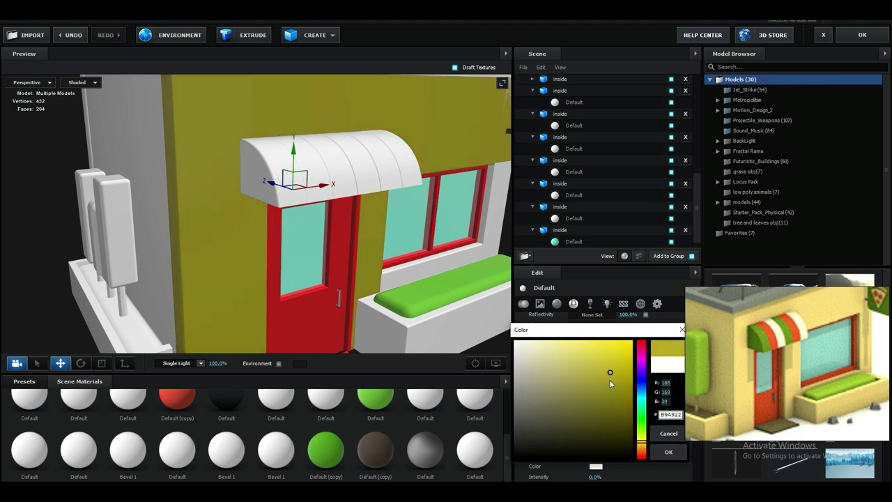
drag(610, 381, 615, 360)
drag(643, 444, 644, 447)
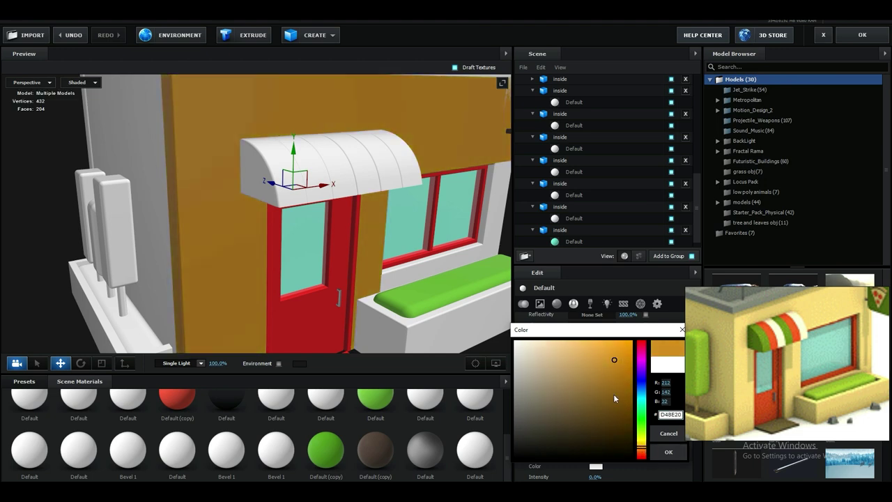
click(569, 344)
click(667, 456)
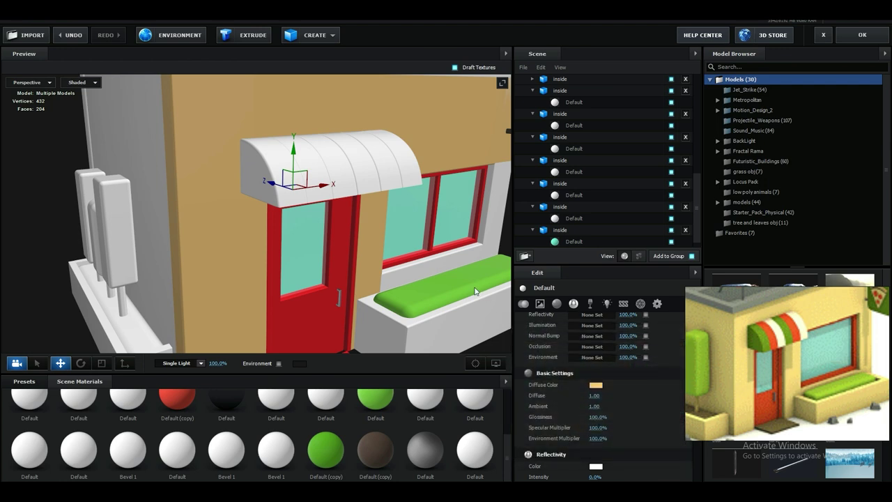
Apply the tan wall material to the front wall around the window and to the strip beneath the roof edge.
scroll(474, 289, down, 5)
drag(441, 293, 438, 283)
scroll(440, 290, up, 5)
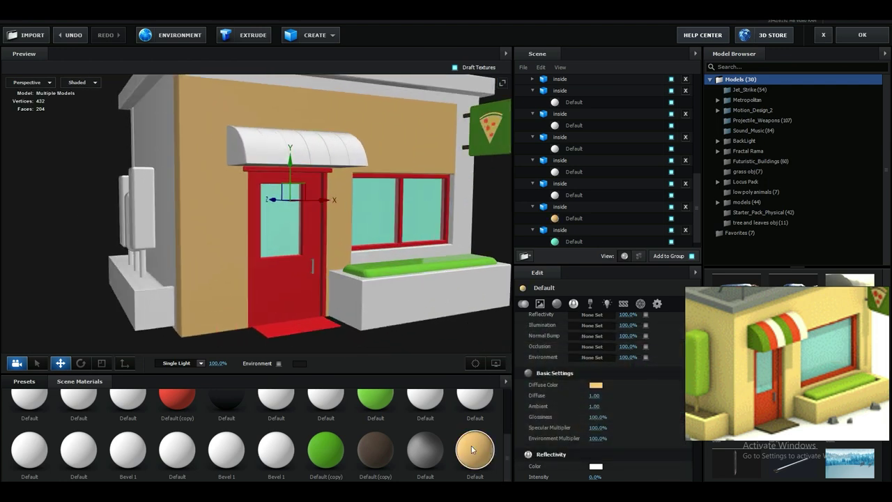
drag(471, 446, 488, 241)
scroll(461, 242, down, 5)
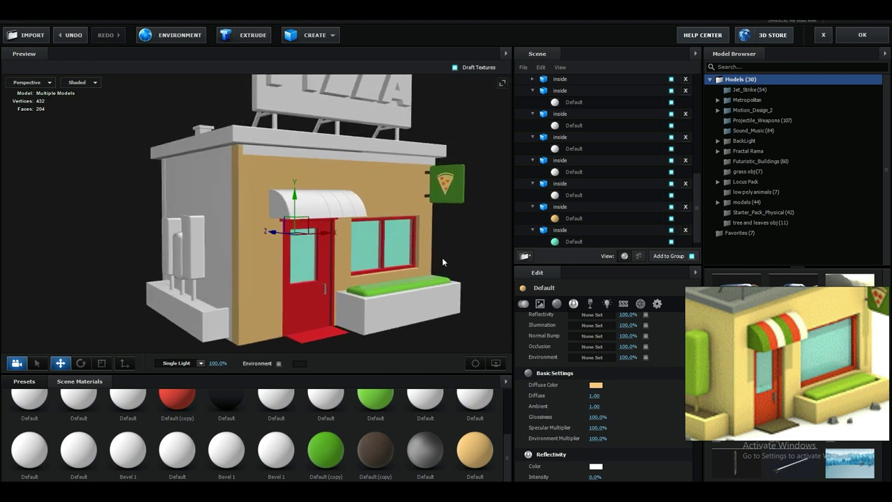
middle_drag(432, 288, 449, 282)
drag(476, 450, 293, 146)
Raise the tan wall material's diffuse to 1.38 and set its glossiness to 41%.
drag(595, 395, 620, 395)
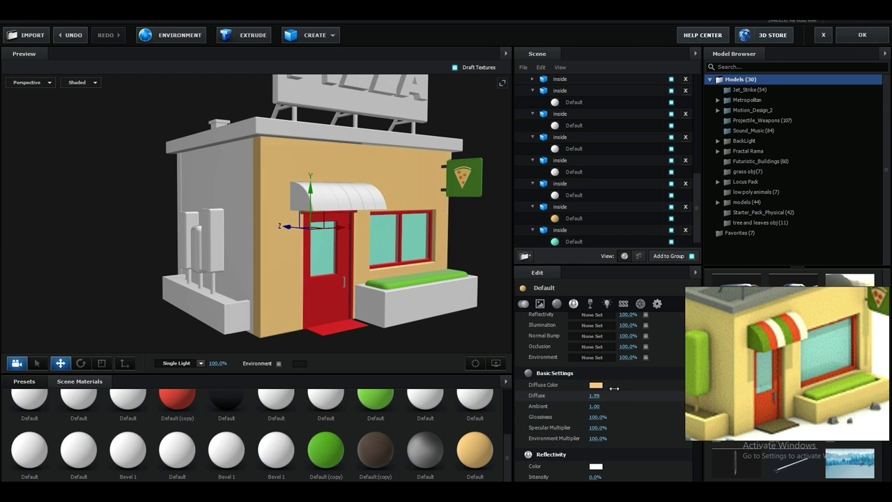
scroll(622, 412, down, 1)
scroll(622, 412, down, 1)
drag(599, 352, 592, 354)
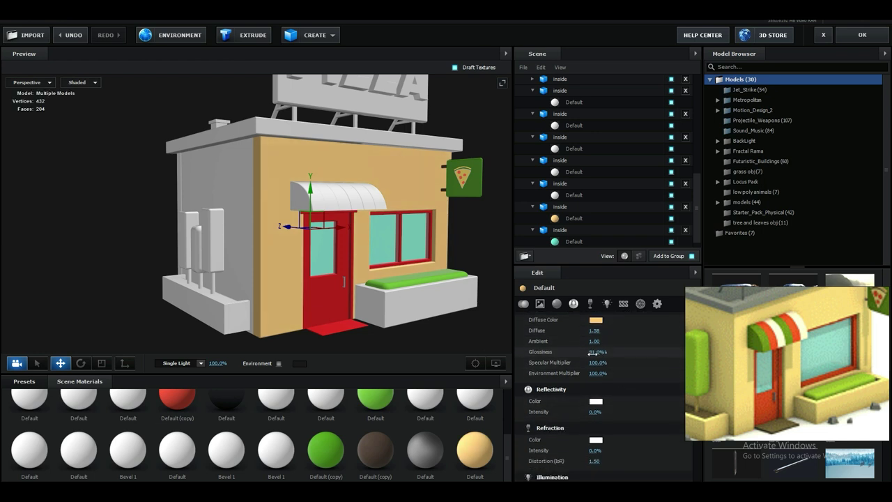
scroll(417, 283, down, 4)
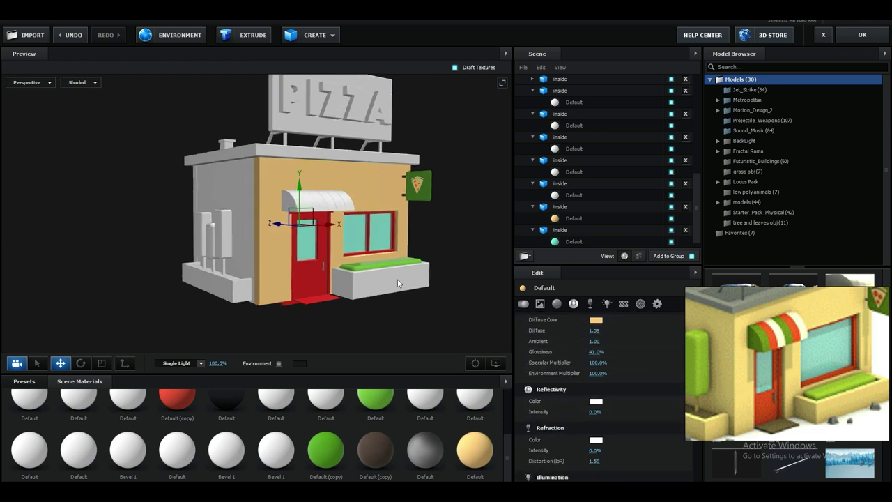
Apply the tan wall material to the side wall behind the small trees and to the planter in front of it.
drag(476, 457, 246, 291)
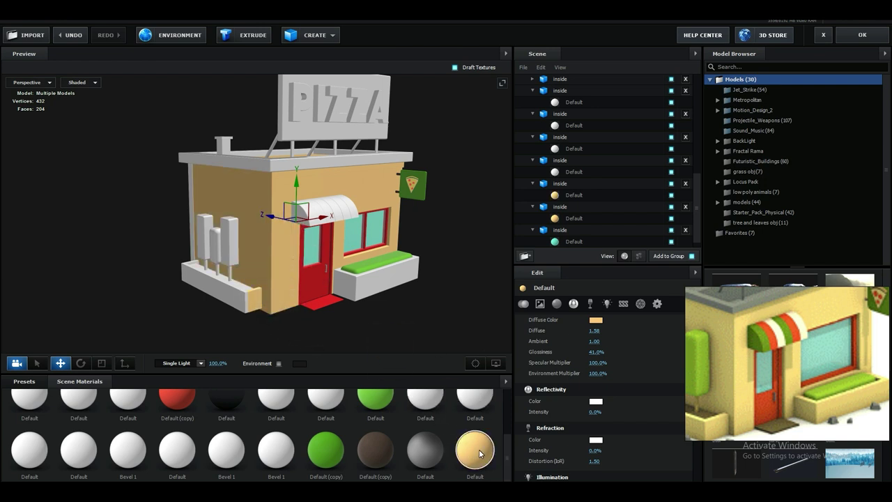
drag(479, 454, 231, 302)
drag(231, 302, 336, 316)
drag(478, 452, 333, 303)
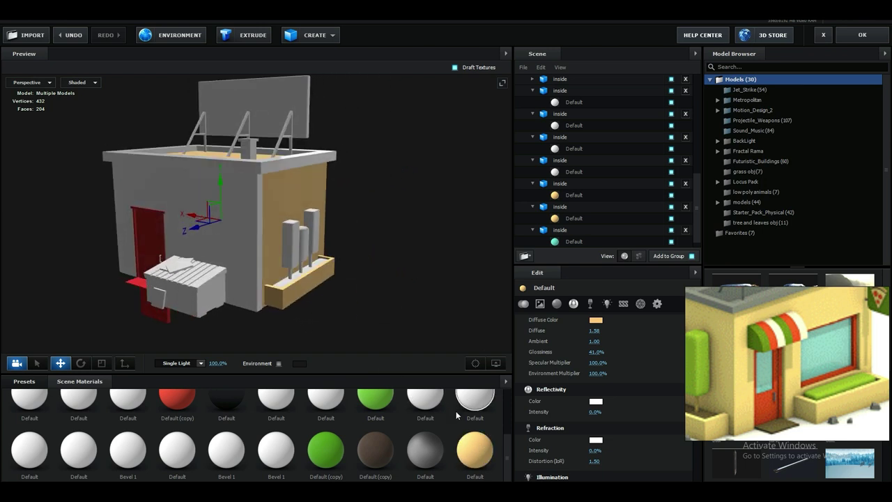
Apply the tan wall material to the back wall sections and the remaining side wall.
drag(456, 414, 342, 332)
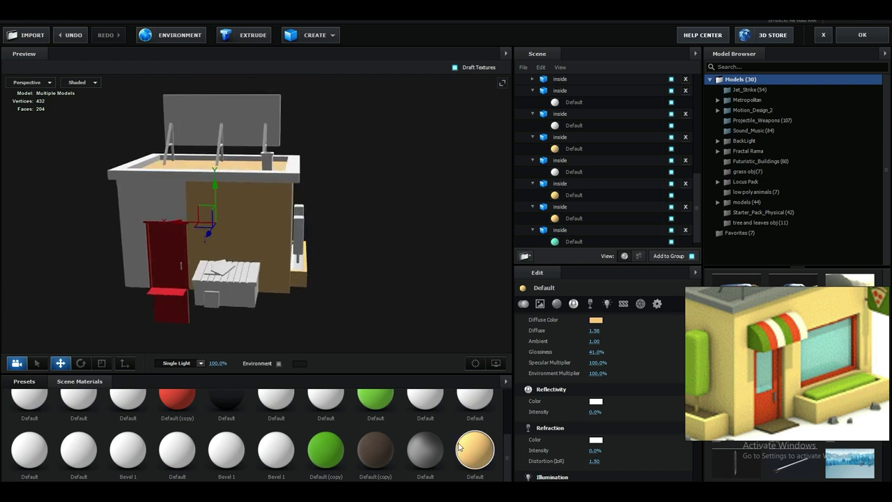
drag(458, 444, 160, 207)
drag(366, 304, 407, 284)
drag(471, 443, 151, 234)
drag(167, 287, 241, 288)
drag(473, 446, 165, 262)
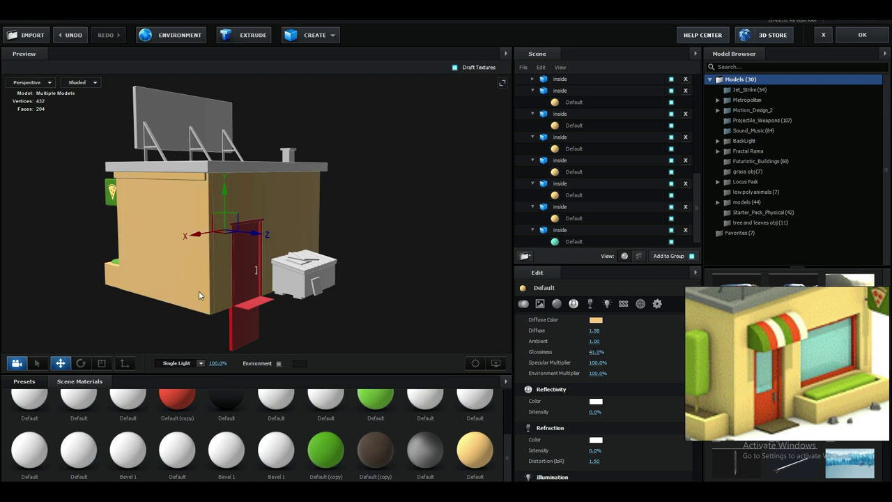
Lengthen the trim strip beneath the roof edge on the sign-side wall and shift it to line up with the wall.
mouse_move(199, 296)
mouse_down()
mouse_move(227, 300)
mouse_move(198, 296)
mouse_up()
scroll(172, 283, up, 4)
mouse_move(126, 274)
mouse_down()
mouse_move(188, 272)
mouse_move(141, 272)
mouse_move(132, 281)
mouse_up()
drag(98, 225, 159, 244)
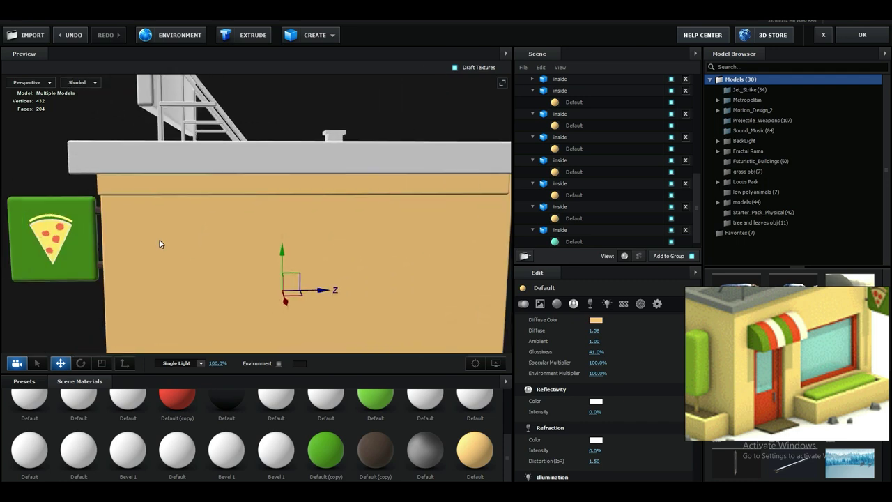
click(149, 192)
scroll(148, 192, down, 3)
drag(148, 192, 167, 216)
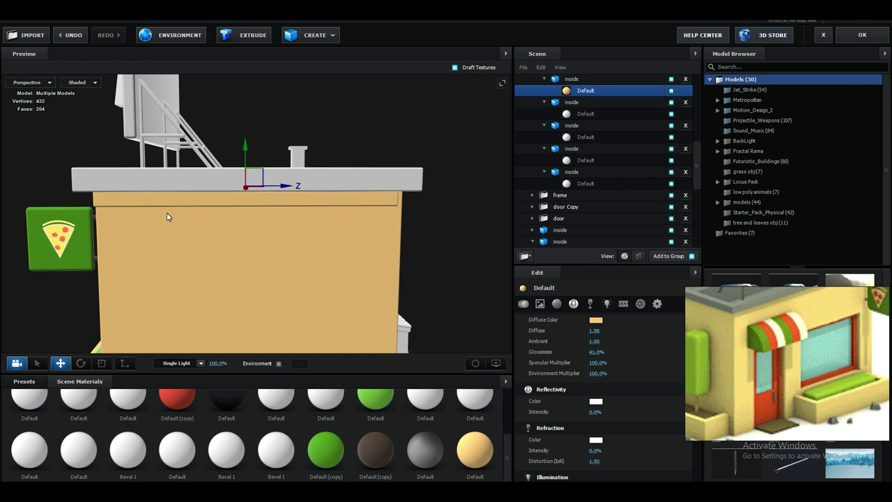
key(r)
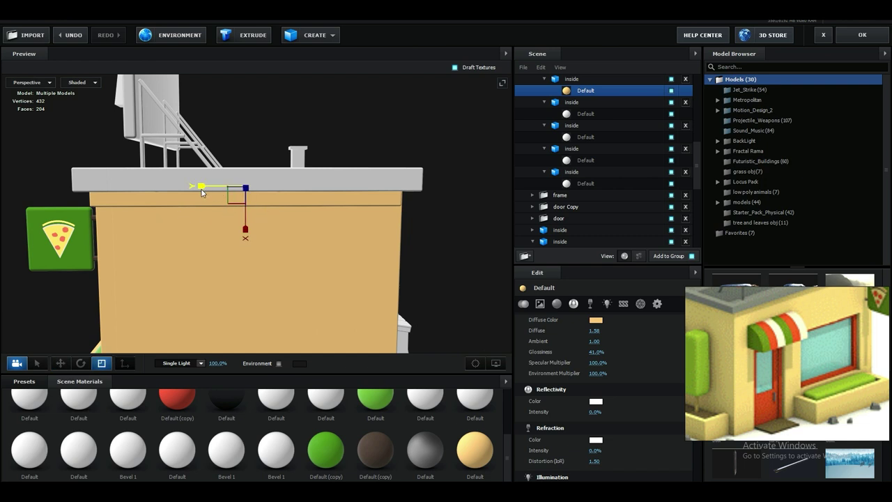
key(w)
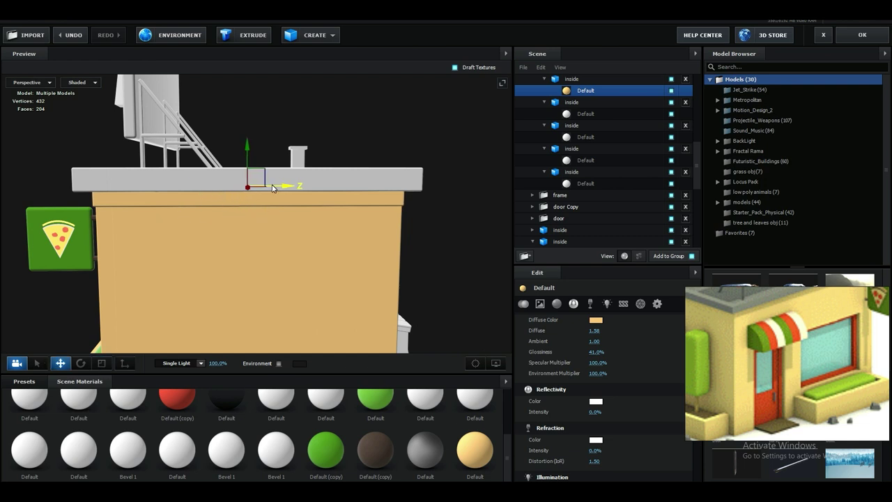
Fit a copy of the trim strip beneath the roof edge along the back wall with a length of 2.20.
drag(272, 189, 246, 194)
drag(612, 329, 589, 330)
drag(469, 192, 354, 193)
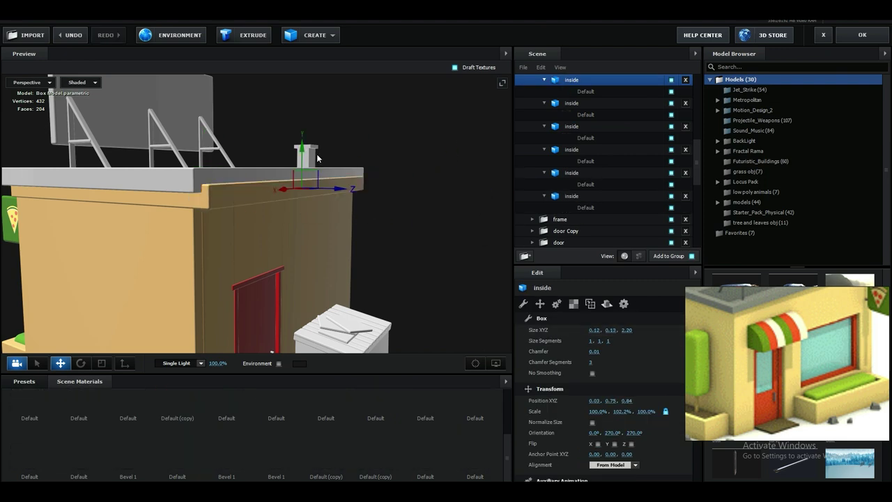
Duplicate the trim strip, rotate the copy to 0°, 0°, 270°, and place and shorten it along the wall behind the small trees.
drag(391, 224, 263, 216)
key(ctrl+d)
click(81, 363)
drag(189, 202, 241, 196)
click(61, 363)
drag(314, 231, 254, 179)
drag(628, 330, 610, 330)
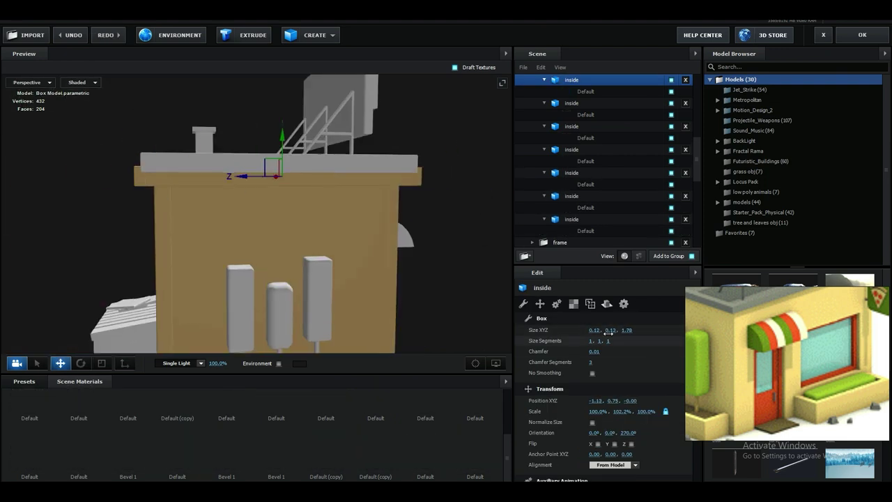
Align the new trim strip under the roof edge and set its size to 0.12 × 0.09 × 1.65.
scroll(272, 195, up, 3)
drag(279, 184, 194, 175)
drag(611, 330, 608, 330)
drag(300, 175, 319, 166)
drag(335, 219, 362, 209)
key(ctrl+z)
drag(593, 331, 596, 332)
drag(314, 202, 482, 344)
scroll(240, 272, down, 5)
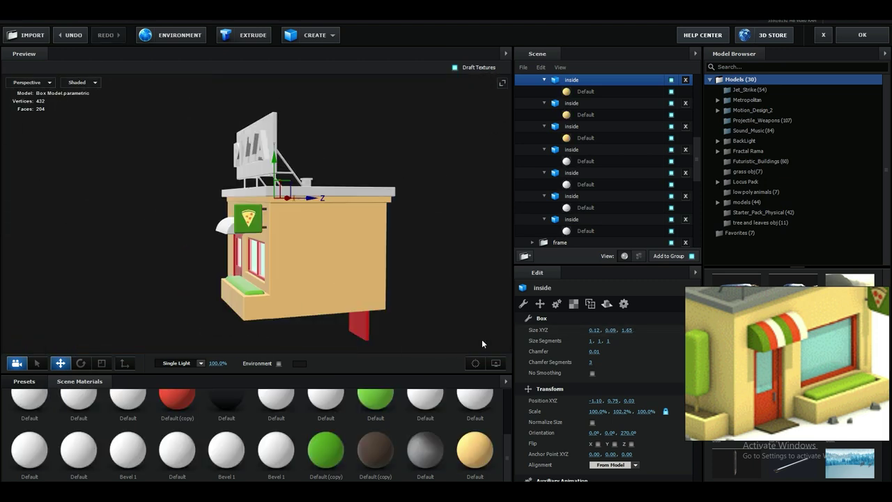
Duplicate the tan wall material and change the copy's diffuse color to dark gray.
right_click(477, 456)
click(499, 389)
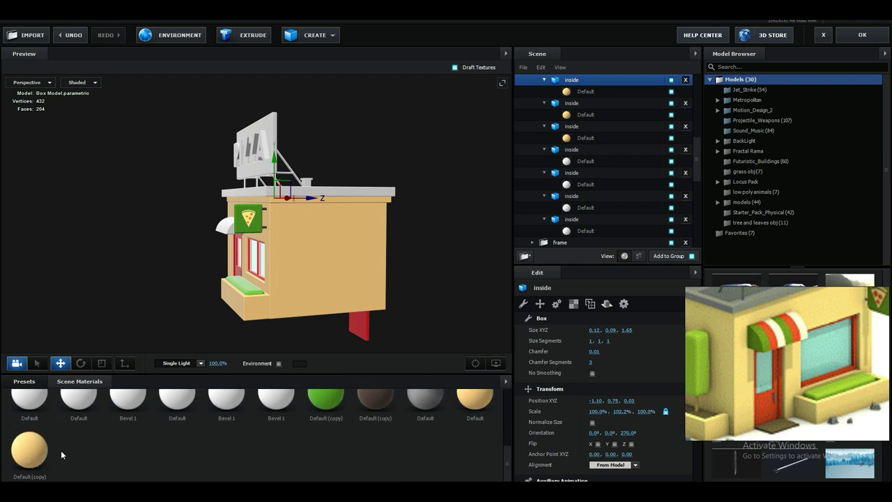
click(61, 452)
click(596, 320)
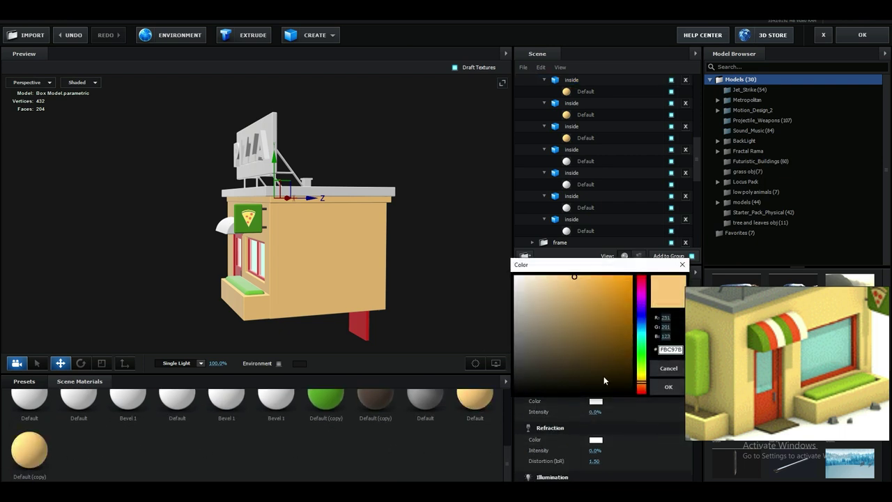
drag(526, 372, 513, 358)
click(664, 390)
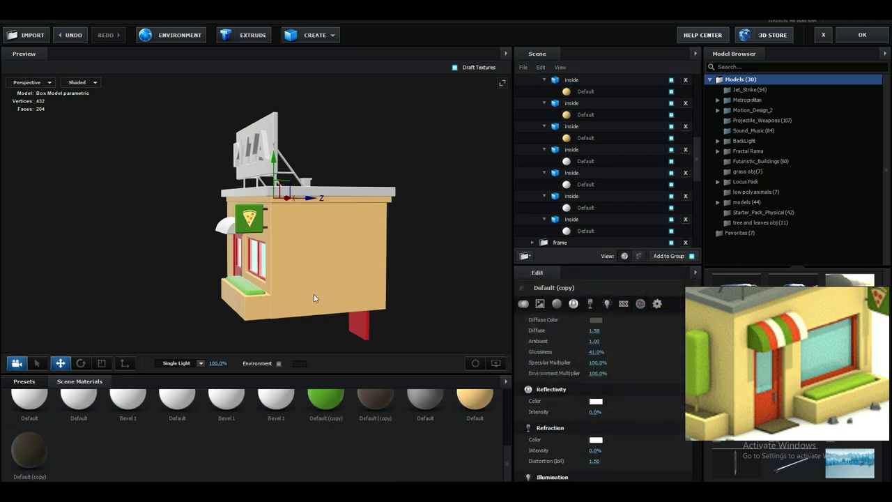
Apply the dark gray material to all four sides of the raised roof edge.
drag(314, 294, 300, 335)
drag(26, 442, 209, 259)
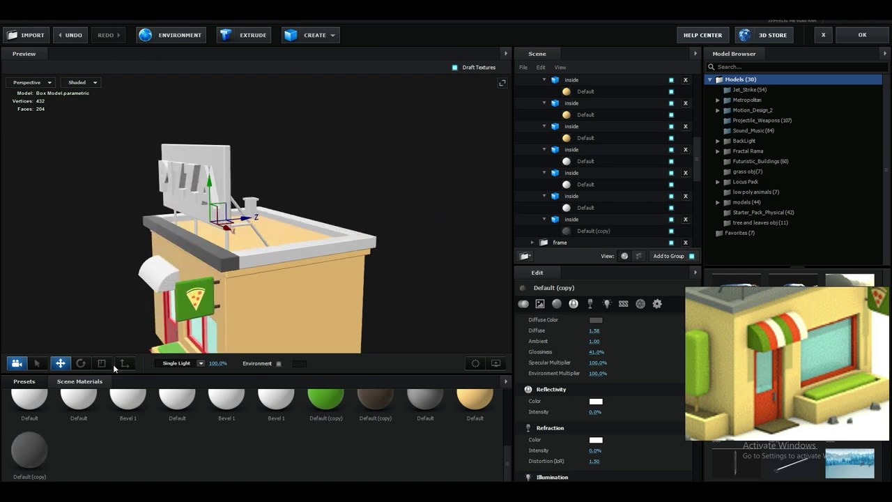
drag(24, 453, 273, 258)
drag(307, 279, 223, 299)
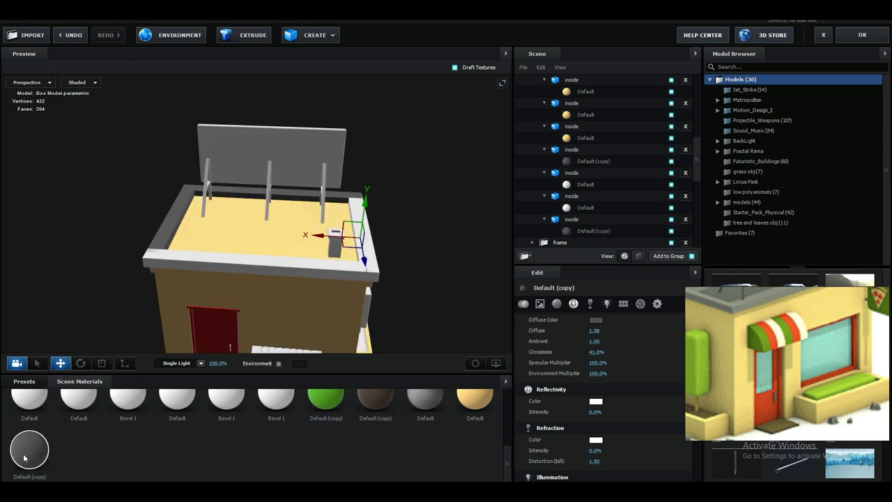
drag(207, 267, 208, 268)
drag(334, 298, 370, 234)
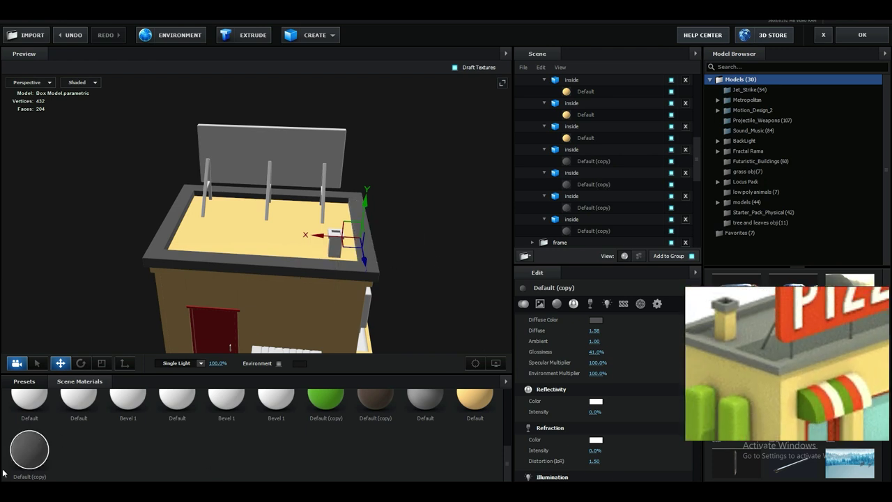
Apply the dark gray material to the chimney's cap pieces and the tan wall material to the chimney body.
drag(29, 450, 339, 241)
scroll(339, 240, up, 6)
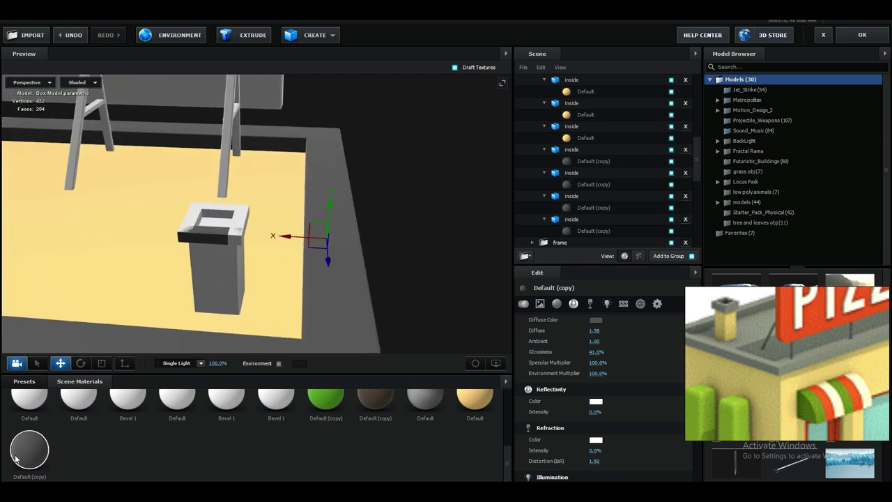
drag(16, 458, 222, 210)
drag(132, 278, 203, 212)
drag(42, 450, 214, 214)
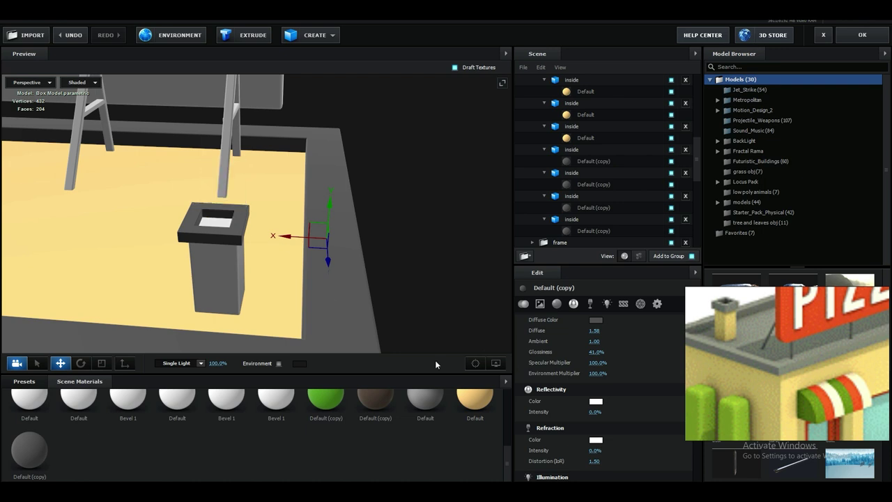
drag(477, 408, 236, 280)
Apply the light green plant material to the three small trees beside the building.
middle_drag(235, 279, 210, 296)
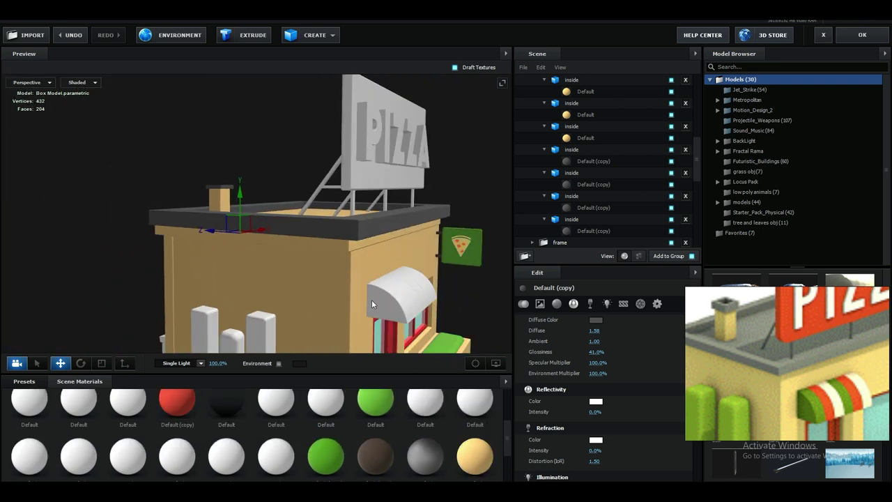
drag(373, 314, 349, 313)
scroll(781, 366, down, 5)
scroll(412, 289, down, 4)
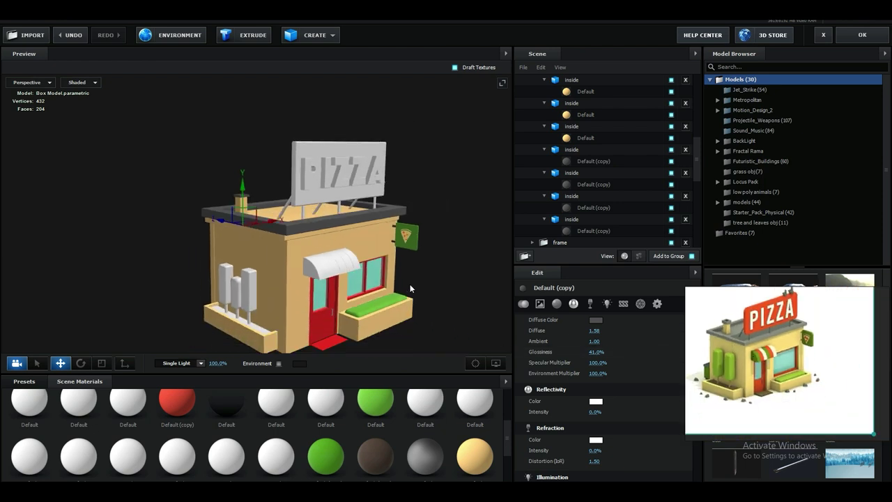
middle_drag(412, 289, 413, 262)
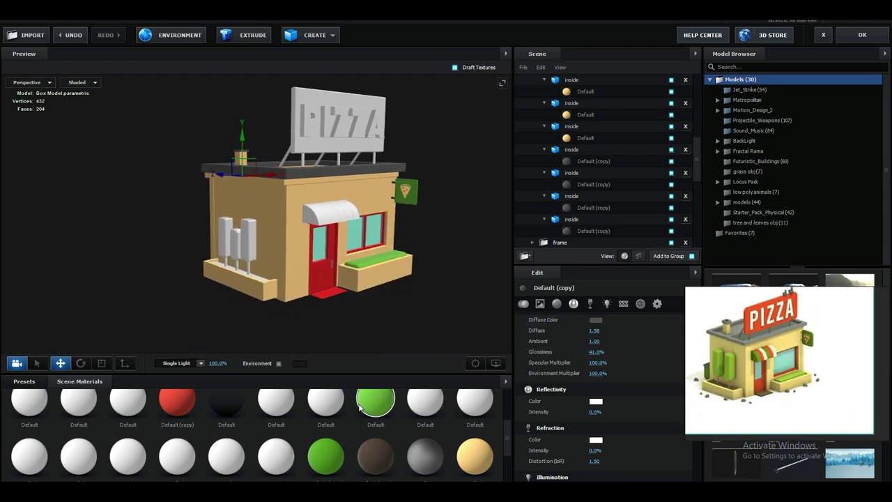
scroll(383, 317, up, 3)
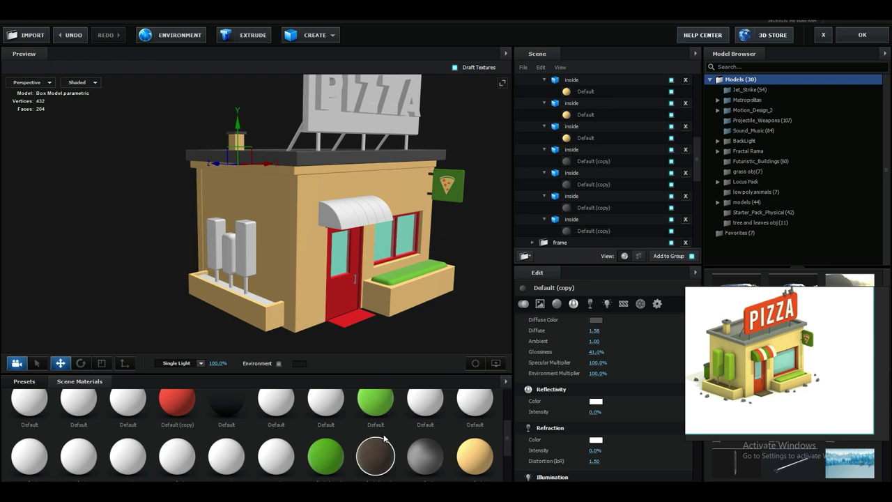
drag(389, 415, 229, 264)
drag(369, 401, 219, 252)
Set the light green plant material's diffuse color to the yellowish green A3E84A.
click(595, 320)
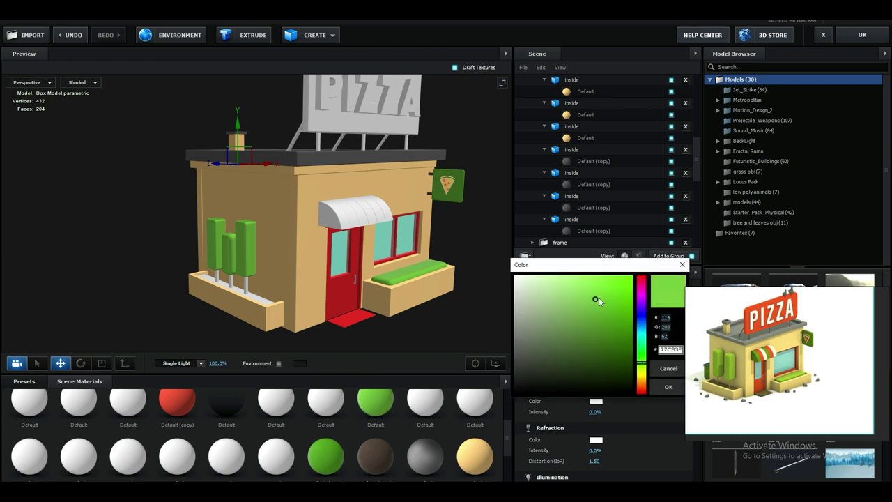
mouse_move(598, 301)
mouse_down()
mouse_move(590, 292)
mouse_move(592, 301)
mouse_up()
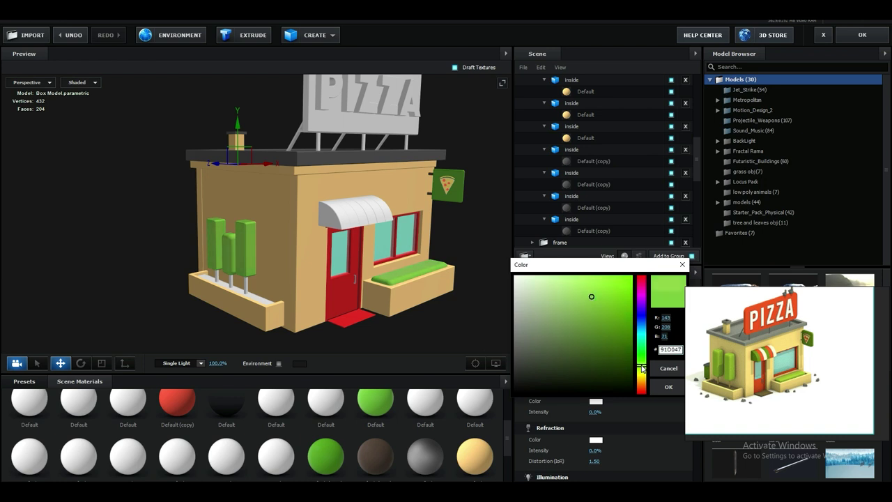
click(595, 287)
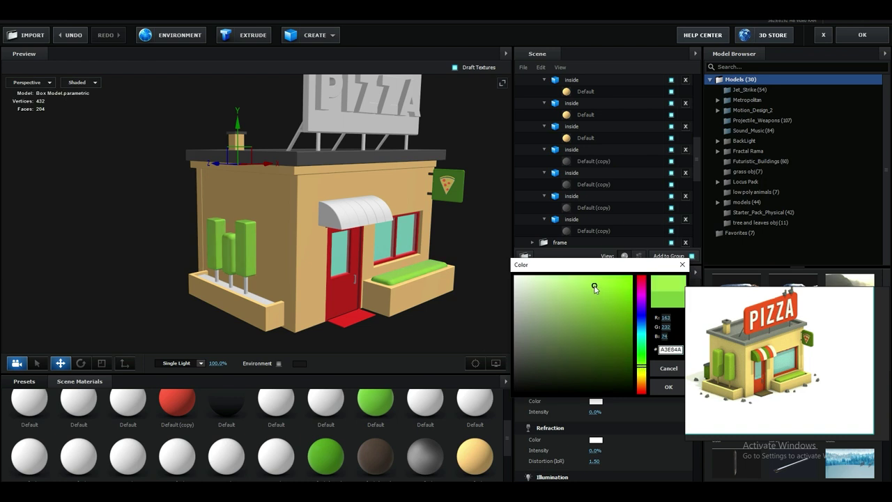
click(669, 388)
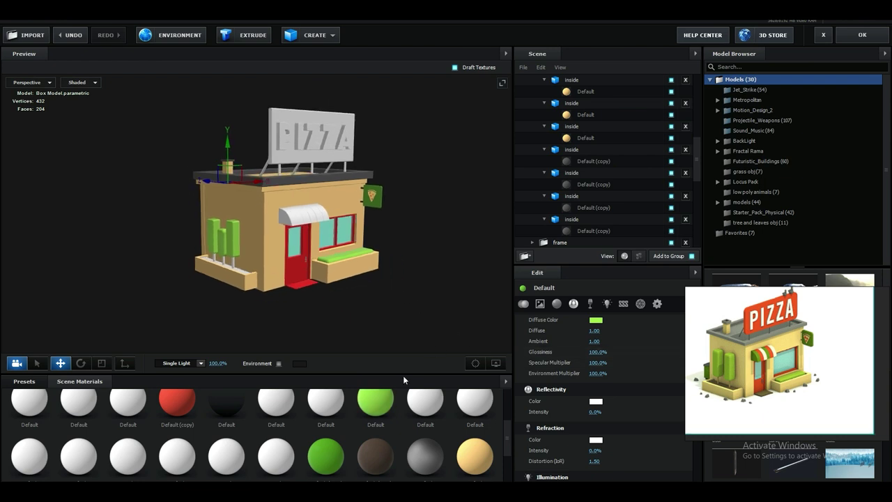
Apply the dark brown material to the soil in the planter beneath the small trees.
drag(377, 457, 246, 283)
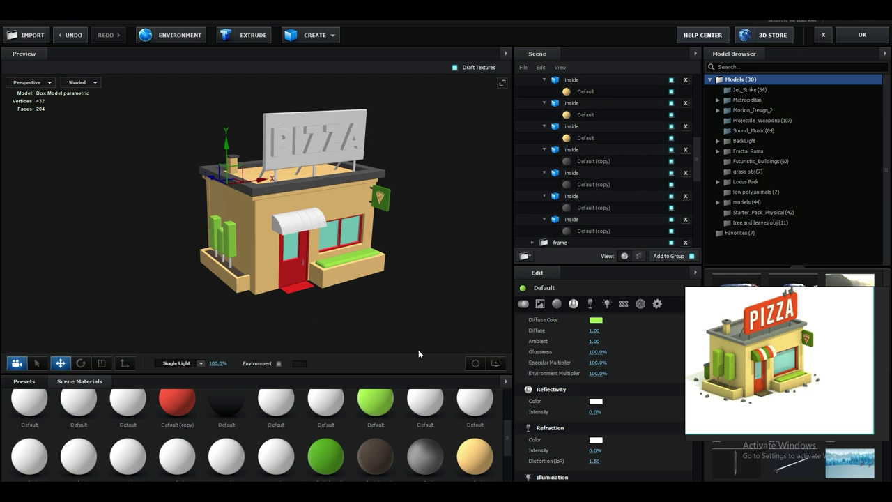
drag(321, 319, 416, 314)
scroll(337, 324, up, 5)
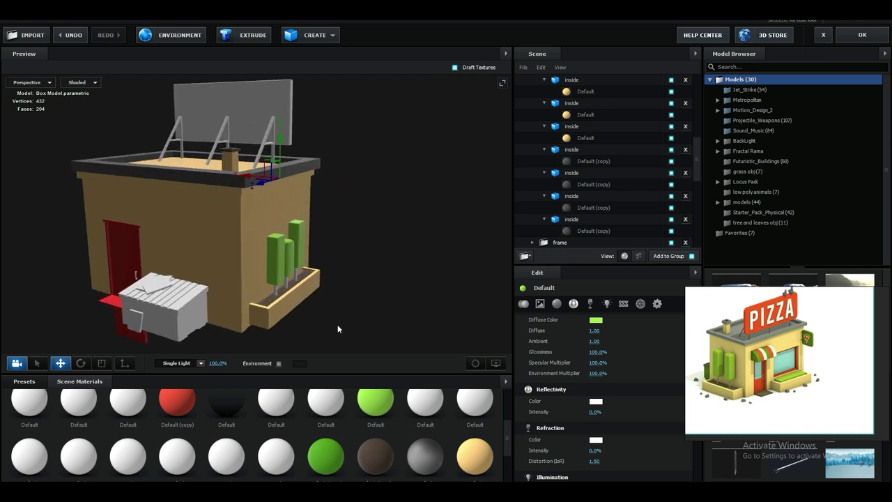
middle_drag(337, 324, 369, 281)
Duplicate the dark brown material and set the copy's diffuse color to the warmer brown 6A3C21.
right_click(381, 403)
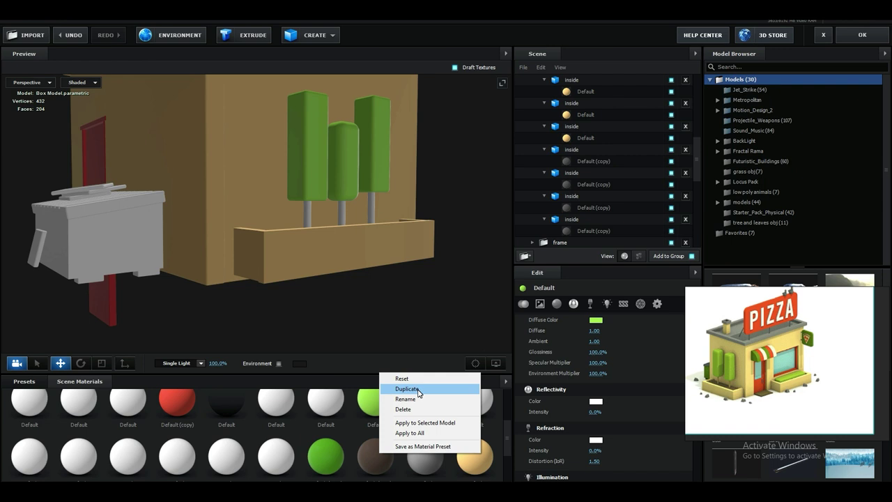
click(407, 389)
scroll(383, 446, down, 1)
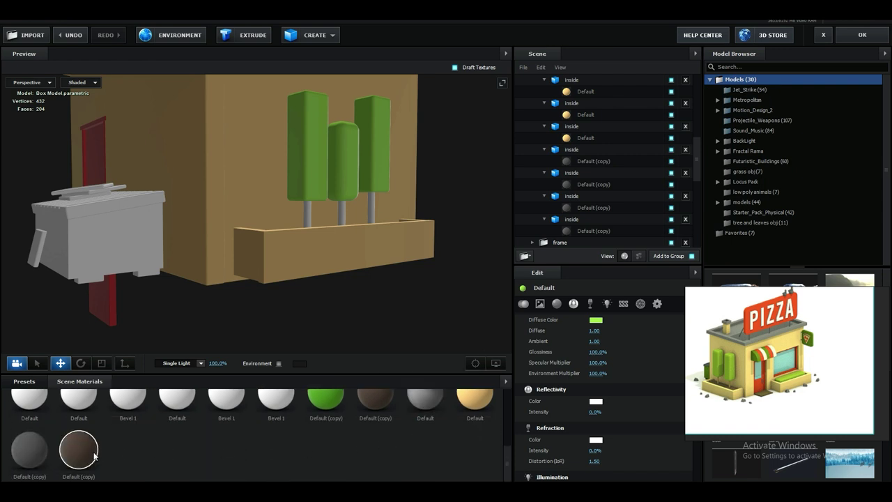
click(596, 320)
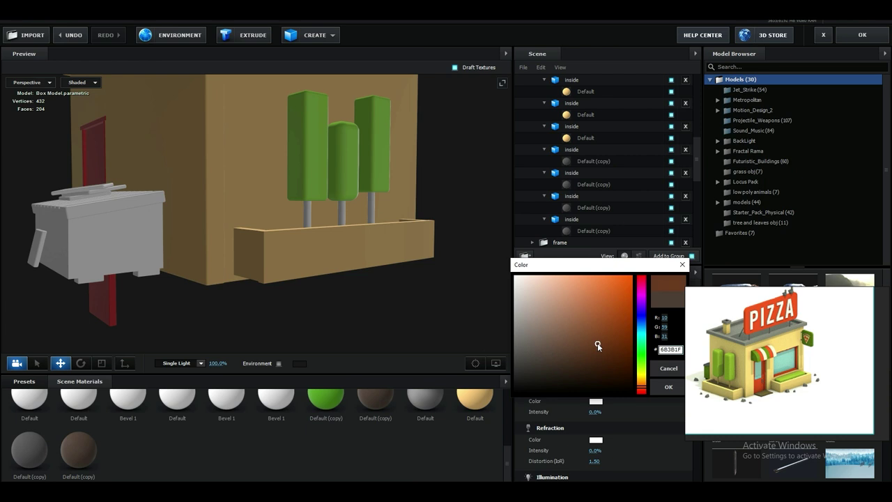
click(668, 387)
Apply the warmer brown material to the trunks of the three small trees.
drag(426, 262, 432, 297)
scroll(432, 297, up, 3)
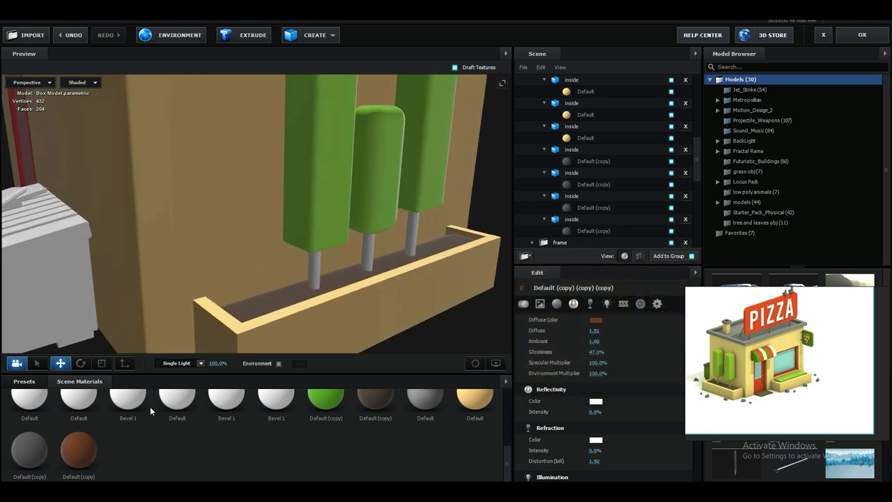
drag(79, 449, 319, 293)
drag(84, 444, 413, 242)
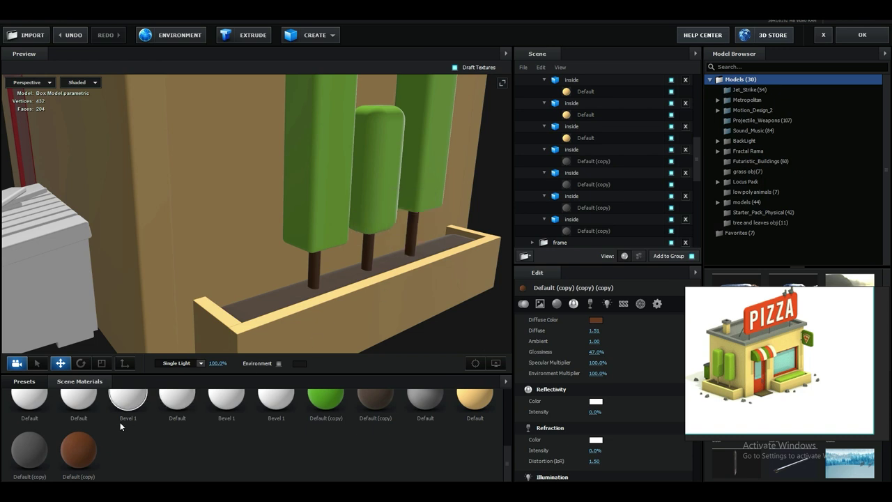
Set the trunk material's diffuse color to orange DD7132, its diffuse to 1.70 and its glossiness to 34%.
click(596, 320)
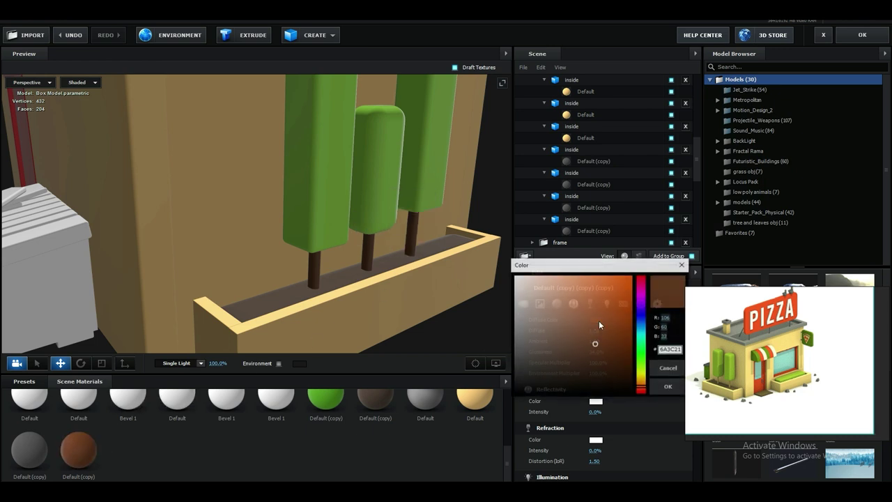
click(590, 298)
drag(606, 301, 606, 291)
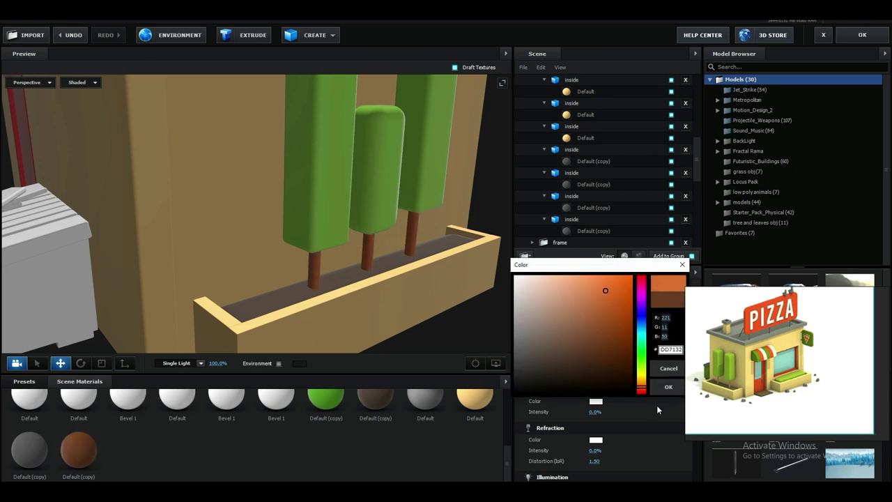
click(668, 387)
scroll(382, 298, down, 4)
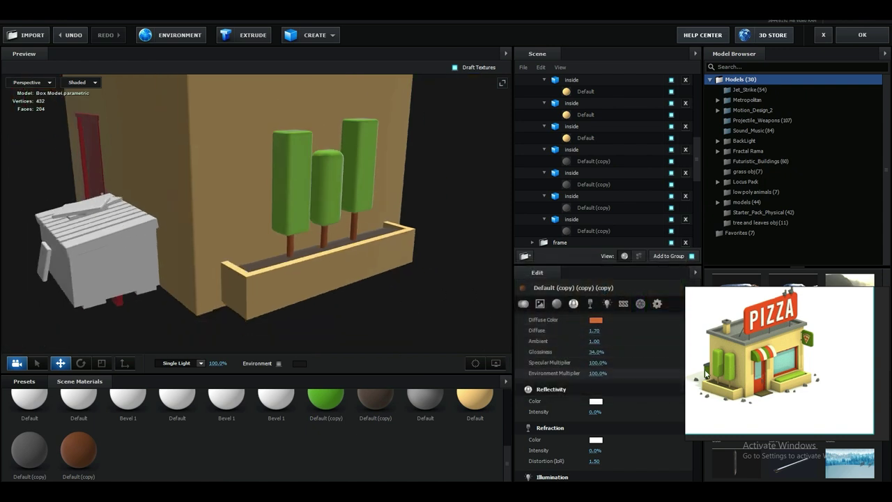
Check the reference animation in Photos, then return to the 3D scene and examine the dumpster by the back door.
key(alt+Tab)
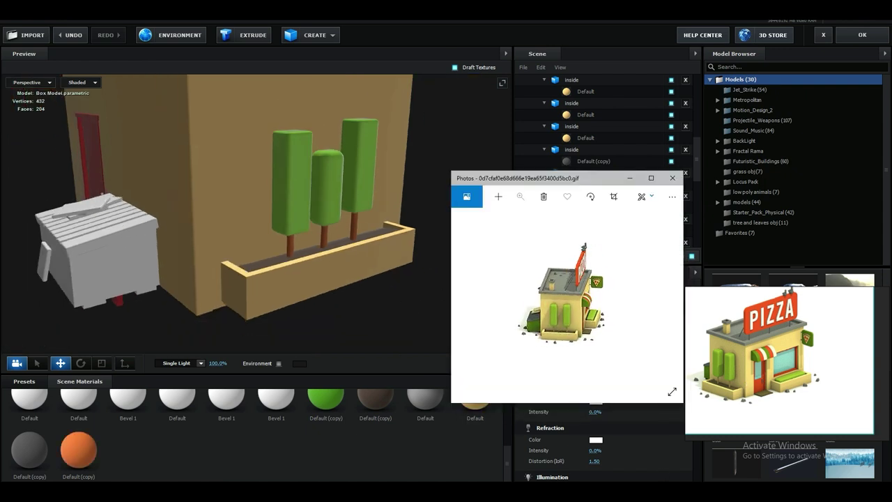
key(alt+Tab)
drag(313, 291, 460, 297)
scroll(460, 297, up, 3)
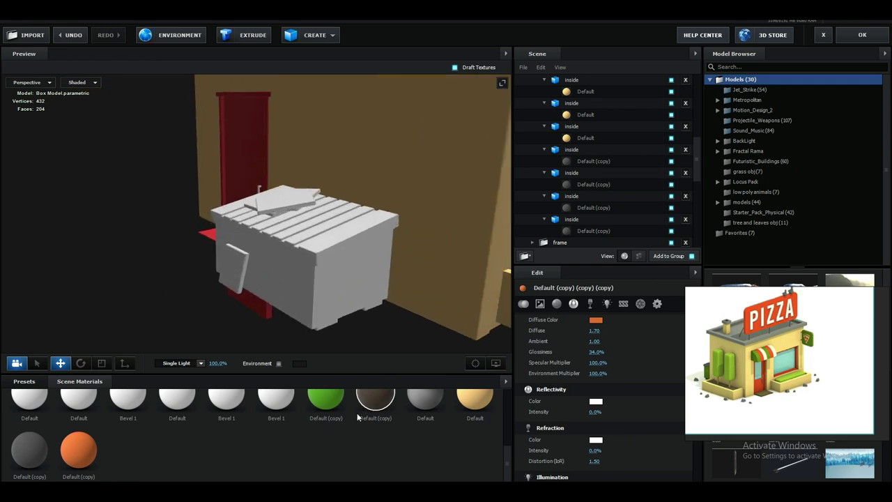
Apply the green material to the dumpster's body and the dark grey material to the end plank of its lid.
scroll(357, 417, up, 2)
drag(326, 456, 339, 291)
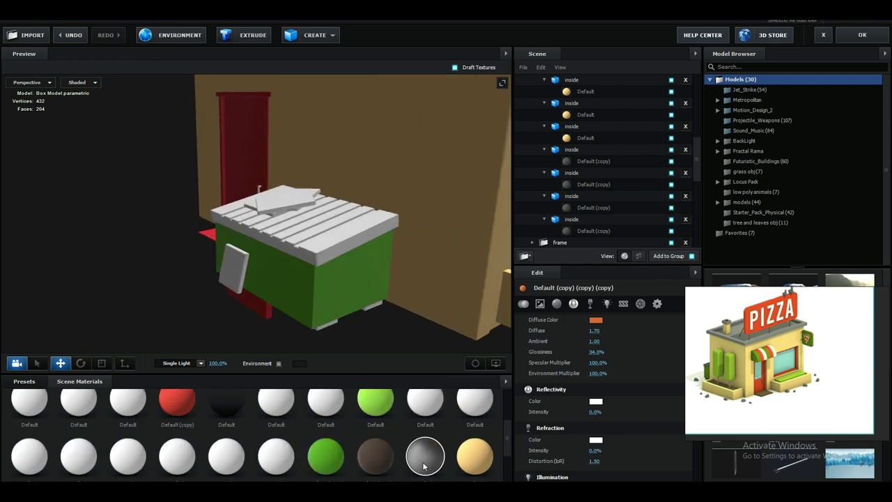
scroll(389, 447, down, 2)
drag(46, 455, 321, 266)
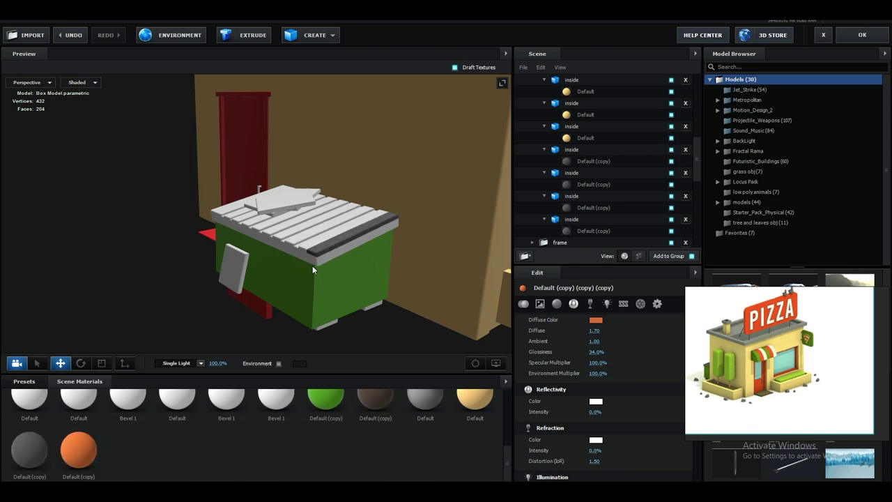
scroll(320, 271, up, 3)
drag(29, 450, 293, 288)
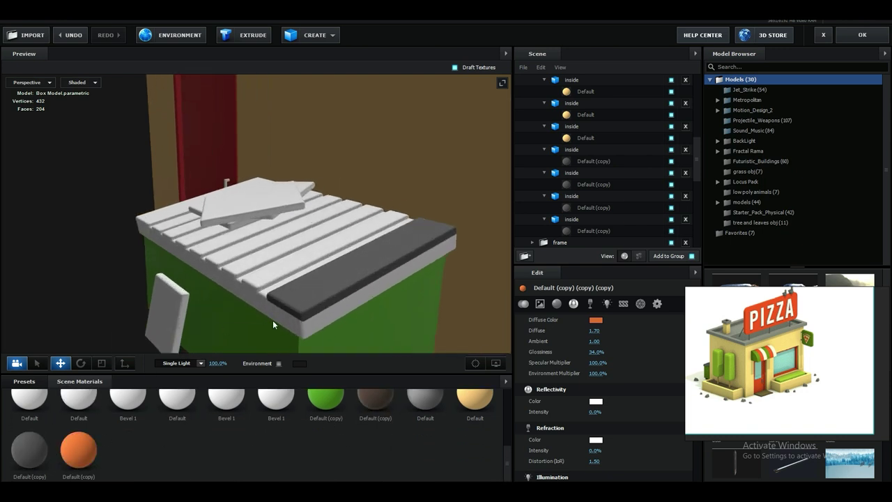
Apply the dark grey material to the dumpster's entire cap group.
scroll(546, 176, up, 10)
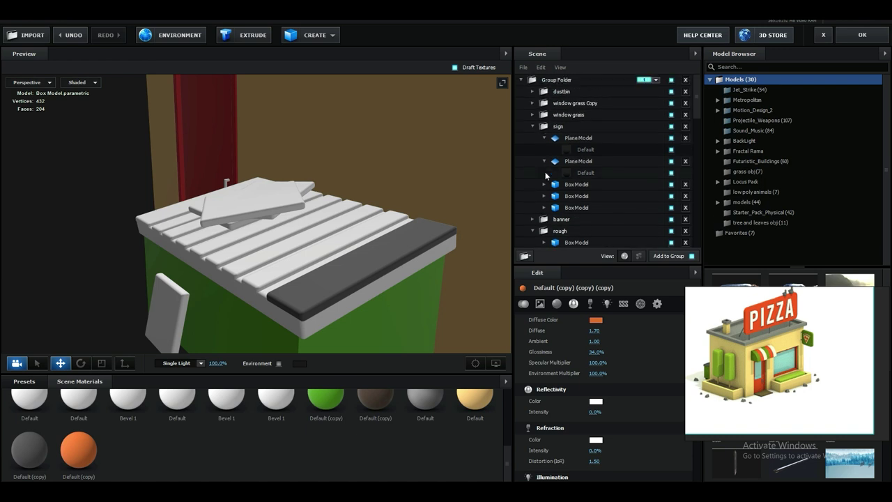
click(534, 91)
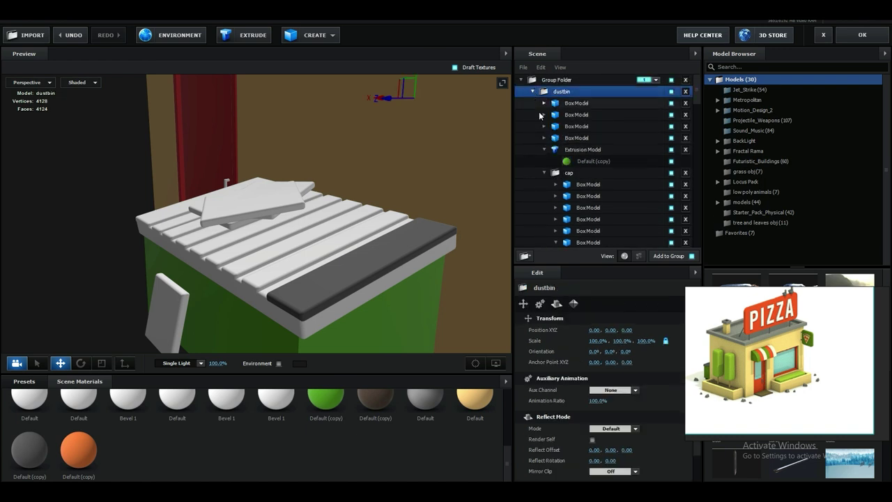
drag(31, 450, 579, 174)
scroll(342, 257, down, 4)
drag(341, 258, 403, 255)
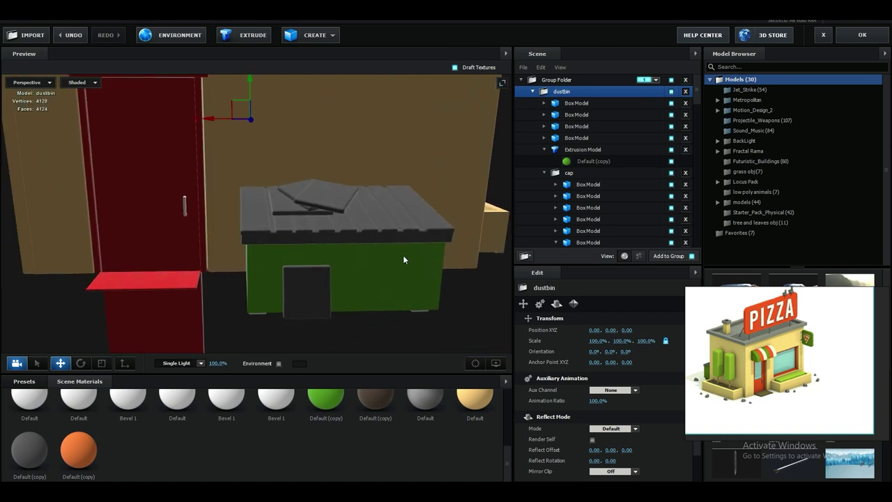
scroll(223, 336, up, 1)
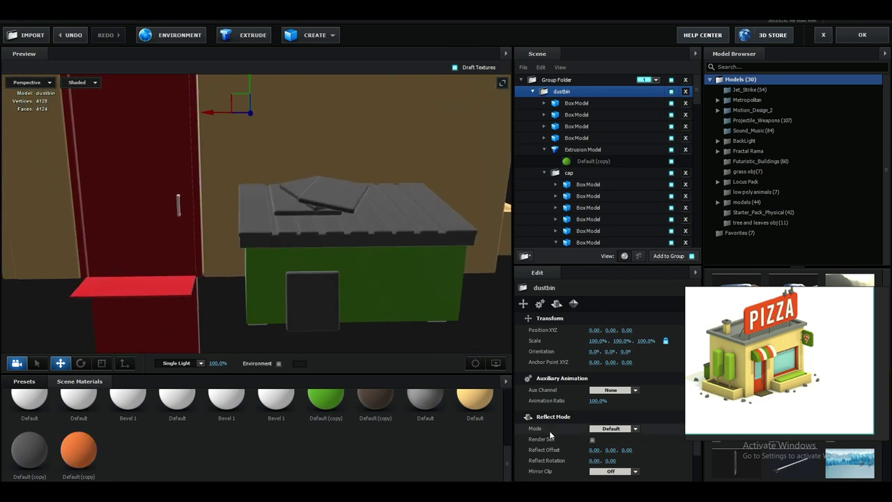
Duplicate the beige material and apply the copy to the loose boards on top of and in front of the dumpster.
right_click(477, 409)
click(508, 338)
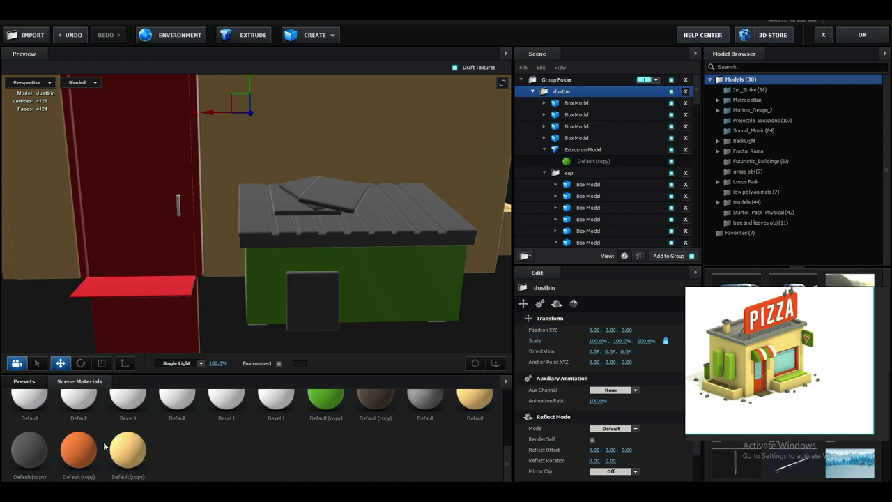
drag(122, 453, 288, 203)
drag(128, 452, 326, 227)
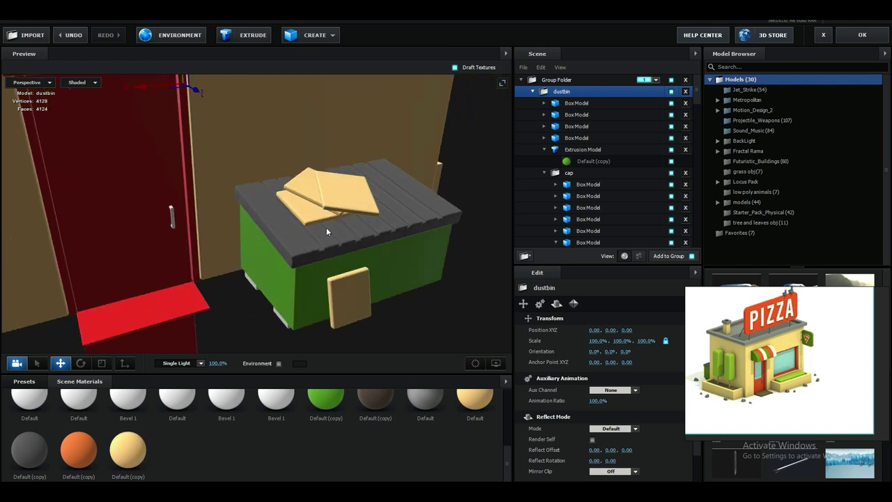
Create a new material and apply it to the doormat at the front door.
scroll(327, 265, down, 4)
middle_drag(327, 269, 371, 252)
right_drag(372, 255, 354, 269)
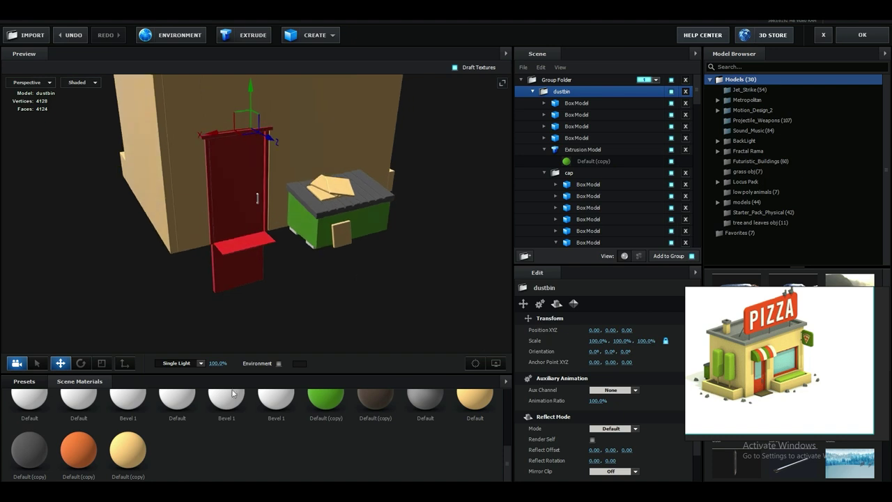
right_click(197, 447)
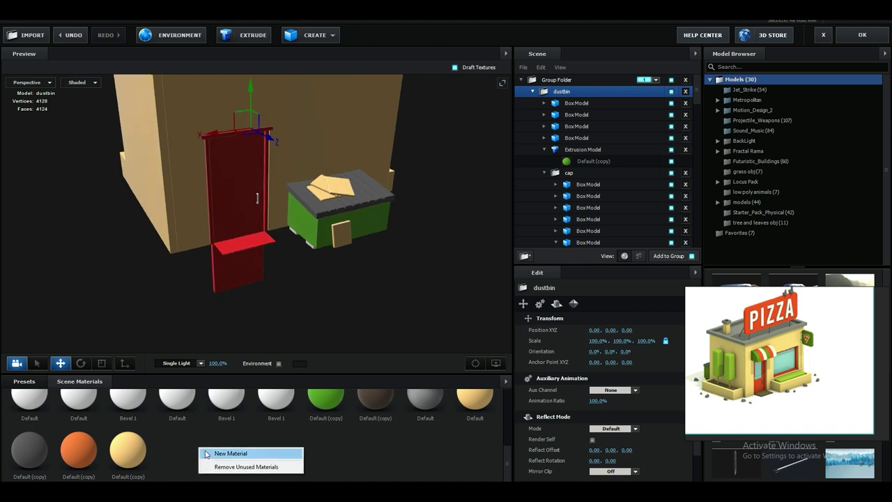
click(210, 454)
right_drag(242, 253, 371, 256)
drag(180, 425, 148, 297)
Set the doormat material's diffuse color to a dark blue.
click(596, 321)
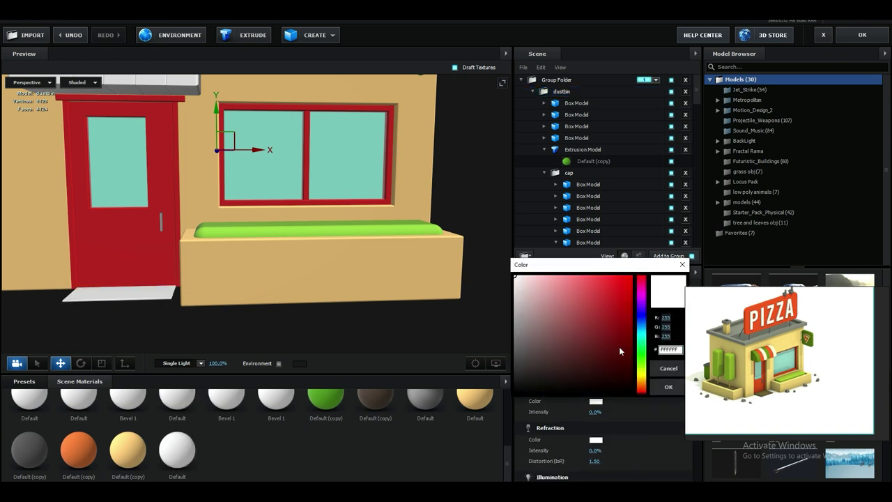
drag(576, 369, 518, 340)
mouse_move(638, 354)
mouse_down()
mouse_move(642, 326)
mouse_move(594, 319)
mouse_move(586, 293)
mouse_move(604, 331)
mouse_move(550, 351)
mouse_move(573, 356)
mouse_up()
click(608, 314)
click(667, 387)
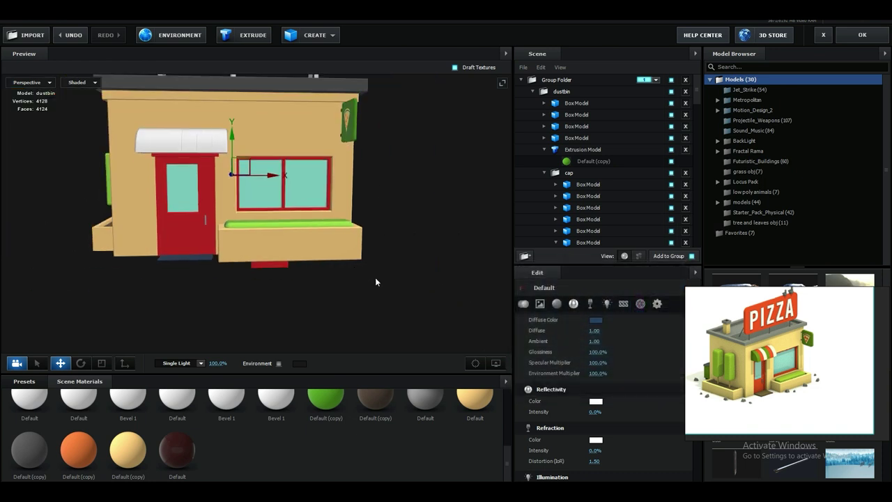
Apply the red material to the backing board of the rooftop PIZZA sign.
scroll(385, 263, up, 2)
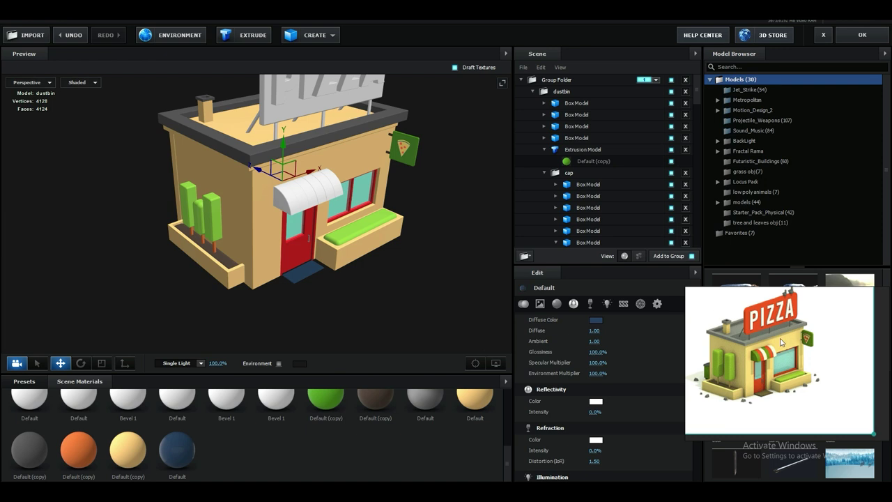
scroll(439, 267, down, 1)
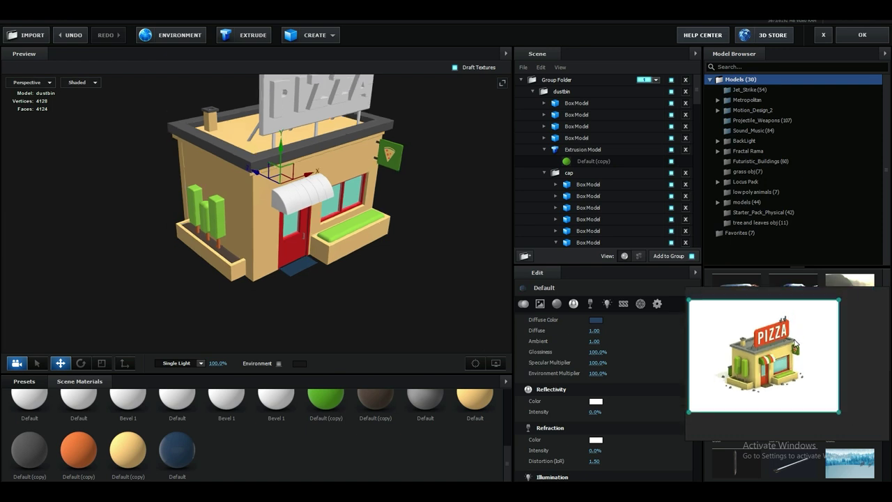
middle_drag(403, 193, 405, 239)
scroll(404, 239, up, 4)
mouse_move(404, 239)
mouse_down()
mouse_move(432, 253)
mouse_move(407, 257)
mouse_up()
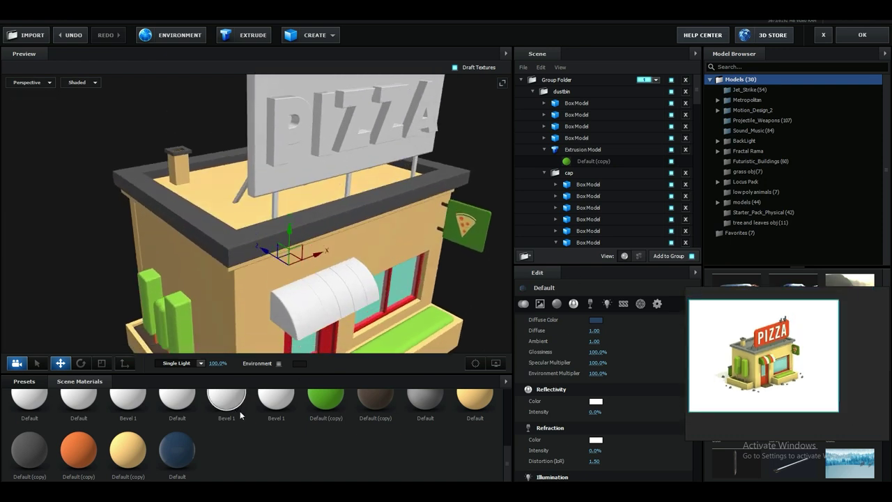
scroll(262, 404, up, 3)
scroll(264, 403, up, 2)
drag(337, 187, 307, 143)
scroll(213, 415, down, 5)
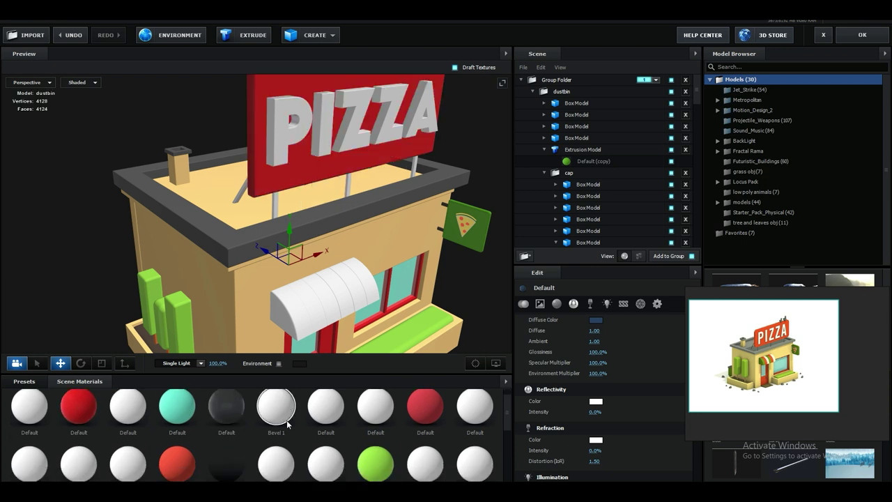
Create a white material for the PIZZA letters and set its diffuse to 2.20 and glossiness to 54%.
right_click(251, 453)
drag(226, 449, 277, 135)
scroll(558, 386, up, 3)
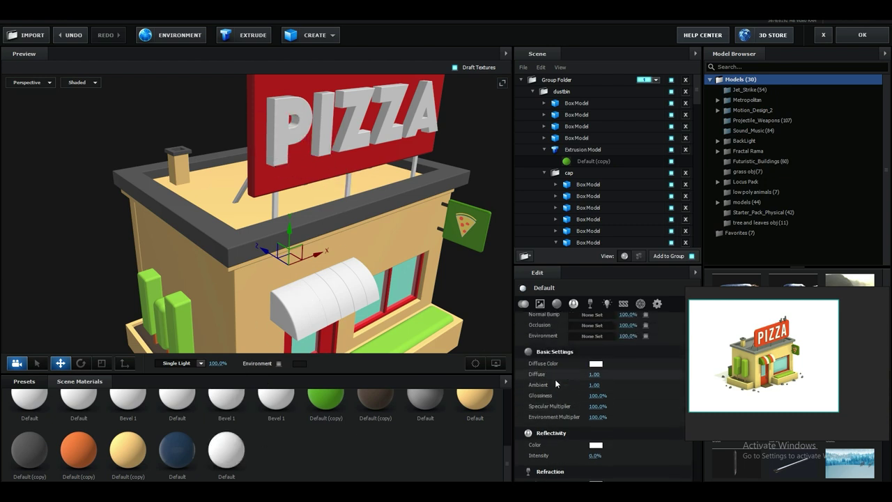
drag(594, 395, 634, 389)
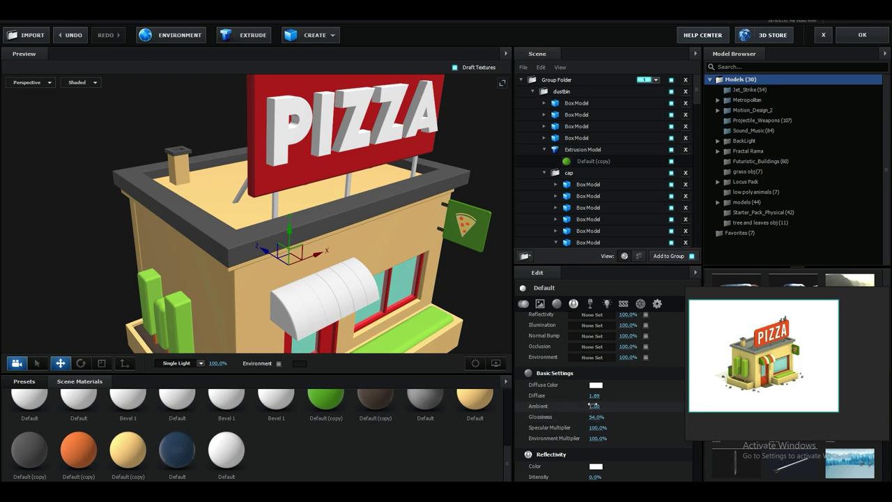
drag(604, 394, 606, 395)
scroll(370, 261, down, 3)
mouse_move(369, 265)
mouse_down()
mouse_move(353, 252)
mouse_move(374, 253)
mouse_move(378, 265)
mouse_up()
scroll(374, 253, down, 1)
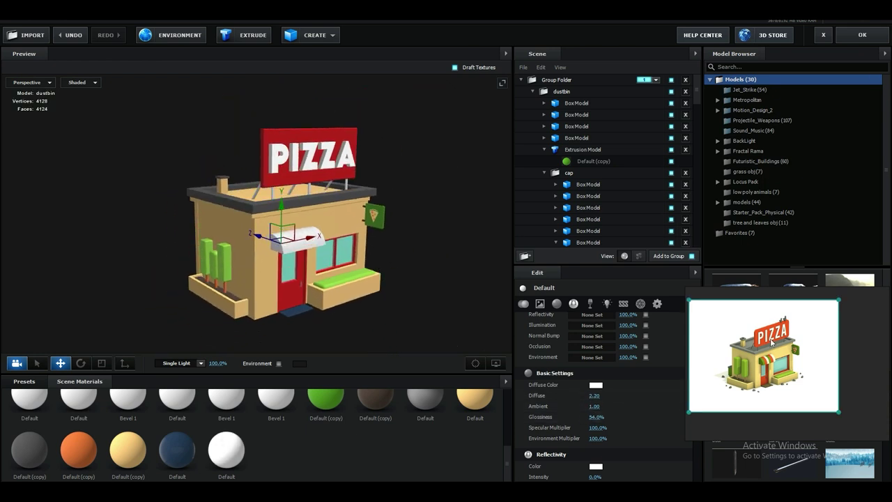
scroll(479, 277, down, 2)
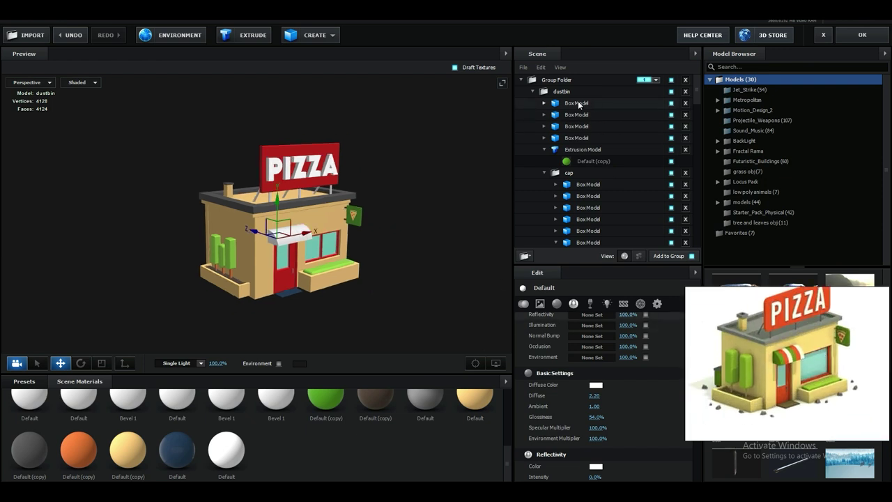
Add a plane model to the main group folder and lower it to a Y position of -1.00.
click(534, 92)
click(534, 127)
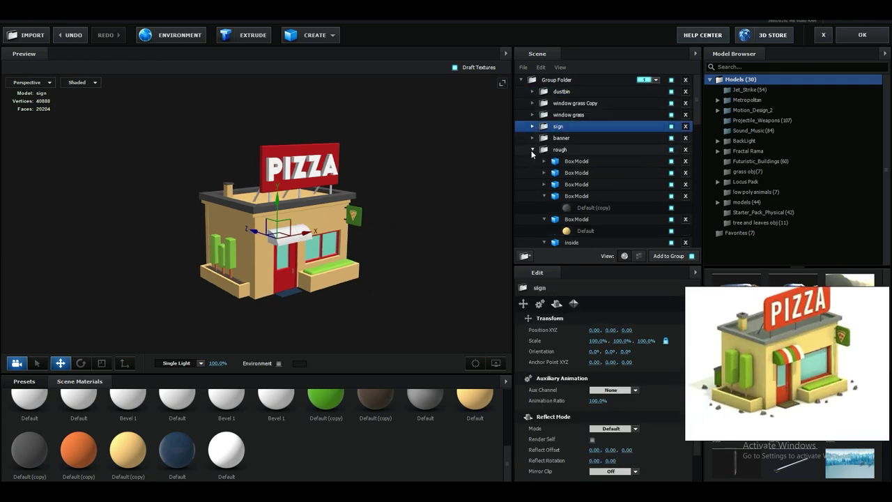
click(533, 150)
click(558, 80)
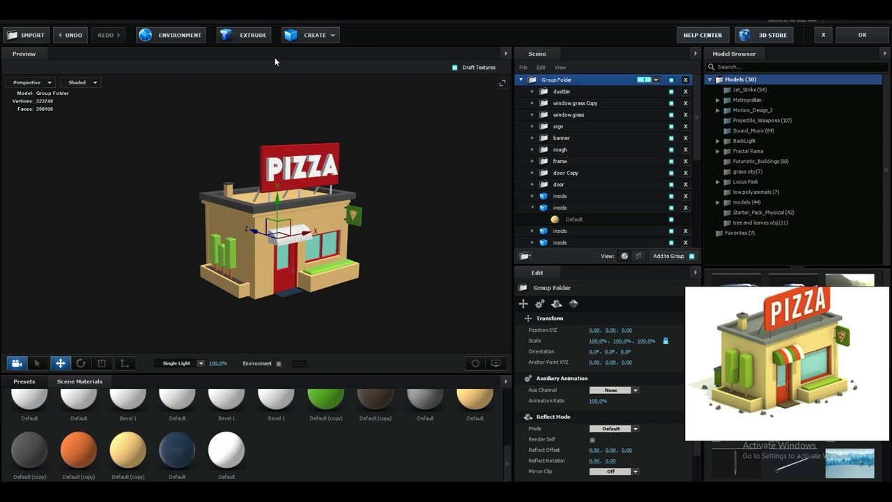
click(332, 35)
click(434, 58)
scroll(282, 209, up, 1)
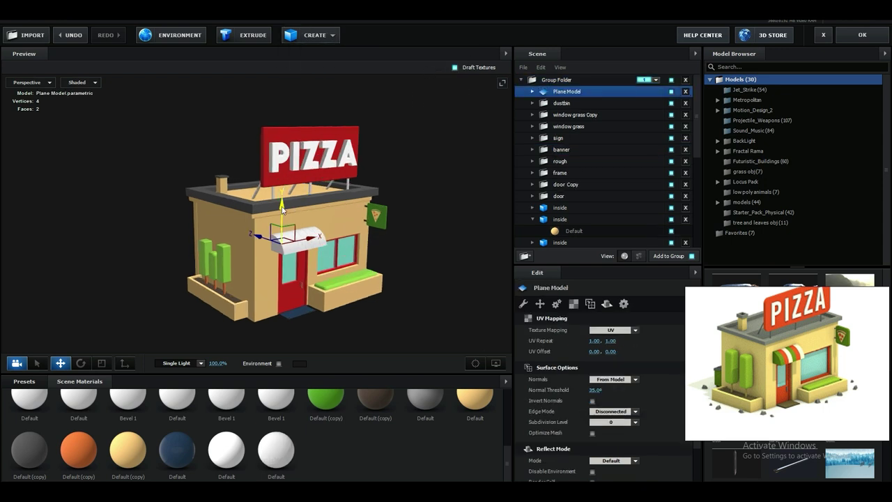
drag(283, 210, 292, 275)
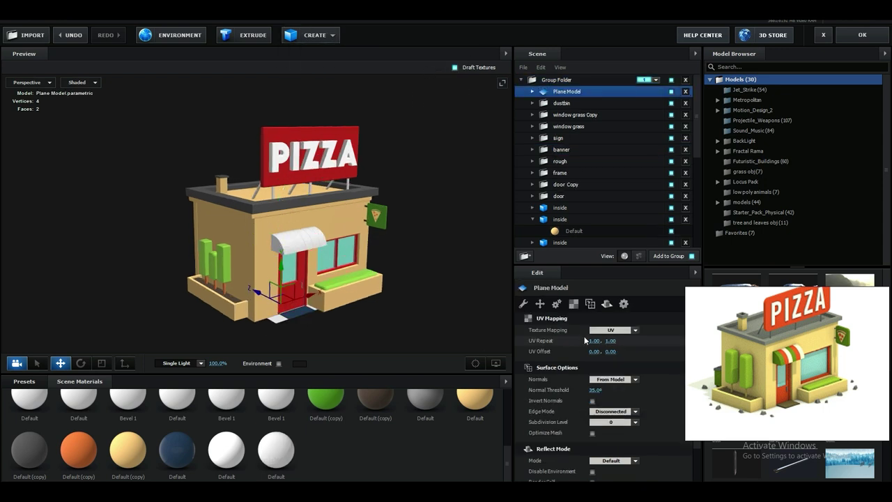
Set the ground plane's size to 12 by 12.
scroll(586, 341, up, 5)
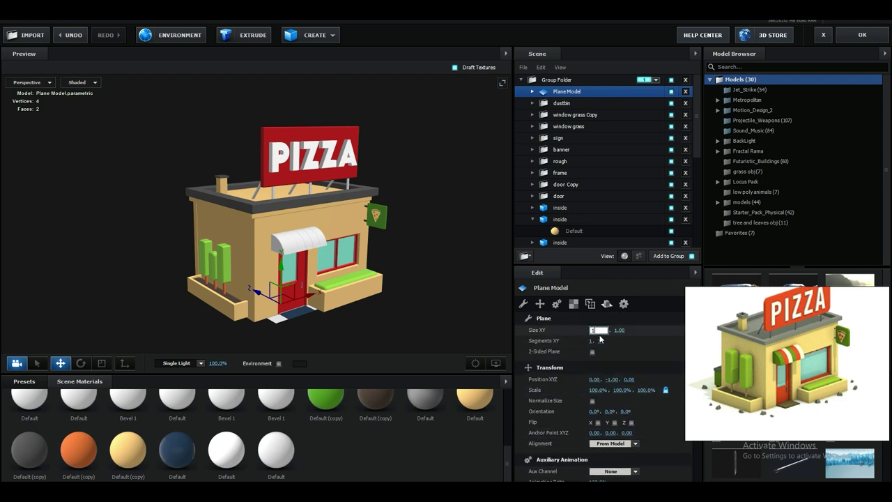
text(2)
key(Return)
text(12)
key(Return)
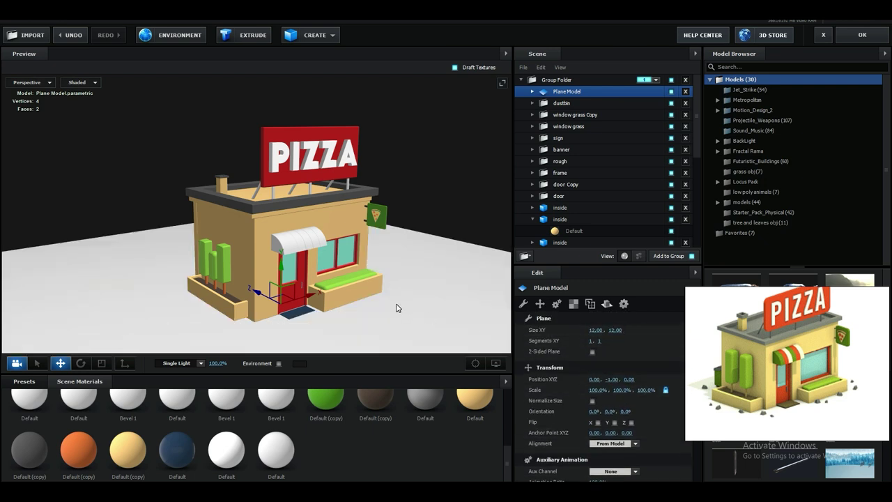
Raise the ground plane to meet the base of the building.
middle_drag(398, 308, 416, 279)
drag(416, 279, 410, 268)
scroll(403, 264, up, 4)
middle_drag(401, 263, 426, 235)
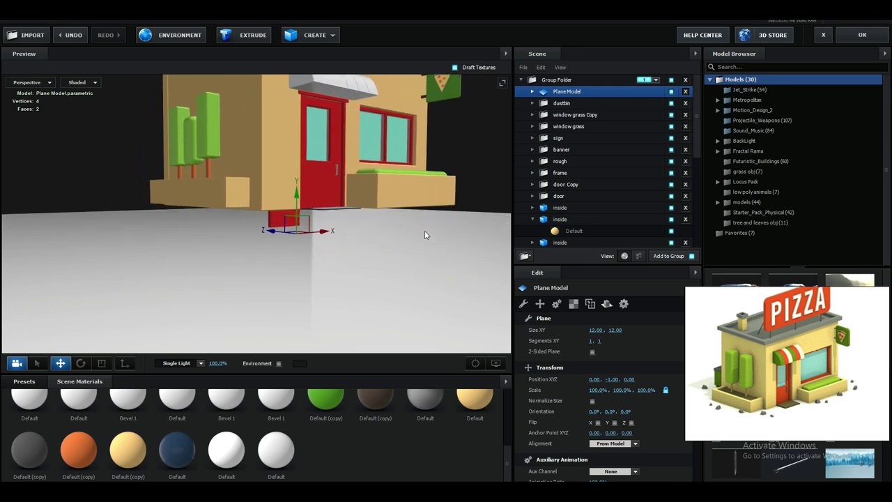
drag(300, 205, 338, 171)
Extend the tree planter's walls down to the ground plane, setting the last adjusted wall's X size to 0.30.
drag(401, 221, 280, 257)
scroll(420, 242, up, 3)
click(280, 258)
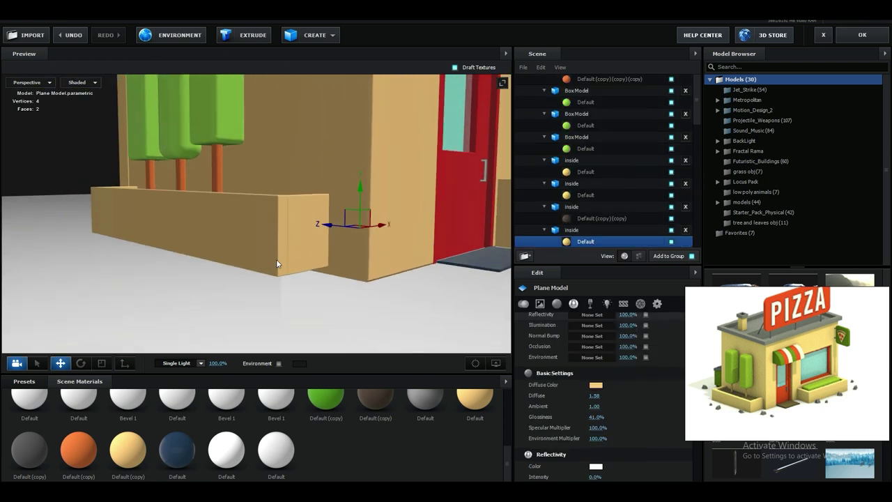
click(584, 231)
drag(594, 330, 600, 330)
click(573, 160)
drag(335, 258, 237, 258)
click(249, 235)
click(573, 216)
drag(593, 330, 600, 329)
Examine how the dumpster, its feet and the leaning board sit on the ground plane, and review the whole building.
drag(334, 279, 363, 291)
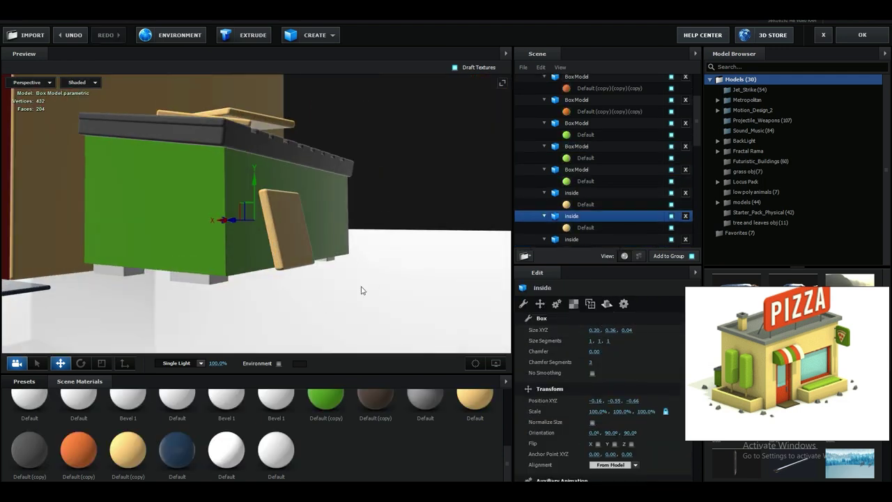
click(285, 233)
drag(307, 310, 279, 315)
click(207, 307)
scroll(207, 306, down, 5)
drag(207, 307, 328, 274)
drag(384, 240, 336, 239)
scroll(610, 113, up, 3)
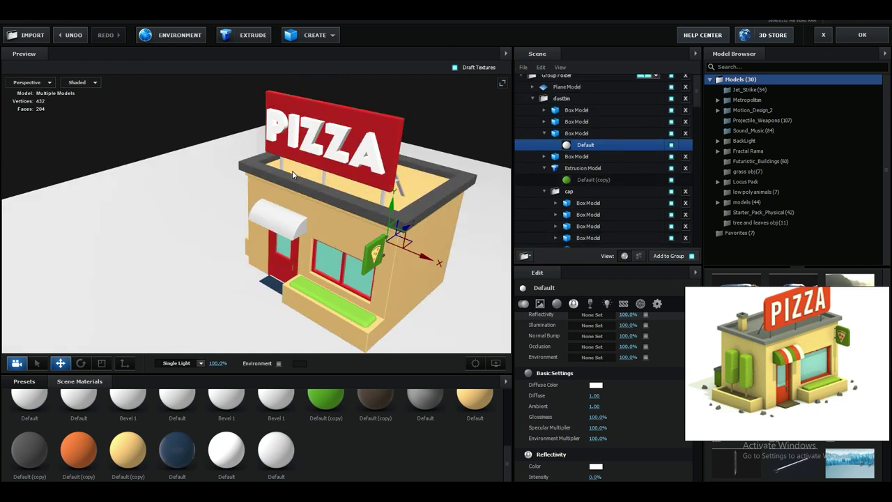
drag(293, 175, 453, 251)
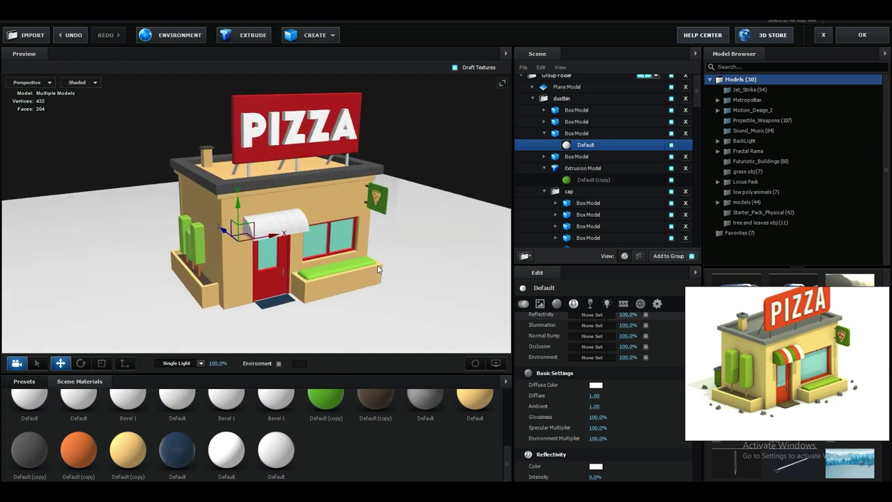
Color the awning's first stripe with the light green material and its second stripe with the light red one.
scroll(284, 225, up, 3)
drag(283, 225, 387, 233)
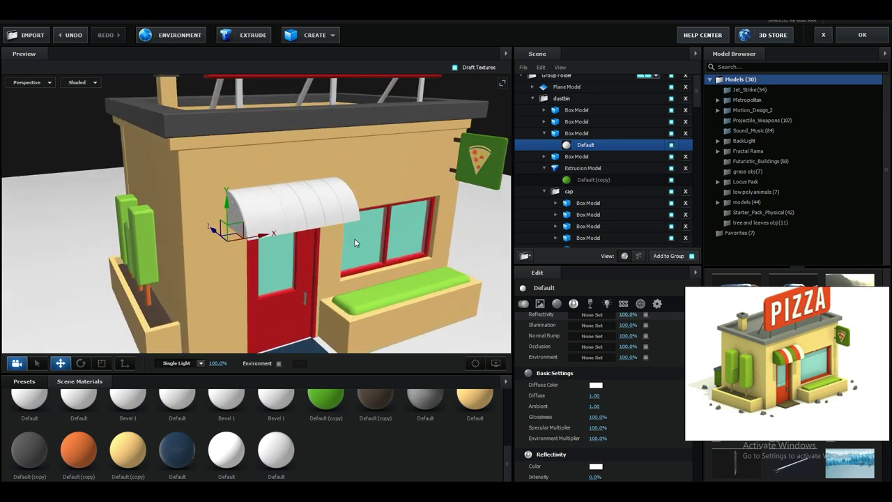
scroll(174, 432, up, 2)
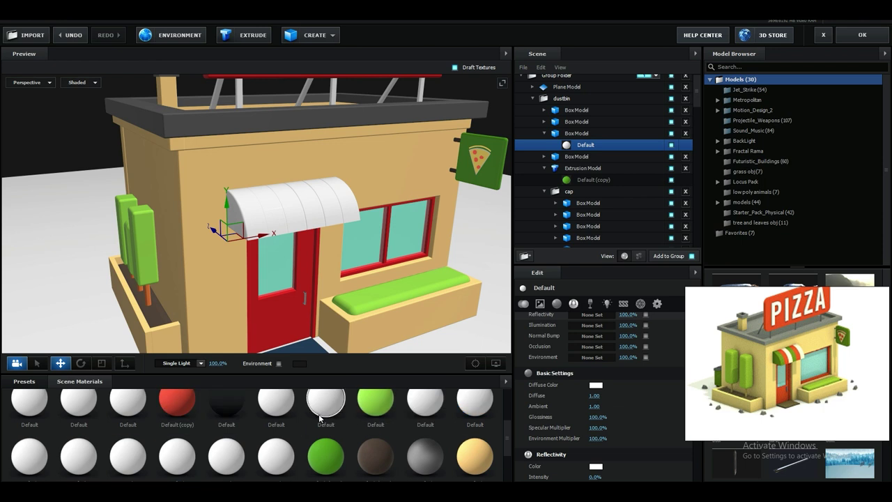
drag(376, 401, 255, 219)
scroll(182, 450, up, 2)
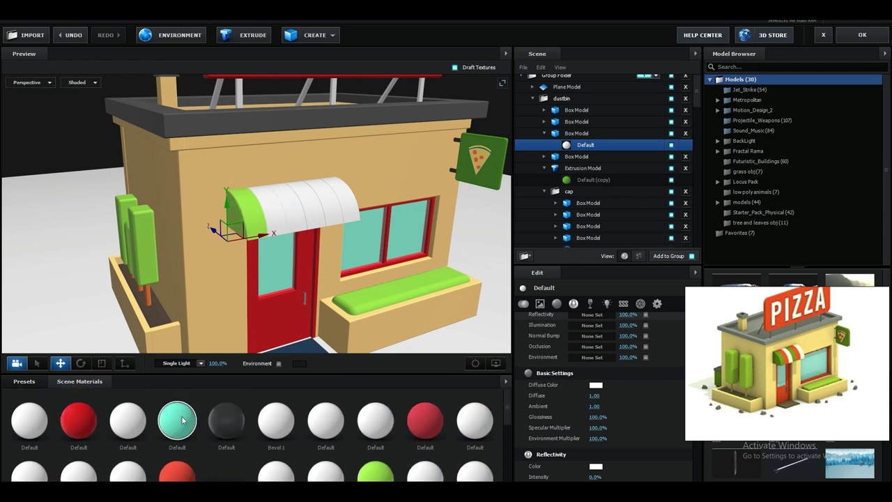
scroll(182, 453, down, 1)
drag(182, 453, 280, 212)
Leave the awning's third stripe white, and color the fourth stripe light green and the fifth light red.
scroll(272, 432, down, 3)
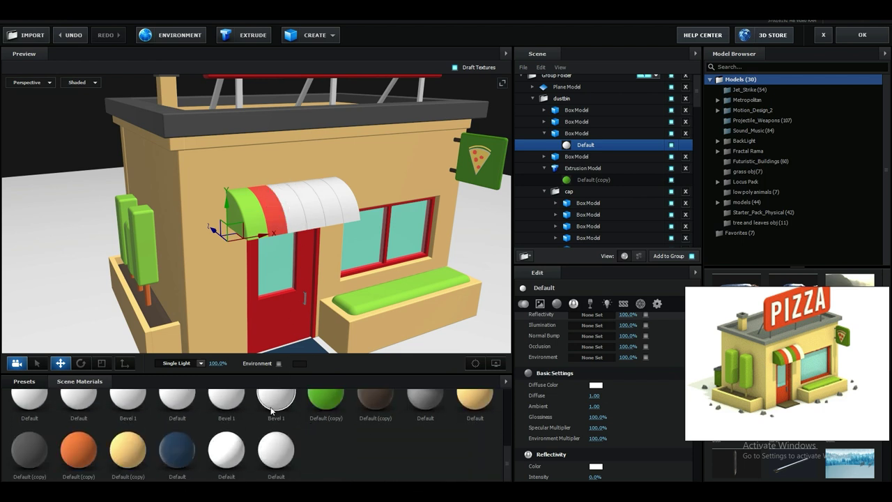
scroll(283, 443, up, 1)
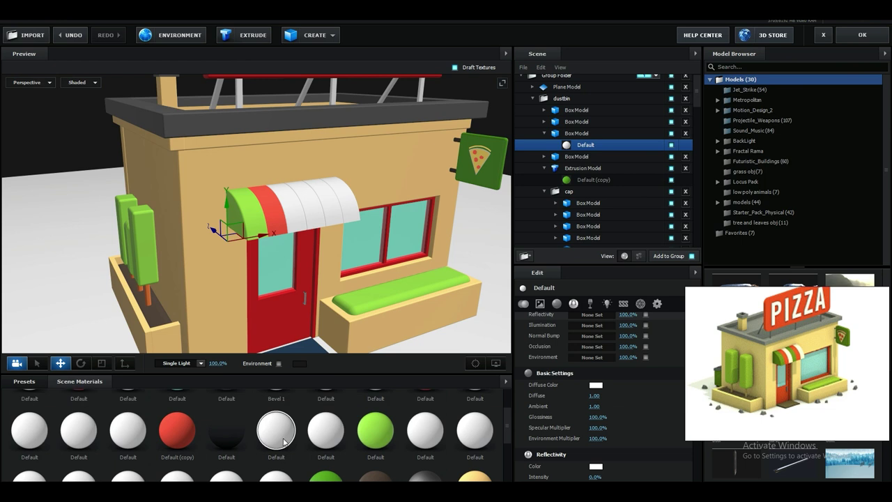
scroll(328, 436, up, 1)
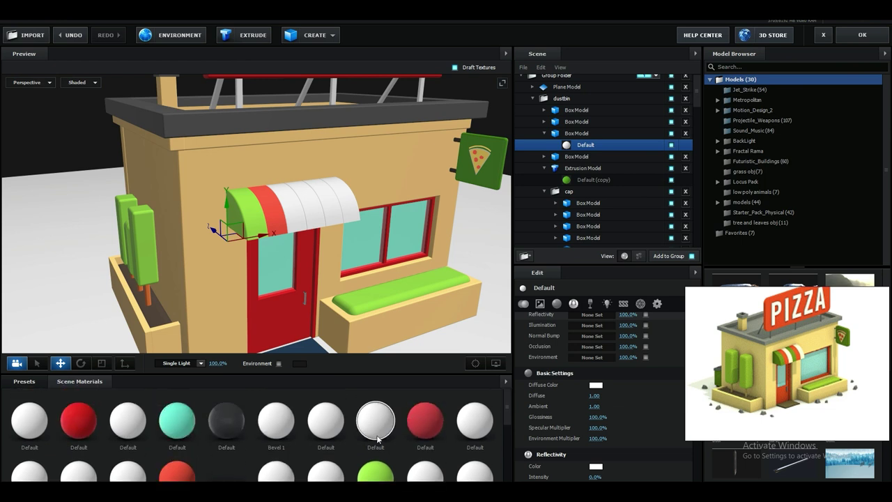
scroll(389, 435, down, 1)
drag(177, 414, 322, 190)
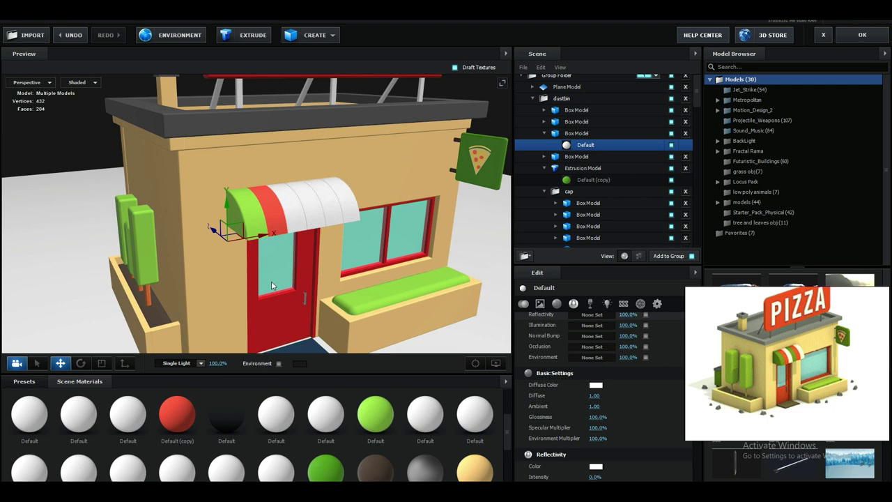
drag(376, 414, 303, 185)
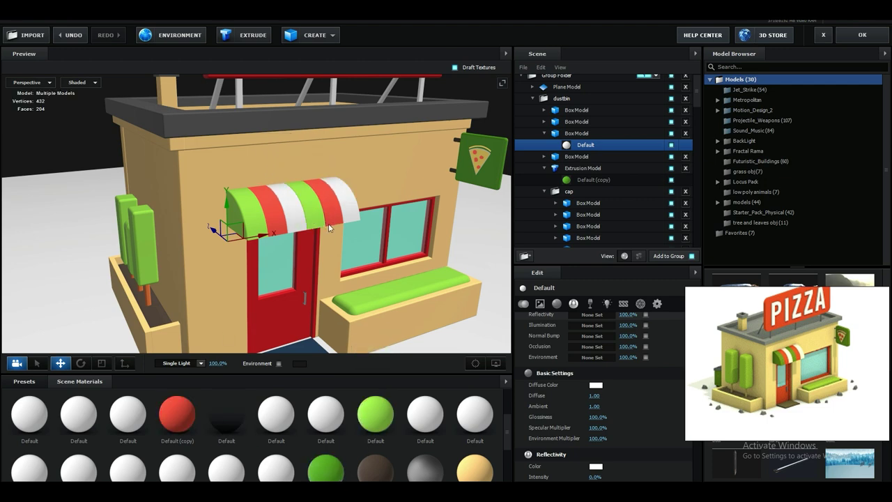
Review the whole building with its striped awning and return to the composition, keeping the scene changes.
scroll(328, 223, down, 5)
scroll(332, 235, down, 5)
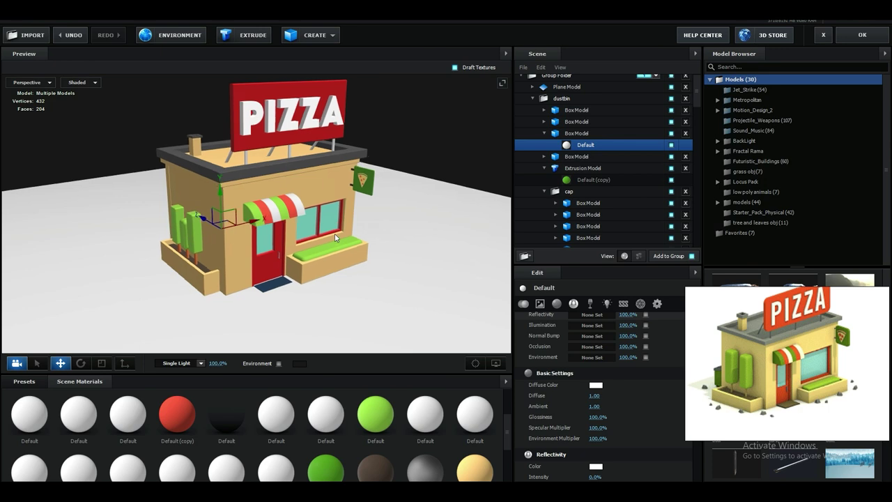
scroll(318, 261, up, 4)
drag(318, 261, 505, 216)
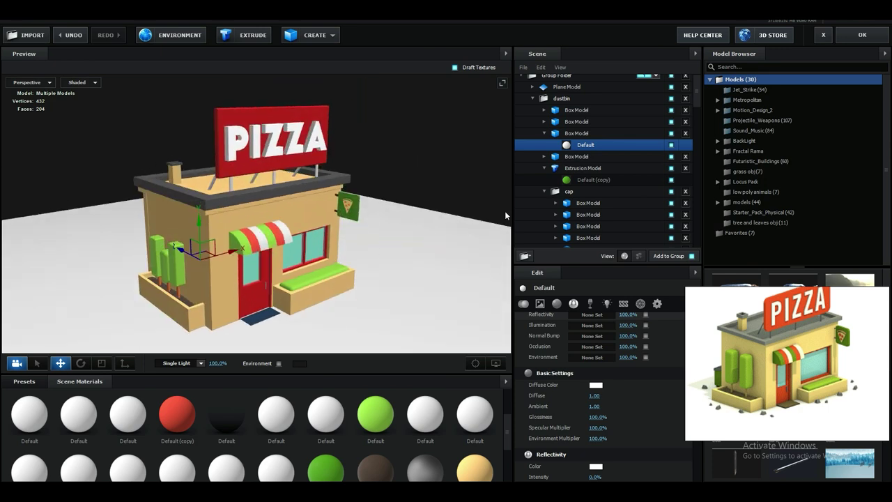
click(856, 38)
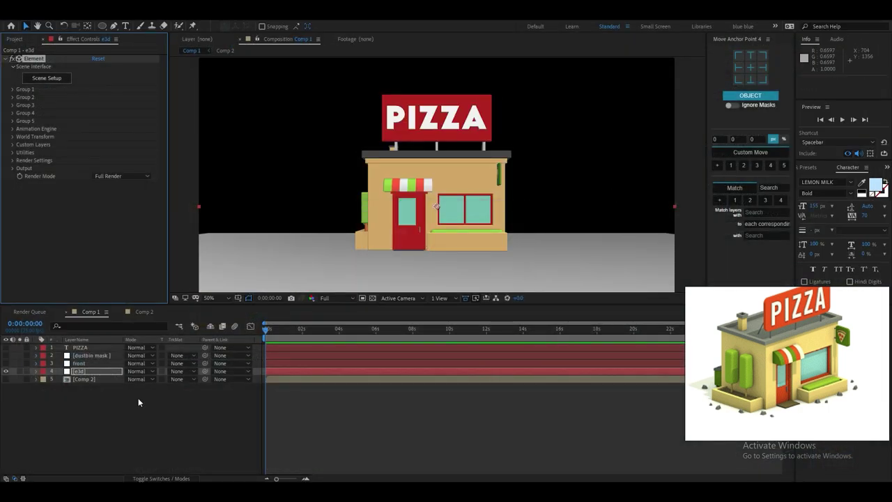
Add a two-node camera with the 135mm preset and orbit it to a raised corner view of the shop.
right_click(138, 402)
mouse_move(187, 301)
click(300, 344)
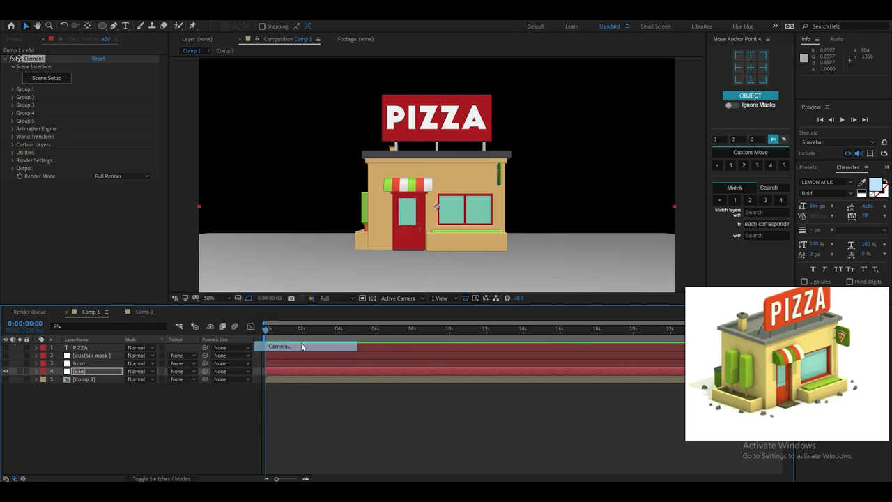
click(292, 176)
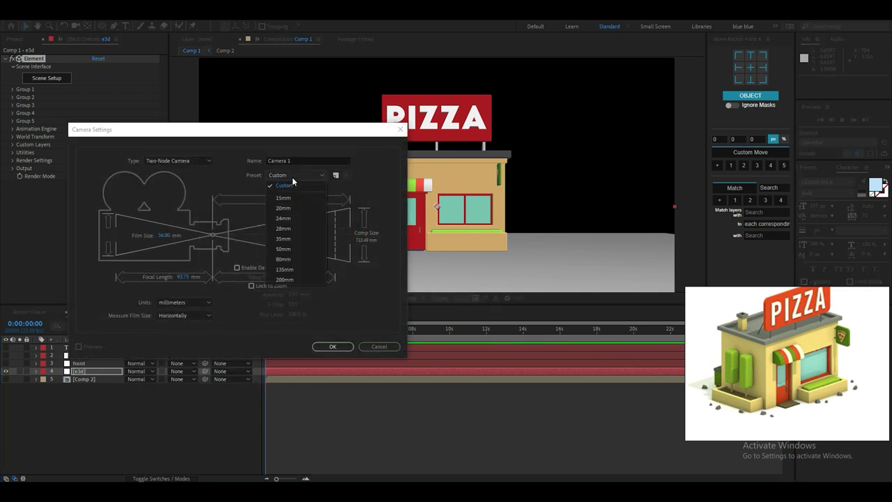
click(299, 274)
click(333, 347)
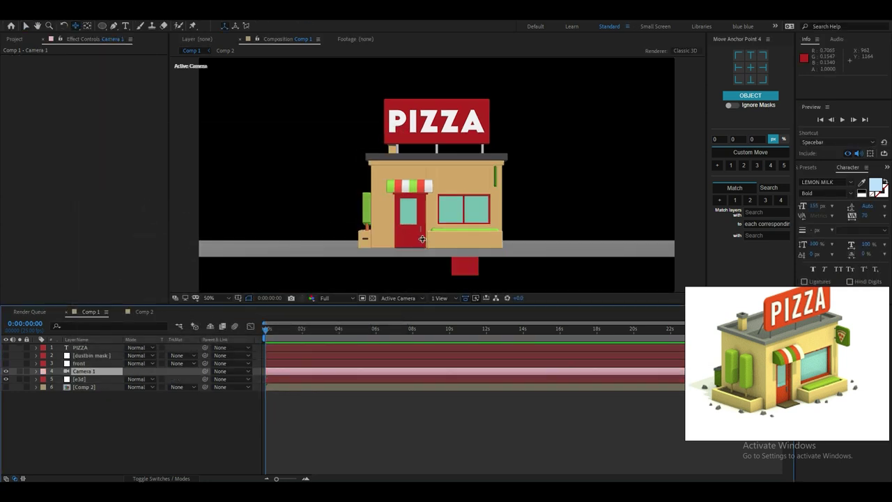
drag(422, 239, 448, 239)
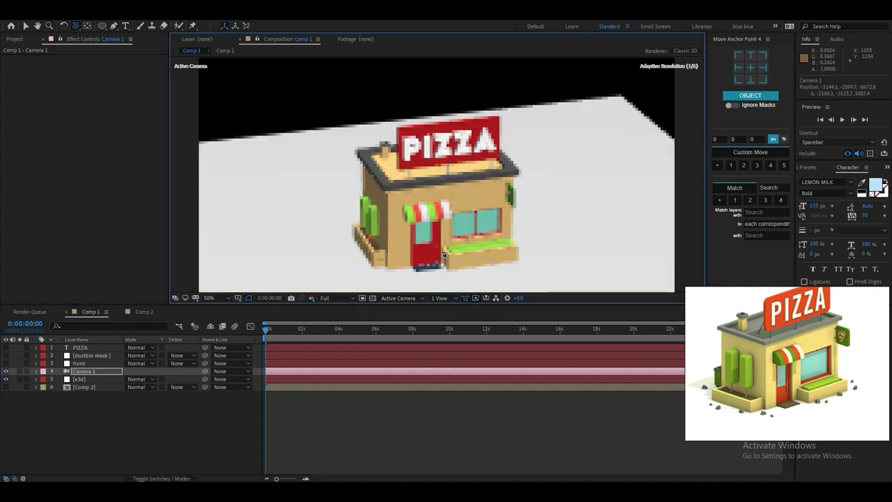
scroll(448, 239, down, 1)
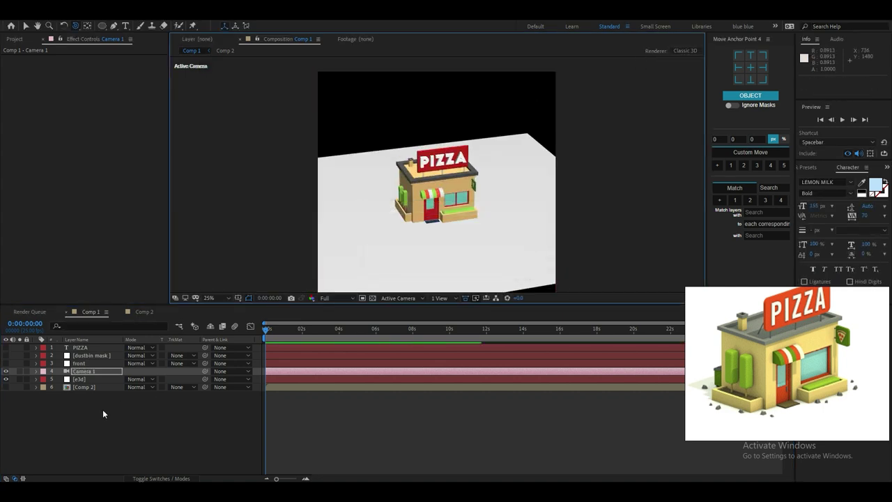
Add a 2048 by 2048 px white solid and place it at the bottom of the layer stack.
right_click(102, 410)
click(84, 380)
right_click(90, 410)
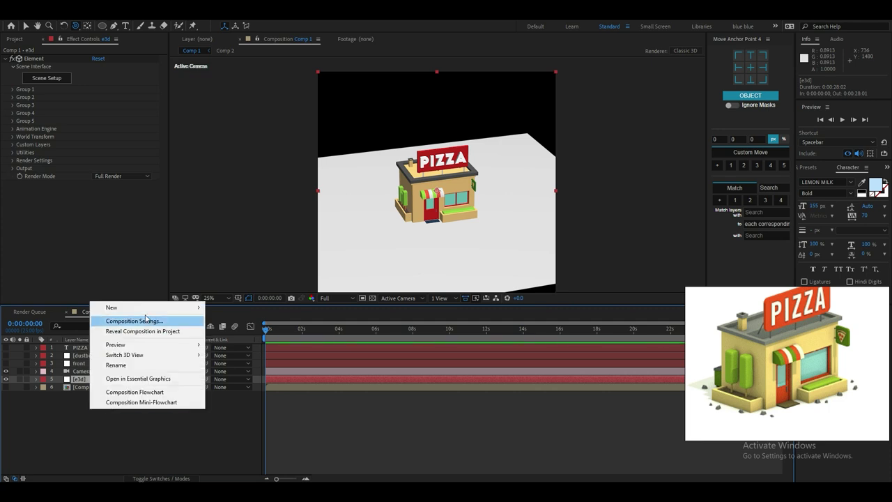
mouse_move(195, 308)
click(224, 332)
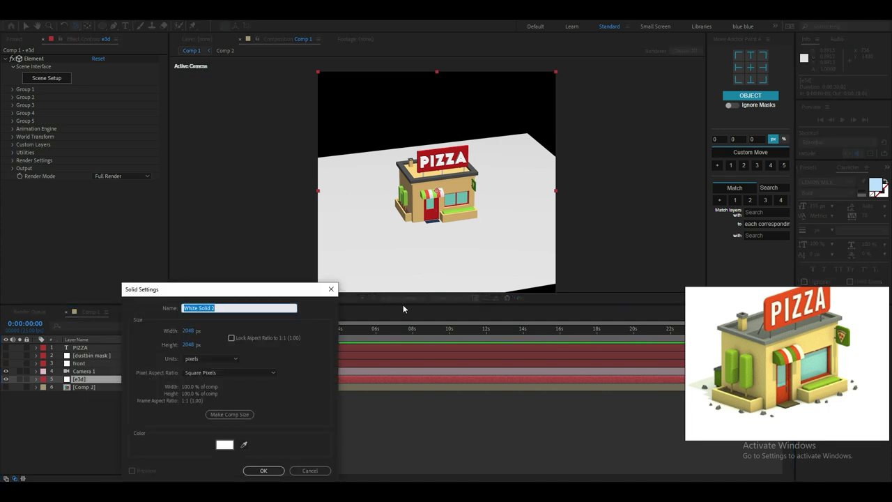
click(263, 470)
drag(104, 379, 96, 412)
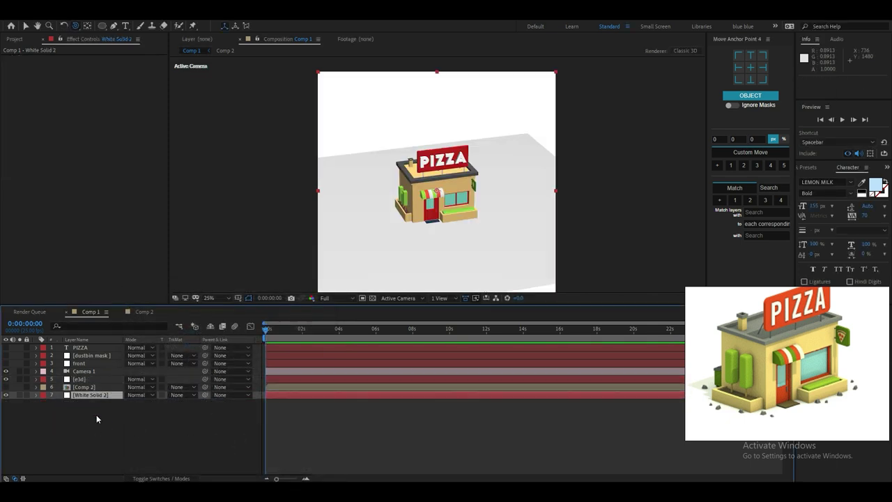
Rename the white solid as bg.
key(Return)
text(bvg)
key(BackSpace)
key(BackSpace)
text(g)
key(Return)
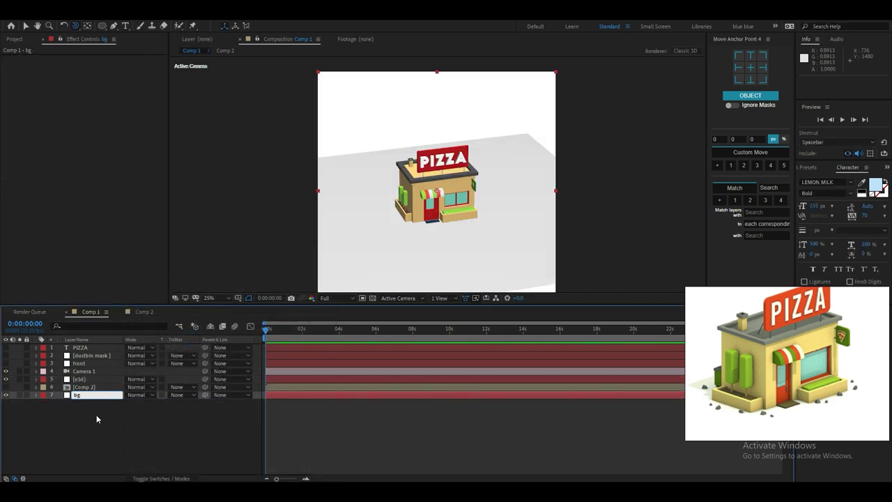
Reopen the e3d layer's scene setup and make the ground plane two-sided.
click(79, 379)
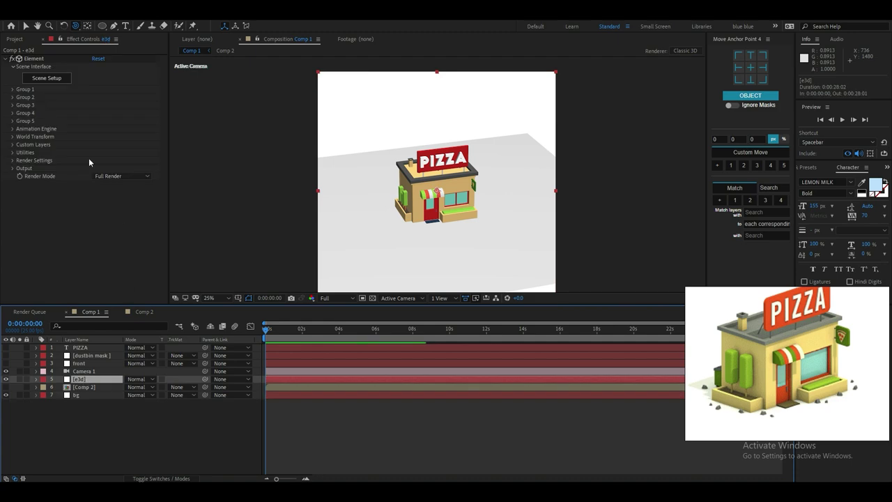
click(54, 78)
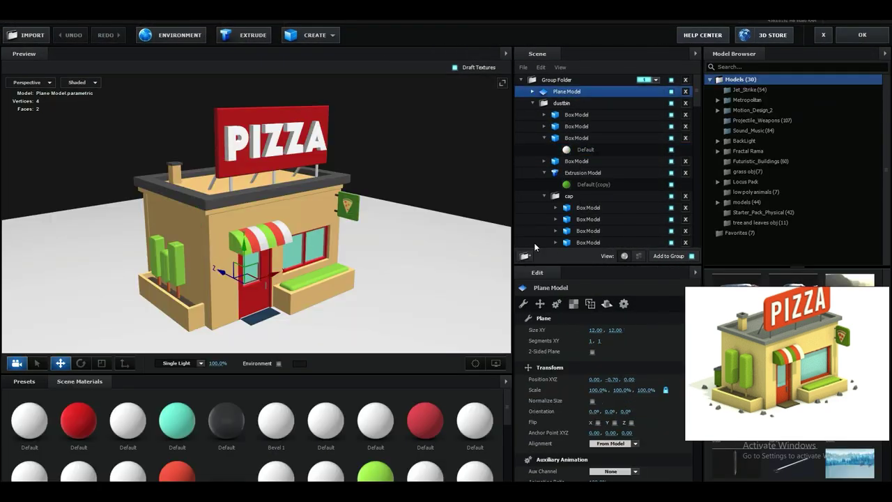
click(533, 92)
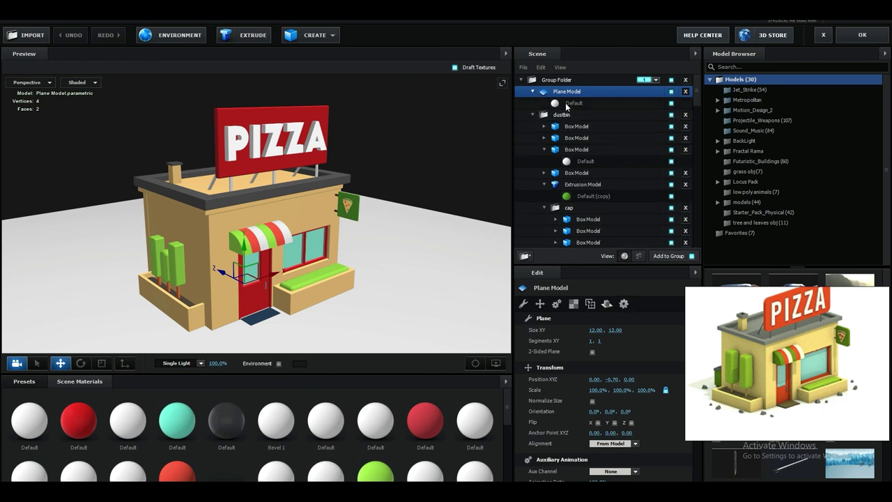
click(567, 105)
click(557, 93)
click(593, 352)
Turn on Matte Shadow for the ground plane's material and apply the scene to the composition.
click(576, 104)
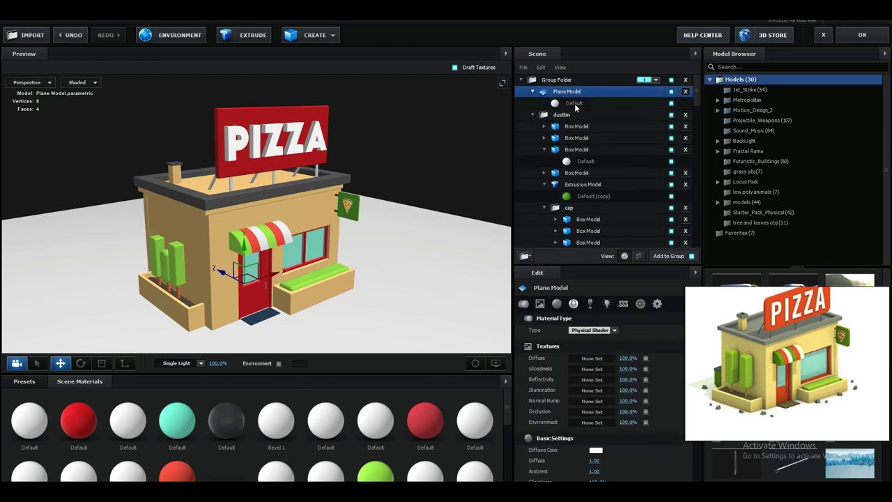
click(575, 104)
scroll(610, 409, down, 10)
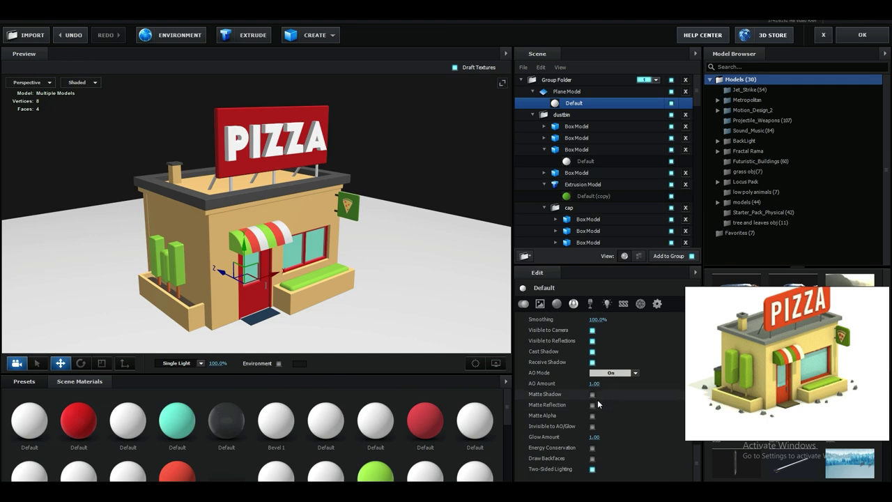
click(861, 35)
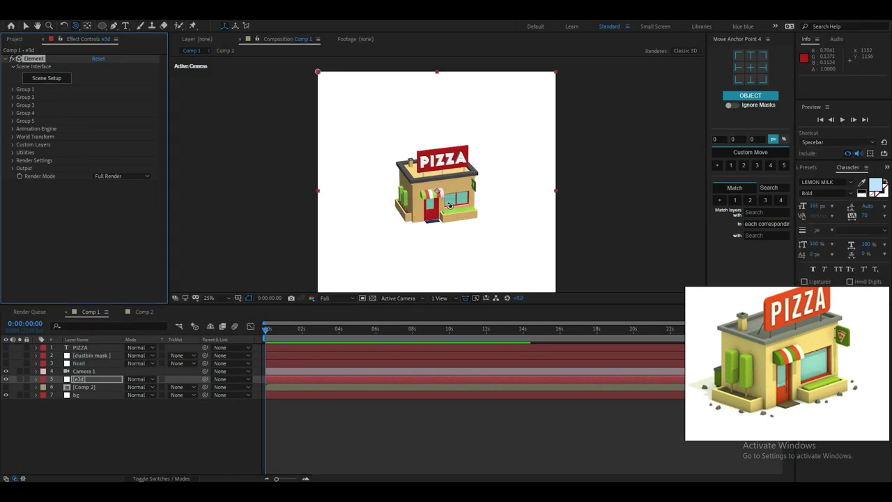
Bring the camera closer to the shop and check the rotation in the reference GIF.
drag(448, 206, 504, 183)
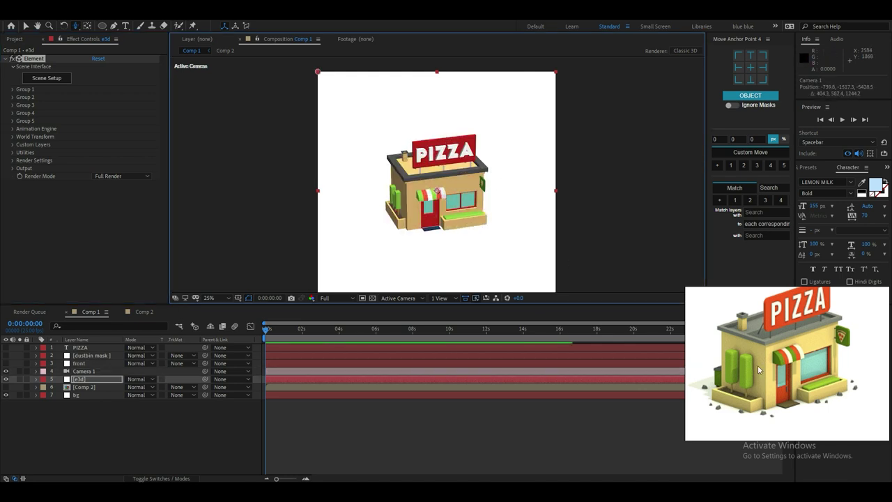
key(alt+Tab)
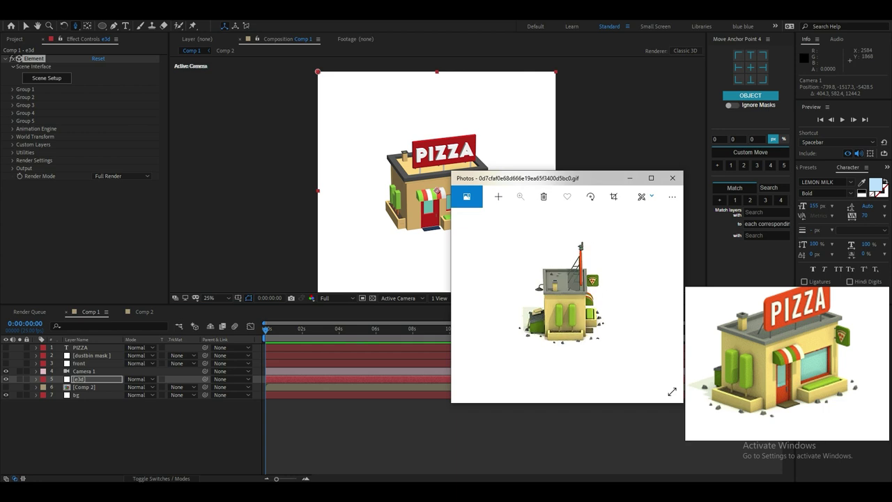
key(alt+Tab)
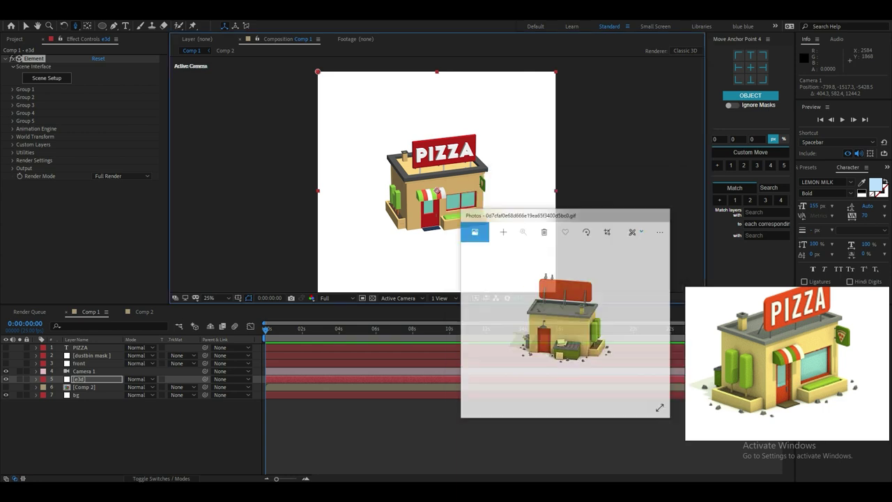
Create a group null for Group 1 of the Element effect.
click(13, 89)
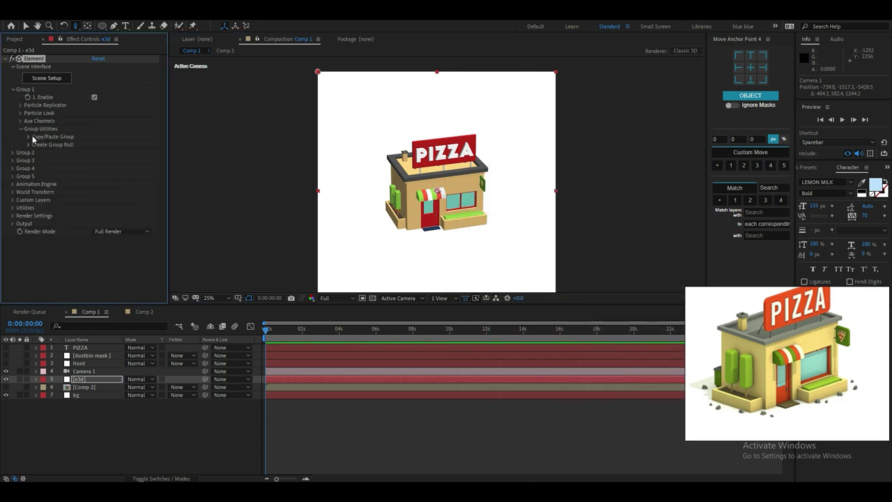
click(28, 145)
click(70, 159)
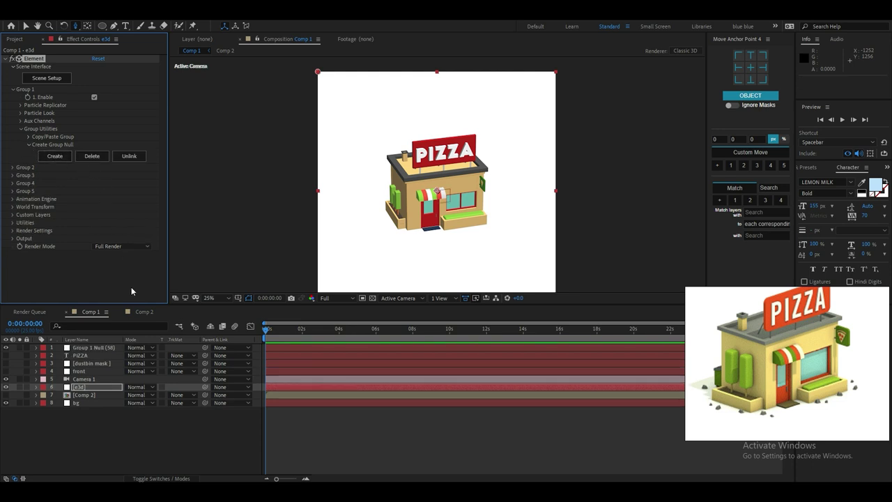
Keyframe the Group 1 null's Y Rotation at the start of the timeline and end the work area at 4 seconds.
click(99, 347)
key(r)
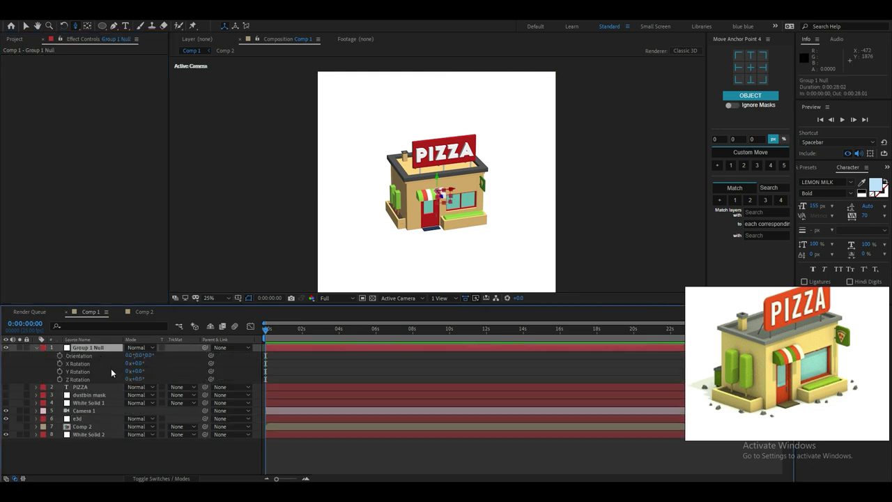
drag(139, 373, 244, 362)
key(ctrl+z)
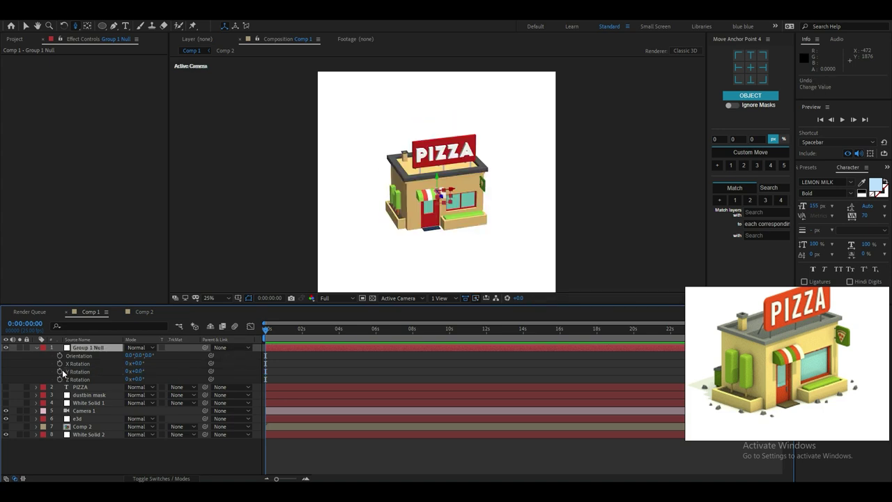
click(60, 372)
drag(361, 329, 339, 335)
key(n)
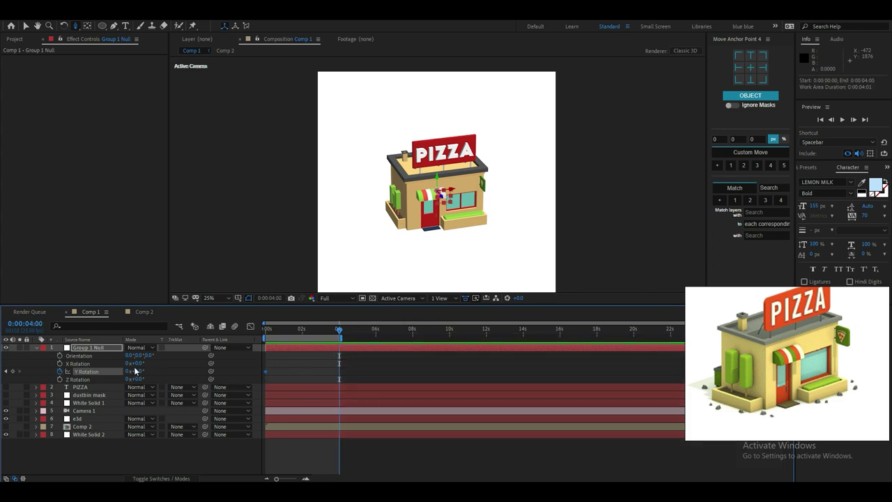
Set the null's Y Rotation to one full revolution at 4 seconds and preview the spin.
click(127, 372)
text(1)
click(187, 372)
drag(339, 330, 215, 357)
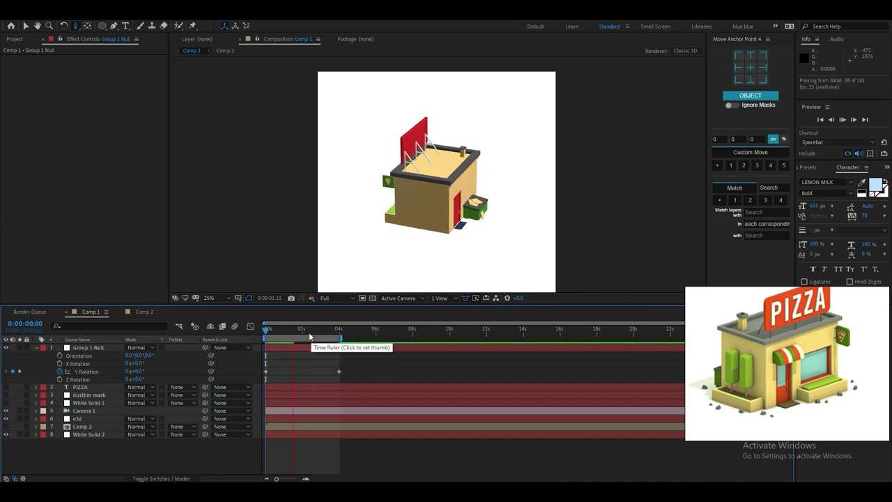
Preview the 4-second spin of the shop and compare its speed with the rotation in the reference GIF.
drag(308, 332, 333, 339)
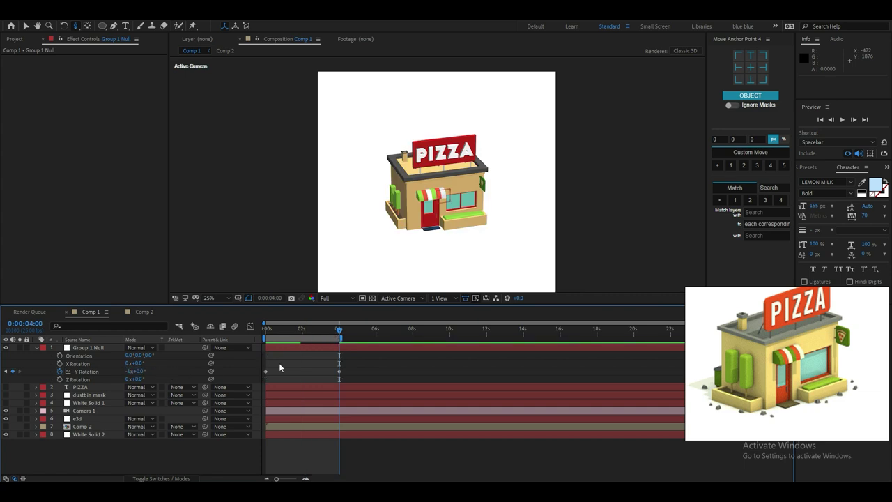
key(space)
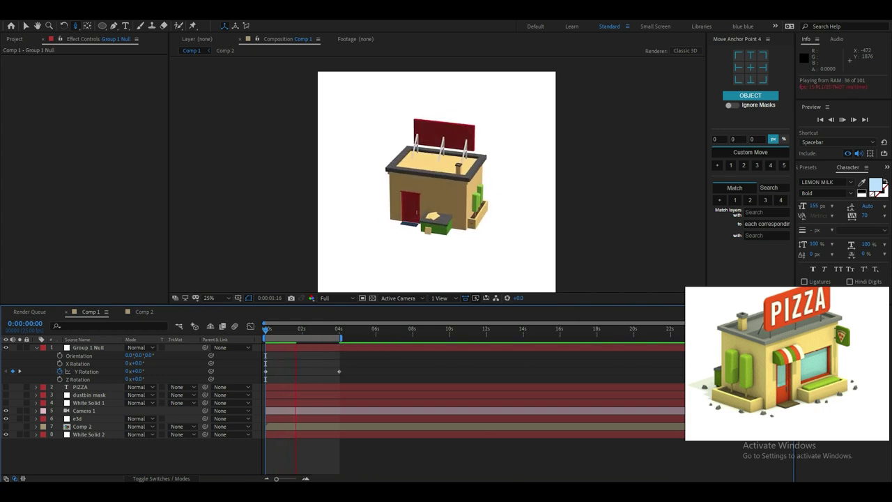
key(alt+Tab)
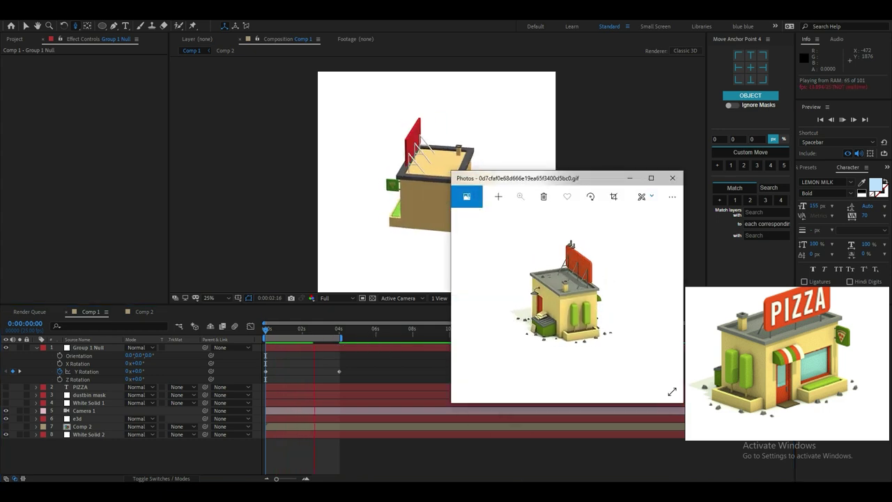
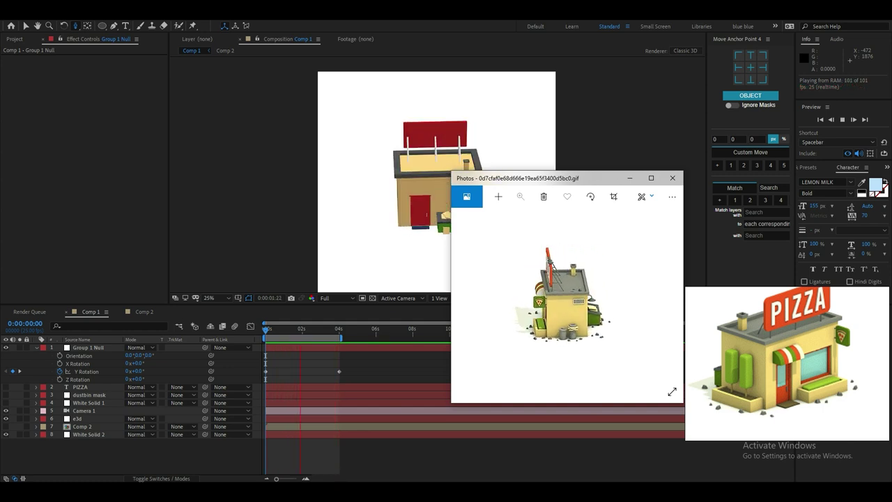
click(630, 180)
Extend the work area and the null's last Y Rotation keyframe to 8 seconds and preview the slower spin.
drag(332, 331, 414, 333)
drag(343, 372, 208, 397)
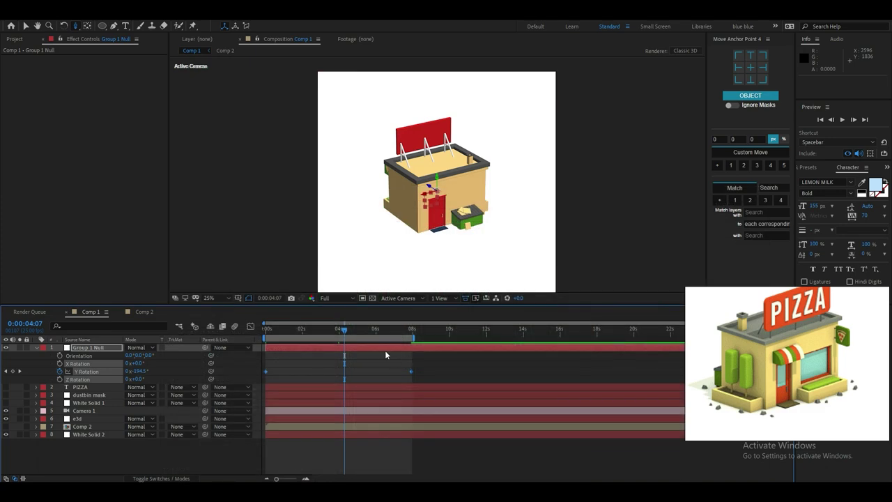
key(space)
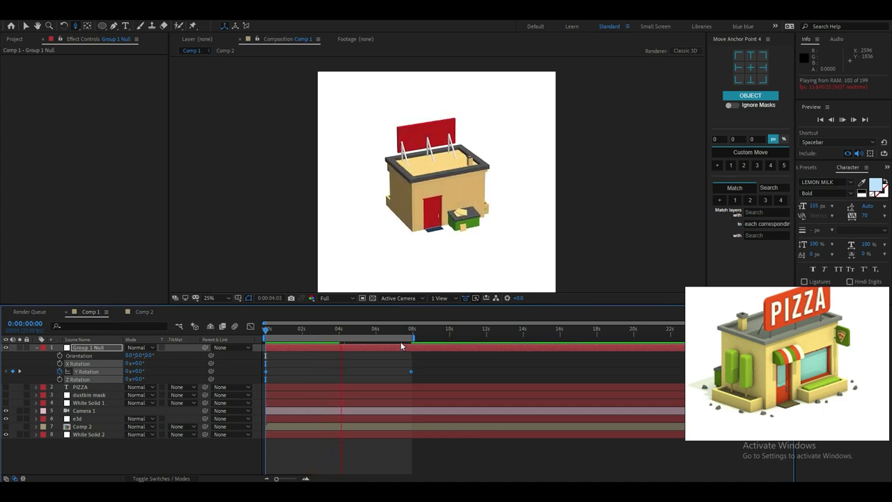
key(space)
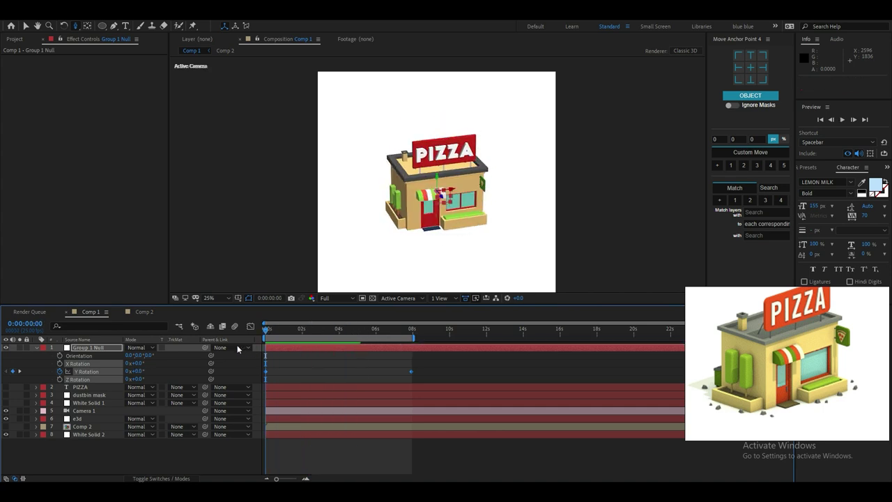
Move the camera closer so the shop fills more of the frame.
drag(445, 219, 508, 200)
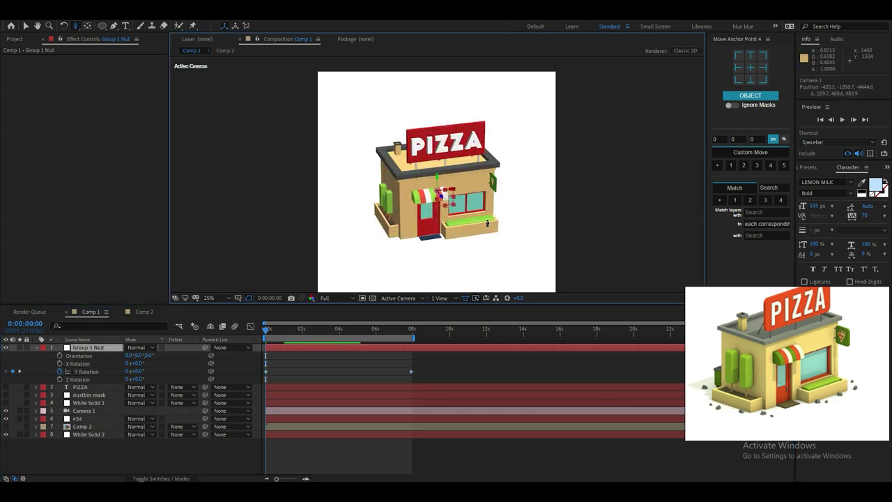
scroll(488, 221, down, 4)
scroll(489, 221, up, 4)
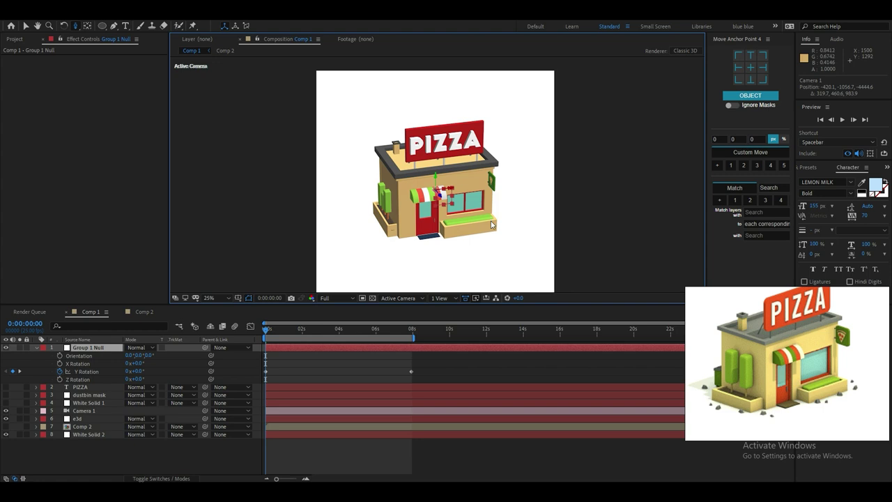
Enable ambient occlusion in the Element effect's render settings on the e3d layer and set its mode to Ray-Traced.
click(86, 419)
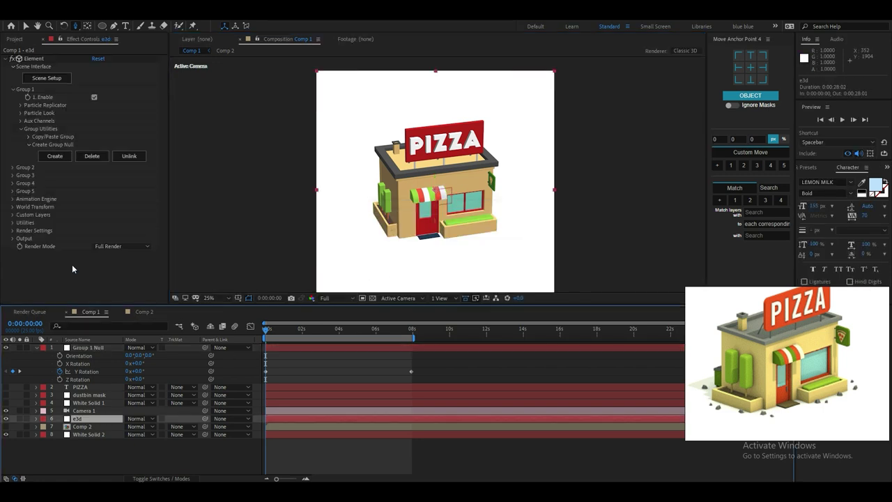
click(12, 230)
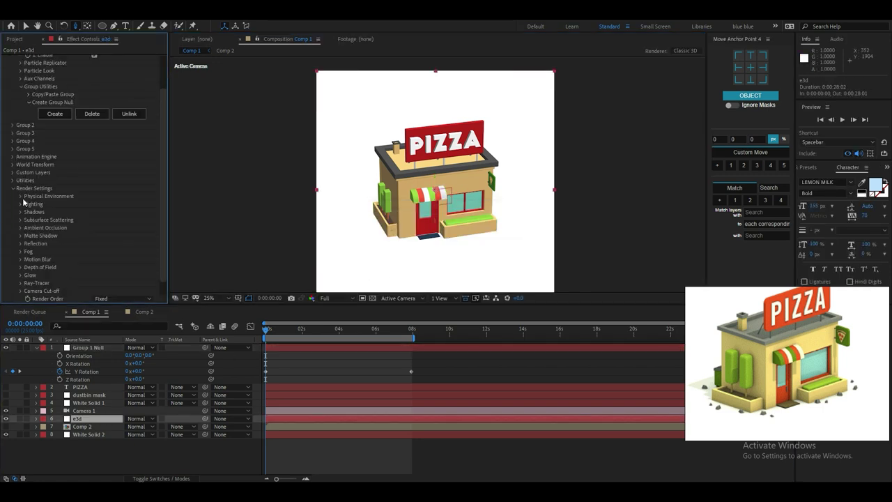
click(20, 228)
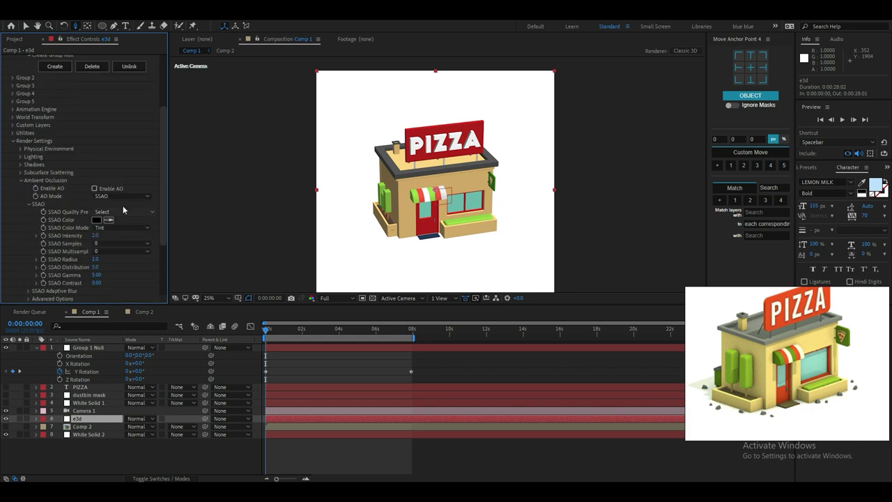
click(111, 197)
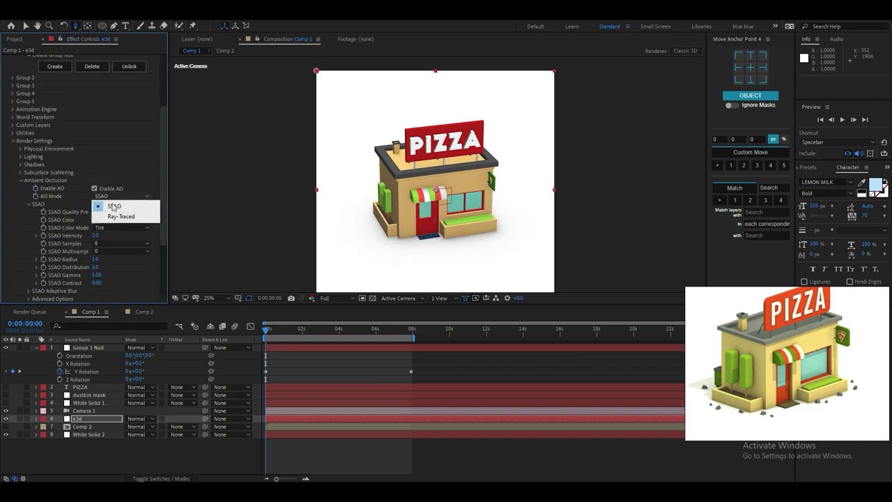
click(115, 214)
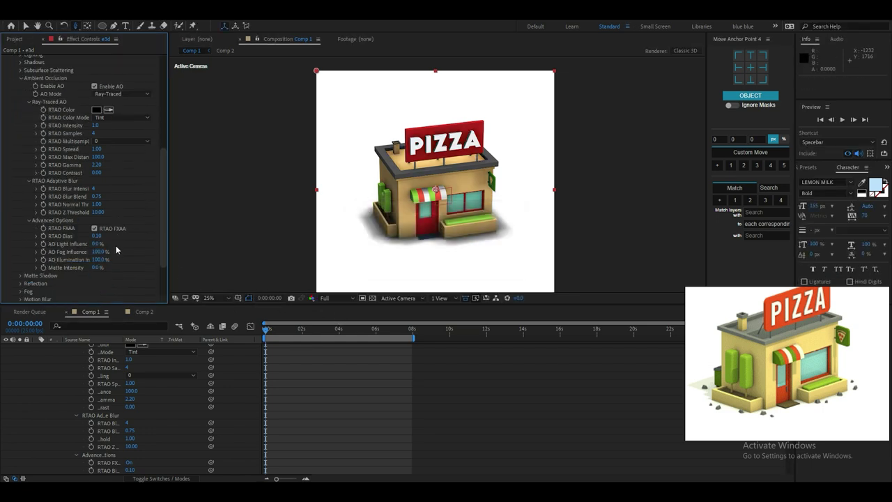
Set the ray-traced ambient occlusion's contrast to 0.9, gamma to 1 and max distance to 381.
scroll(117, 230, down, 2)
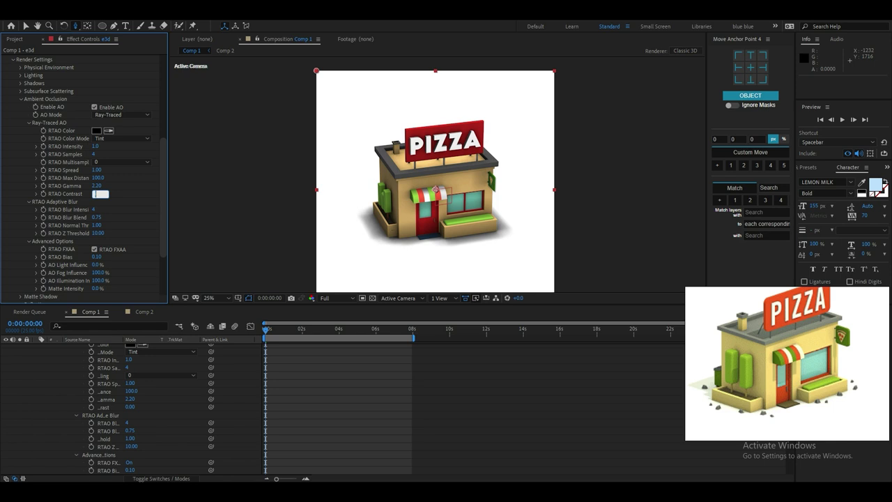
text(.9)
click(116, 189)
click(96, 186)
text(1)
click(130, 187)
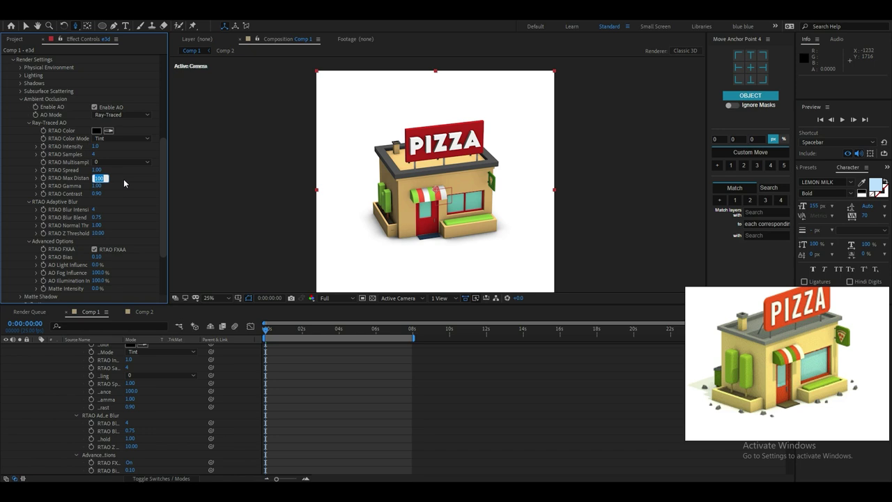
text(356)
key(Return)
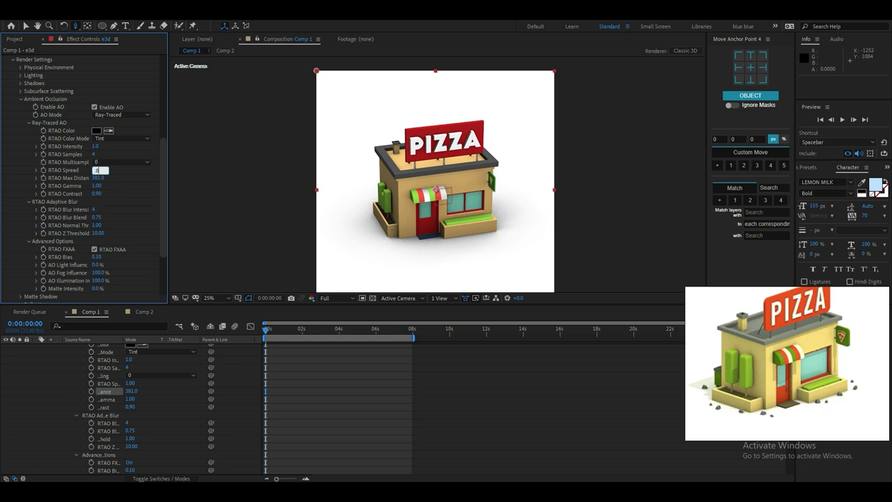
Set the ambient occlusion's RTAO Spread to 0.85, RTAO Bias to 1 and RTAO Intensity to 0.9.
text(.85)
key(Return)
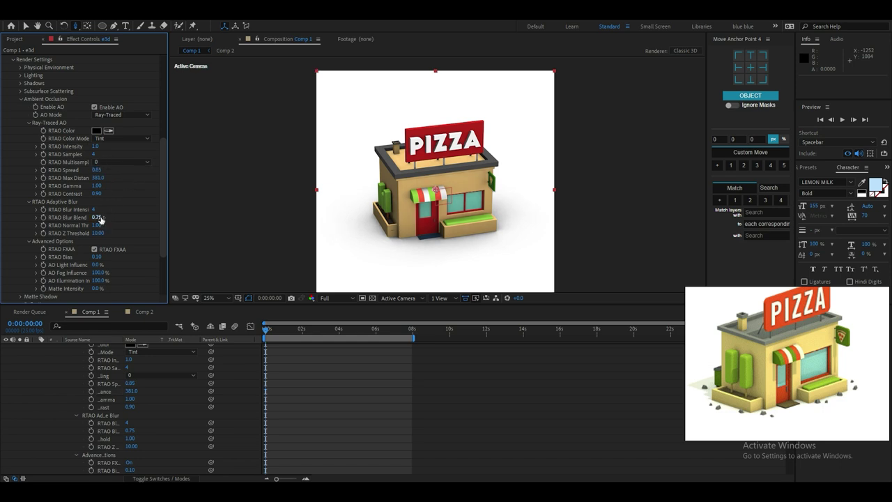
drag(96, 258, 196, 255)
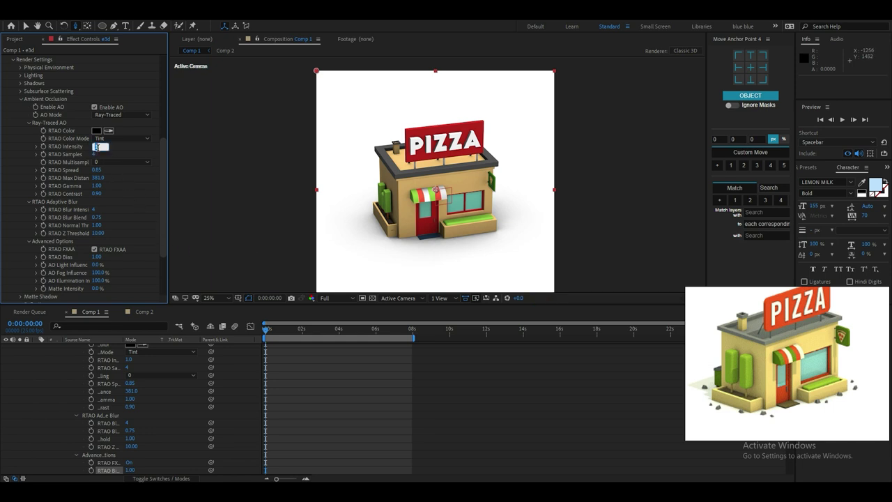
key(Return)
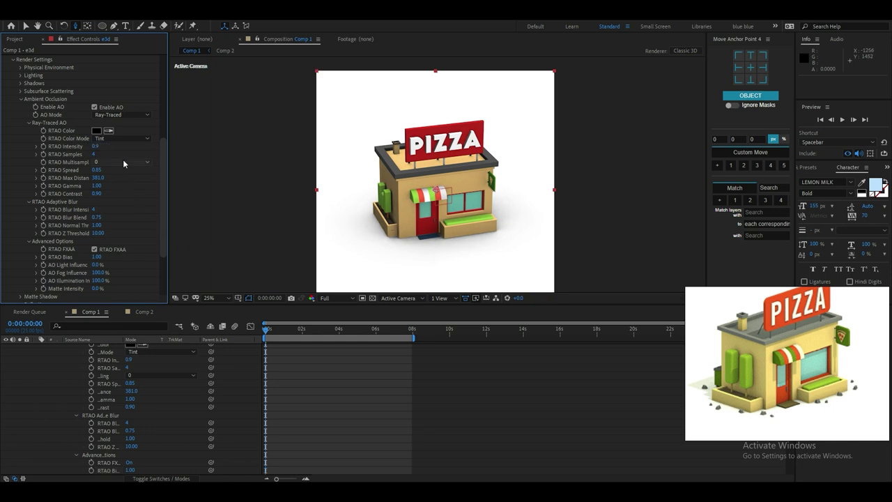
Set the AO Light Influence to 100% and save the project.
key(ctrl+s)
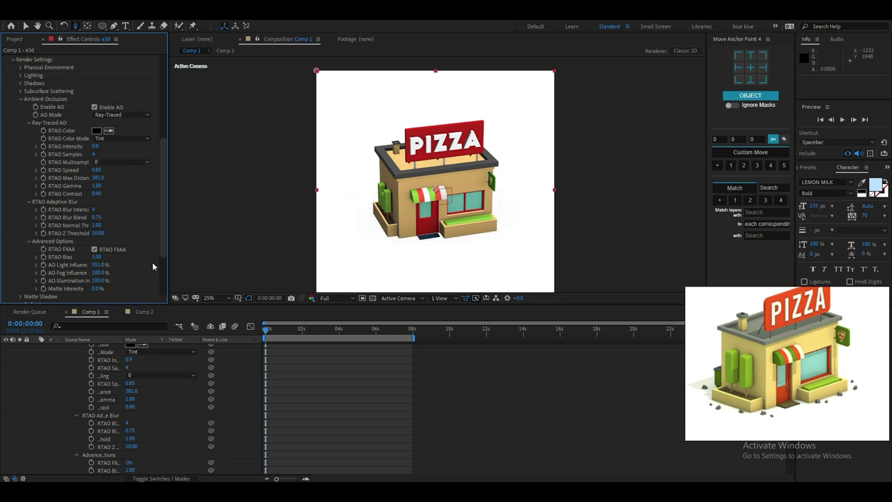
key(Return)
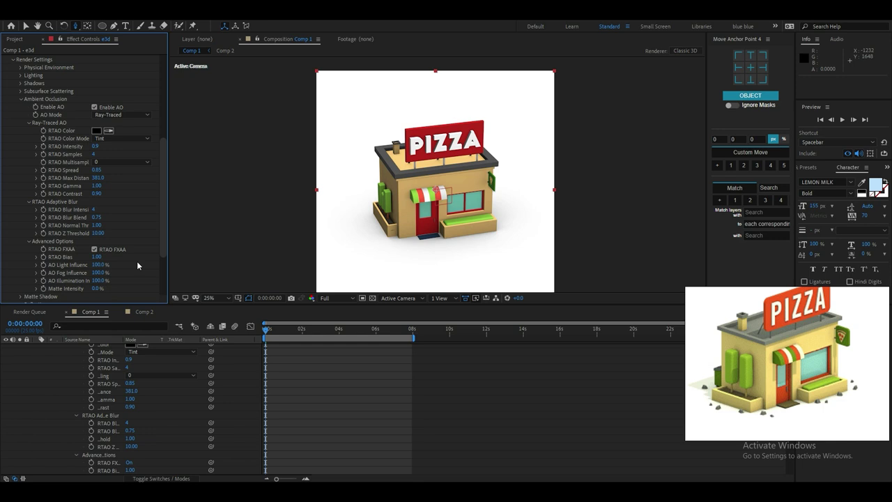
key(ctrl+s)
Collapse the e3d layer's properties and add a Parallel light with shadow casting on to the composition.
scroll(91, 412, up, 5)
click(58, 392)
scroll(50, 376, up, 4)
click(37, 384)
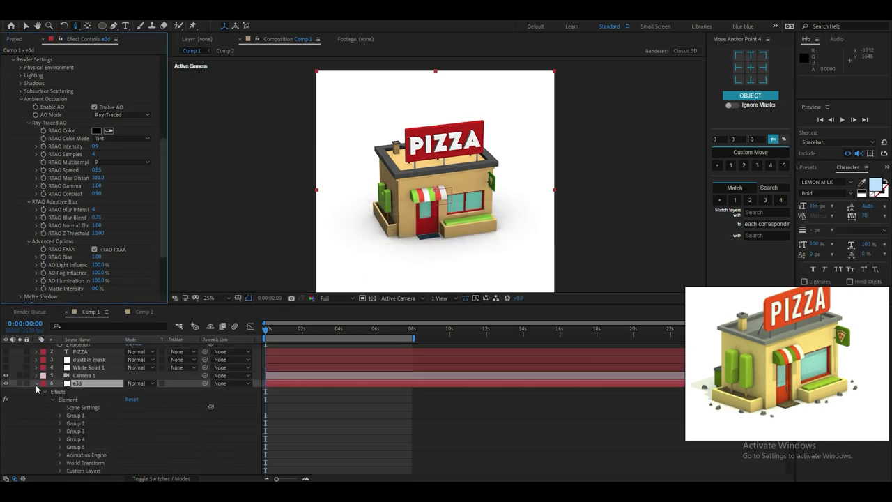
right_click(64, 448)
mouse_move(117, 350)
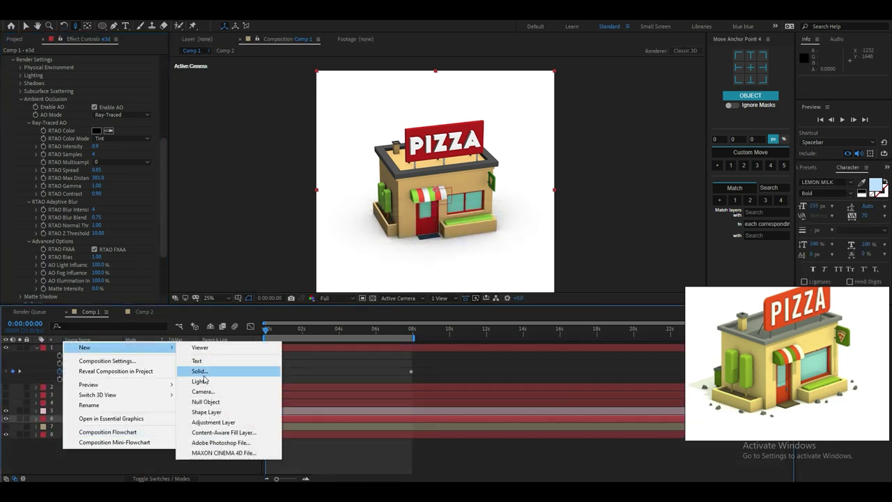
click(199, 367)
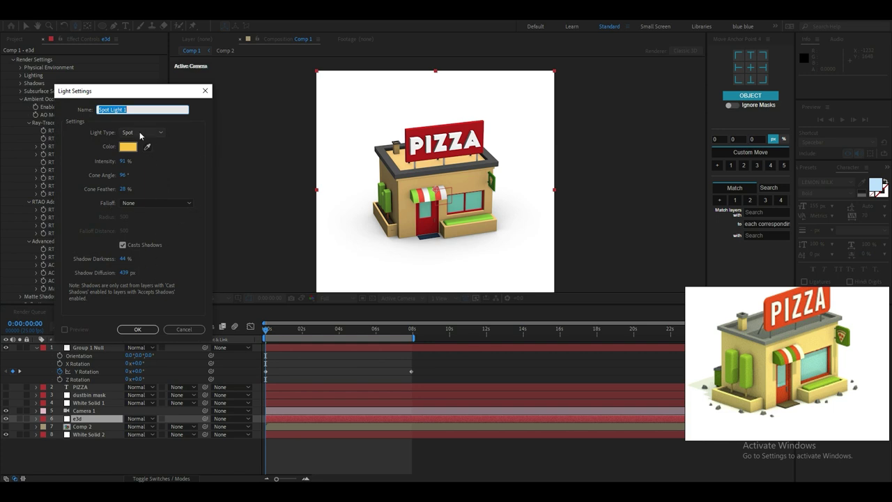
click(140, 134)
click(146, 149)
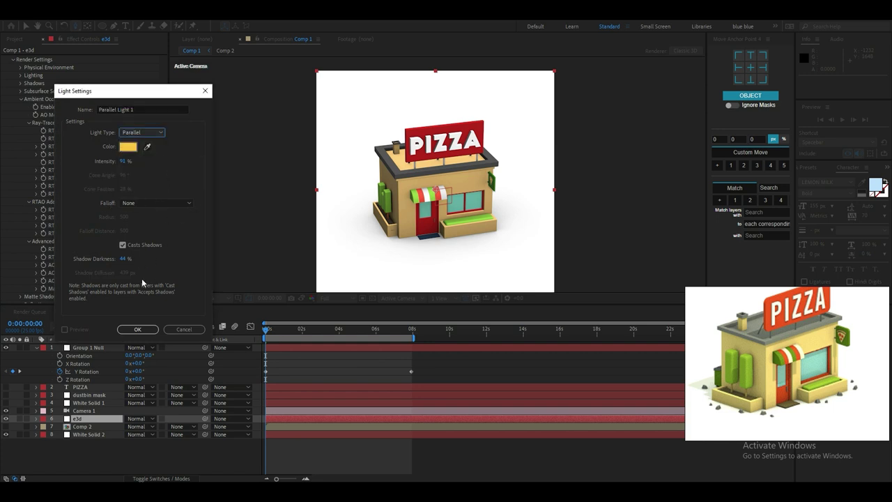
click(138, 329)
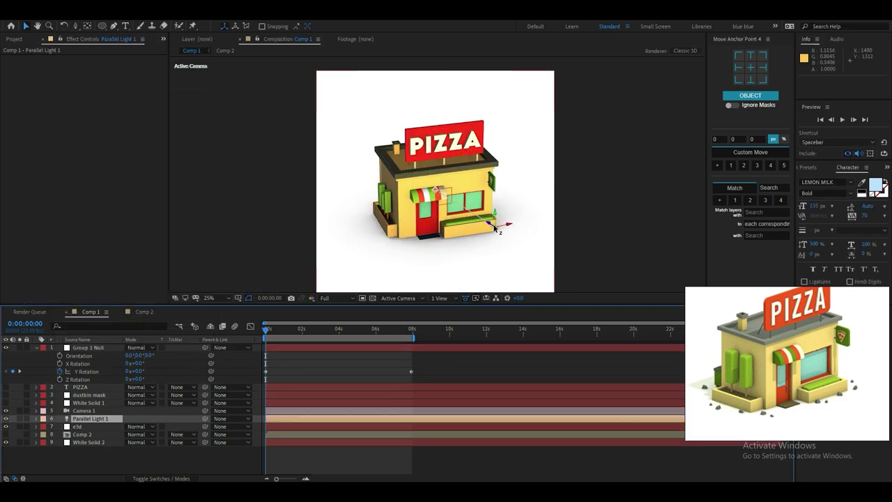
Move the parallel light far above and to the right of the shop and change its color to pale cream.
drag(496, 228, 580, 110)
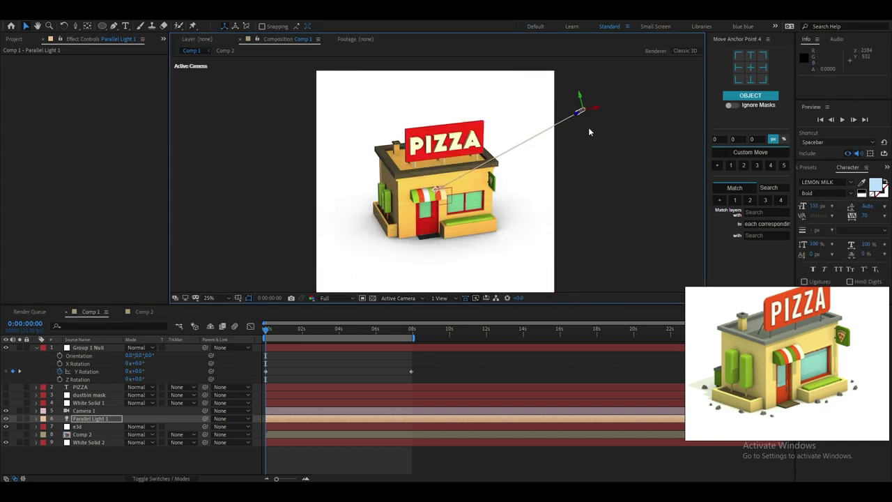
drag(580, 111, 690, 49)
click(93, 421)
double_click(93, 421)
click(127, 146)
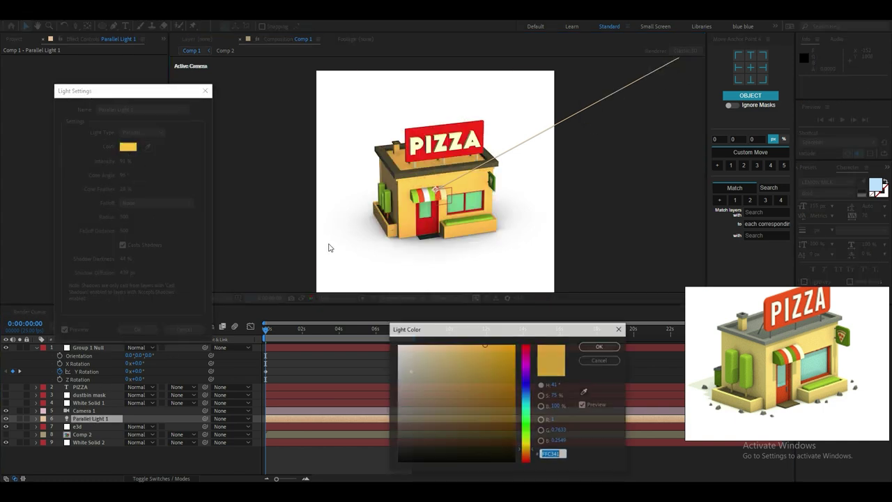
click(415, 347)
click(602, 346)
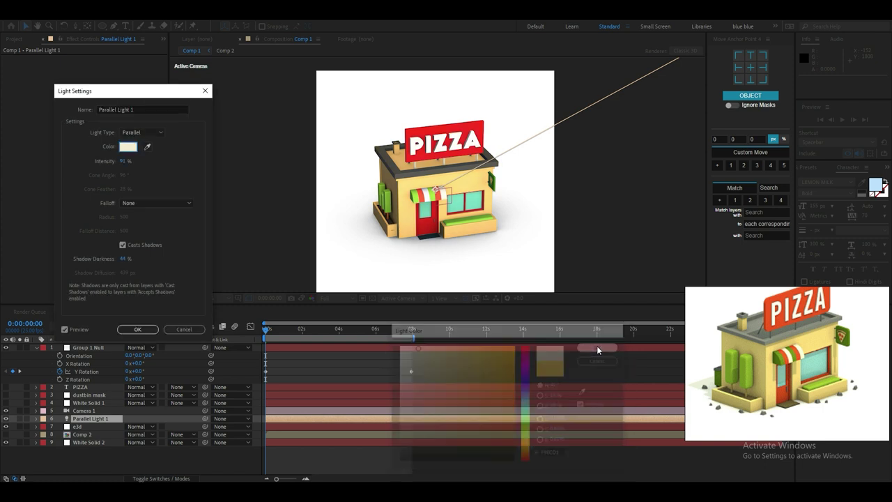
click(137, 329)
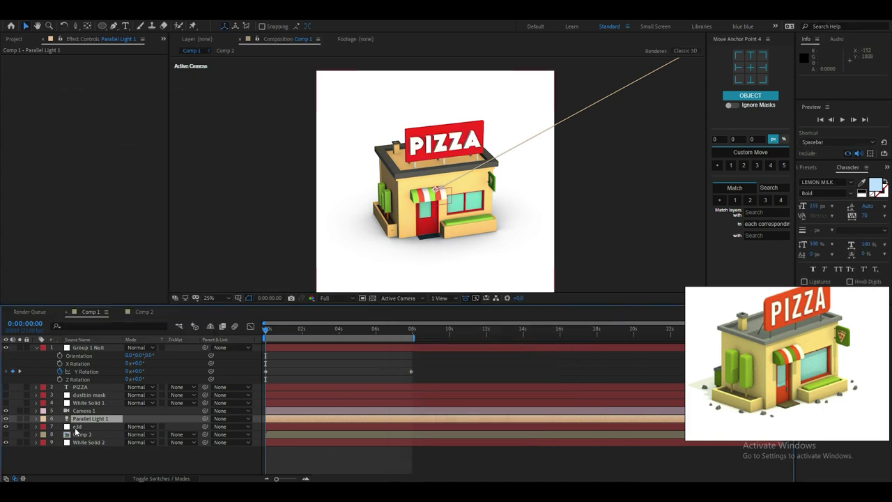
Enable shadows in the Element effect's render settings on the e3d layer and set the shadow mode to Ray-Traced.
click(78, 427)
click(37, 254)
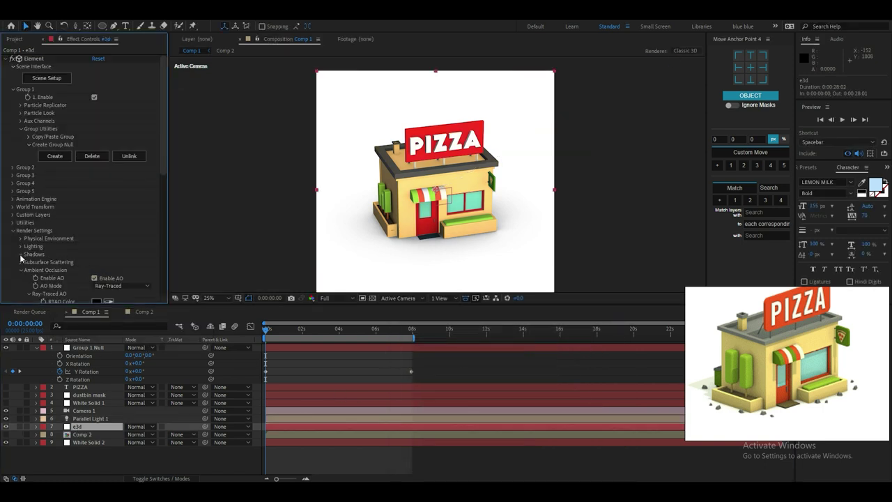
scroll(105, 244, down, 1)
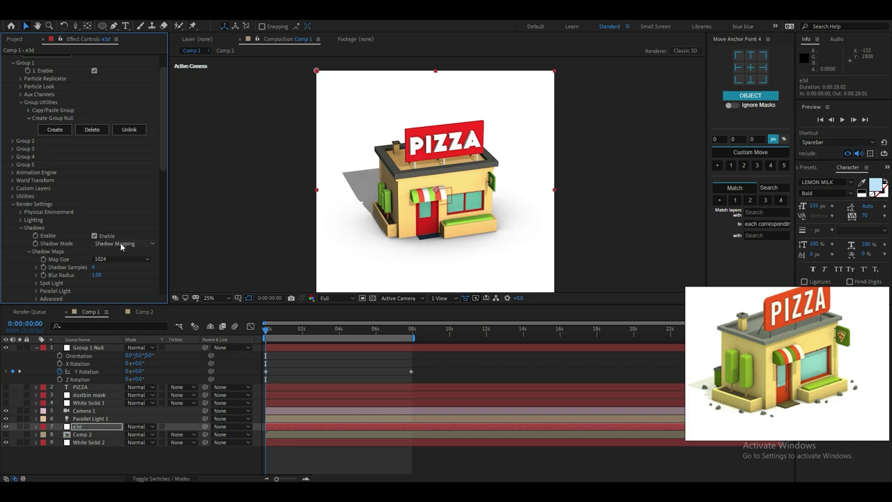
click(121, 244)
click(121, 263)
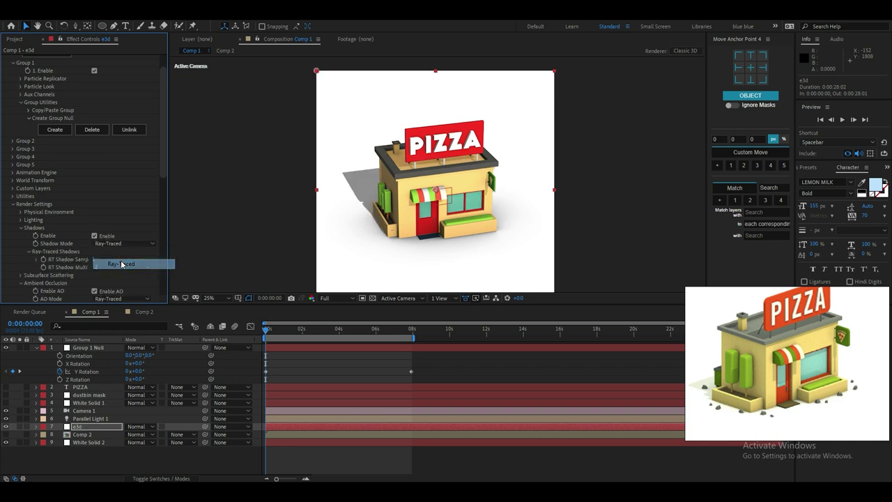
key(e)
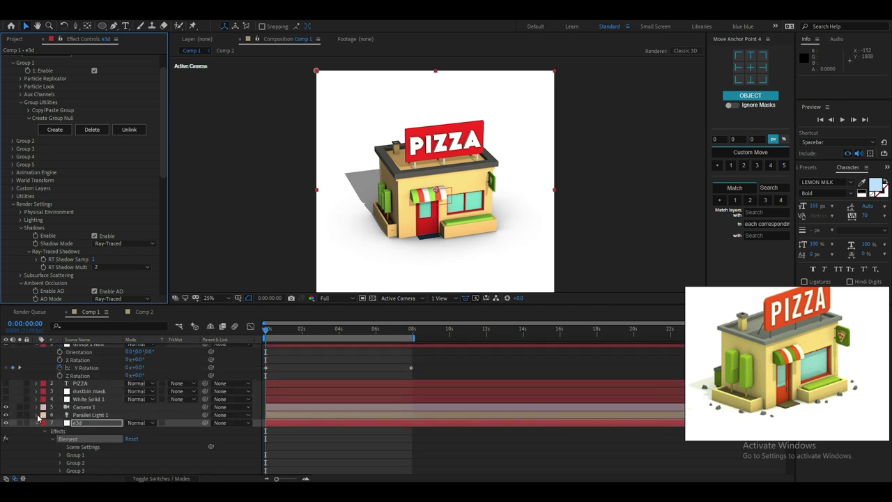
Raise the AO Light Influence in the Element effect's ray-traced ambient occlusion to 1000%.
scroll(55, 259, down, 3)
scroll(56, 259, down, 4)
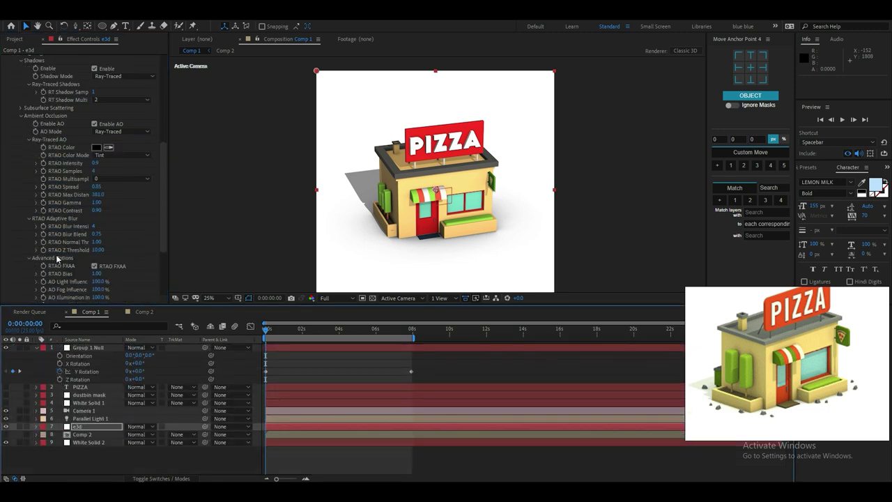
drag(97, 260, 418, 245)
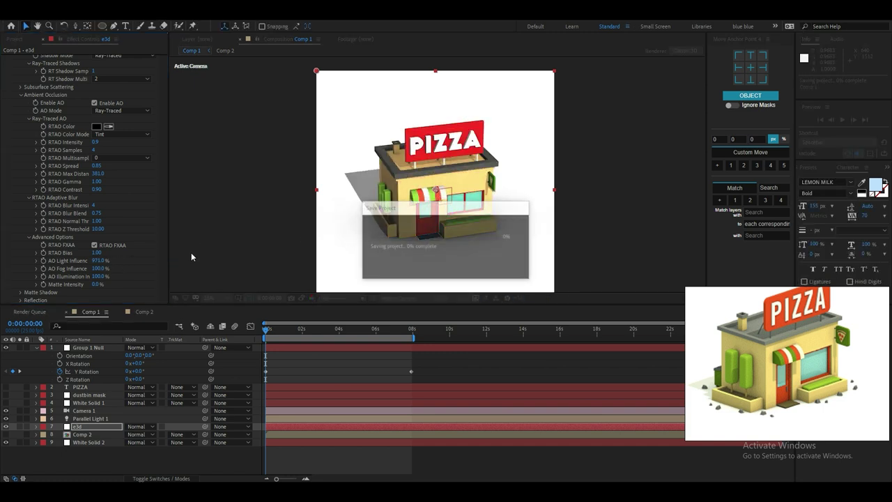
drag(103, 262, 125, 262)
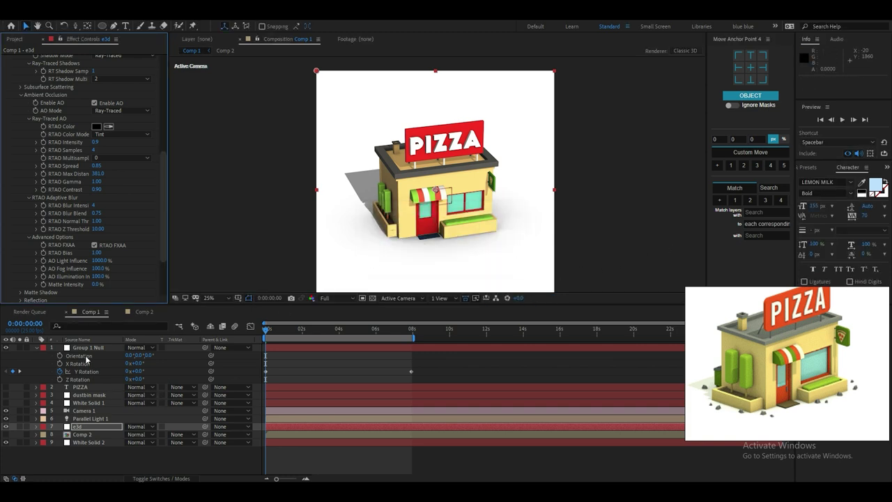
Move the parallel light's point of interest down to the ground in front of the shop's window planter.
click(98, 418)
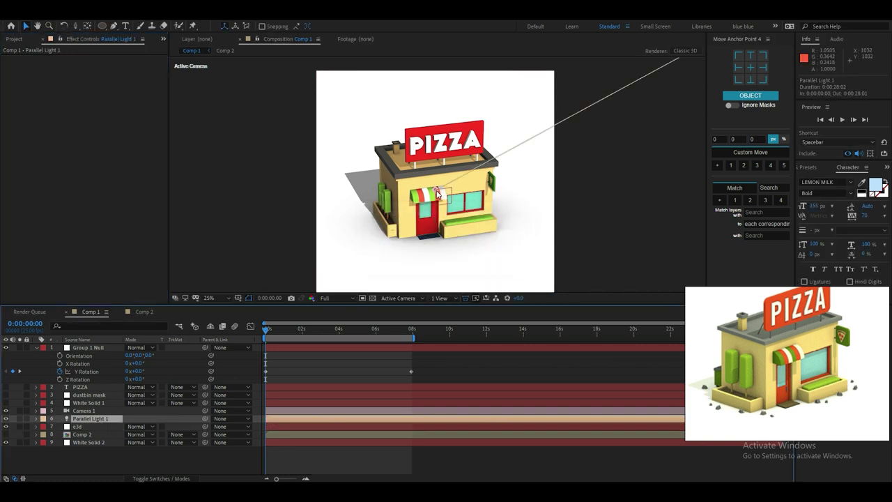
drag(444, 209, 462, 242)
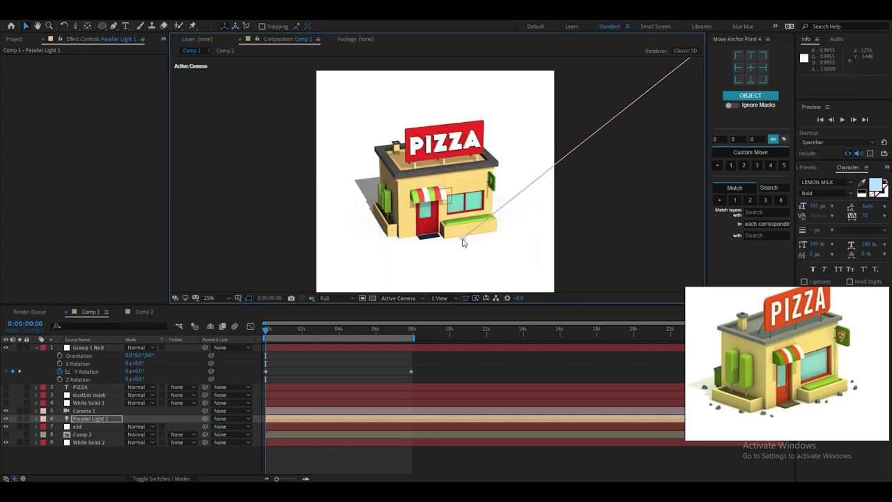
Set the AO Light Influence in the e3d layer's Element effect to 800%.
click(88, 427)
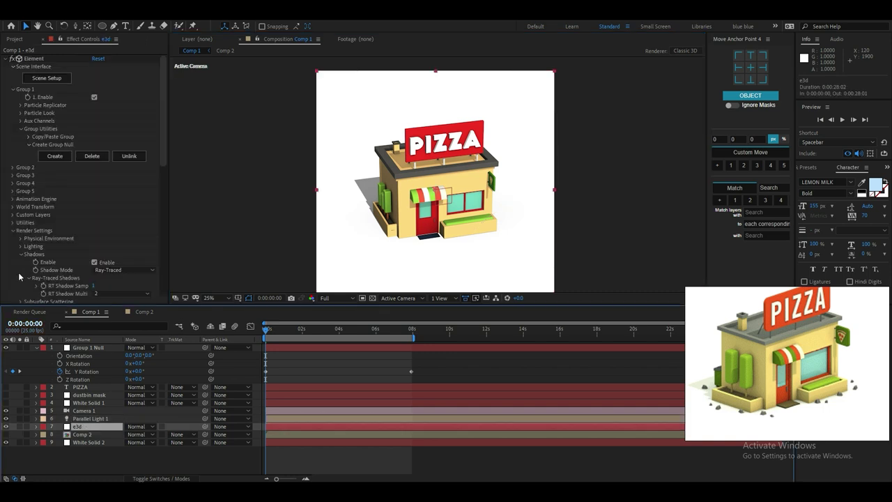
scroll(77, 234, down, 5)
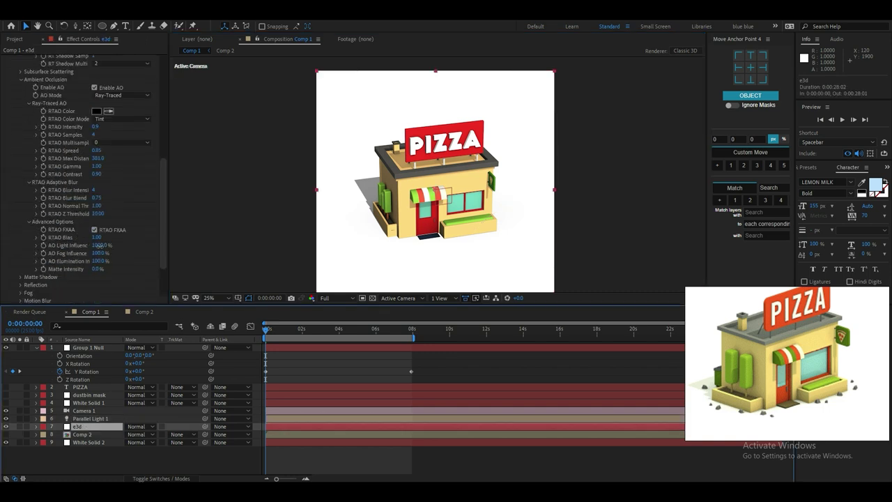
click(101, 245)
key(Return)
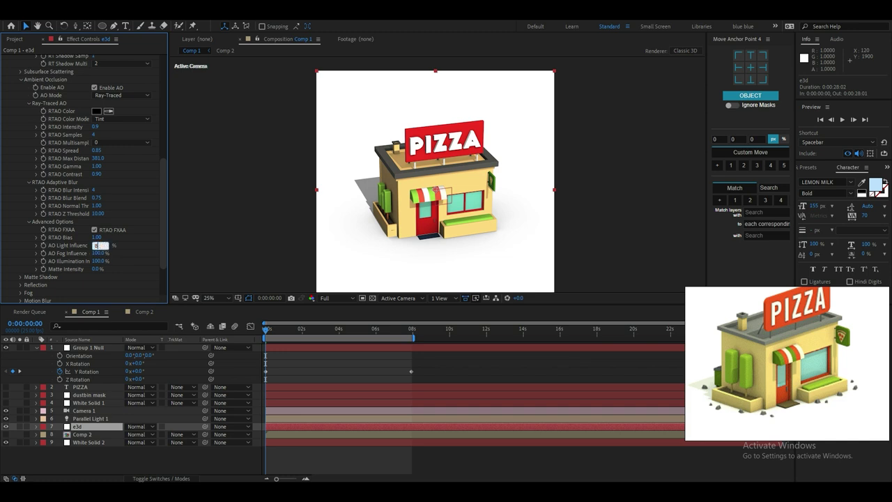
key(Return)
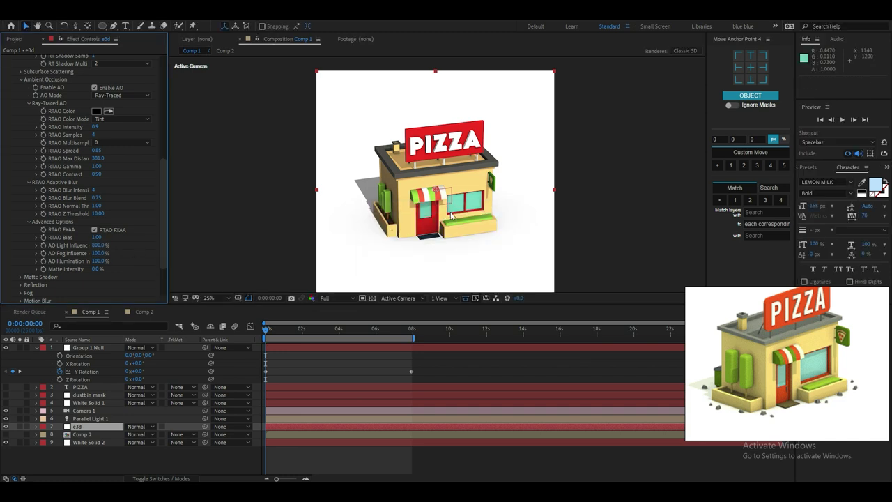
Parent Parallel Light 1 to Group 1 Null and preview the shop's rotation with its shadow.
drag(367, 332, 256, 347)
key(space)
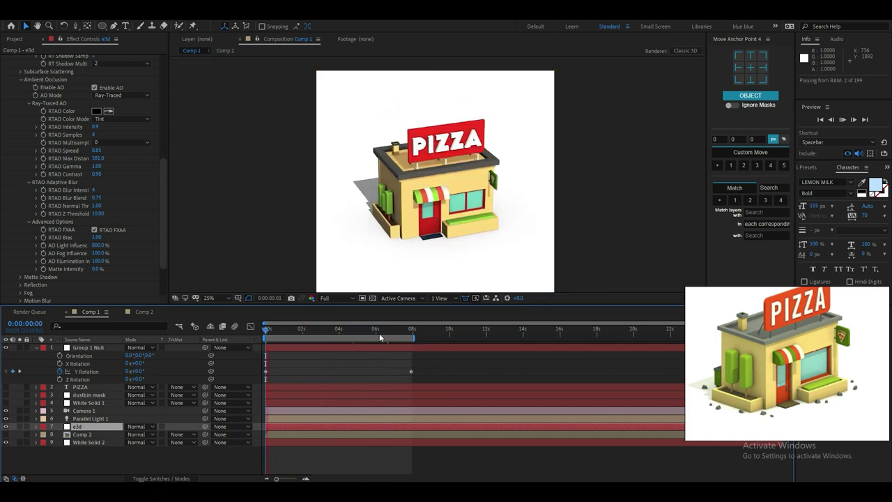
key(space)
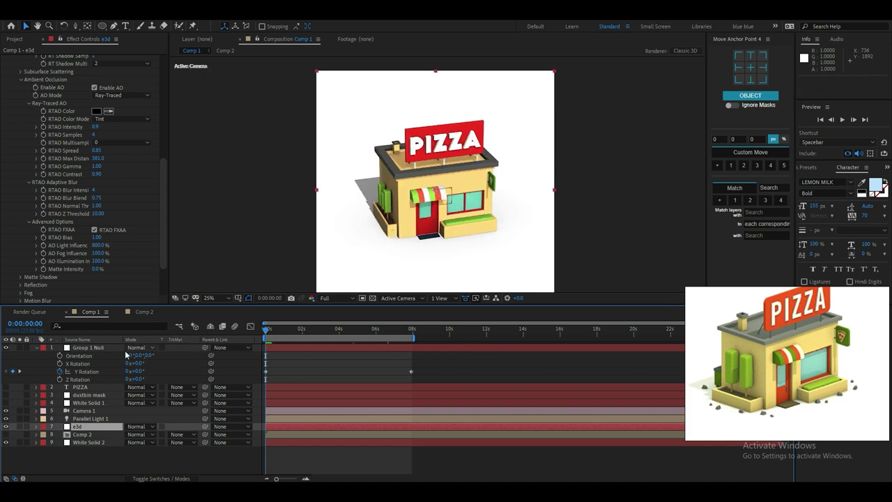
click(73, 419)
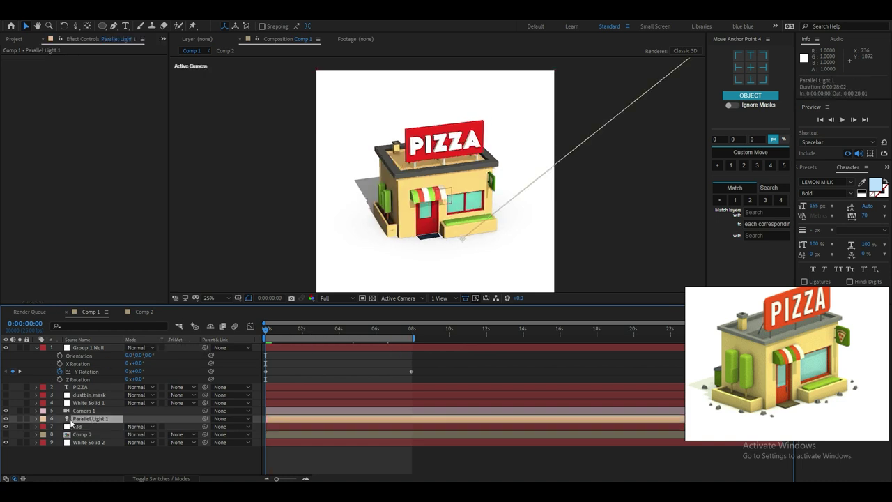
drag(205, 418, 104, 348)
key(space)
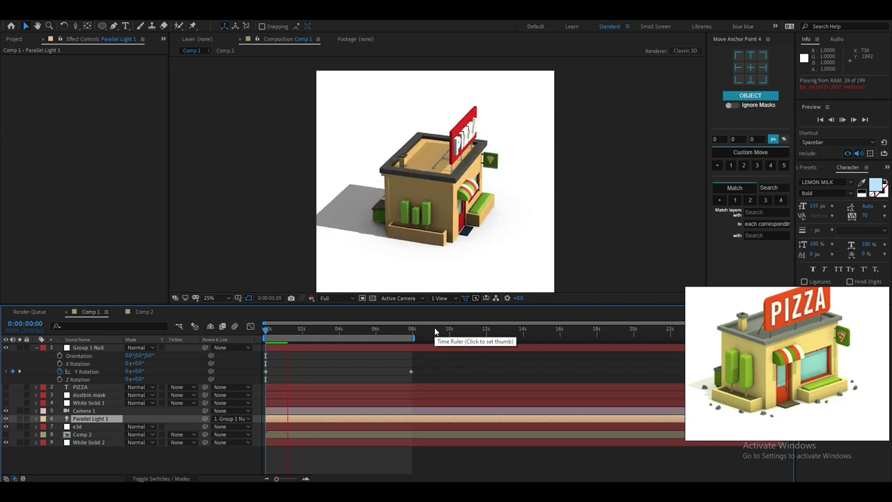
click(295, 331)
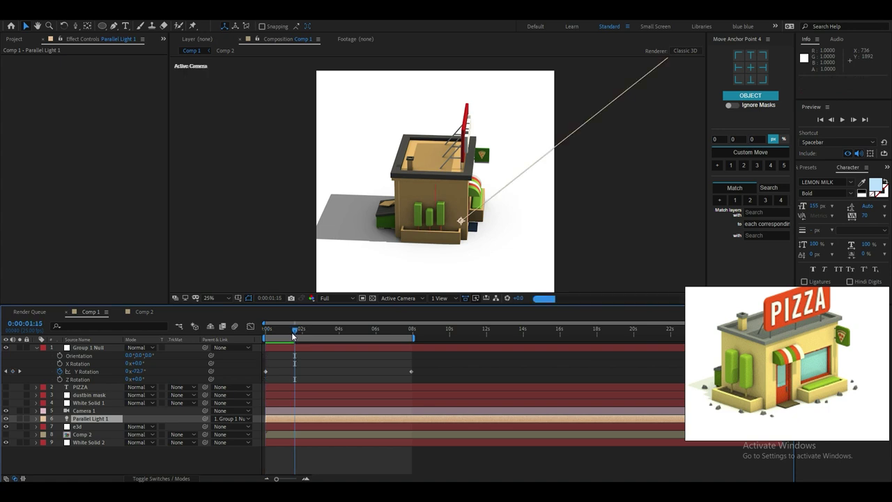
Change the parallel light's type to Spot in its light settings and return to the start of the composition.
double_click(93, 350)
click(294, 38)
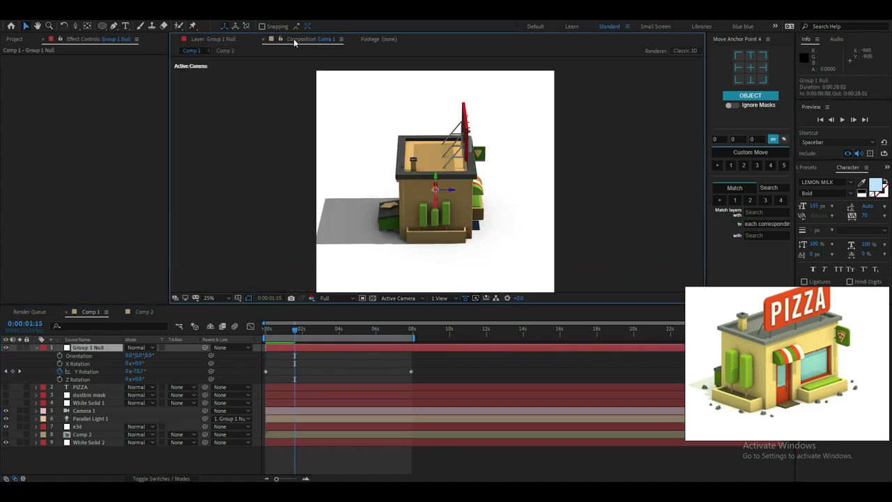
double_click(94, 419)
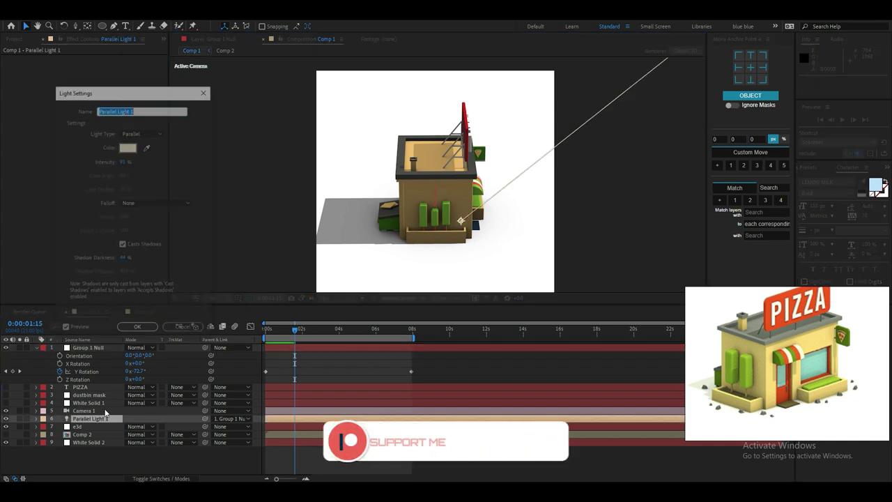
click(141, 132)
click(145, 156)
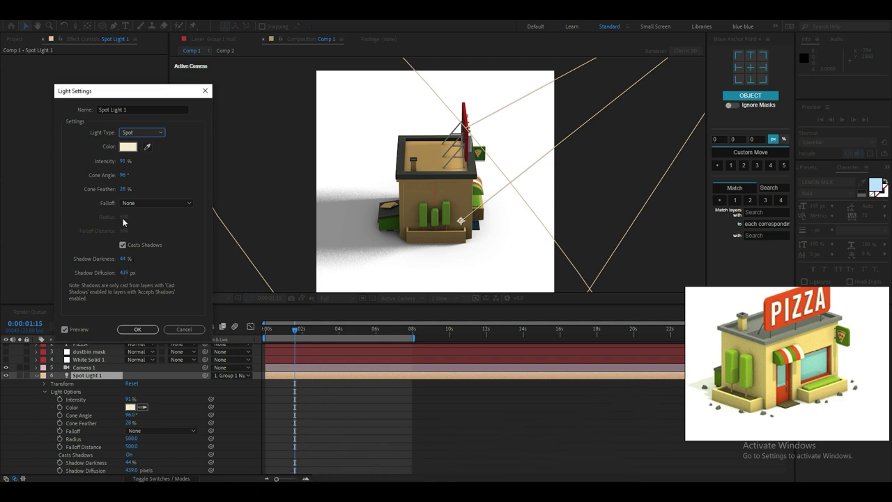
click(138, 329)
key(Home)
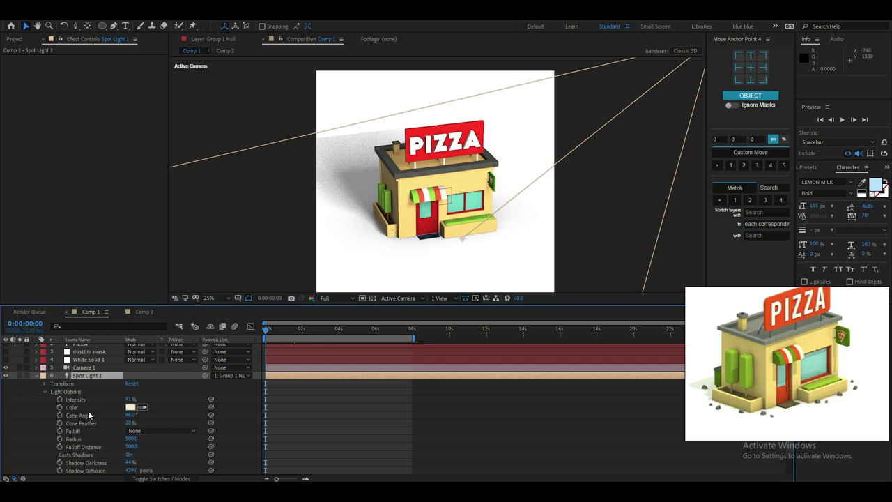
Set the ground plane model's size to 45 by 45 in the Element scene setup and apply the change.
scroll(88, 416, down, 1)
click(84, 456)
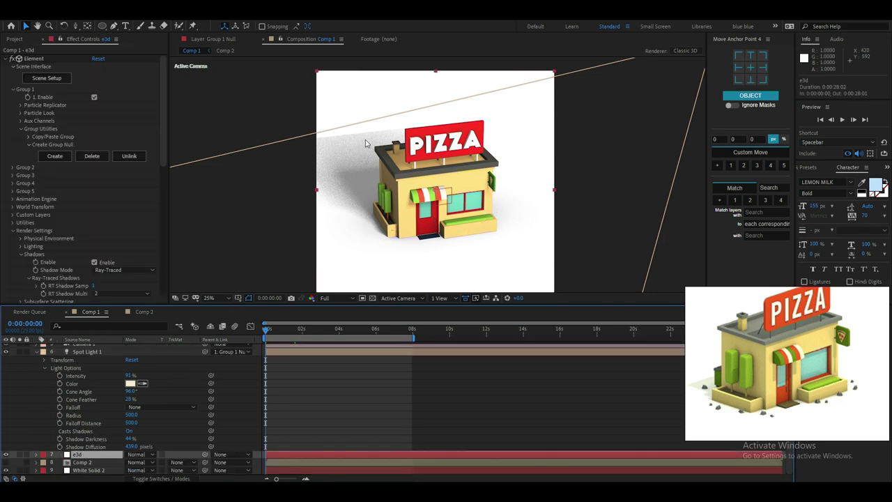
click(58, 80)
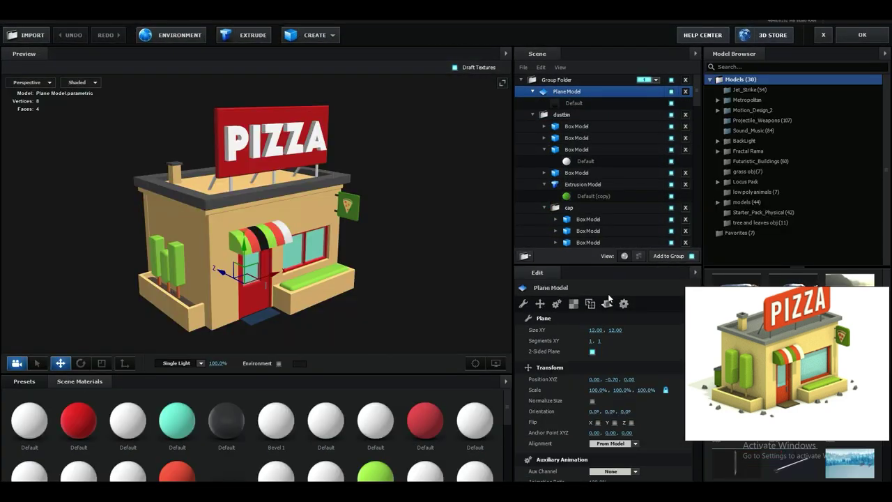
click(597, 329)
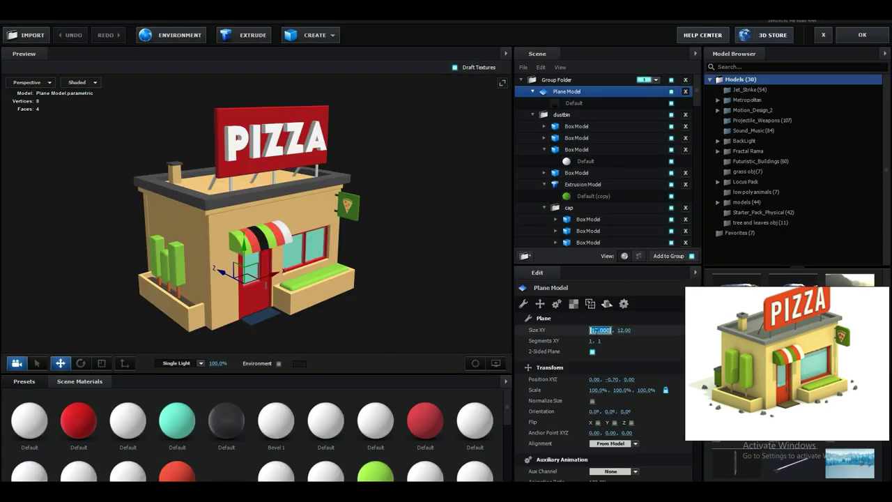
text(45)
key(Return)
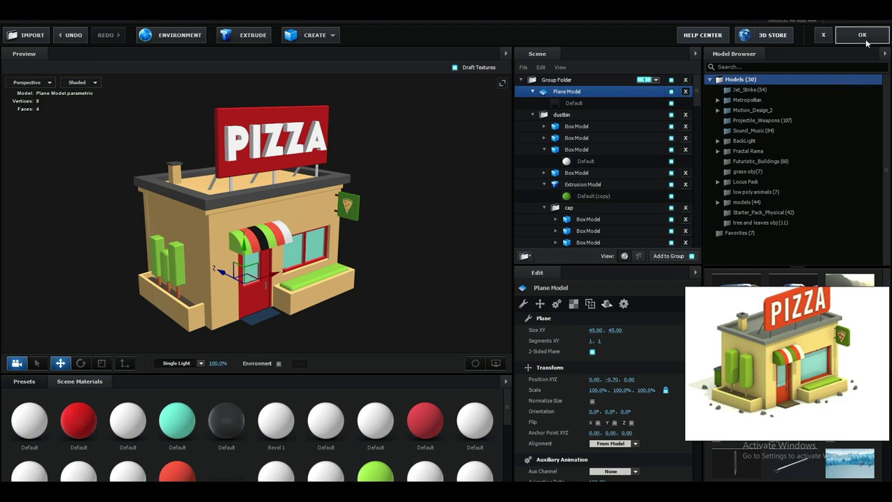
click(863, 35)
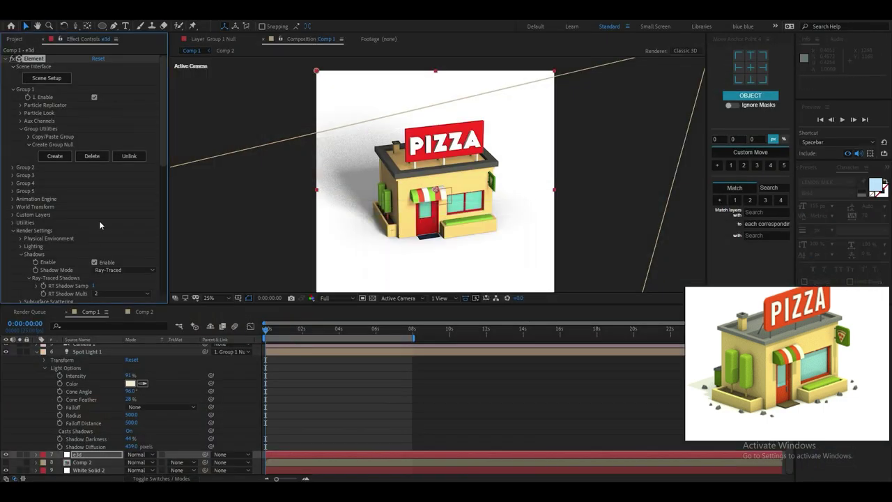
Set the Element effect's ray-traced shadow samples to 5 and collapse the Spot Light 1 and Group 1 Null properties.
scroll(18, 103, down, 6)
scroll(35, 118, up, 3)
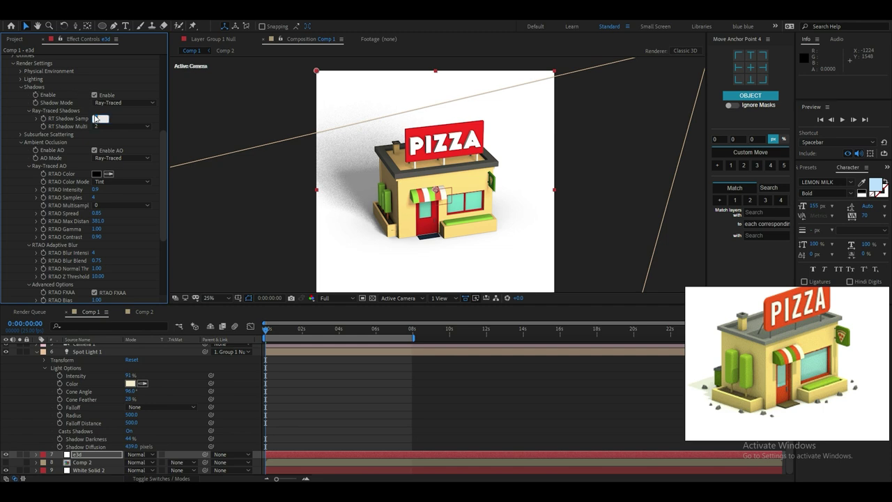
click(123, 118)
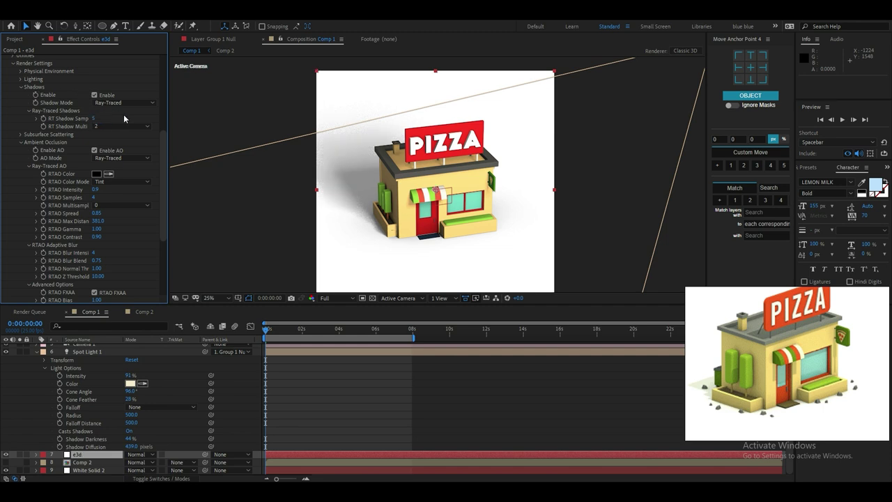
scroll(247, 374, up, 5)
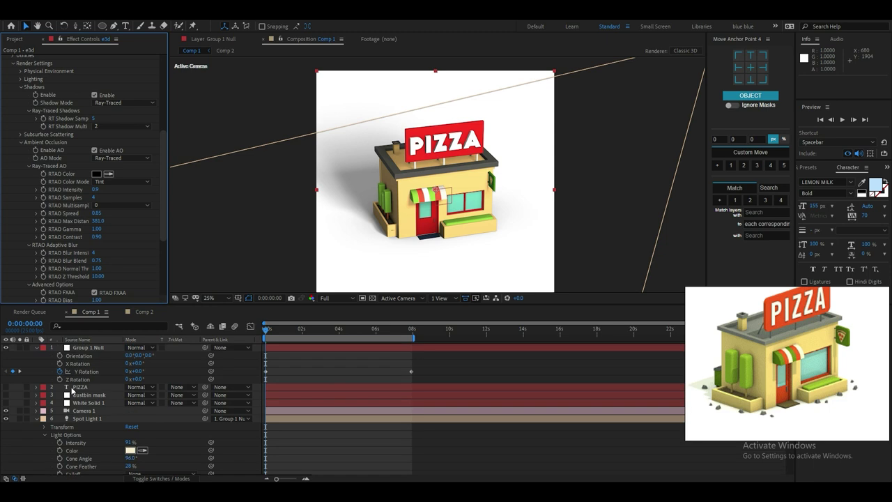
click(40, 418)
click(37, 347)
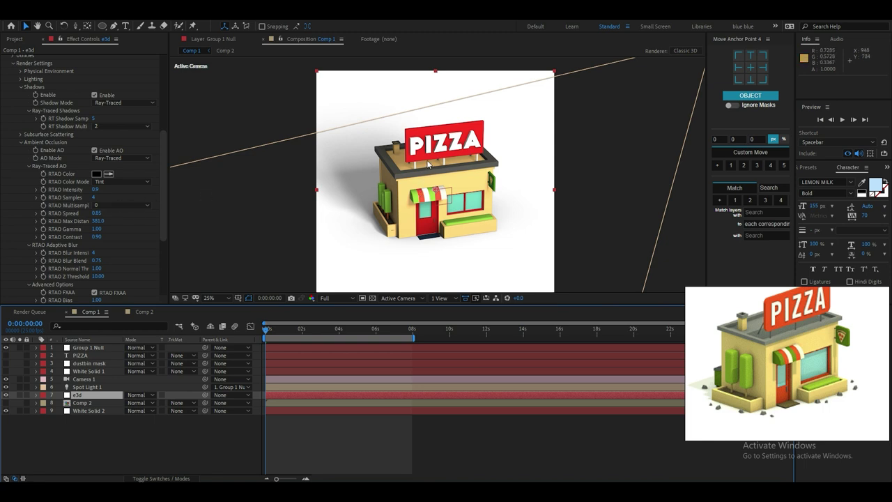
Set both Highlight Compression and Specular Compression to 1 in the Element effect's output settings, checking the sign and storefront.
scroll(427, 161, up, 1)
scroll(427, 162, down, 1)
scroll(452, 207, up, 2)
scroll(418, 131, up, 2)
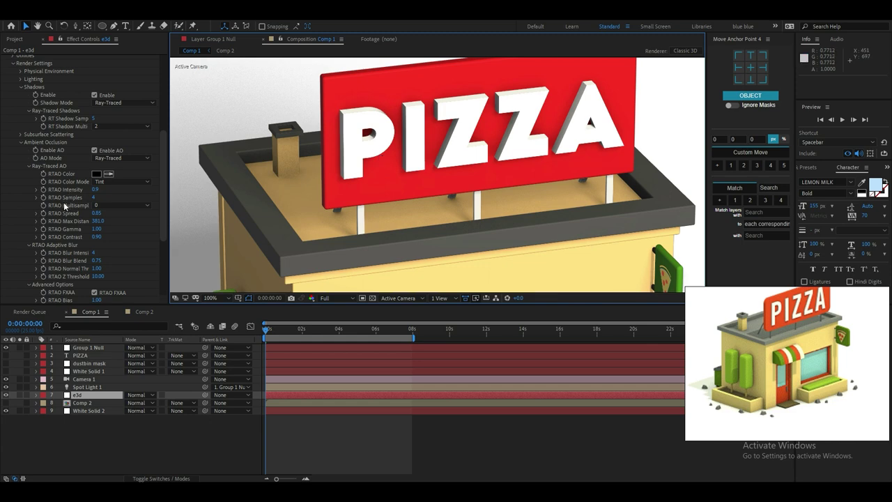
scroll(64, 207, down, 7)
scroll(65, 213, down, 1)
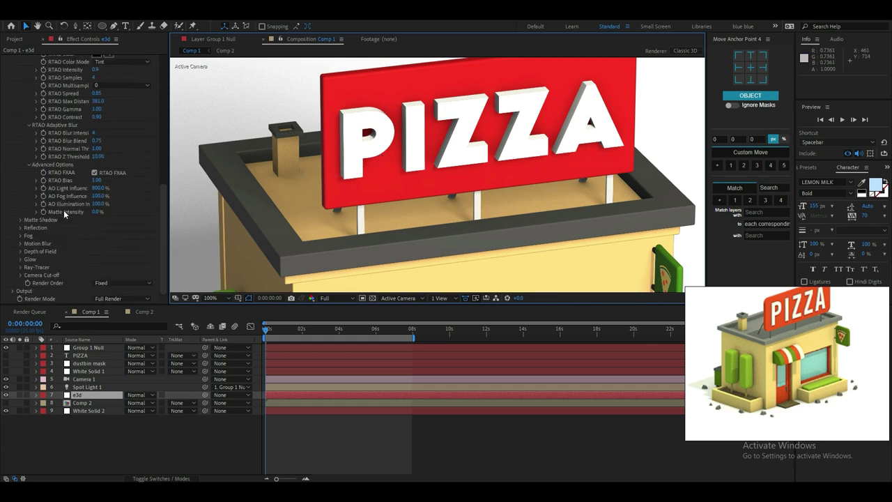
click(12, 291)
scroll(21, 279, down, 8)
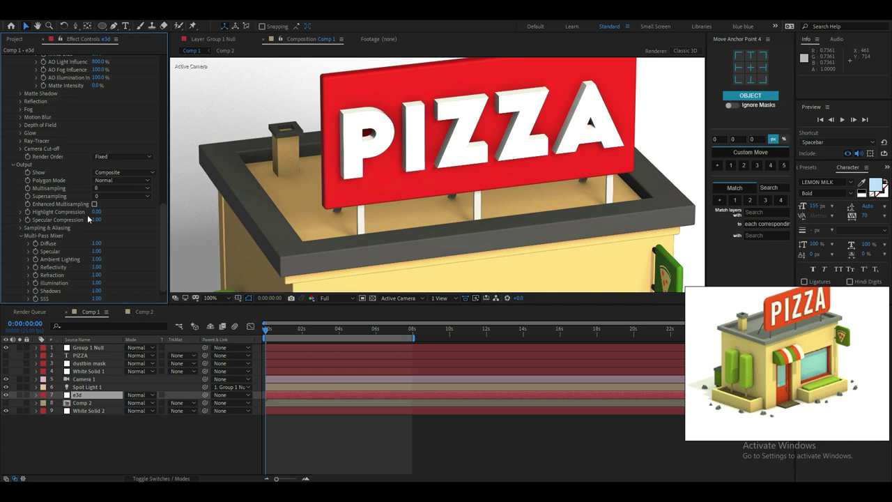
click(96, 212)
text(1)
key(Return)
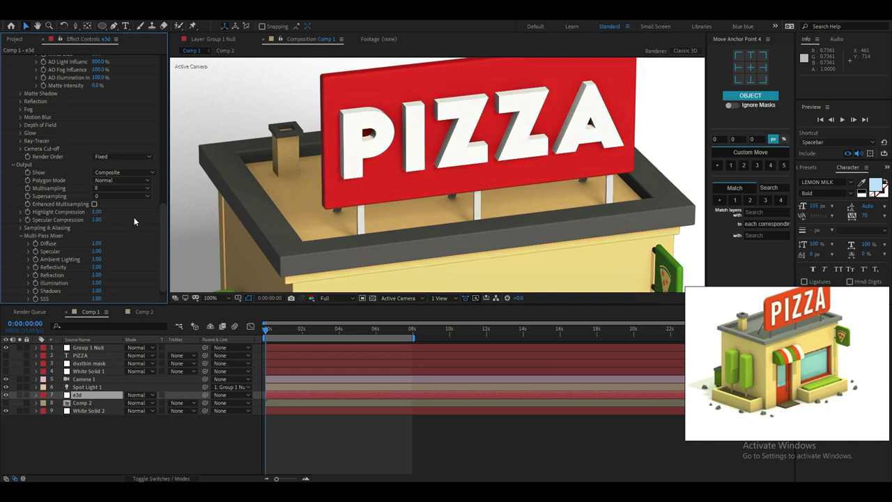
scroll(352, 209, down, 1)
middle_drag(452, 221, 453, 134)
key(v)
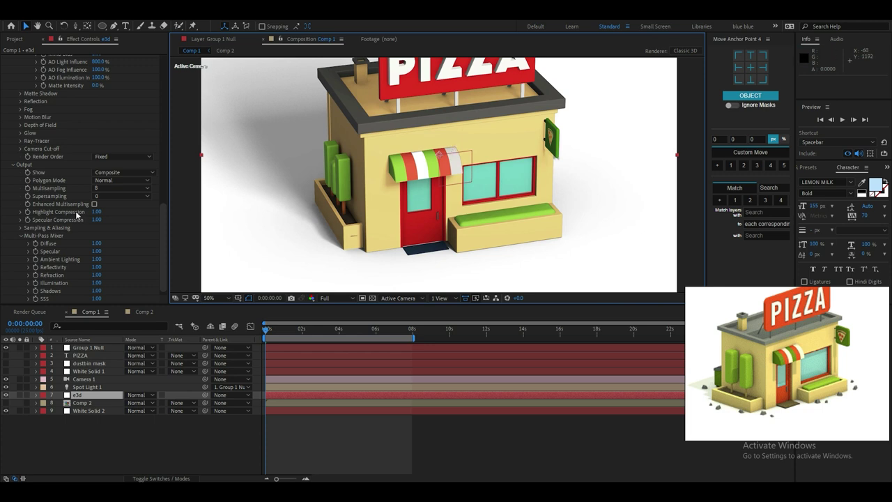
Open the Element scene setup and scale the dark soil model inside the tree planter beside the shop.
scroll(70, 192, up, 15)
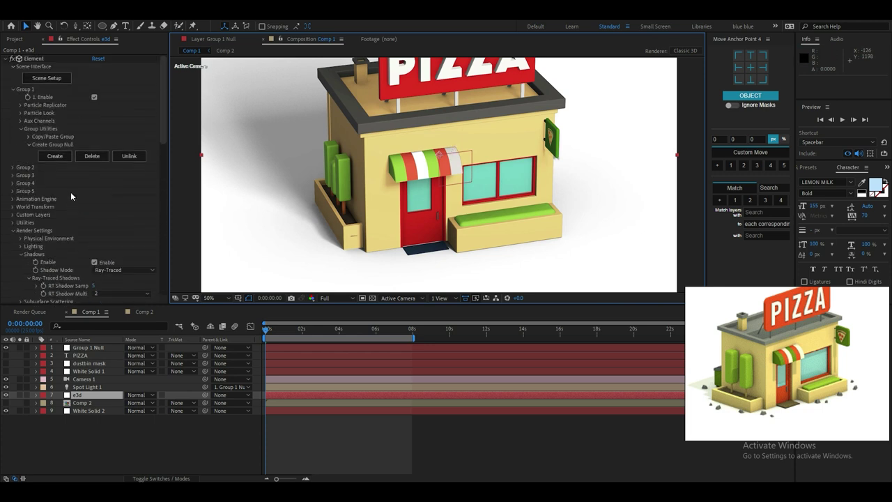
click(36, 79)
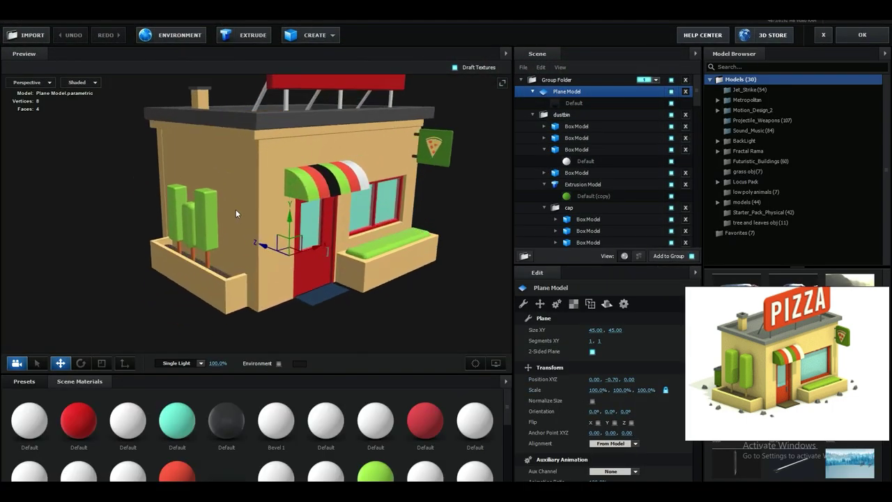
scroll(247, 263, up, 5)
middle_drag(247, 265, 218, 249)
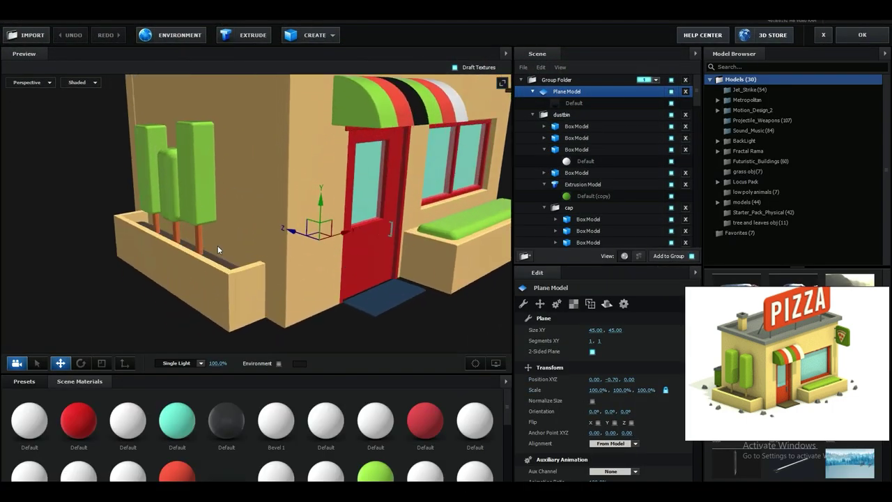
drag(218, 249, 238, 279)
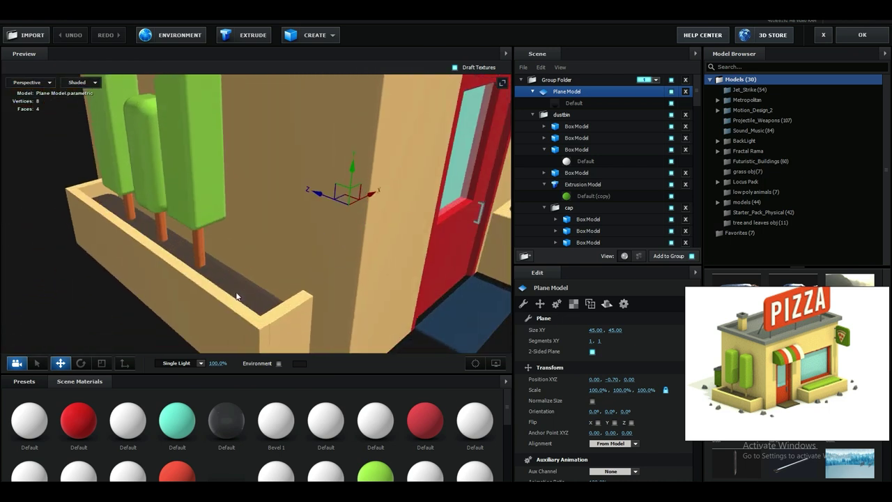
click(238, 287)
key(r)
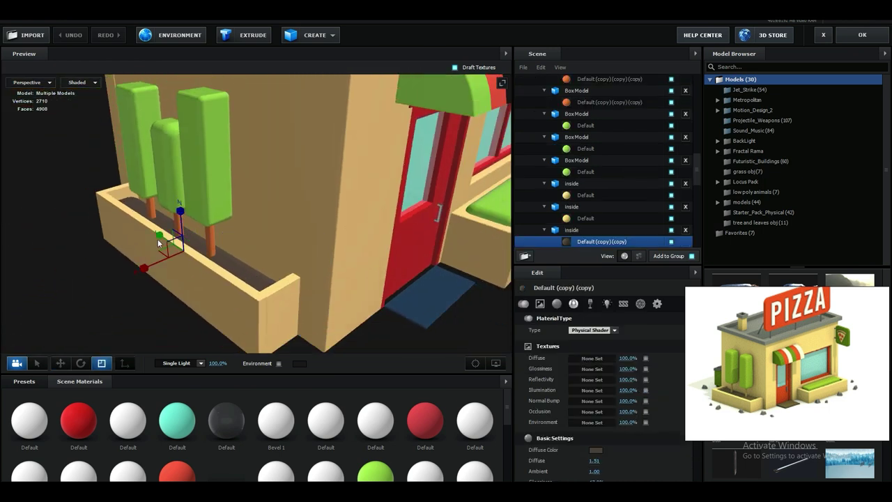
drag(158, 236, 160, 238)
scroll(281, 259, down, 4)
drag(280, 258, 242, 313)
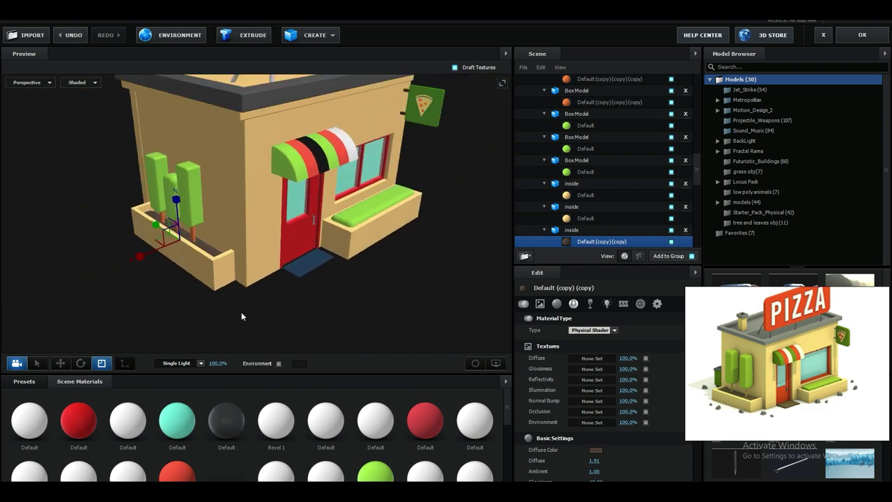
scroll(294, 284, down, 3)
scroll(293, 282, up, 6)
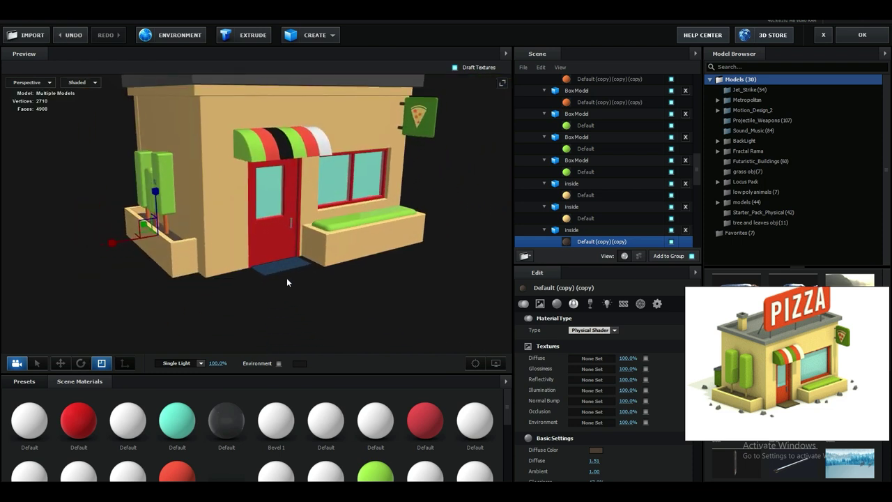
Make the beige wall material's illumination use its diffuse color at 15% intensity and apply the scene changes.
click(228, 236)
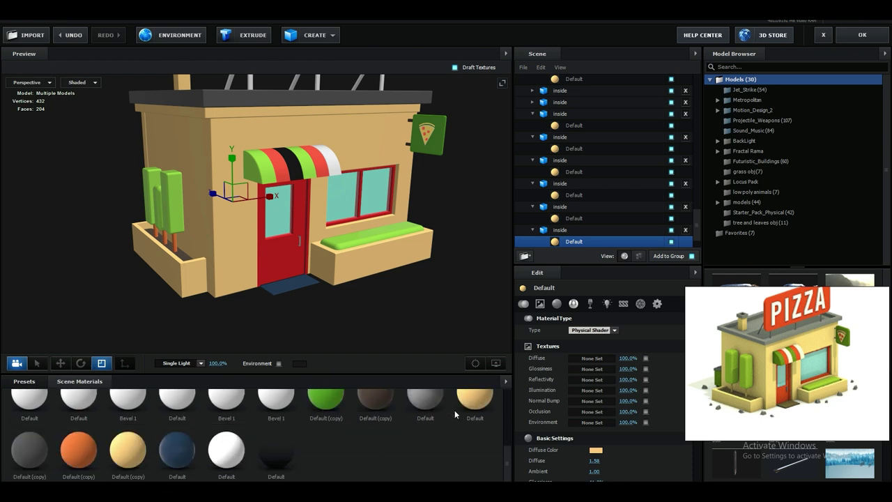
scroll(616, 438, down, 5)
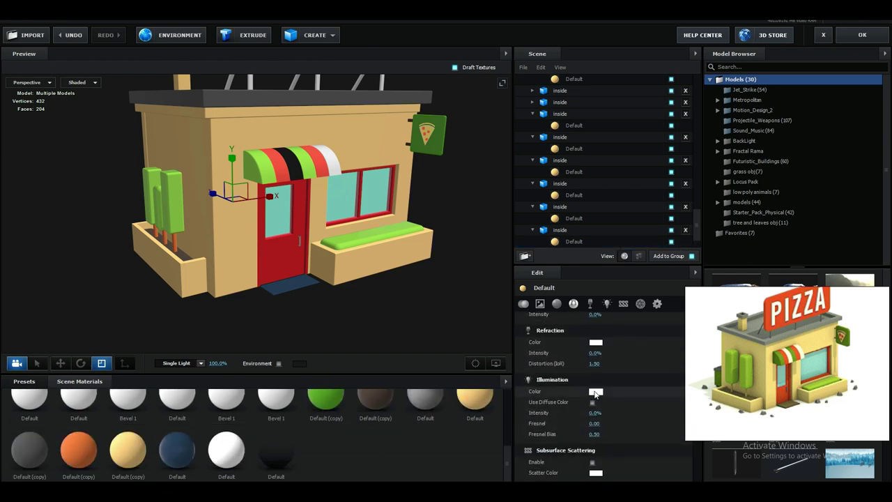
click(592, 403)
click(575, 241)
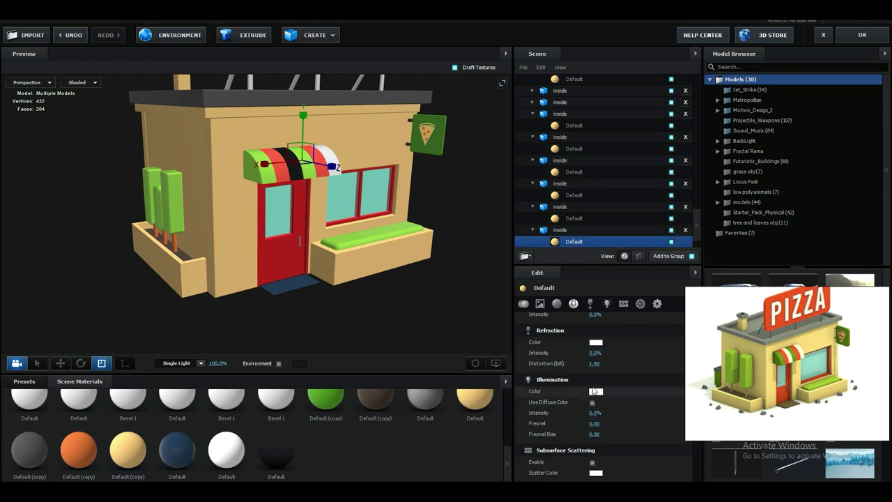
click(569, 197)
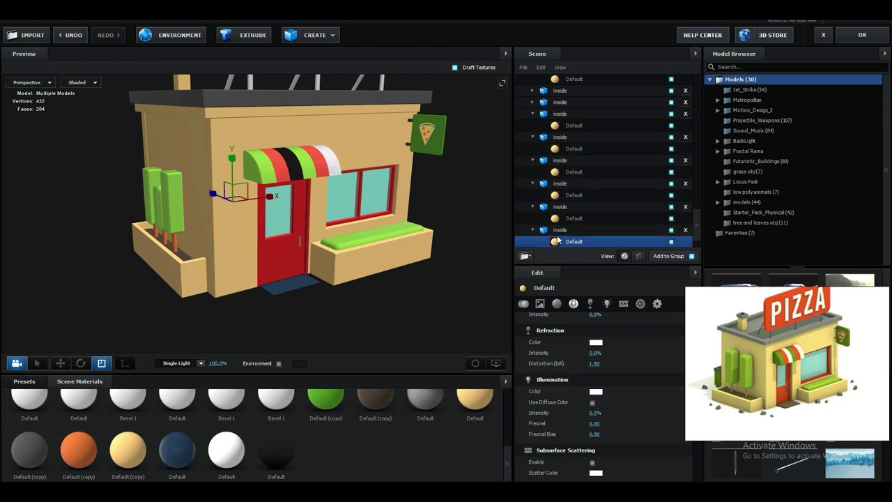
click(592, 402)
text(15)
key(Return)
click(864, 35)
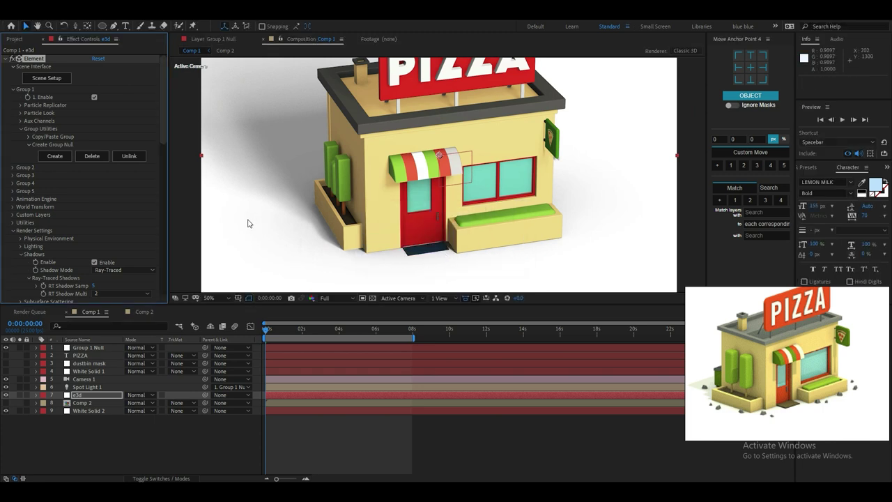
Make the red door material's illumination use its diffuse color at 12% intensity, apply the scene changes and inspect the storefront.
scroll(345, 235, down, 2)
scroll(379, 213, up, 2)
scroll(322, 176, down, 2)
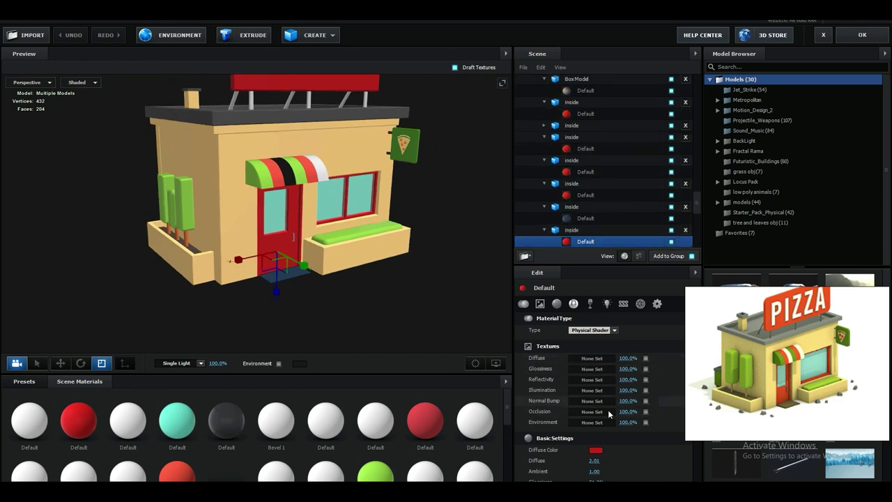
scroll(608, 410, down, 4)
scroll(607, 404, down, 5)
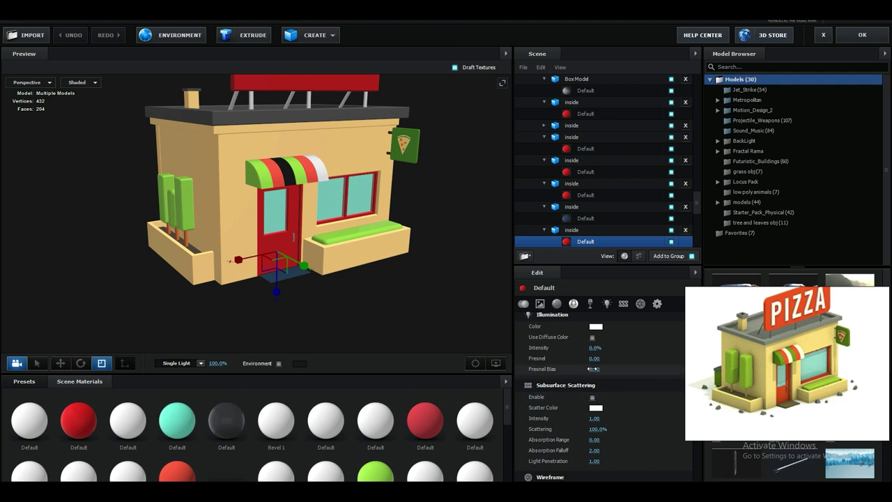
click(593, 337)
click(595, 348)
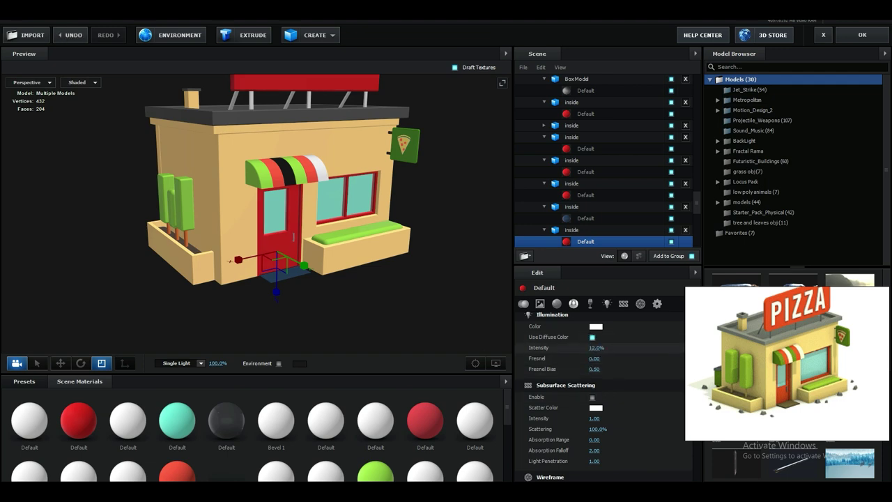
click(858, 39)
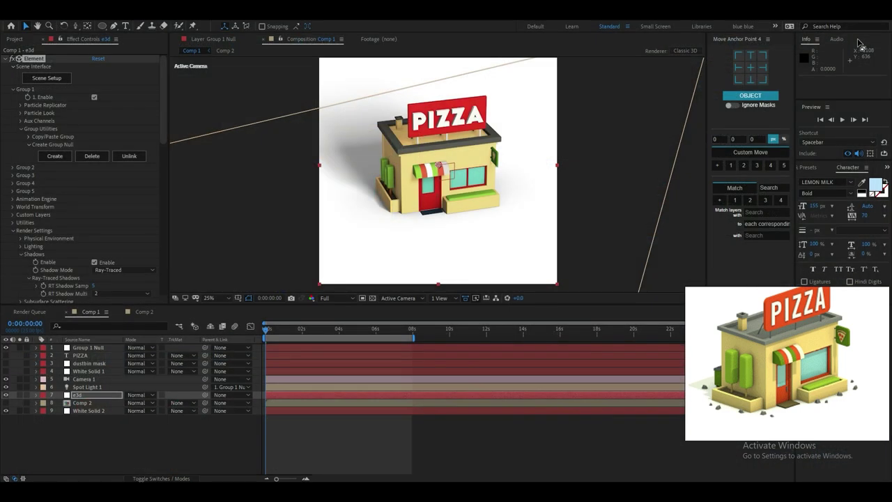
scroll(466, 207, up, 4)
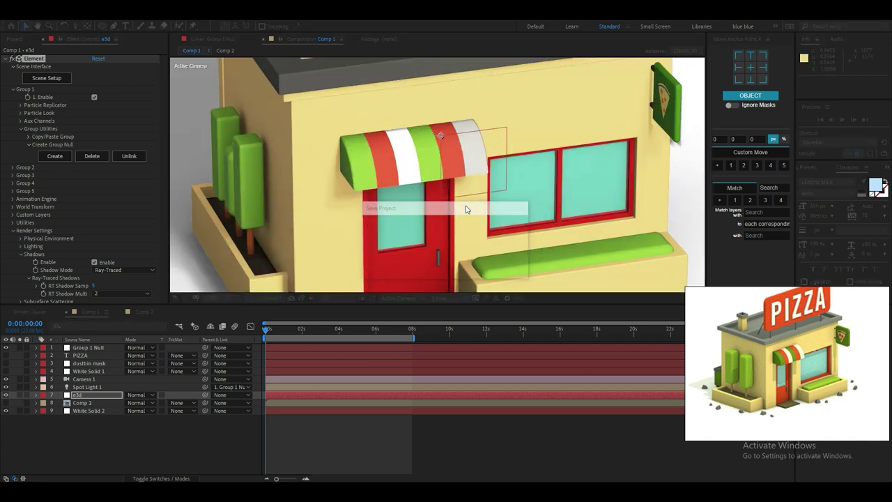
scroll(470, 211, down, 2)
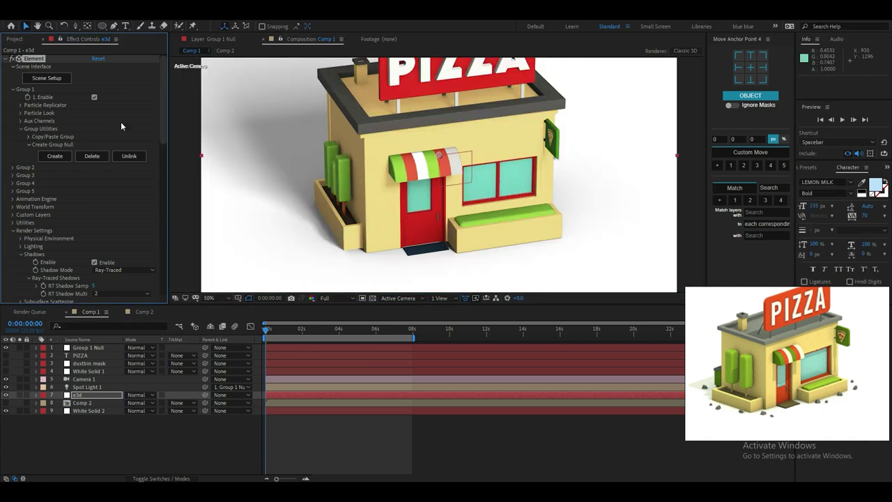
In the Element scene setup, make the green window-planter material's illumination use its diffuse color at 12% intensity and apply the change.
click(49, 80)
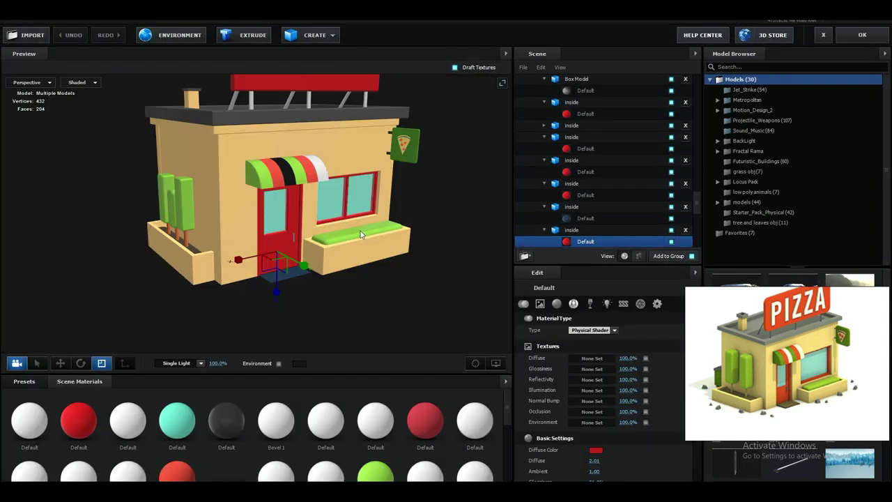
click(360, 234)
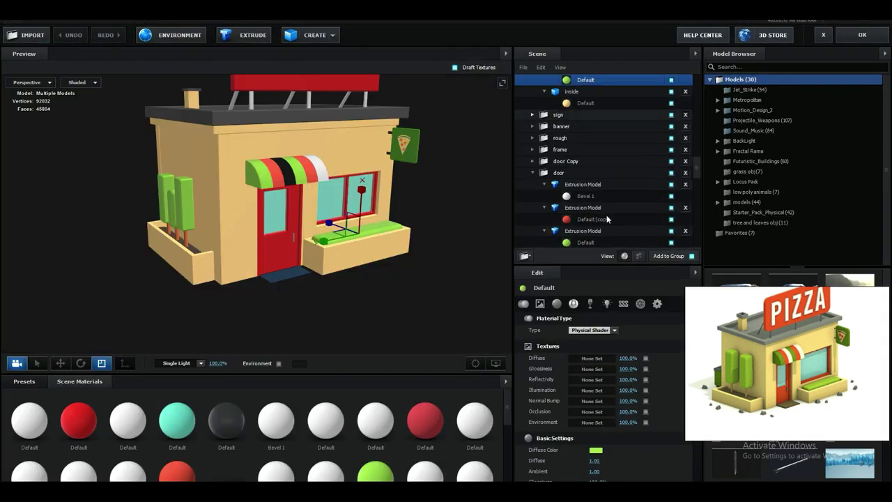
scroll(609, 453, down, 5)
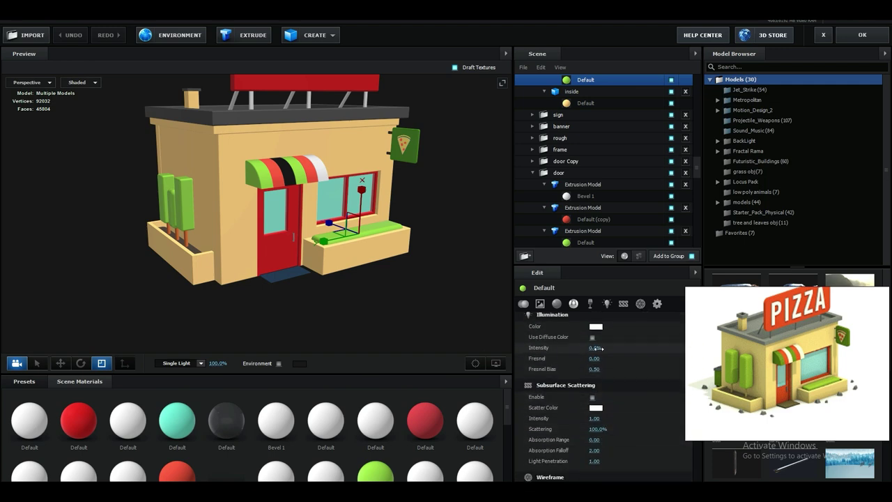
click(593, 337)
click(595, 347)
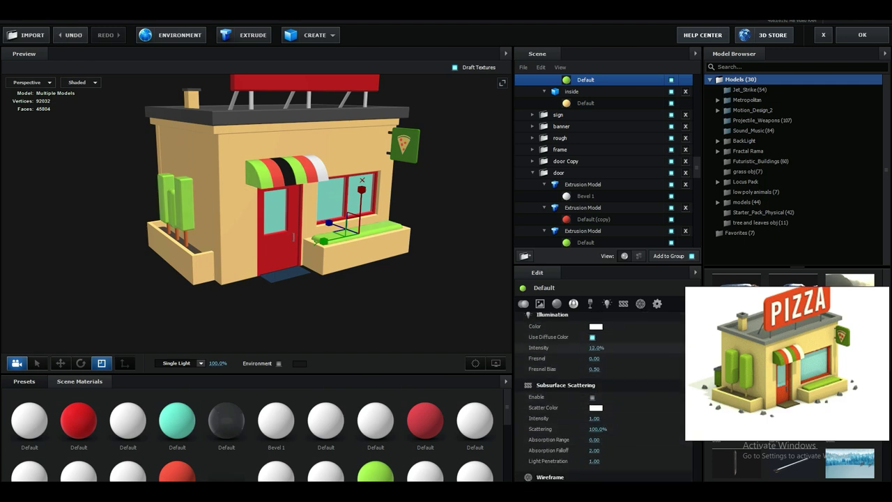
click(863, 35)
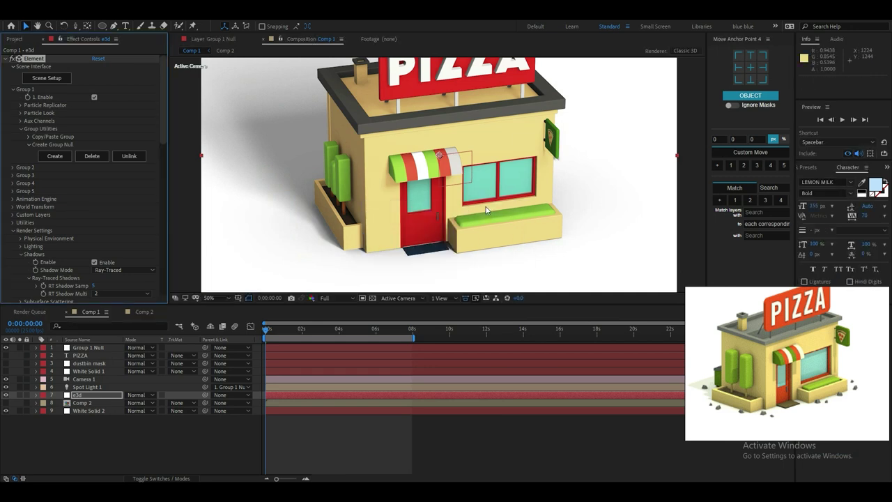
Preview the rotating shop and detach Spot Light 1 from Group 1 Null by setting its parent to None.
click(366, 333)
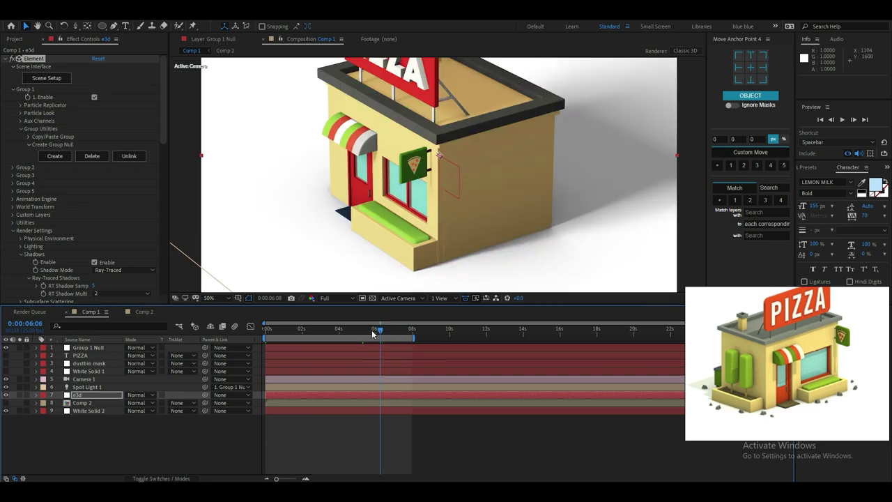
drag(372, 332, 255, 341)
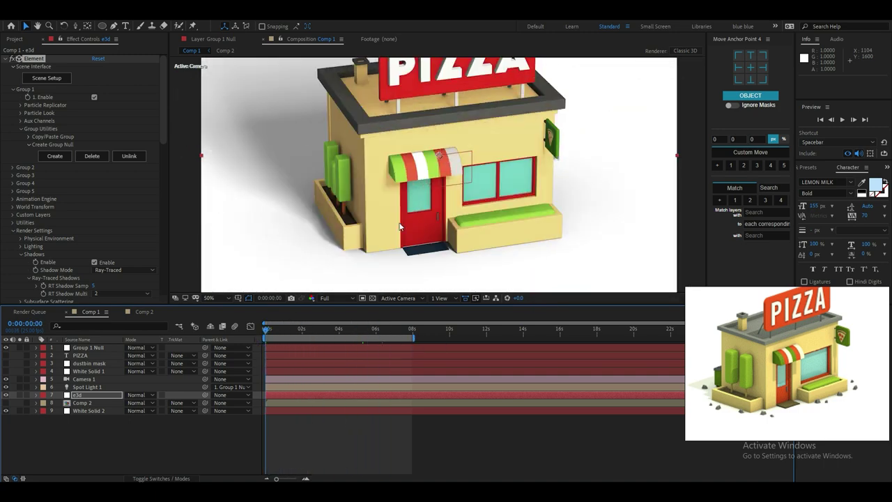
scroll(399, 226, down, 2)
key(space)
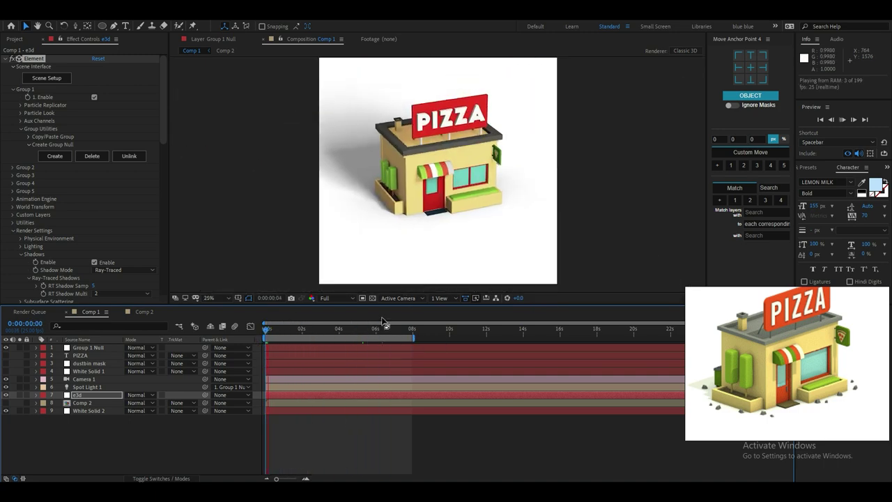
drag(346, 333, 265, 331)
click(224, 388)
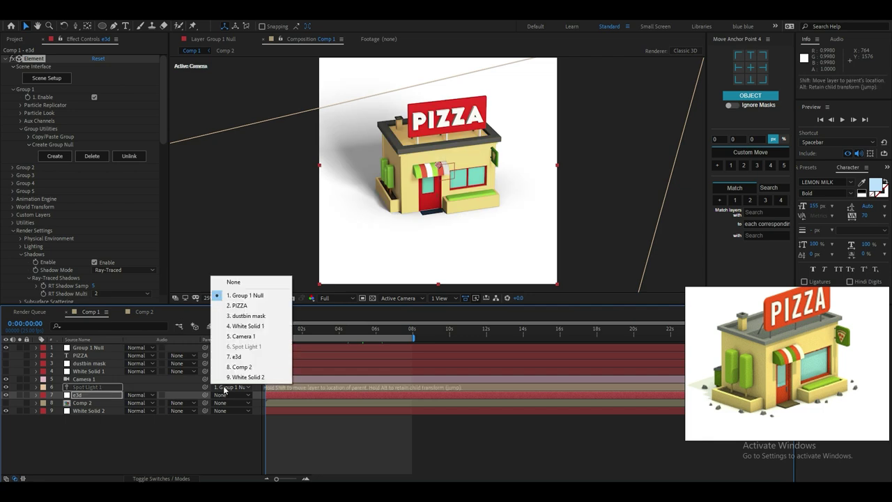
click(233, 282)
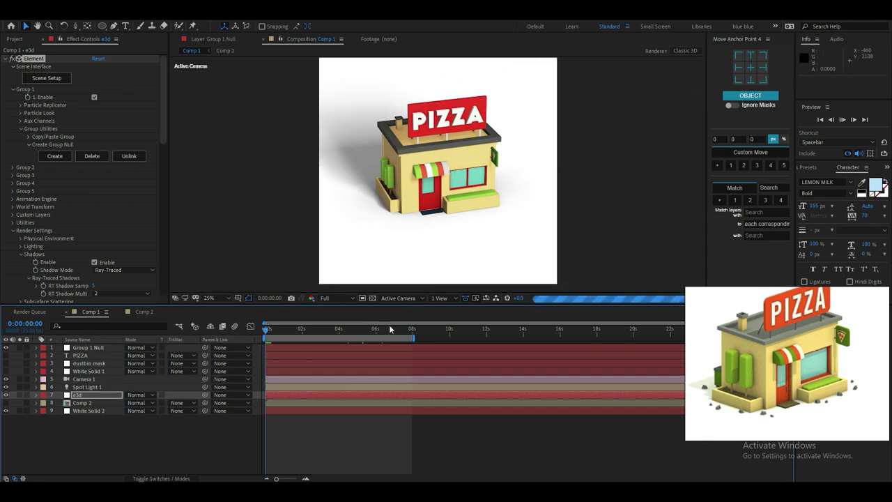
Check the shop's lighting and shadows at several points of the full-turn rotation and return to the start of the composition.
click(303, 331)
click(324, 332)
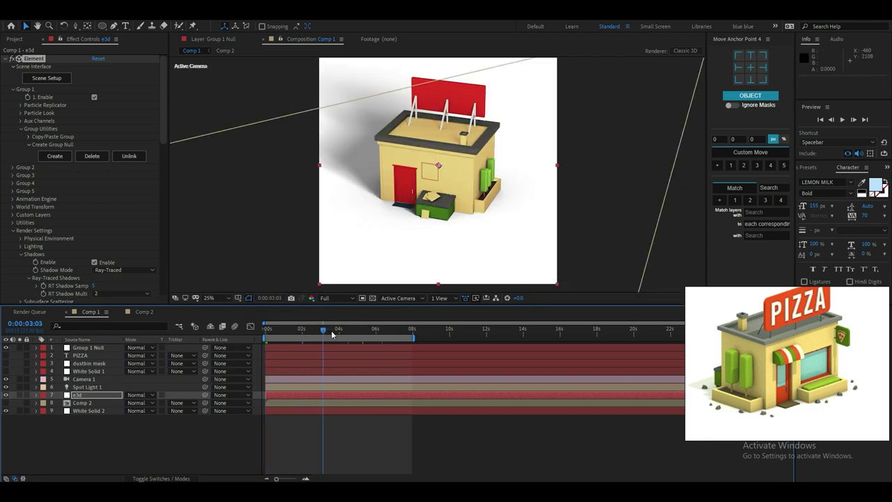
click(333, 332)
click(342, 332)
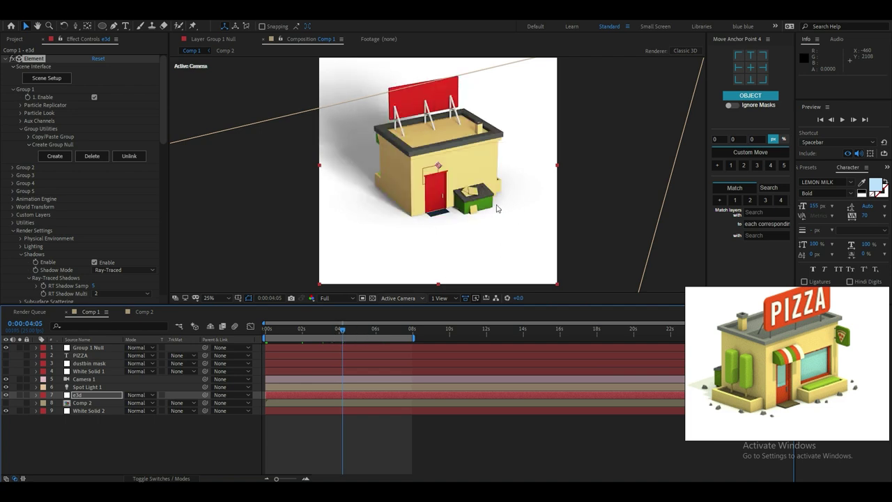
click(378, 331)
click(389, 332)
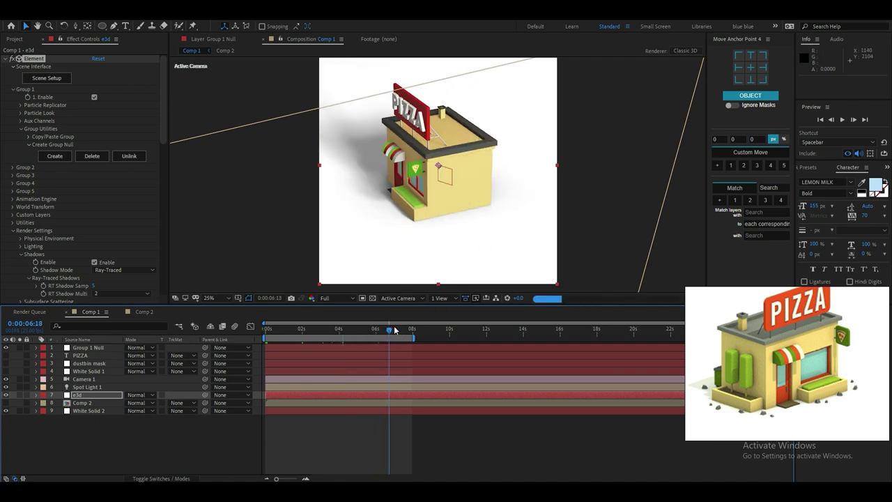
key(space)
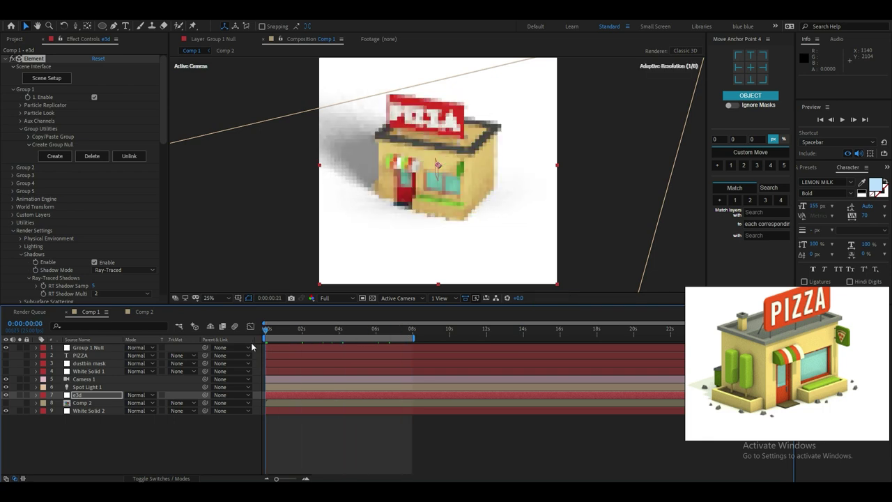
key(space)
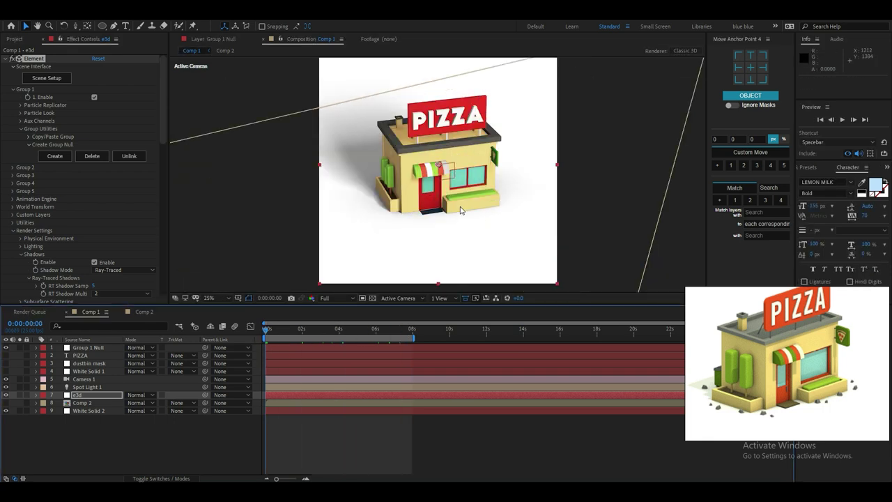
Apply Gradient Ramp to White Solid 2, swap its start and end colors and set the ramp shape to Radial Ramp.
key(c)
click(92, 411)
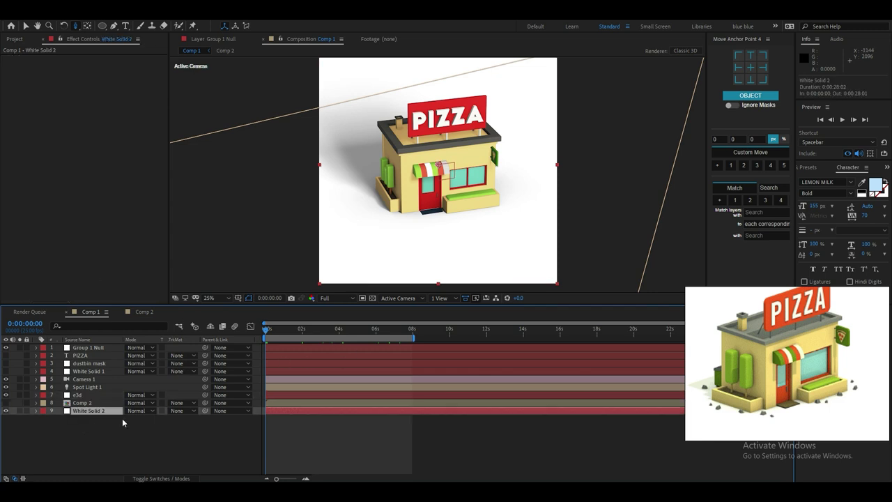
key(ctrl+space)
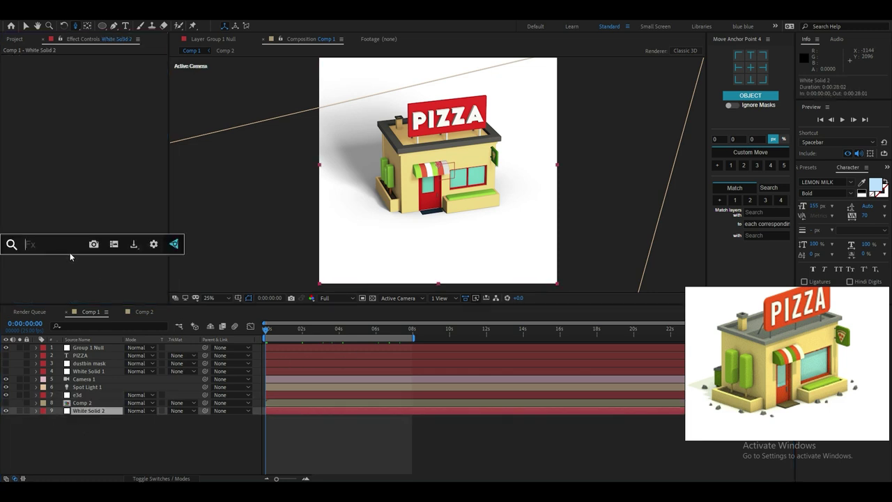
text(grad)
click(66, 271)
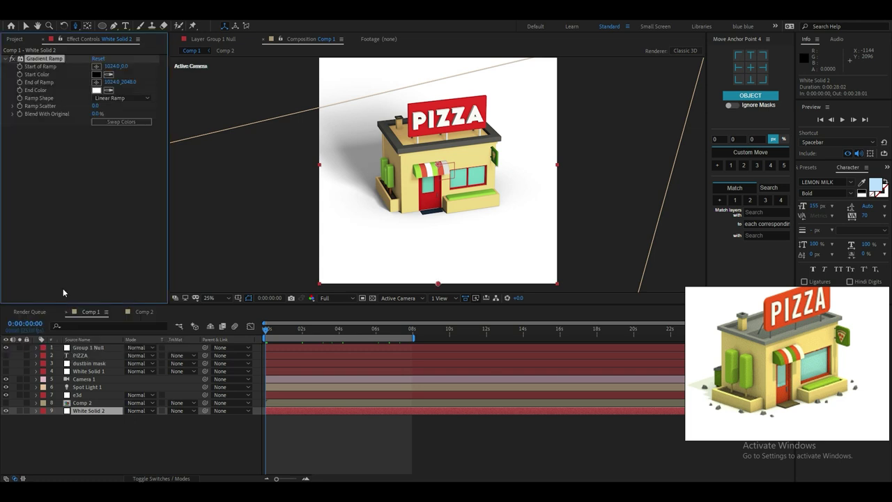
click(101, 122)
click(115, 98)
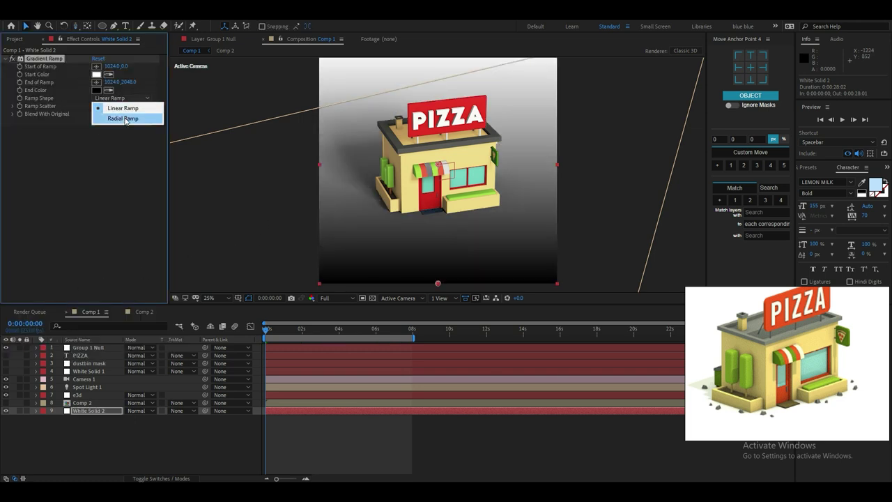
click(124, 119)
Place the radial ramp's start at 2608, 1568 and its end at -1284, -524, both outside the composition frame.
drag(438, 284, 214, 180)
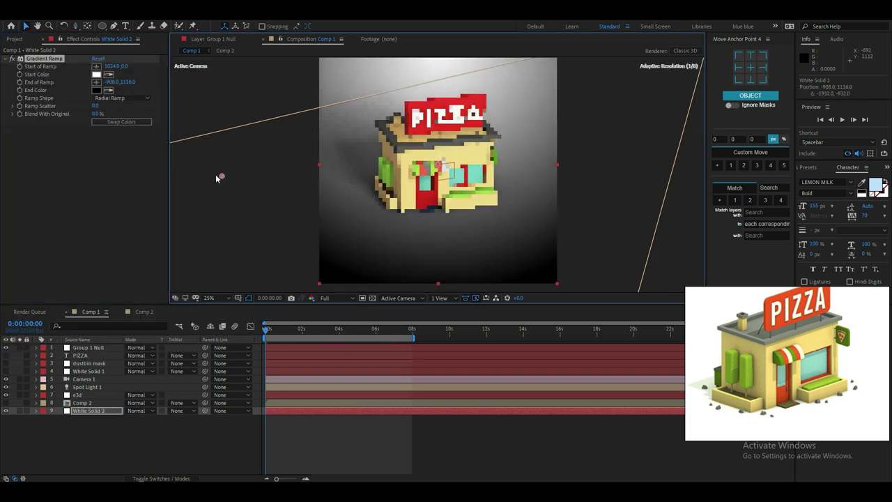
key(comma)
drag(437, 112, 529, 201)
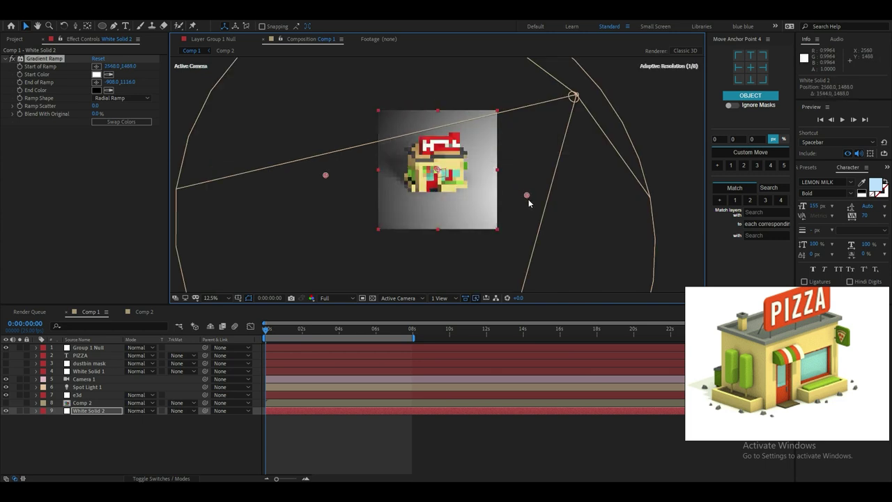
drag(326, 176, 309, 85)
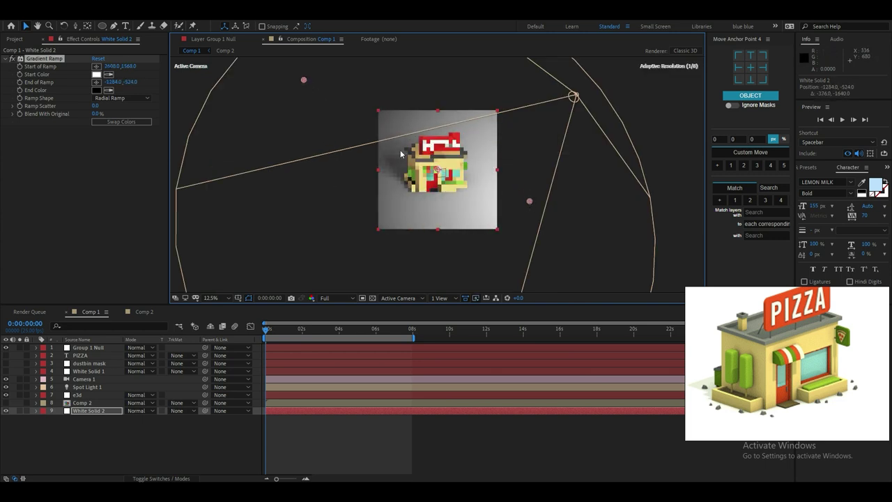
key(period)
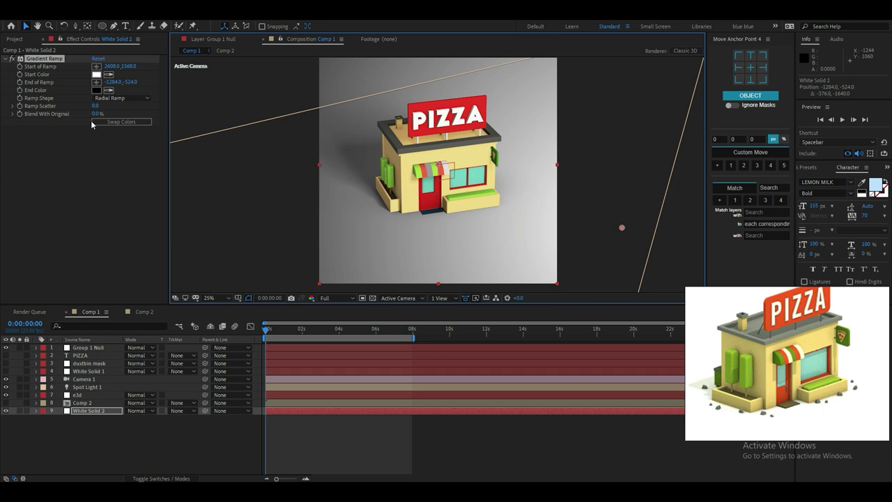
Try pale yellow tints for the Gradient Ramp's start color and settle on a pale cyan.
click(96, 74)
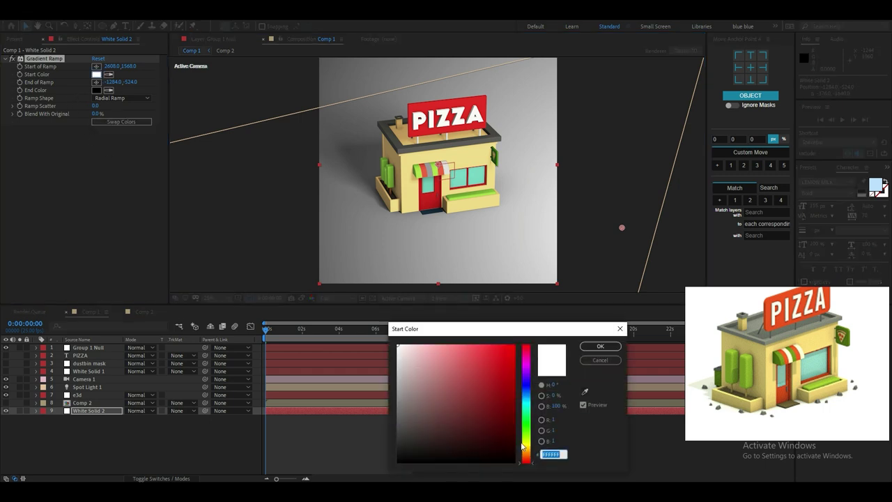
click(527, 445)
drag(506, 440, 426, 346)
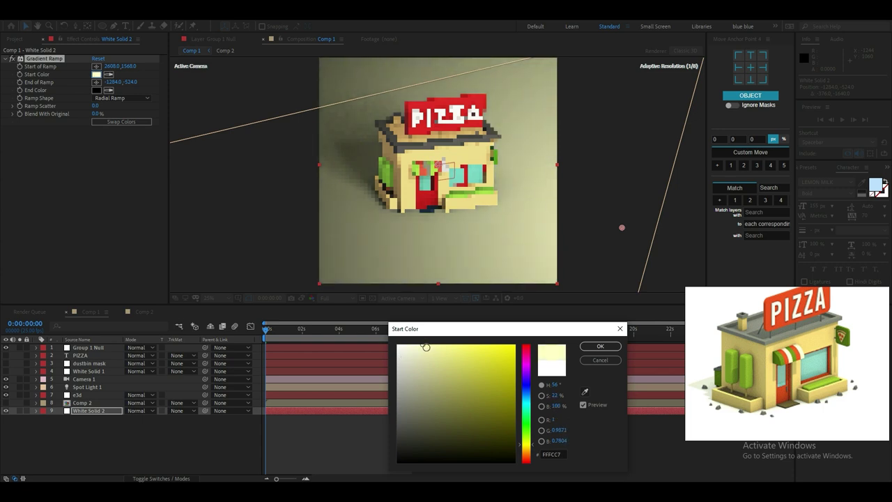
click(527, 400)
drag(531, 412, 530, 451)
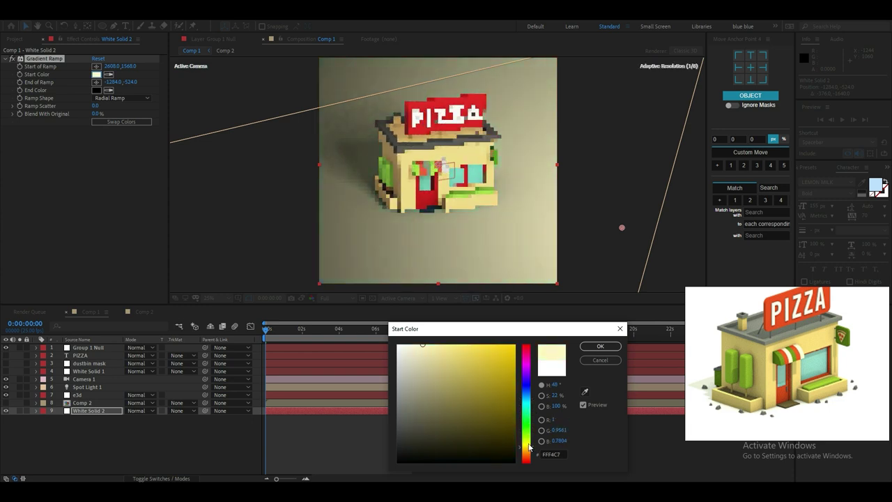
mouse_move(533, 385)
mouse_down()
mouse_move(524, 336)
mouse_move(525, 402)
mouse_up()
drag(450, 362, 411, 340)
click(601, 347)
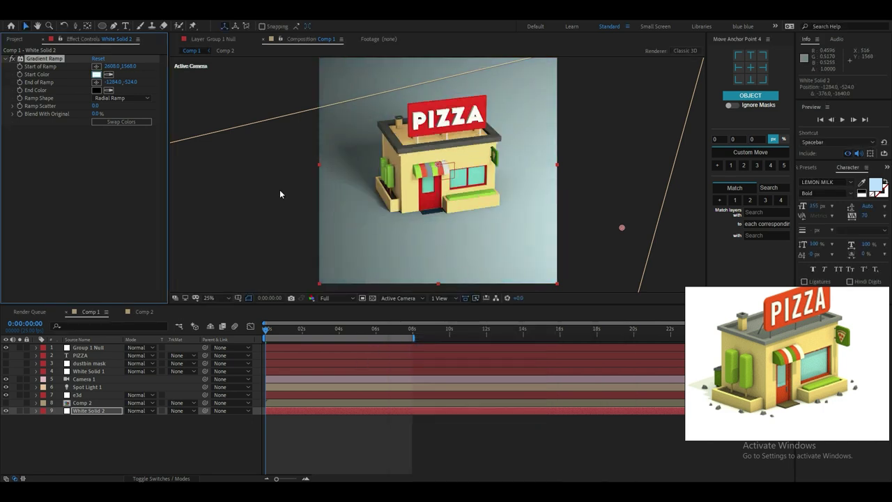
Change the Gradient Ramp's start color to a muted yellow and check the storefront up close against it.
click(96, 74)
click(527, 448)
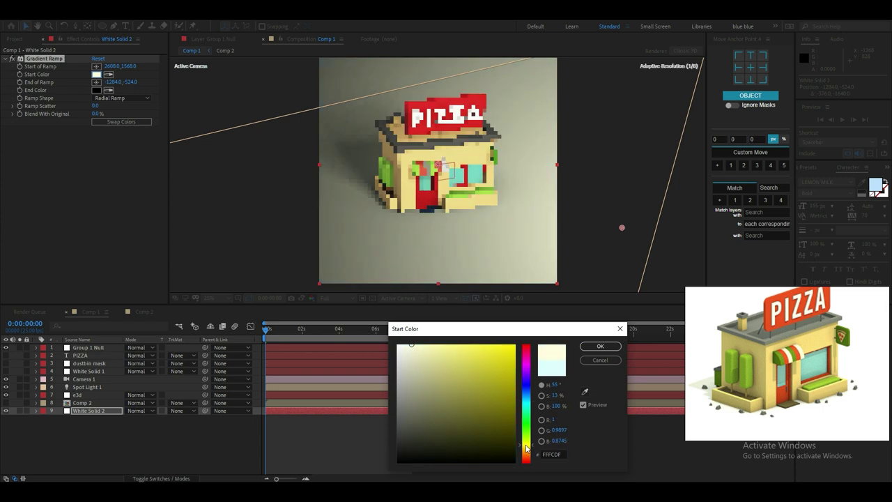
drag(424, 381, 438, 342)
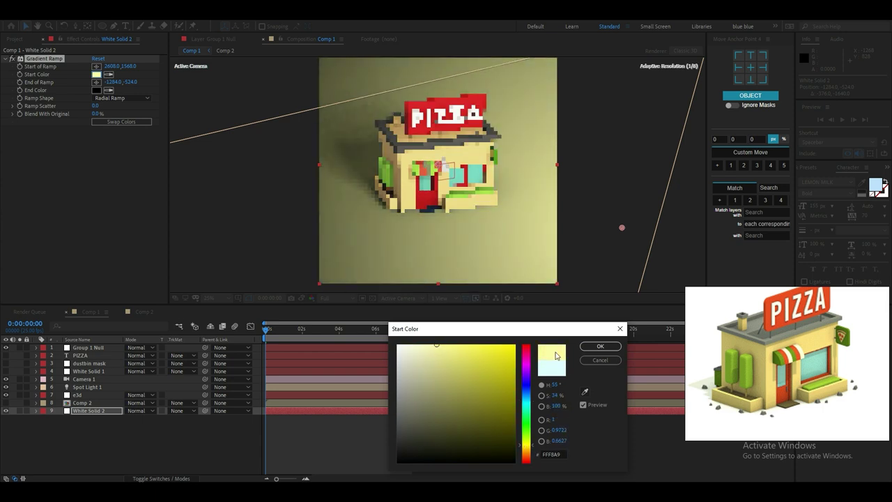
click(594, 347)
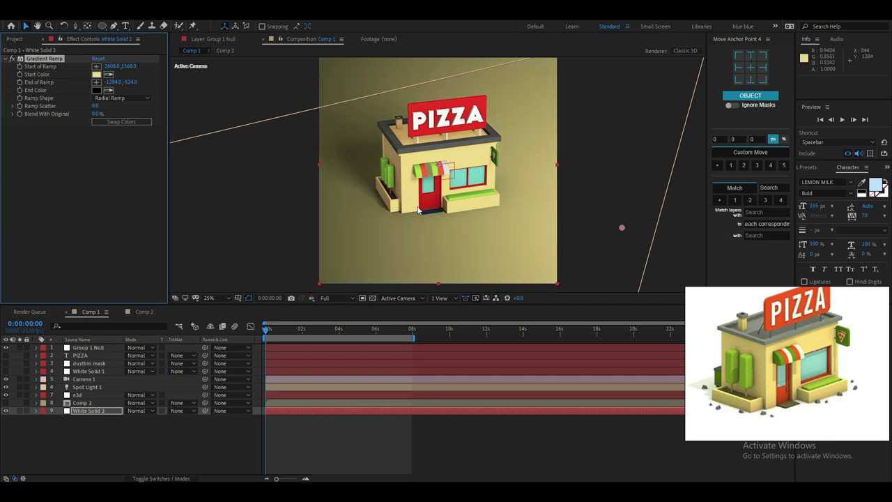
key(period)
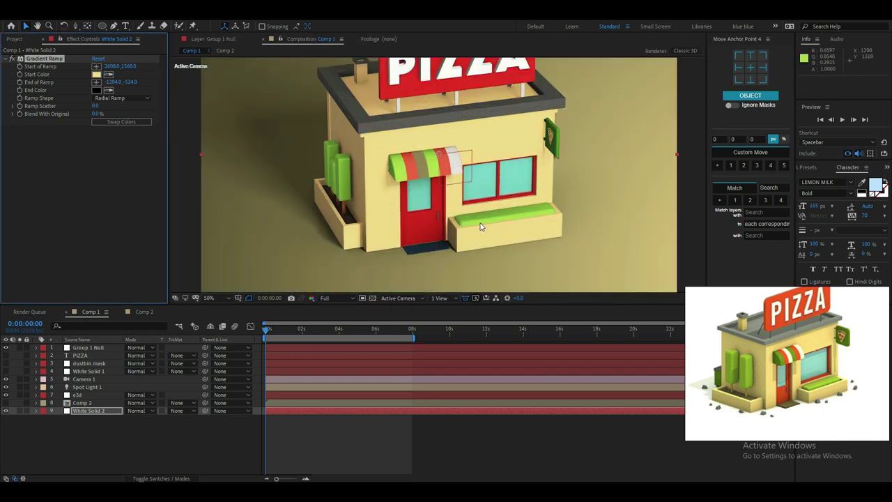
key(period)
key(comma)
Review the e3d layer's Physical Environment settings and browse the BackLight_2K environment presets in the Element scene setup.
click(89, 396)
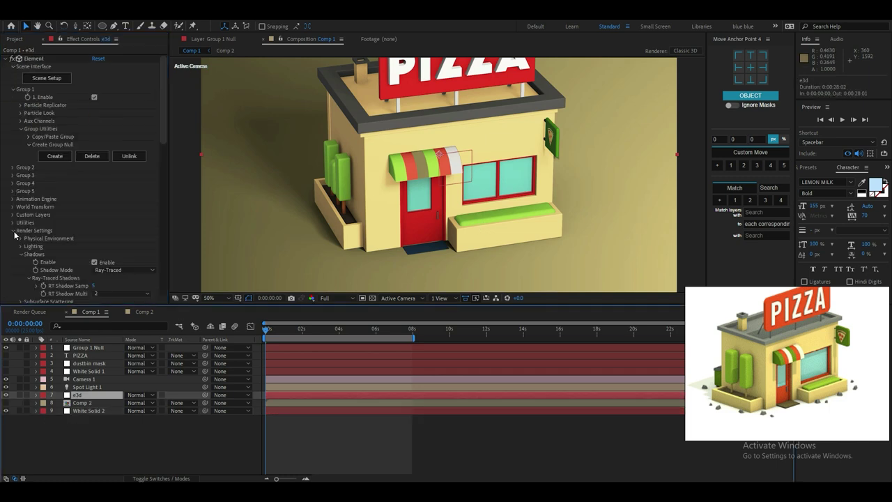
scroll(55, 237, down, 5)
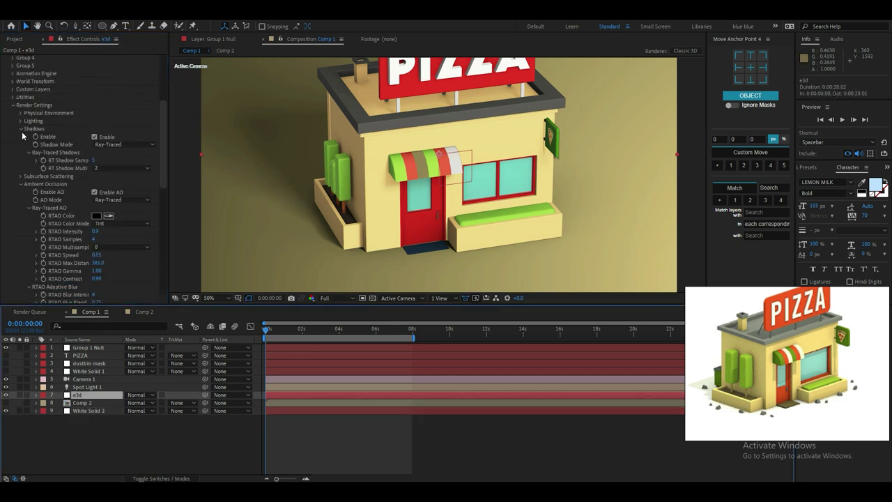
click(21, 113)
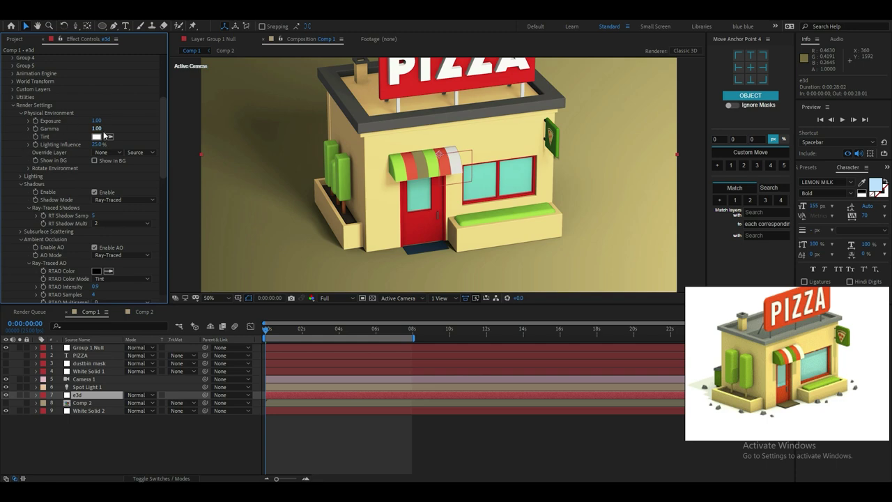
scroll(95, 115, up, 5)
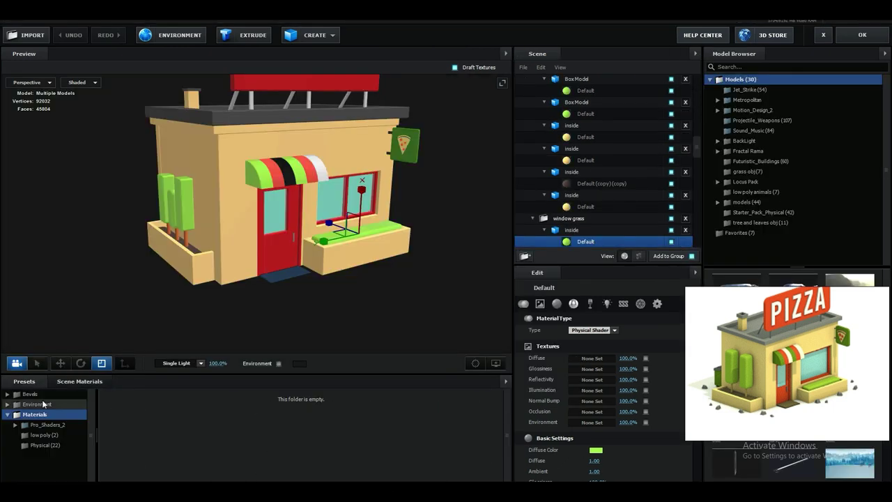
click(41, 404)
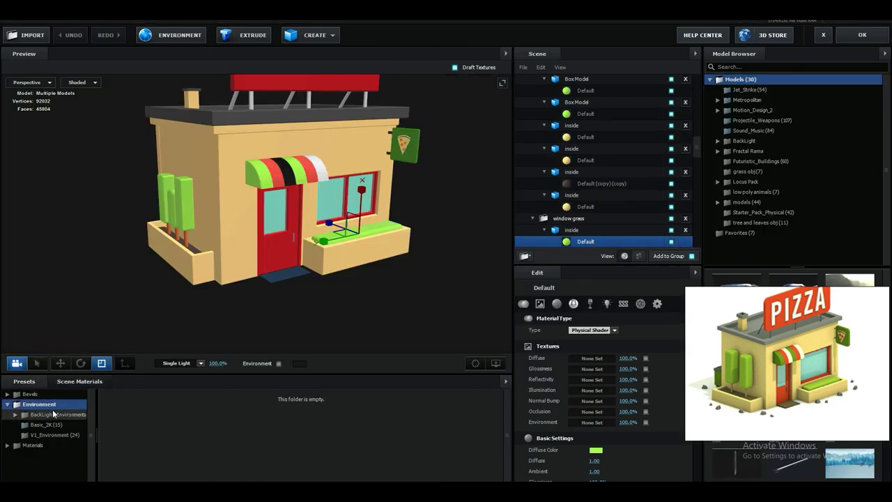
click(55, 414)
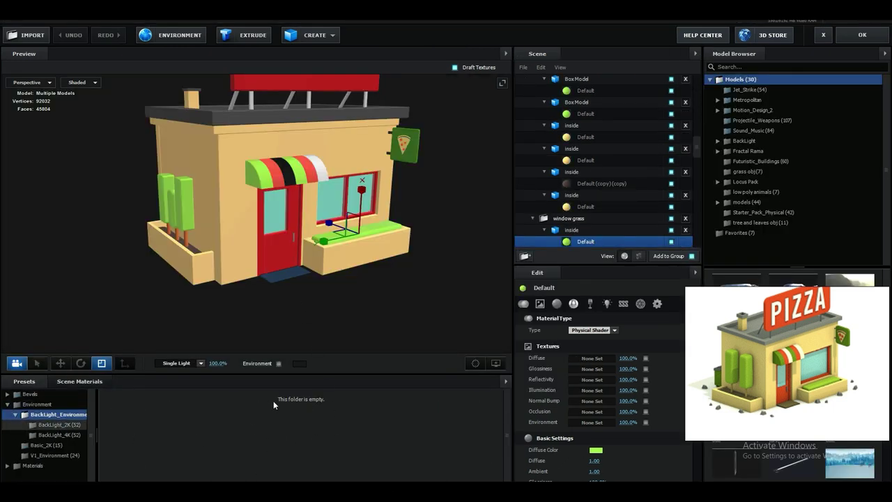
key(Down)
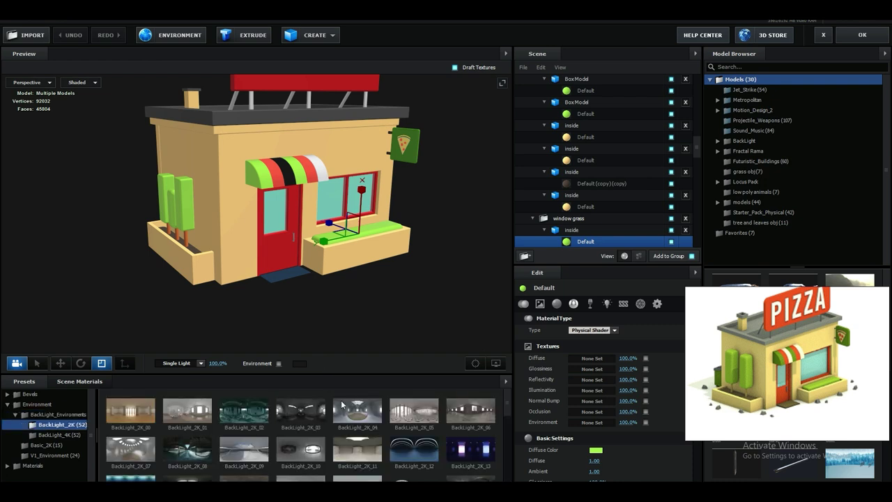
scroll(363, 458, down, 5)
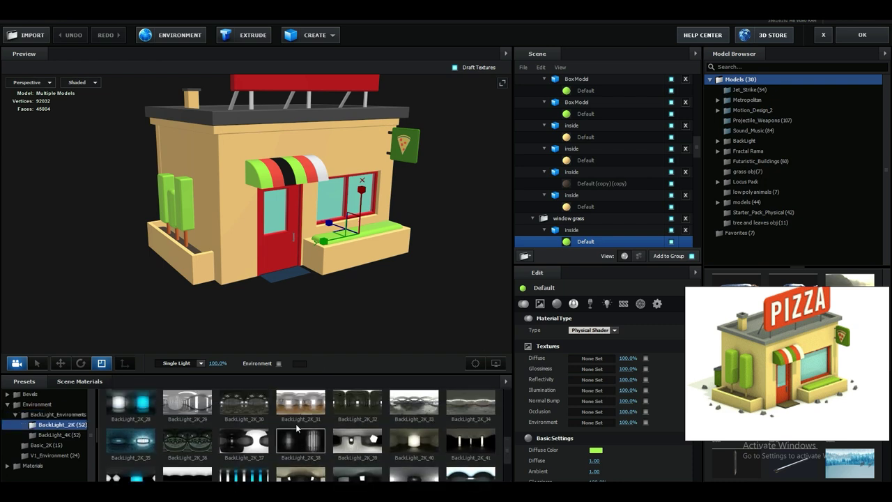
click(877, 36)
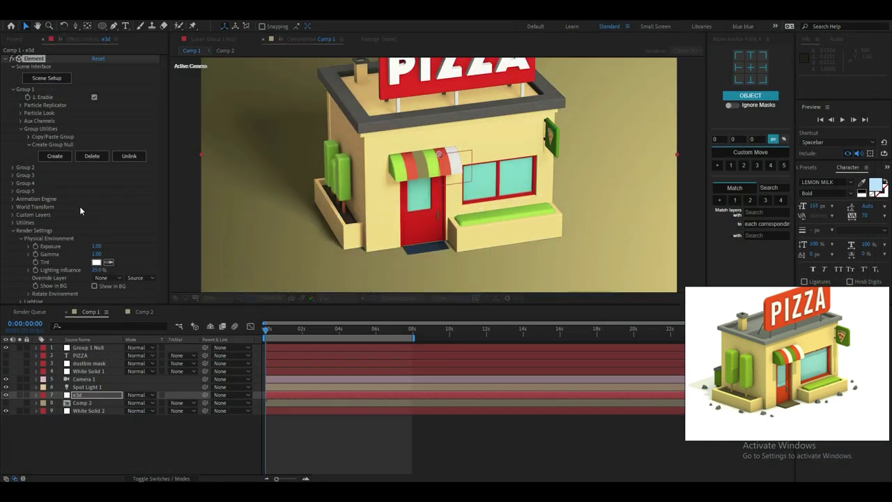
In the e3d layer's Physical Environment settings, set Gamma to 2.00 and Lighting Influence to 49%.
scroll(80, 204, down, 3)
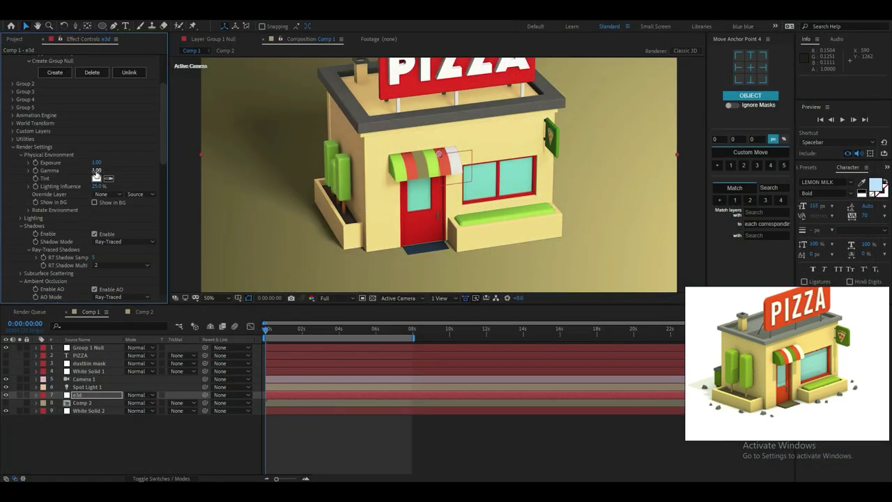
drag(96, 171, 84, 174)
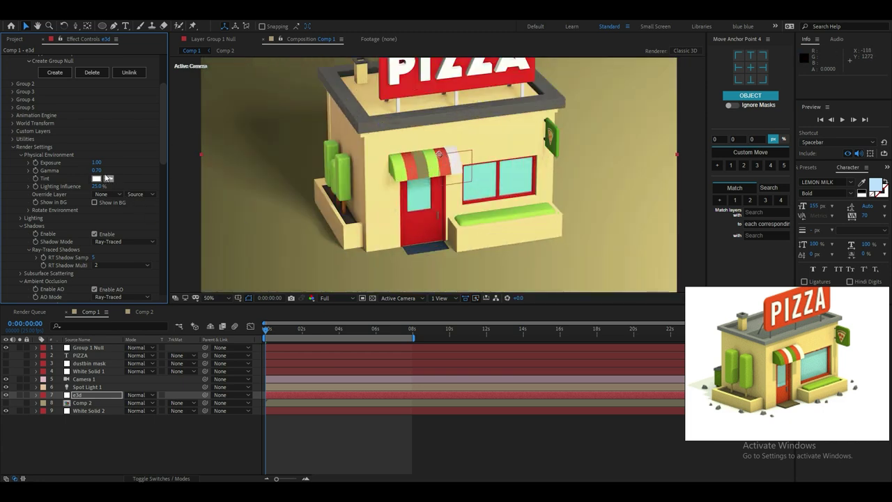
key(Return)
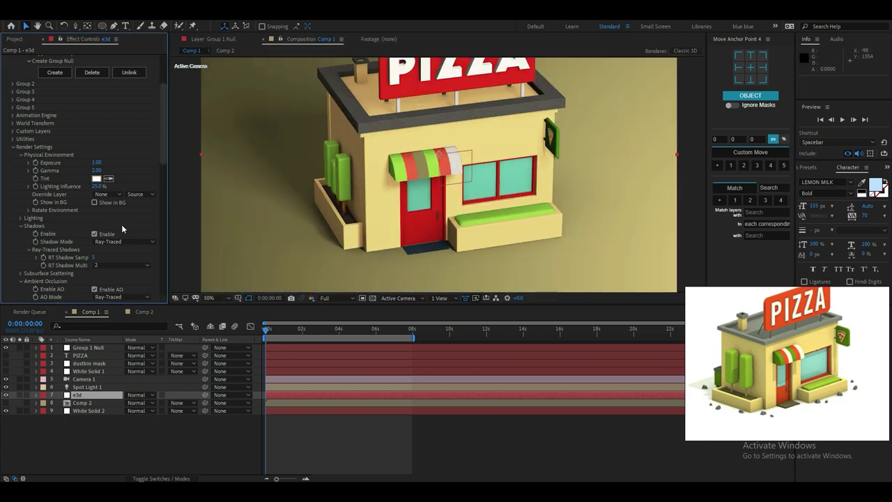
mouse_move(99, 186)
mouse_down()
mouse_move(88, 187)
mouse_move(130, 187)
mouse_move(85, 187)
mouse_up()
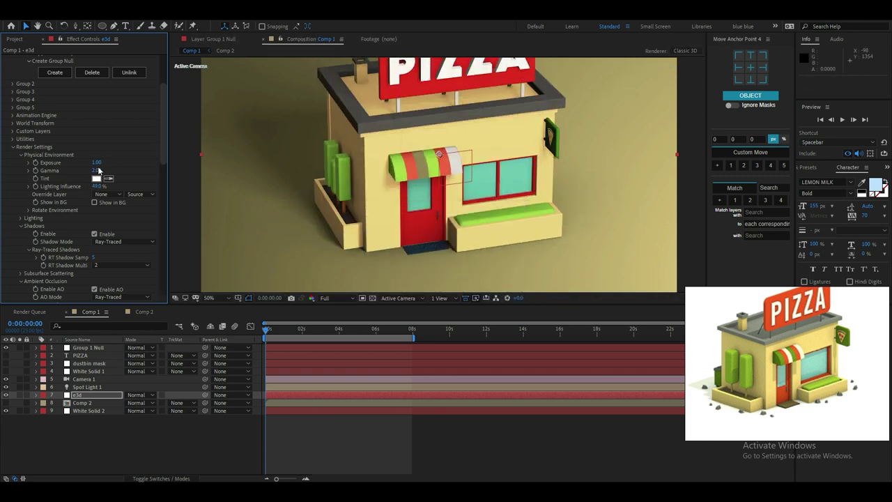
Collapse Element's Shadows and Ambient Occlusion settings and set the output Supersampling to 2.
scroll(49, 82, up, 3)
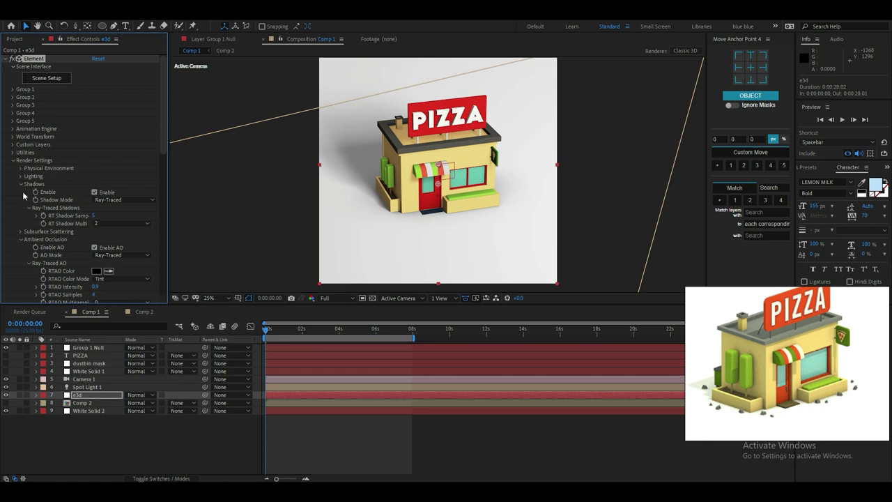
click(20, 184)
click(20, 200)
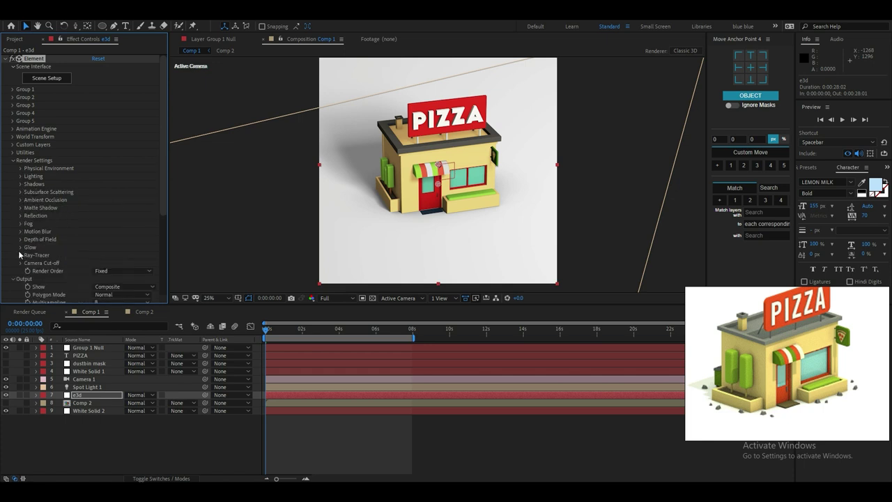
scroll(17, 246, down, 2)
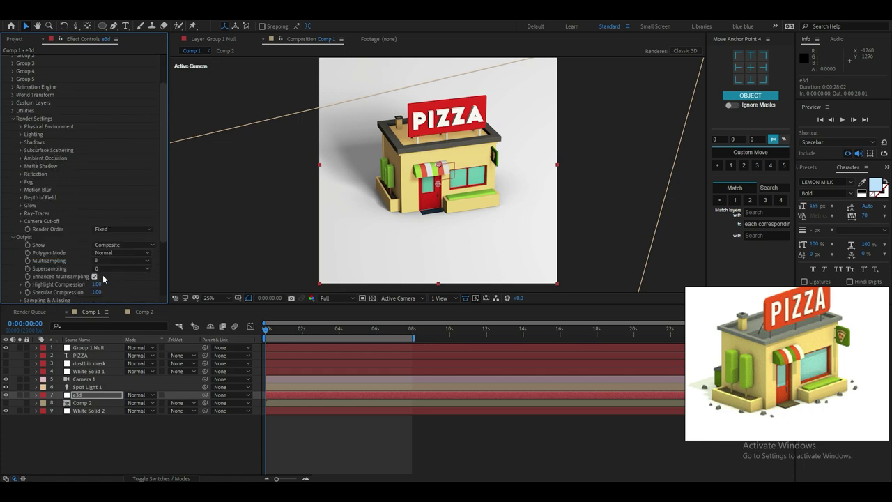
click(122, 269)
click(105, 288)
Review Element's Sampling & Aliasing options, collapsing the Multi-Pass Mixer, Output and Render Settings groups.
scroll(33, 283, down, 2)
click(23, 267)
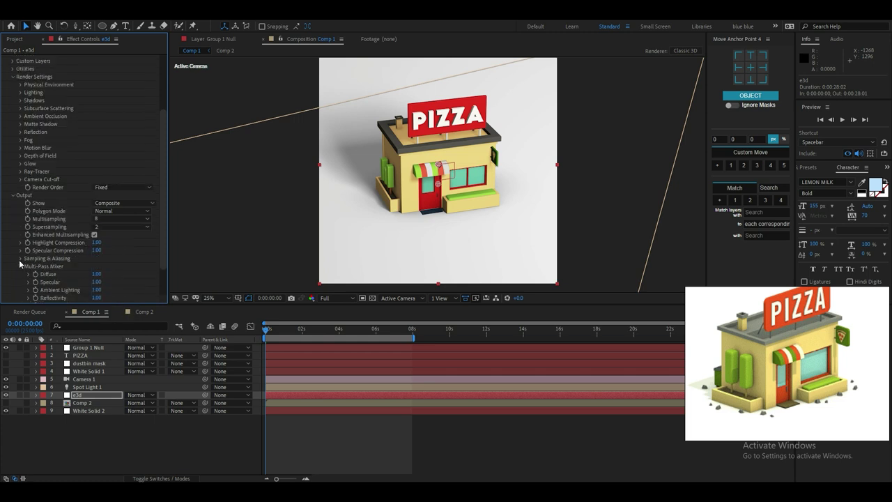
click(20, 259)
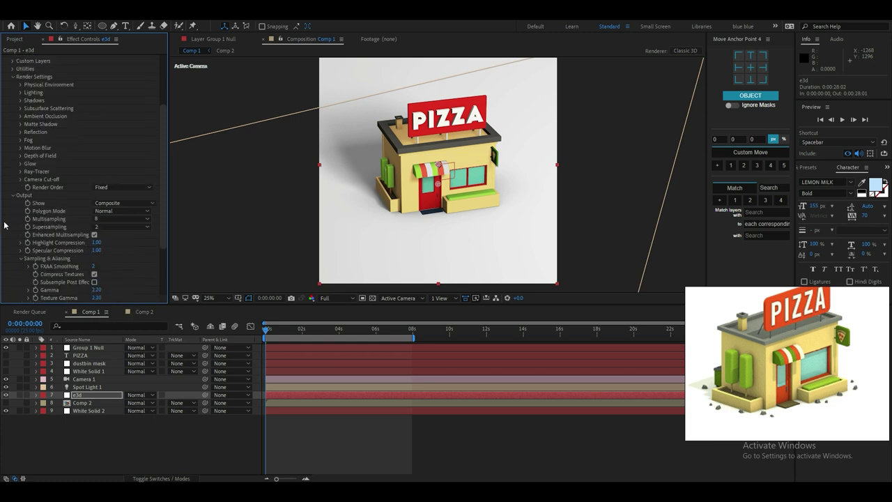
click(12, 195)
click(12, 161)
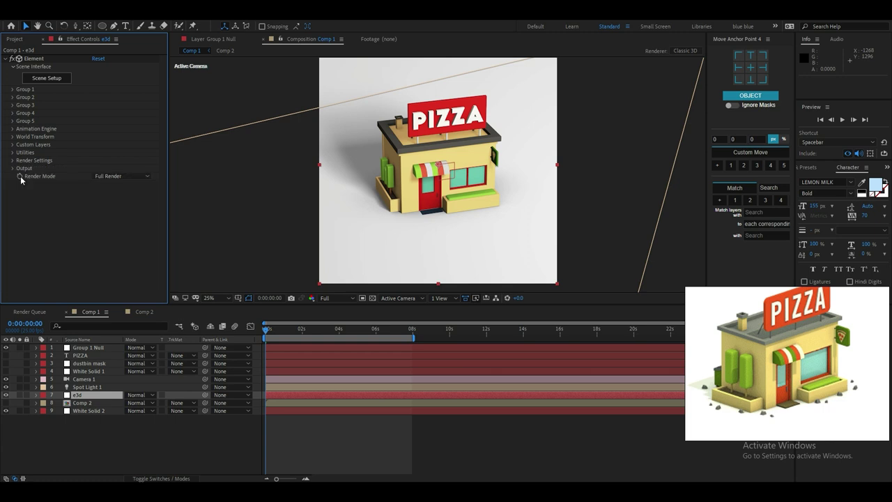
Add an adjustment layer at the top of the Comp 1 layer stack and apply the Curves effect to it.
key(F4)
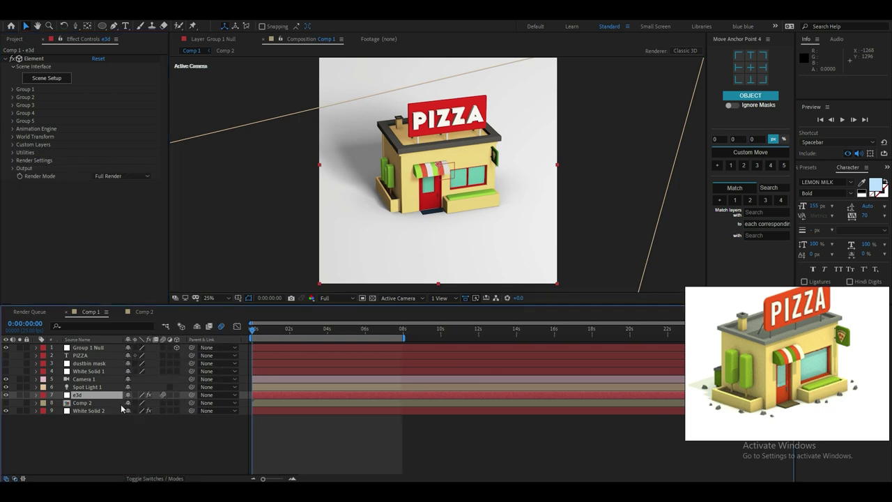
right_click(100, 431)
mouse_move(139, 329)
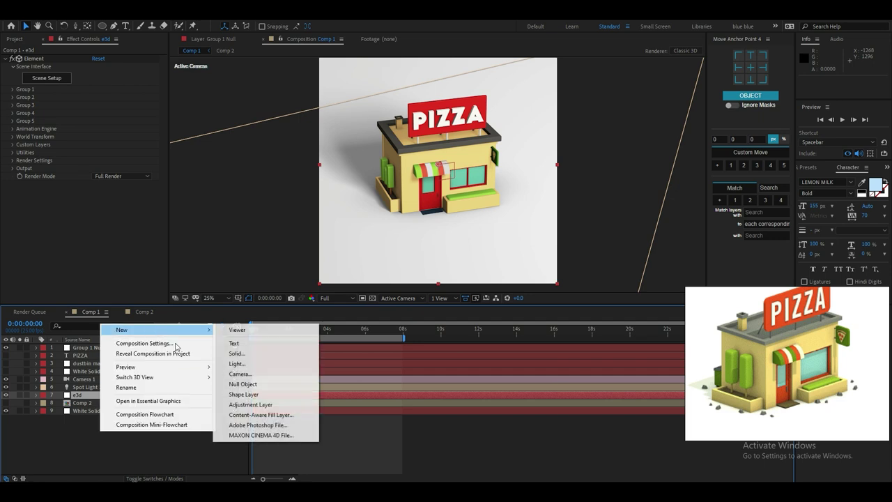
click(241, 405)
drag(110, 401, 114, 346)
key(ctrl+space)
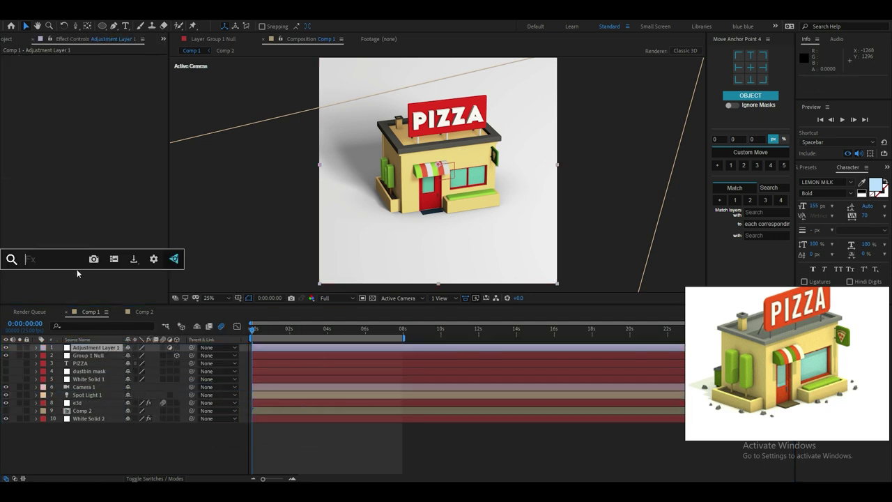
text(cu)
click(72, 284)
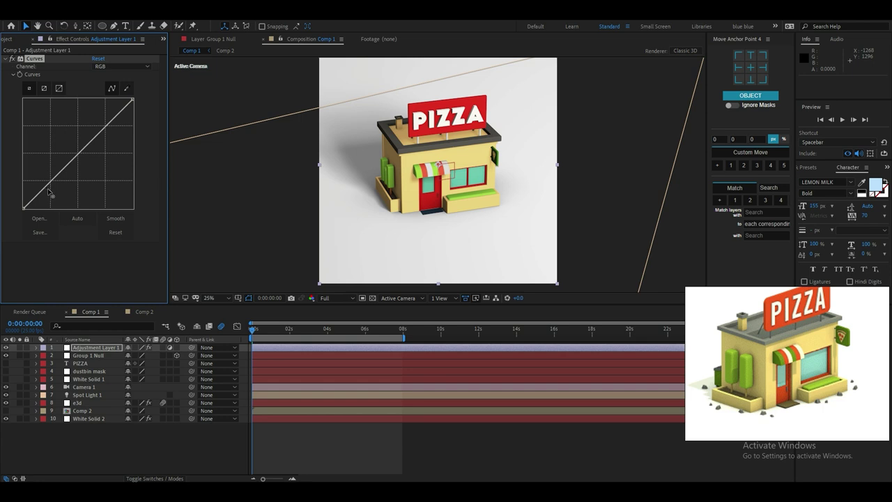
Bend the RGB curve slightly below the diagonal with two points and pull the Red channel's white point slightly inward.
drag(48, 189, 48, 188)
drag(95, 147, 93, 143)
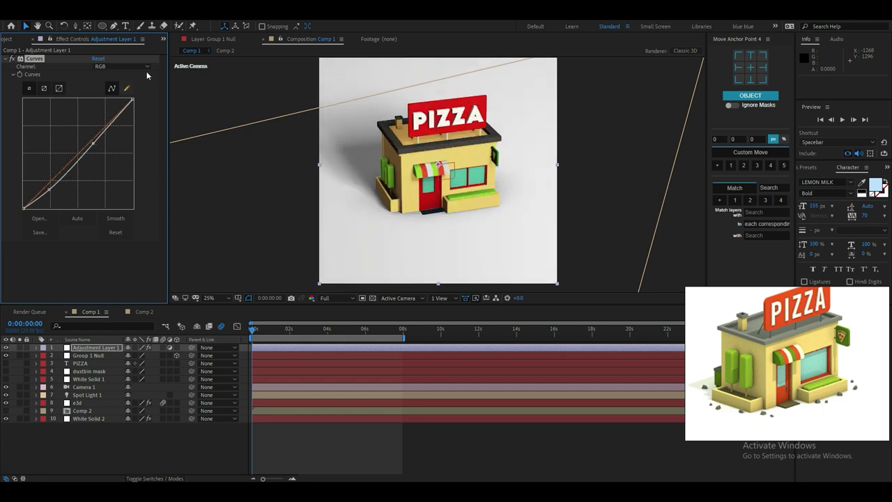
click(122, 66)
click(122, 85)
drag(133, 99, 128, 100)
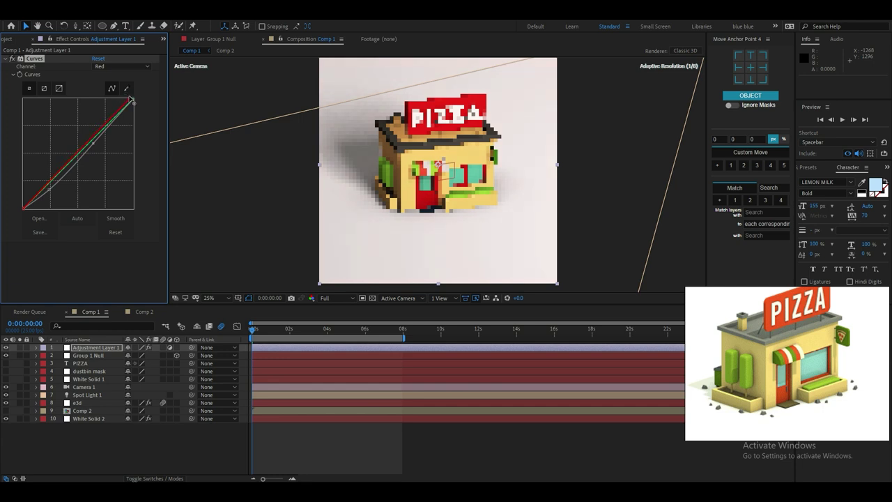
Pull the Green channel's white point inward and slightly down, and shift the Blue channel's black point inward along the curve's base.
click(122, 66)
click(118, 95)
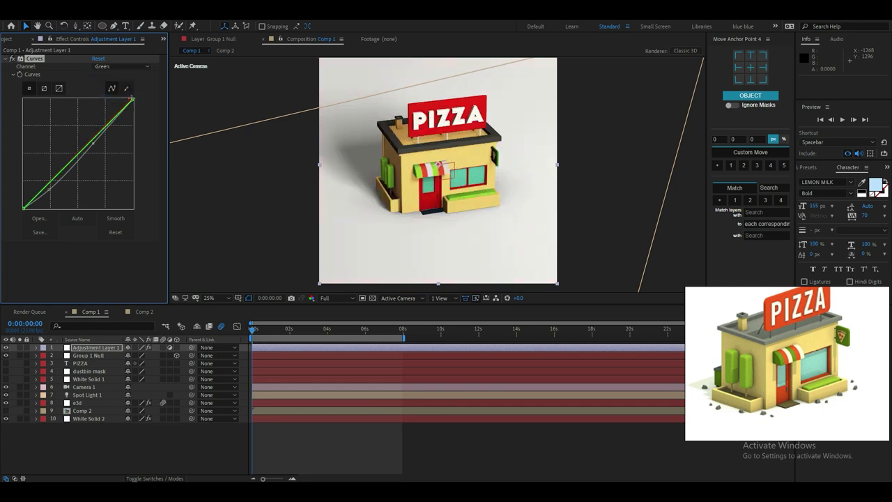
mouse_move(133, 100)
mouse_down()
mouse_move(138, 108)
mouse_move(124, 106)
mouse_up()
click(114, 67)
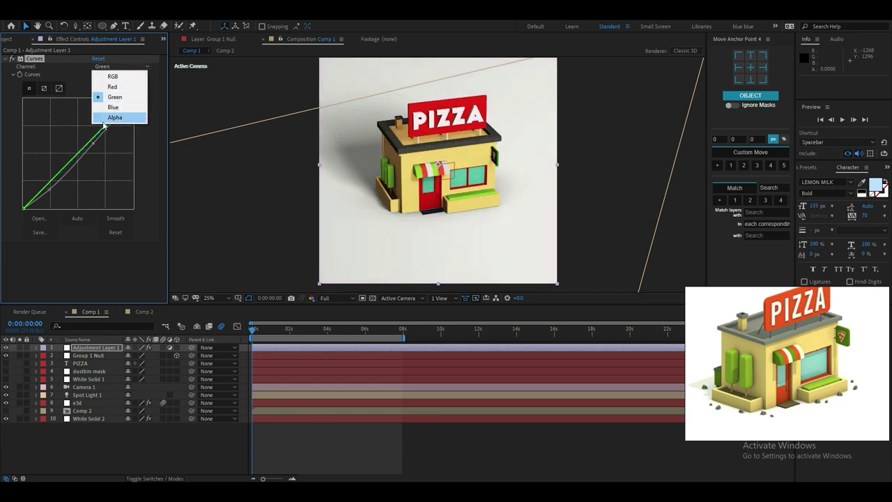
click(111, 106)
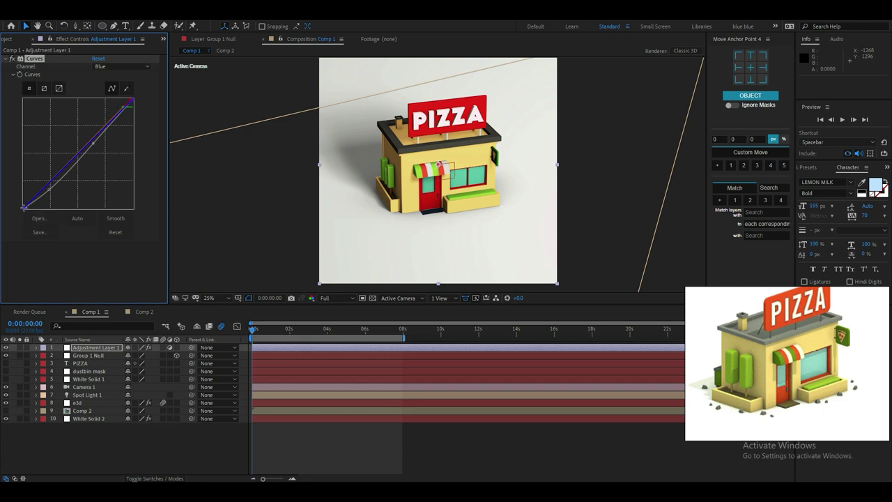
drag(23, 207, 27, 213)
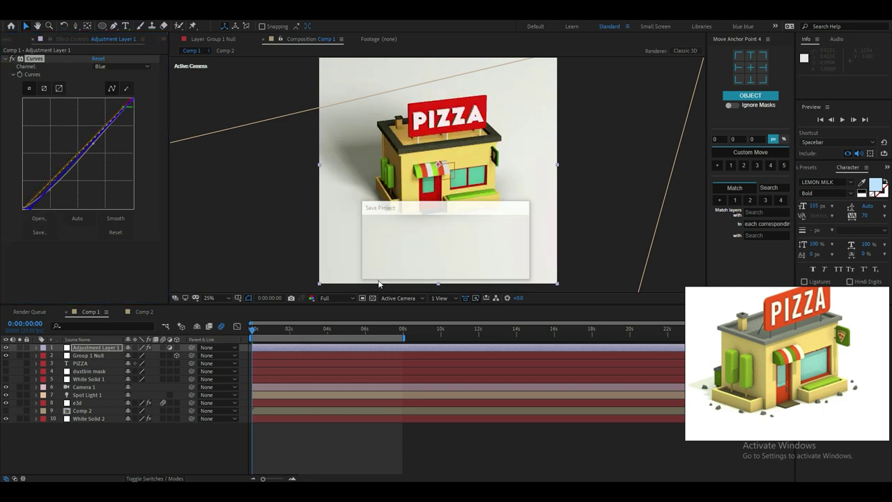
Apply Hue/Saturation to the adjustment layer with the Curves effect and set Master Saturation to -17.
key(ctrl+space)
key(ctrl+space)
key(ctrl+space)
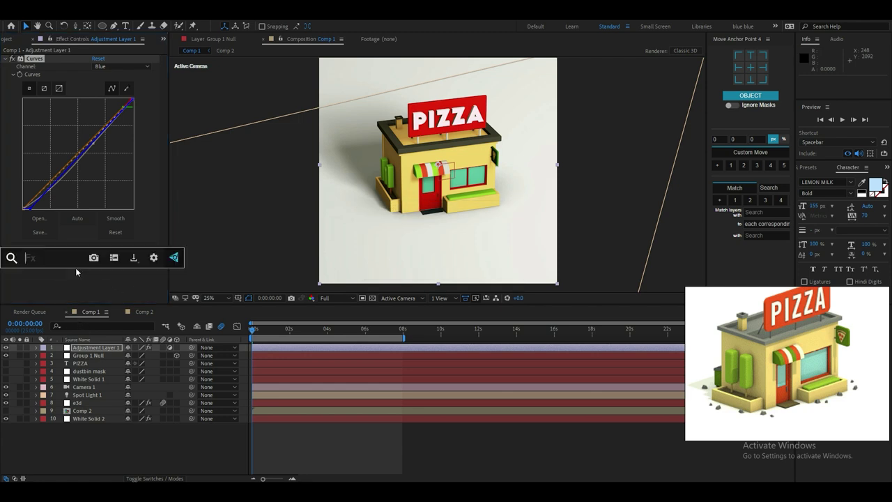
text(hu)
click(67, 285)
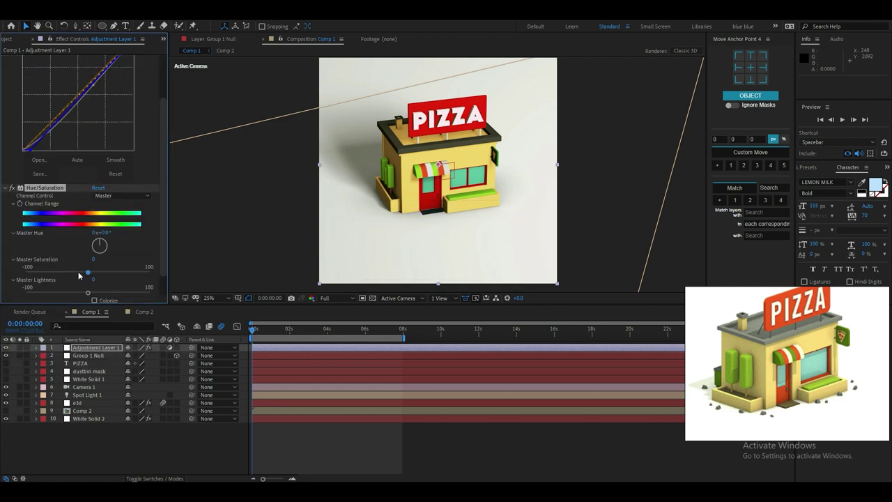
Add a second adjustment layer with the Noise effect and set Amount of Noise to 12%.
right_click(66, 447)
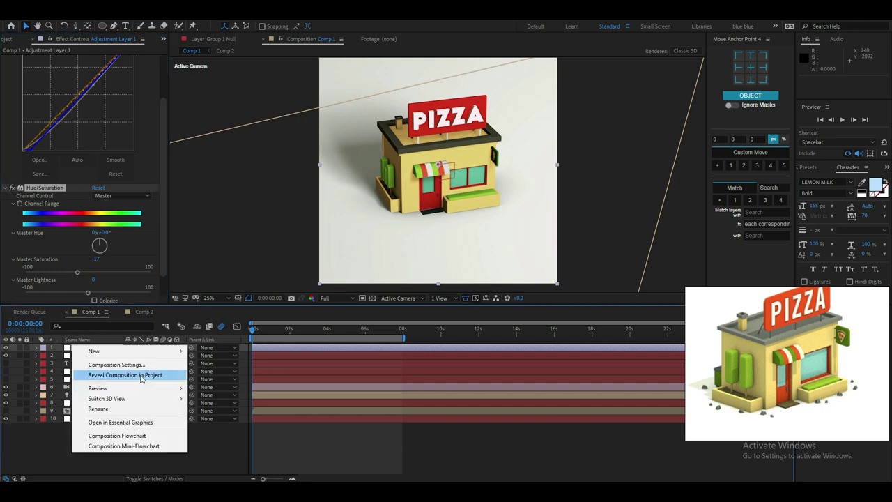
mouse_move(91, 347)
click(224, 426)
key(ctrl+space)
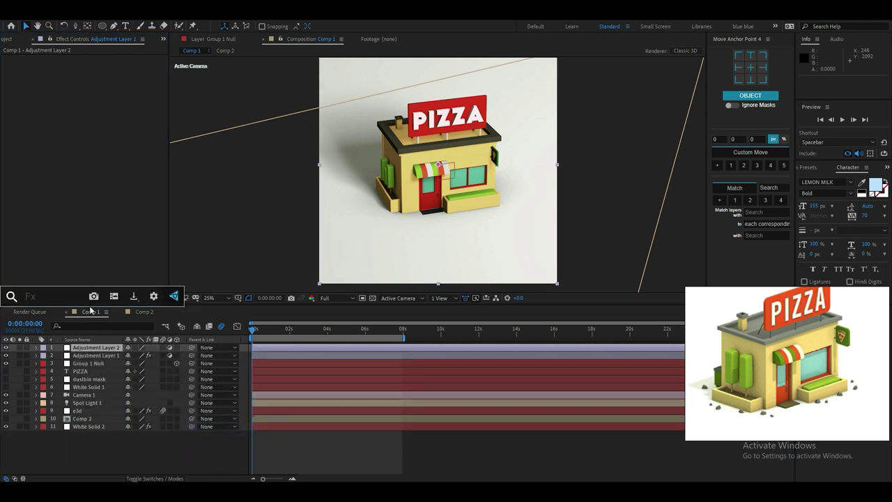
text(noise)
click(83, 318)
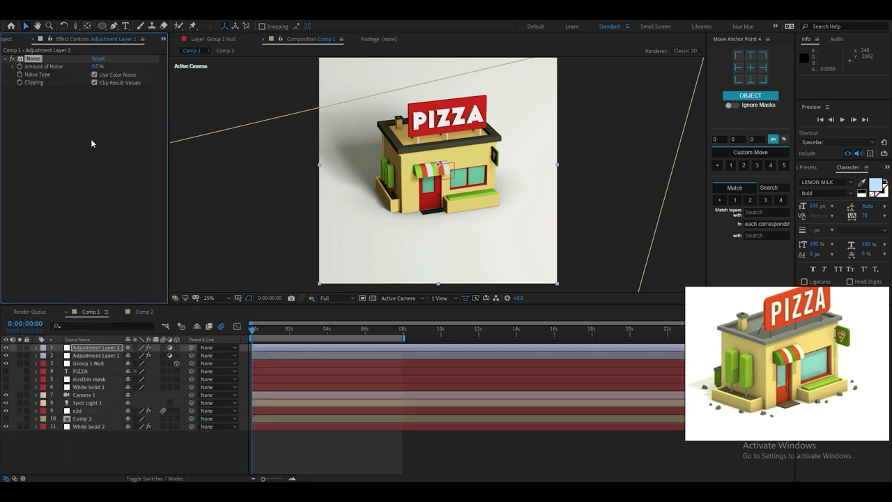
click(98, 66)
text(12)
key(Return)
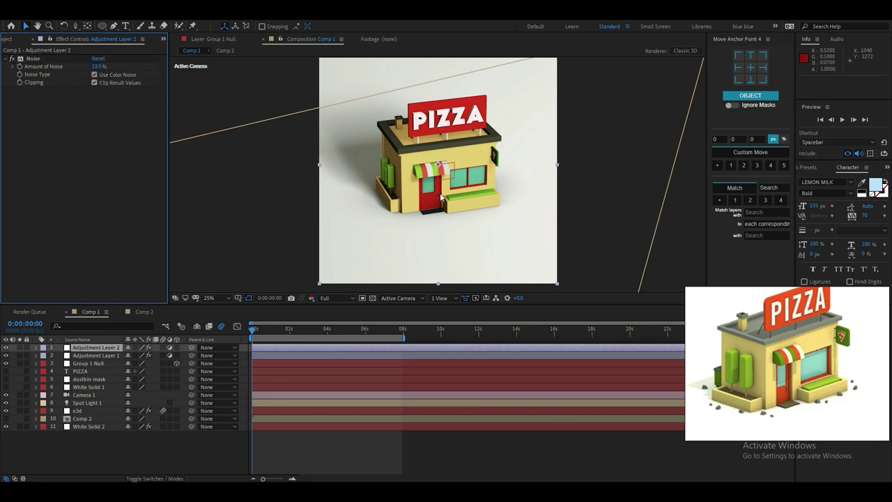
Inspect the noise on the pizza shop and preview the start of the rotation animation.
scroll(440, 193, up, 2)
scroll(440, 193, down, 4)
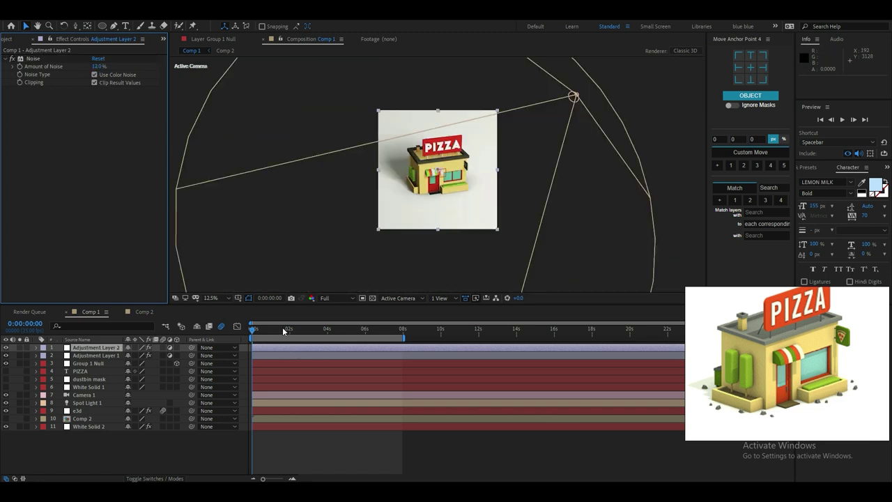
key(space)
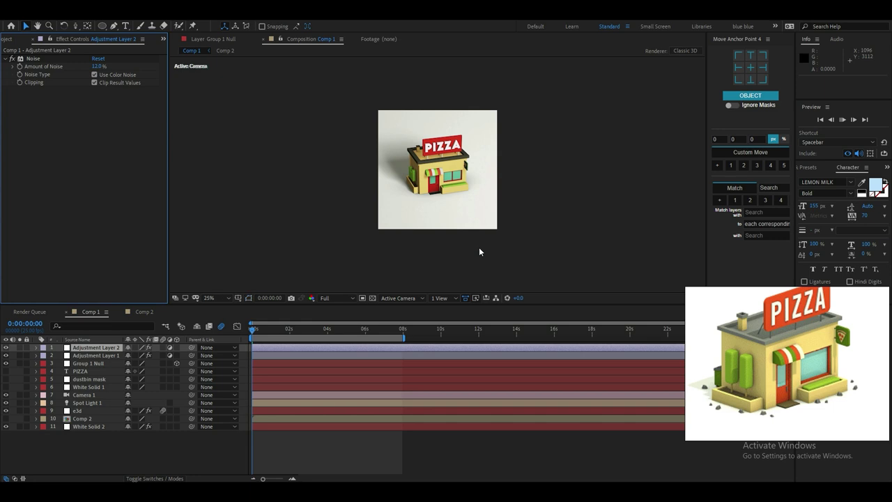
key(space)
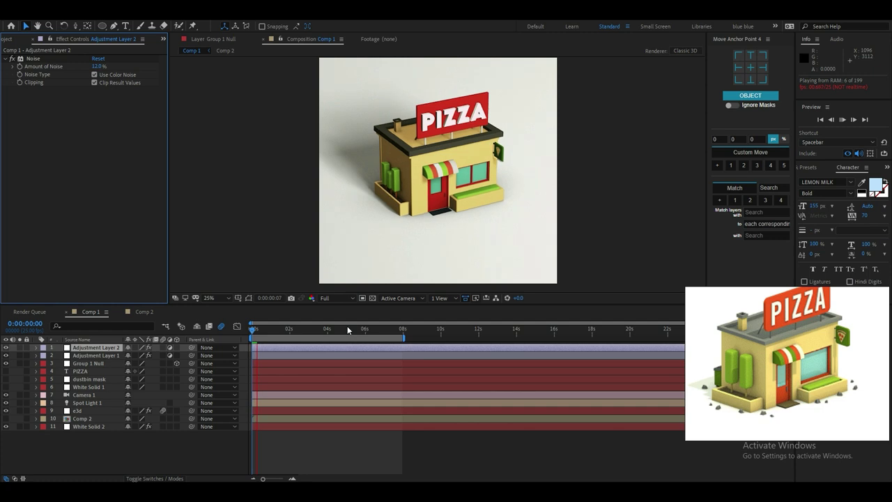
key(space)
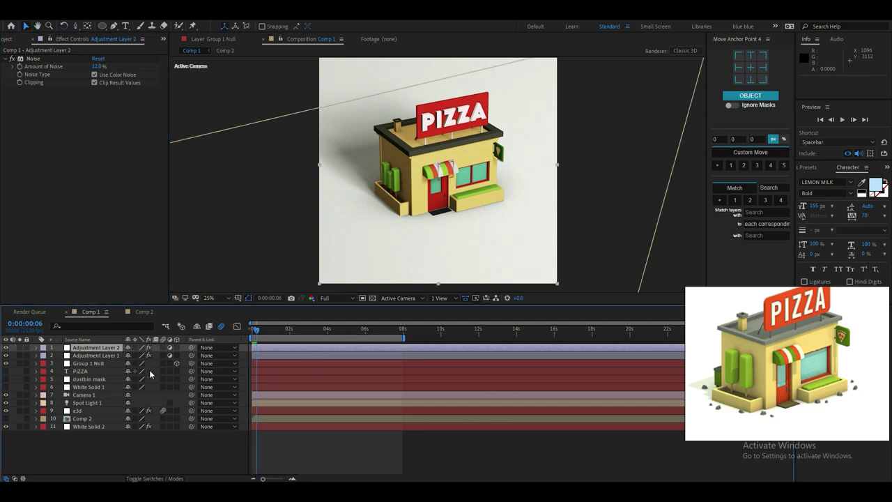
Set Spot Light 1's Shadow Diffusion to 10 px.
double_click(90, 403)
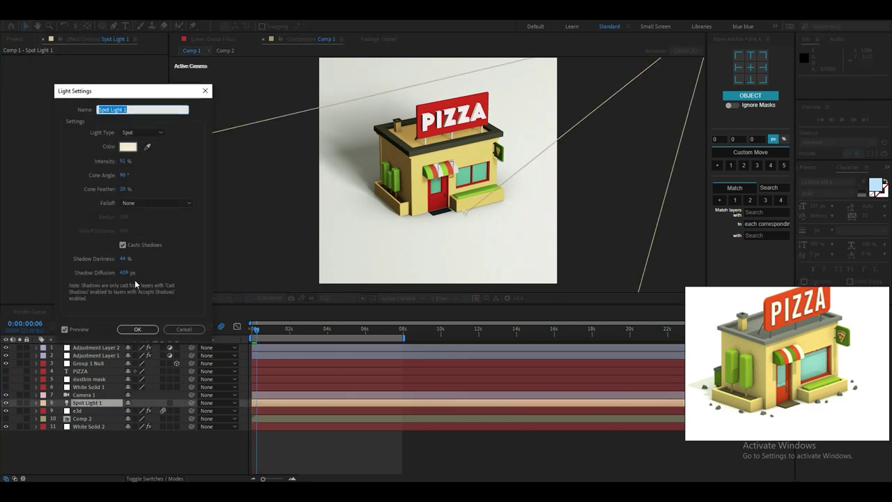
double_click(132, 273)
text(10)
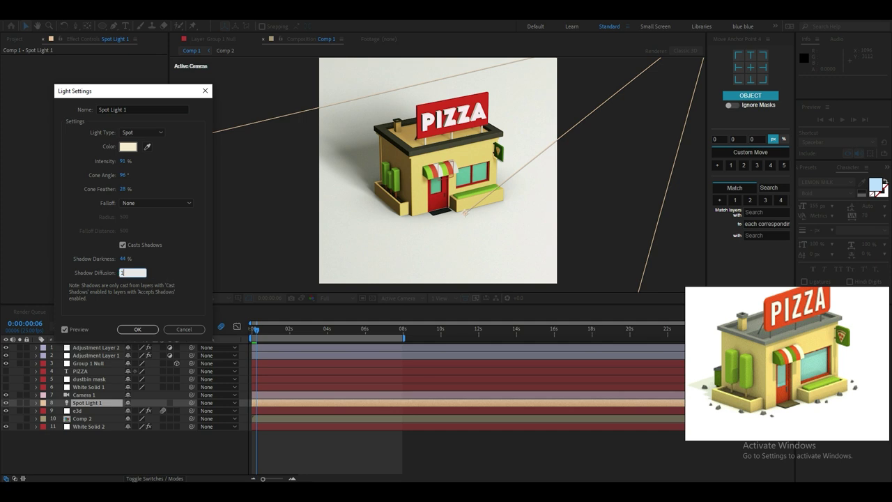
click(180, 284)
click(142, 328)
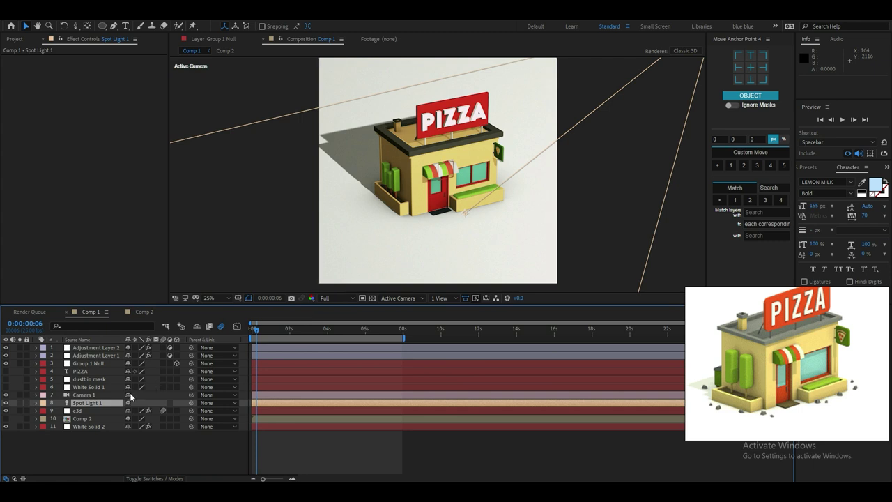
Move Spot Light 1 to position 1273.2, -1563.6, -2076.9 and check the shop's shadow up close.
key(p)
drag(148, 413, 103, 407)
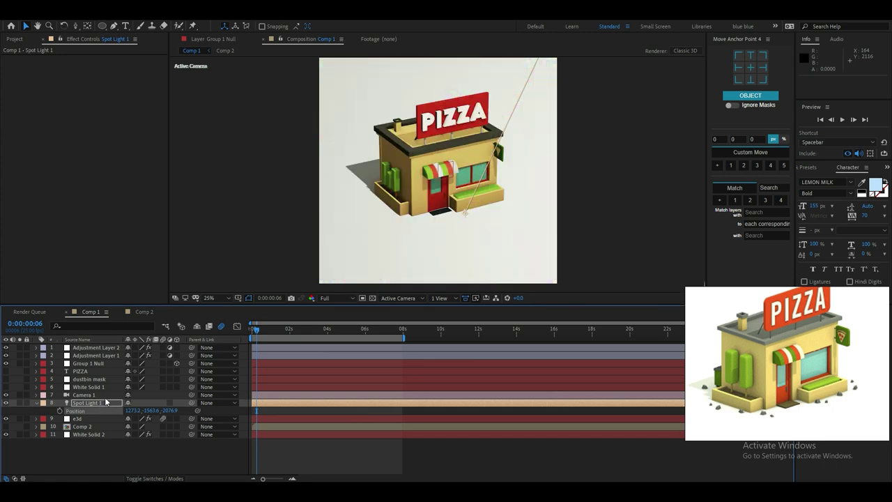
scroll(440, 188, up, 2)
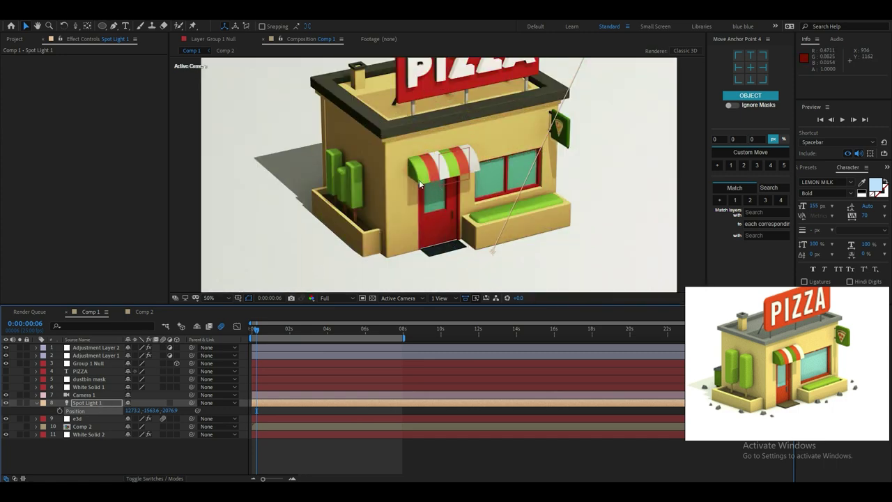
scroll(466, 230, down, 2)
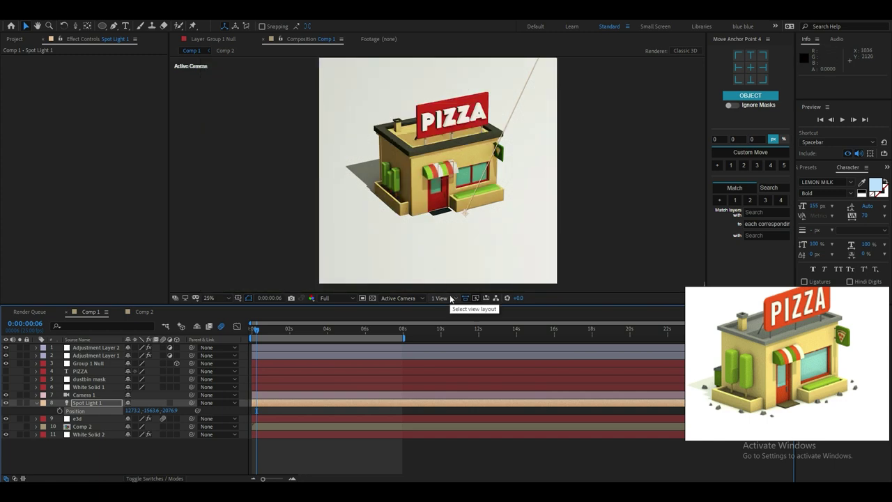
Check the lighting and shadows at several frames of the rotation, finishing at the first frame.
click(316, 329)
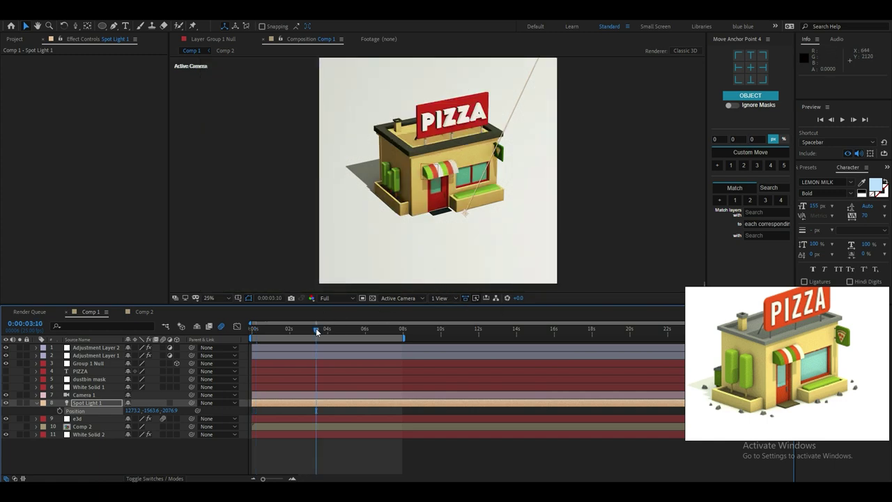
click(351, 337)
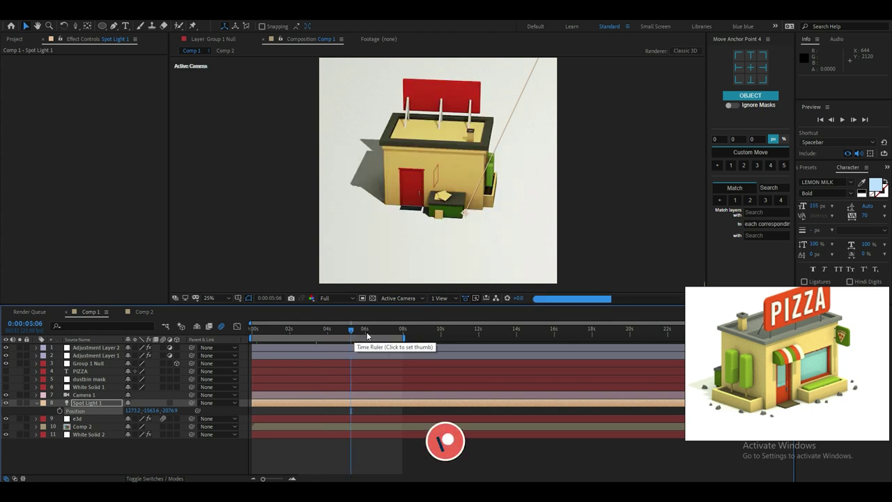
click(377, 337)
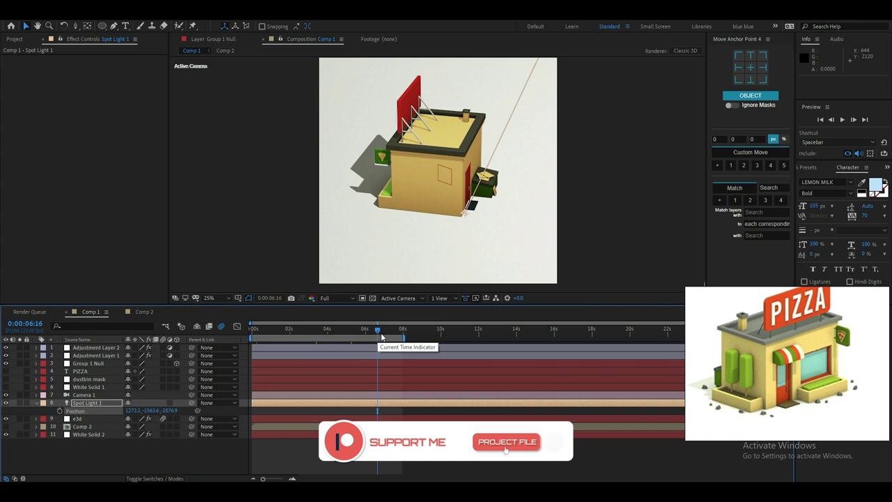
click(391, 336)
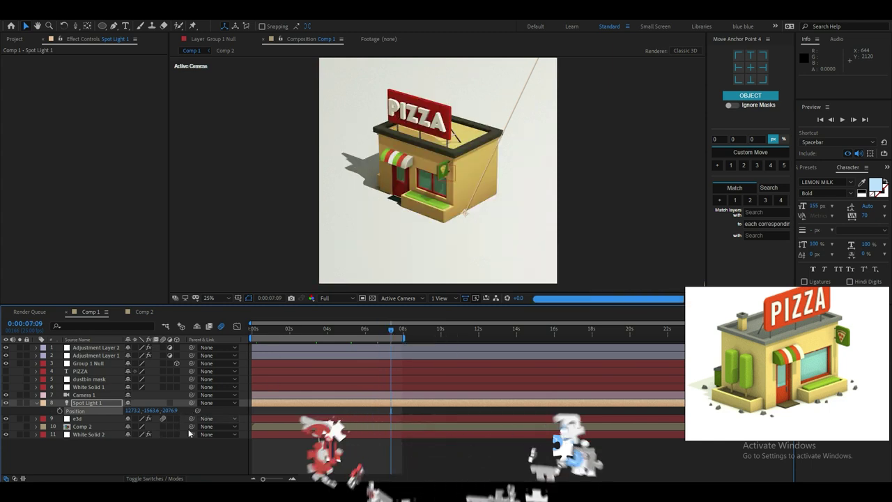
key(Home)
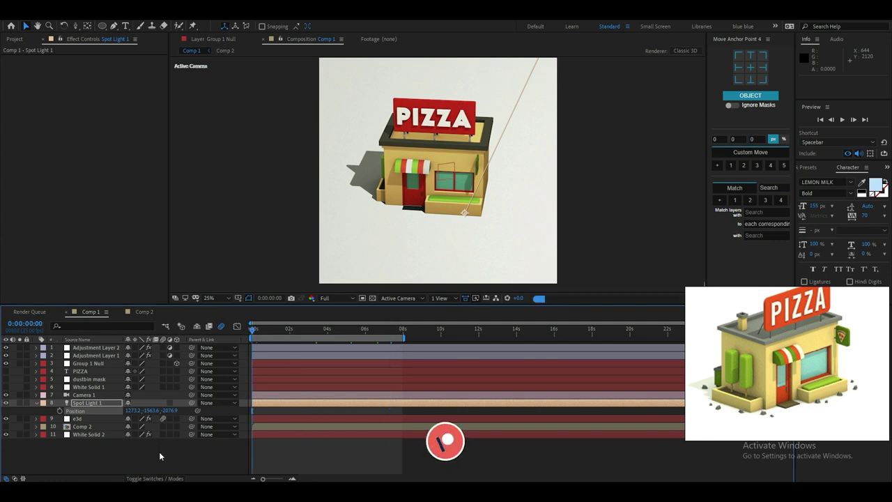
Add an ambient light to Comp 1 with its intensity reduced to a low single-digit percentage.
right_click(160, 453)
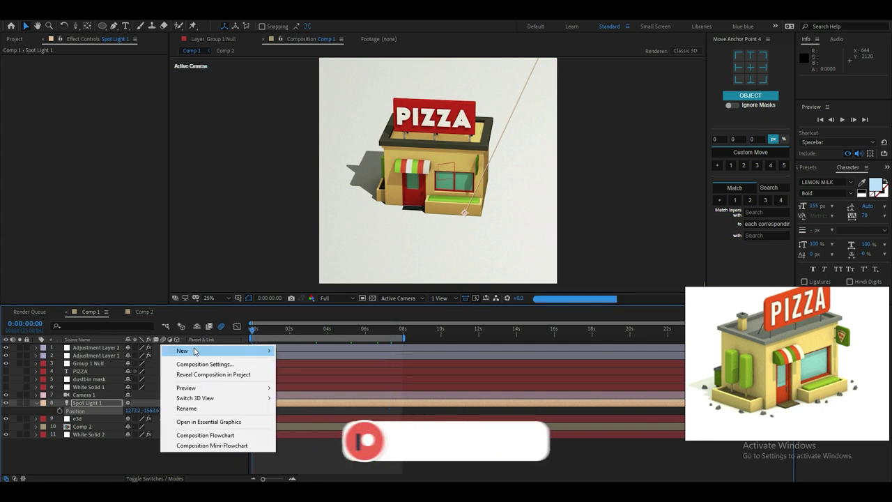
mouse_move(194, 351)
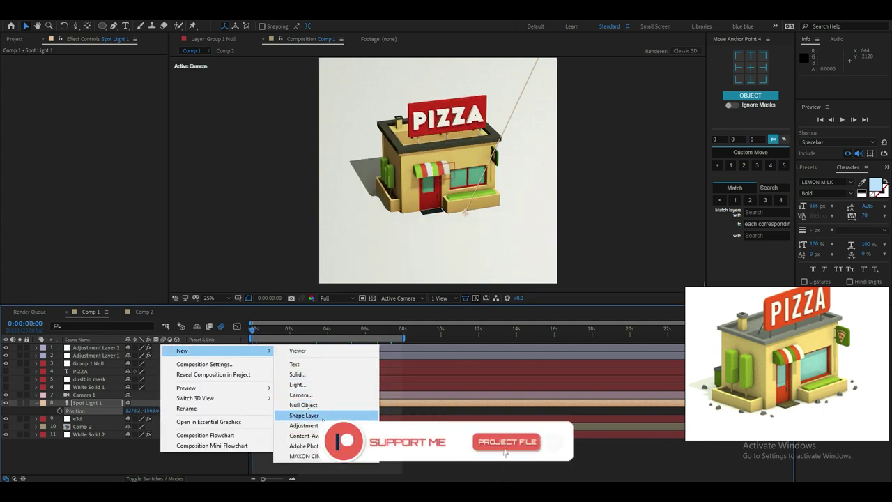
click(298, 384)
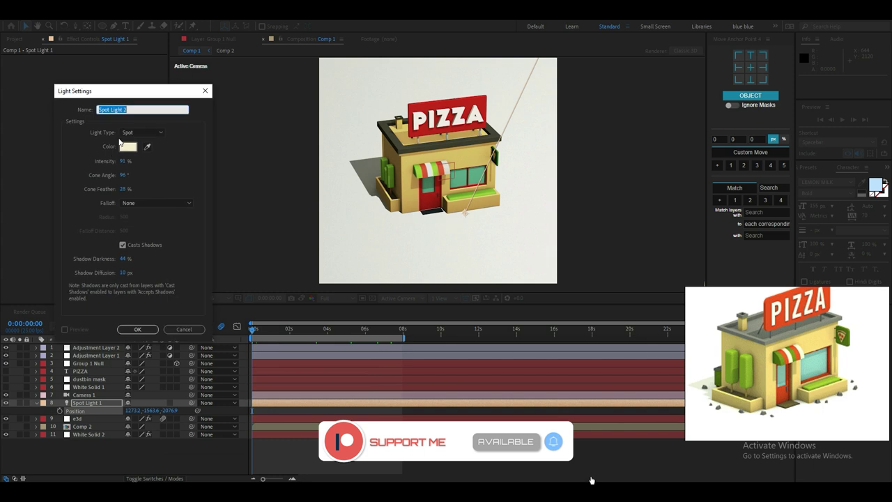
click(143, 132)
click(140, 173)
click(127, 161)
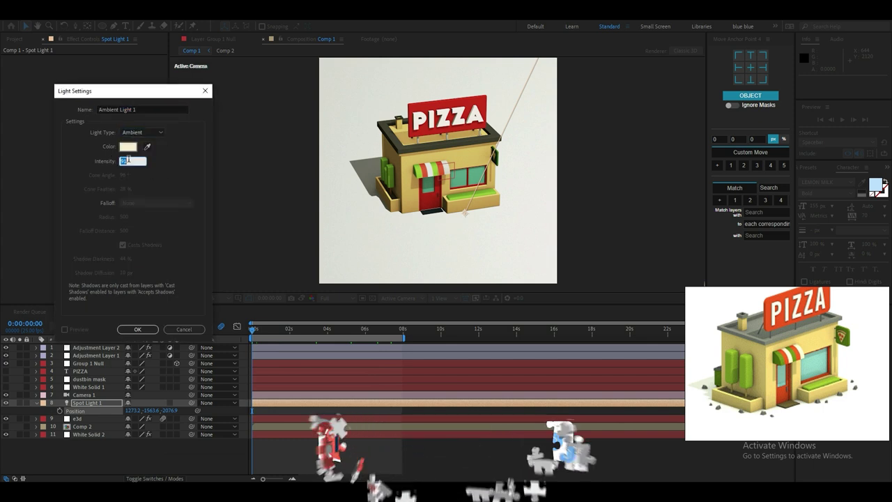
click(138, 329)
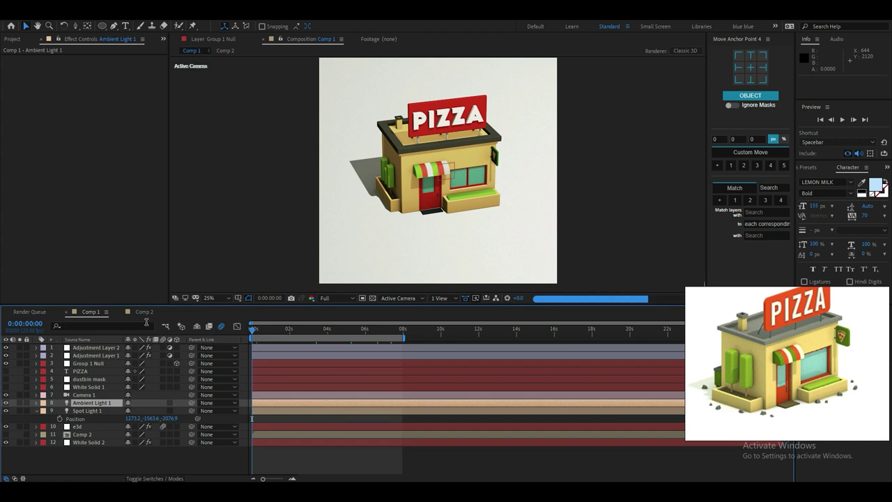
Change Ambient Light 1's colour to white, adjust its intensity and check the lighting on the shop.
double_click(96, 395)
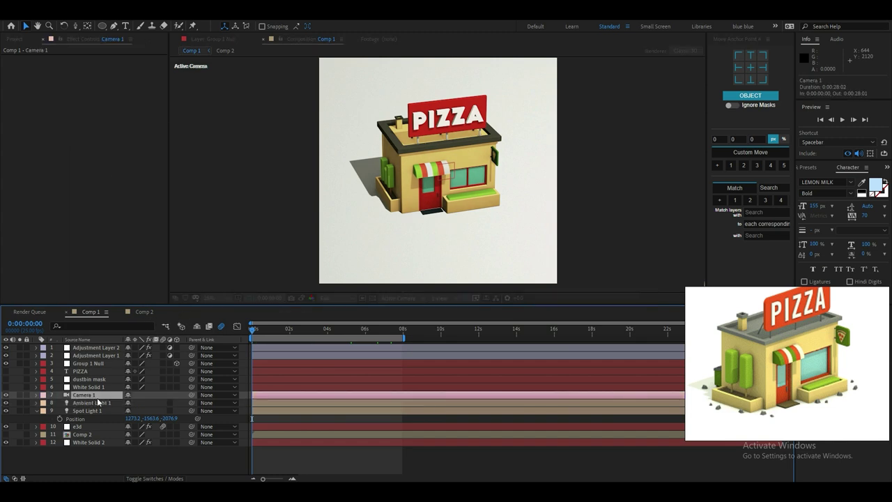
click(379, 346)
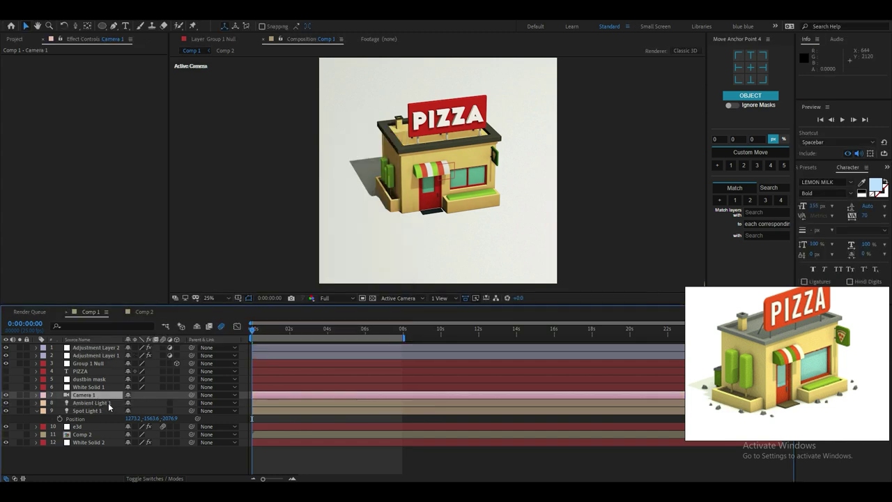
double_click(105, 403)
click(127, 147)
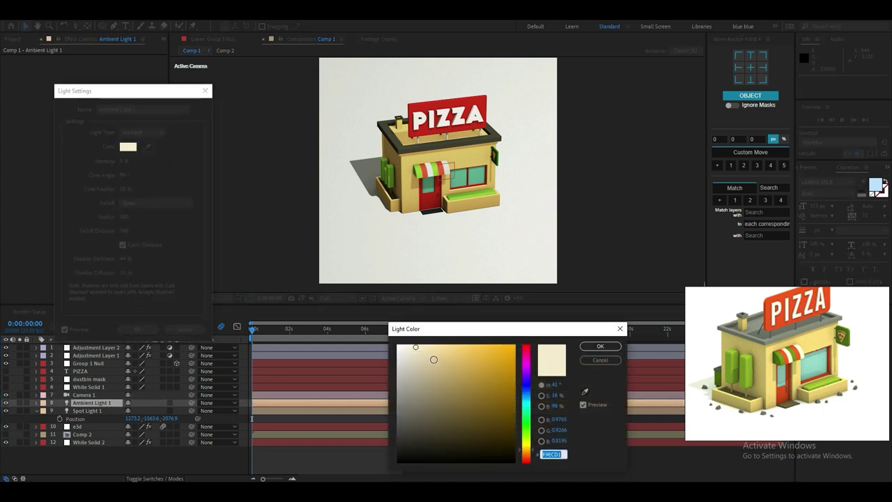
click(399, 345)
click(601, 347)
click(122, 163)
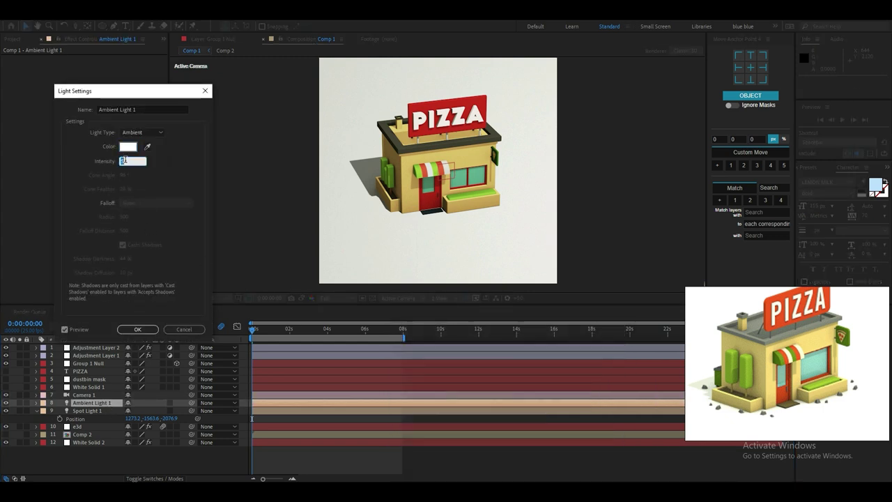
click(174, 178)
click(136, 330)
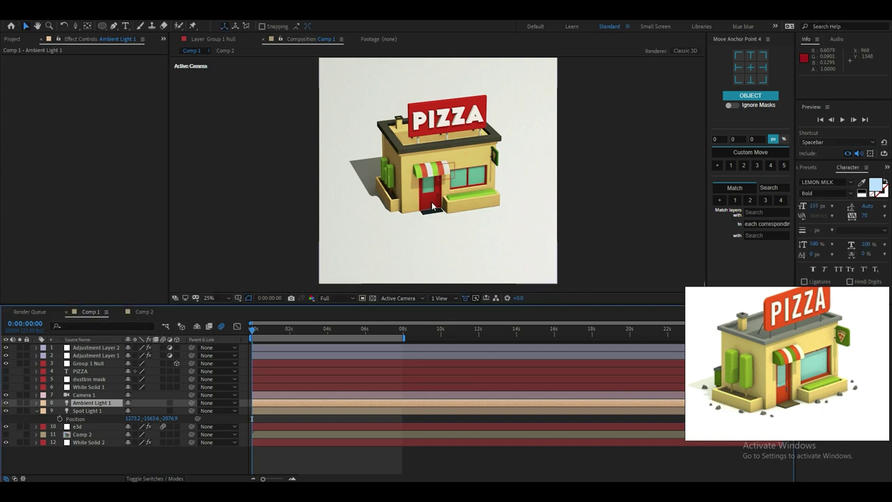
scroll(432, 203, up, 2)
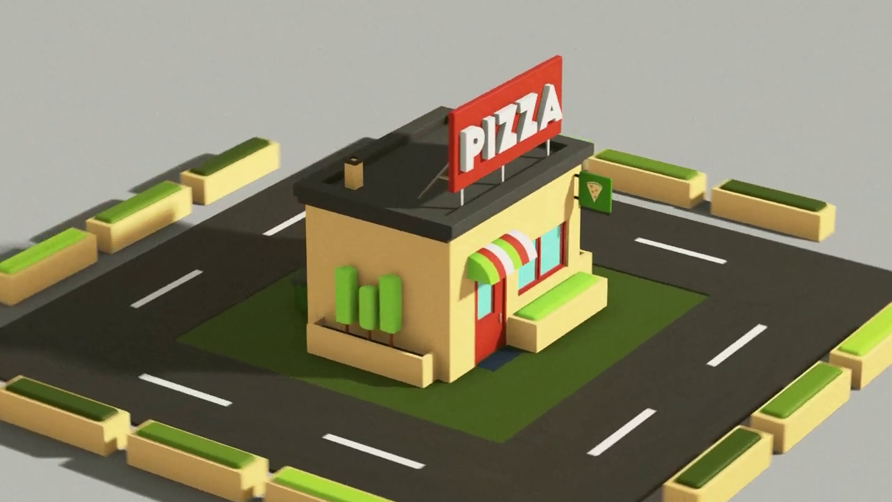